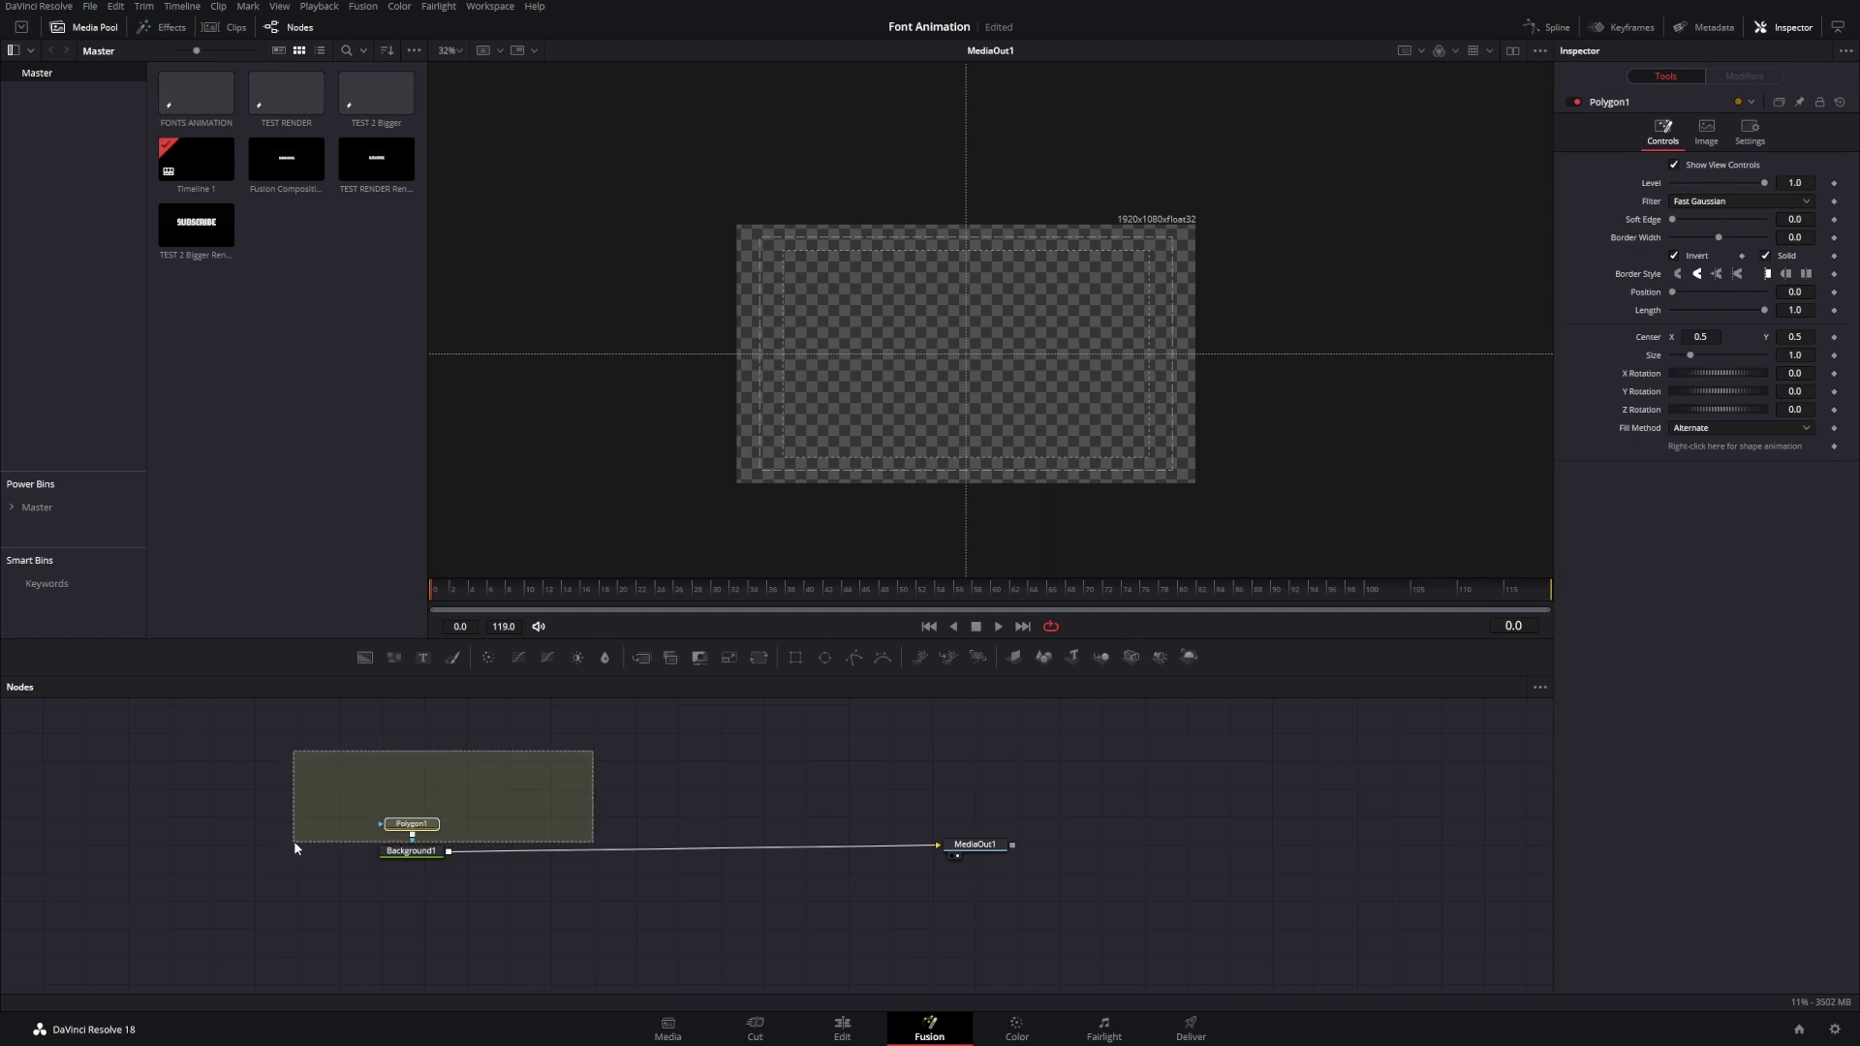
# - Delete the Polygon1 mask node attached to the Background1 node
pyautogui.press('Delete')
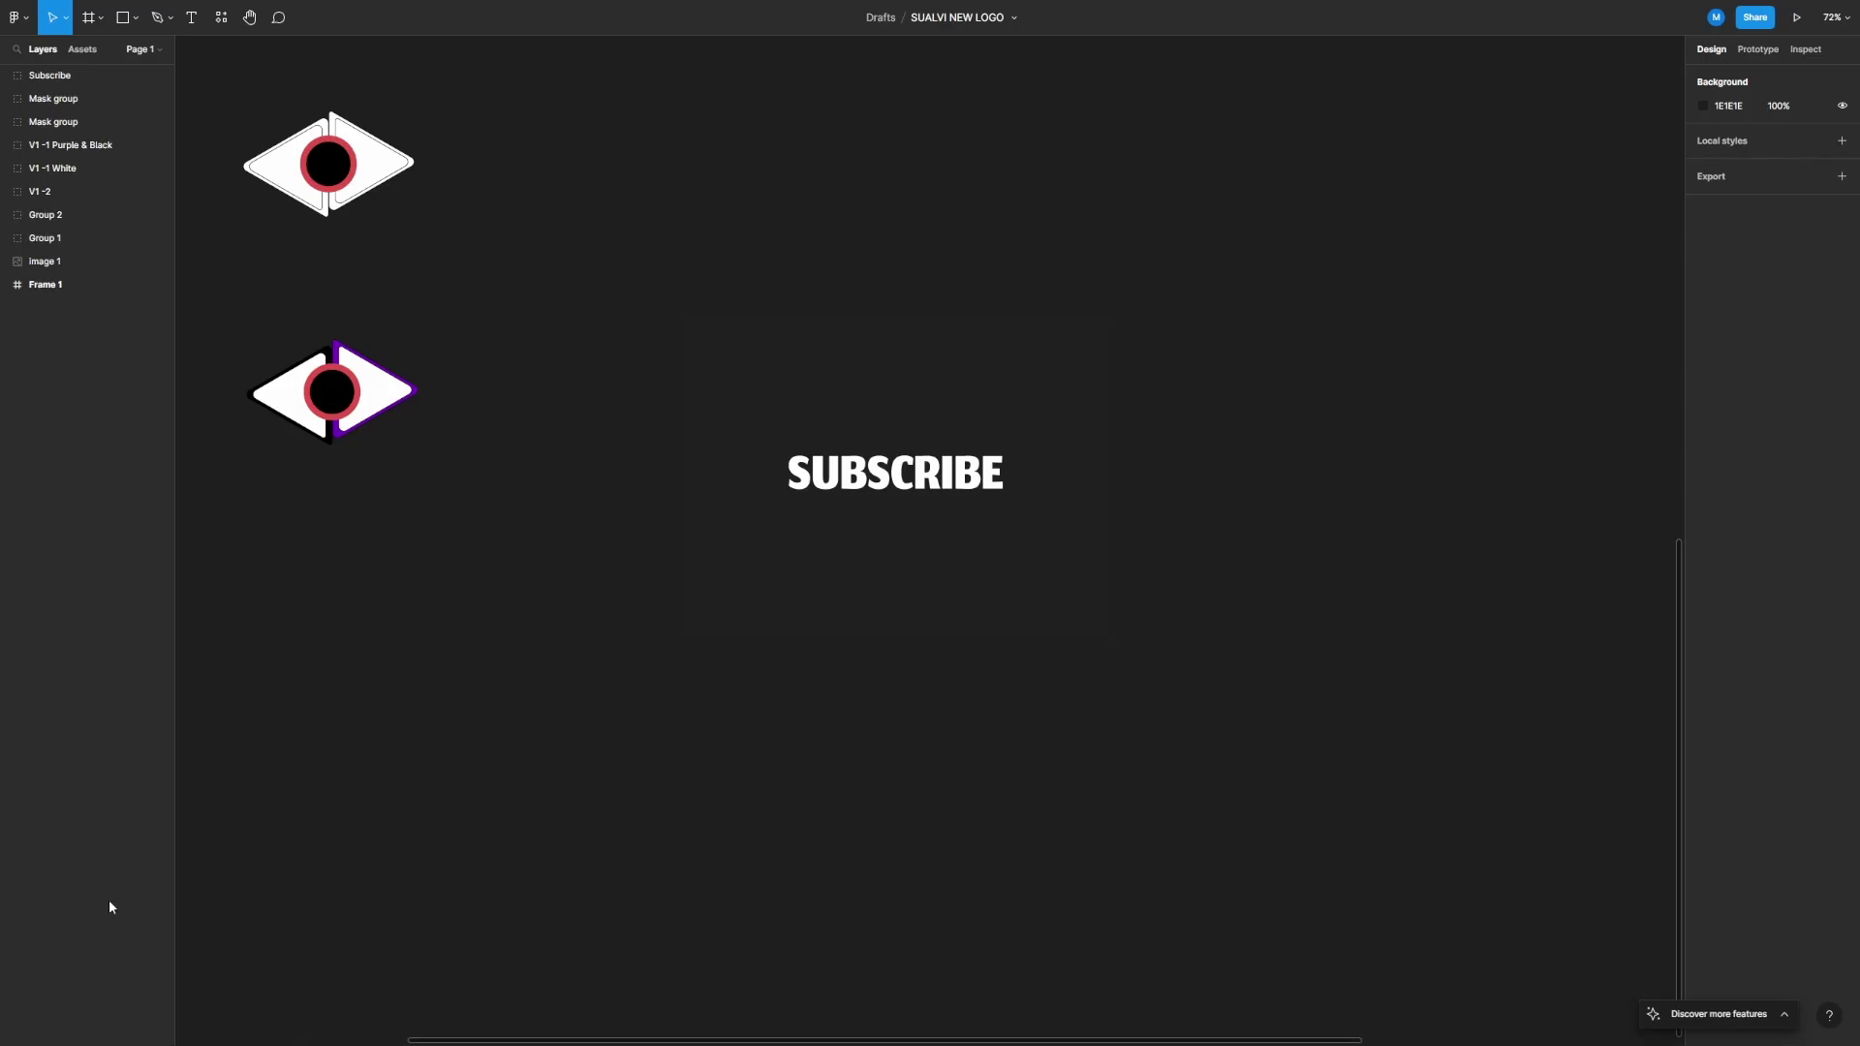
pyautogui.scroll(3, 577, 656)
pyautogui.hscroll(4, 700, 396)
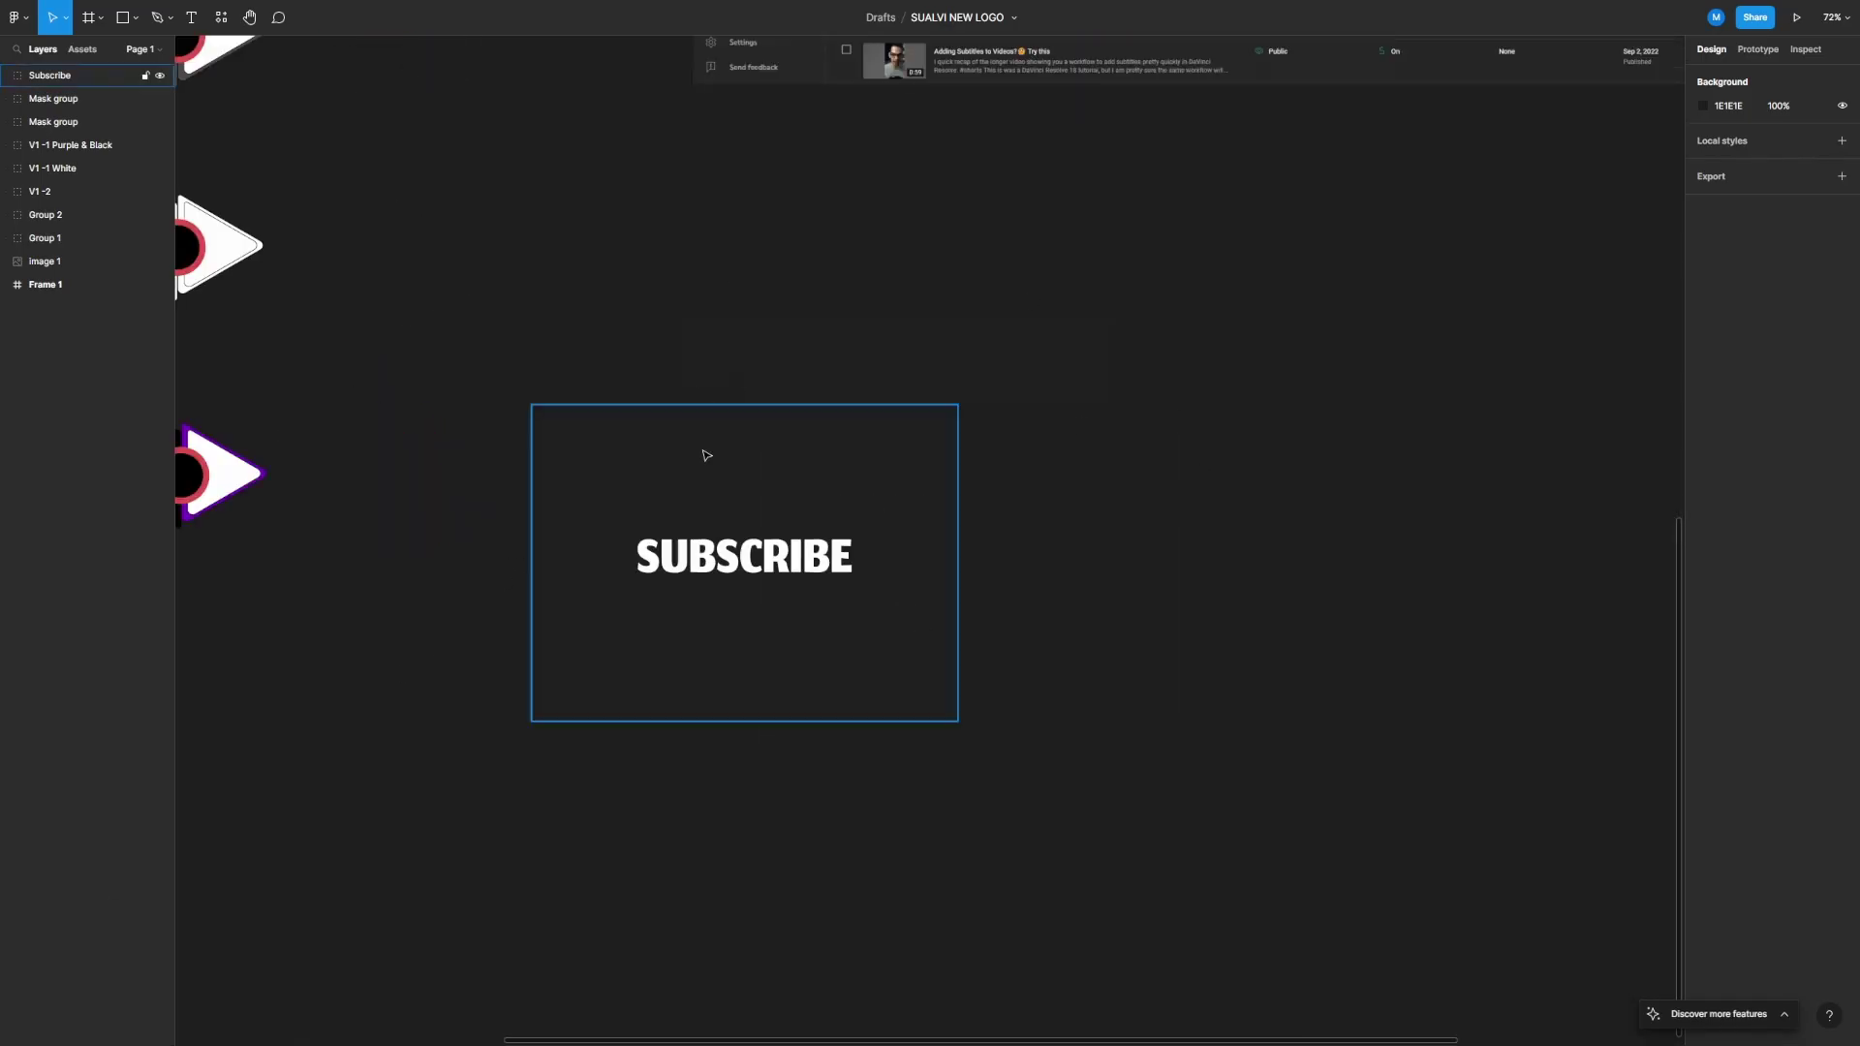
pyautogui.click(729, 564)
pyautogui.click(1082, 585)
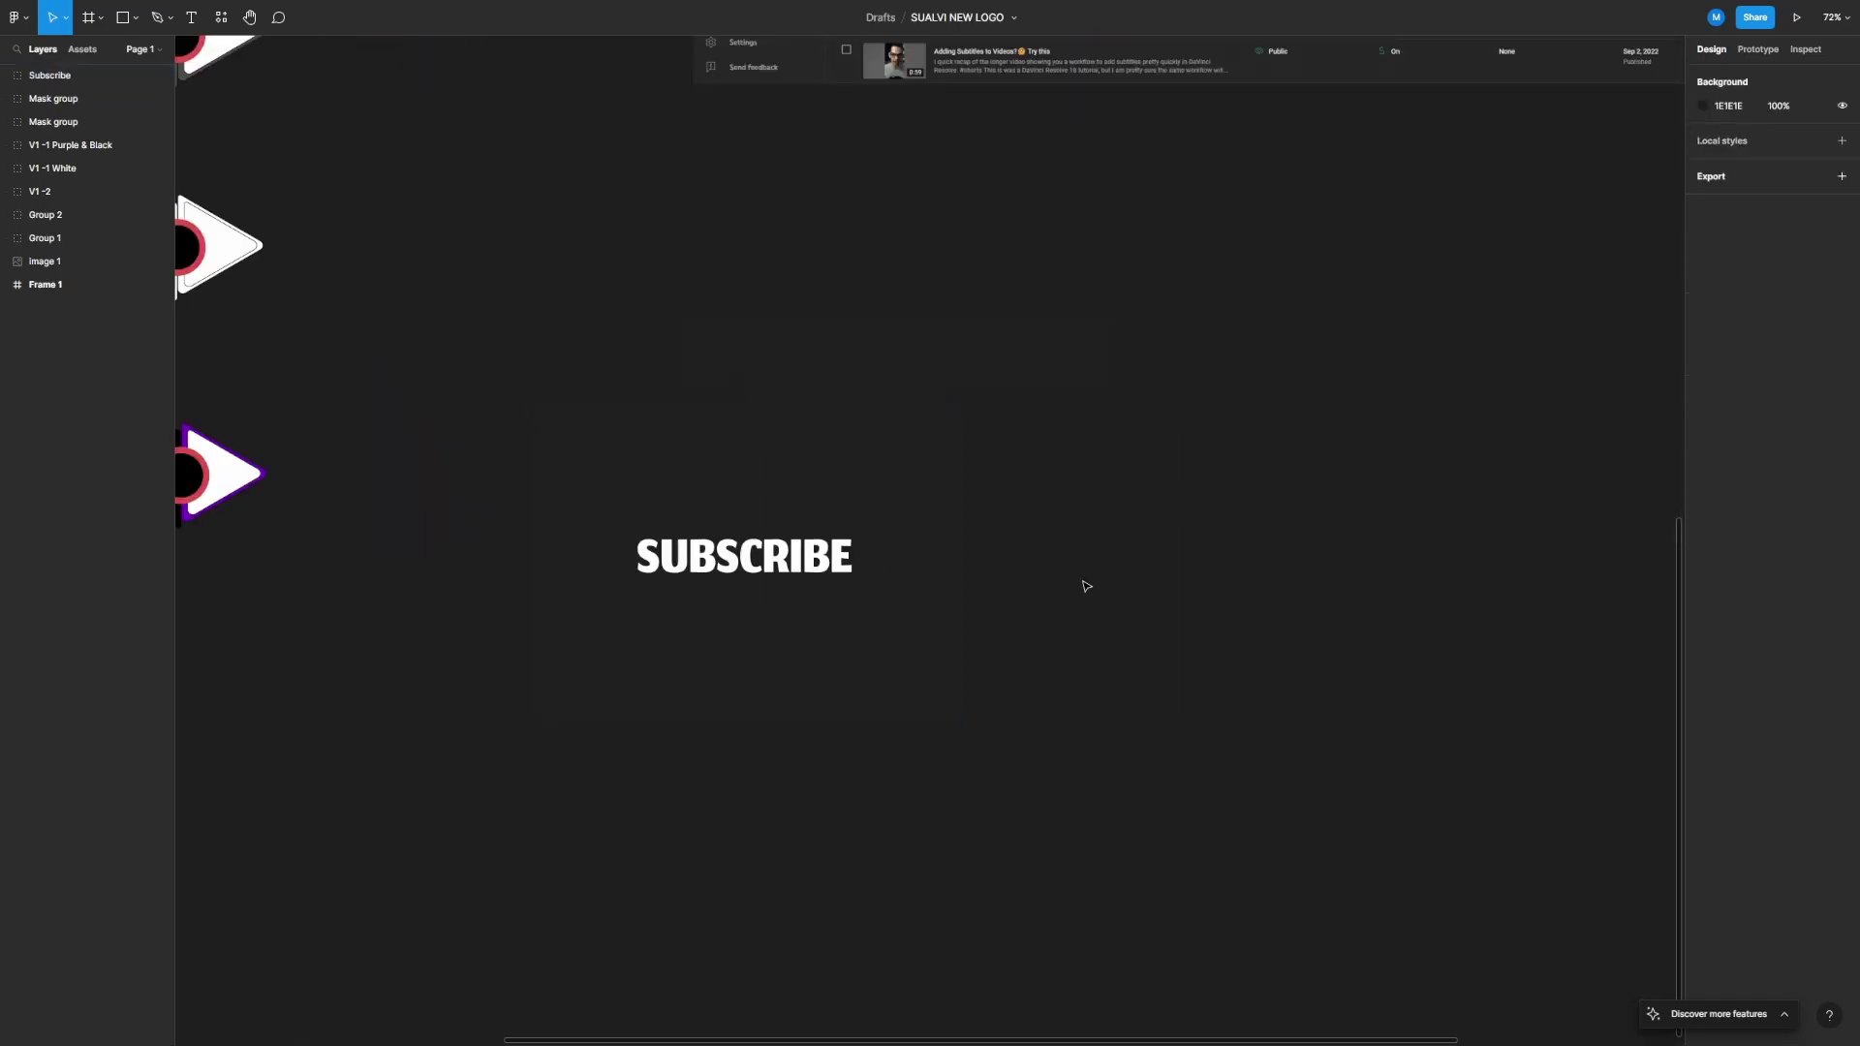
pyautogui.press('t')
pyautogui.click(1084, 581)
pyautogui.press('Escape')
# - In Figma, look through the available fonts for the SUBSCRIBE text without changing its font
pyautogui.doubleClick(766, 561)
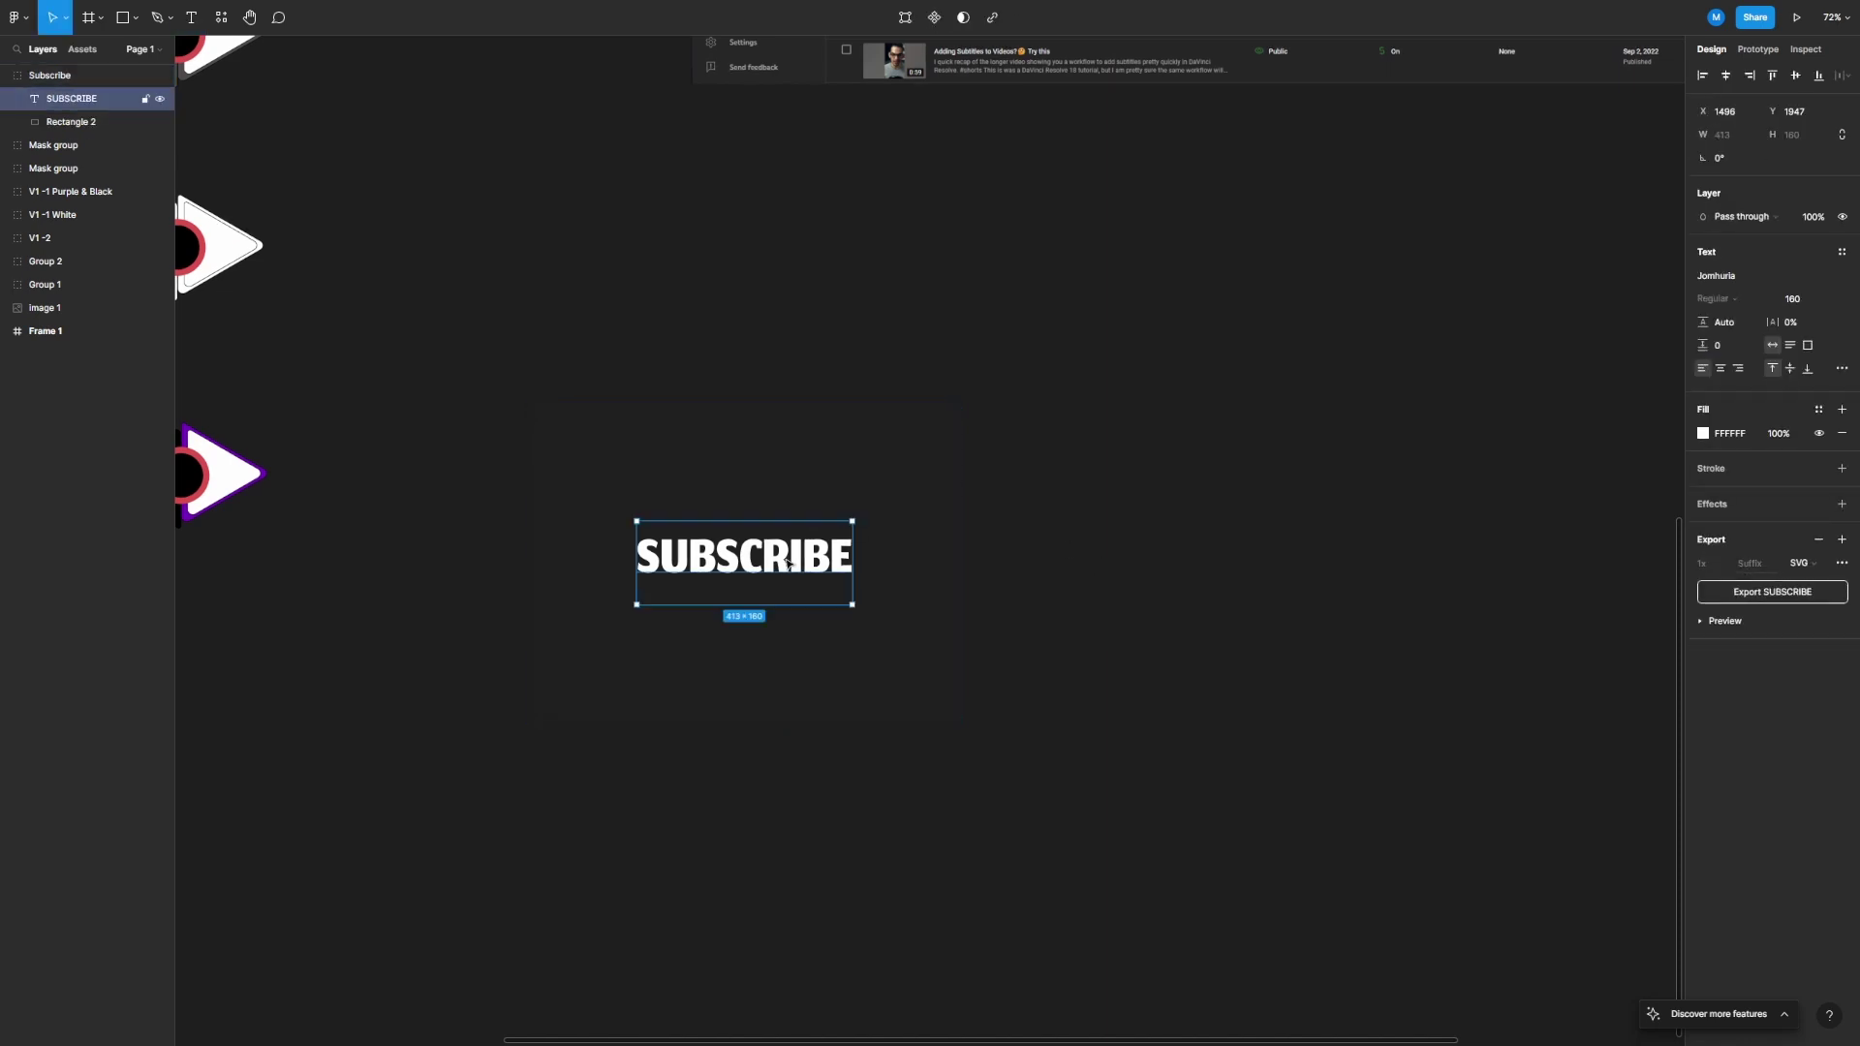
pyautogui.click(1720, 278)
pyautogui.click(1850, 275)
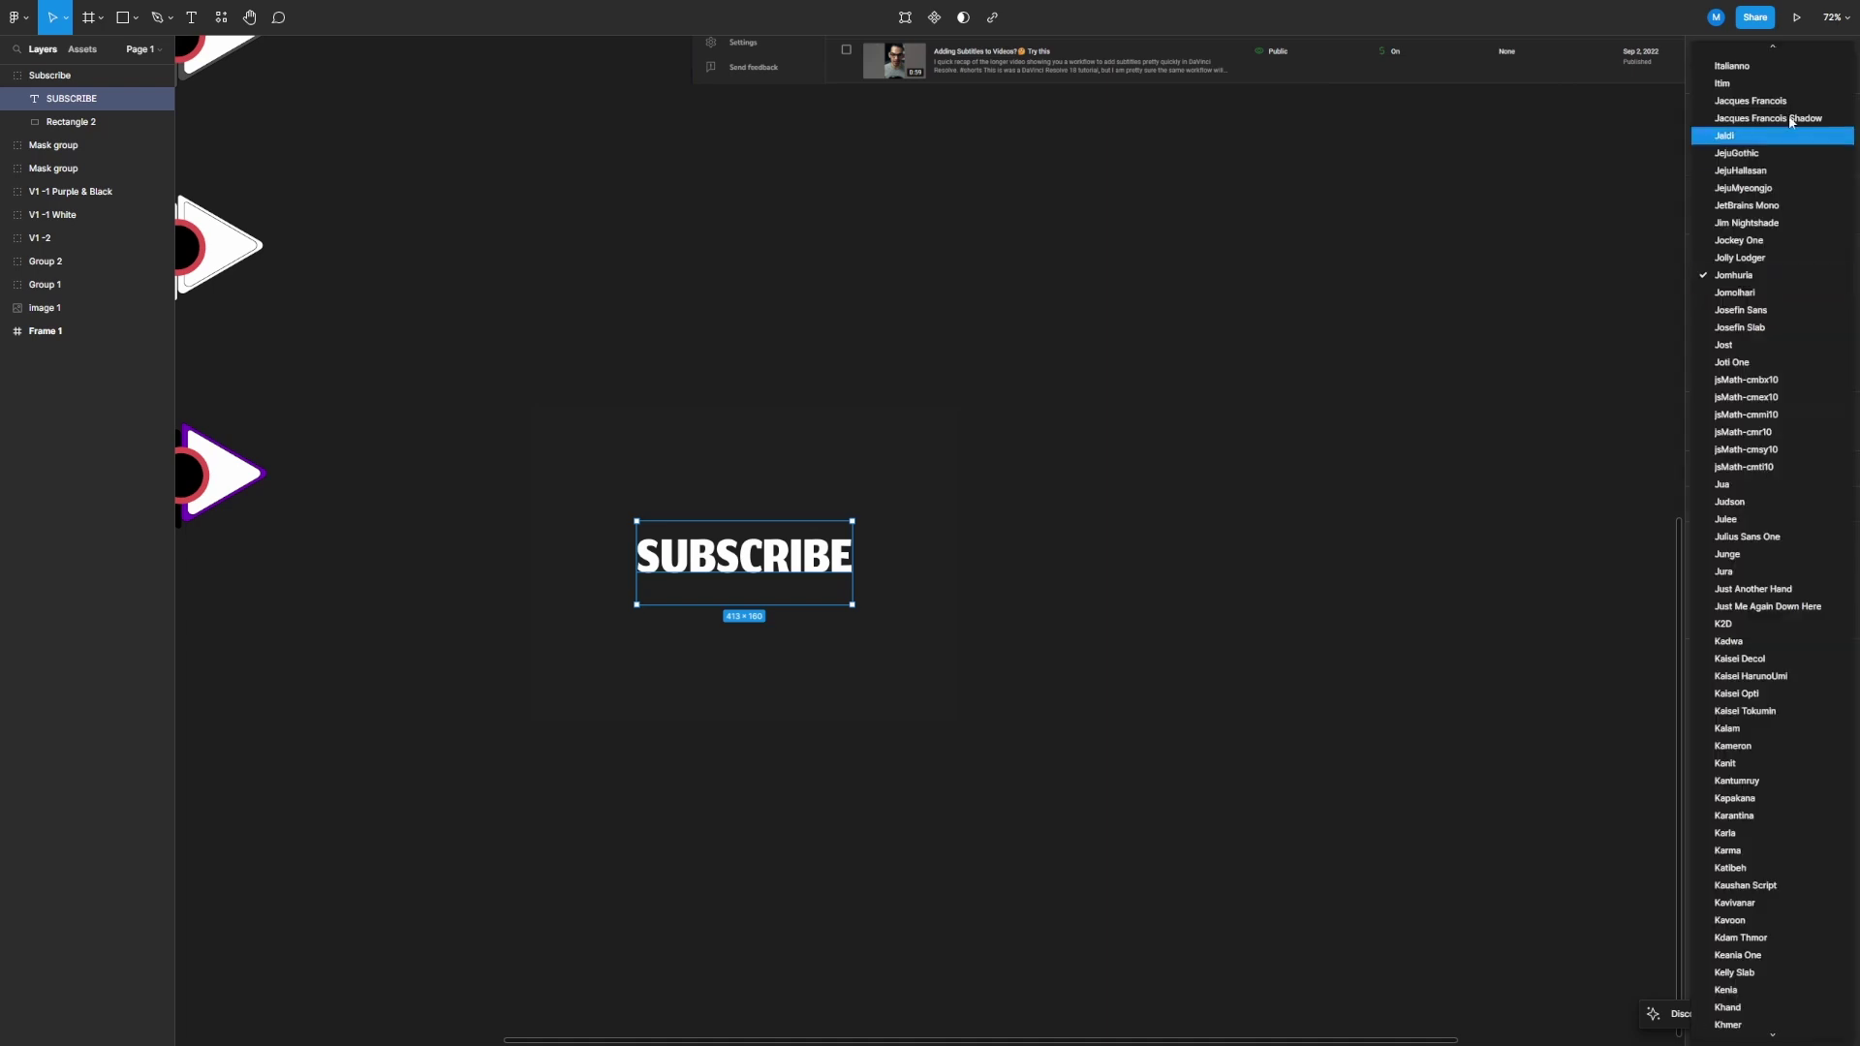
pyautogui.scroll(10, 1733, 581)
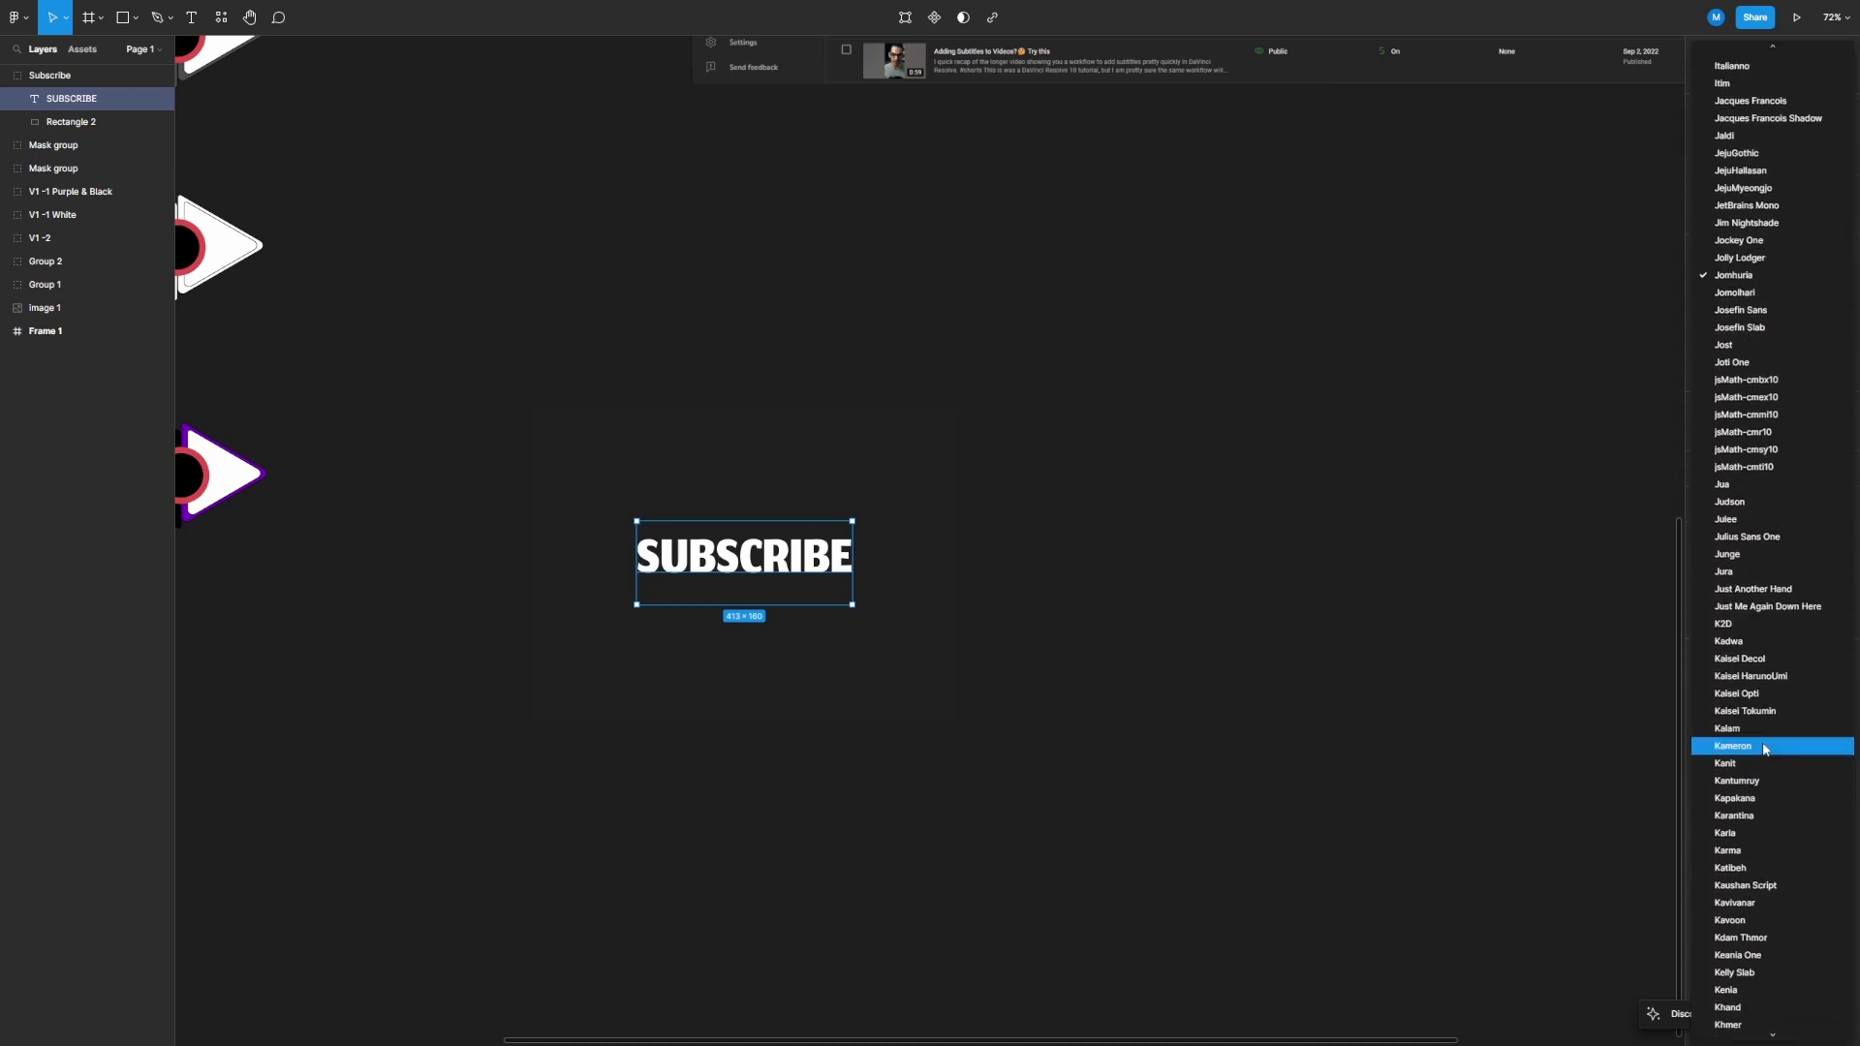
pyautogui.scroll(3, 1724, 461)
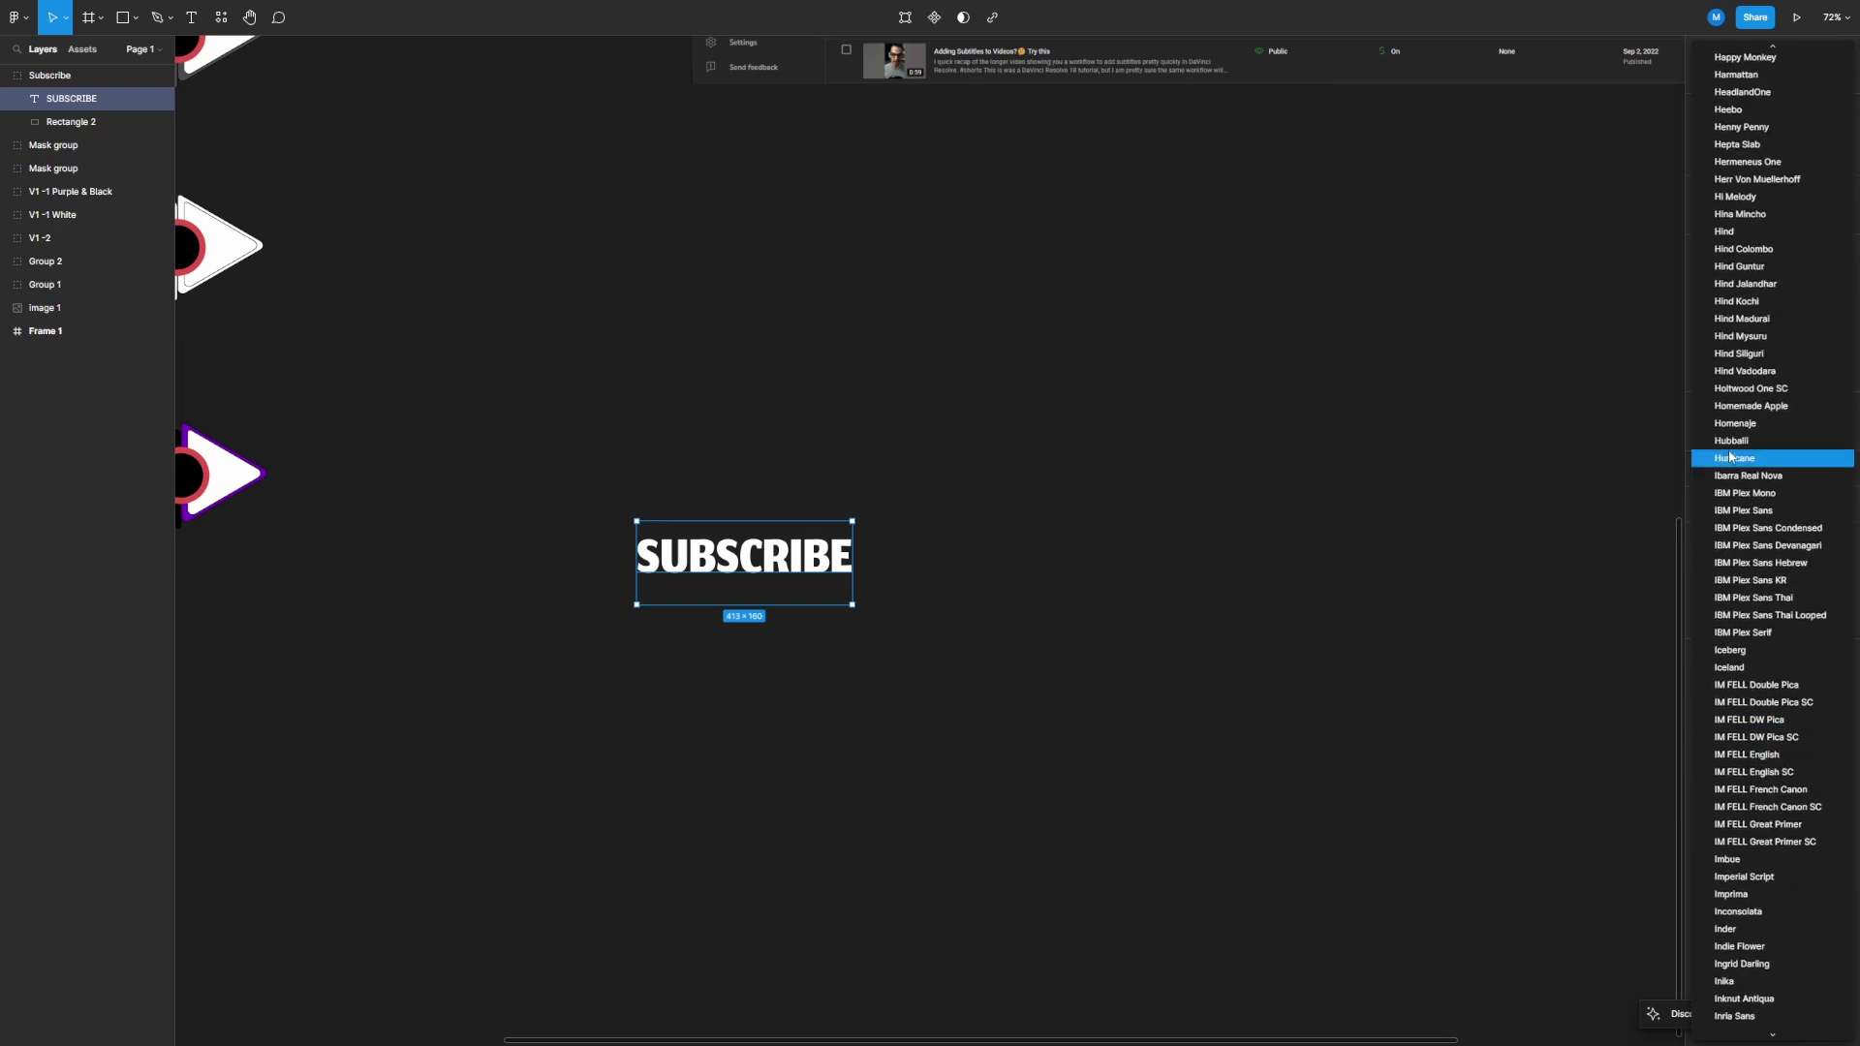
pyautogui.click(1541, 446)
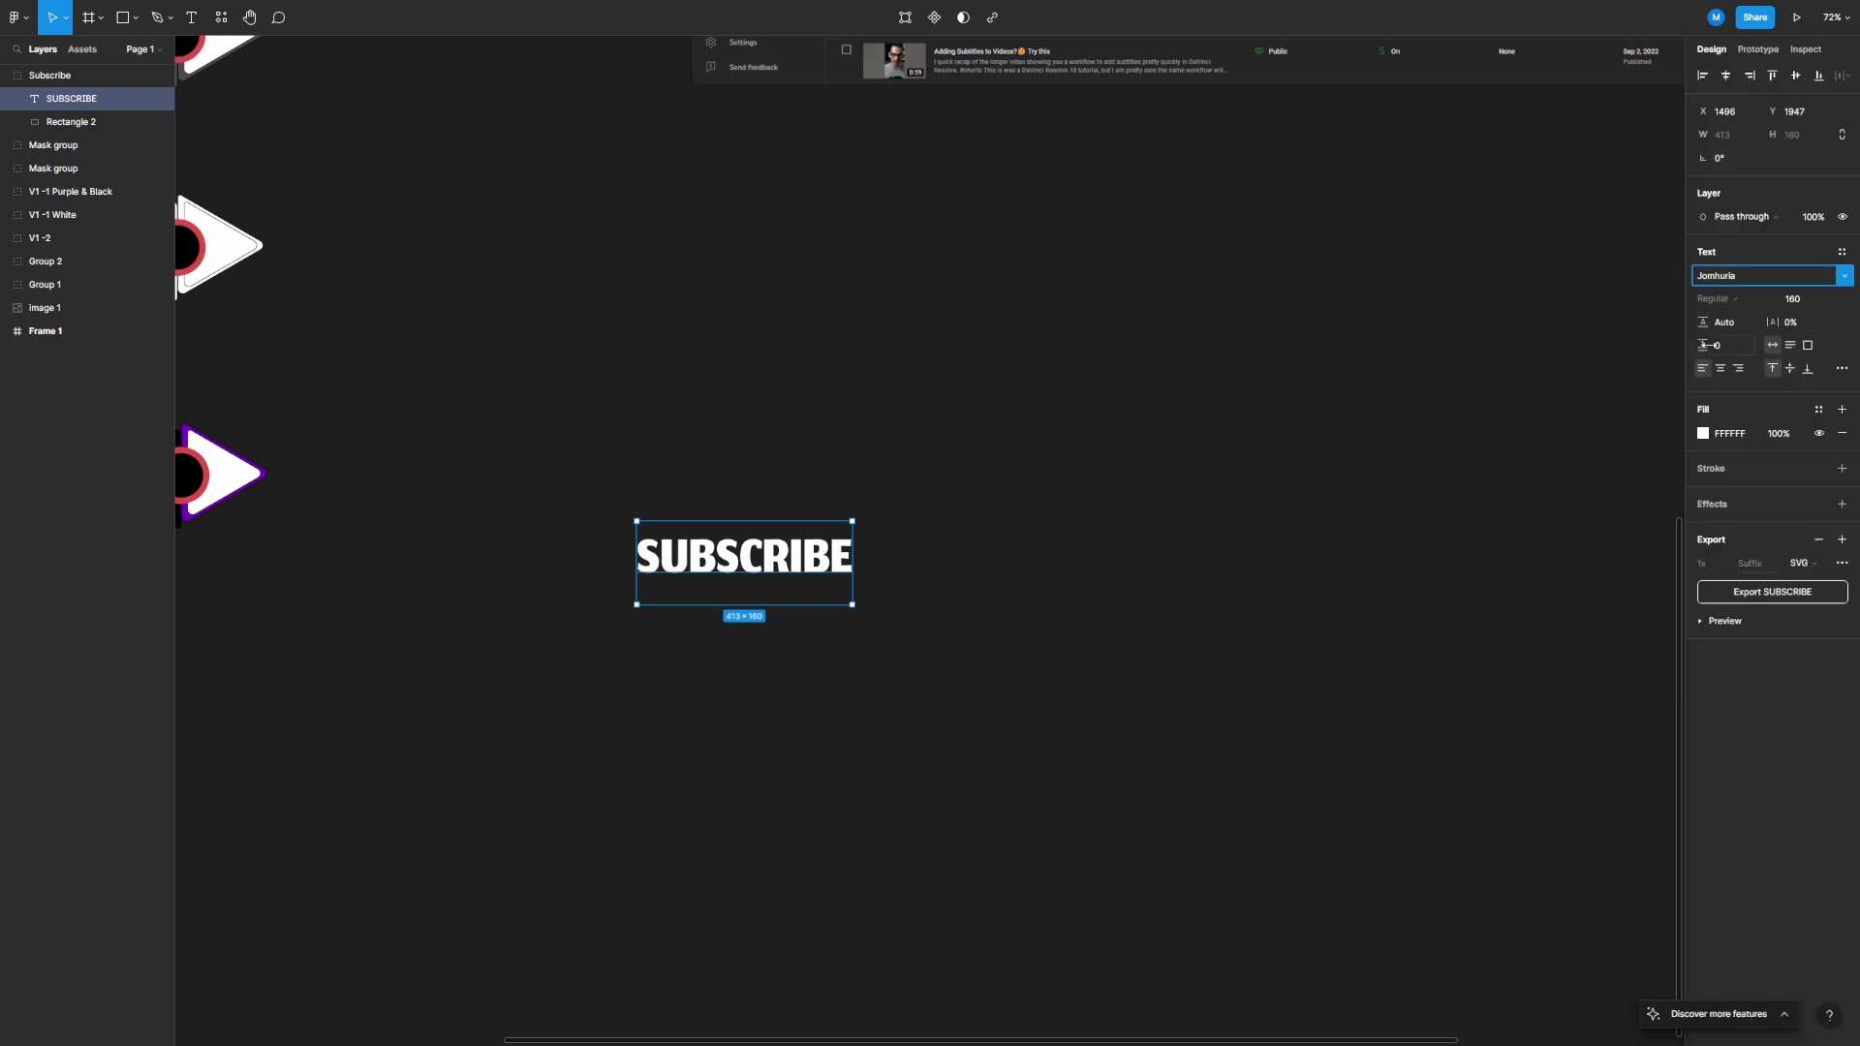
# - Replace the SUBSCRIBE text with TEXT and centre it within its background rectangle
pyautogui.doubleClick(792, 550)
pyautogui.click(789, 550)
pyautogui.hotkey('ctrl', 'a')
pyautogui.write('T')
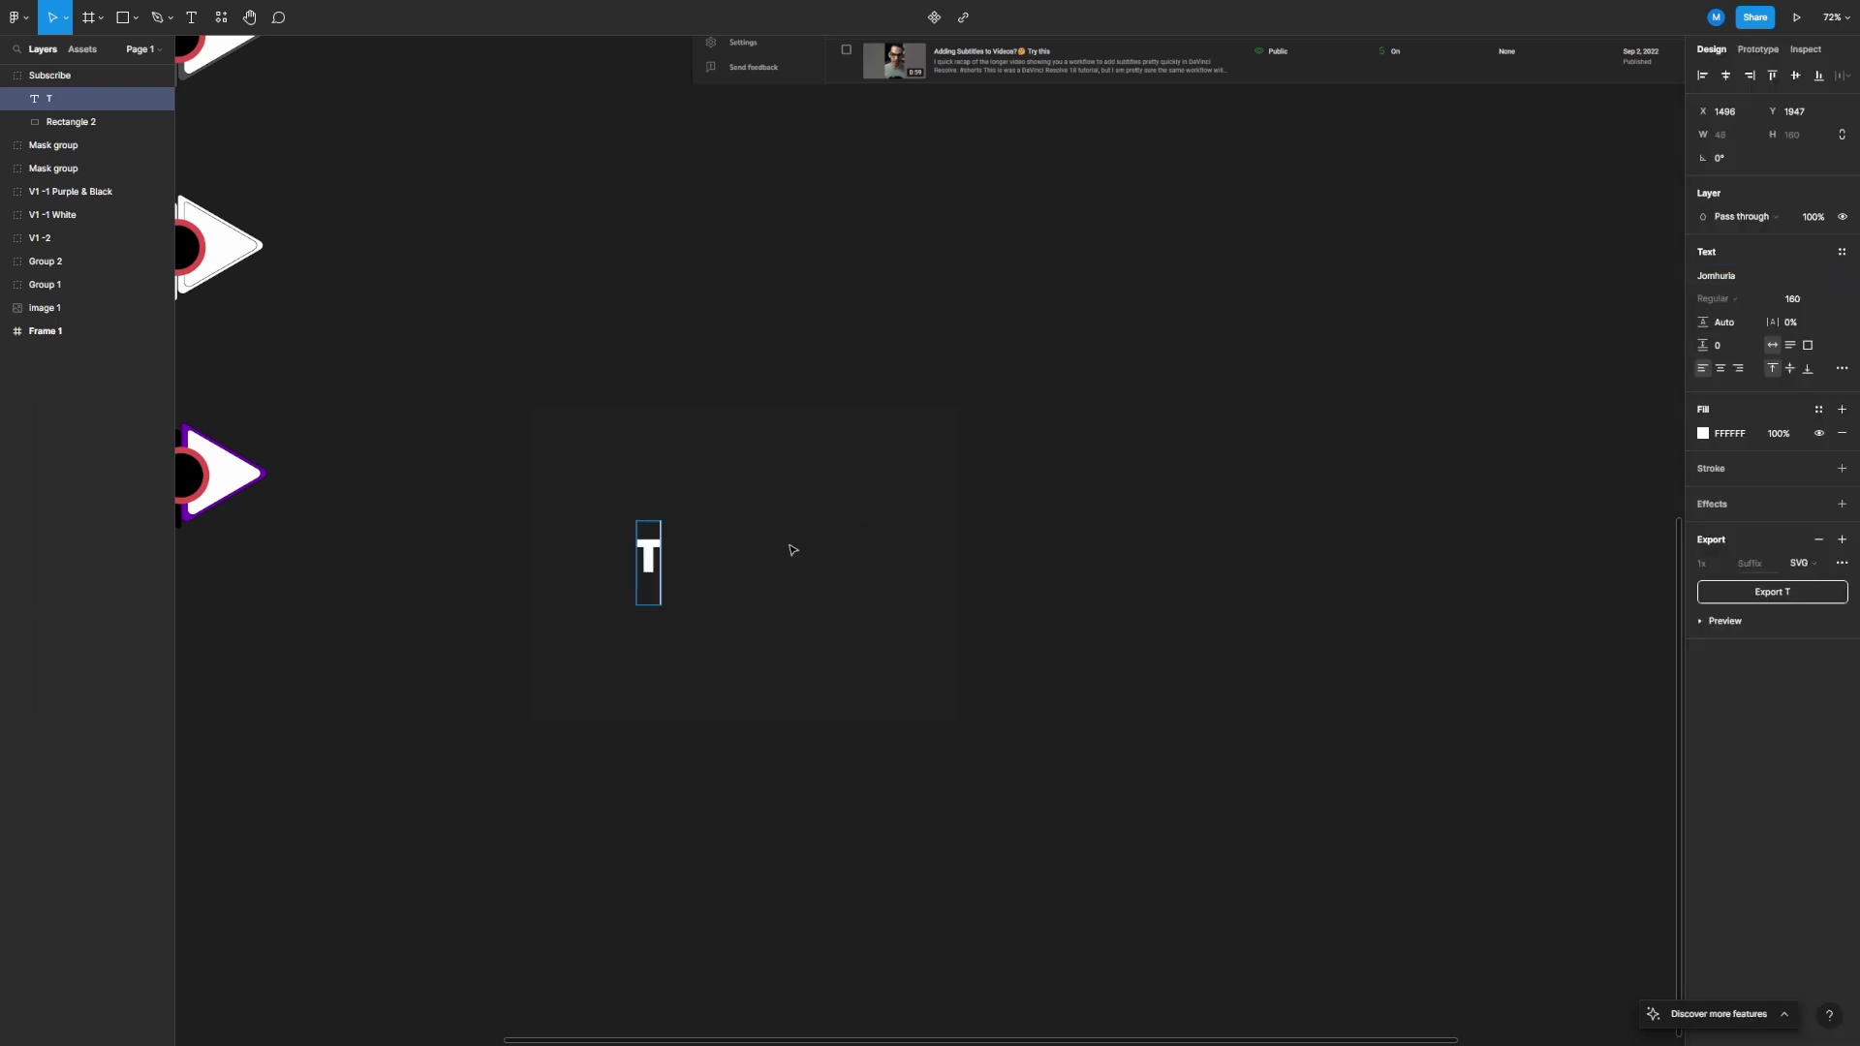
pyautogui.write('EXT')
pyautogui.press('Escape')
pyautogui.moveTo(718, 558); pyautogui.dragTo(791, 557)
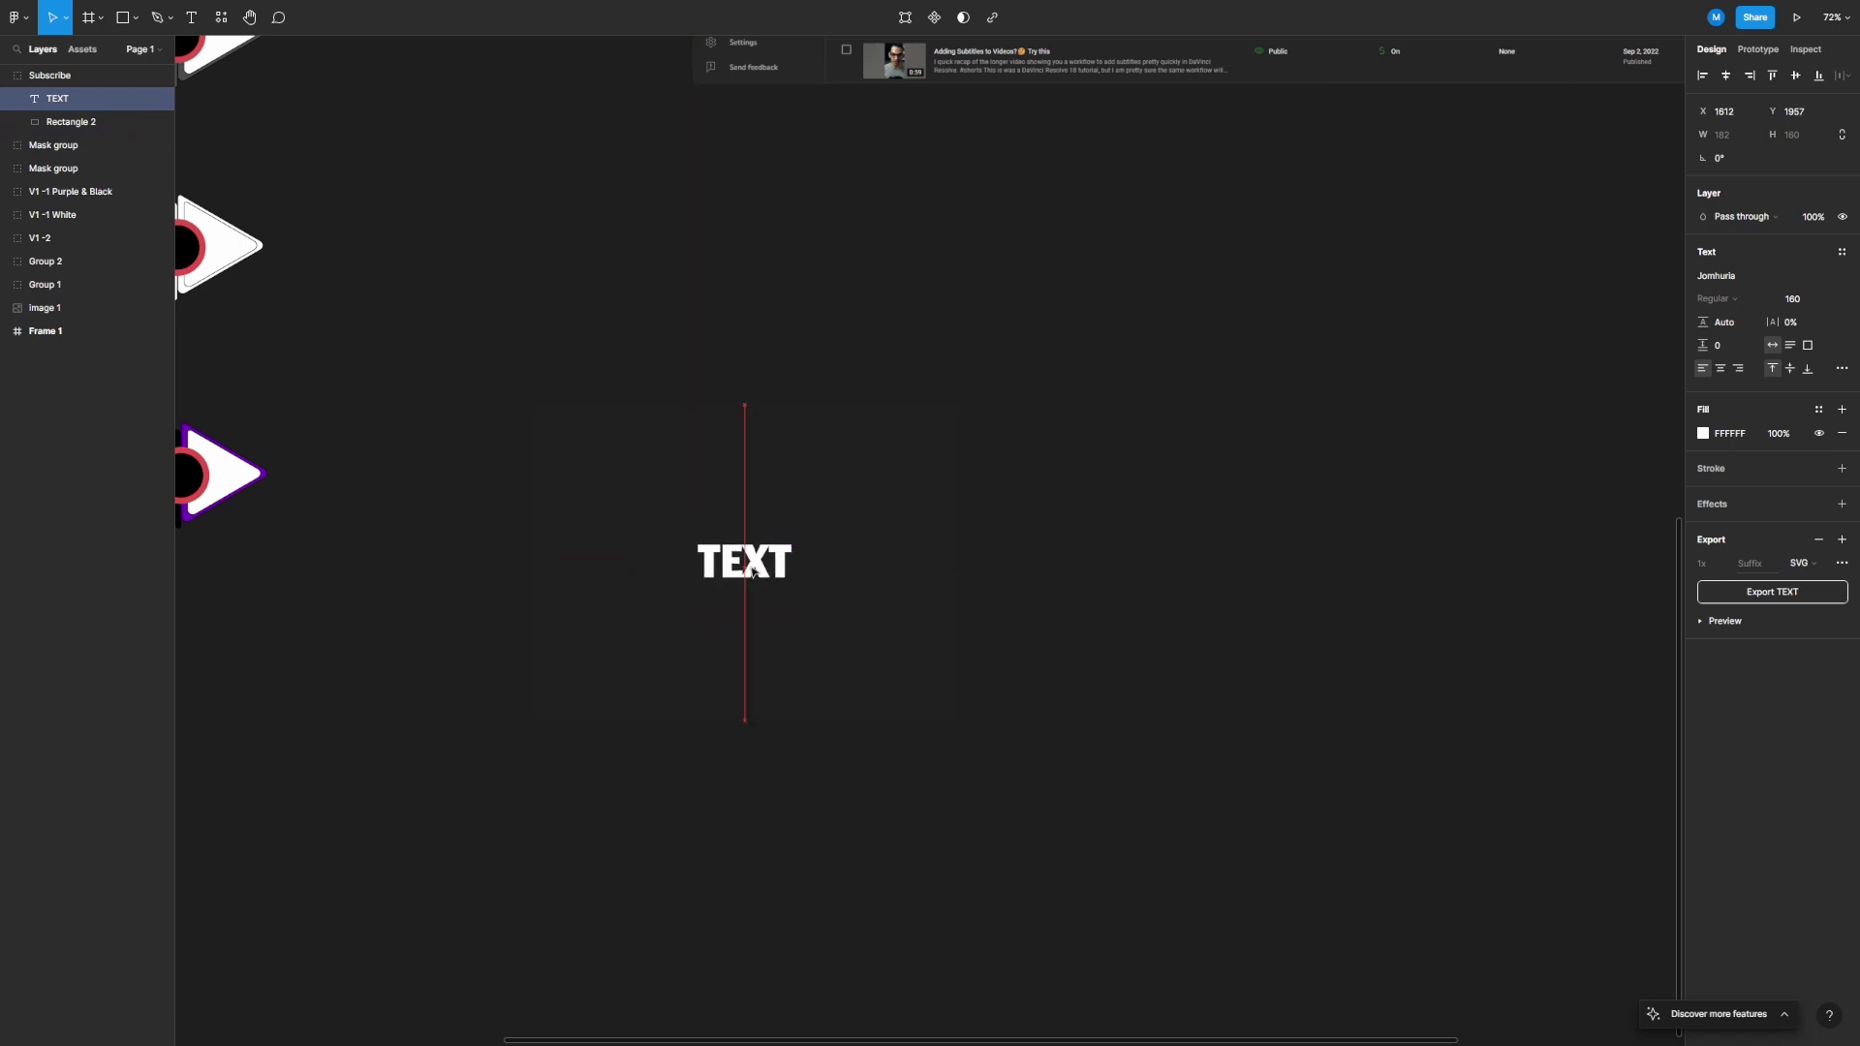
# - Examine how the Subscribe group is built from its TEXT layer and the Rectangle 2 background
pyautogui.click(913, 416)
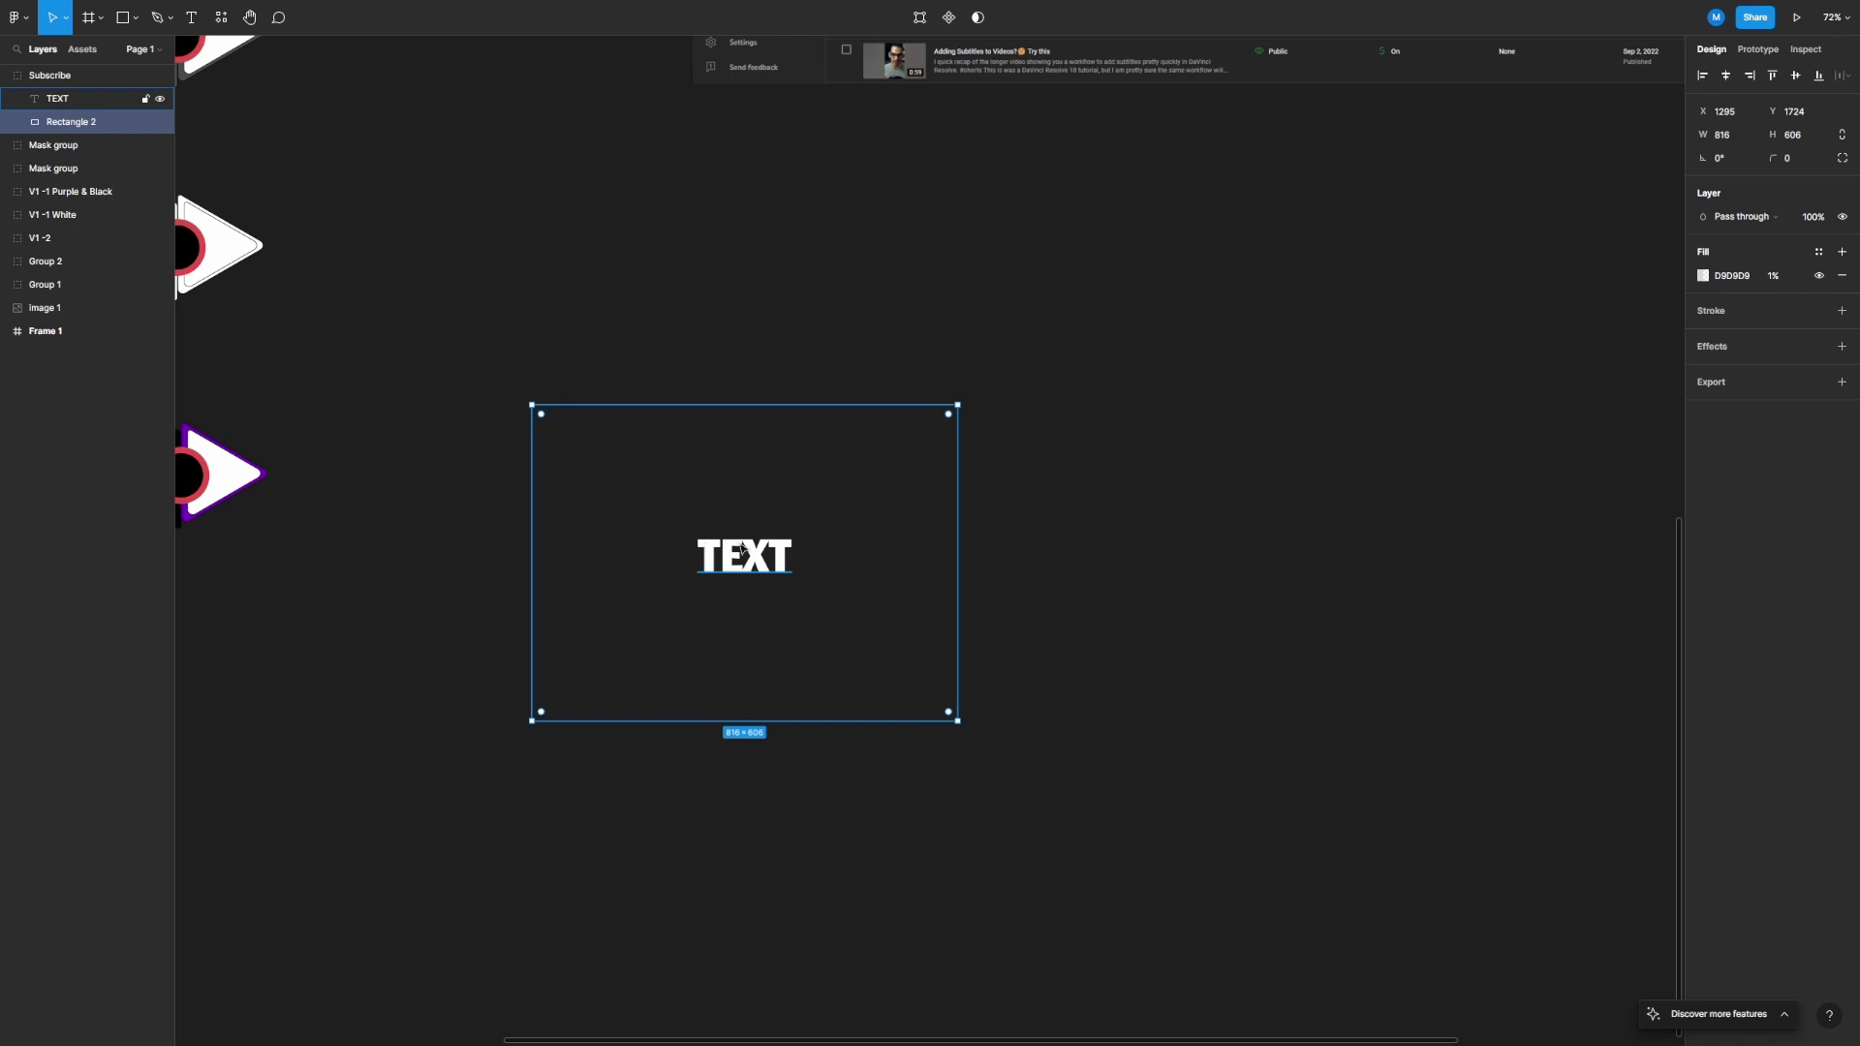
pyautogui.click(55, 77)
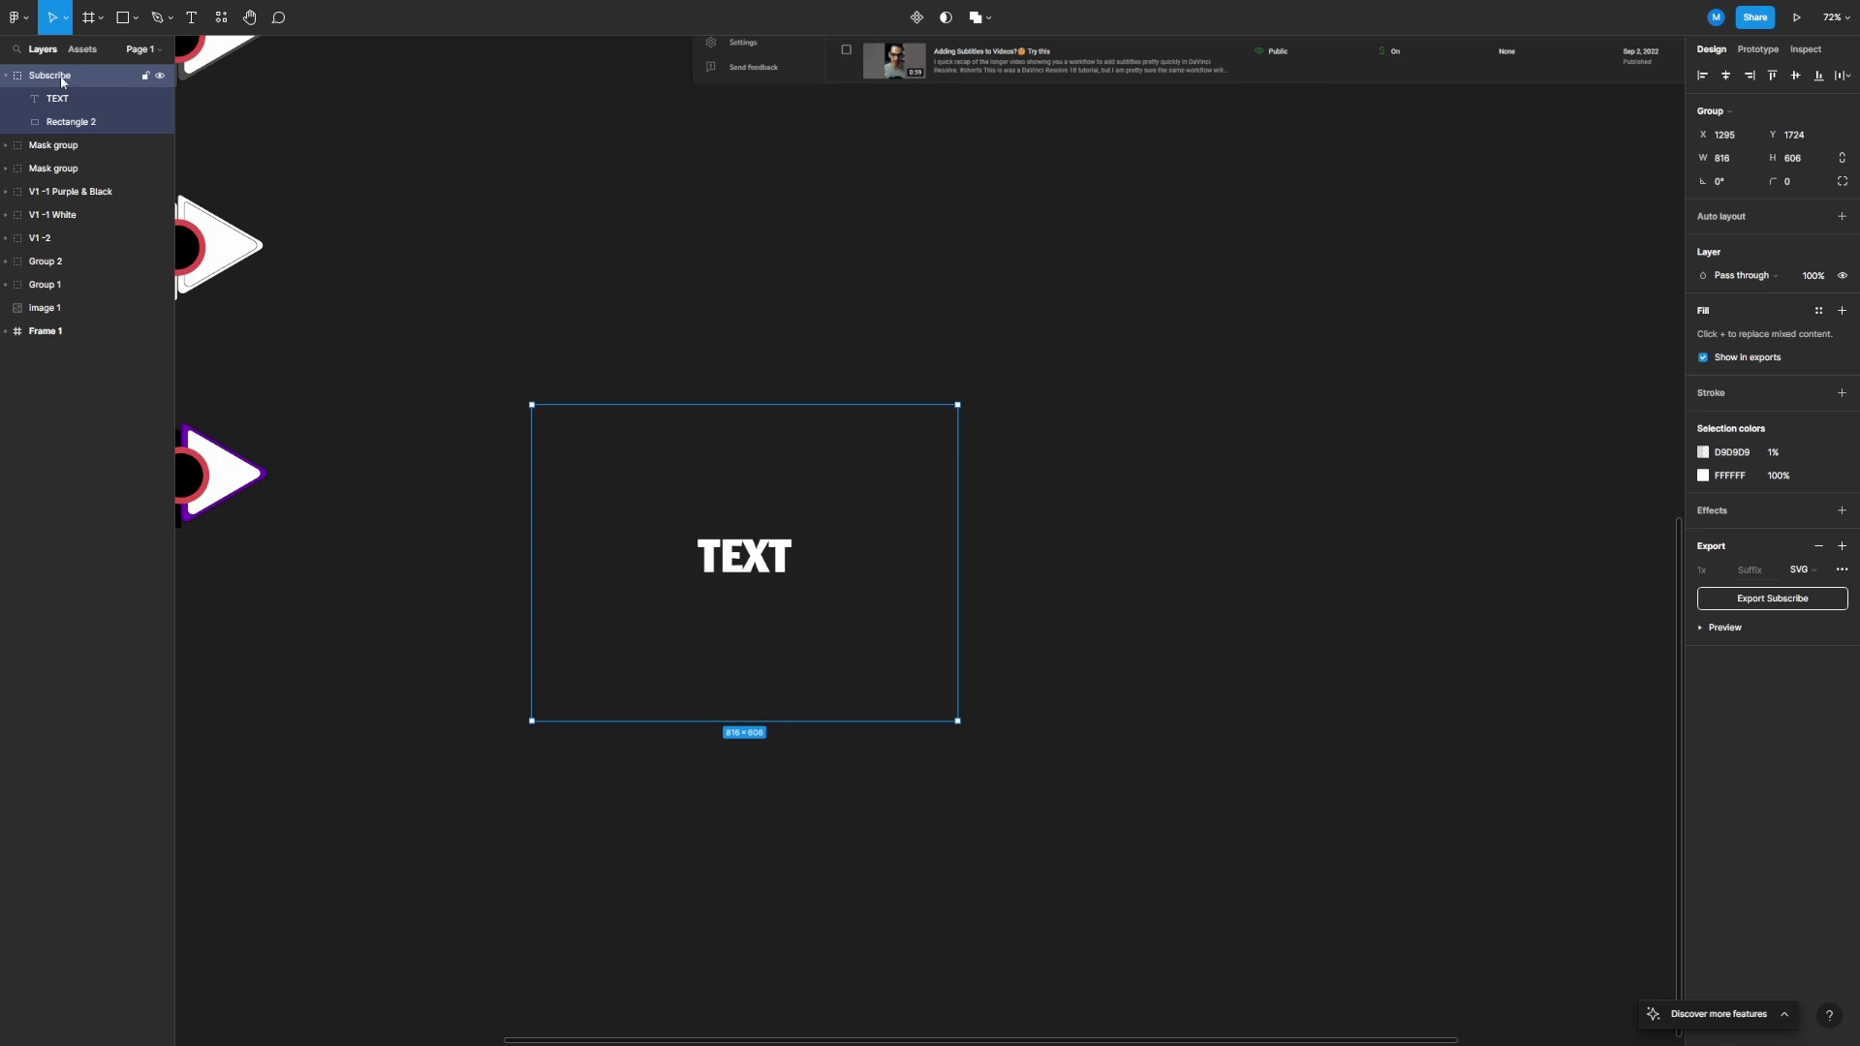
pyautogui.click(59, 99)
pyautogui.click(63, 123)
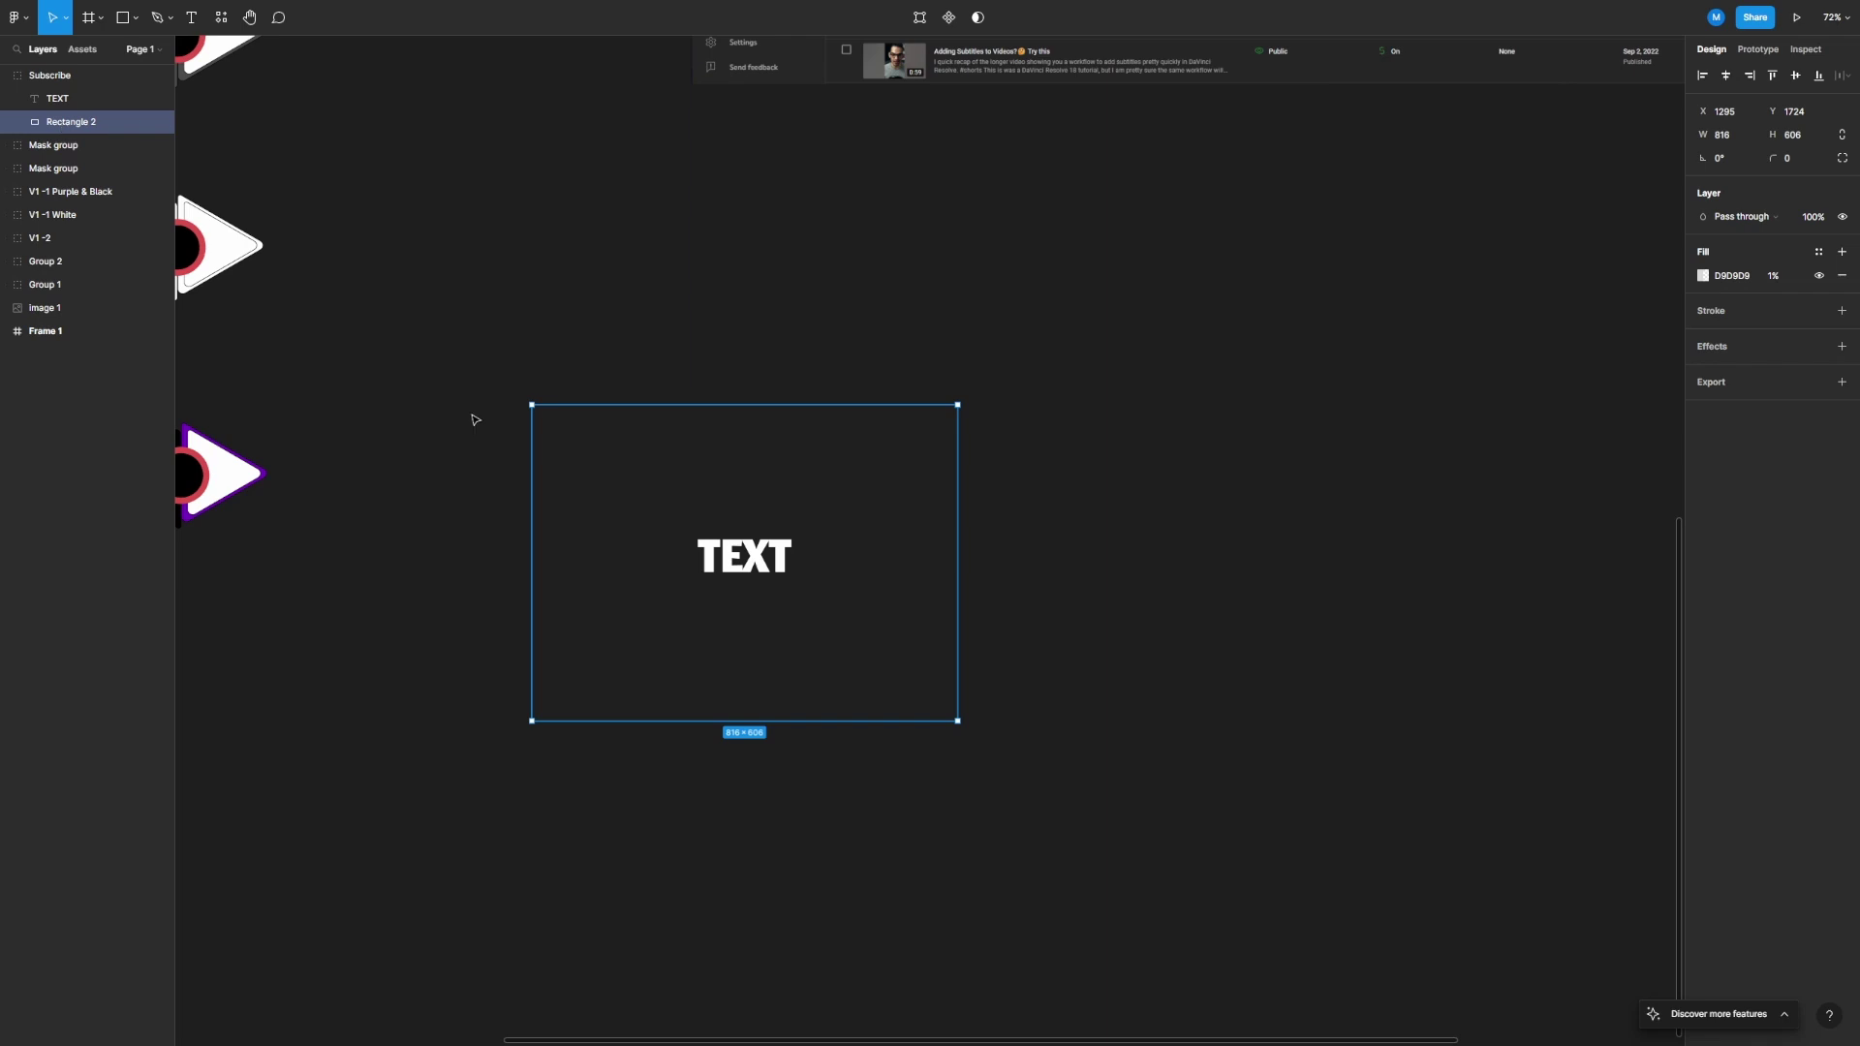
pyautogui.click(743, 569)
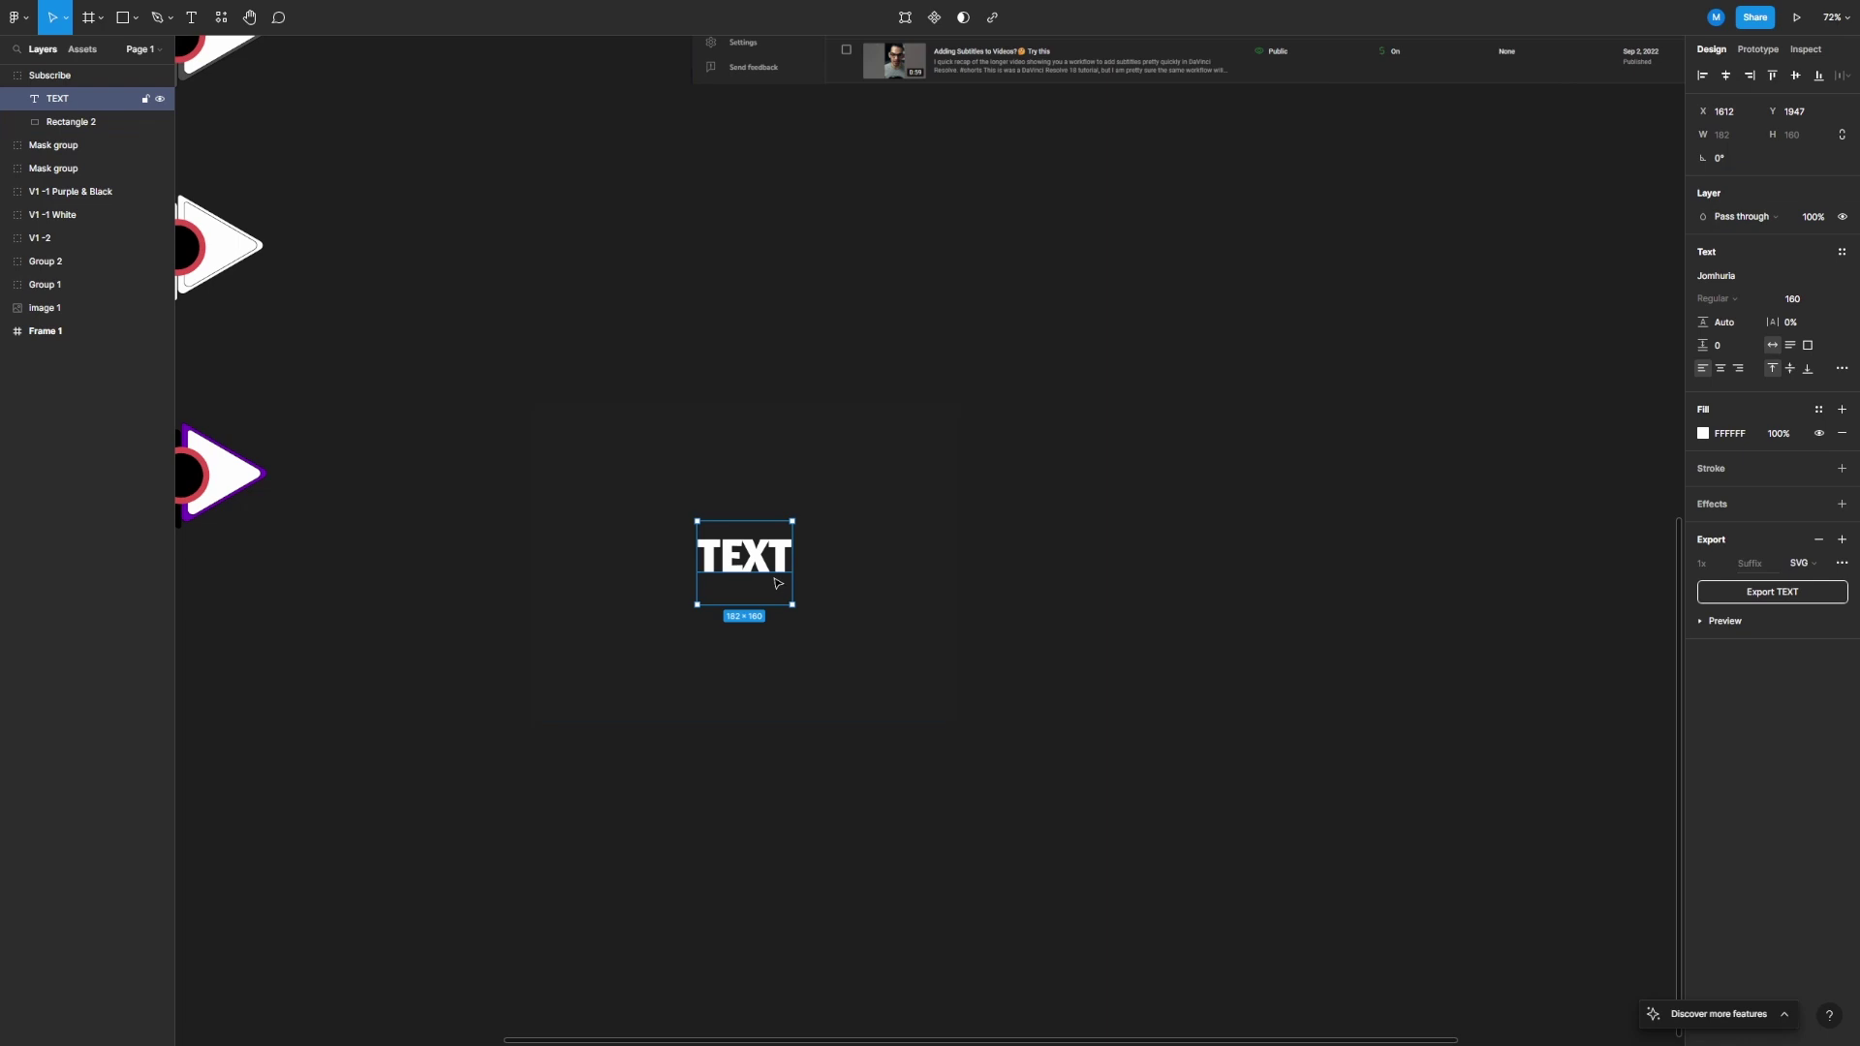
# - Set the size of the background rectangle, Rectangle 2, to 1920 wide by 1080 high
pyautogui.click(874, 557)
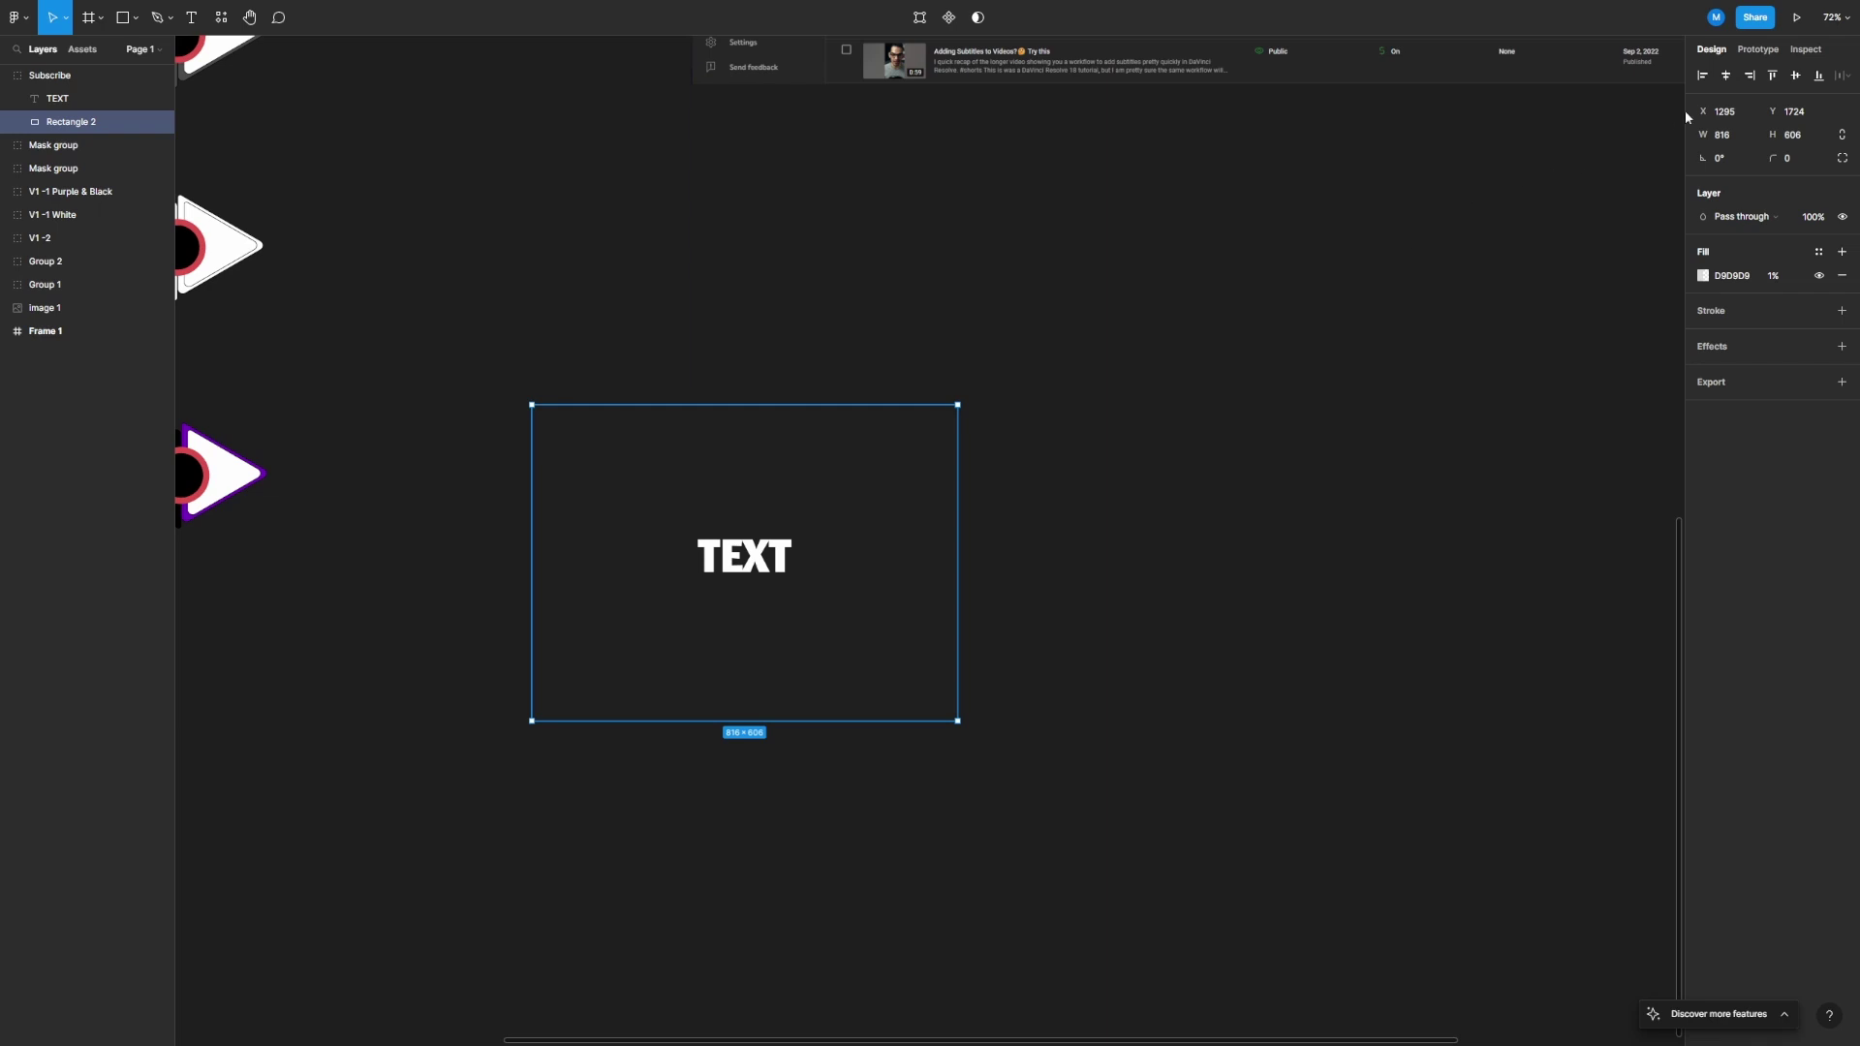
pyautogui.click(1721, 113)
pyautogui.click(1729, 134)
pyautogui.write('1920')
pyautogui.press('Tab')
pyautogui.write('1087')
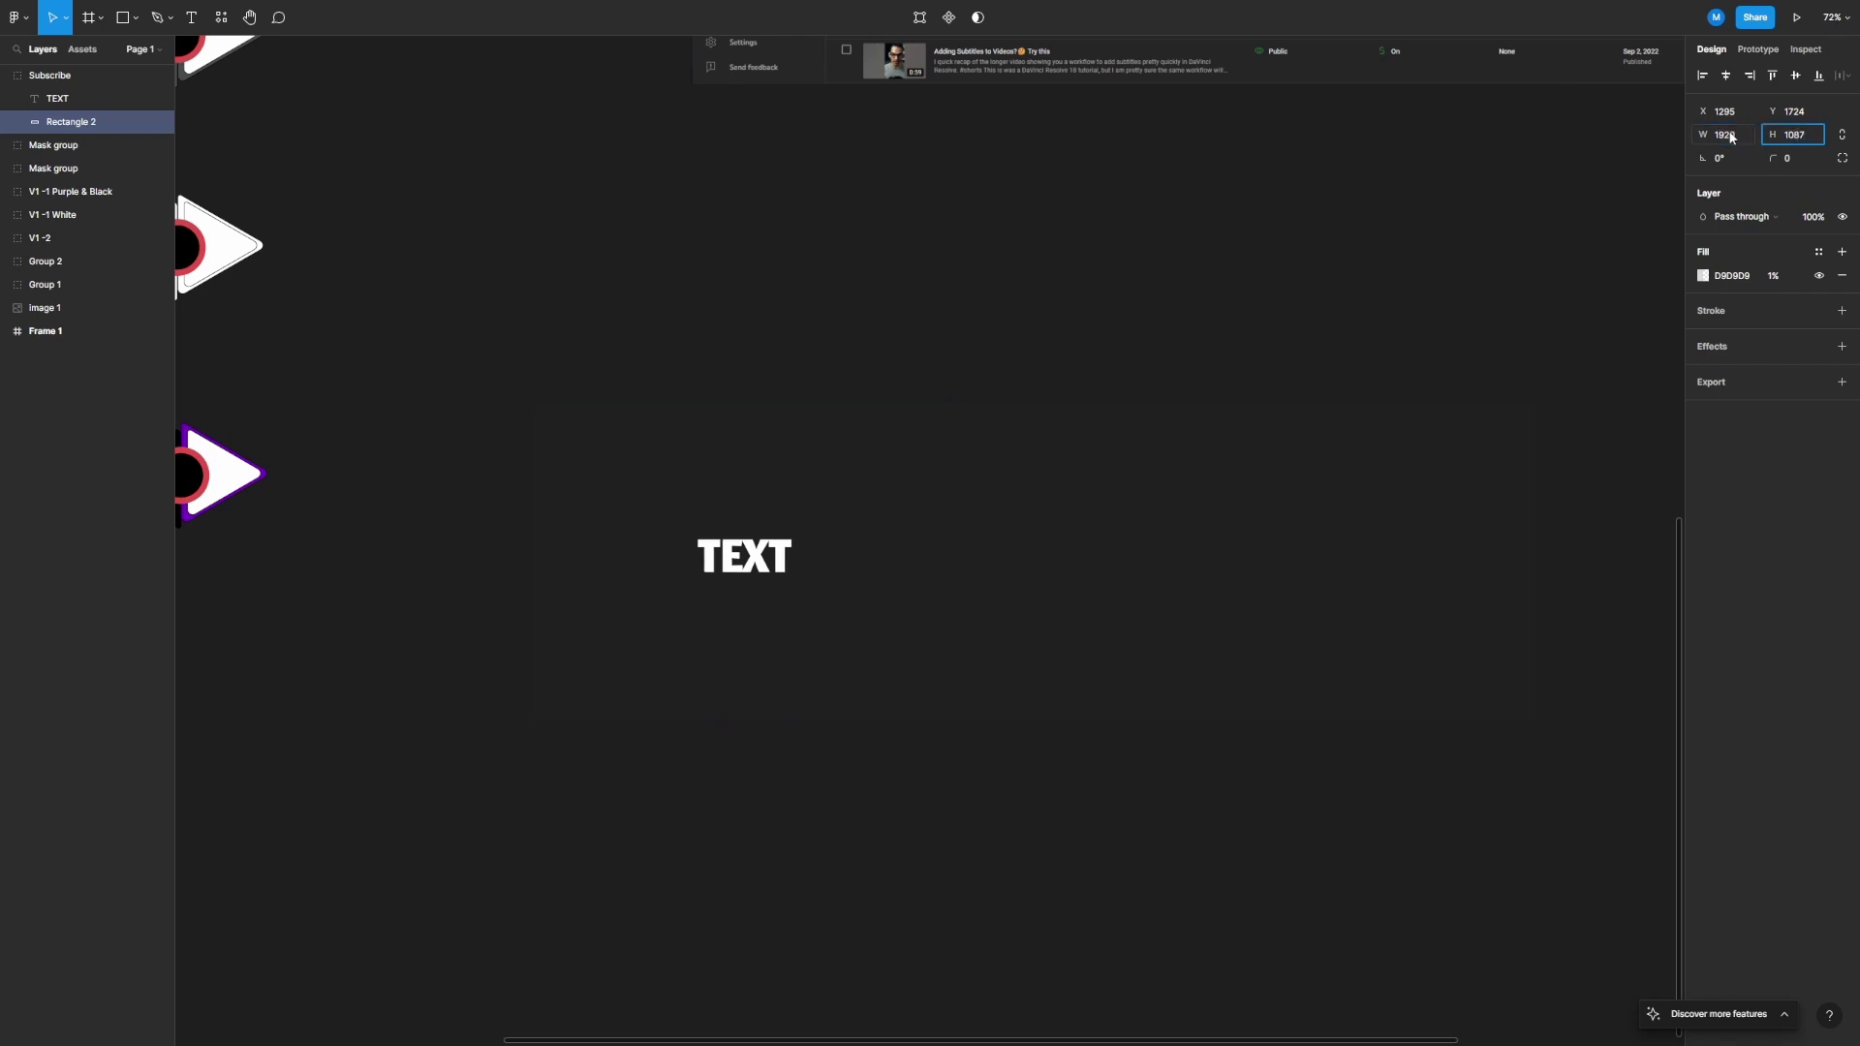
pyautogui.press('BackSpace')
pyautogui.write('0')
pyautogui.press('Return')
# - Move the TEXT layer to the centre of the enlarged background rectangle
pyautogui.moveTo(738, 559); pyautogui.dragTo(1036, 691)
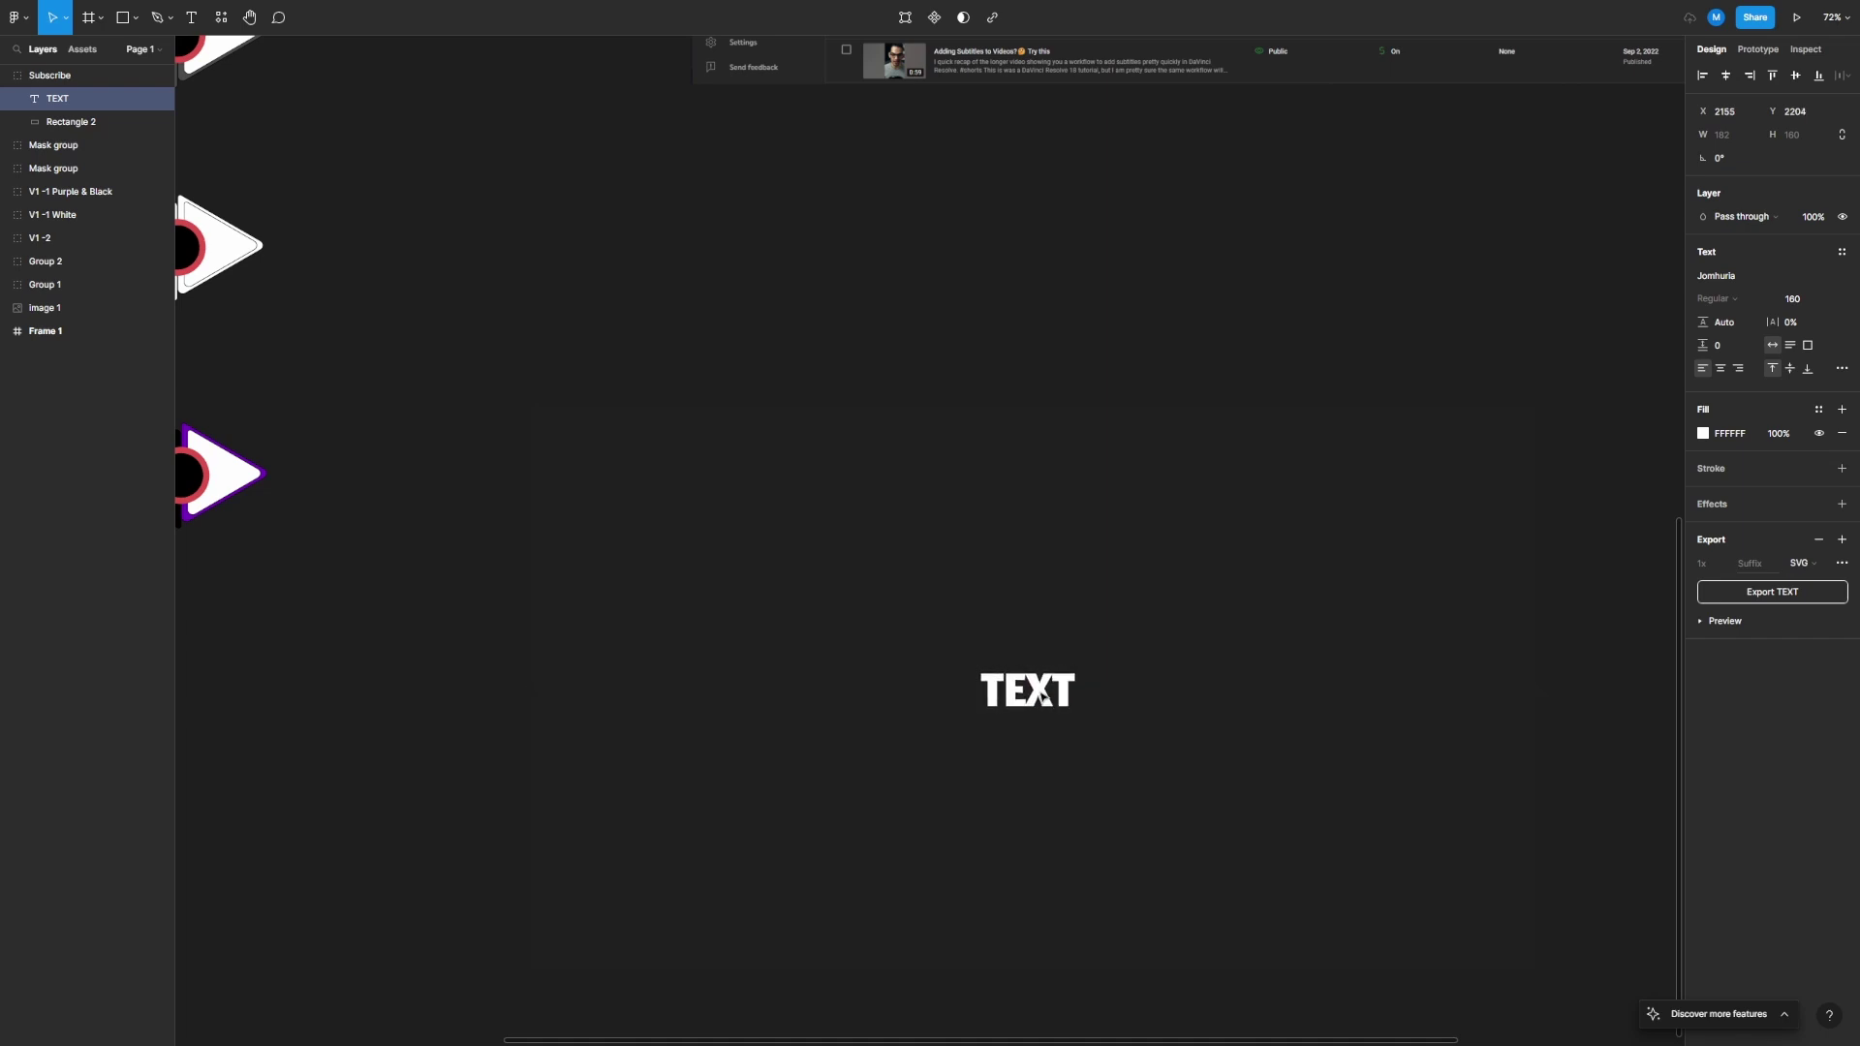
pyautogui.press('Escape')
pyautogui.scroll(-1, 1017, 620)
pyautogui.click(1017, 603)
pyautogui.click(1019, 616)
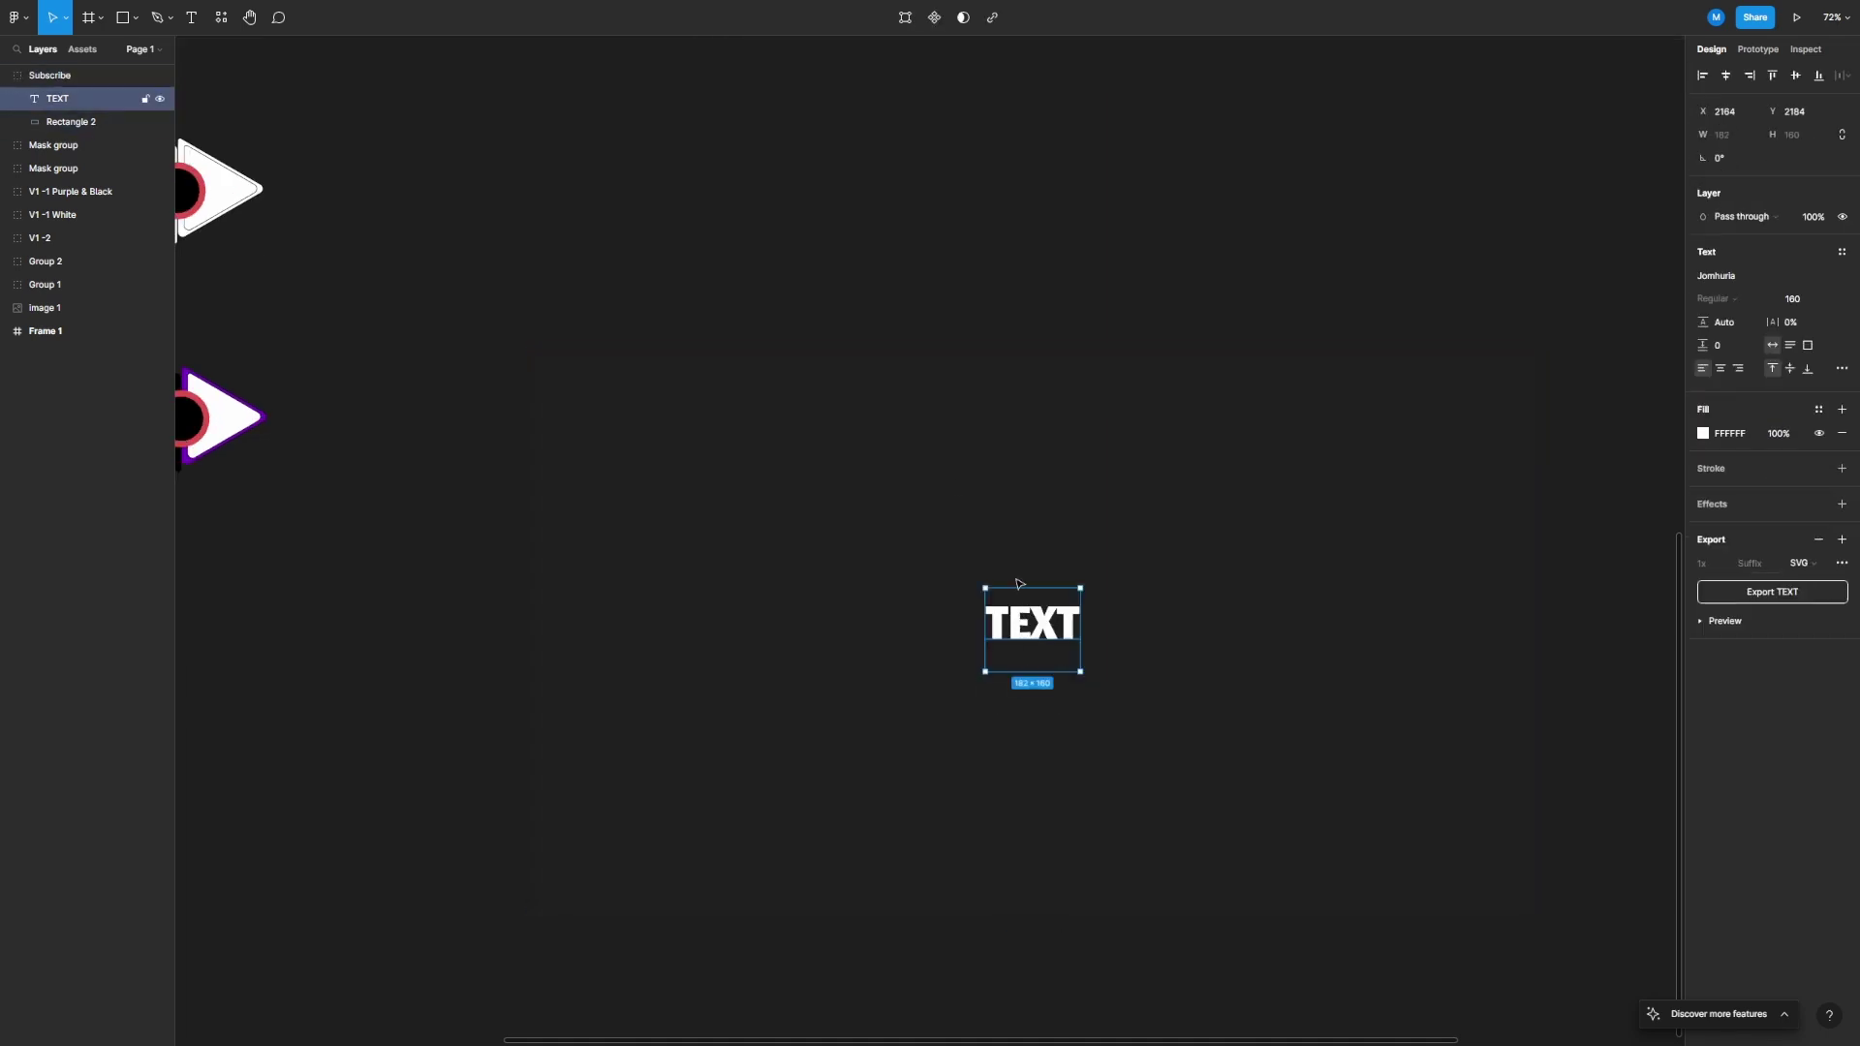
pyautogui.click(963, 486)
pyautogui.keyDown('shift'); pyautogui.click(1014, 624); pyautogui.keyUp('shift')
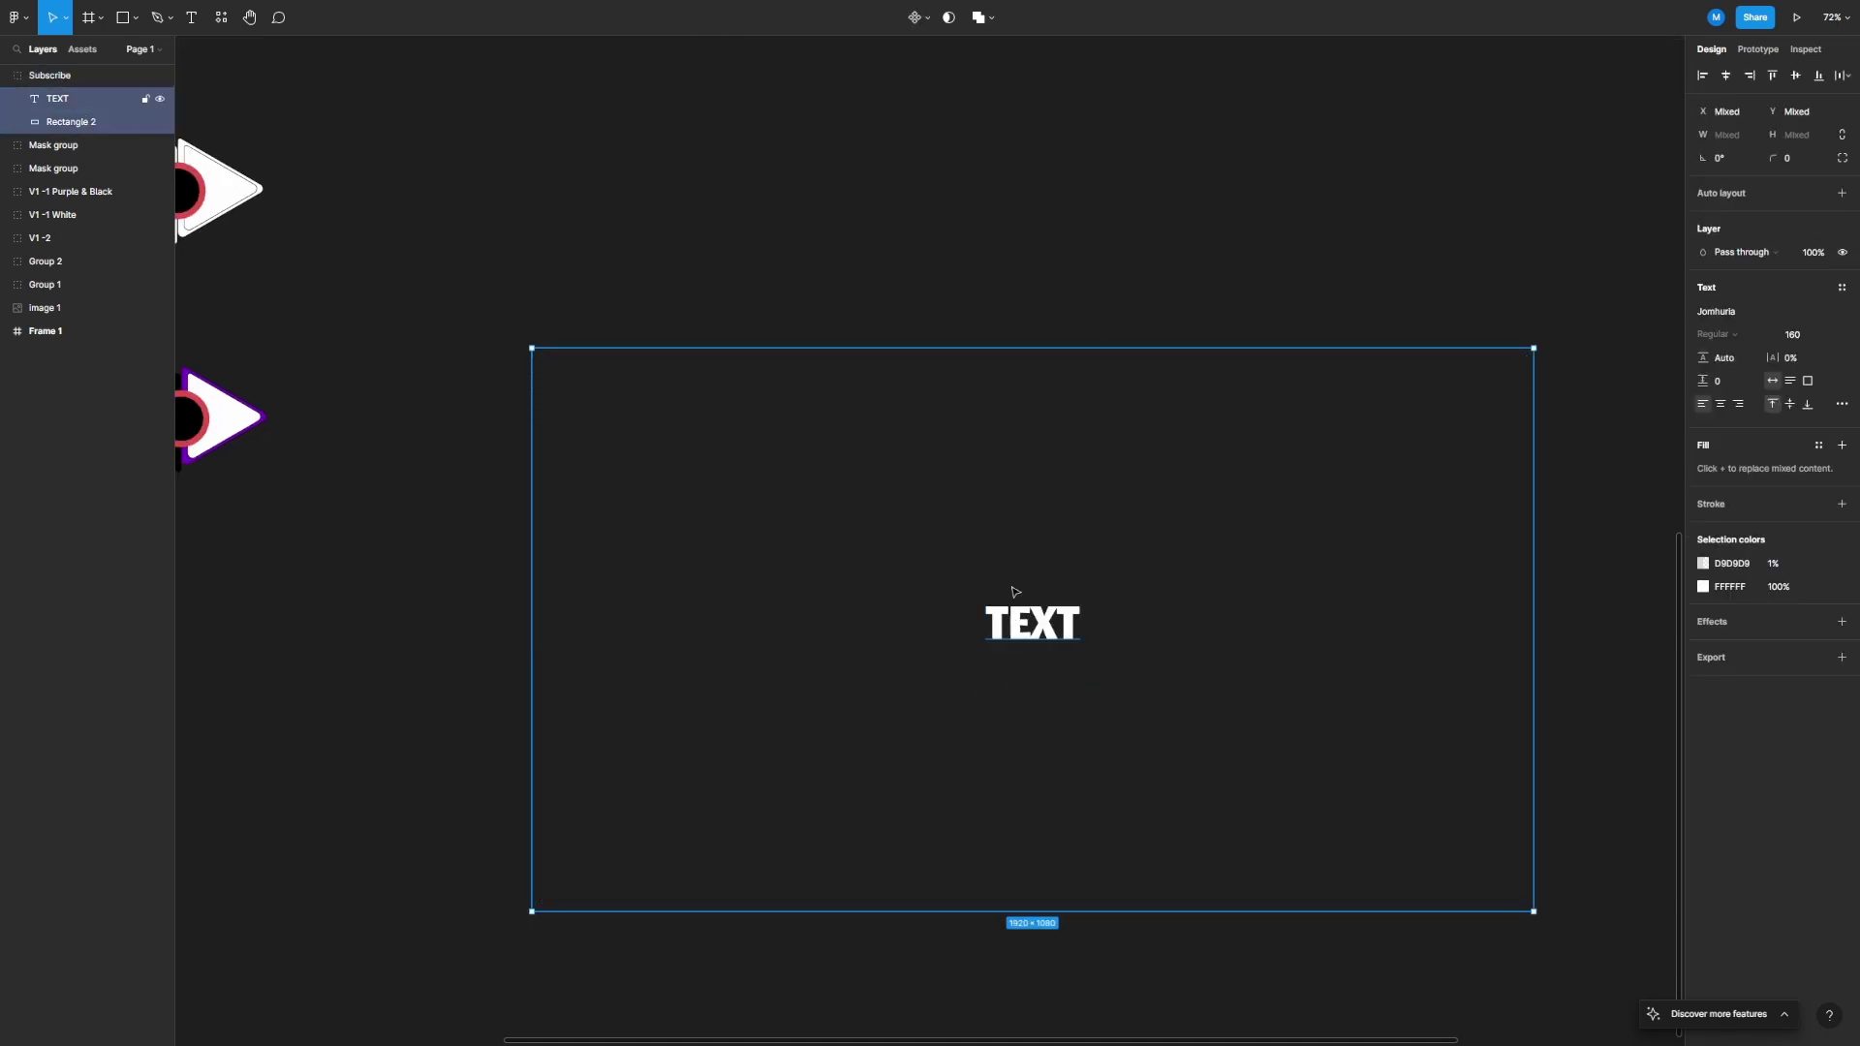
pyautogui.click(813, 262)
pyautogui.click(74, 120)
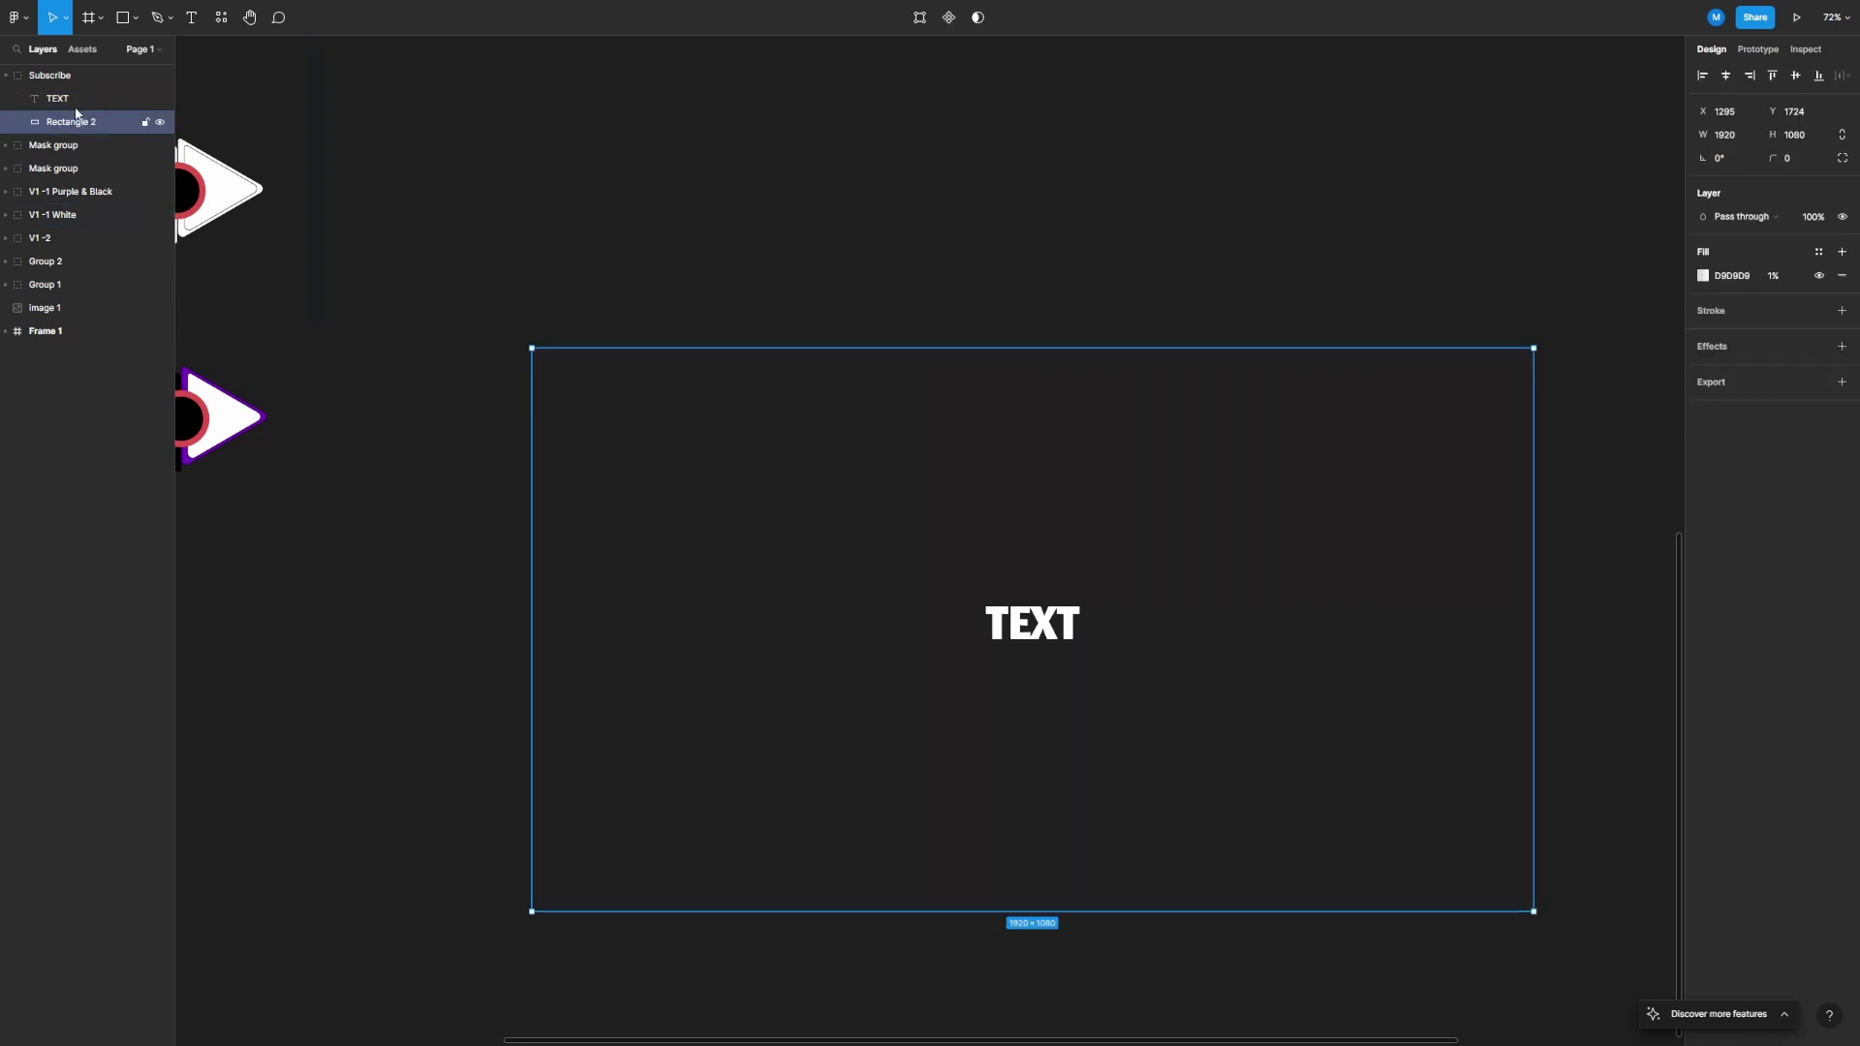
pyautogui.keyDown('shift'); pyautogui.click(60, 99); pyautogui.keyUp('shift')
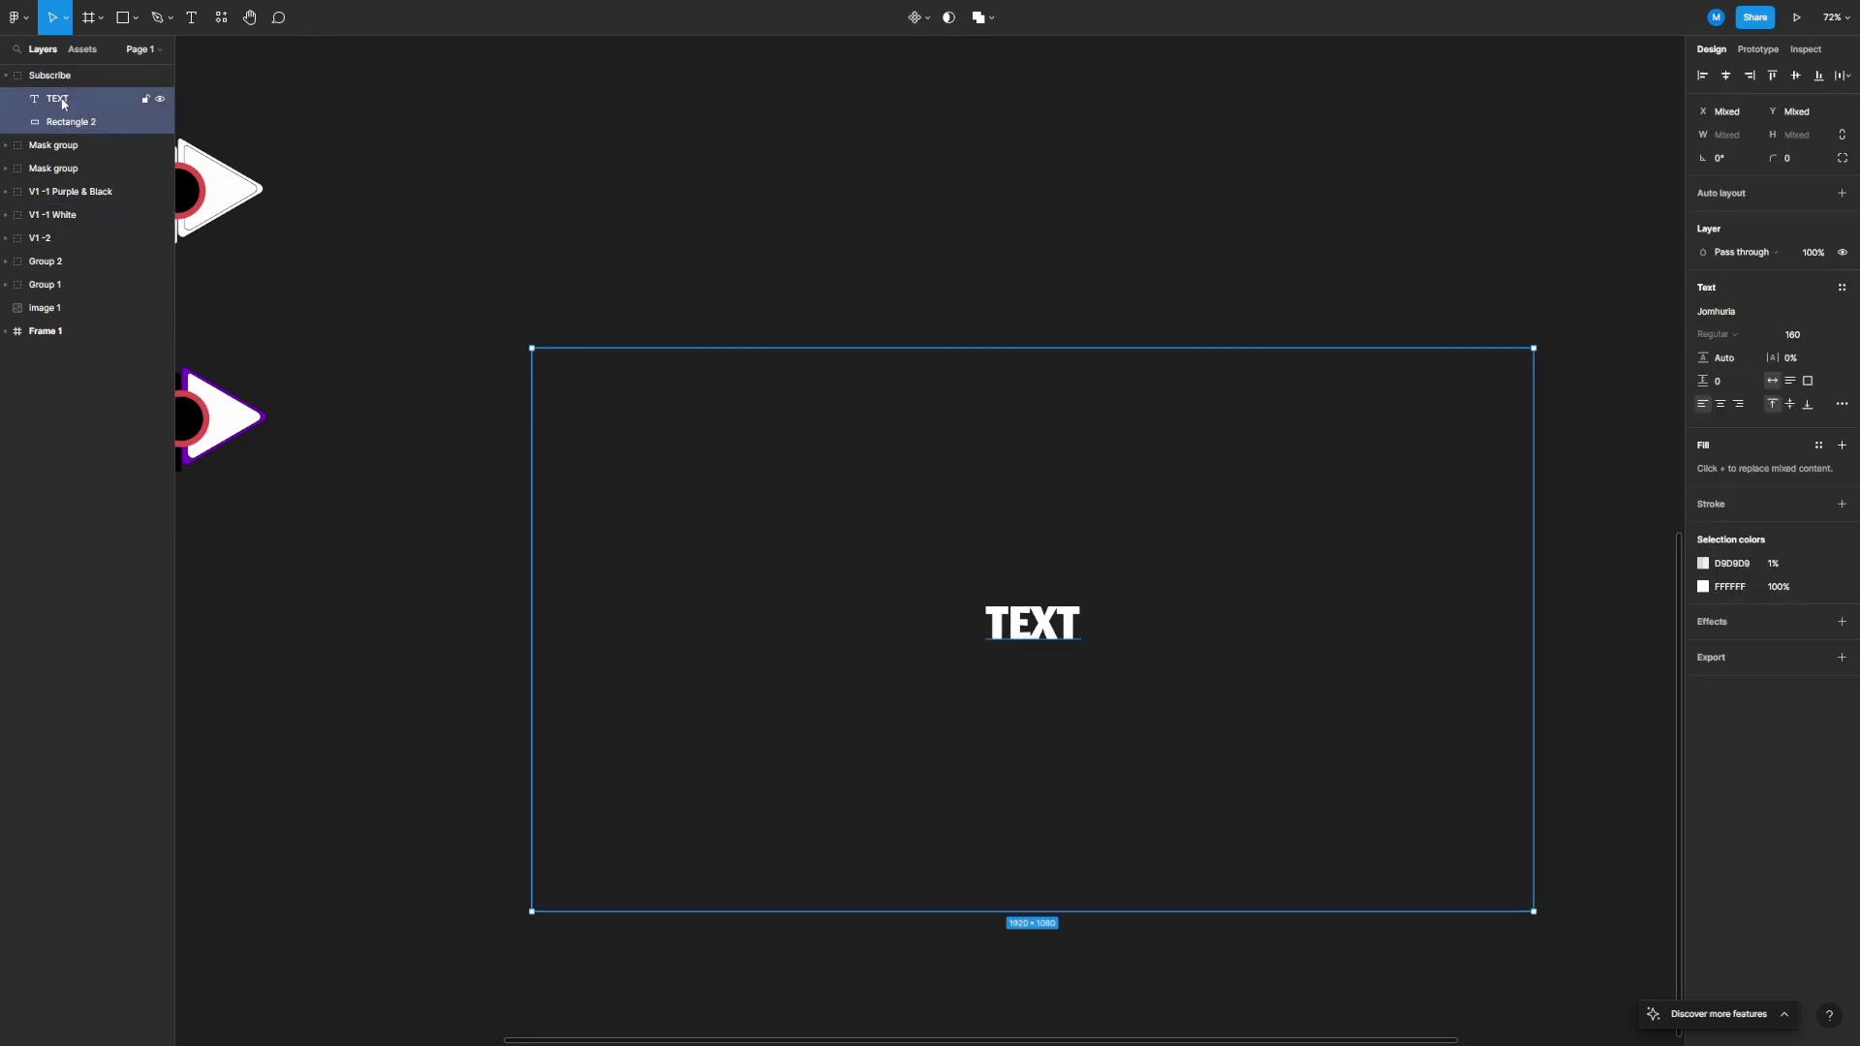
pyautogui.rightClick(41, 102)
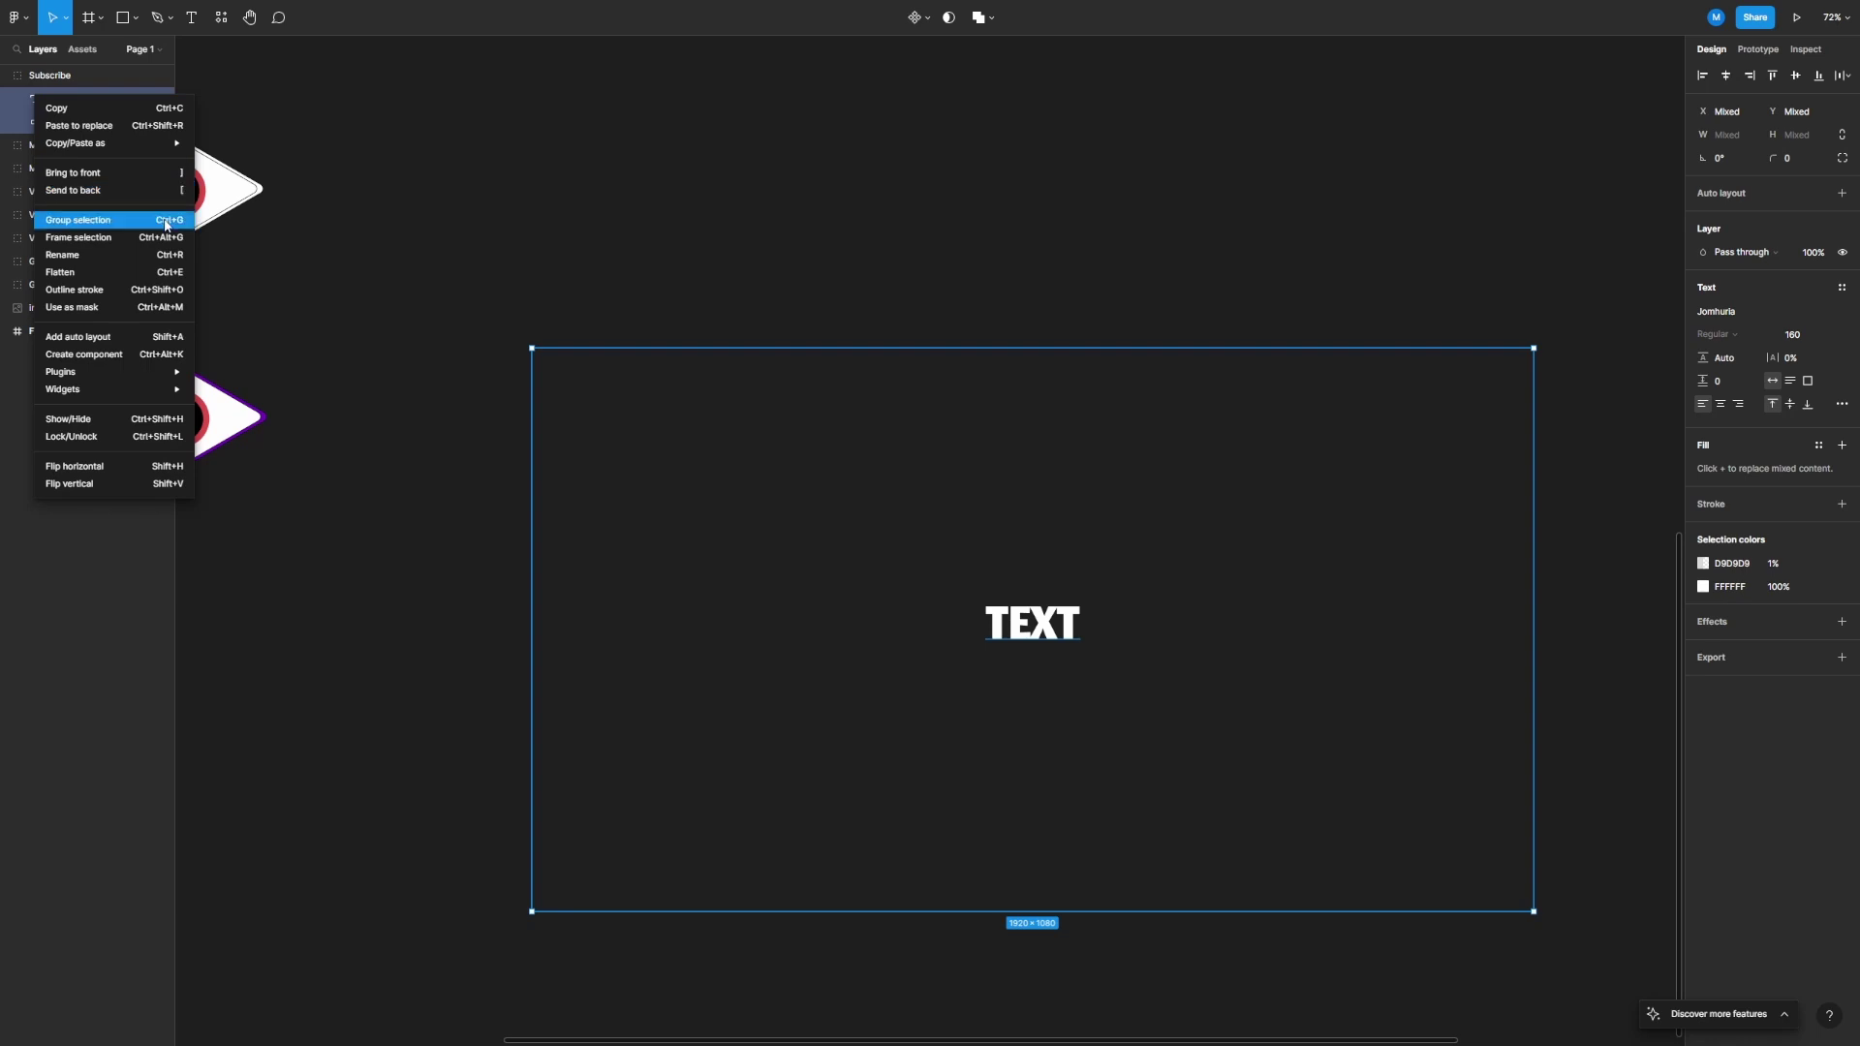
pyautogui.press('Escape')
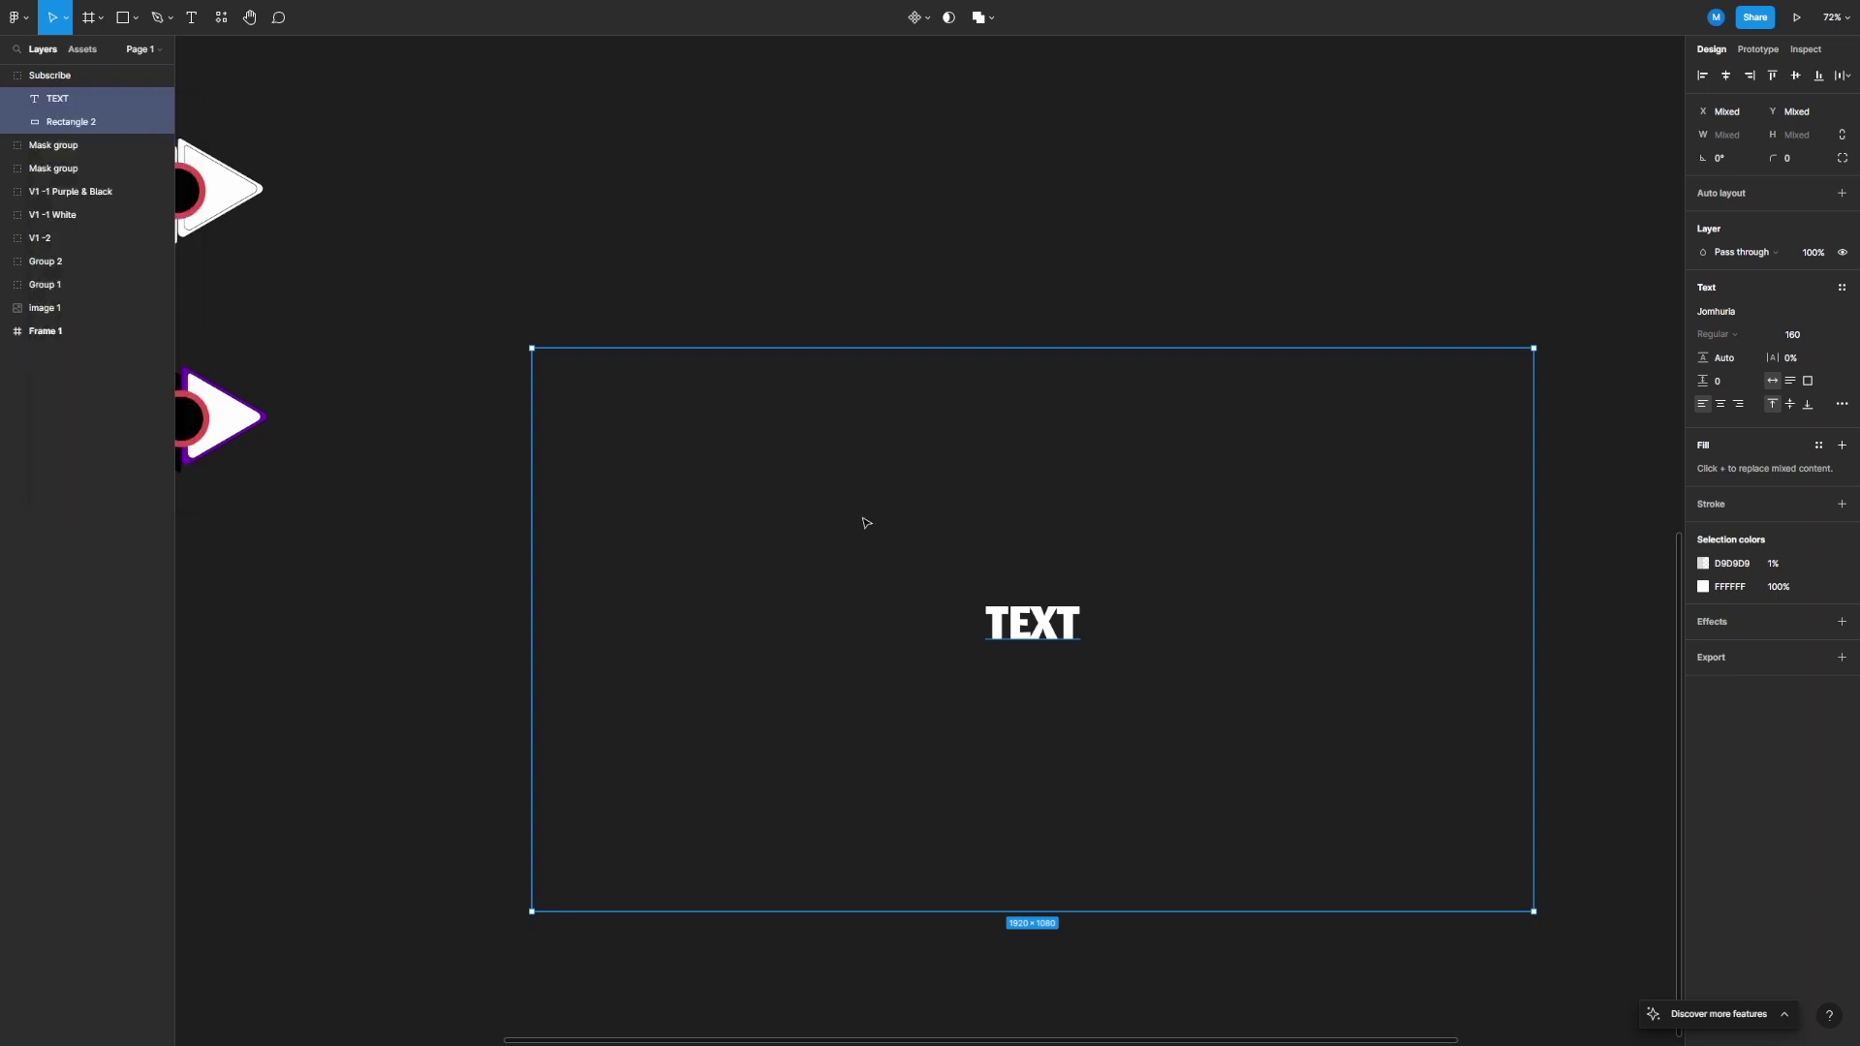
# - Export the Subscribe group in SVG format
pyautogui.click(48, 76)
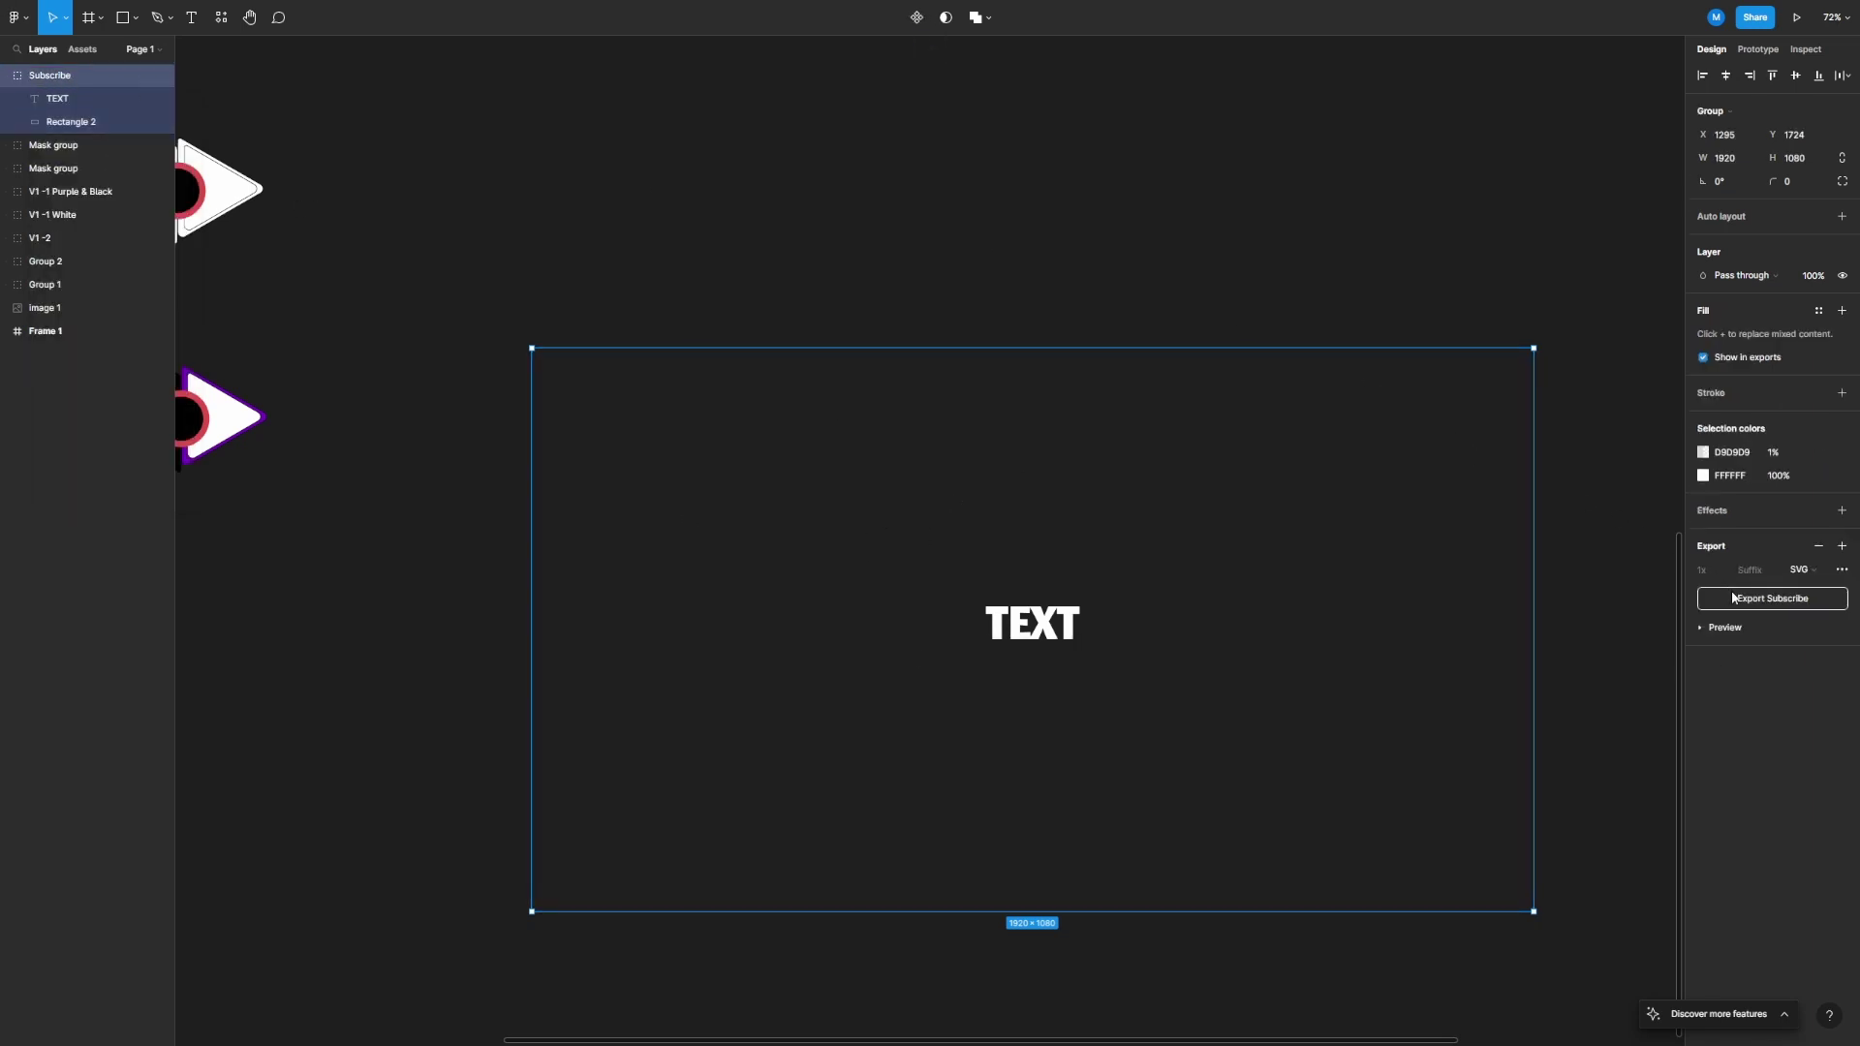
pyautogui.click(1809, 573)
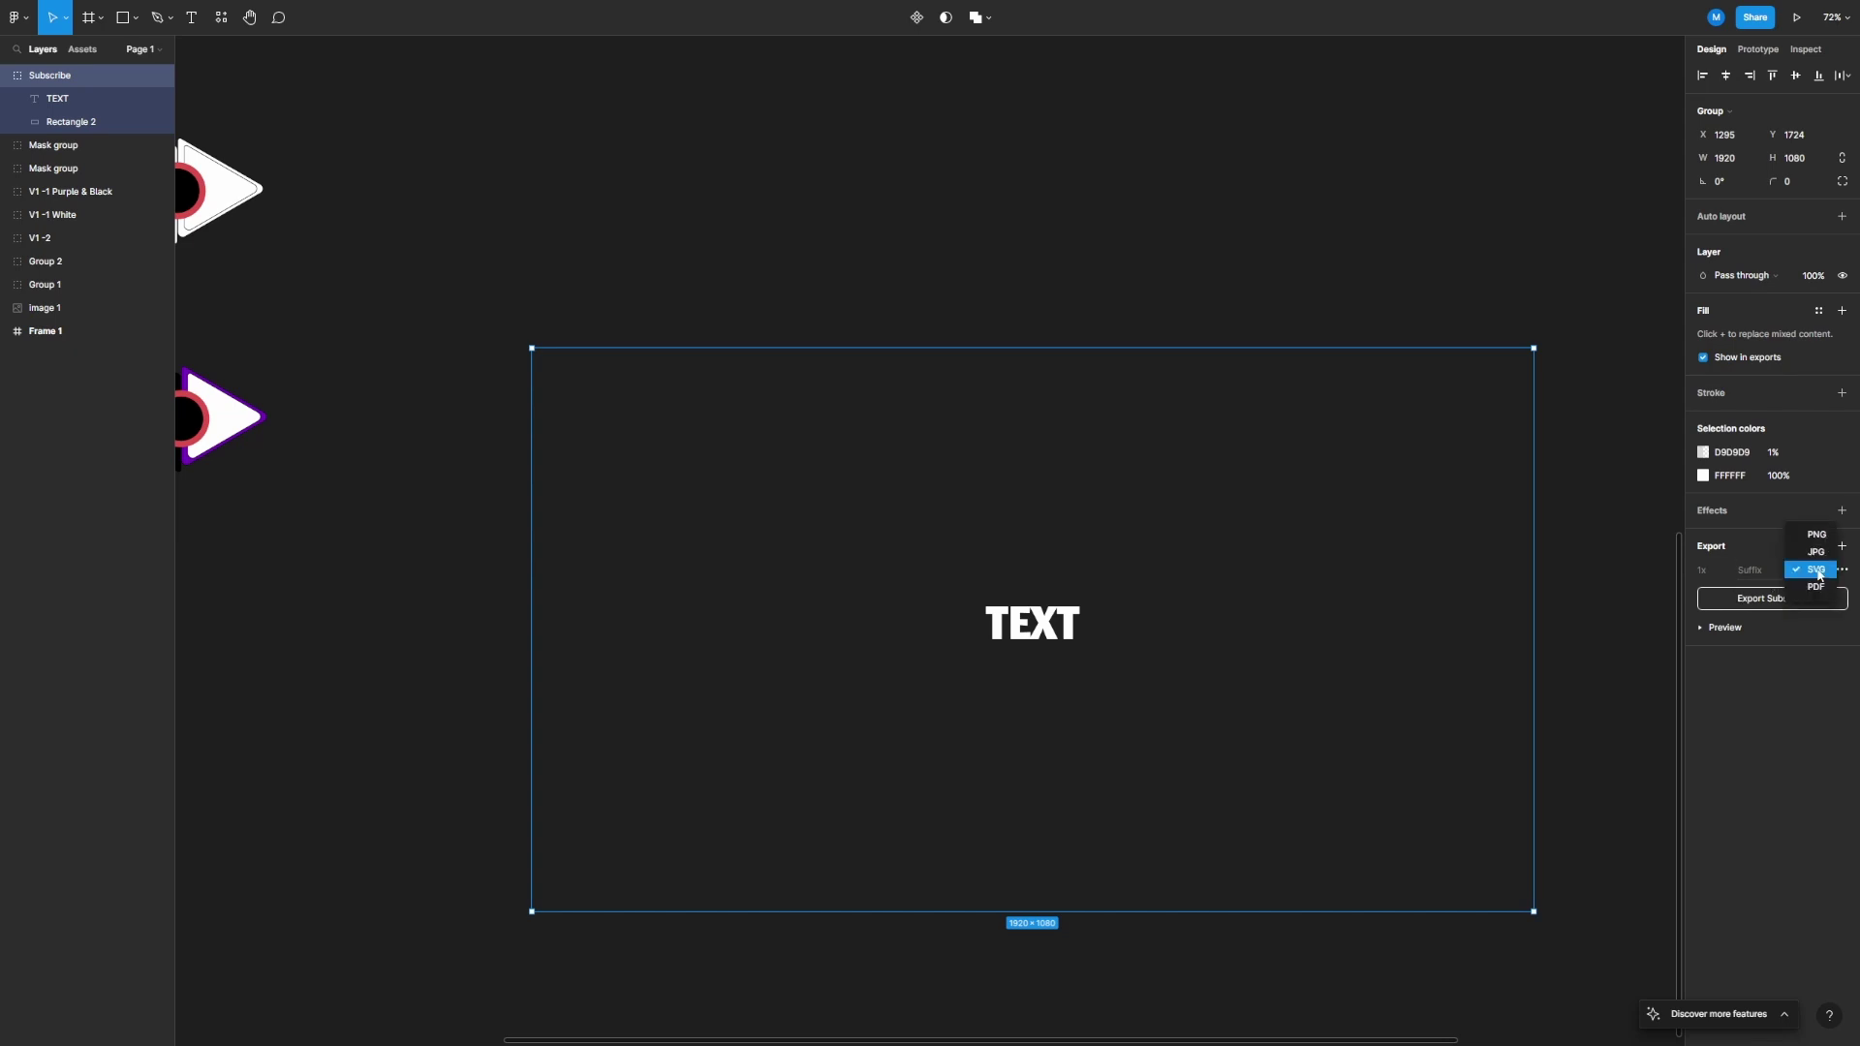
pyautogui.click(1753, 583)
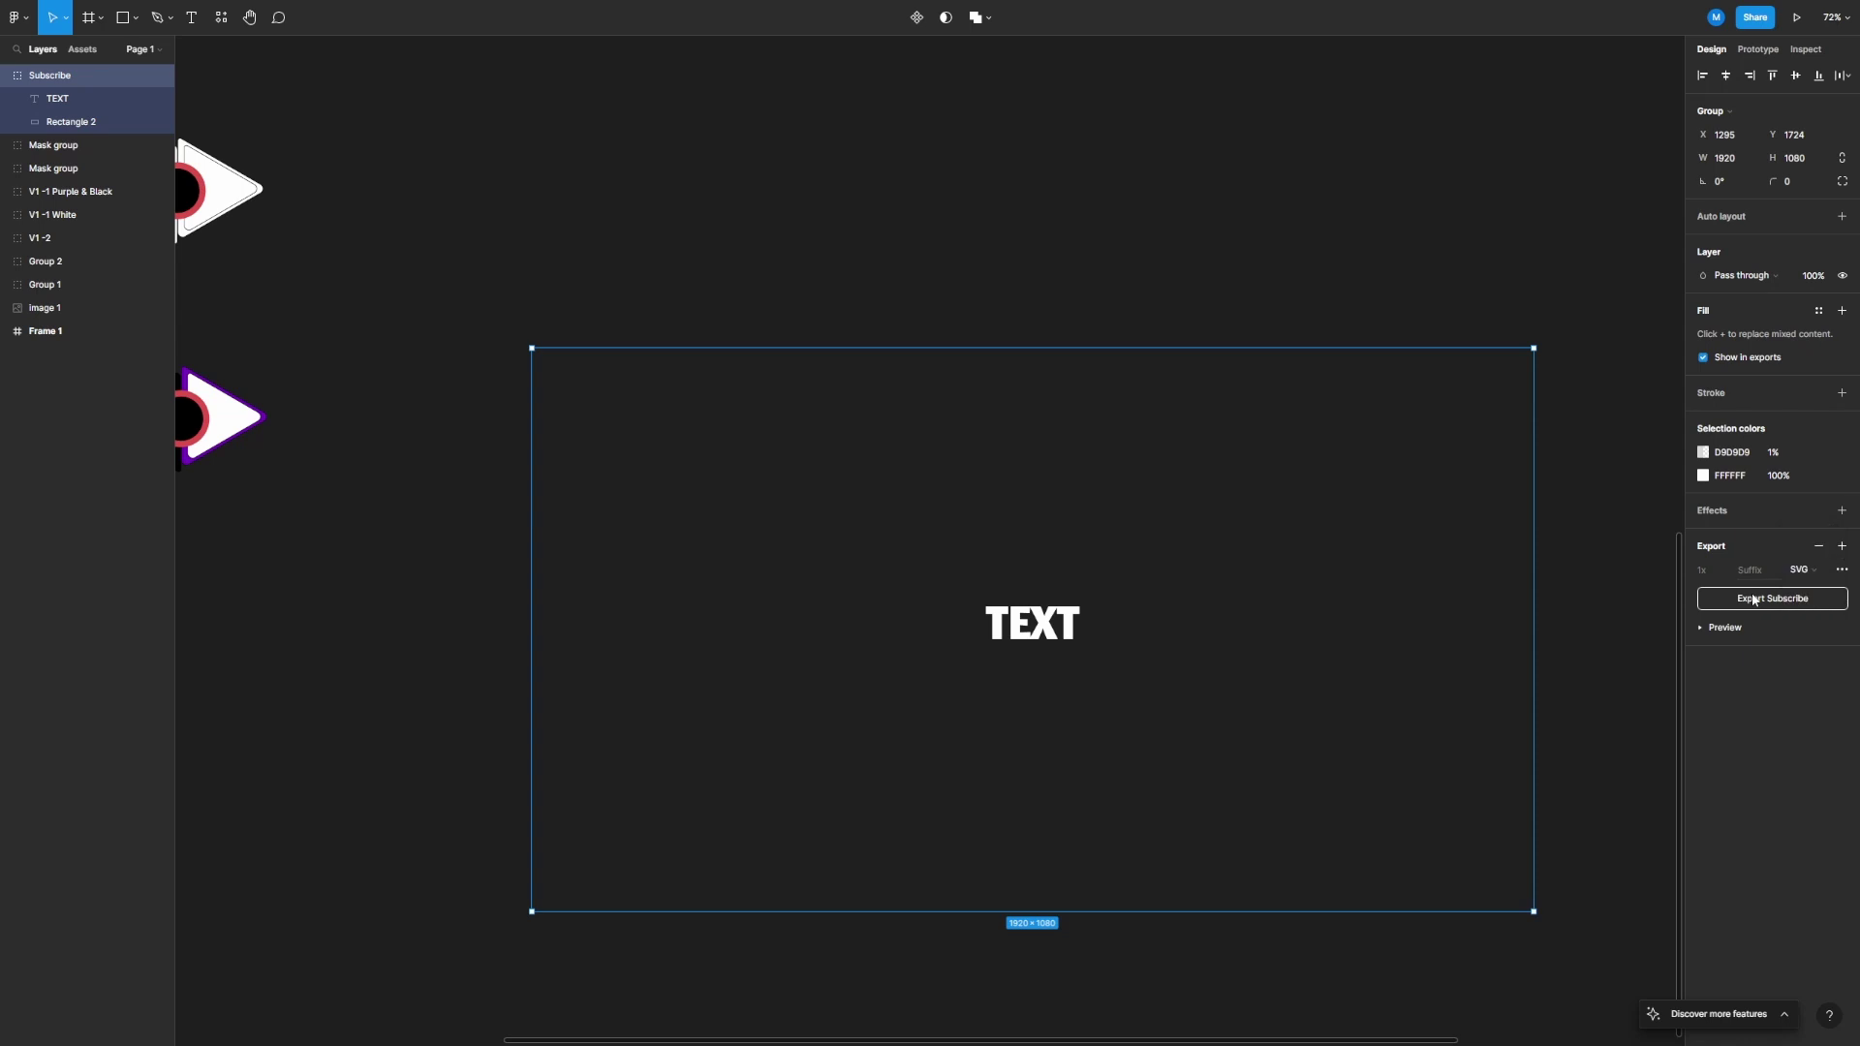
pyautogui.click(1764, 600)
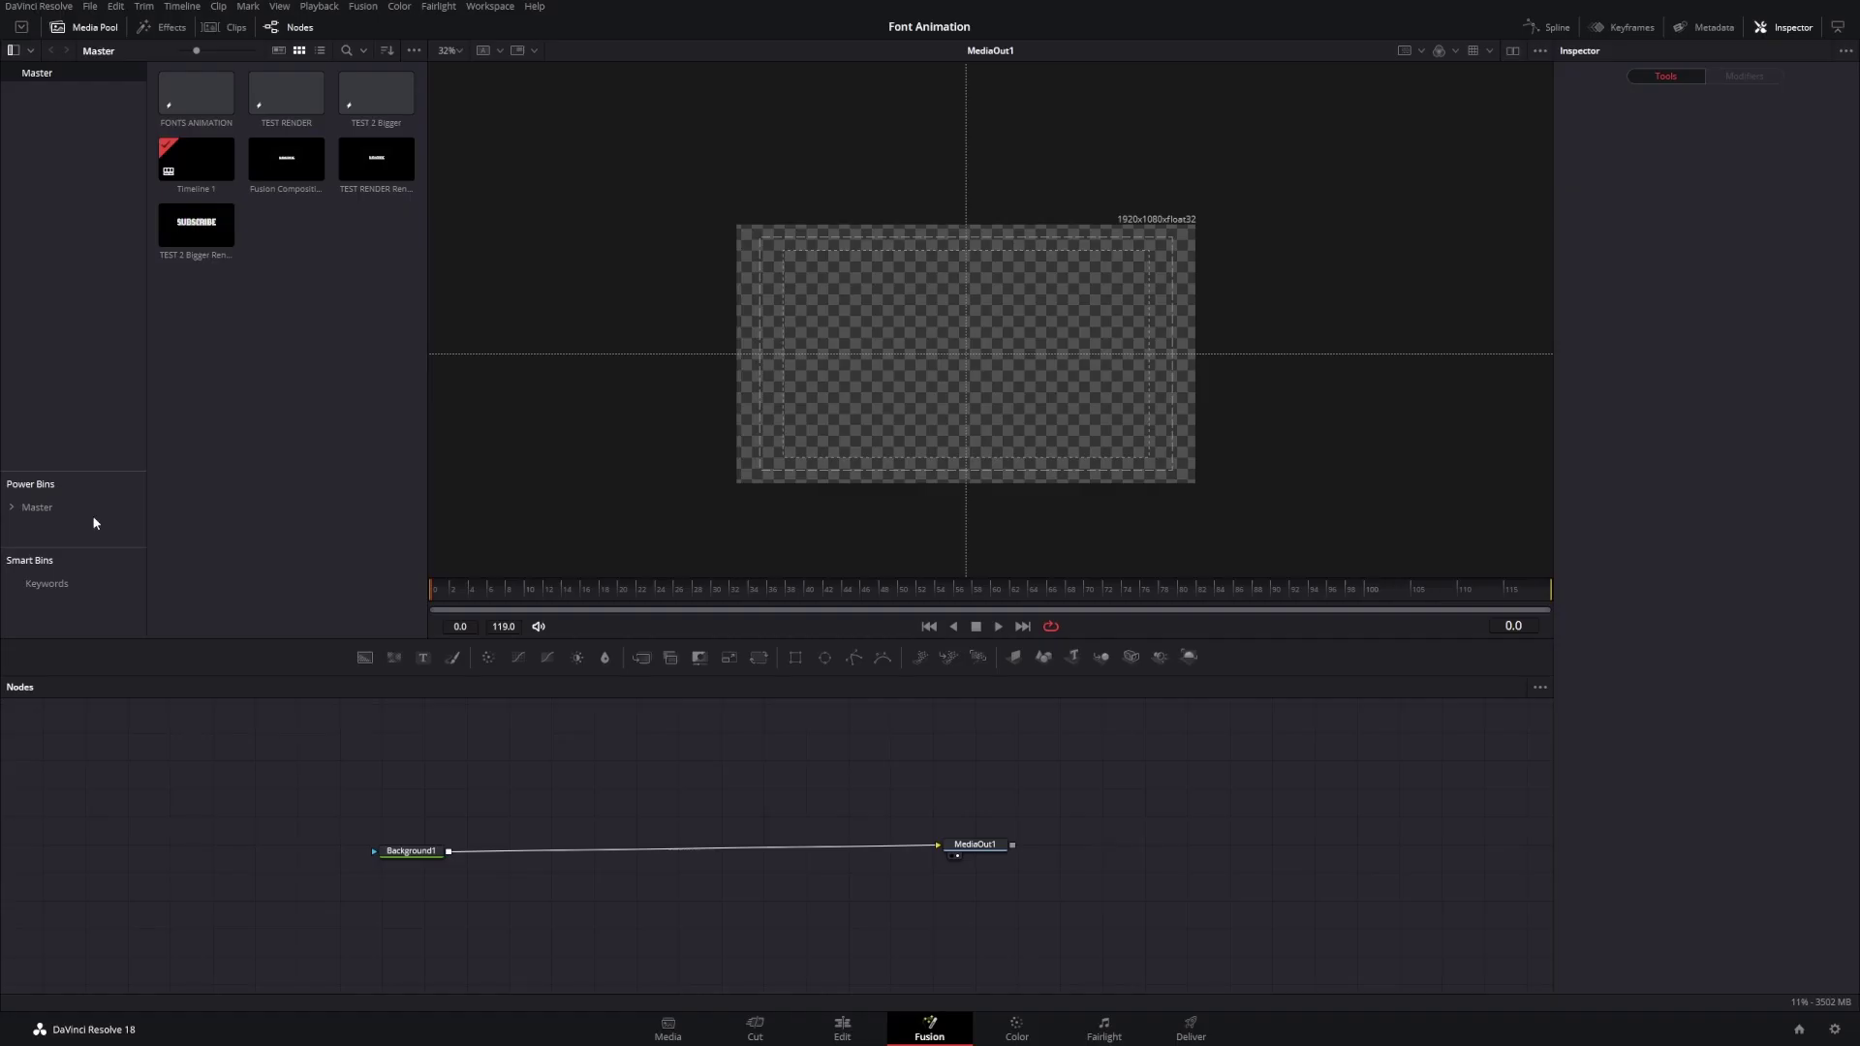
# - Switch to DaVinci Resolve and import the exported SVG into the Fusion composition with an image size of 1920 by 1080
pyautogui.moveTo(974, 844); pyautogui.dragTo(1007, 853)
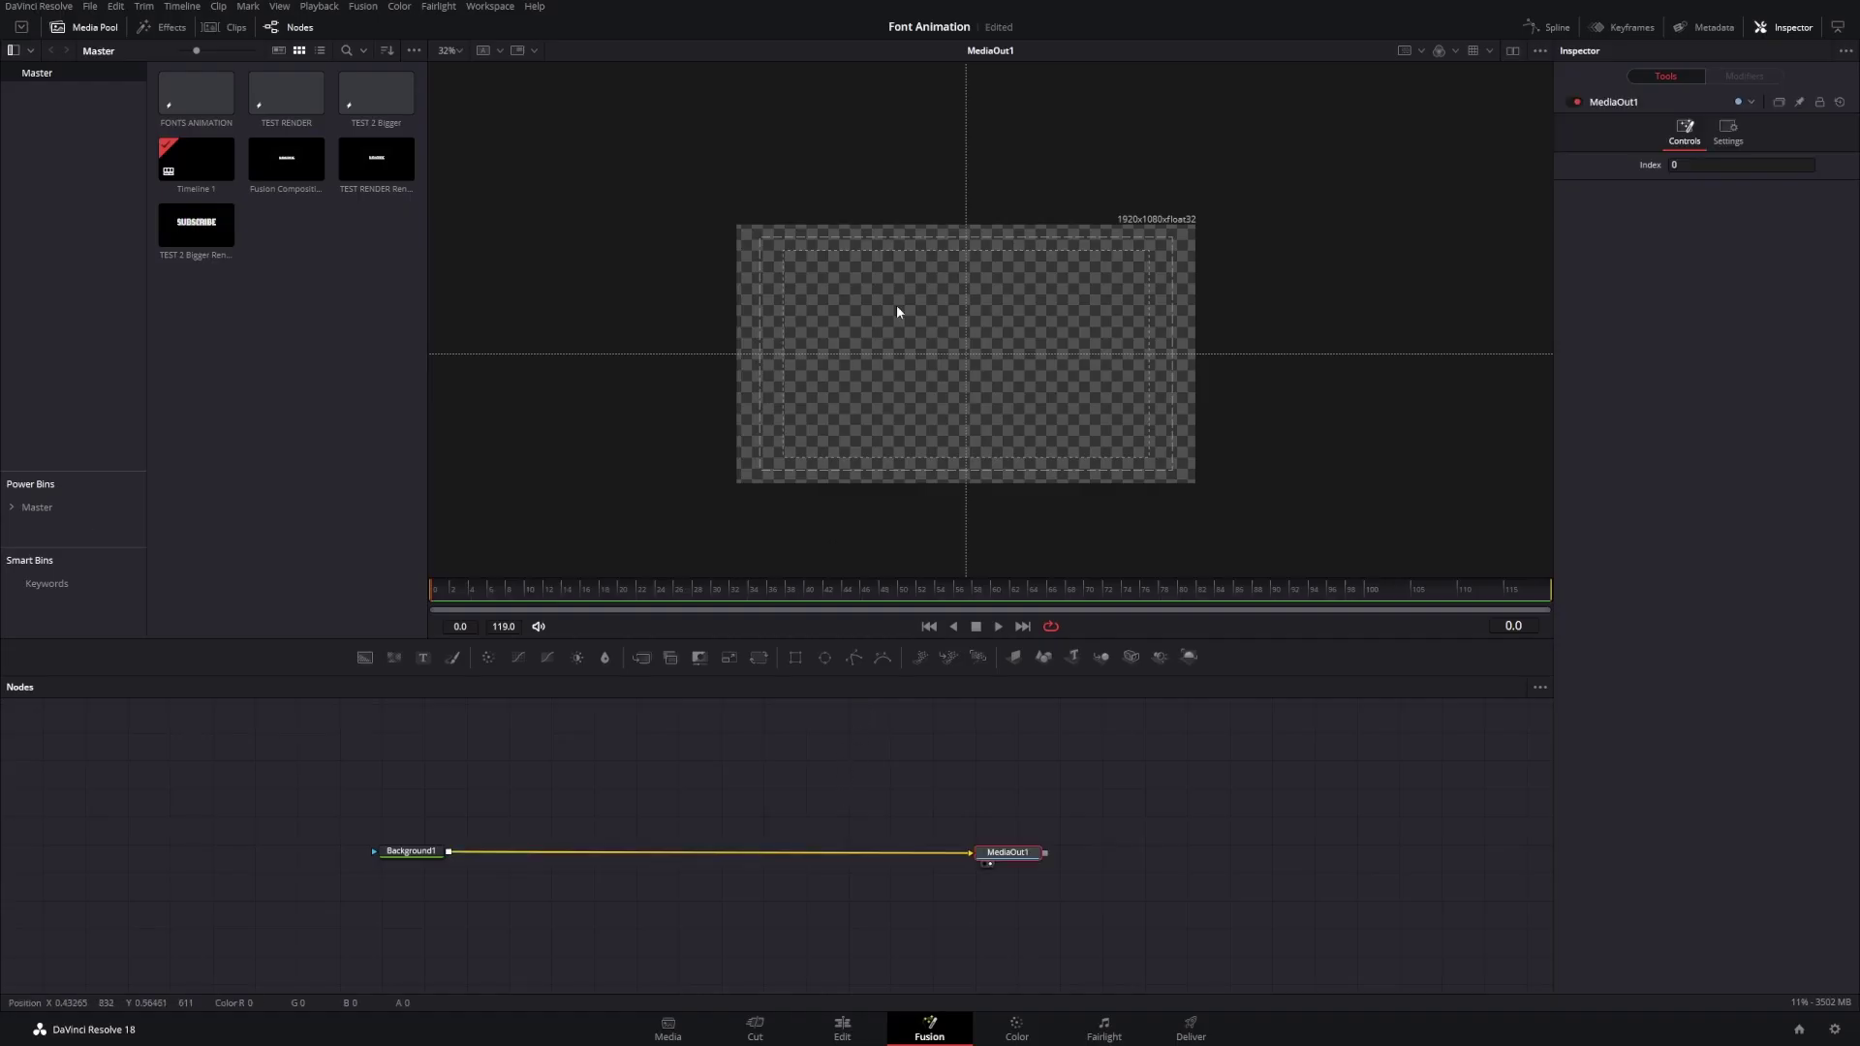
pyautogui.click(363, 6)
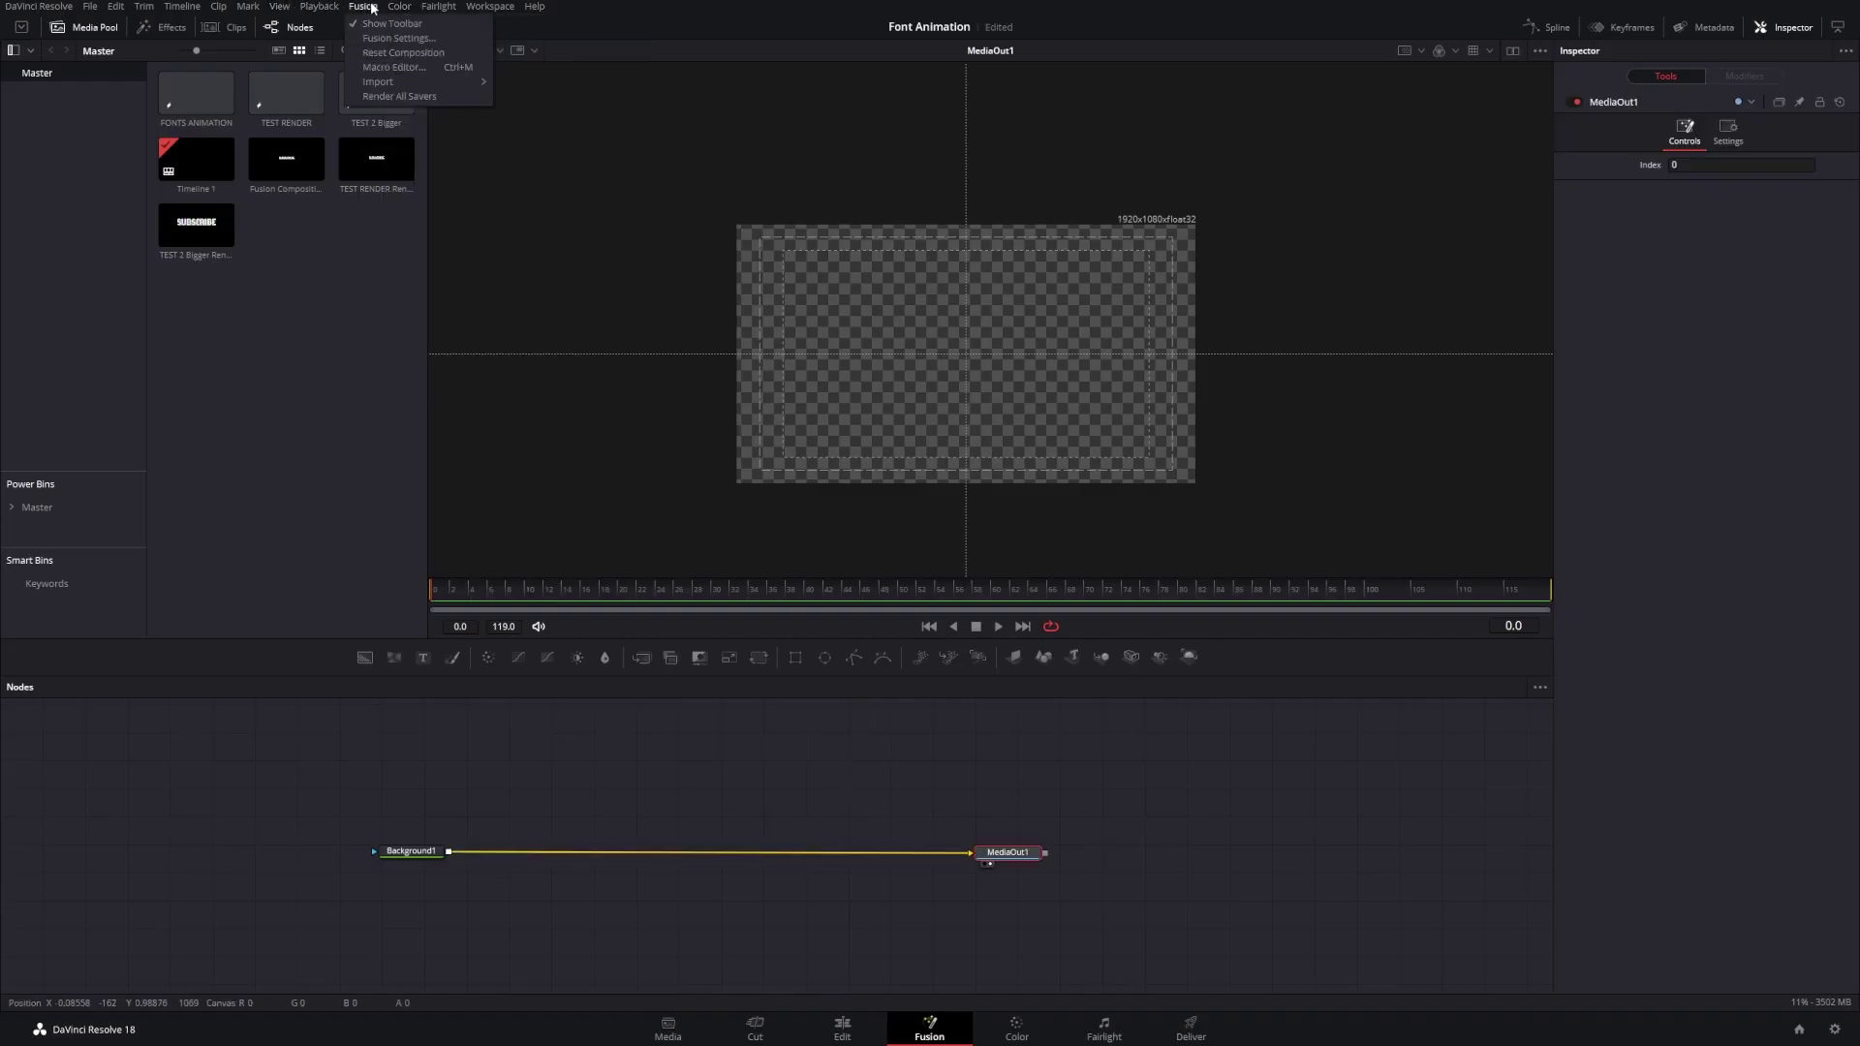
pyautogui.moveTo(372, 81)
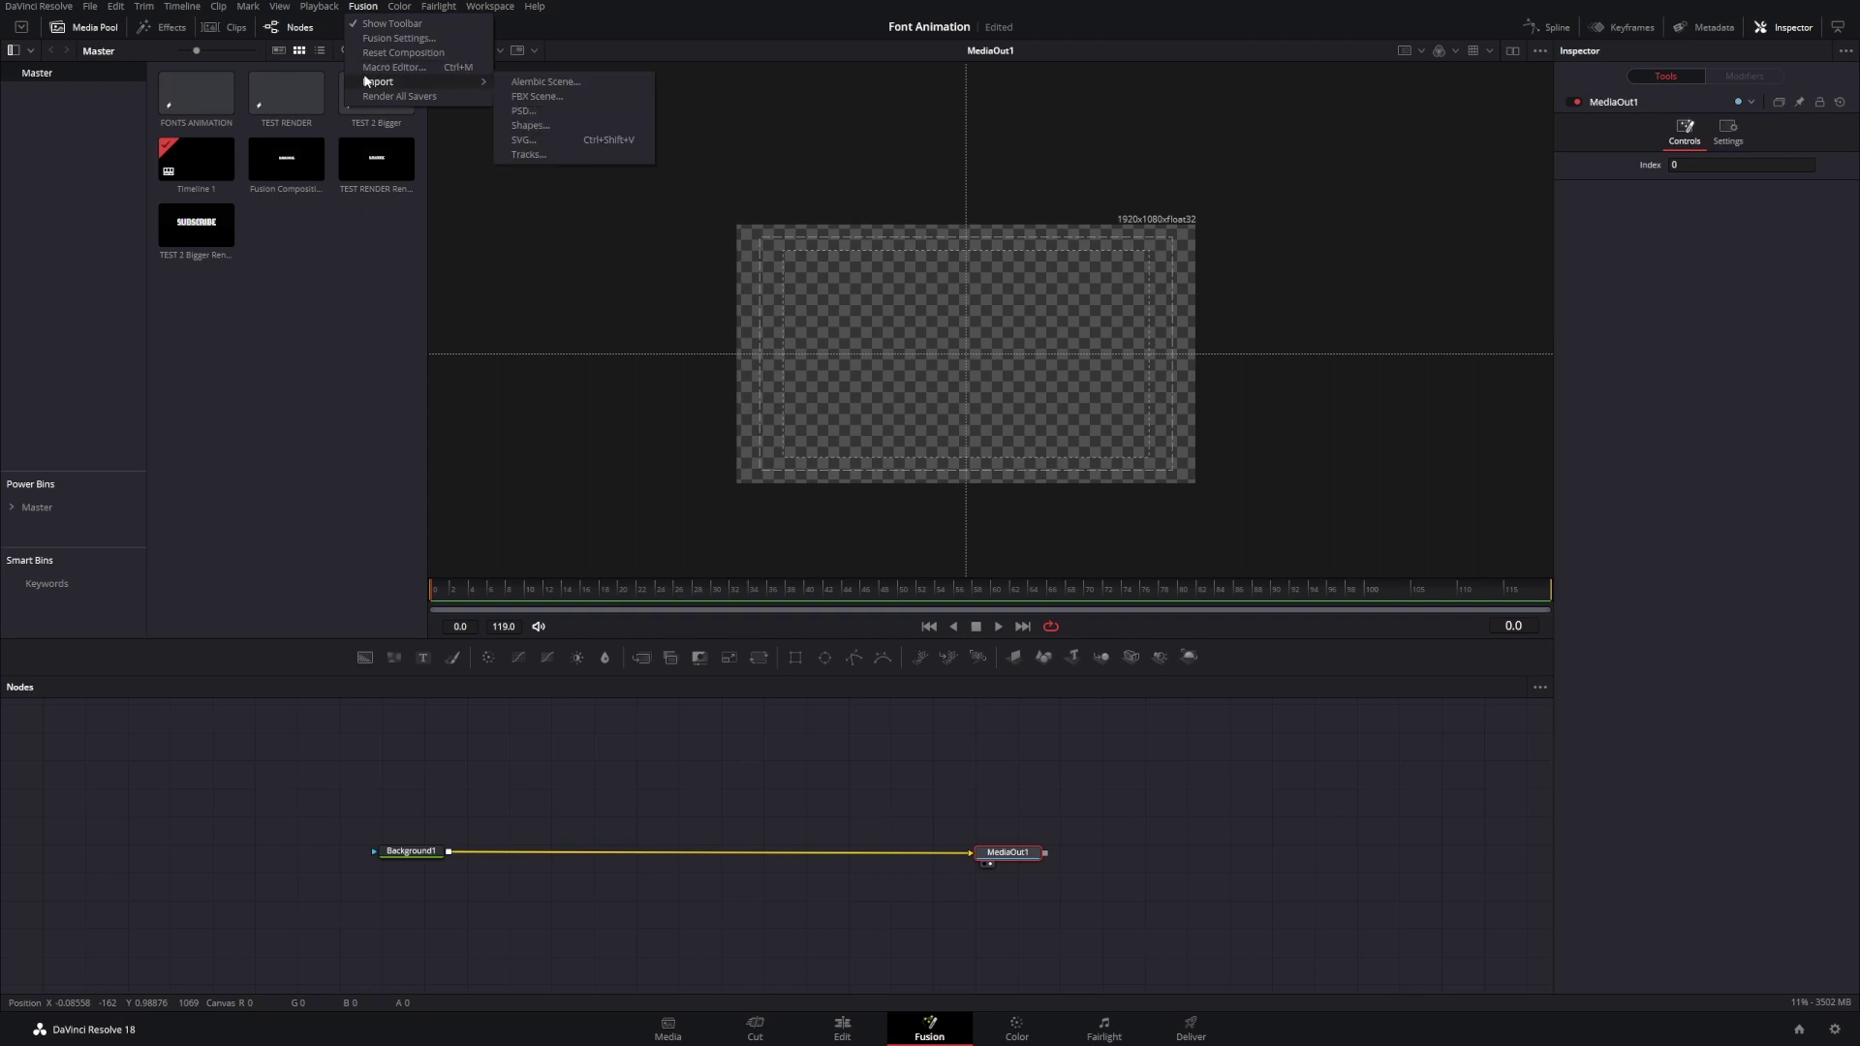
pyautogui.click(528, 139)
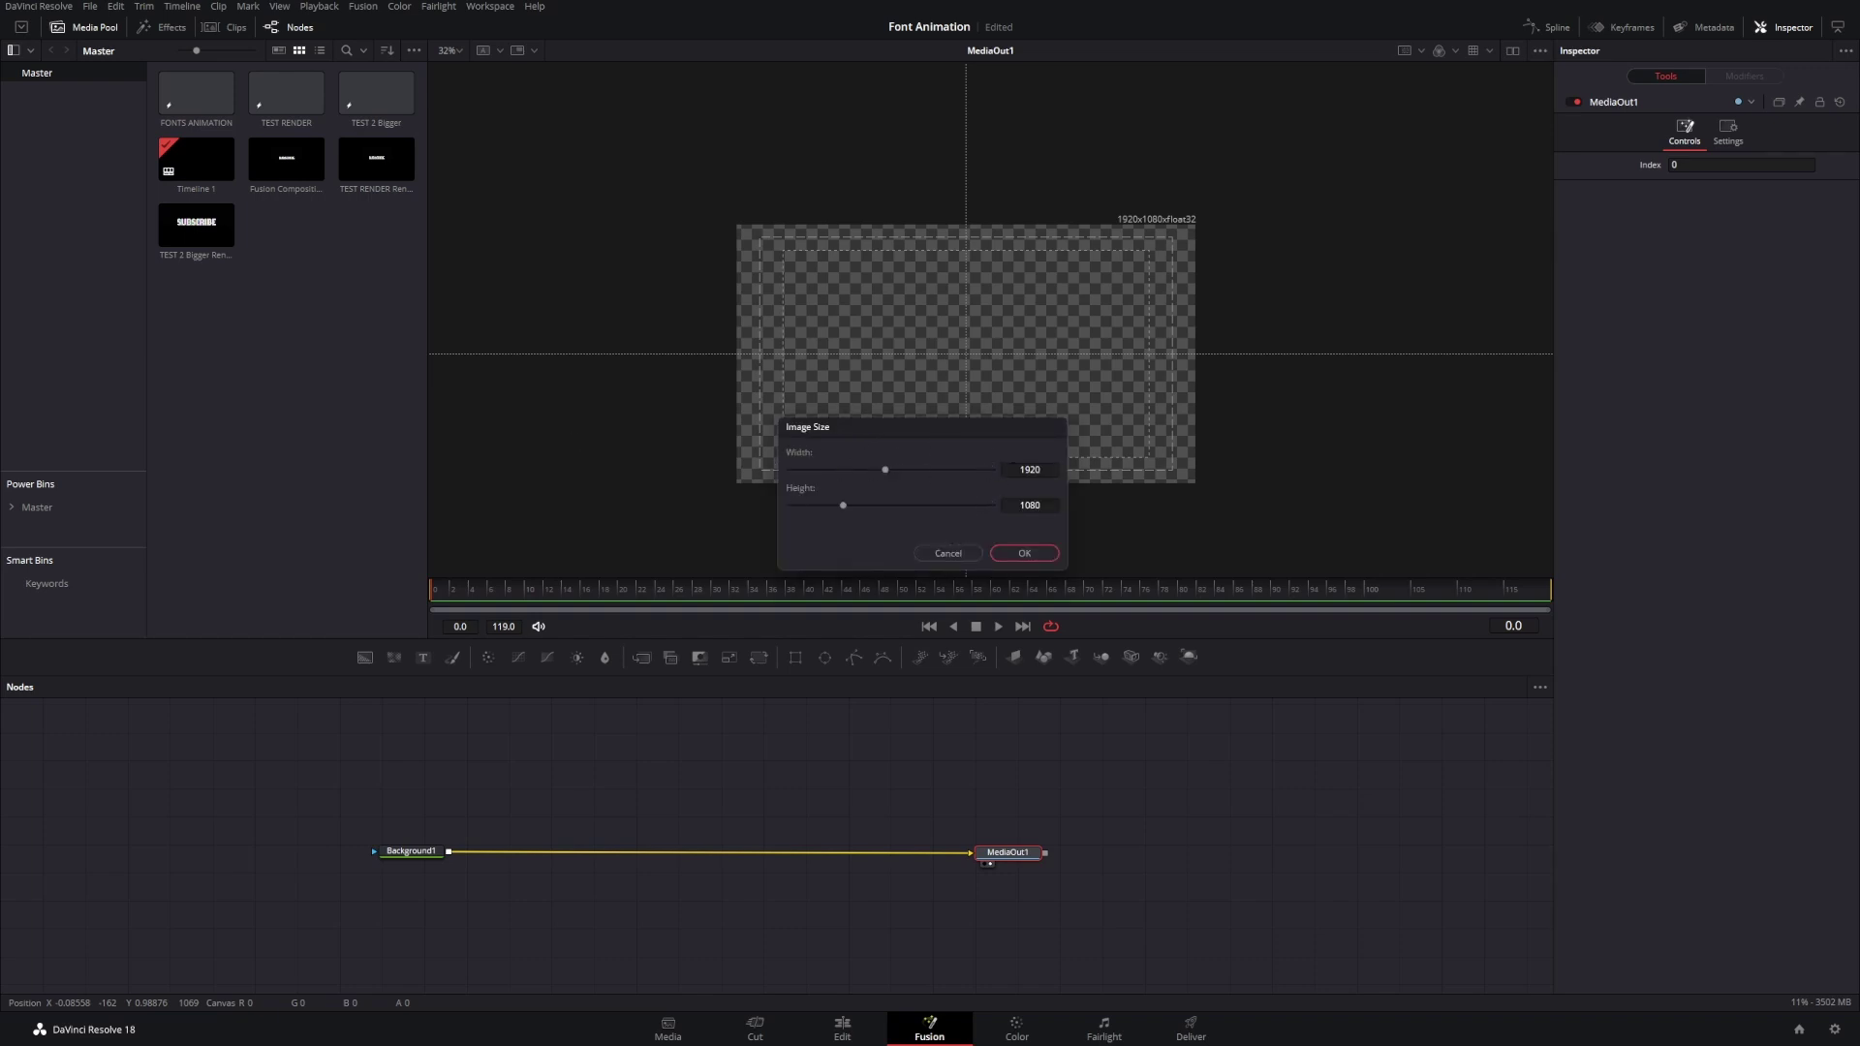
pyautogui.click(1024, 553)
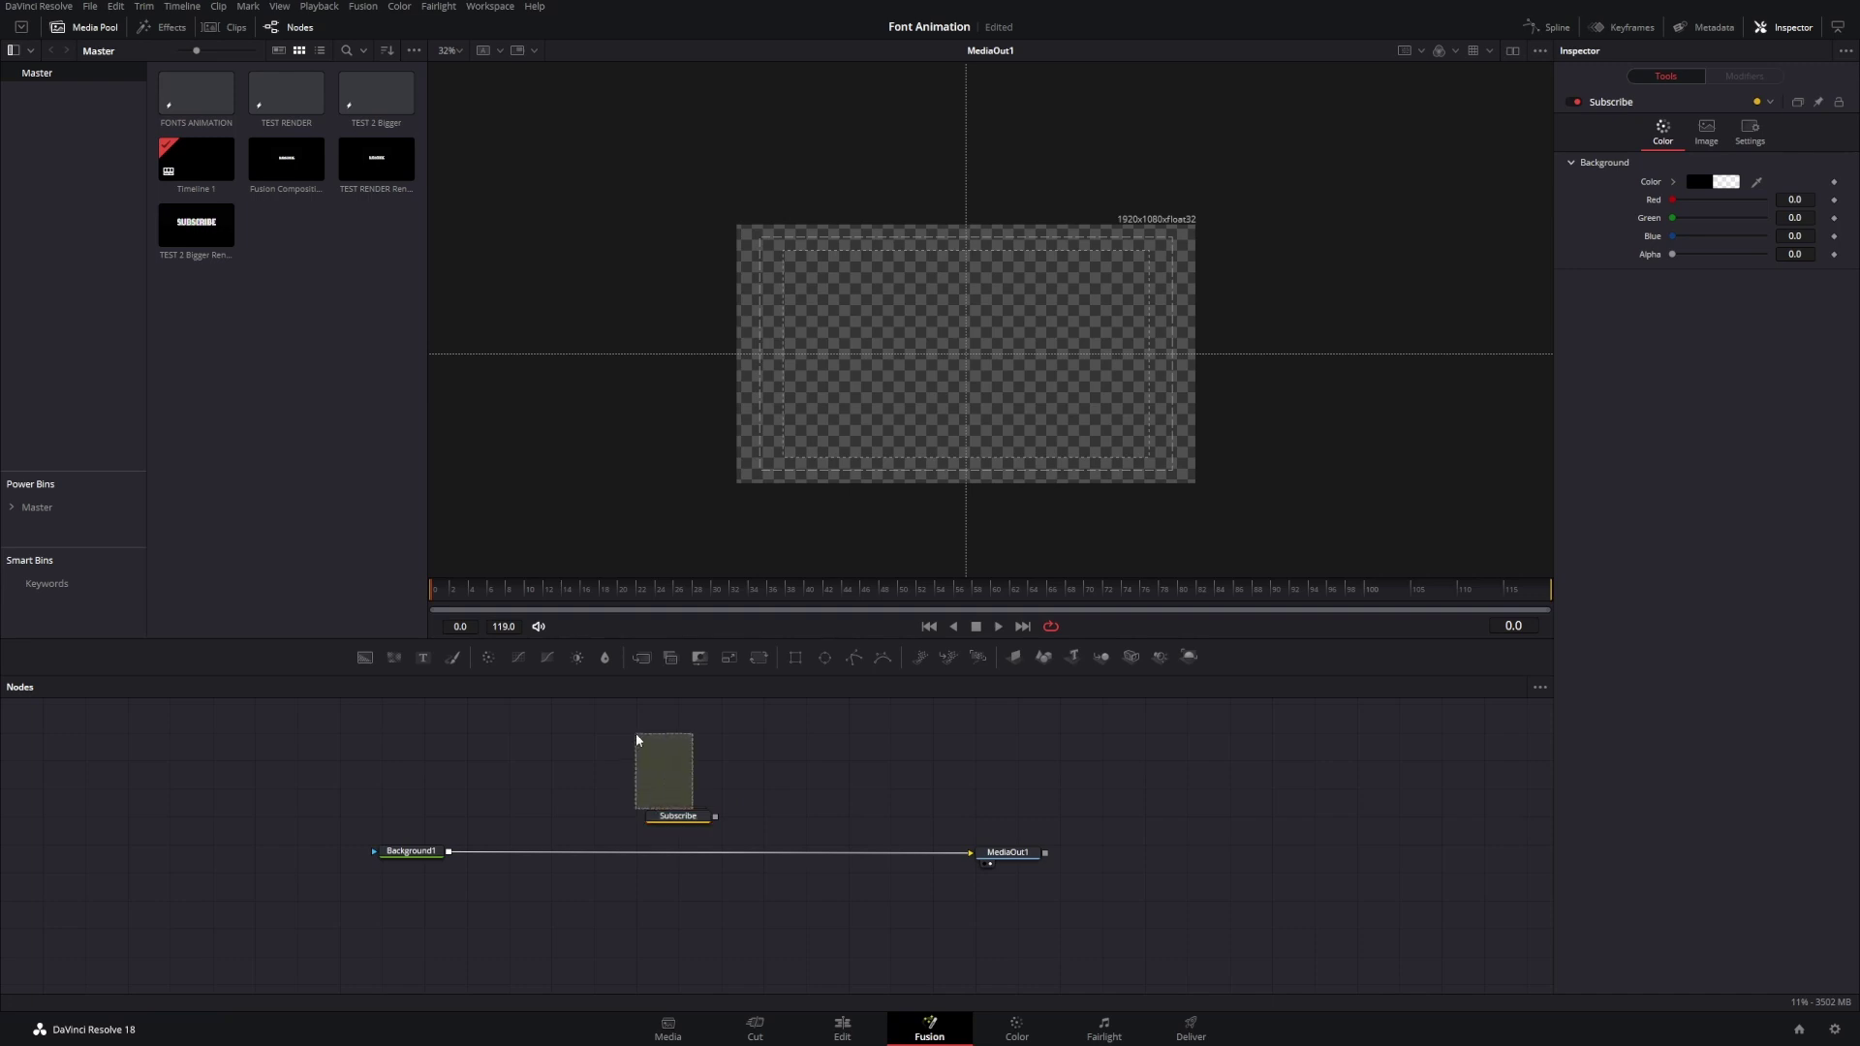
# - Rename the imported Subscribe node as TEXT and merge its output over Background1
pyautogui.moveTo(704, 821); pyautogui.dragTo(690, 753)
pyautogui.press('F2')
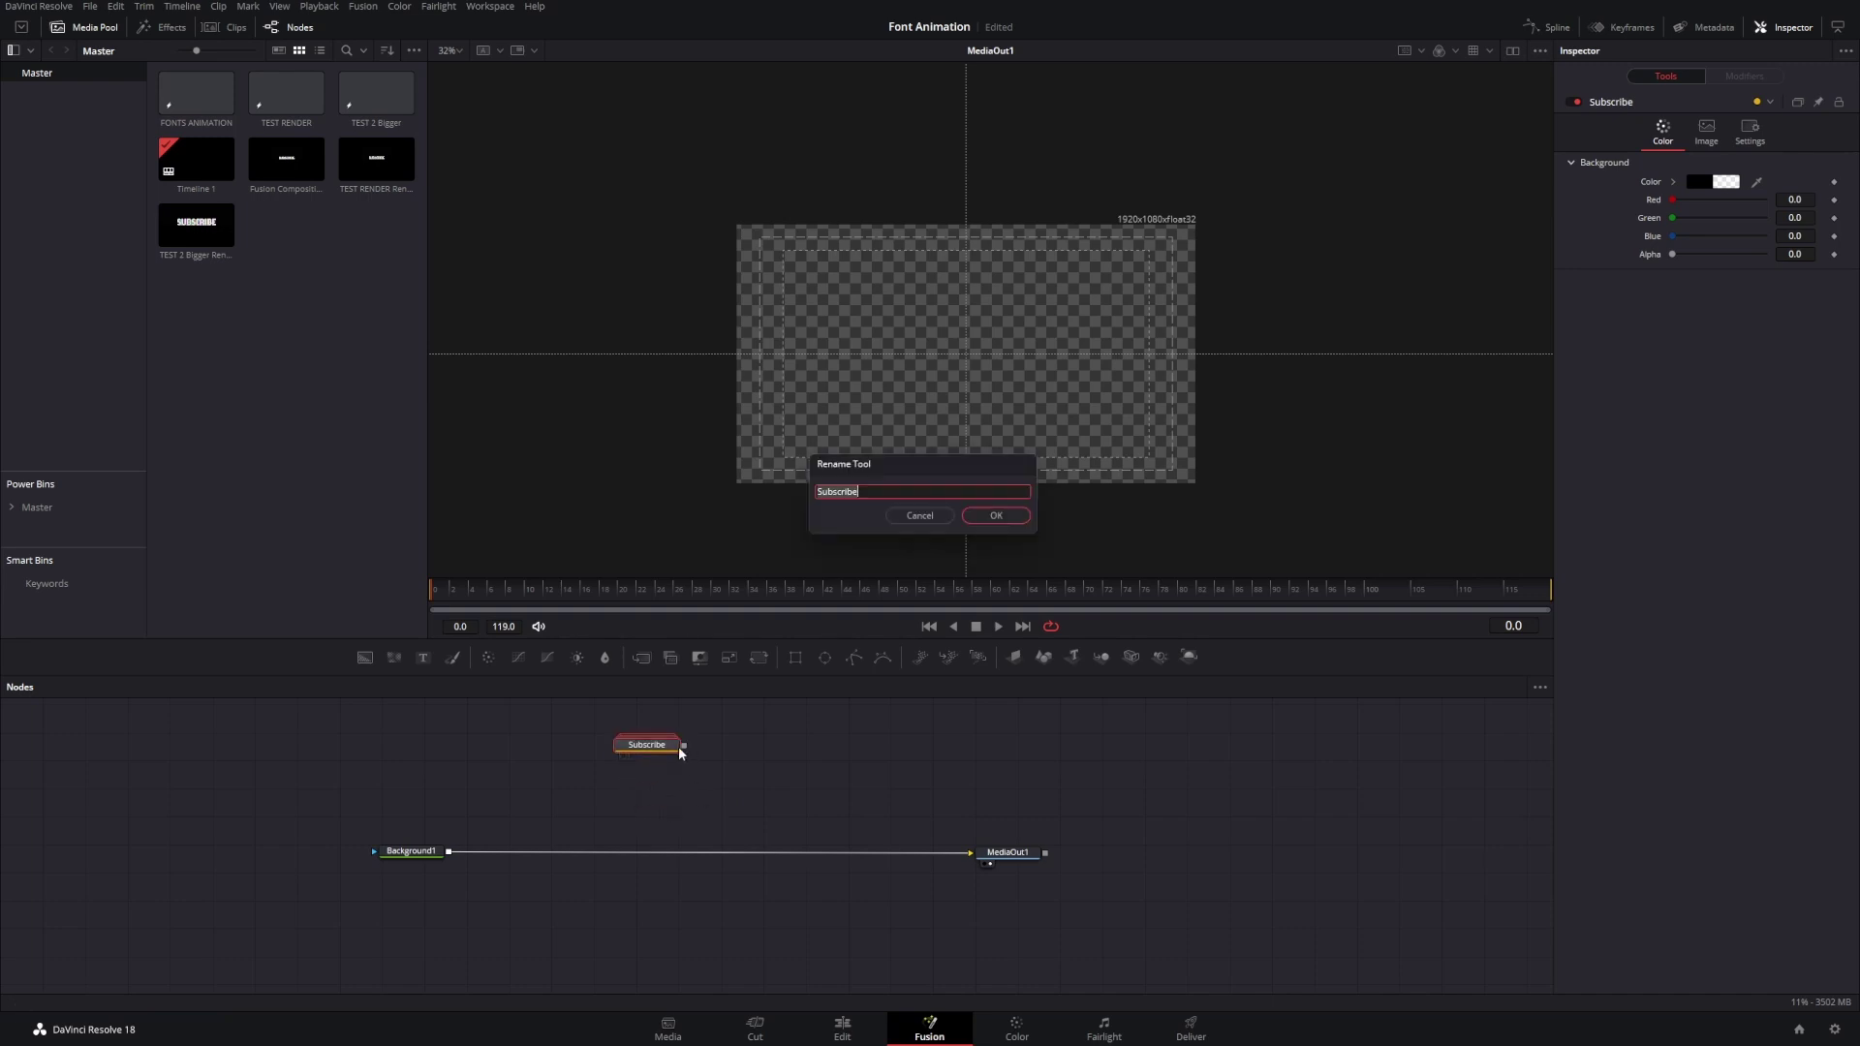
pyautogui.write('TEXT')
pyautogui.press('Return')
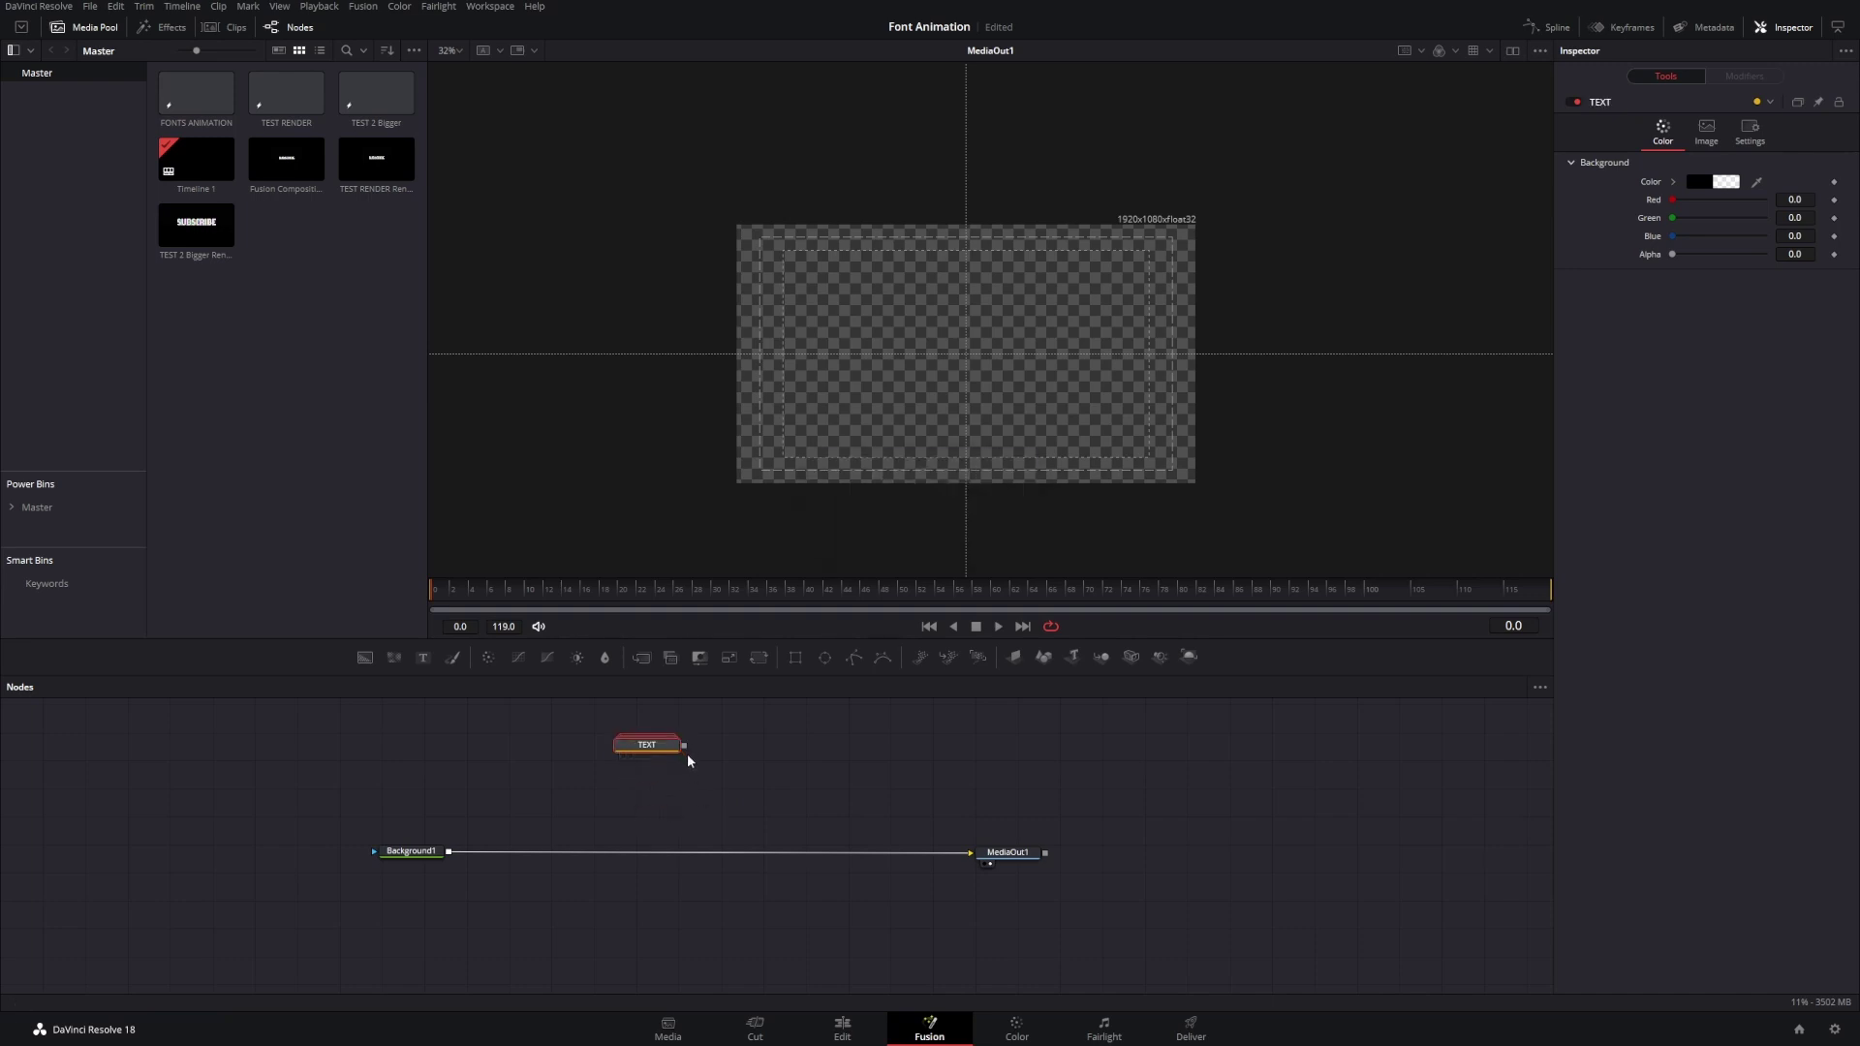
pyautogui.moveTo(682, 746); pyautogui.dragTo(448, 851)
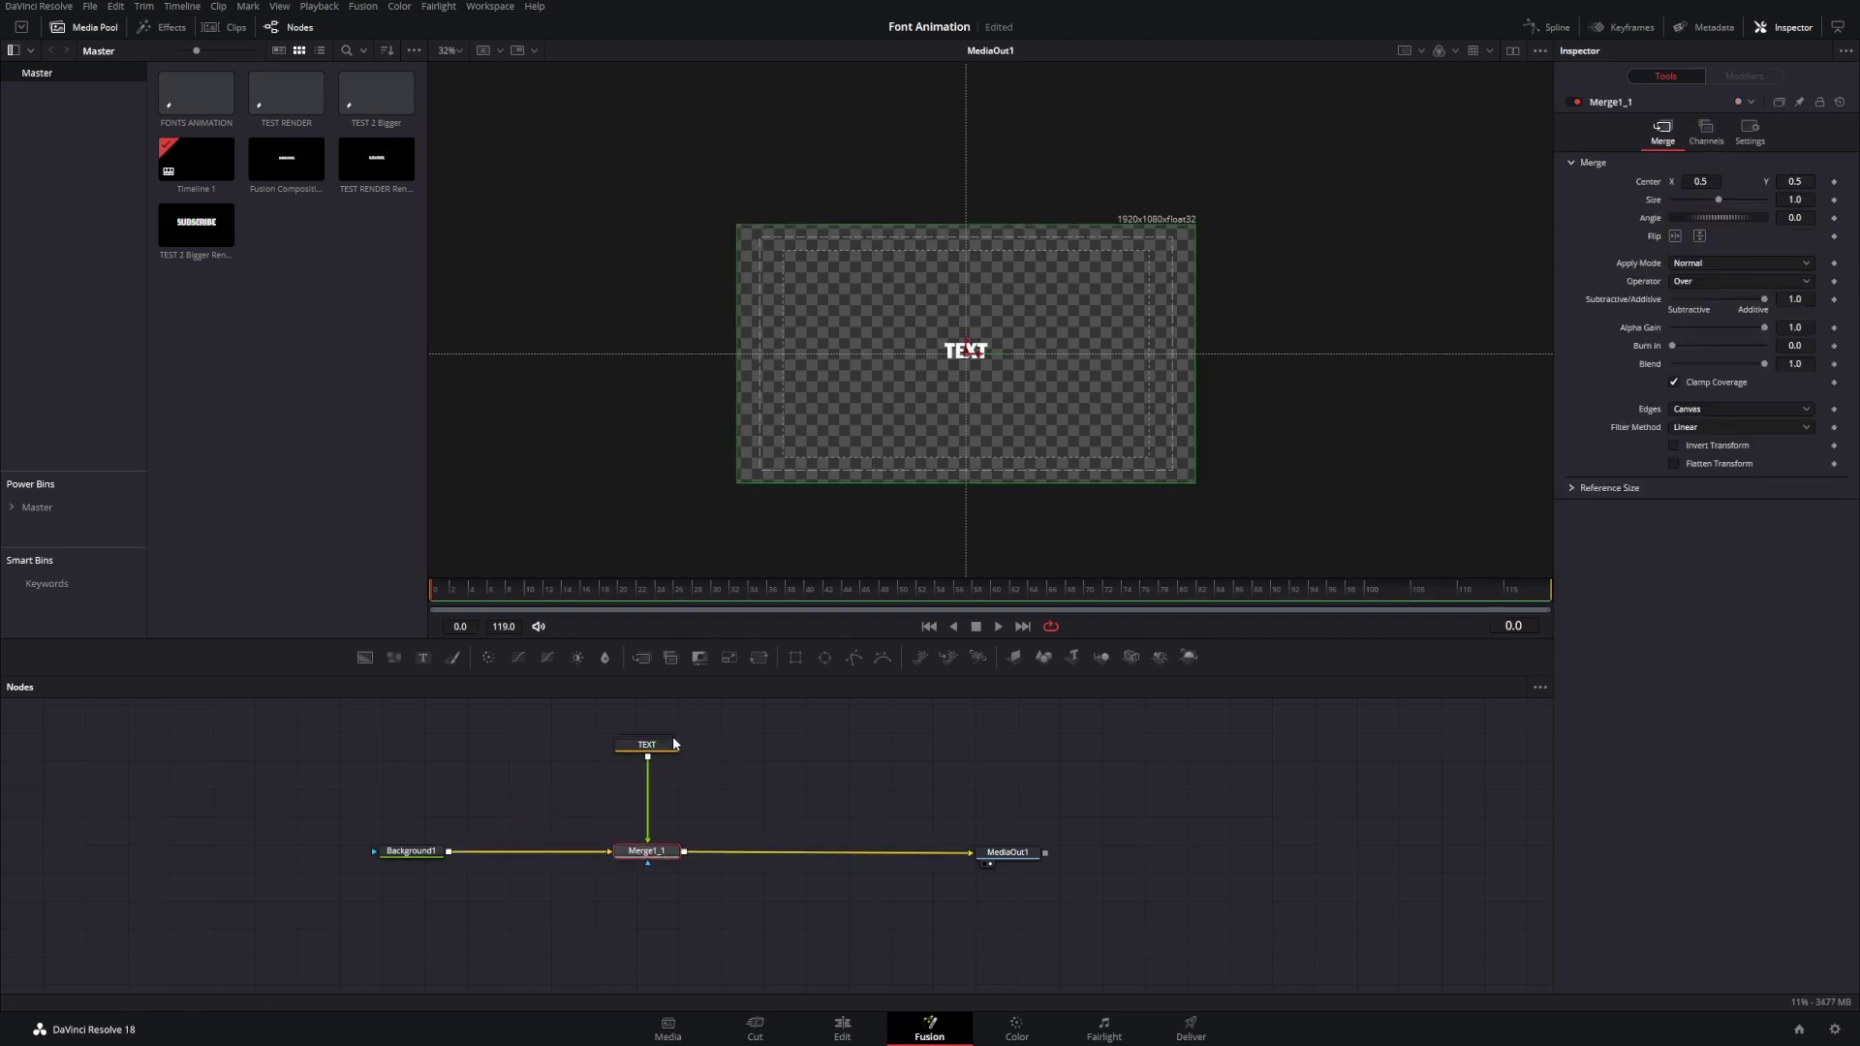
# - Expand the TEXT group node above Merge1_1 and ungroup it into its individual path, background and merge nodes
pyautogui.scroll(3, 675, 744)
pyautogui.moveTo(664, 851); pyautogui.dragTo(652, 794)
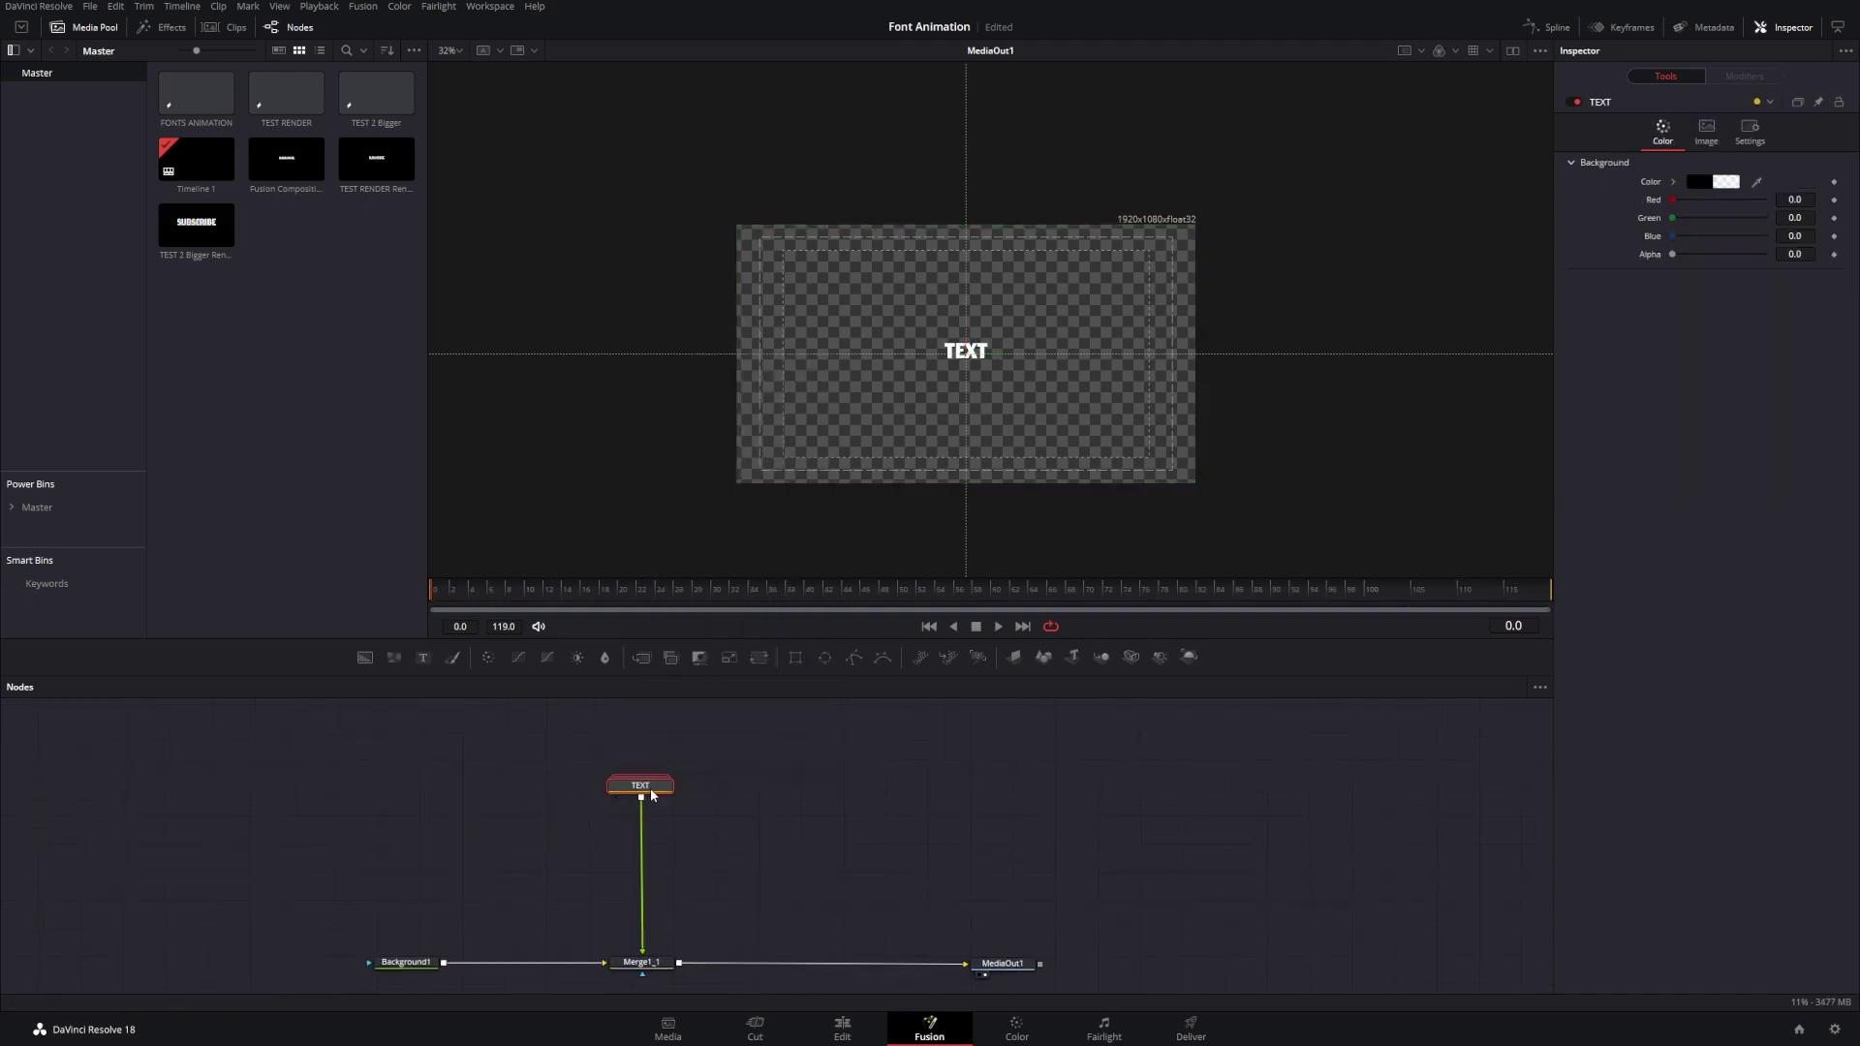
pyautogui.doubleClick(652, 794)
pyautogui.rightClick(659, 775)
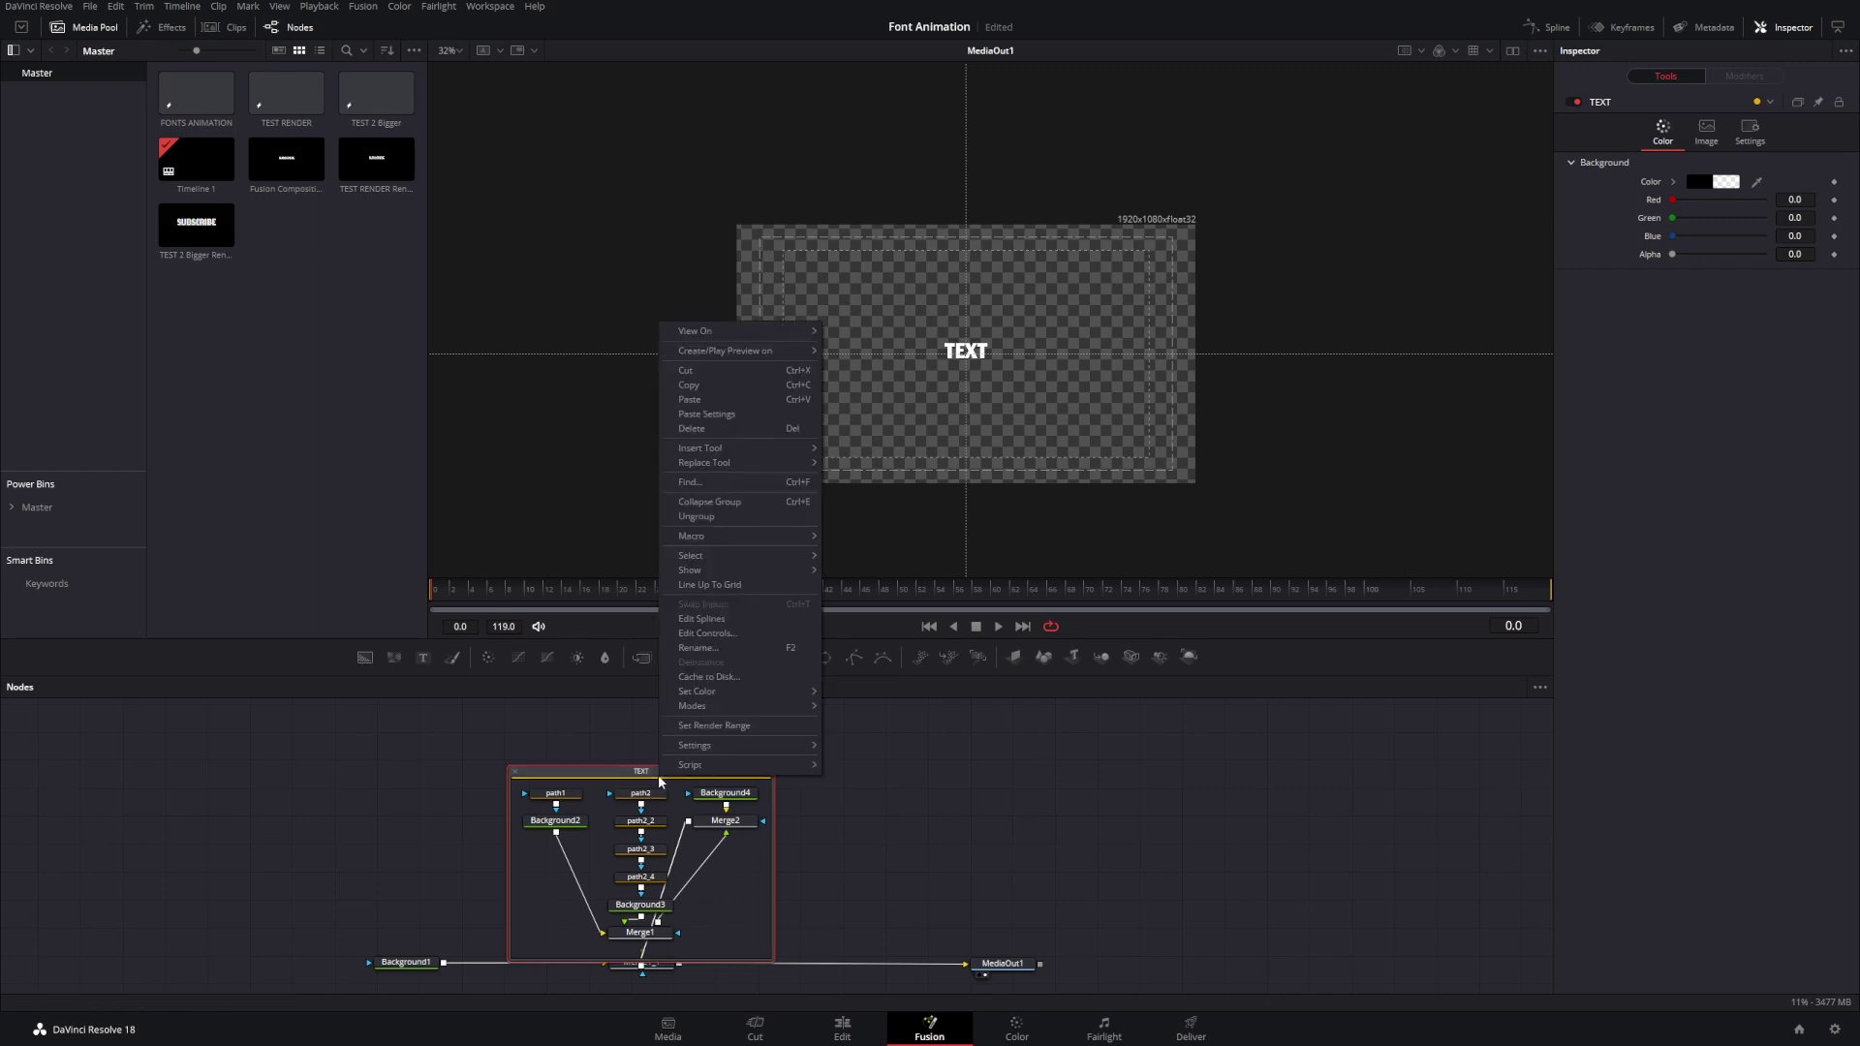
pyautogui.click(741, 518)
# - Spread out the ungrouped nodes, placing Background4 and Merge2 well to the right of the path nodes and Merge1
pyautogui.moveTo(515, 723); pyautogui.dragTo(462, 834)
pyautogui.moveTo(712, 735); pyautogui.dragTo(808, 822)
pyautogui.moveTo(767, 785); pyautogui.dragTo(868, 871)
pyautogui.click(717, 819)
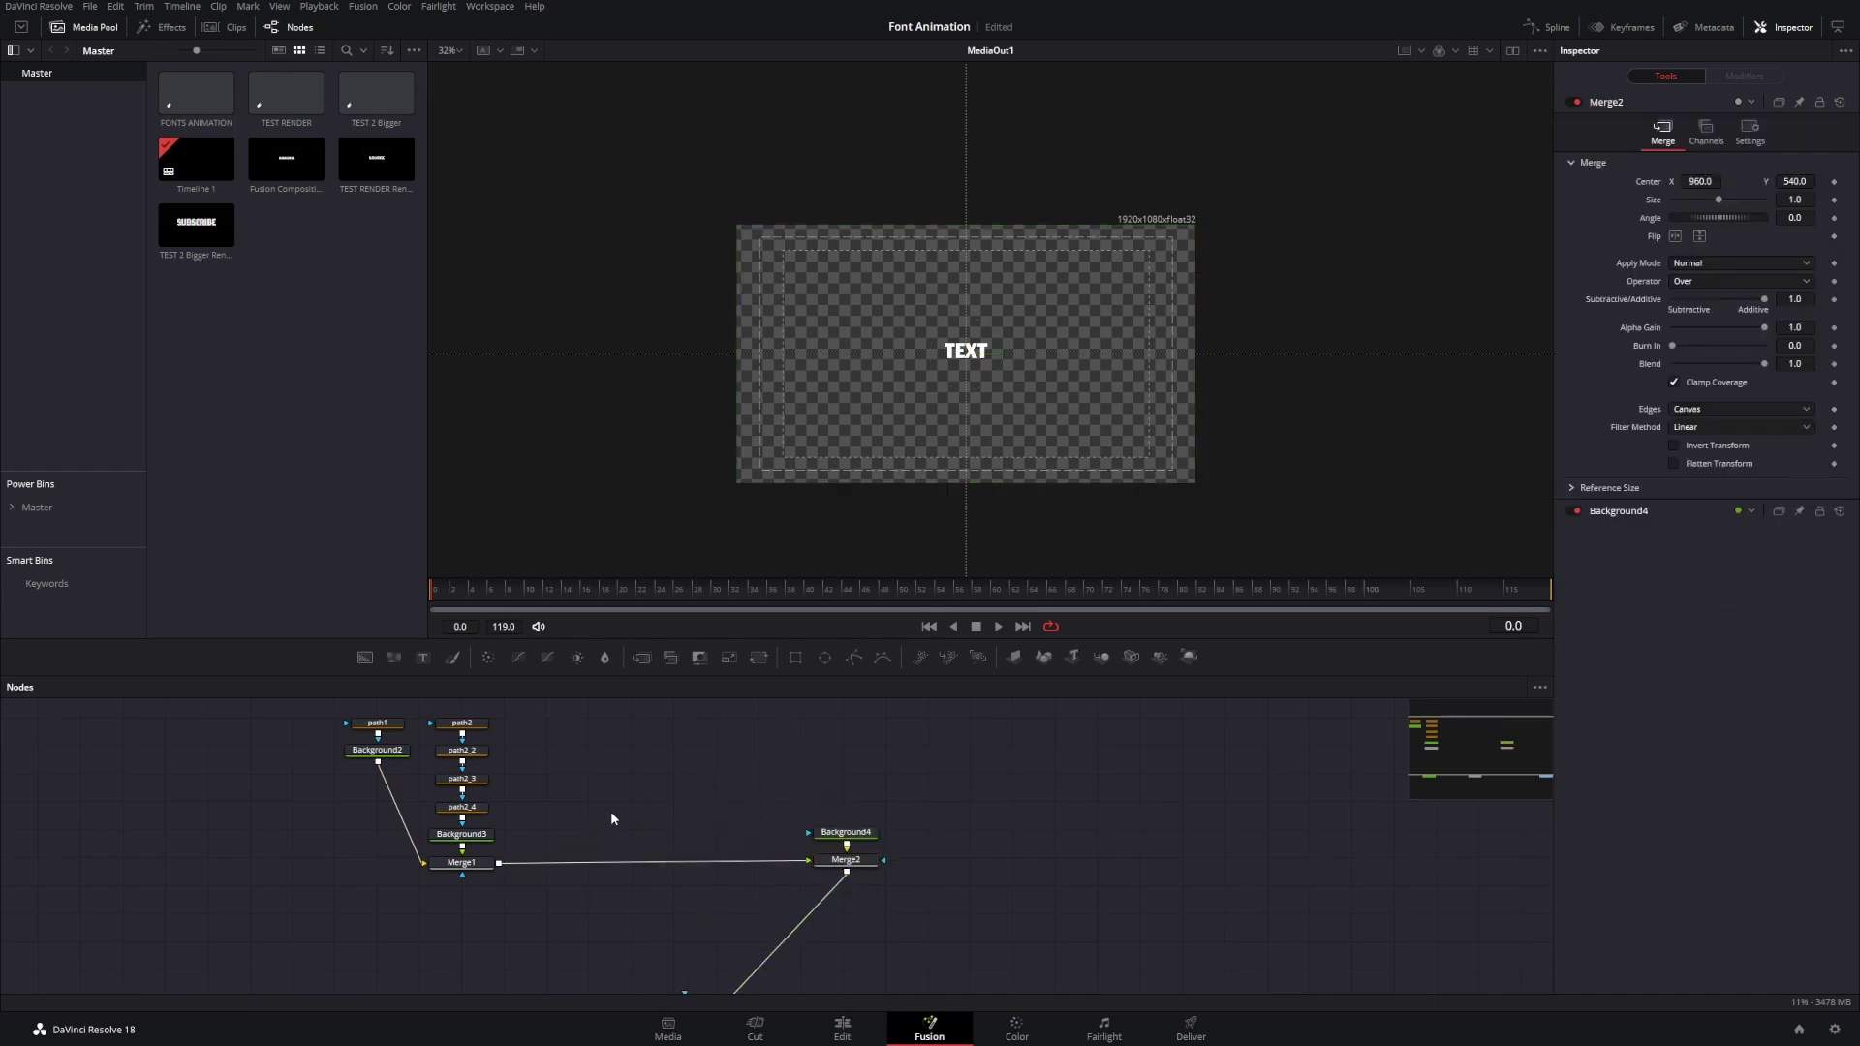
# - Select all nodes in the composition and set Arrange Tools to the to Connected option
pyautogui.scroll(5, 963, 362)
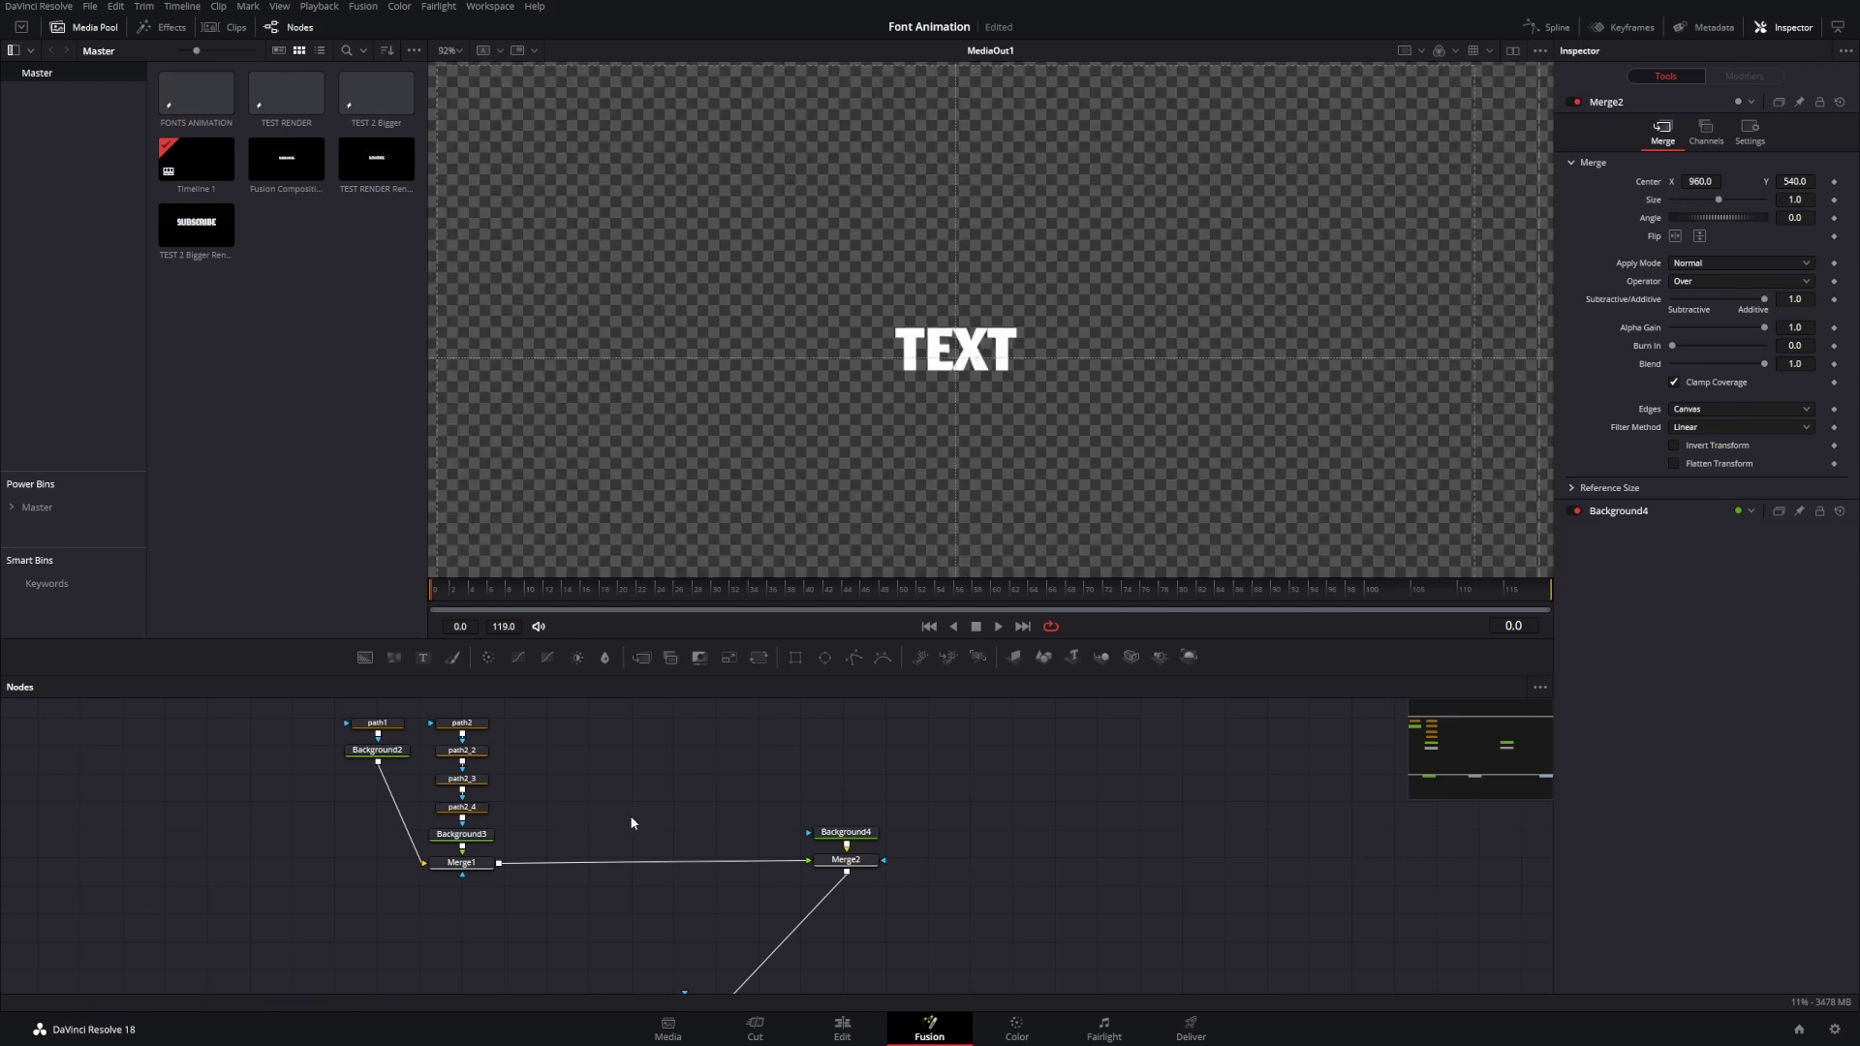
pyautogui.scroll(-3, 630, 819)
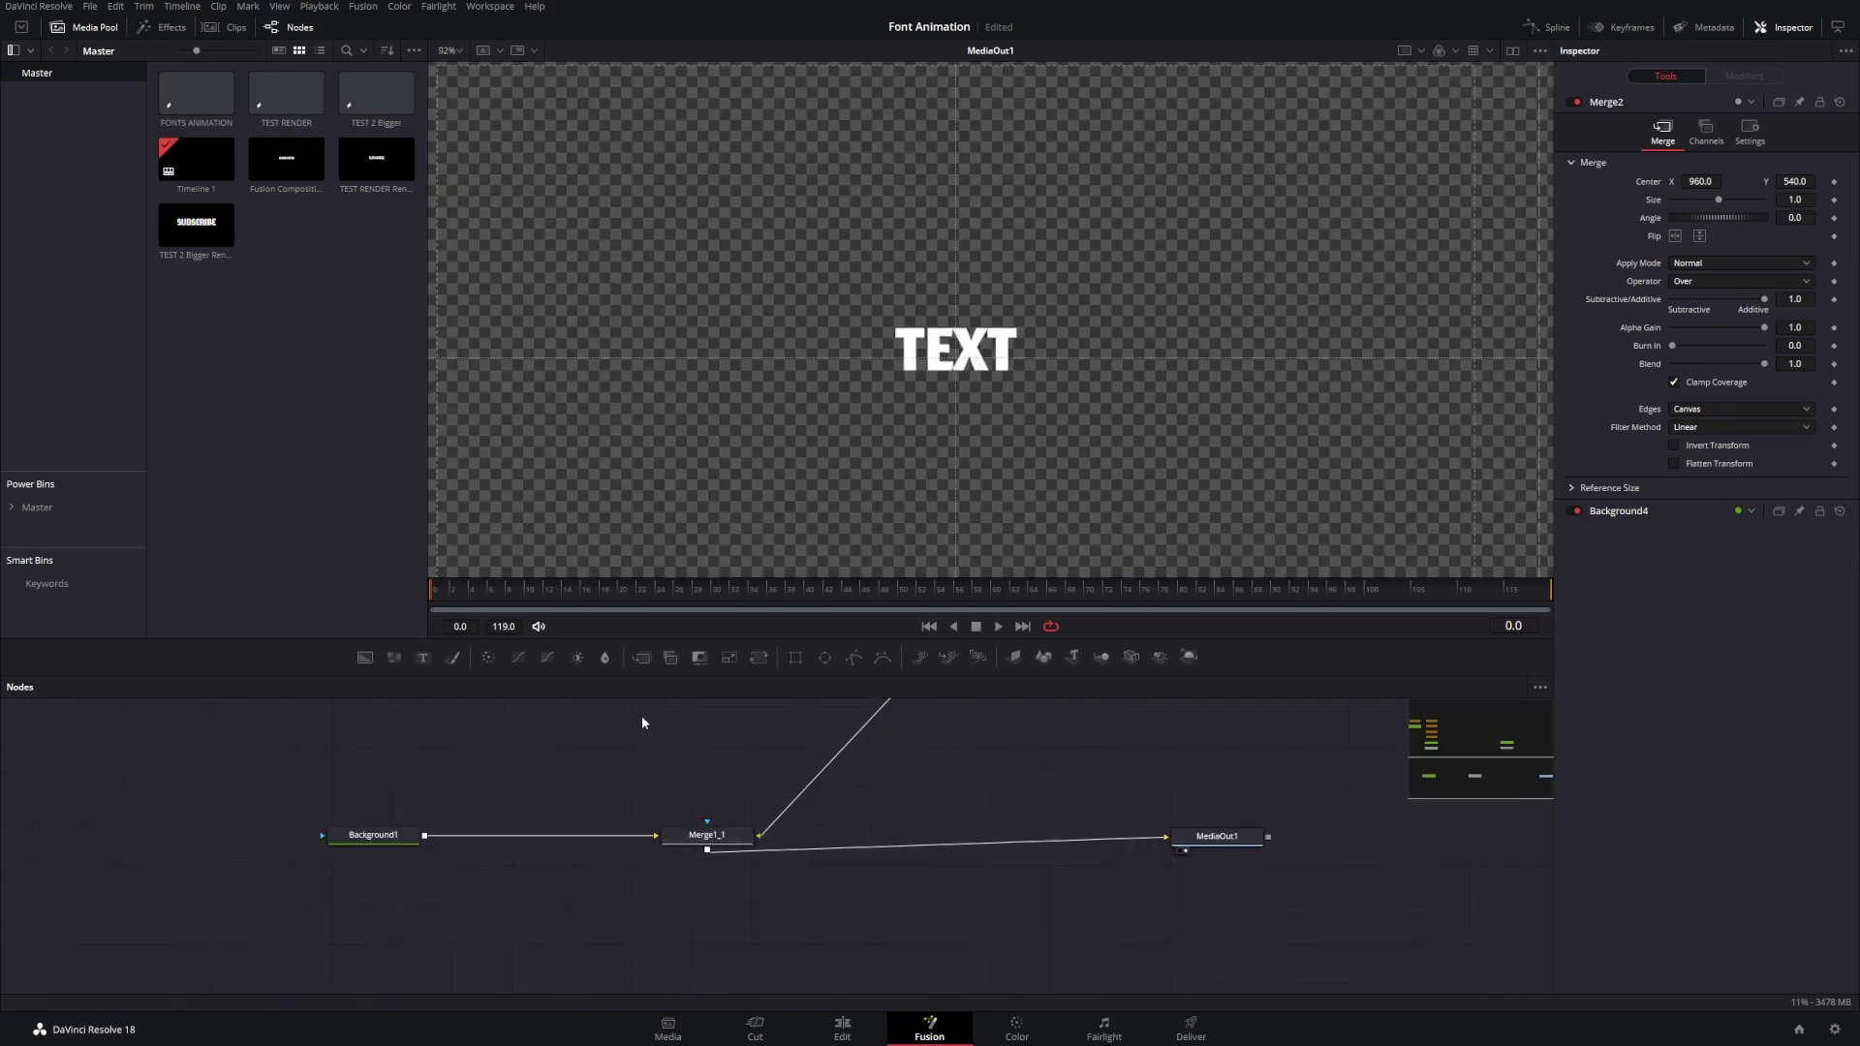
pyautogui.scroll(2, 629, 833)
pyautogui.hotkey('ctrl', 'a')
pyautogui.rightClick(678, 775)
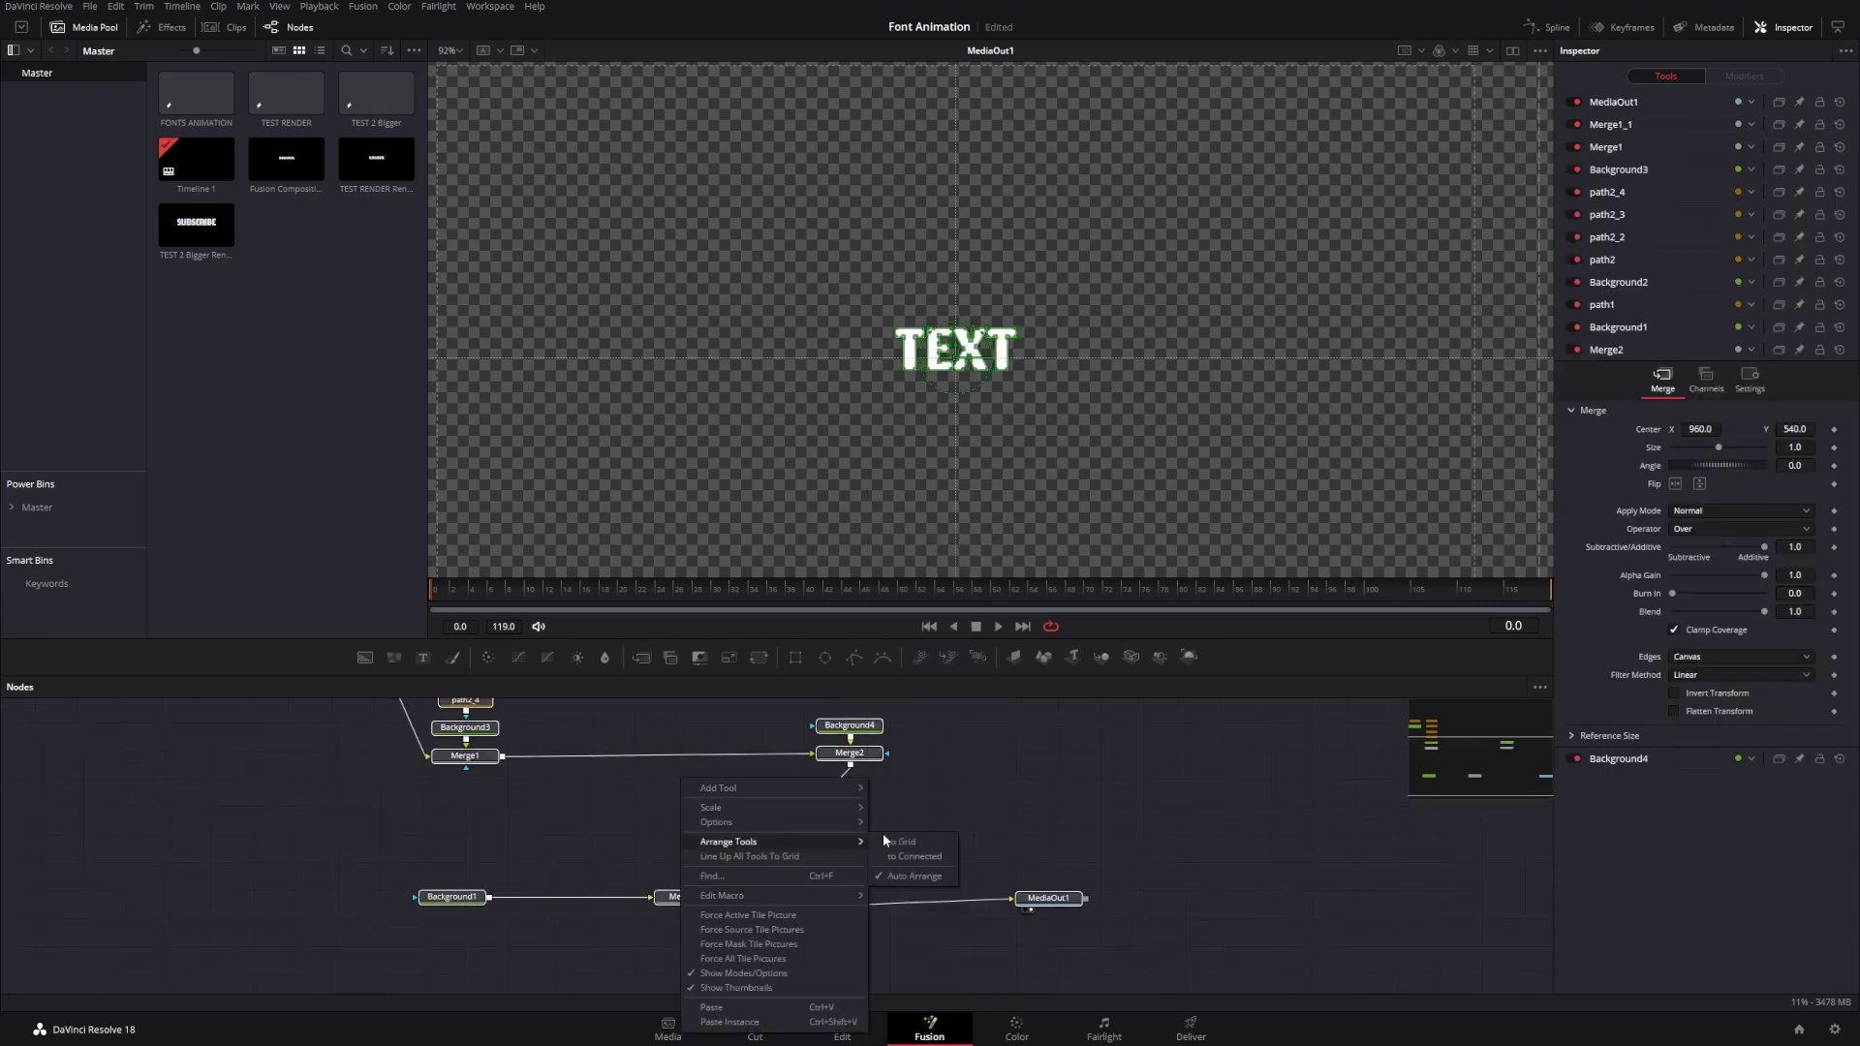
pyautogui.click(901, 855)
# - Rename the Background3 node below path2_4 as T
pyautogui.click(593, 891)
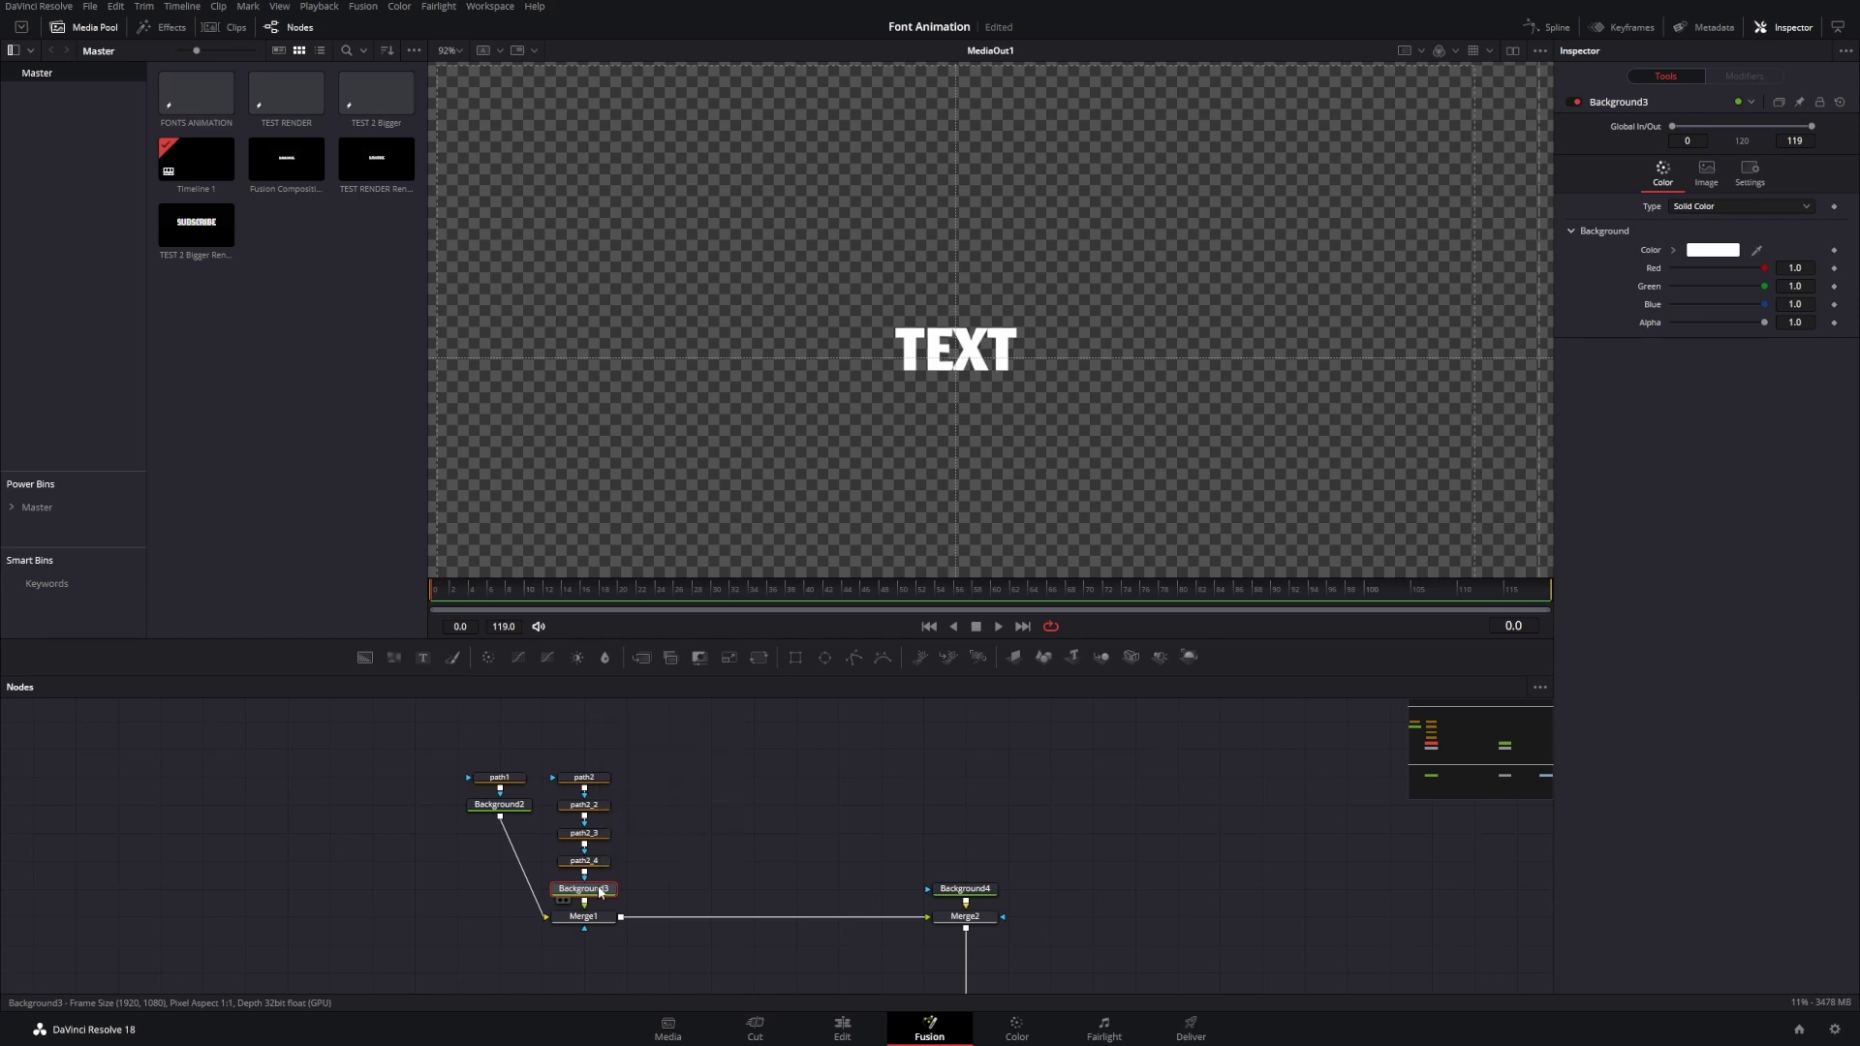
pyautogui.press('F2')
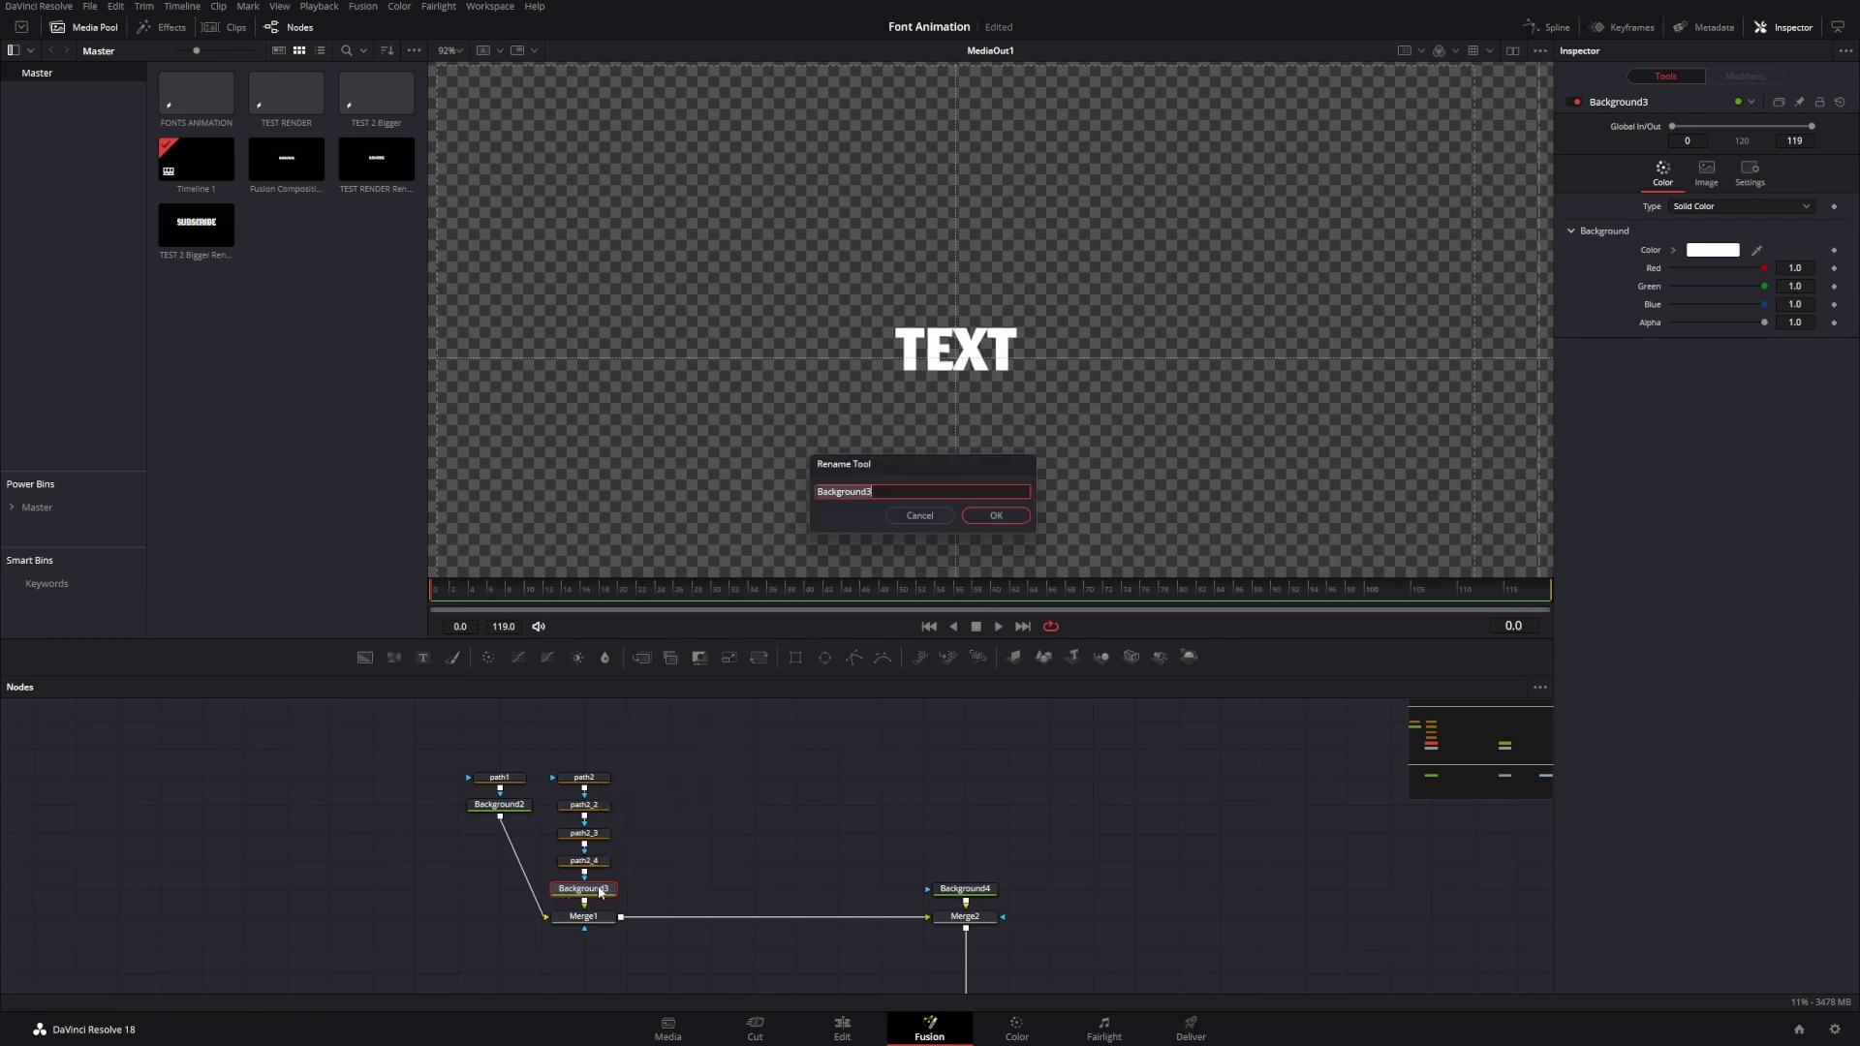
pyautogui.write('T')
pyautogui.press('Return')
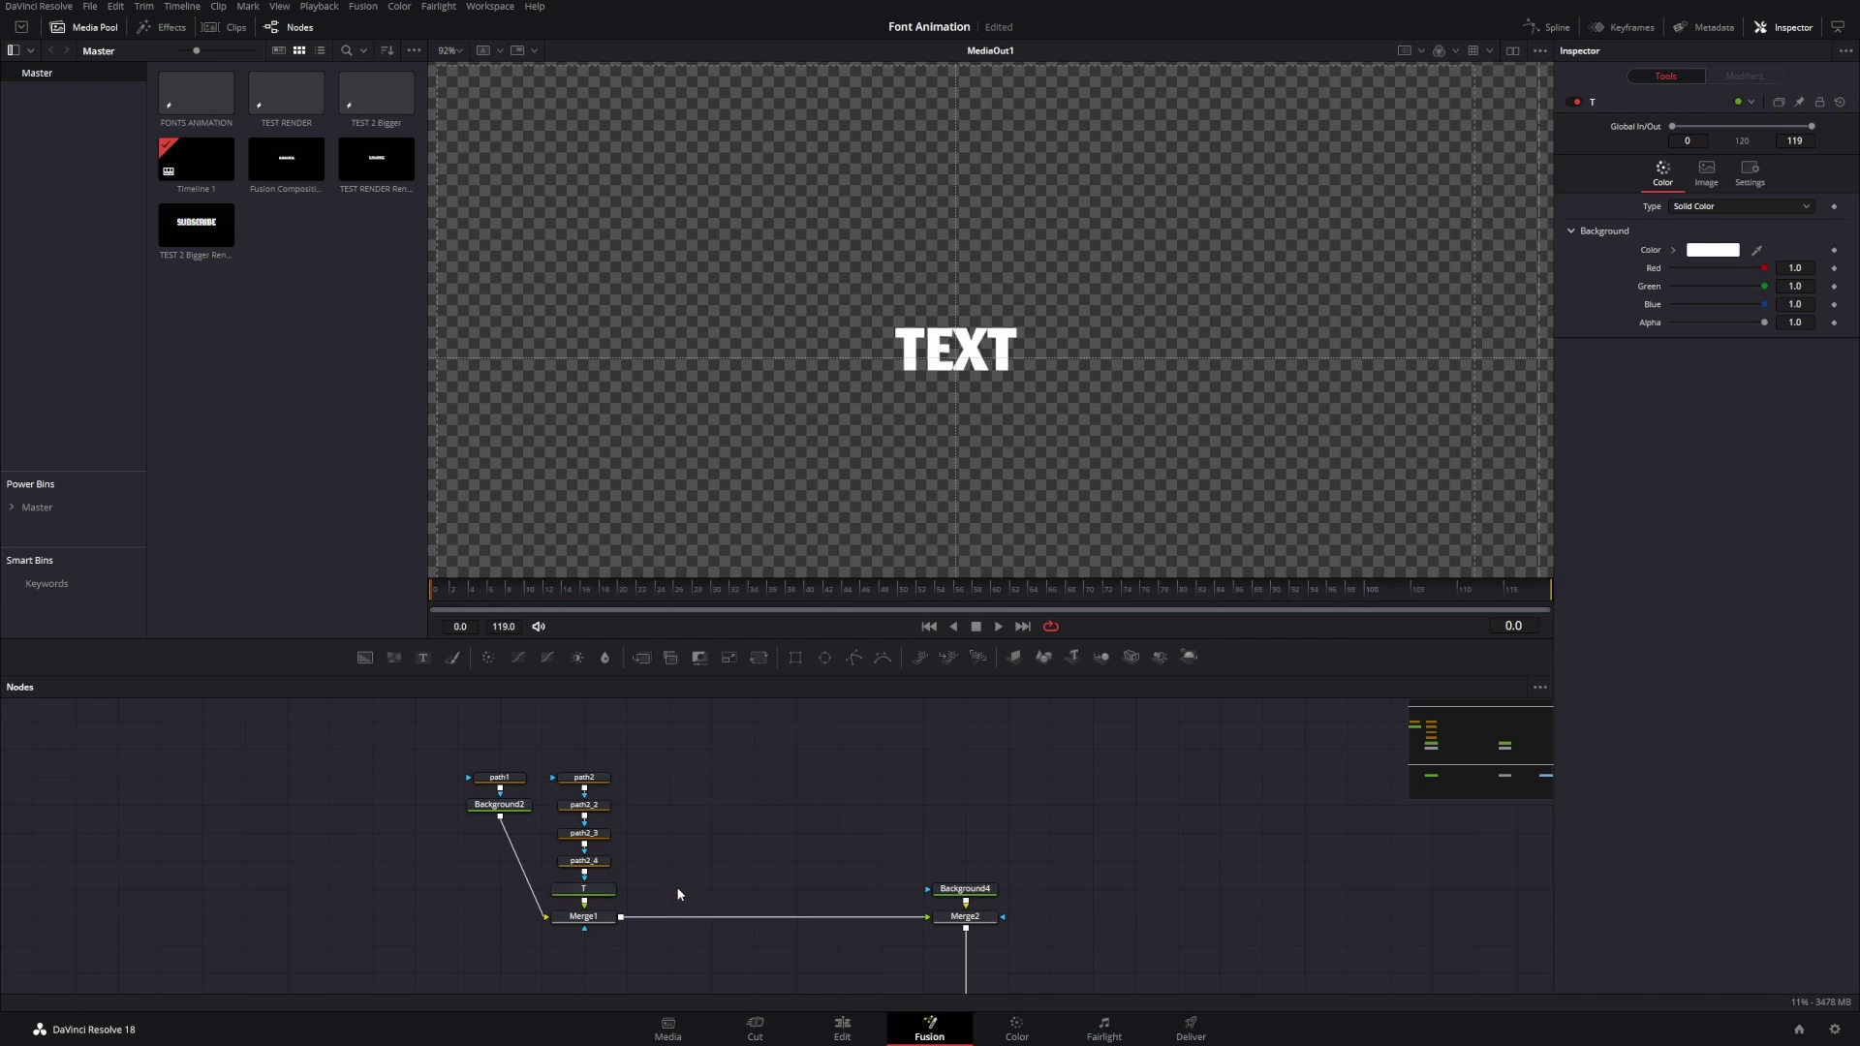
# - Paste three copies of the T background node beside it and rename them E, X and T2
pyautogui.hotkey('ctrl', 'v')
pyautogui.press('F2')
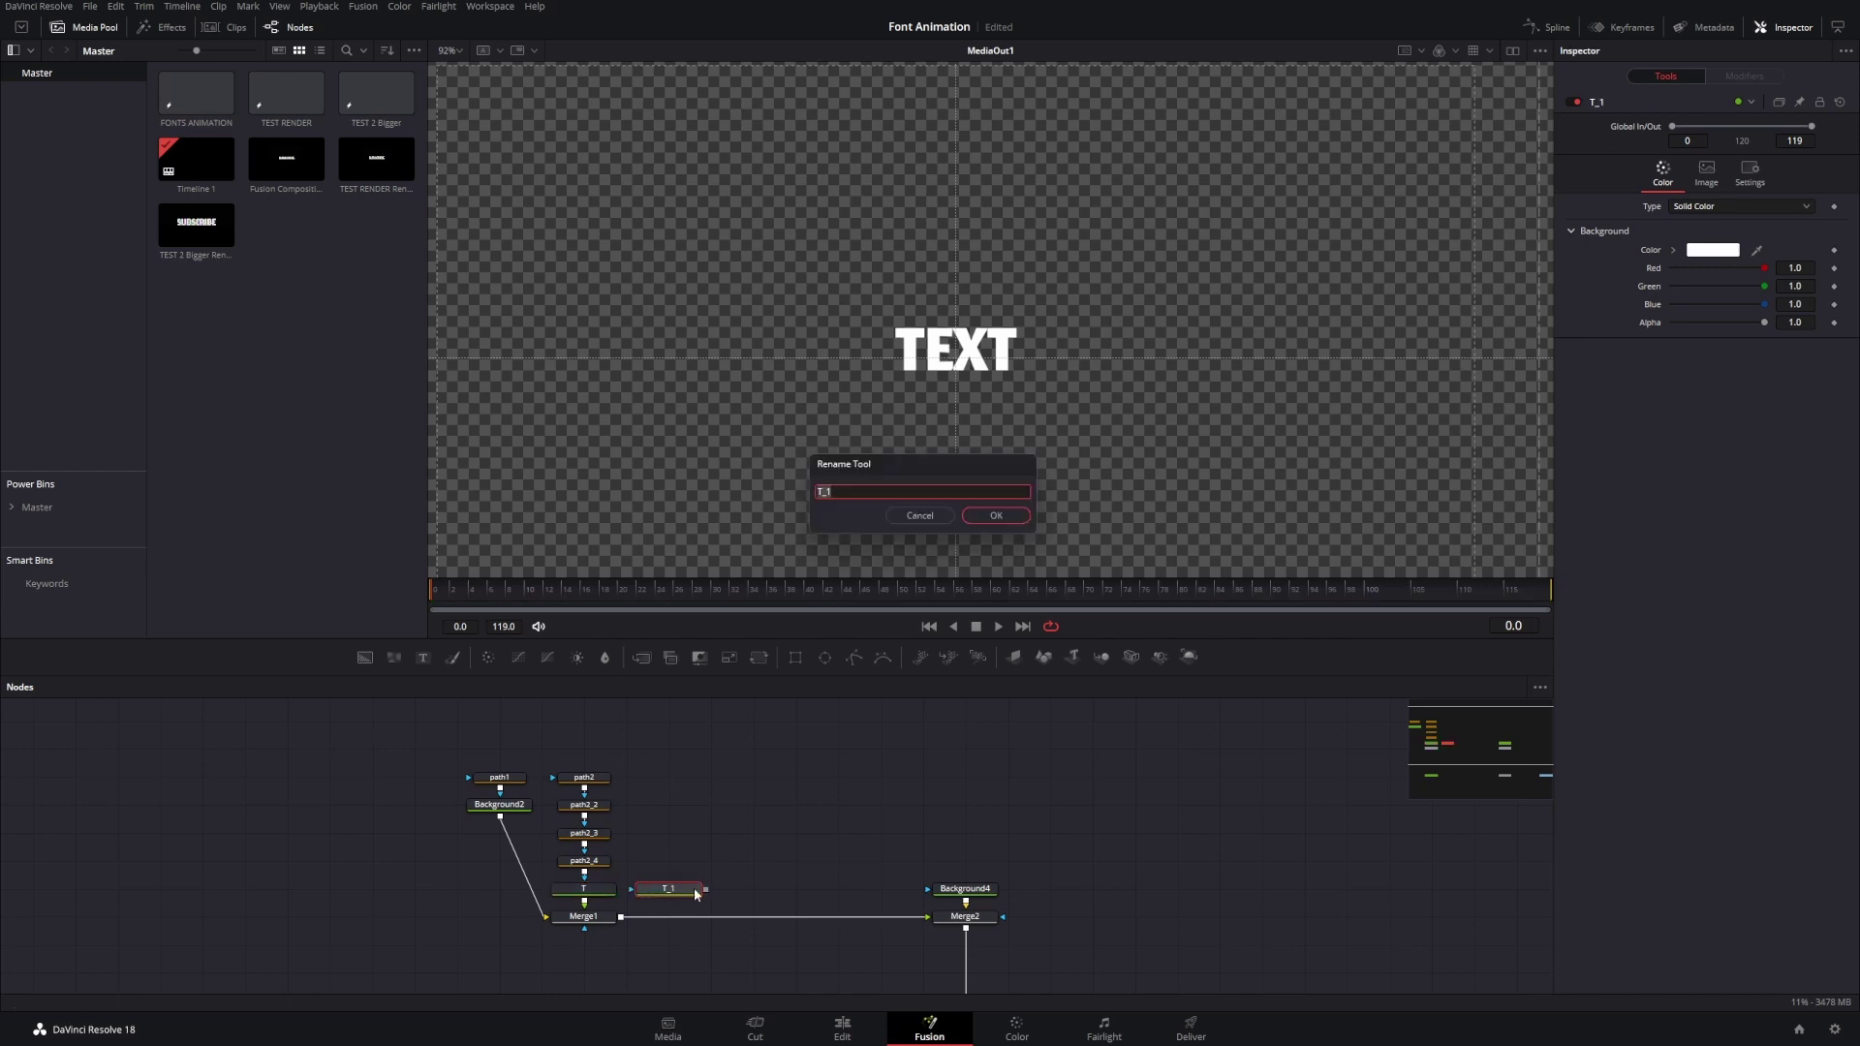
pyautogui.write('E')
pyautogui.press('Return')
pyautogui.hotkey('ctrl', 'v')
pyautogui.press('F2')
pyautogui.write('X')
pyautogui.press('Return')
pyautogui.hotkey('ctrl', 'v')
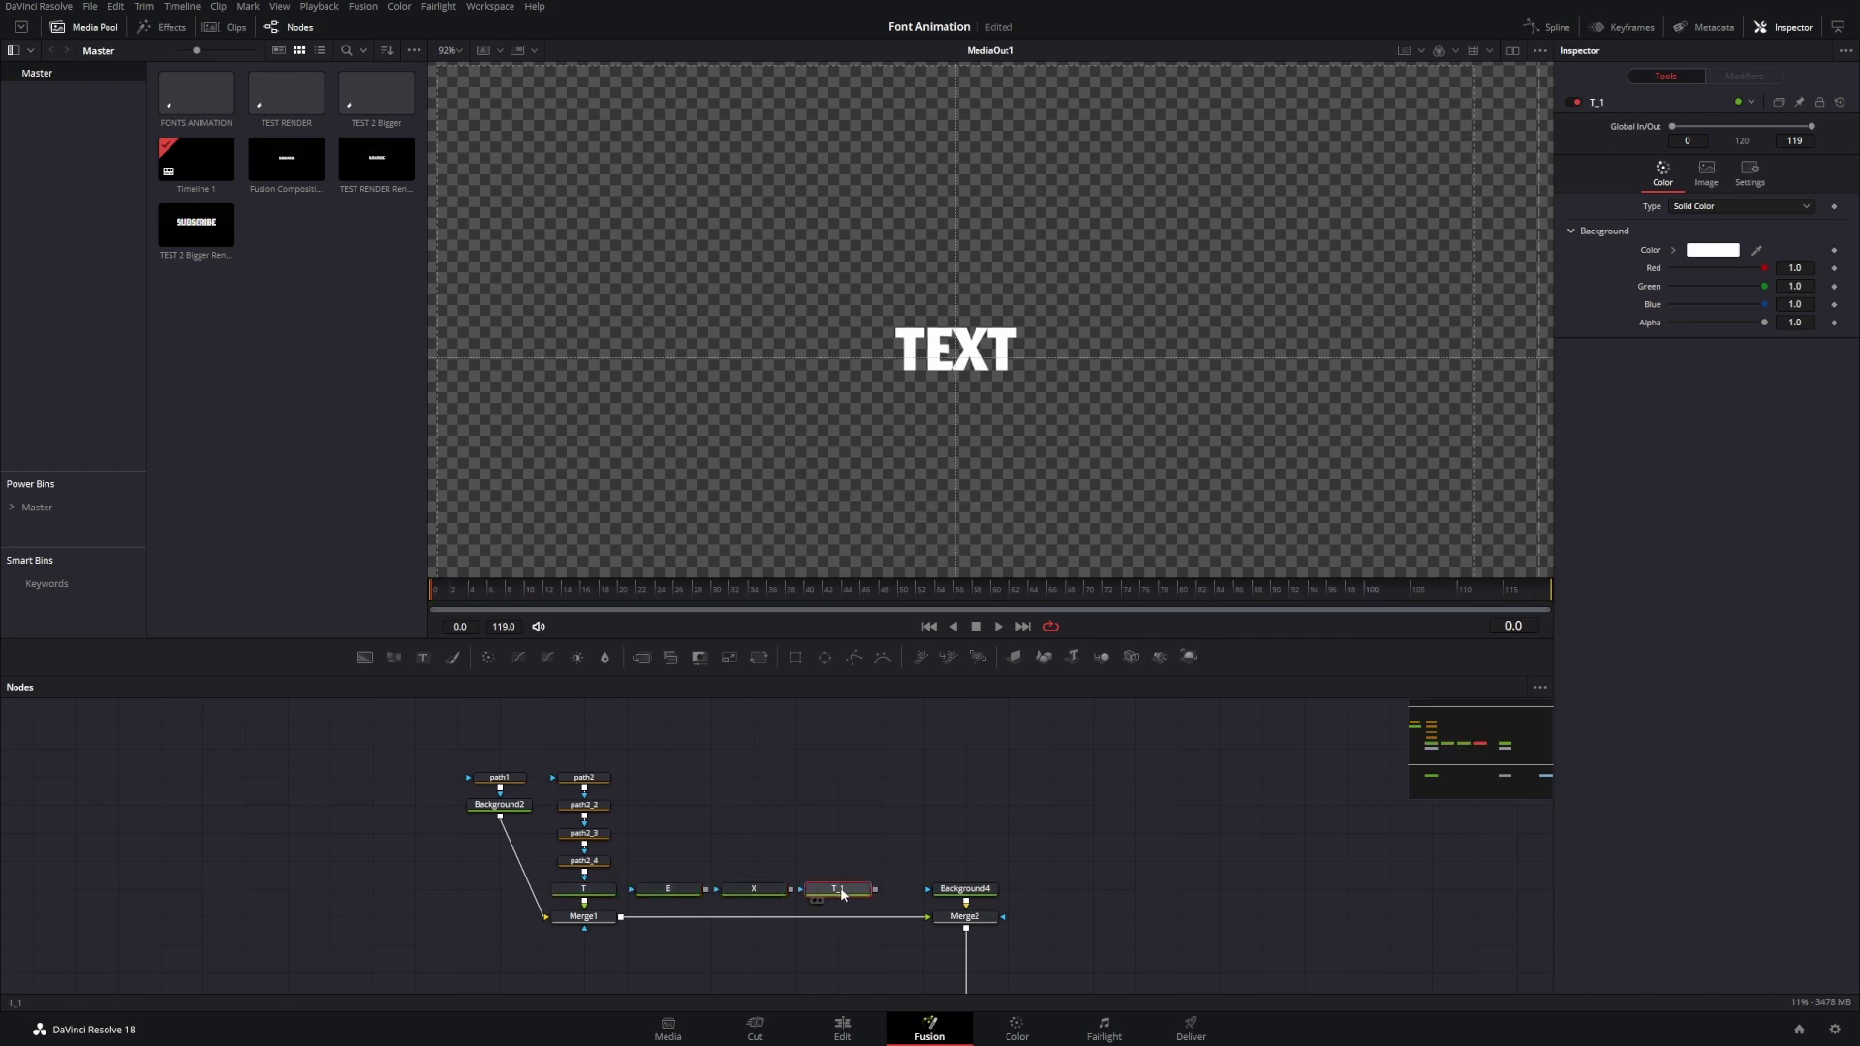
pyautogui.press('F2')
pyautogui.write('T2')
pyautogui.press('Return')
# - Hide the Media Pool and spread the nodes out, with Background2 in line with Merge1 and the E, X and T2 nodes farther from T
pyautogui.moveTo(500, 804); pyautogui.dragTo(372, 916)
pyautogui.click(90, 26)
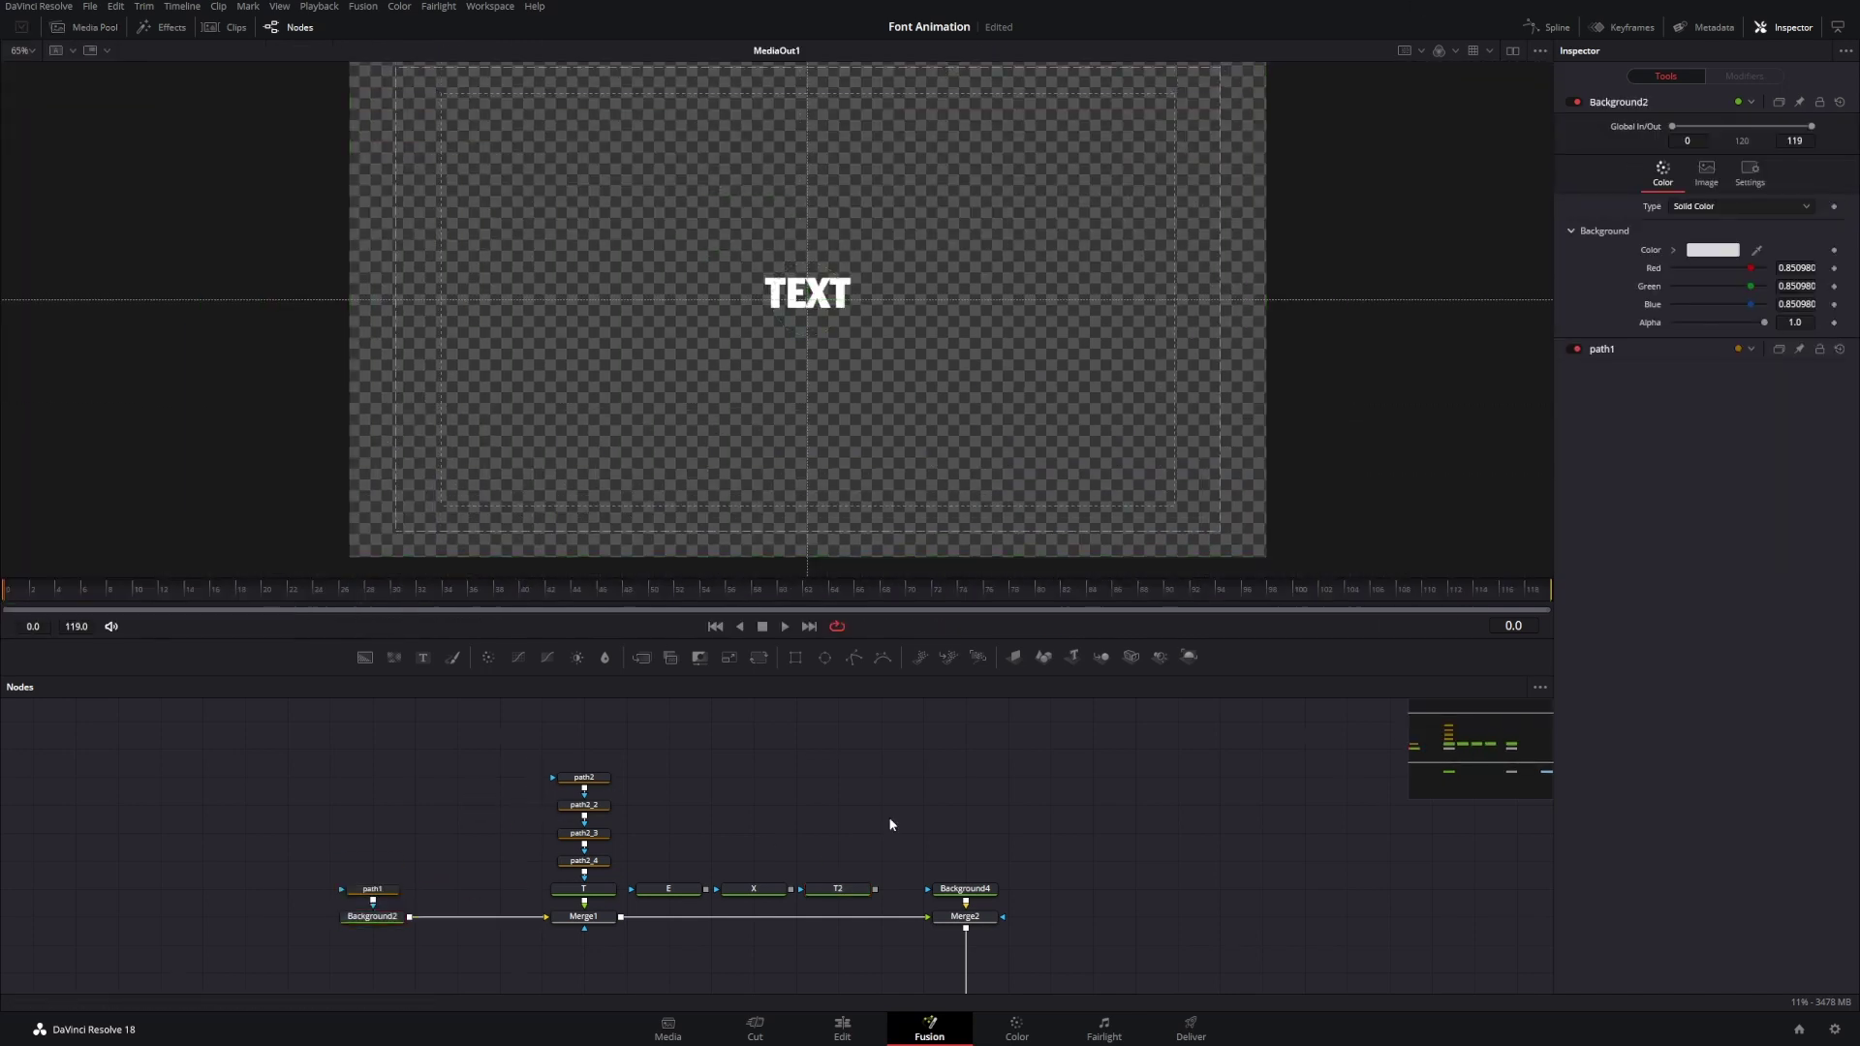
pyautogui.moveTo(175, 734); pyautogui.dragTo(763, 810)
pyautogui.moveTo(506, 825)
pyautogui.mouseDown()
pyautogui.moveTo(503, 864)
pyautogui.moveTo(723, 872)
pyautogui.mouseUp()
pyautogui.moveTo(716, 862); pyautogui.dragTo(845, 861)
# - Detach path2_2, path2_3 and path2_4 from the T chain and place one above each of the E, X and T2 nodes
pyautogui.moveTo(357, 726)
pyautogui.mouseDown()
pyautogui.moveTo(462, 761)
pyautogui.moveTo(456, 837)
pyautogui.moveTo(571, 839)
pyautogui.mouseUp()
pyautogui.scroll(2, 786, 306)
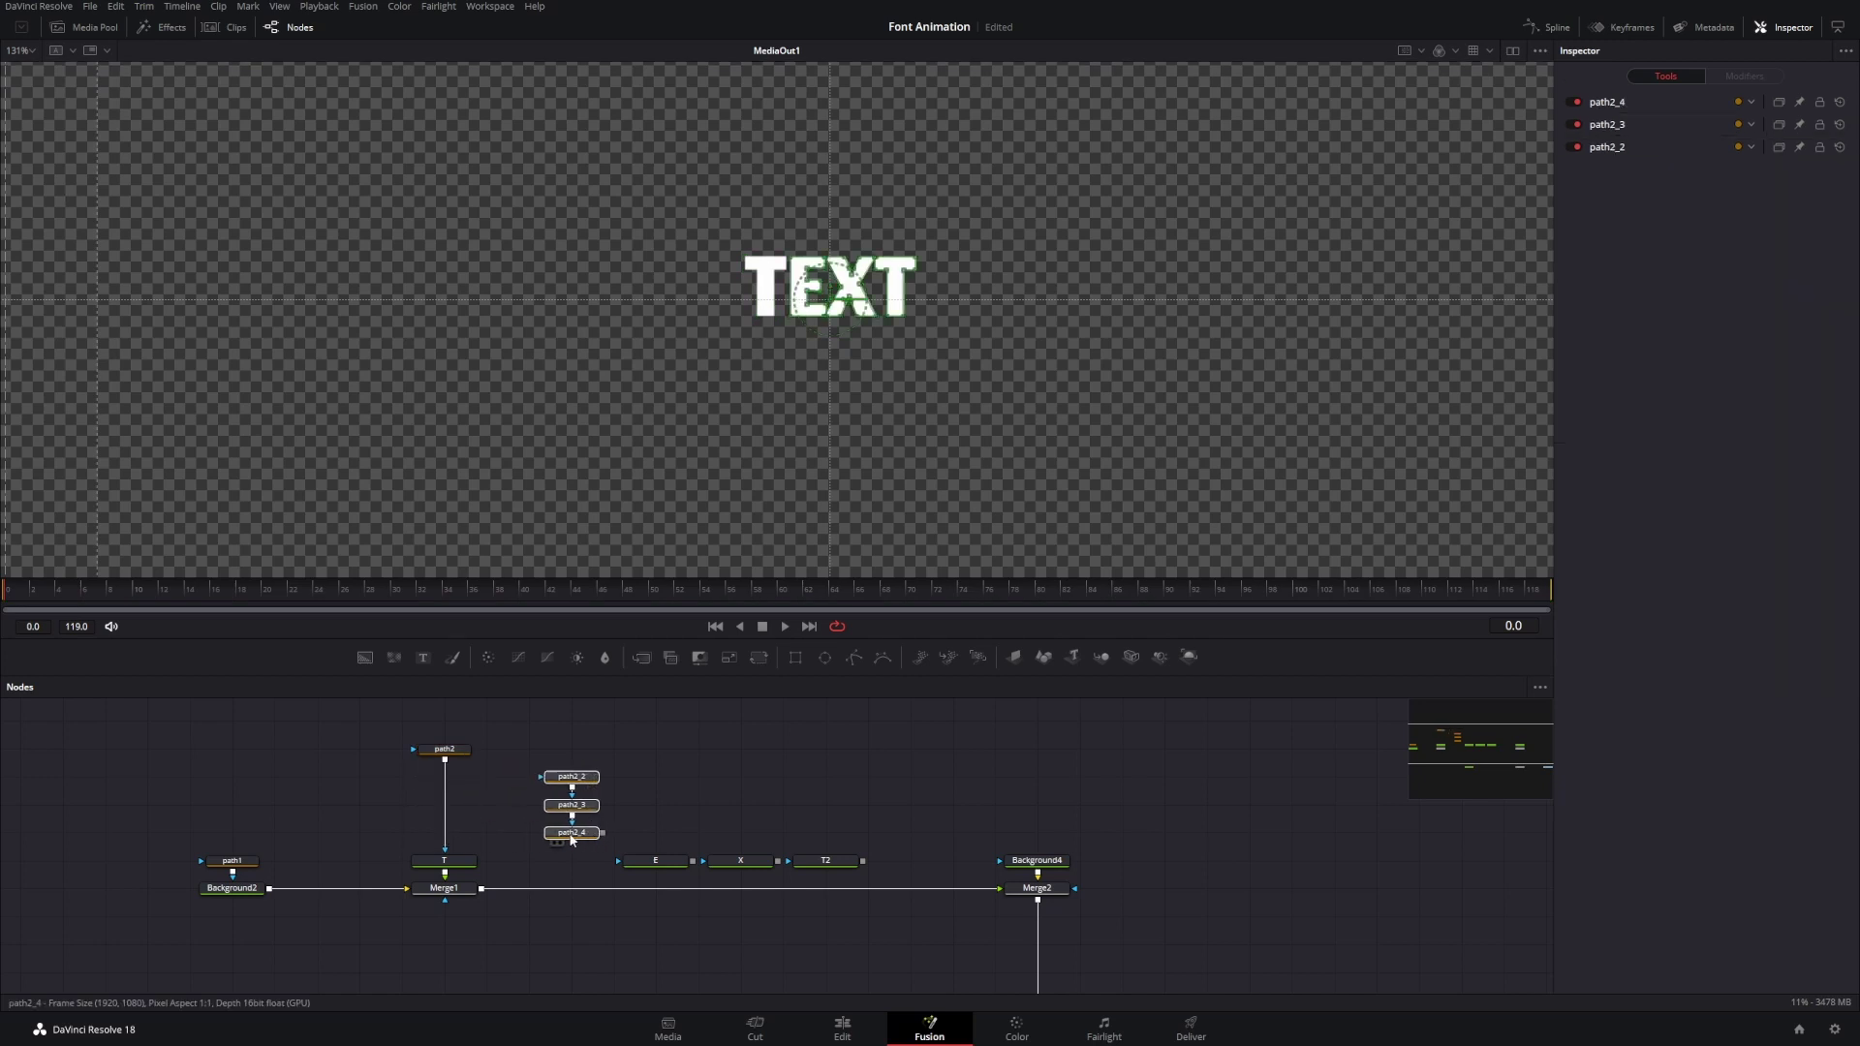
pyautogui.click(572, 834)
pyautogui.moveTo(593, 837)
pyautogui.mouseDown()
pyautogui.moveTo(760, 839)
pyautogui.moveTo(583, 860)
pyautogui.mouseUp()
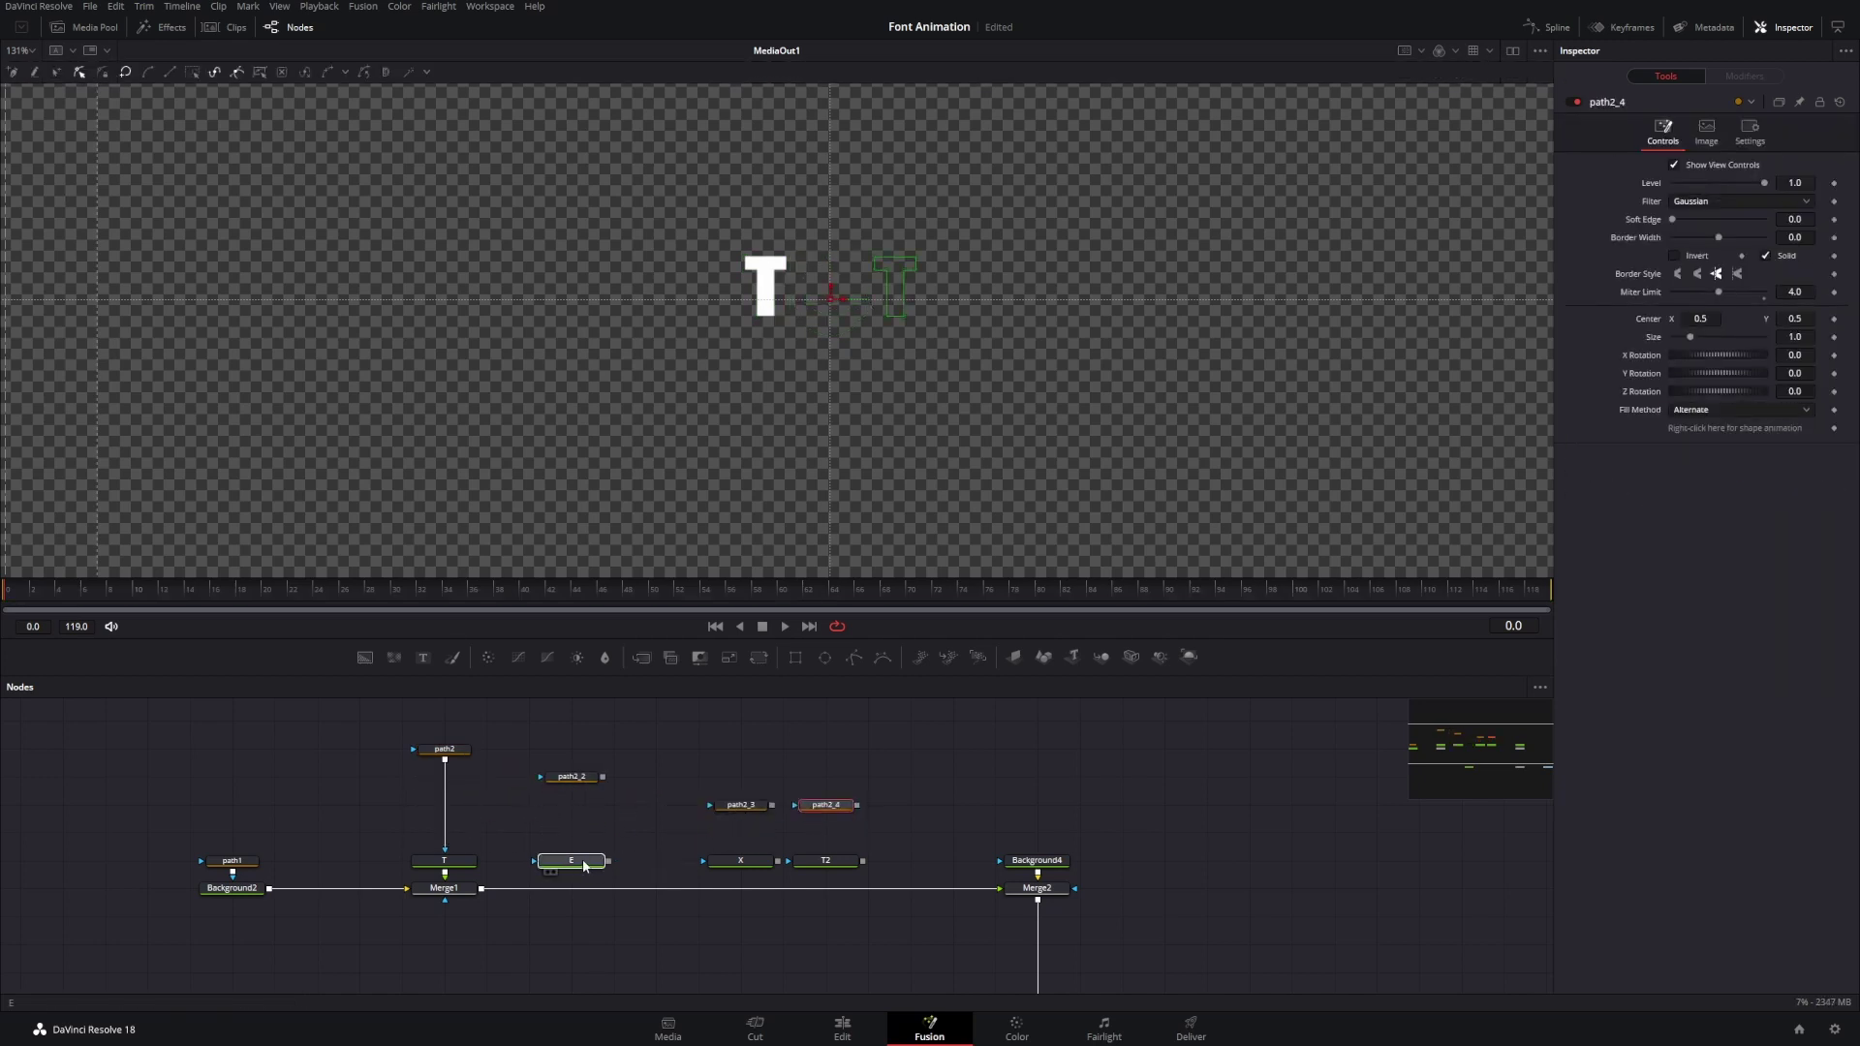
# - Connect path2_2 to E, path2_3 to X and path2_4 to T2 as their masks
pyautogui.moveTo(602, 777); pyautogui.dragTo(574, 860)
pyautogui.moveTo(772, 806); pyautogui.dragTo(743, 860)
pyautogui.moveTo(857, 806); pyautogui.dragTo(827, 860)
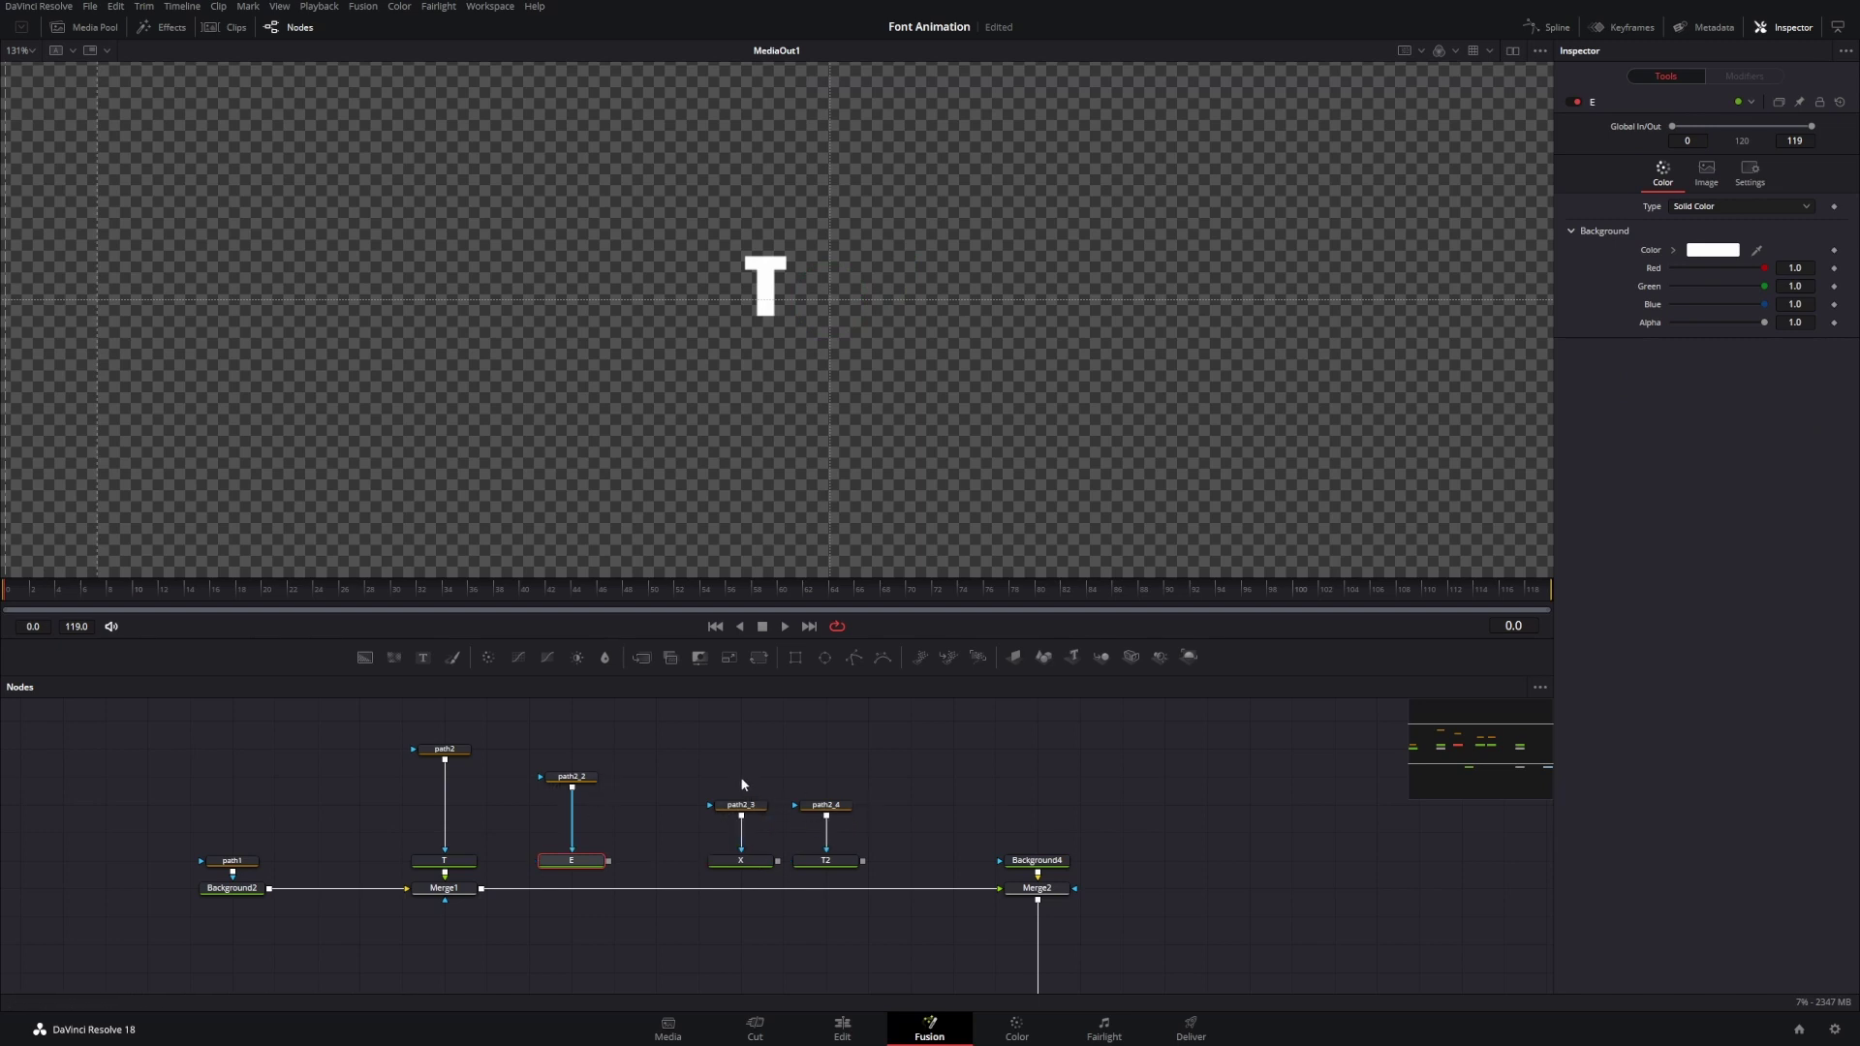
# - Merge E, X and T2 one after another between Merge1 and Merge2, spacing the T2 branch away from X
pyautogui.moveTo(609, 806); pyautogui.dragTo(505, 875)
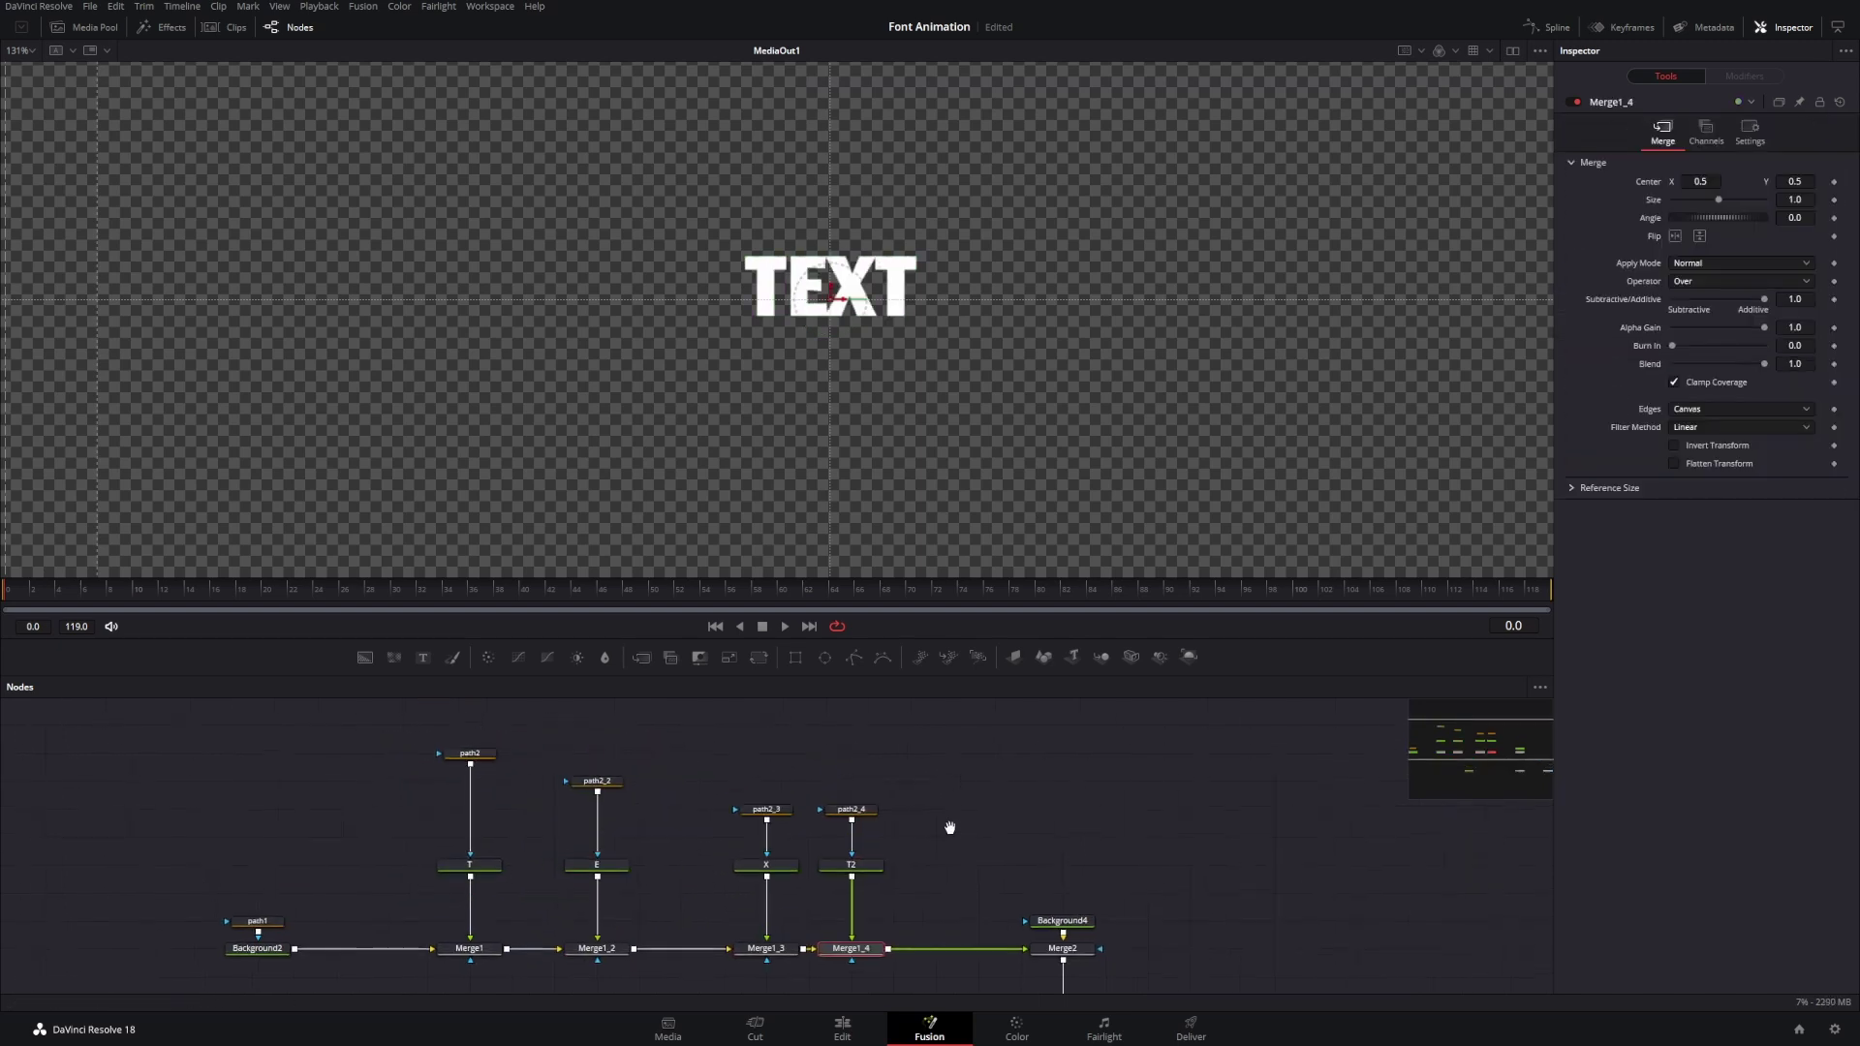
pyautogui.moveTo(934, 781); pyautogui.dragTo(940, 959)
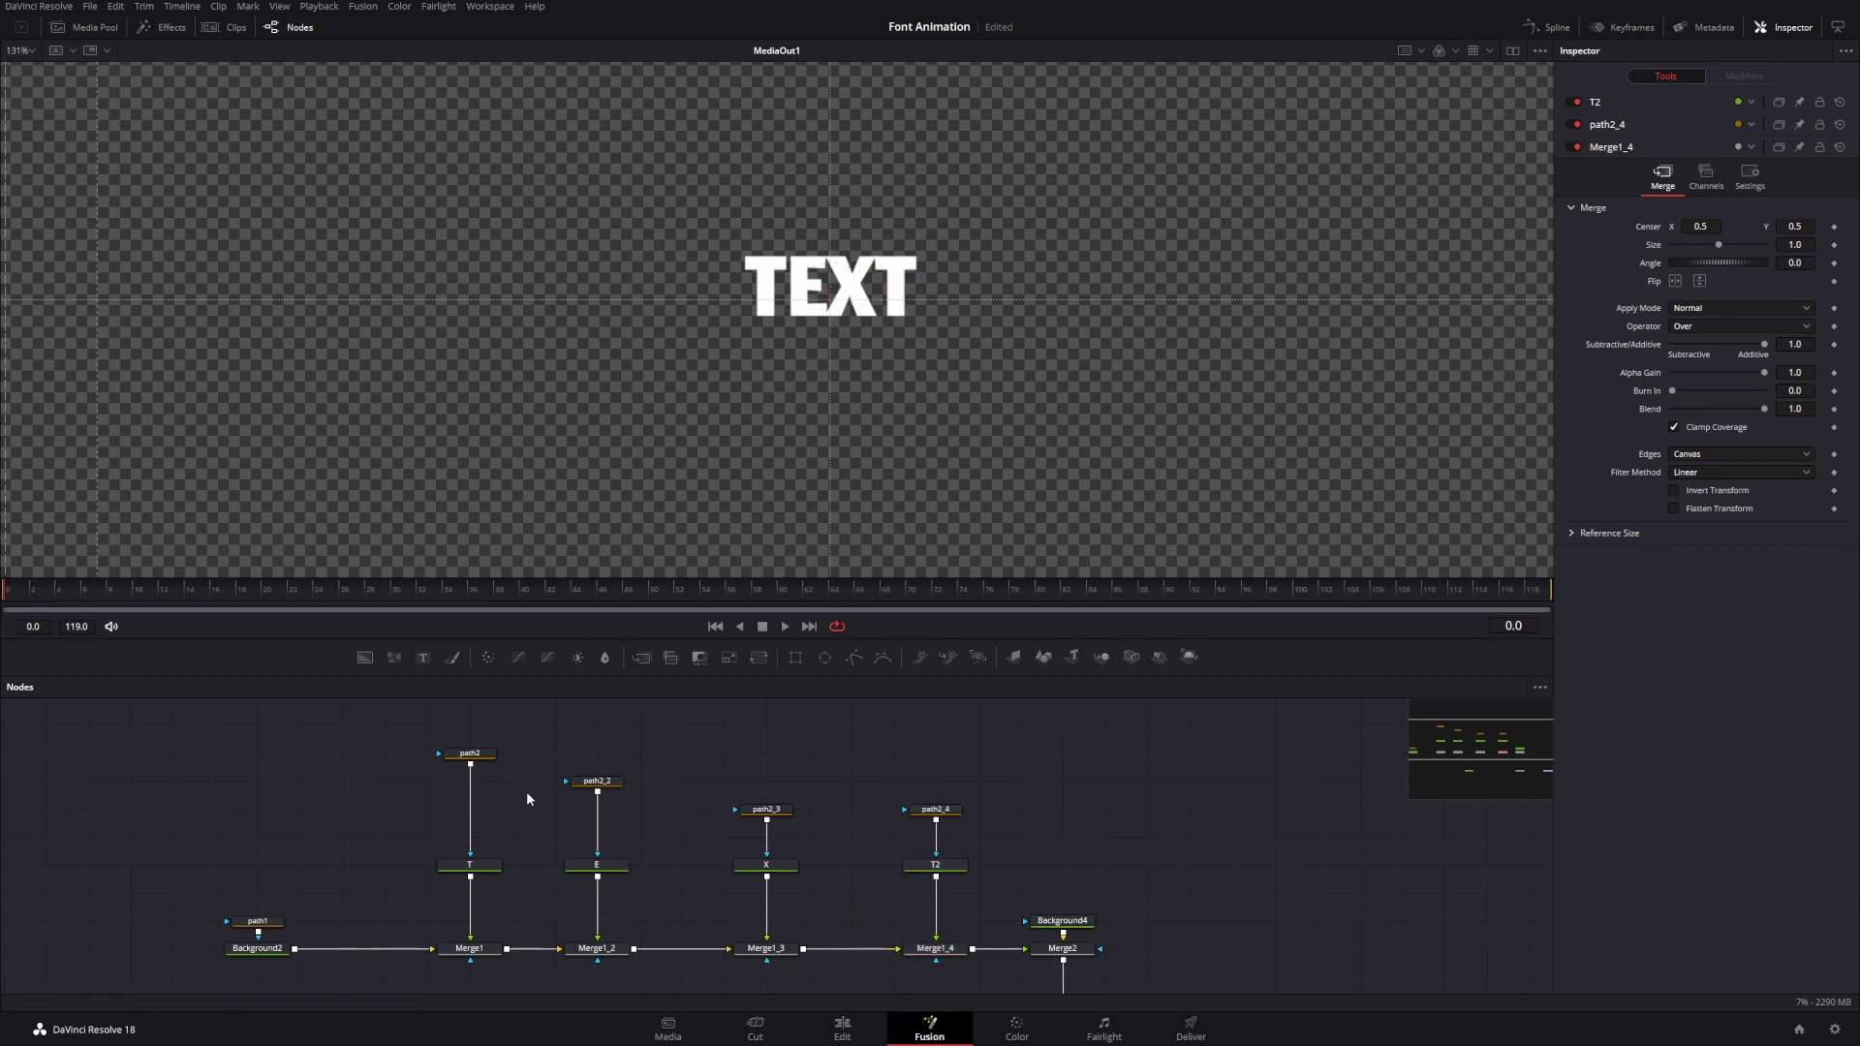
# - Try to move the first T's path2 shape by its centre point in the viewer, and undo the move
pyautogui.click(470, 753)
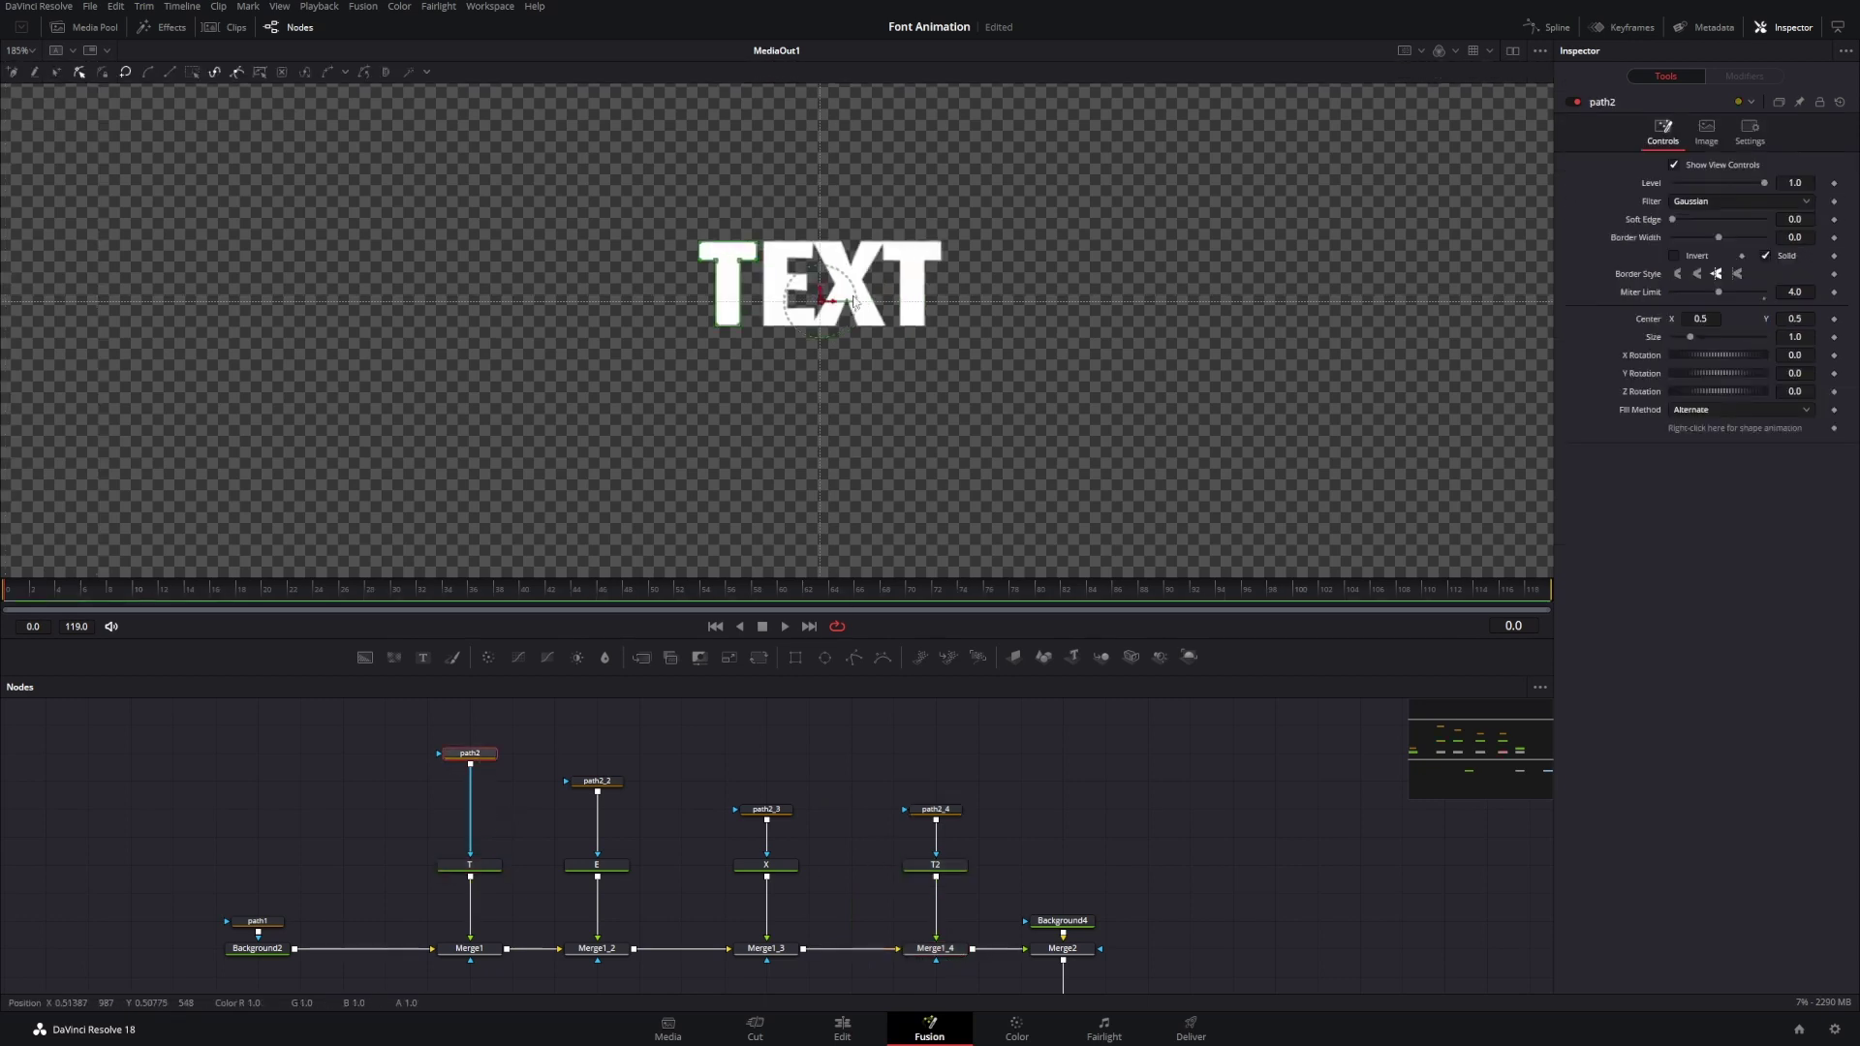
pyautogui.scroll(2, 843, 298)
pyautogui.moveTo(819, 305); pyautogui.dragTo(782, 306)
pyautogui.hotkey('ctrl', 'z')
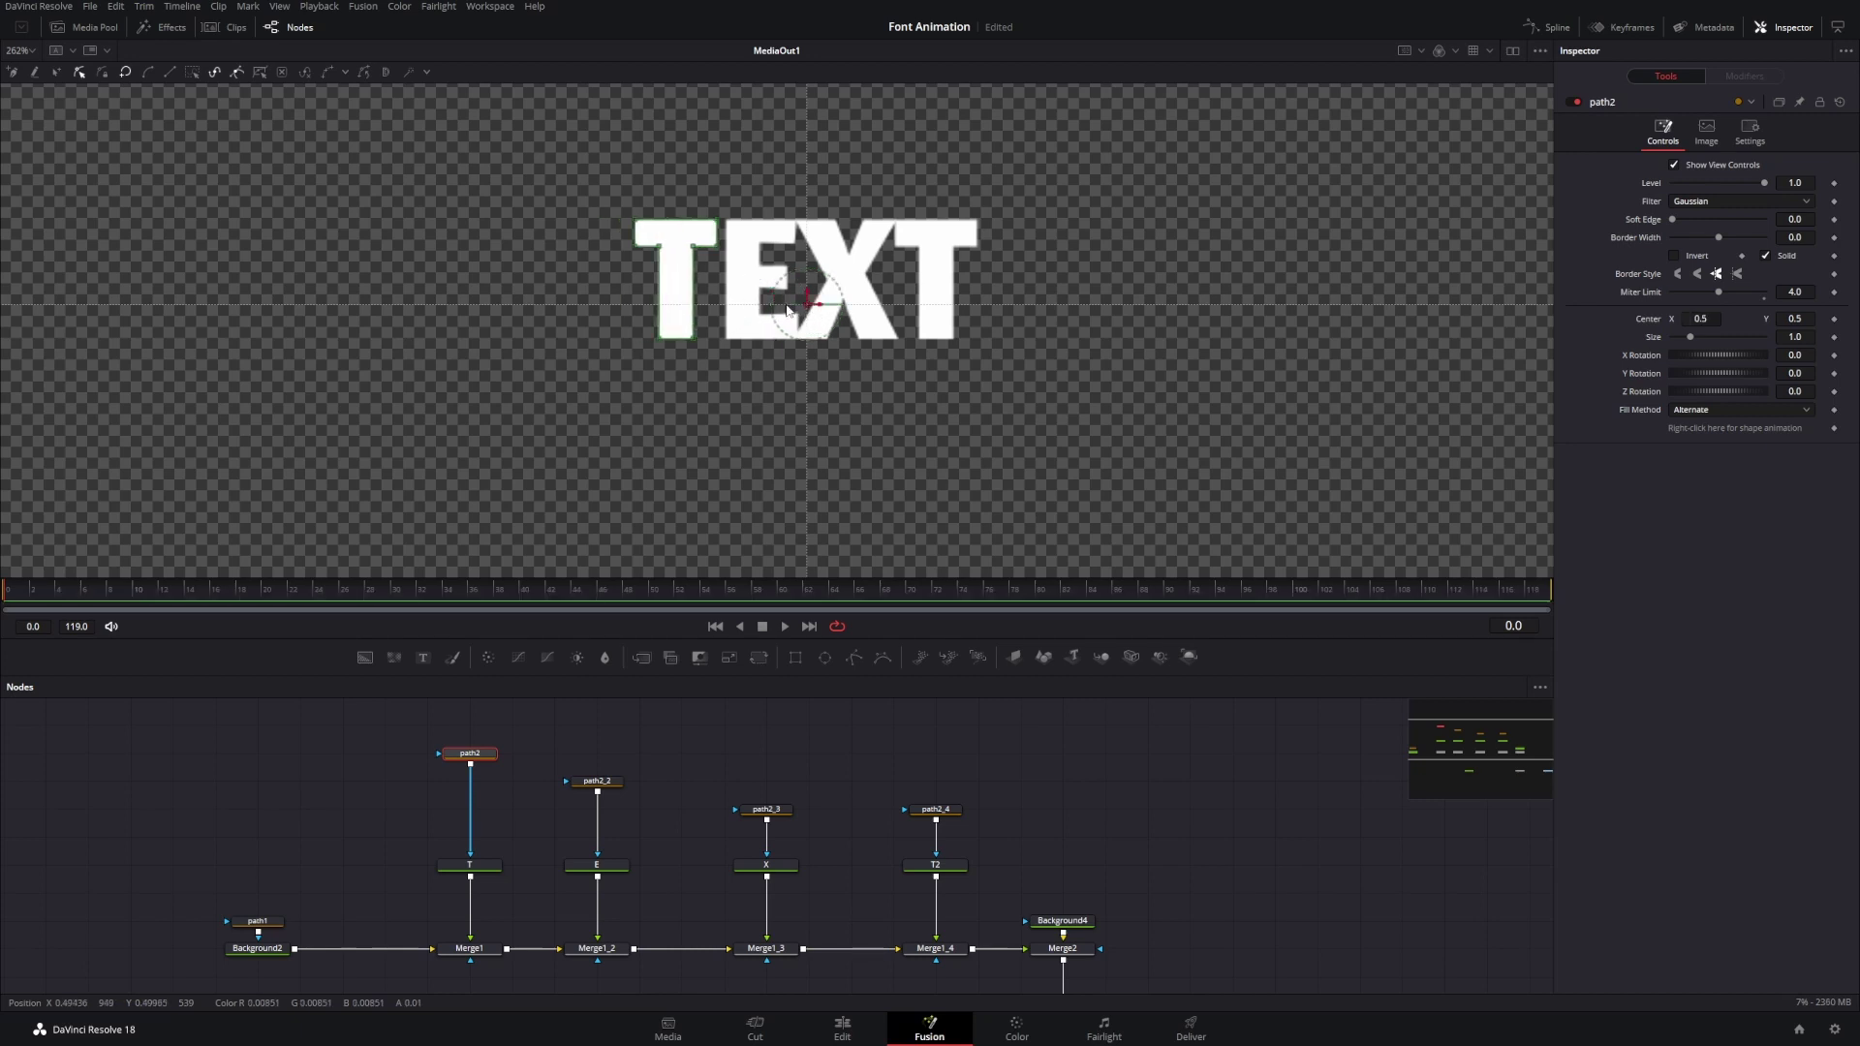
# - Select all points of the first T's path, nudge them left and back again, and deselect them
pyautogui.moveTo(513, 199); pyautogui.dragTo(751, 372)
pyautogui.press('Left')
pyautogui.press('Right')
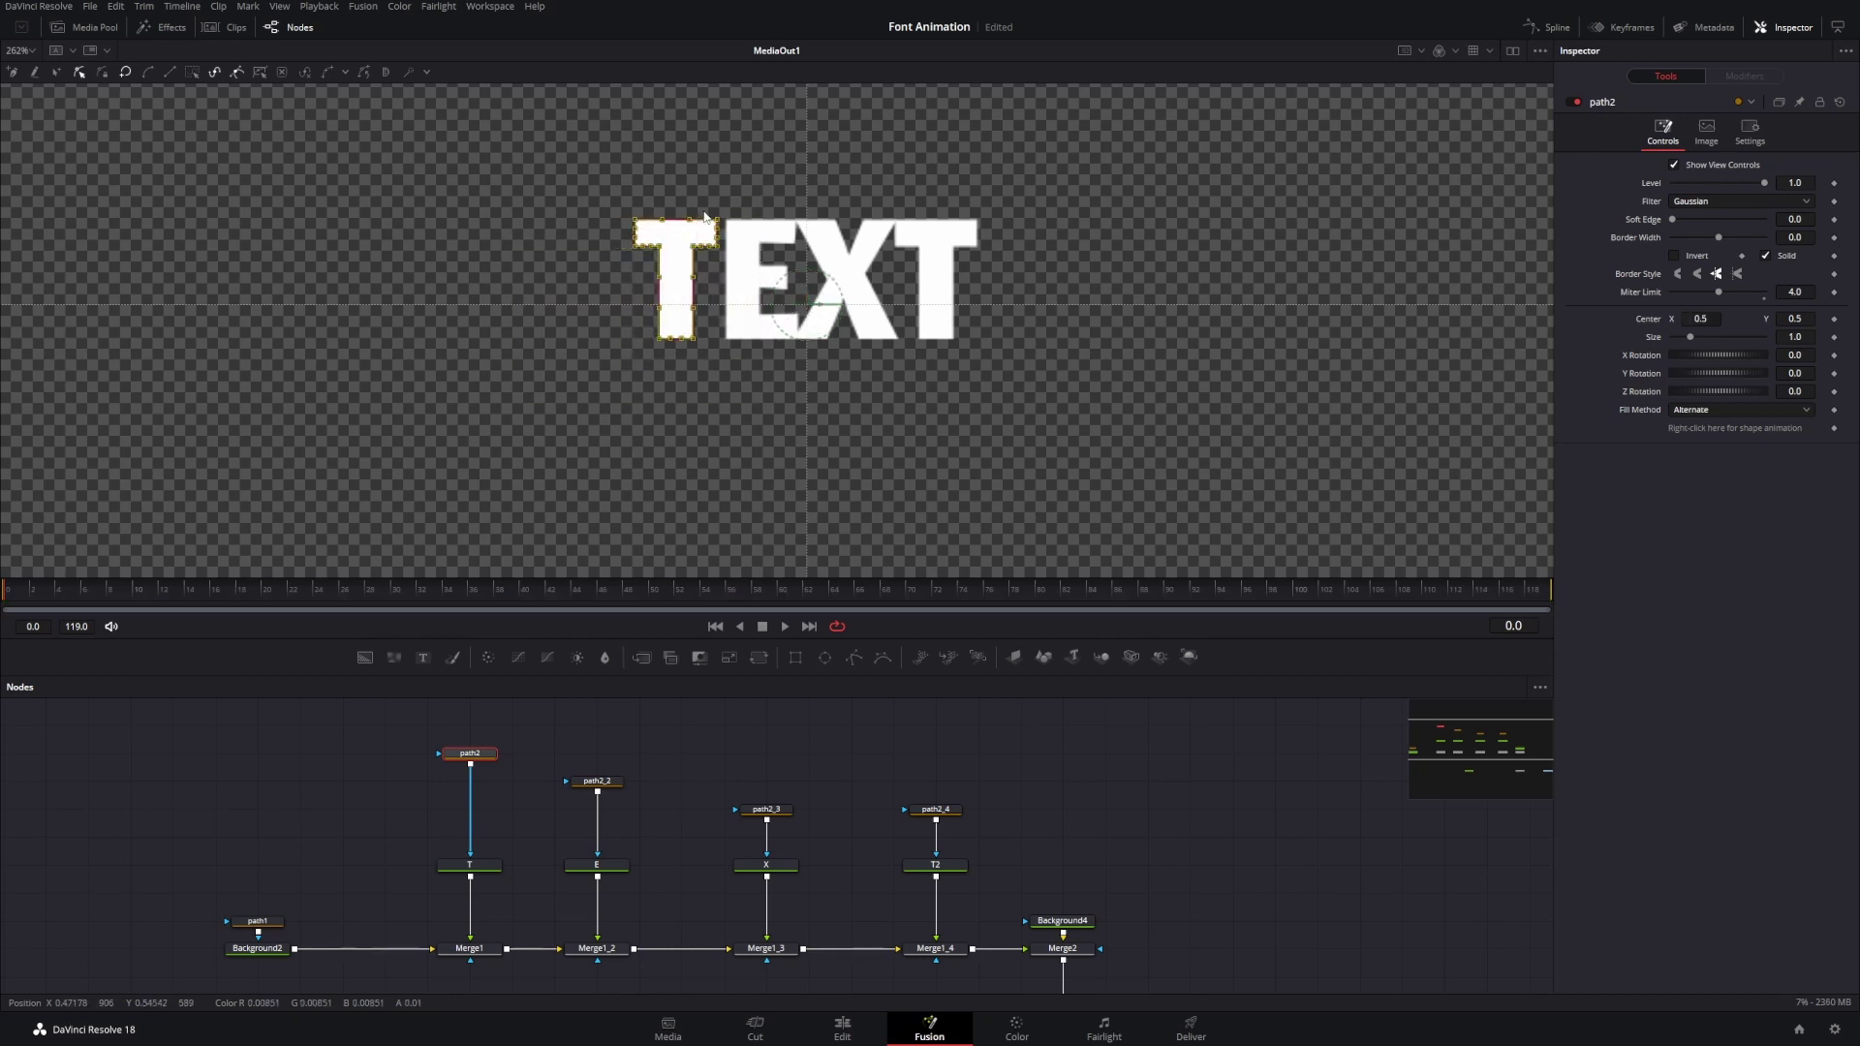
pyautogui.click(961, 422)
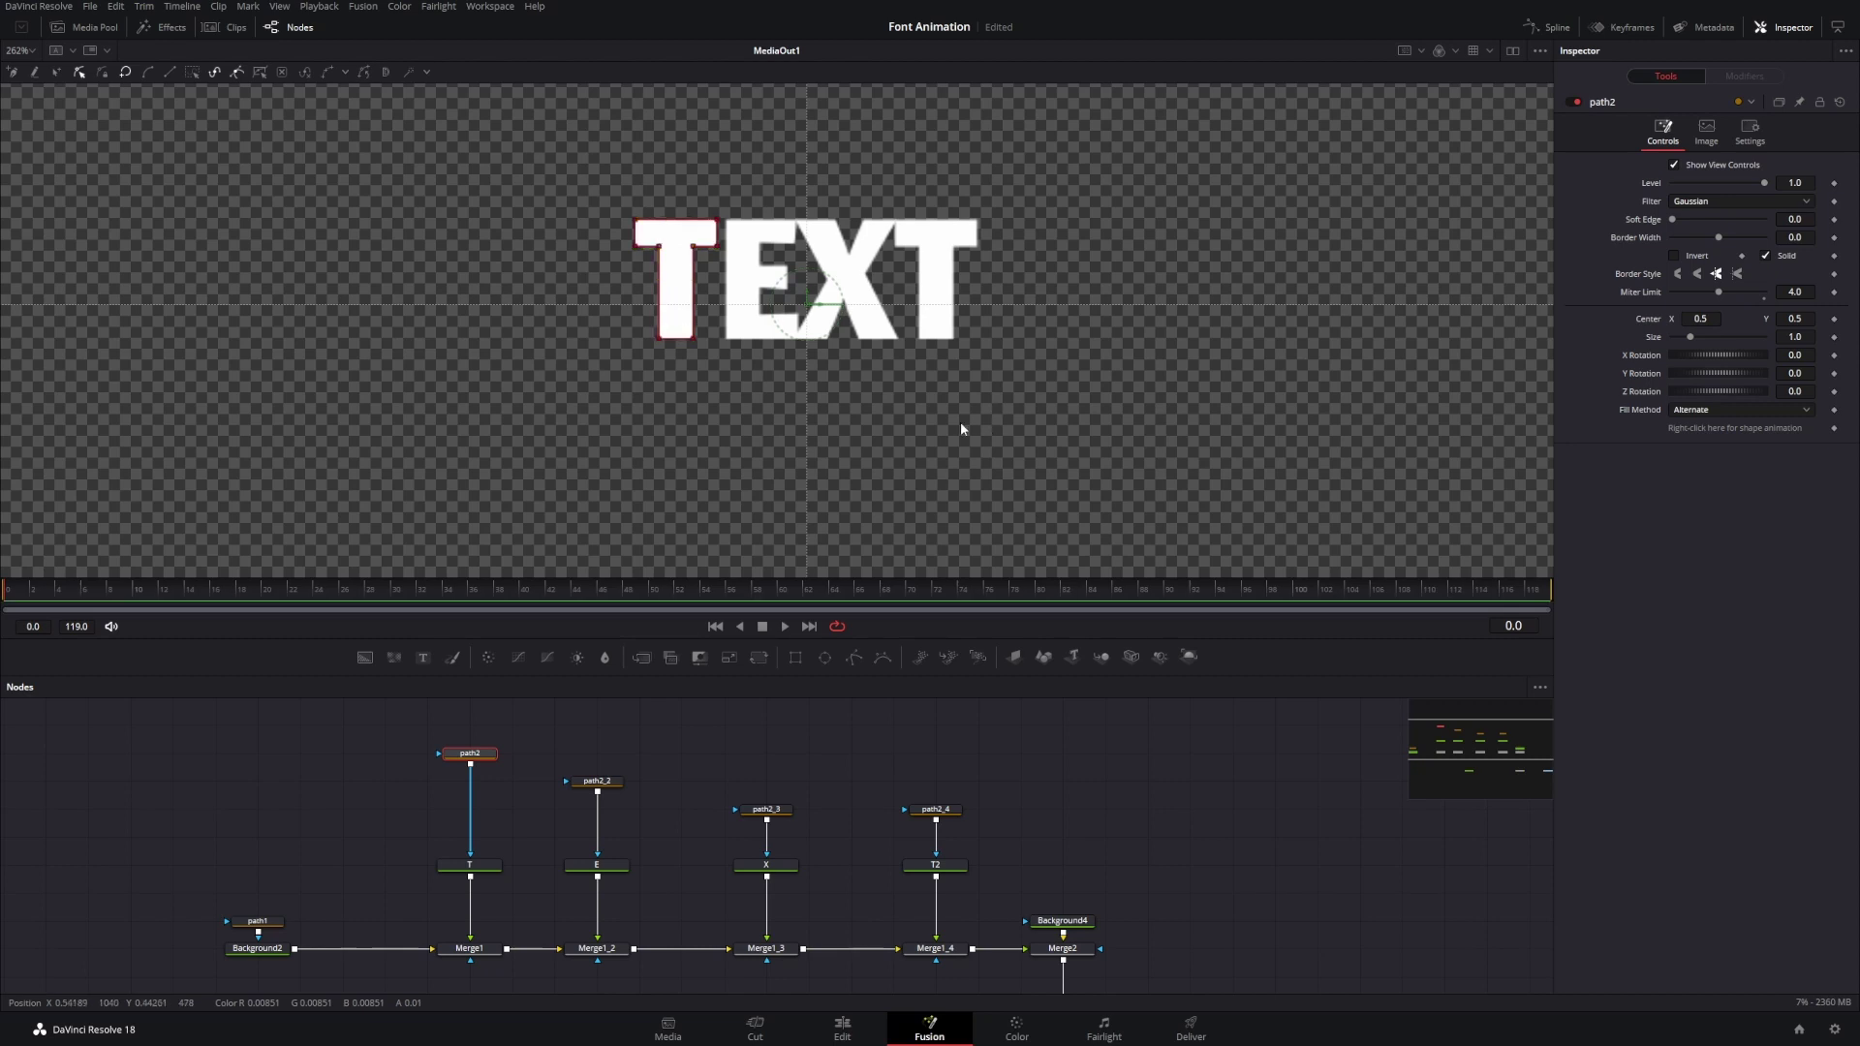
pyautogui.click(892, 712)
# - Select path2, path2_2, path2_3 and path2_4 and nudge all their points up so the word sits just above the horizontal centre line
pyautogui.scroll(-2, 848, 352)
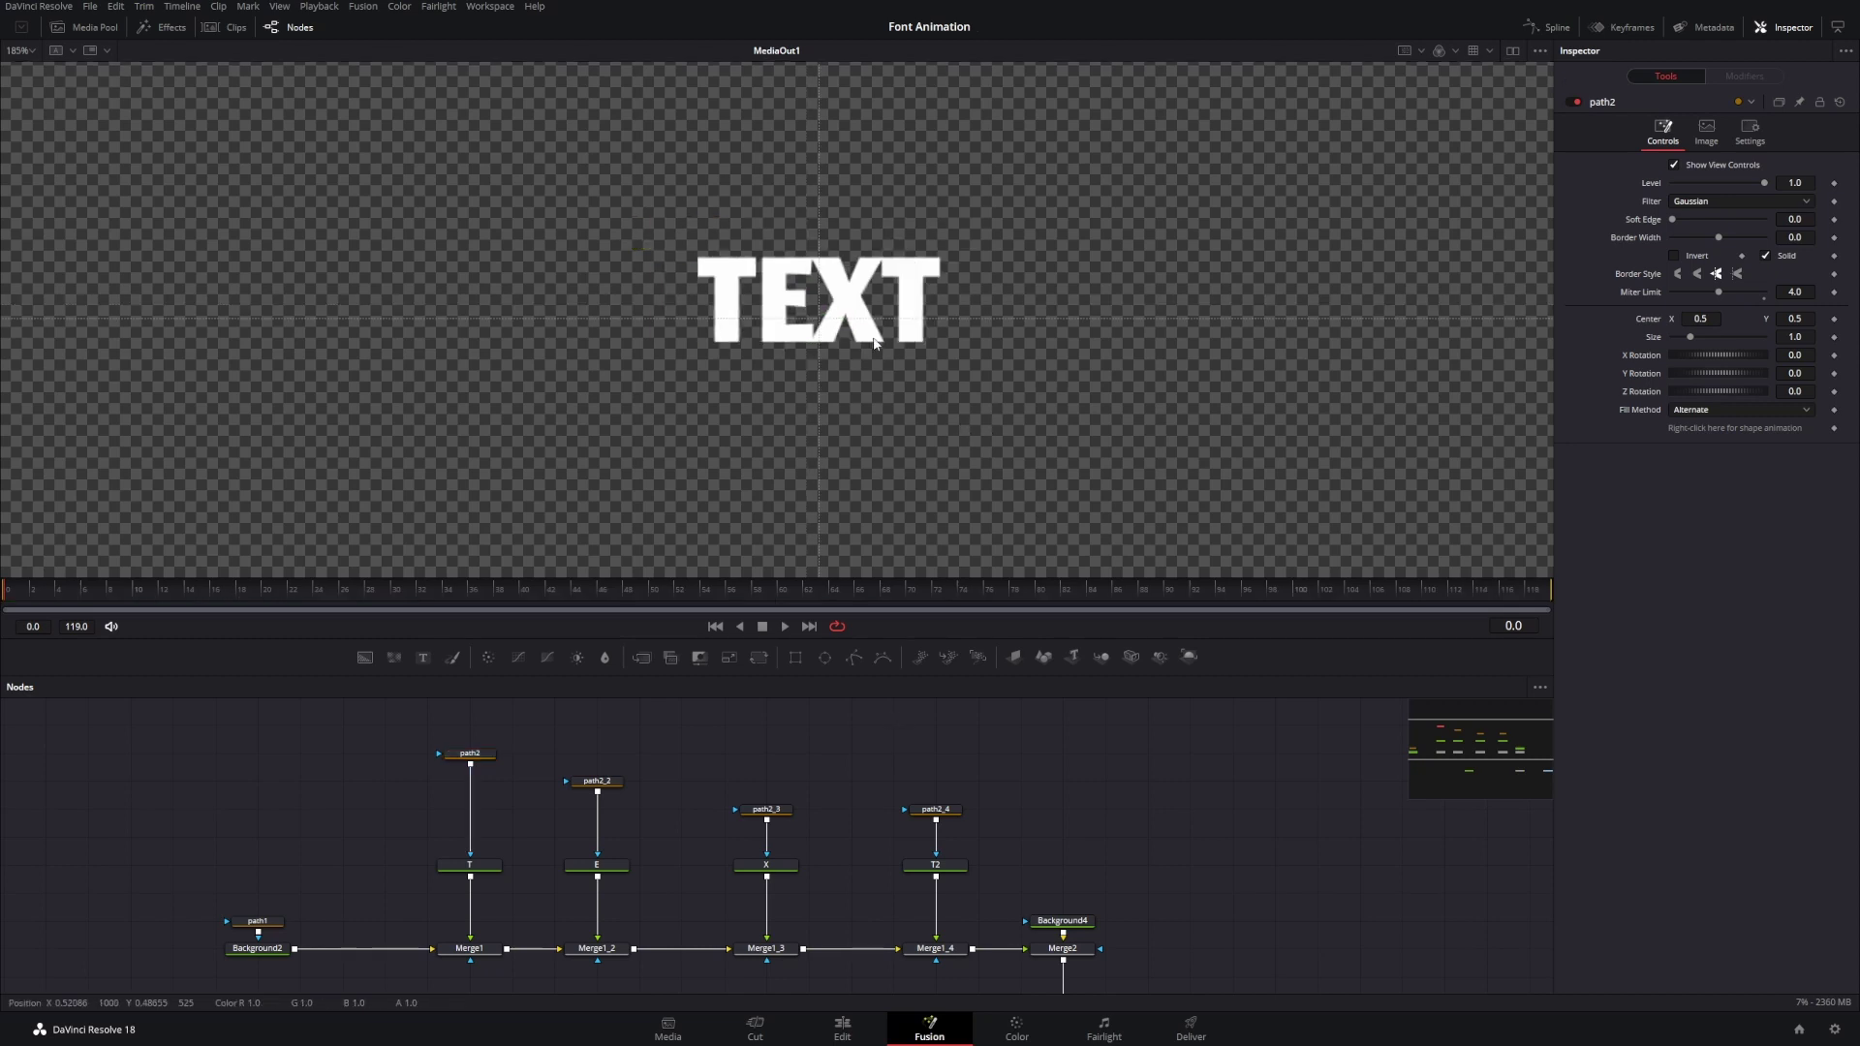
pyautogui.scroll(-5, 874, 342)
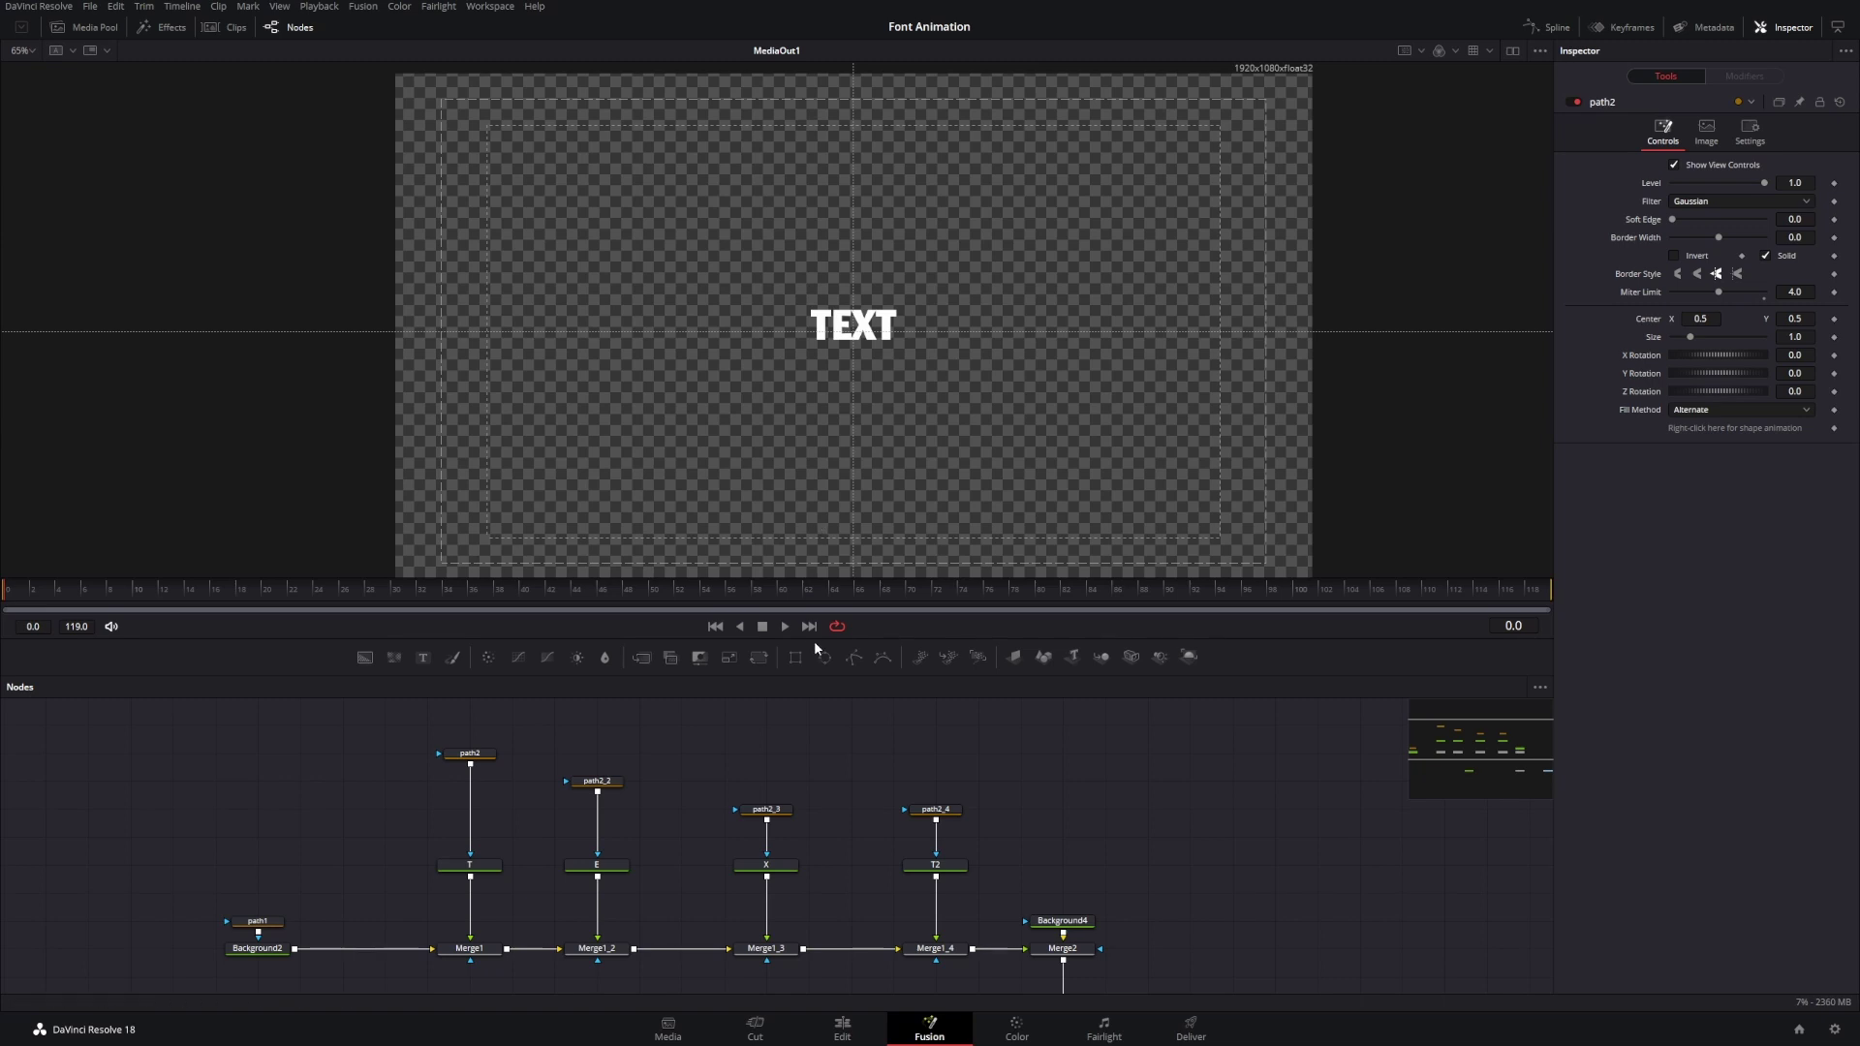
pyautogui.scroll(7, 870, 344)
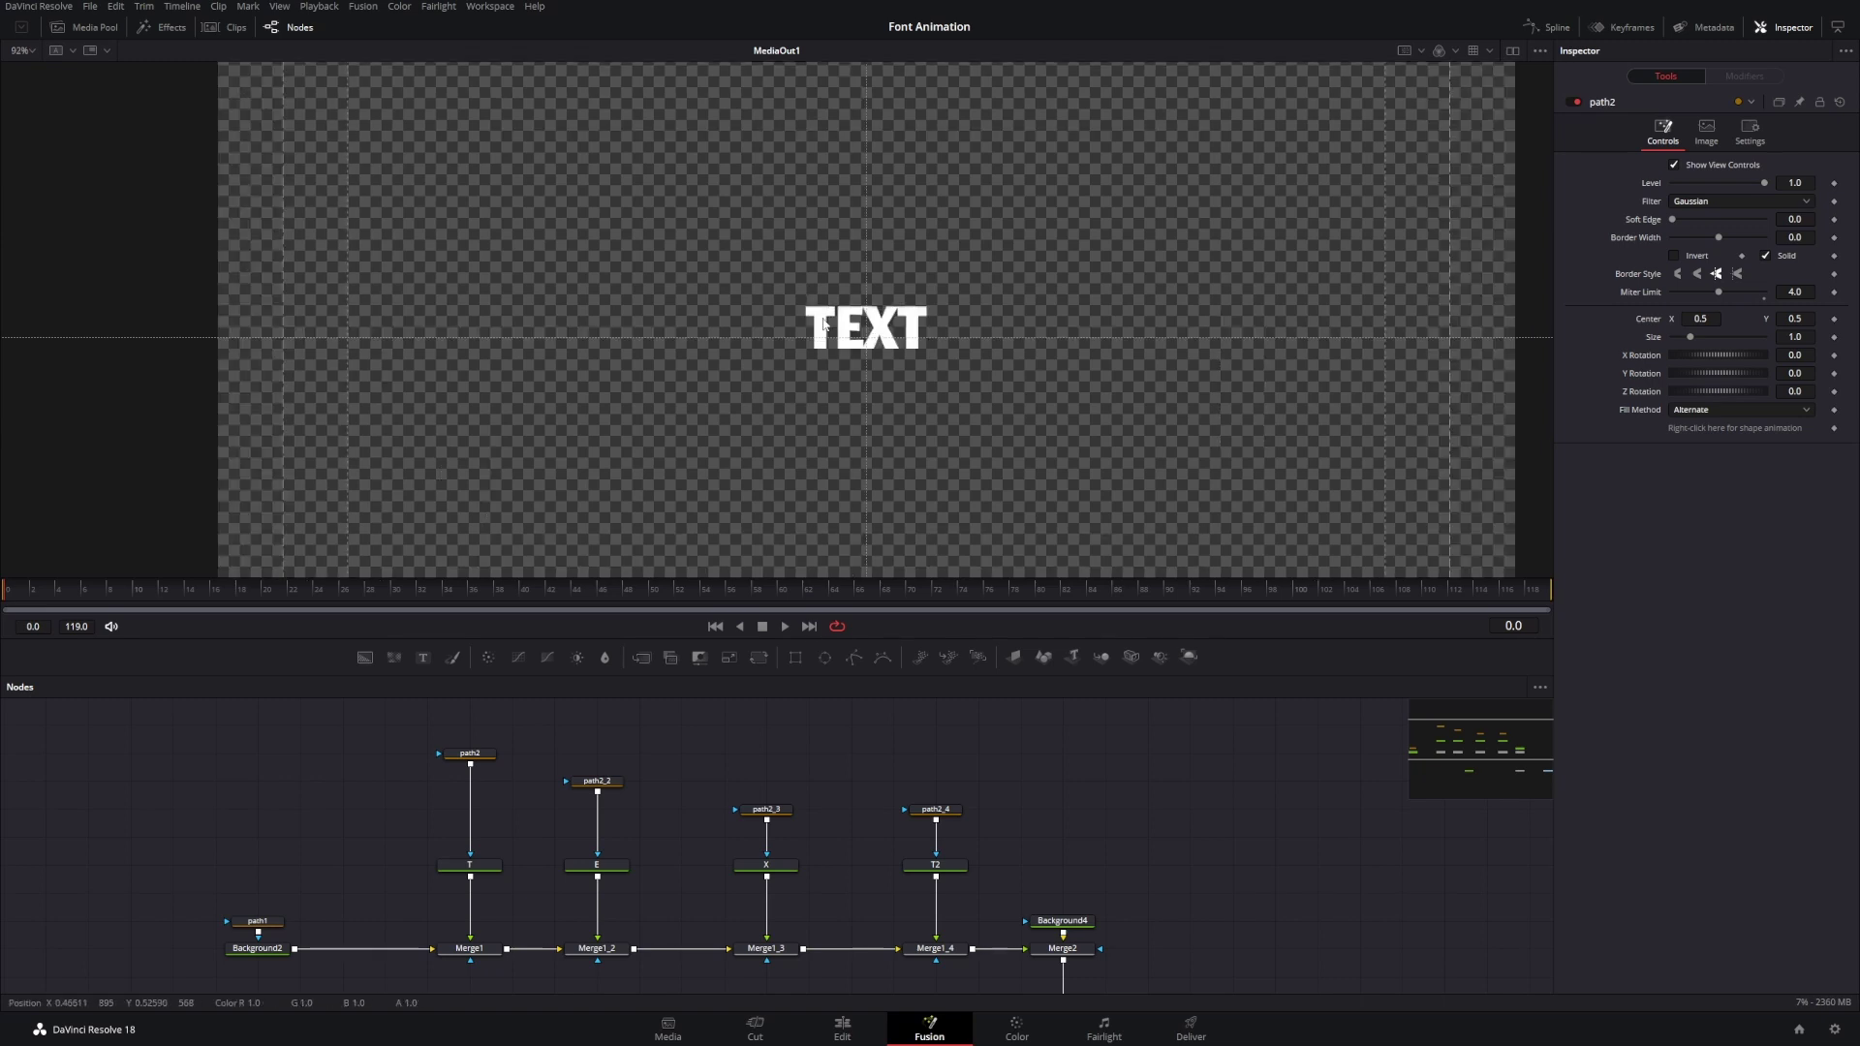
pyautogui.scroll(-4, 914, 365)
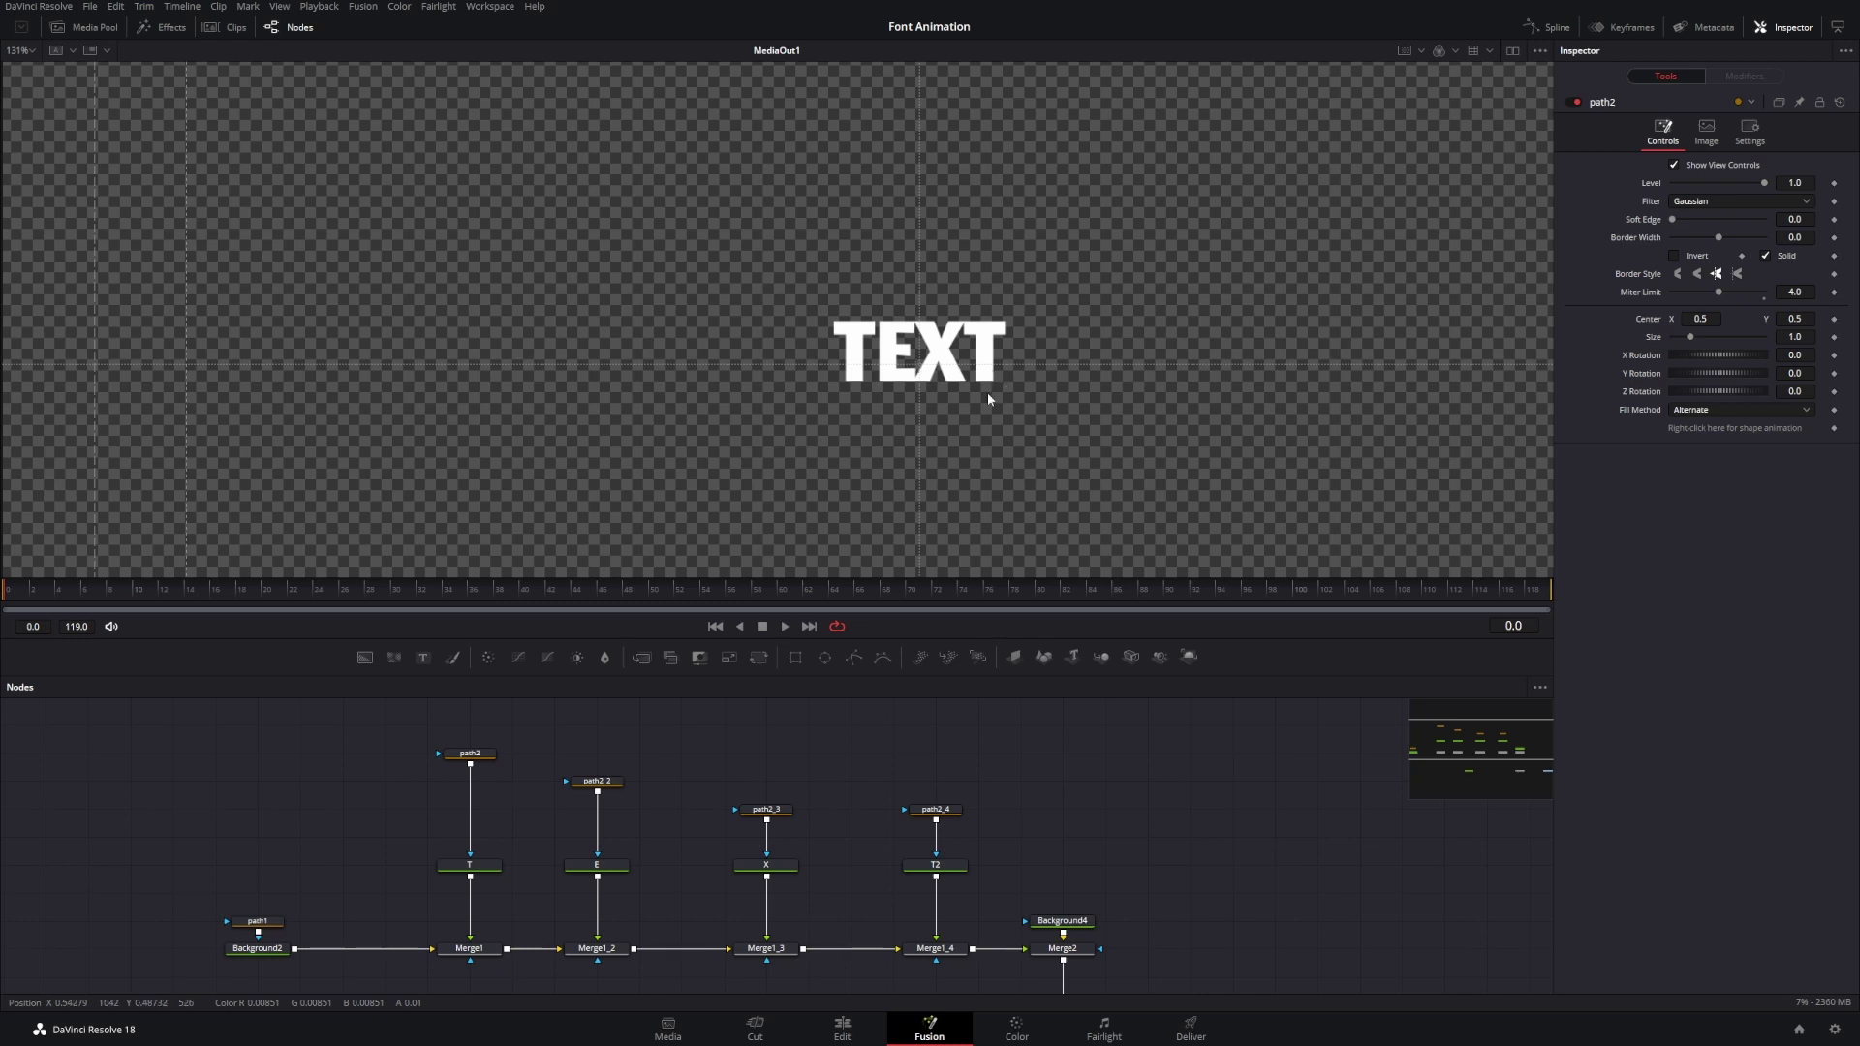
pyautogui.click(480, 751)
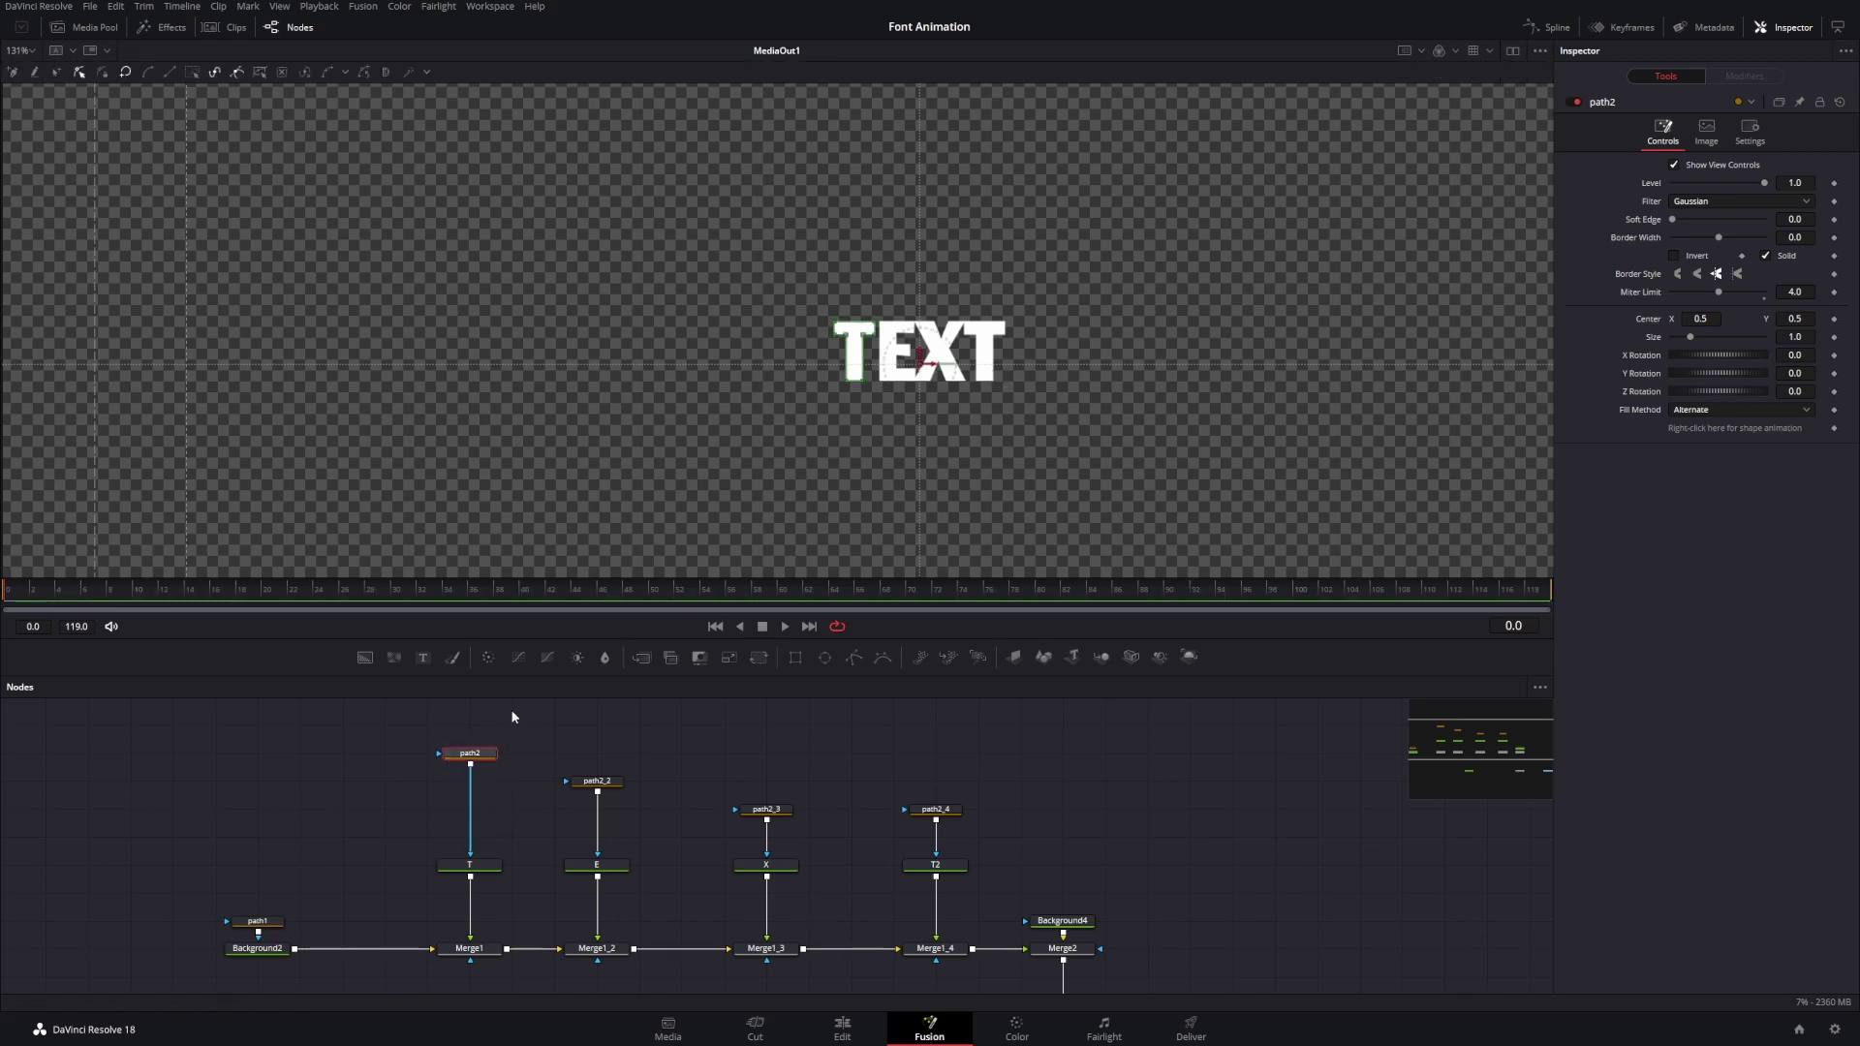
pyautogui.keyDown('ctrl'); pyautogui.click(606, 783); pyautogui.keyUp('ctrl')
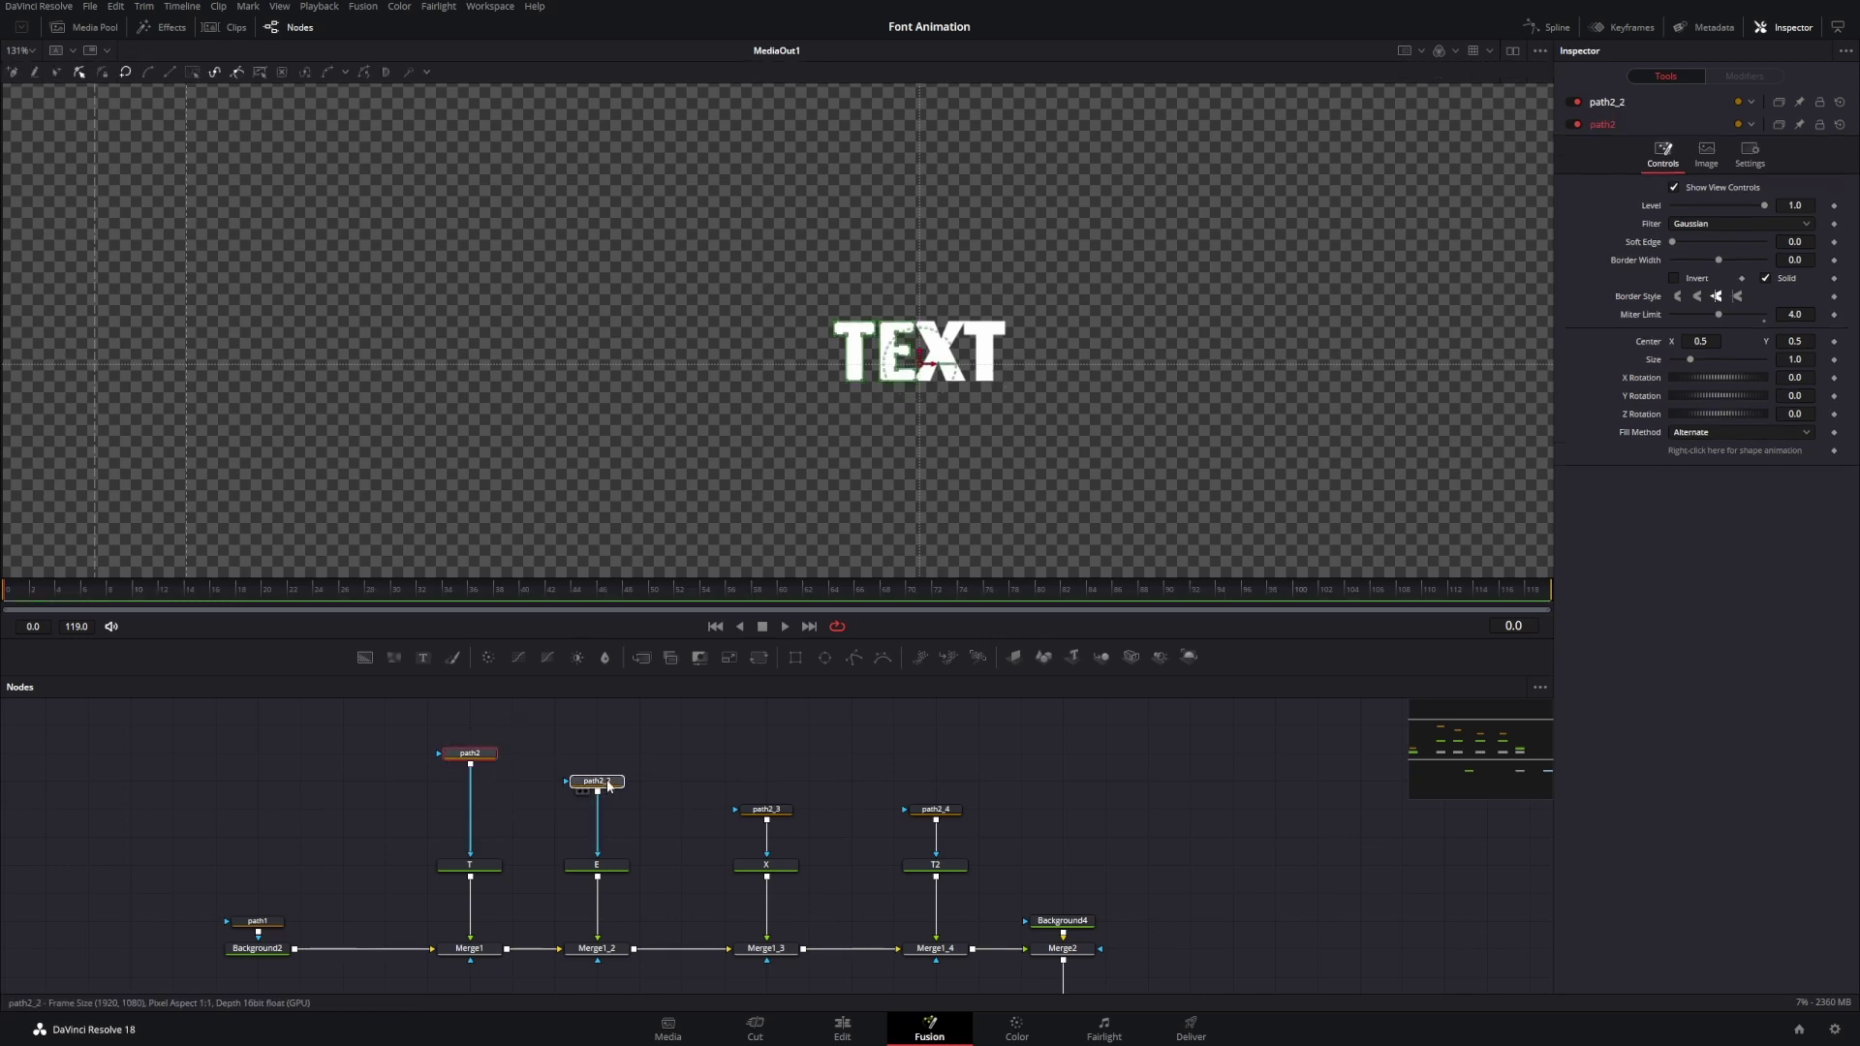
pyautogui.keyDown('ctrl'); pyautogui.click(773, 812); pyautogui.keyUp('ctrl')
pyautogui.keyDown('ctrl'); pyautogui.click(954, 809); pyautogui.keyUp('ctrl')
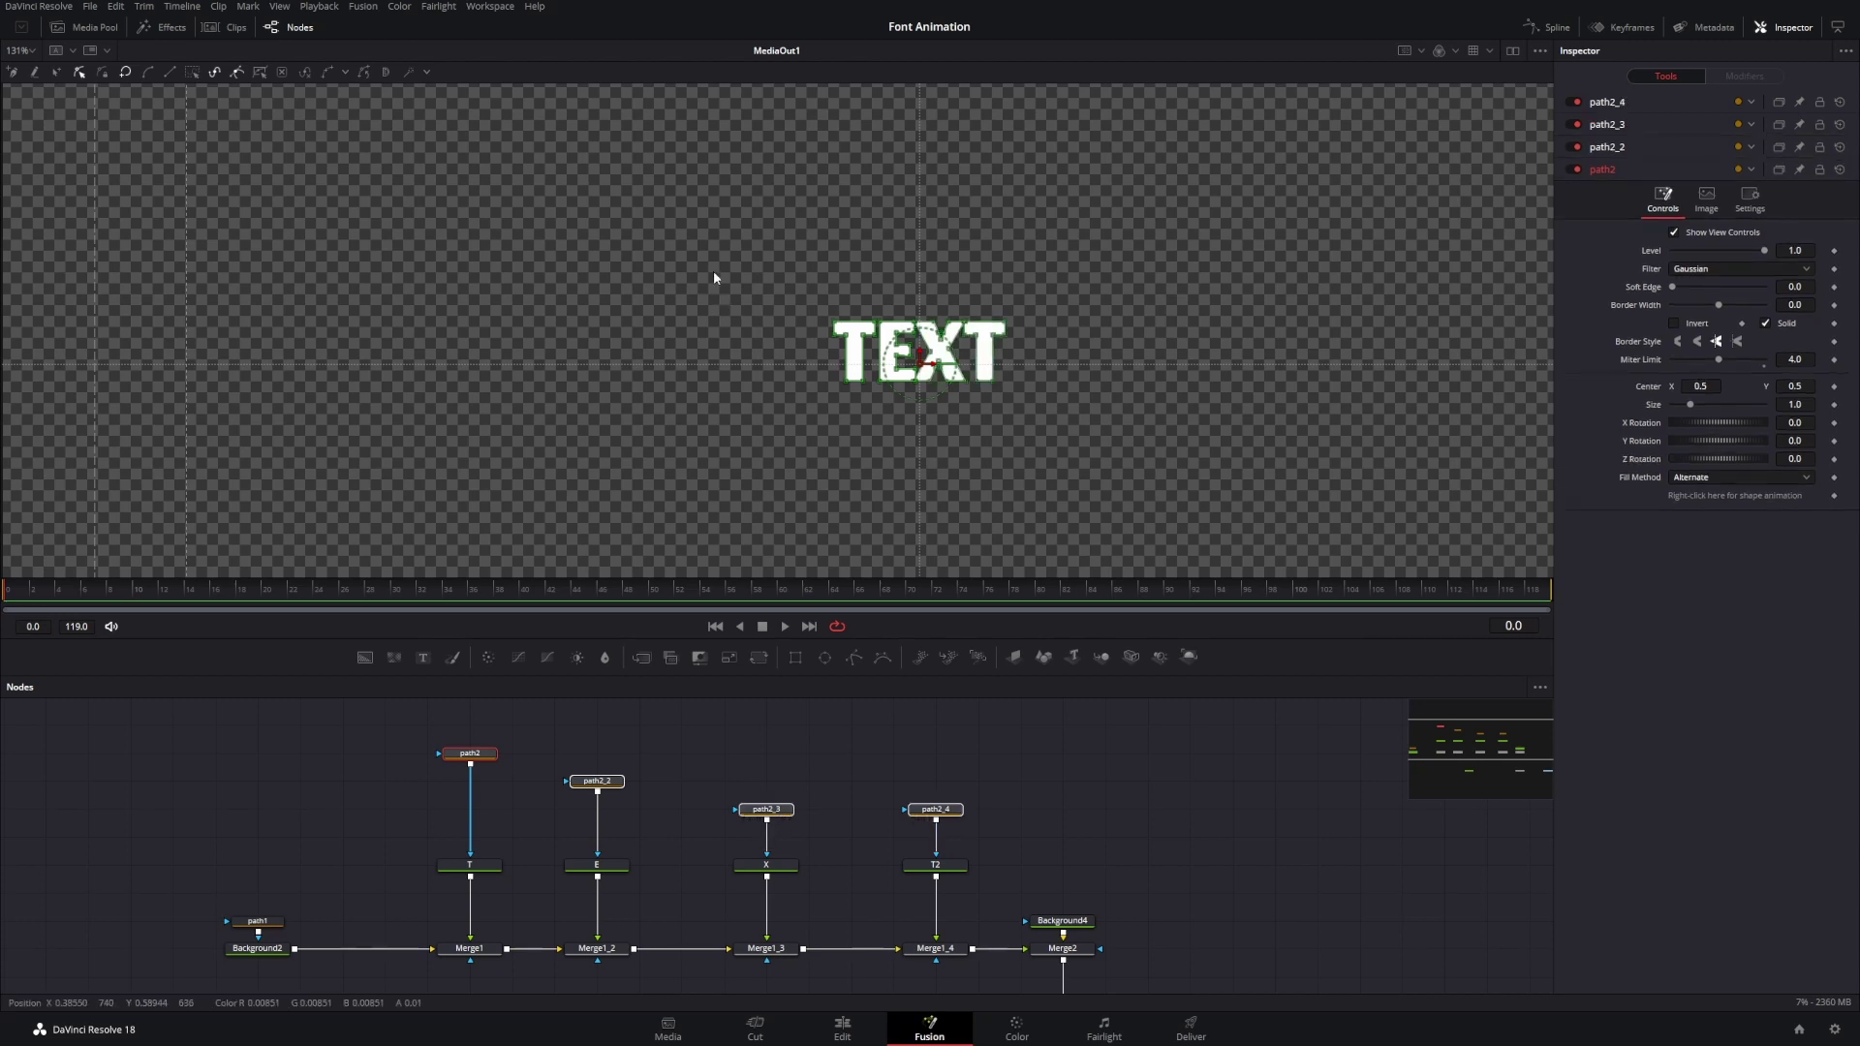
pyautogui.press('Up')
pyautogui.press('Up')
pyautogui.press('Up')
pyautogui.press('Up')
pyautogui.press('Up')
pyautogui.press('Up')
pyautogui.press('Up')
pyautogui.press('Up')
pyautogui.press('Up')
pyautogui.press('Up')
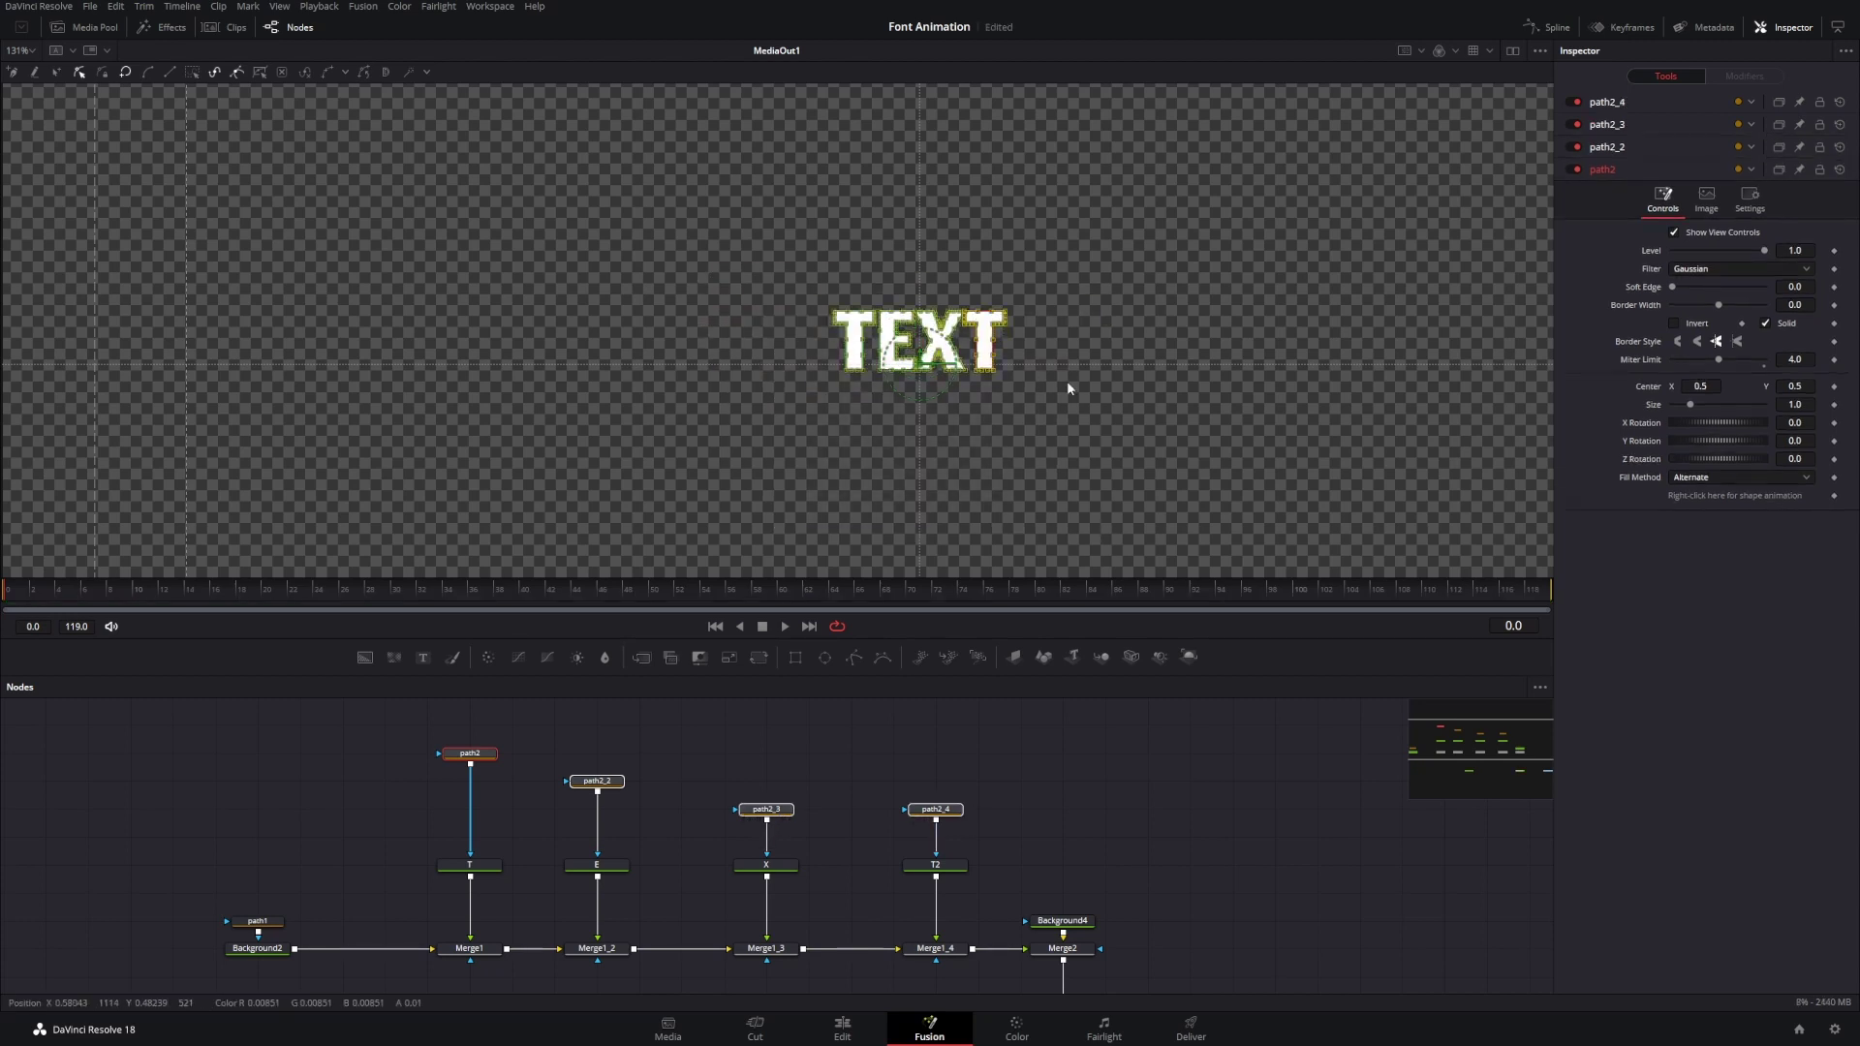
pyautogui.scroll(5, 978, 387)
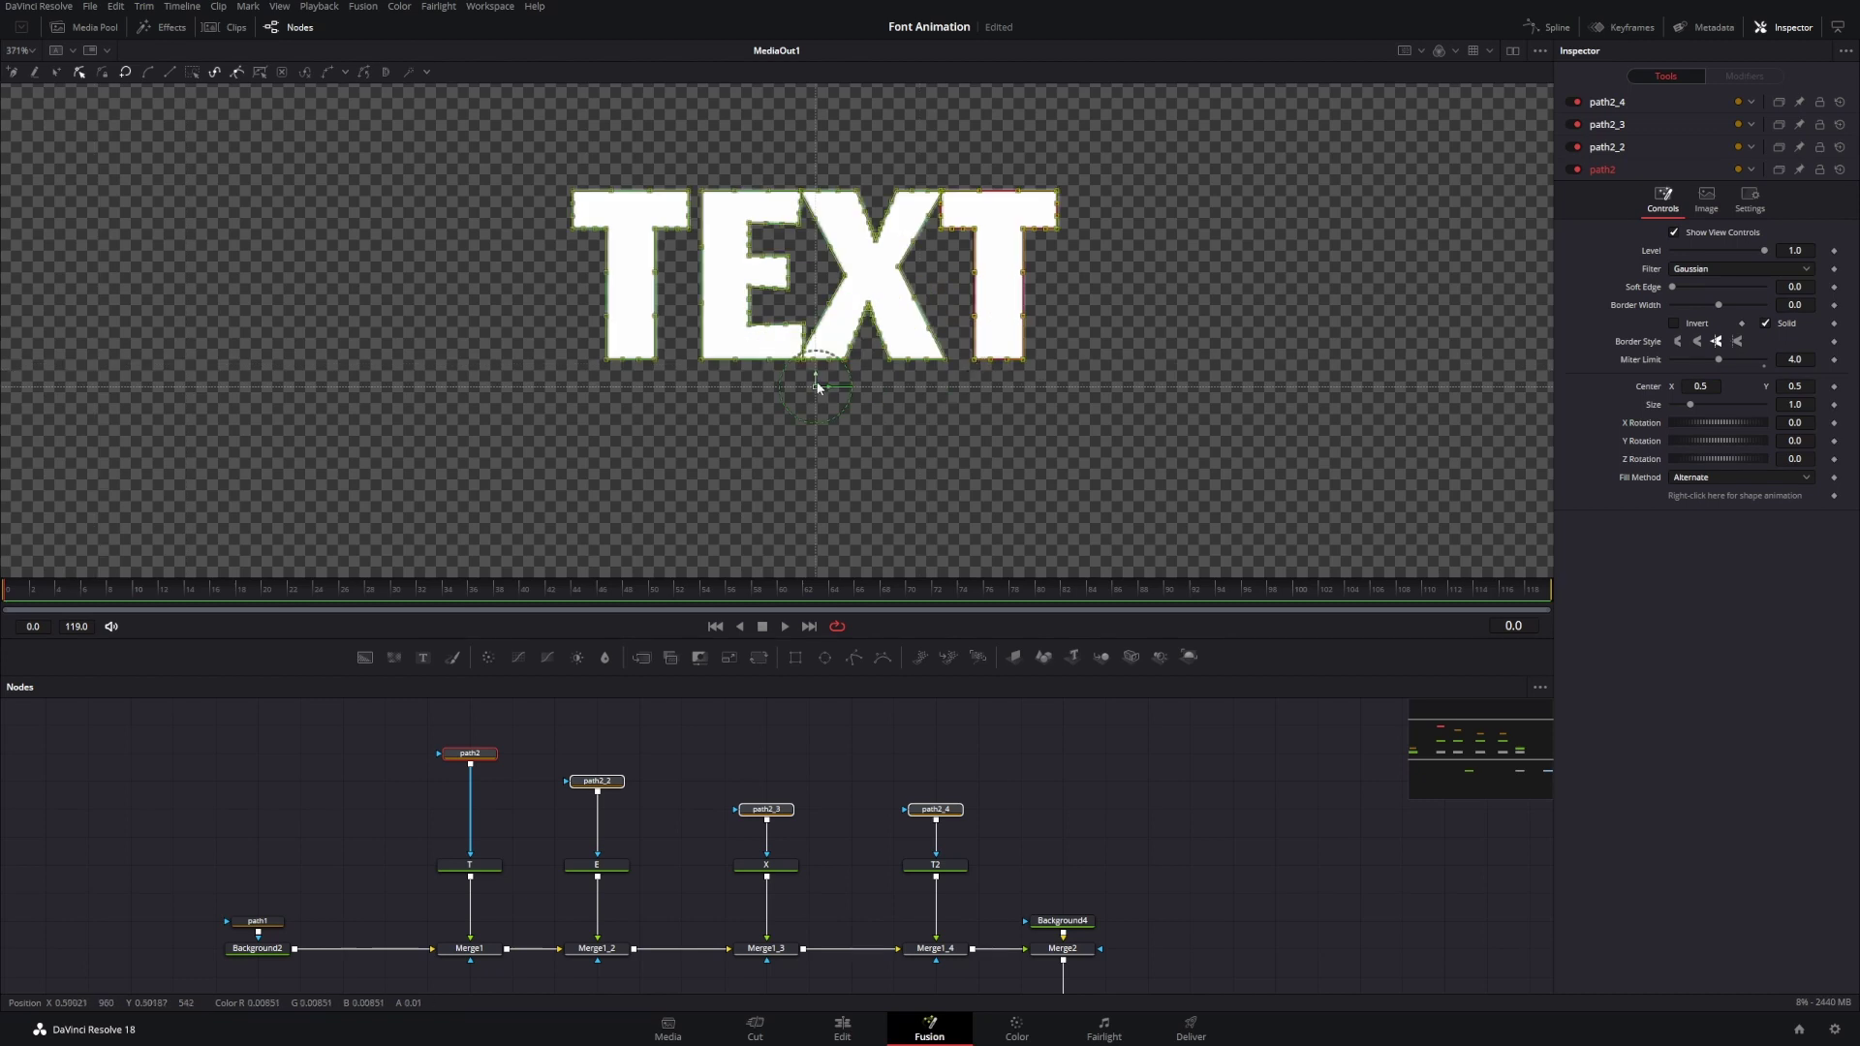
pyautogui.scroll(-6, 816, 388)
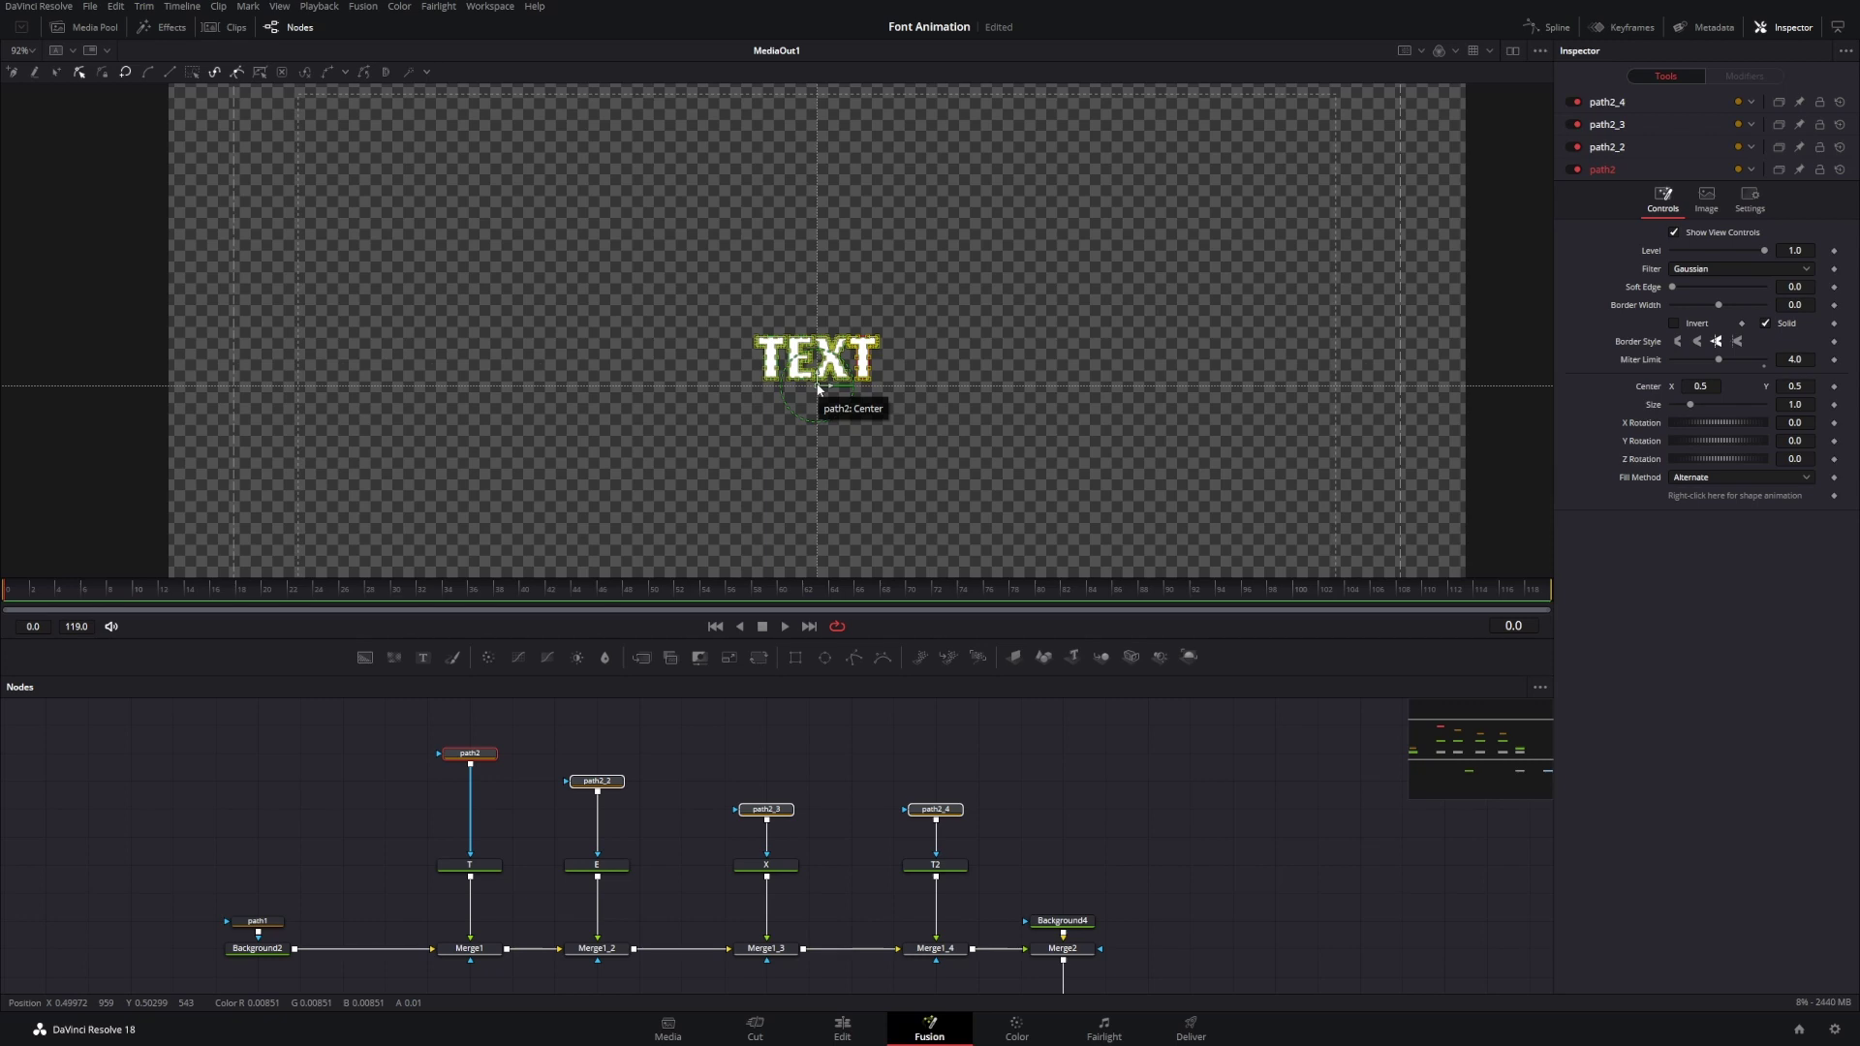
pyautogui.scroll(4, 817, 388)
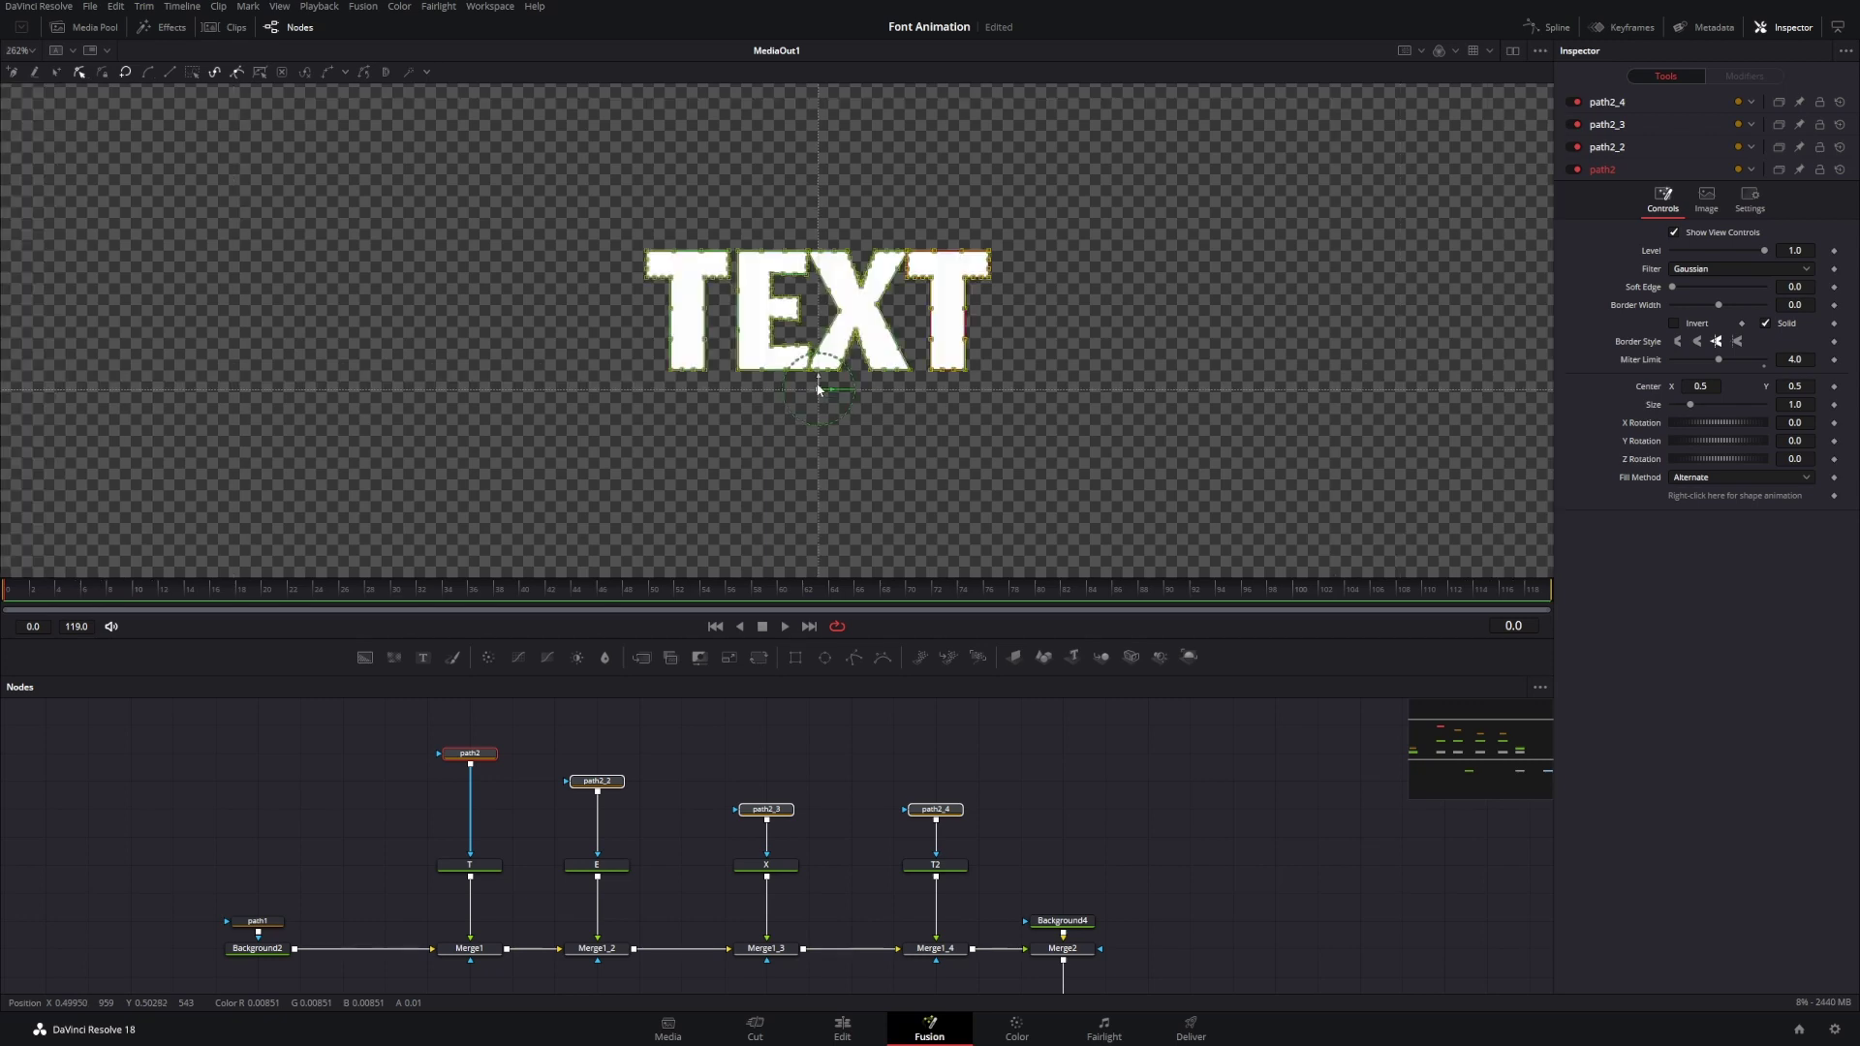
pyautogui.click(836, 722)
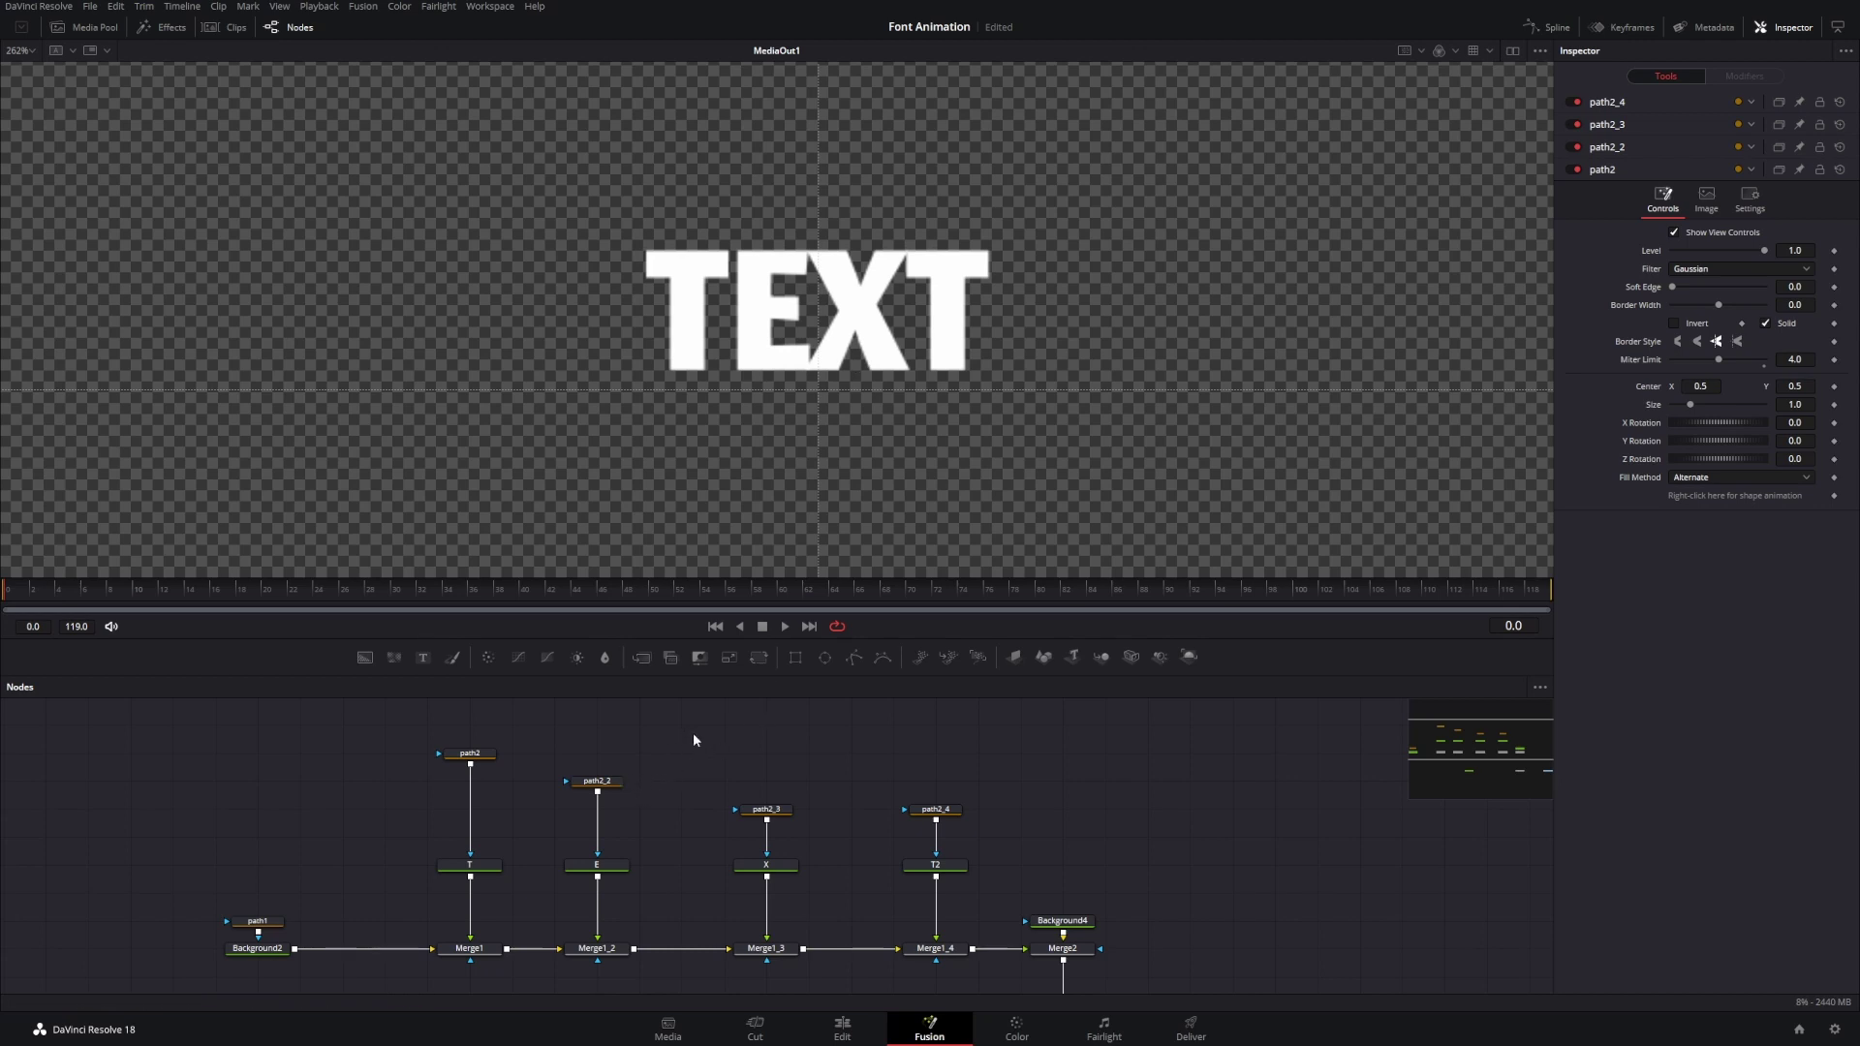
# - Move the path2, T and Merge1 branch left so the letter branches are evenly spaced
pyautogui.click(469, 865)
pyautogui.moveTo(376, 725); pyautogui.dragTo(487, 951)
pyautogui.moveTo(480, 948); pyautogui.dragTo(437, 948)
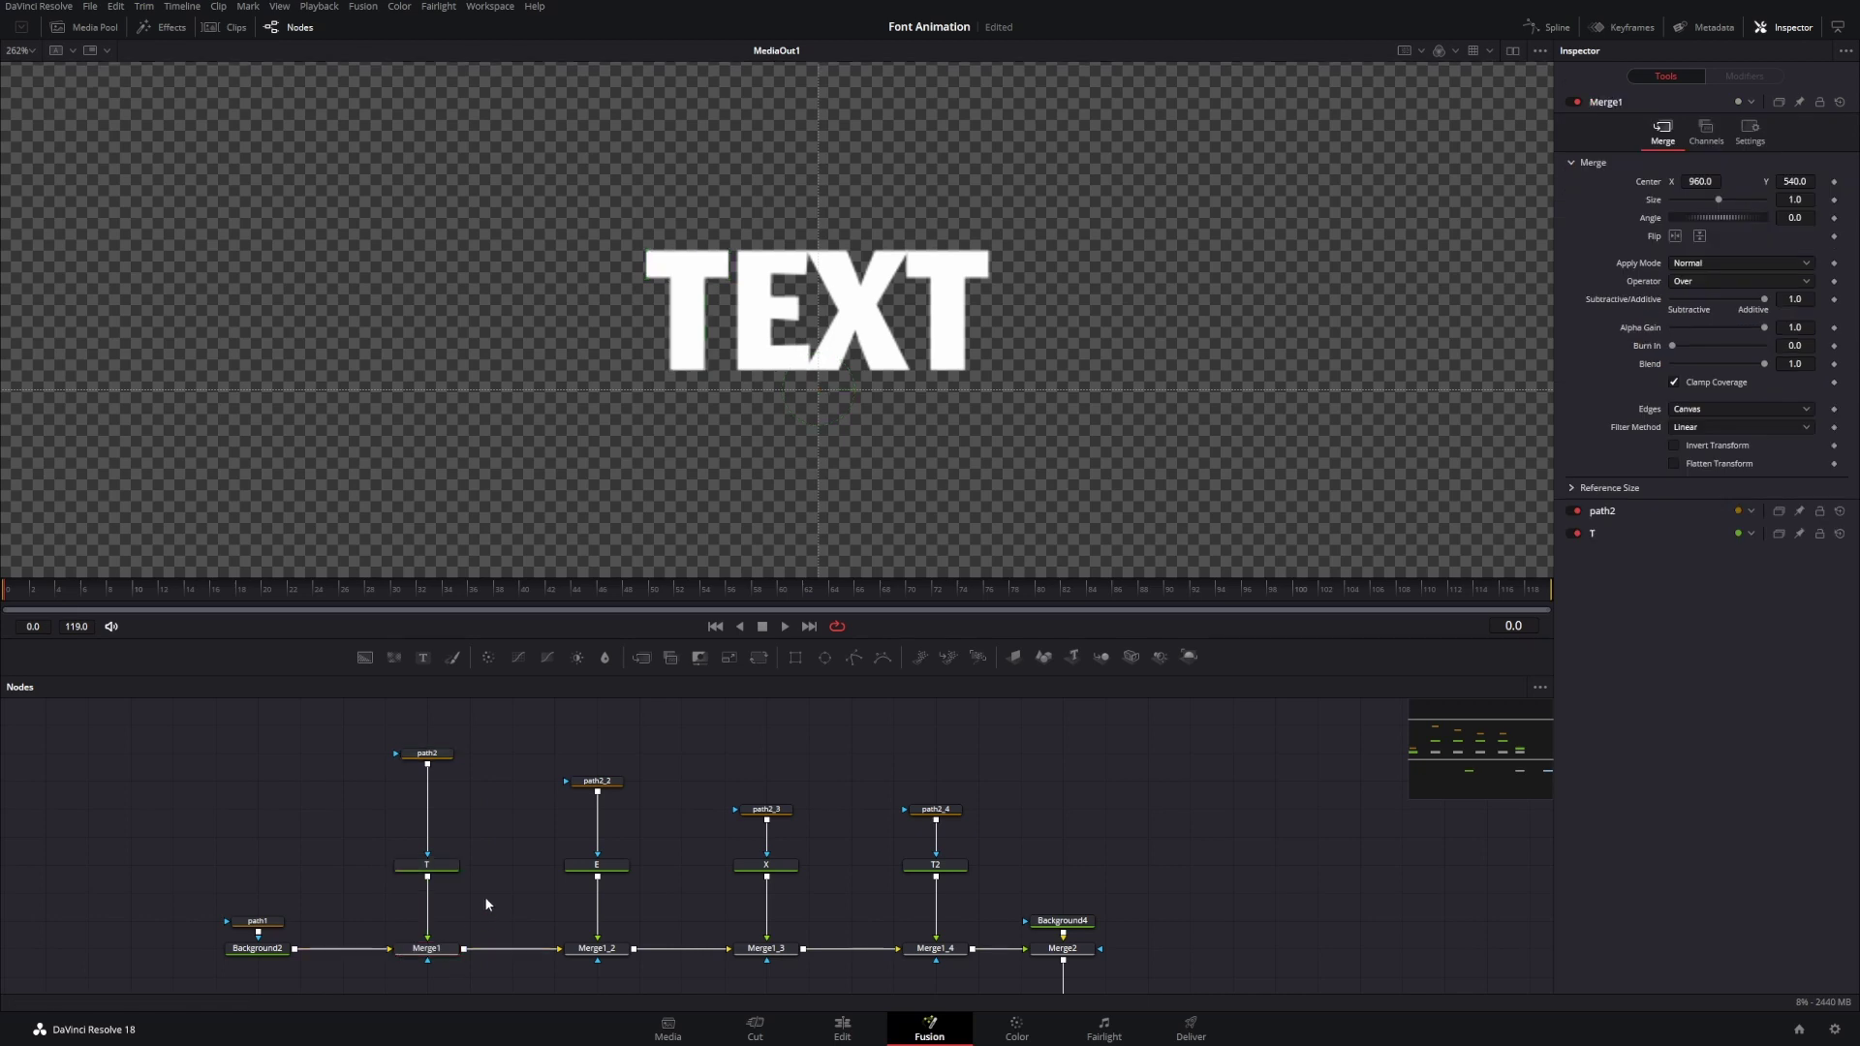
# - Duplicate the path2 and T nodes and place the copy beside the original T branch, level with it
pyautogui.moveTo(398, 795); pyautogui.dragTo(449, 878)
pyautogui.hotkey('ctrl', 'c')
pyautogui.click(362, 822)
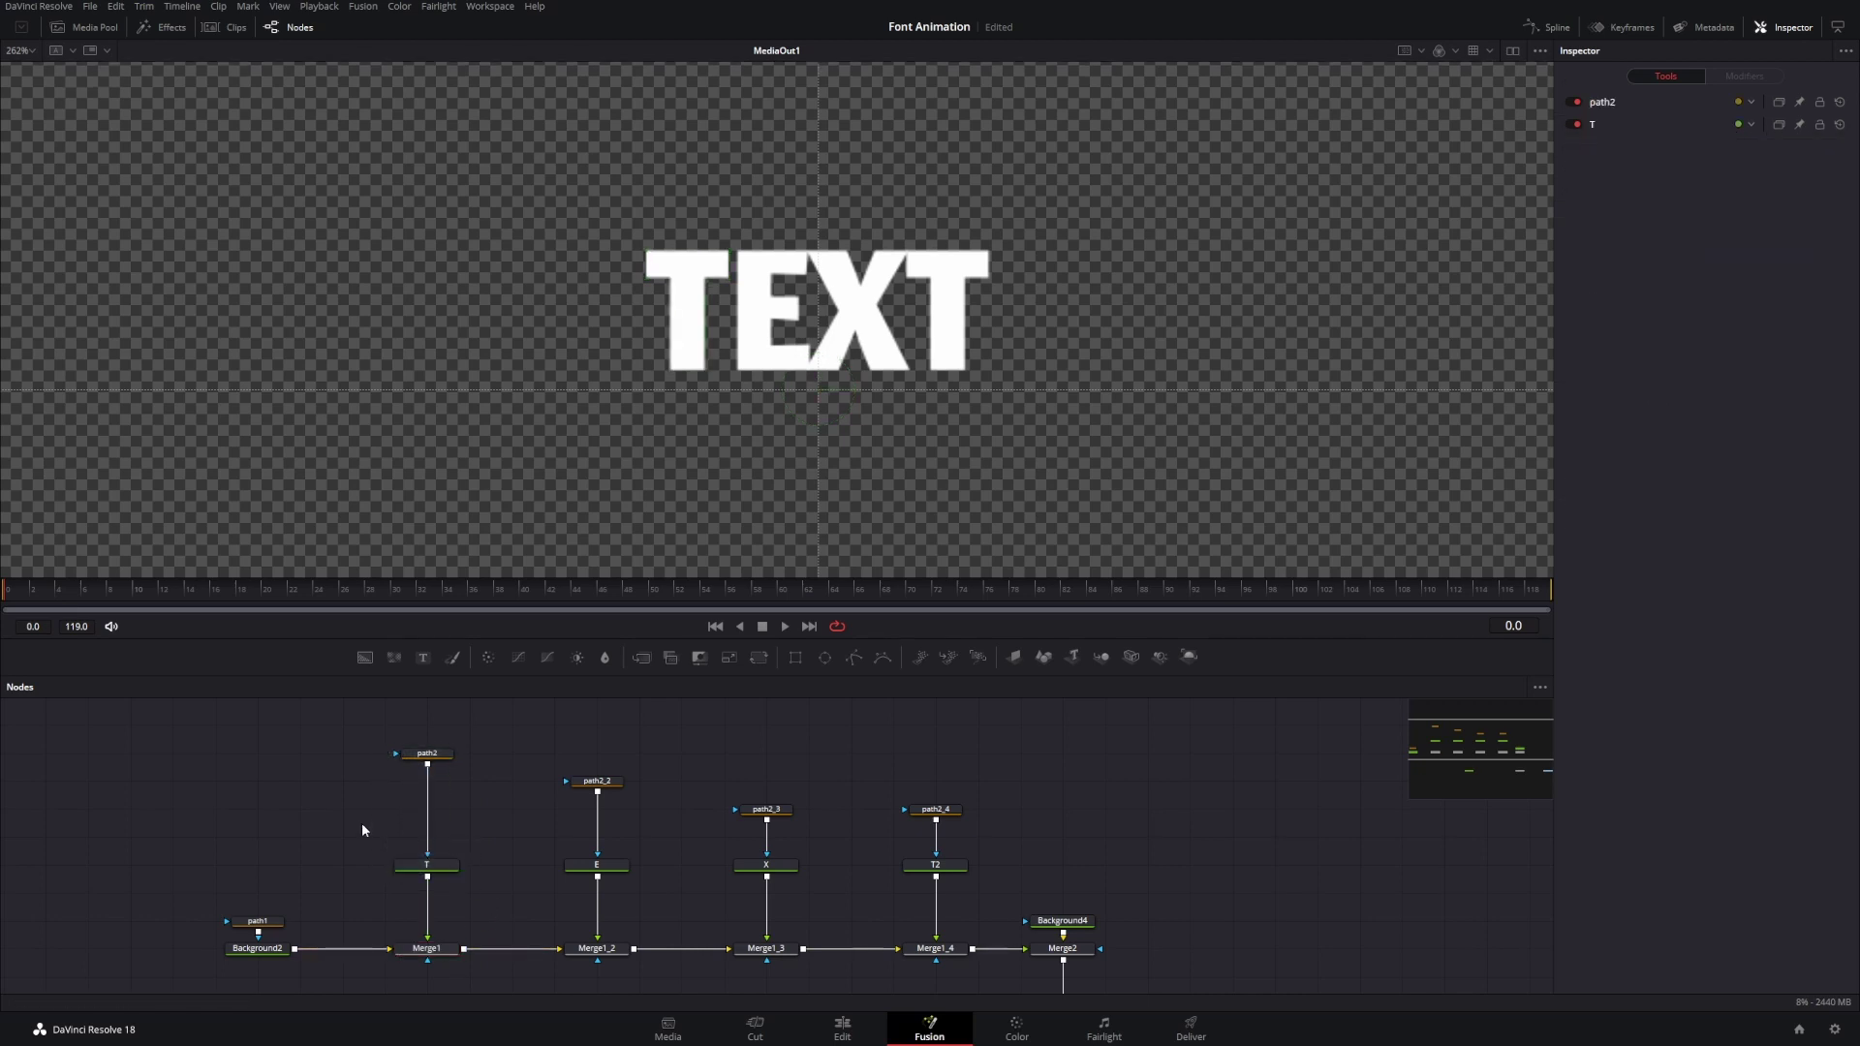
pyautogui.hotkey('ctrl', 'v')
pyautogui.moveTo(341, 950); pyautogui.dragTo(341, 869)
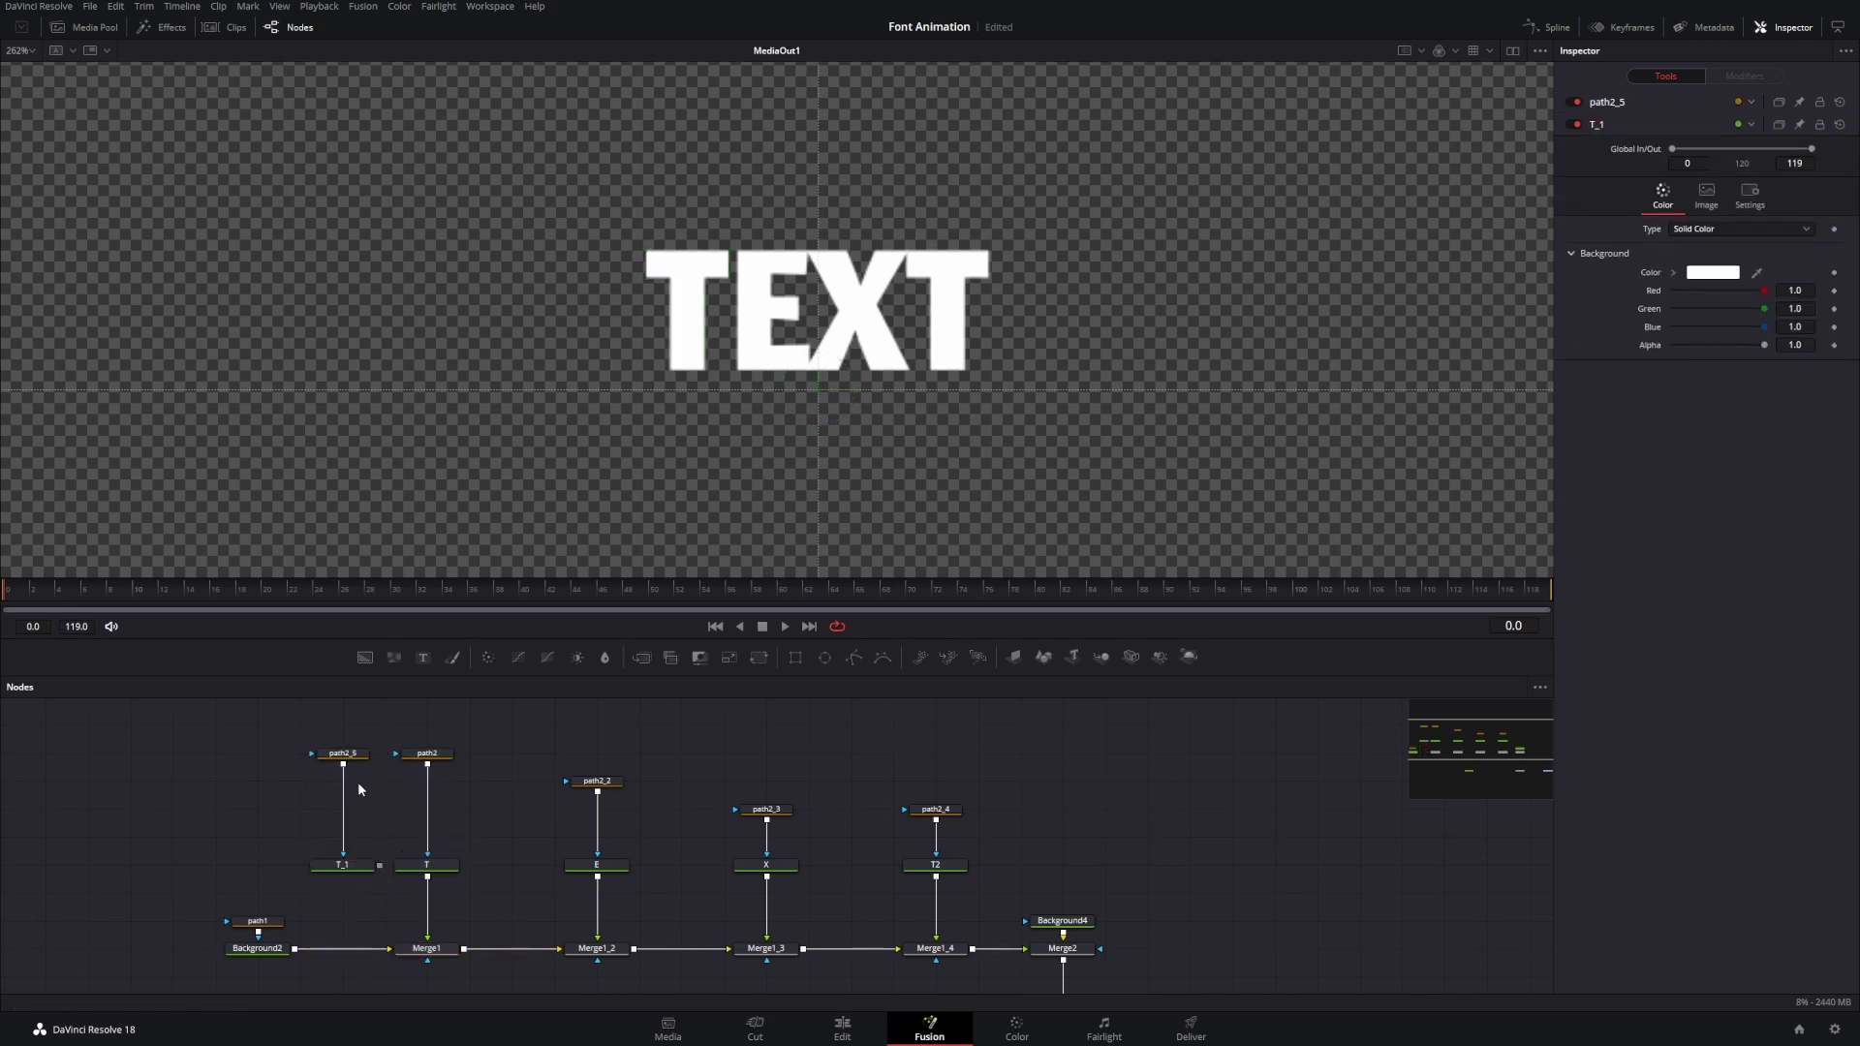
# - Move the T, T_1, E, X and T2 nodes with their masks up, leaving room above the merge row
pyautogui.moveTo(352, 763); pyautogui.dragTo(432, 813)
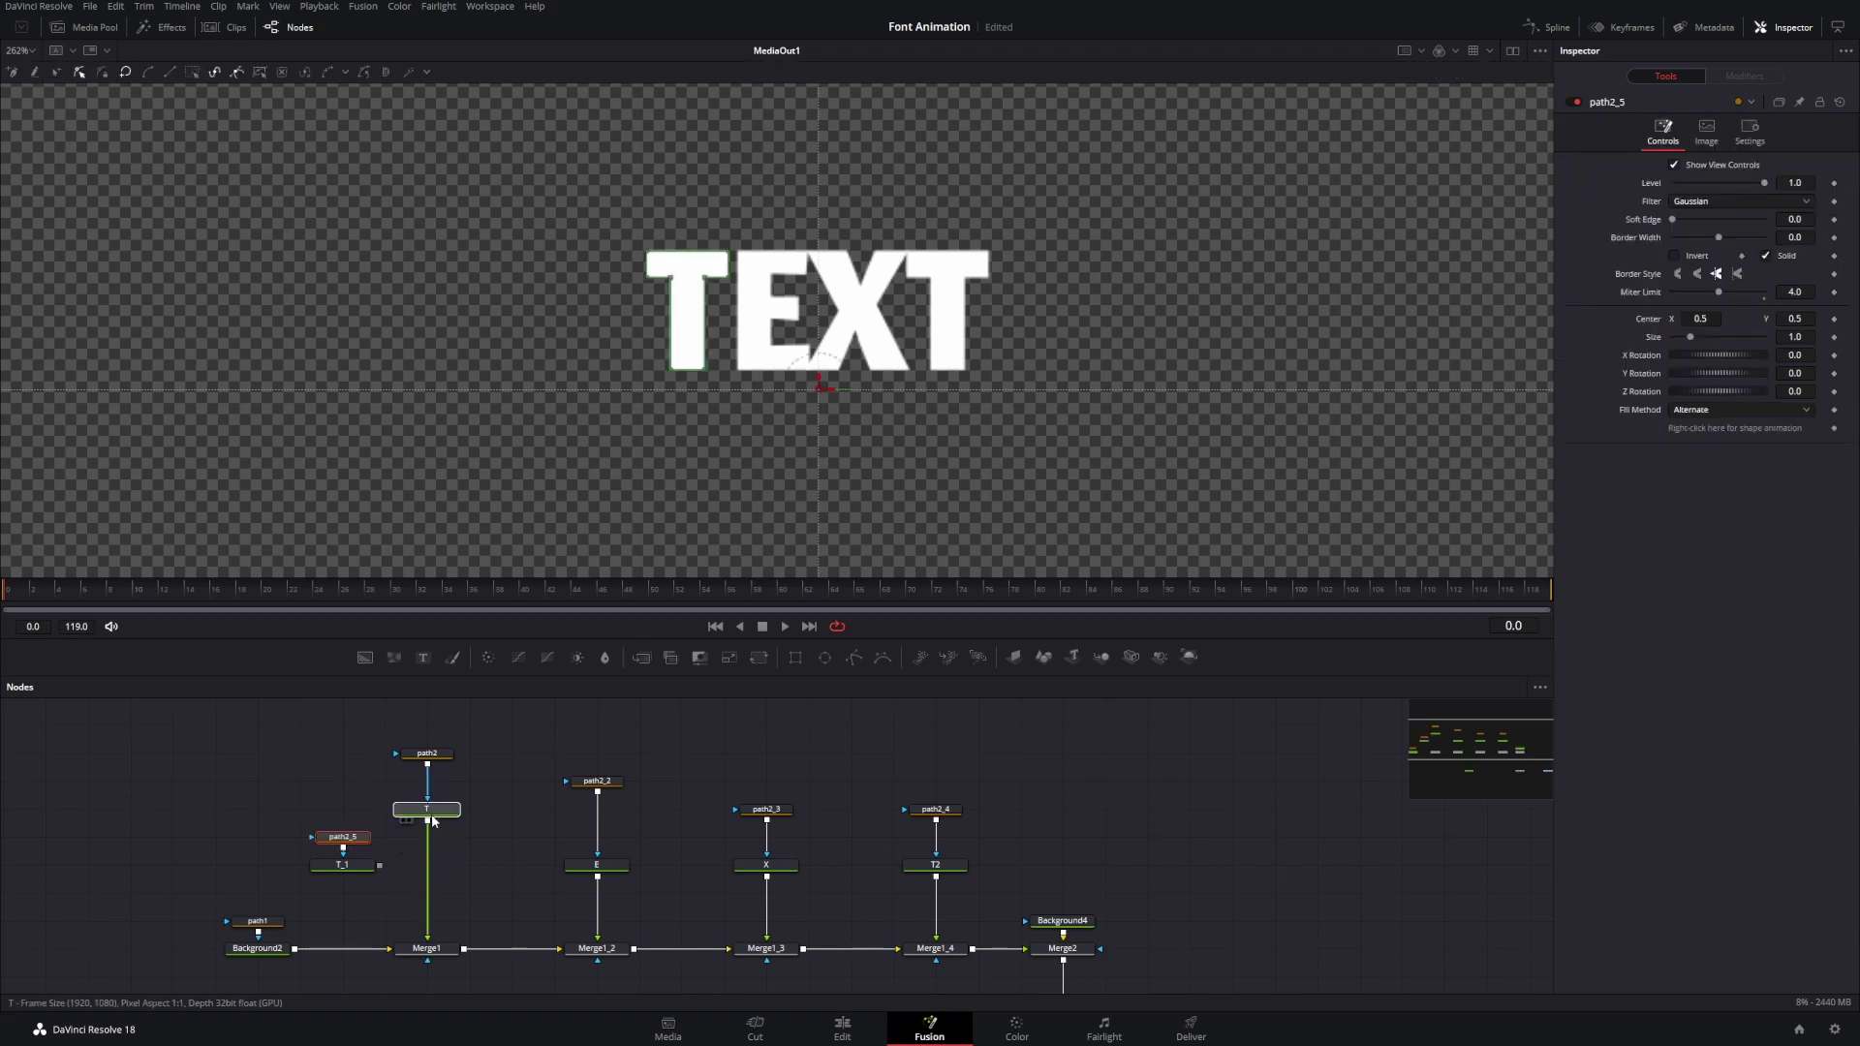
pyautogui.moveTo(345, 864); pyautogui.dragTo(343, 810)
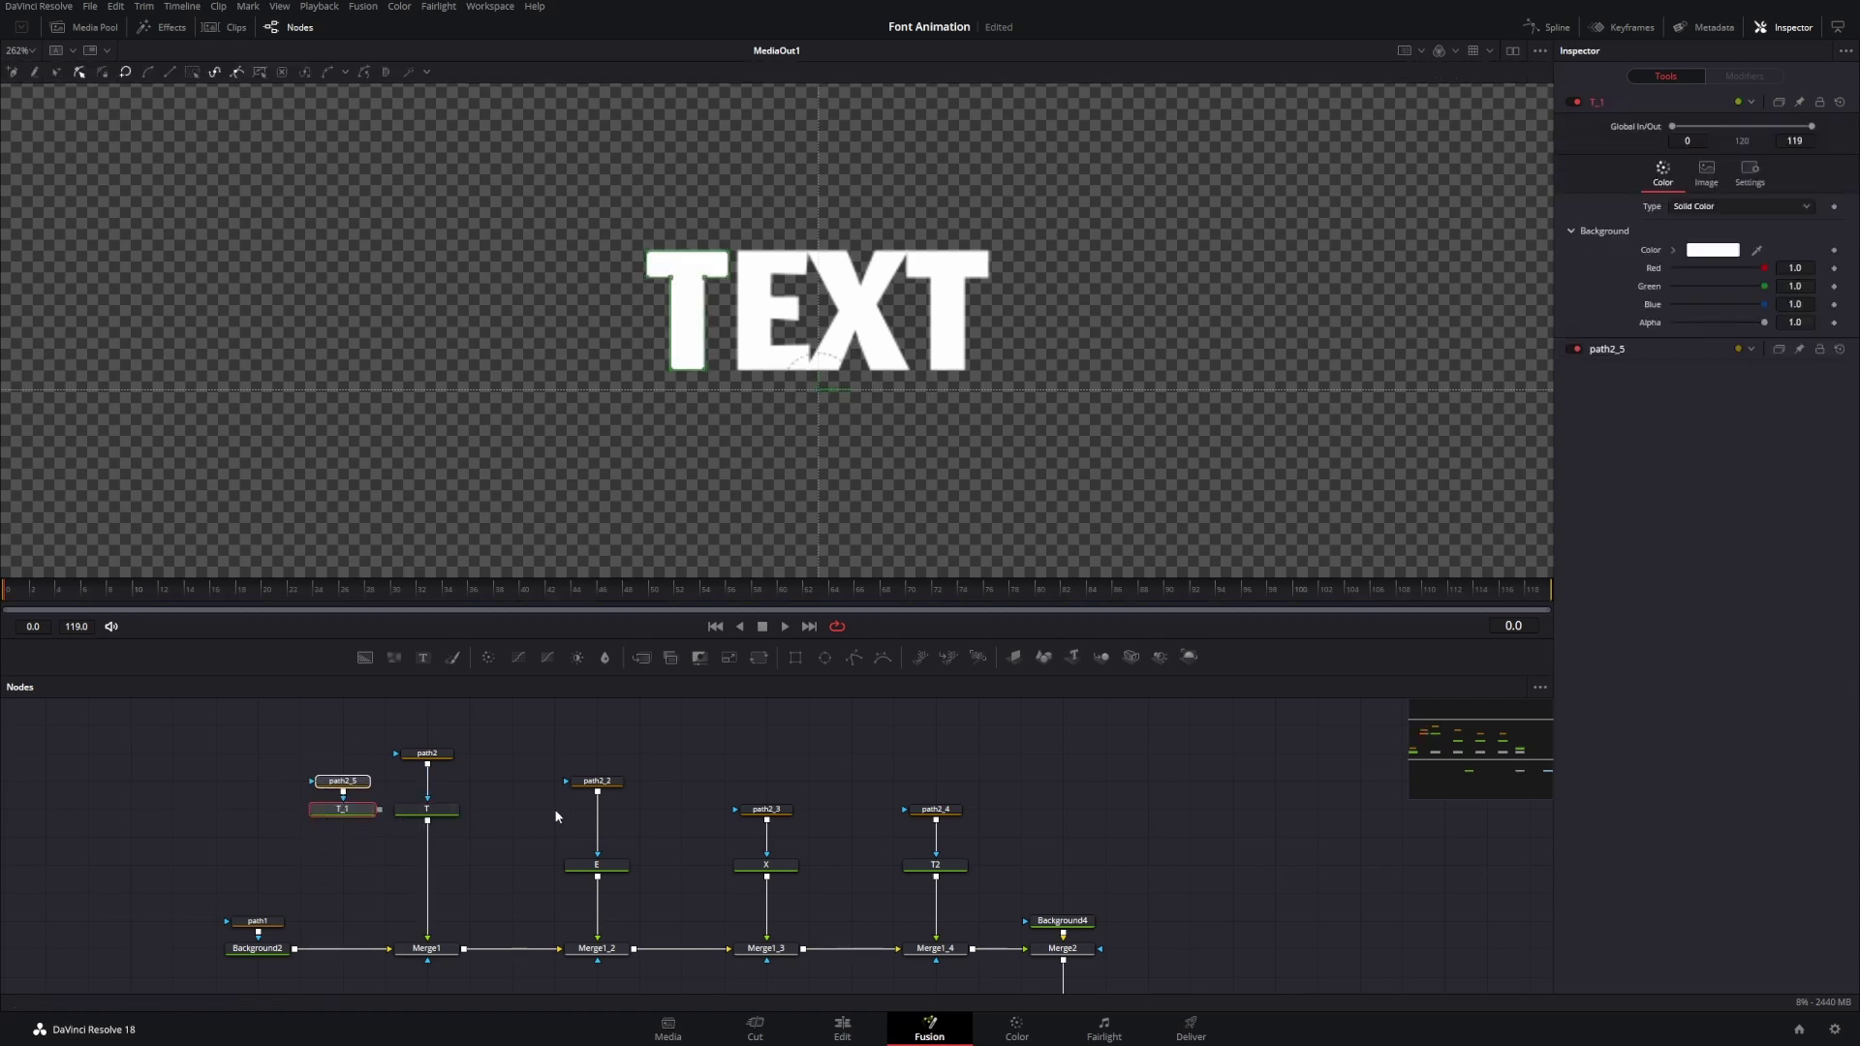
pyautogui.click(555, 814)
pyautogui.moveTo(534, 755); pyautogui.dragTo(612, 812)
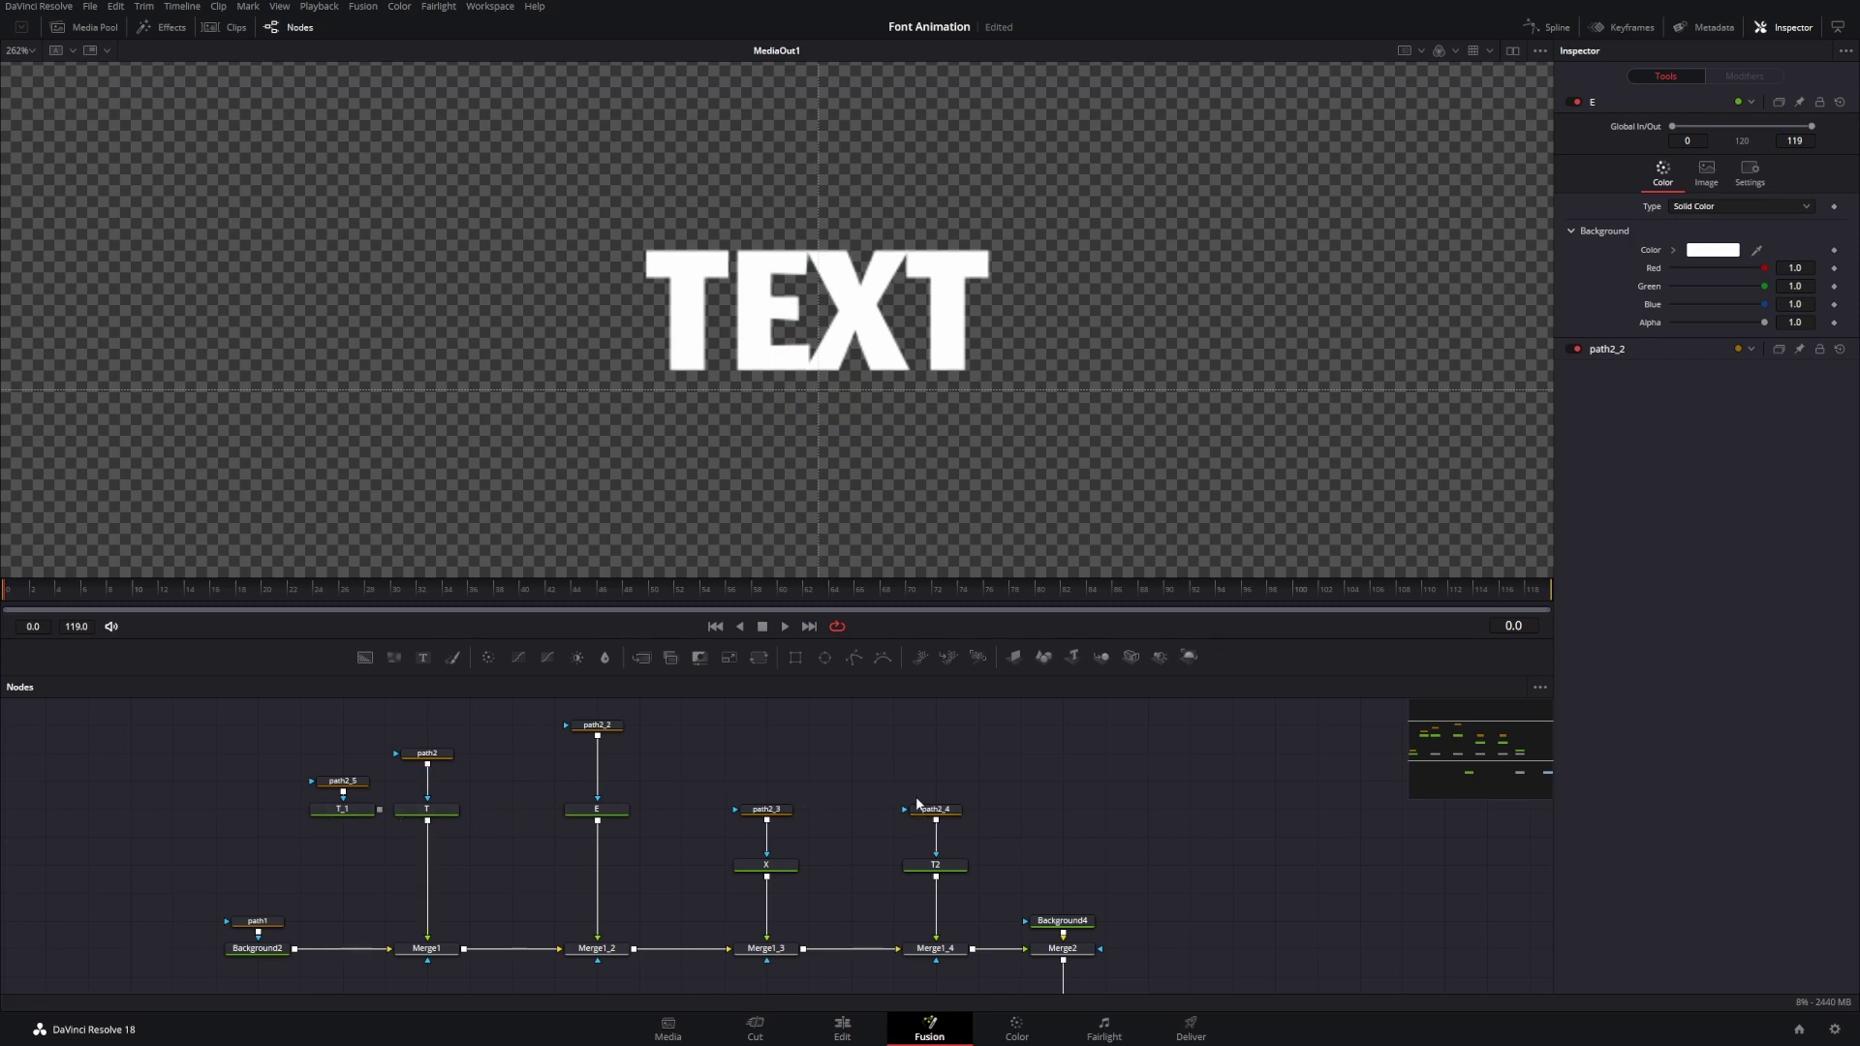
pyautogui.moveTo(726, 776); pyautogui.dragTo(951, 825)
pyautogui.click(1007, 799)
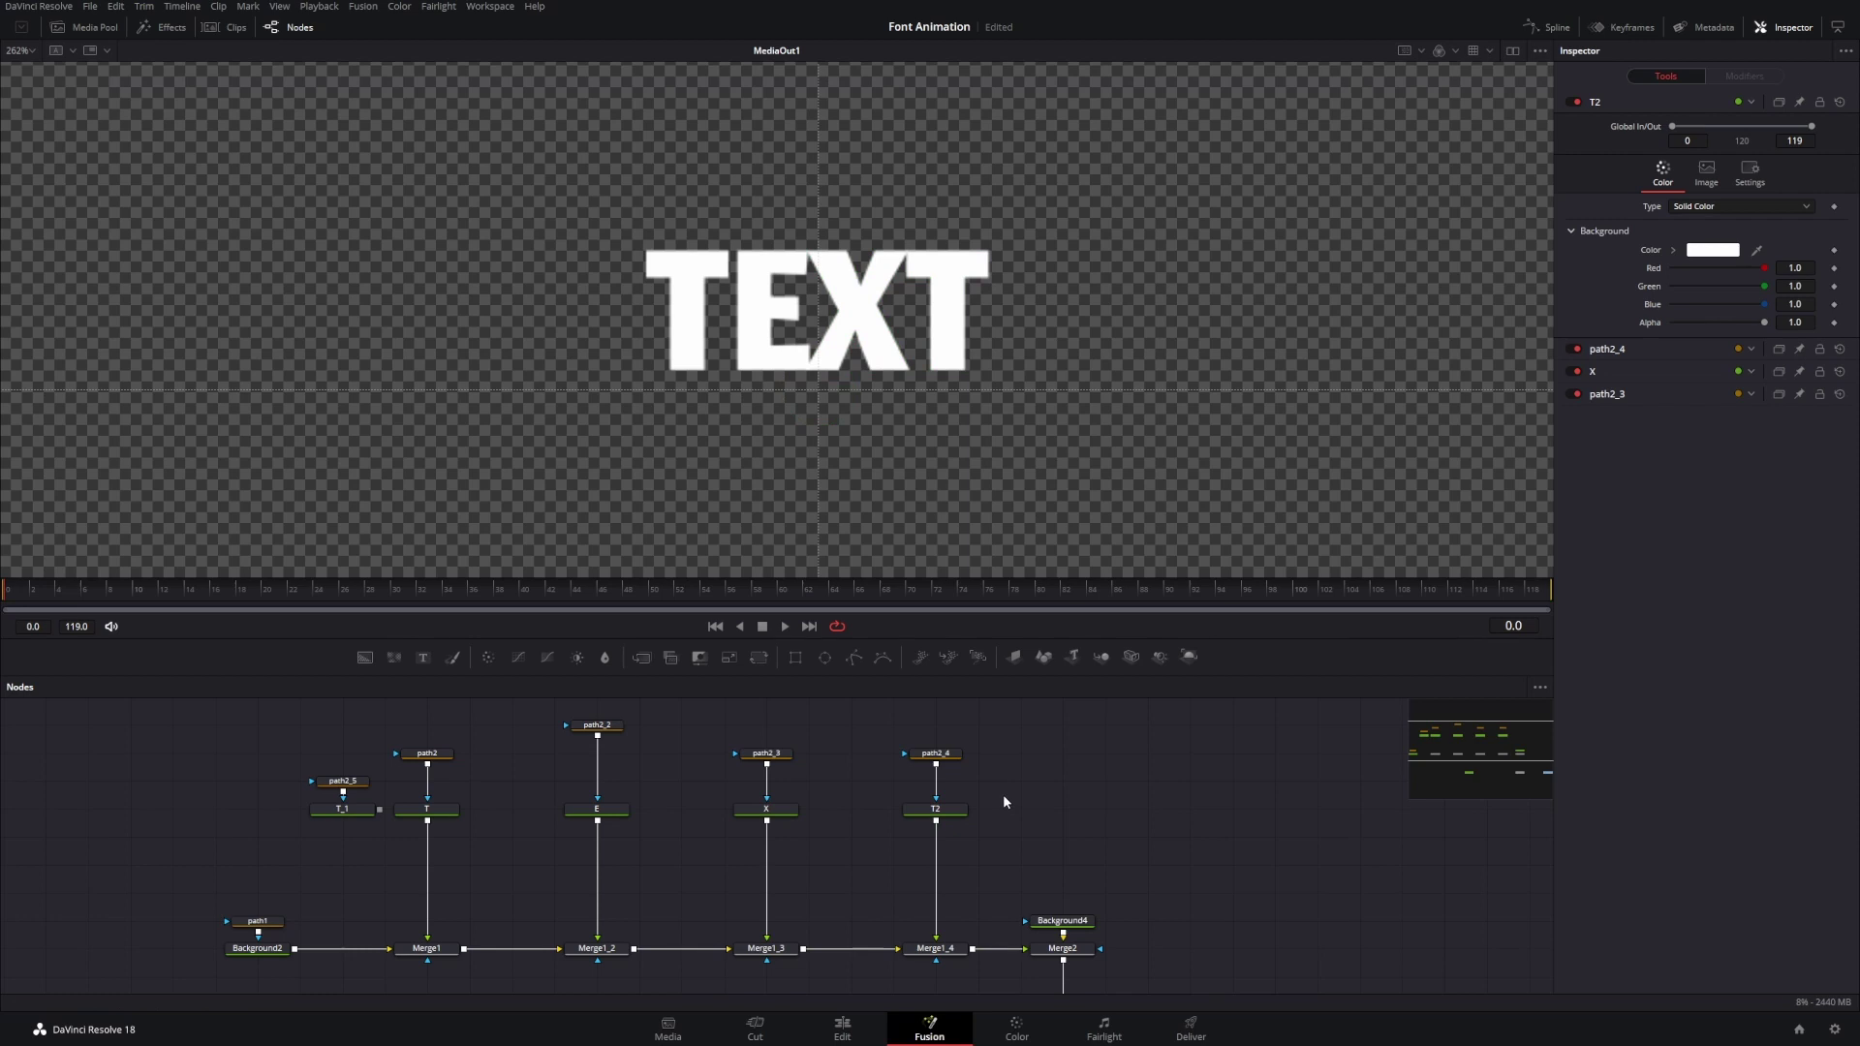
# - Merge T over T_1 in a new Merge node and place it just above Merge1
pyautogui.moveTo(1165, 792); pyautogui.dragTo(265, 852)
pyautogui.click(266, 852)
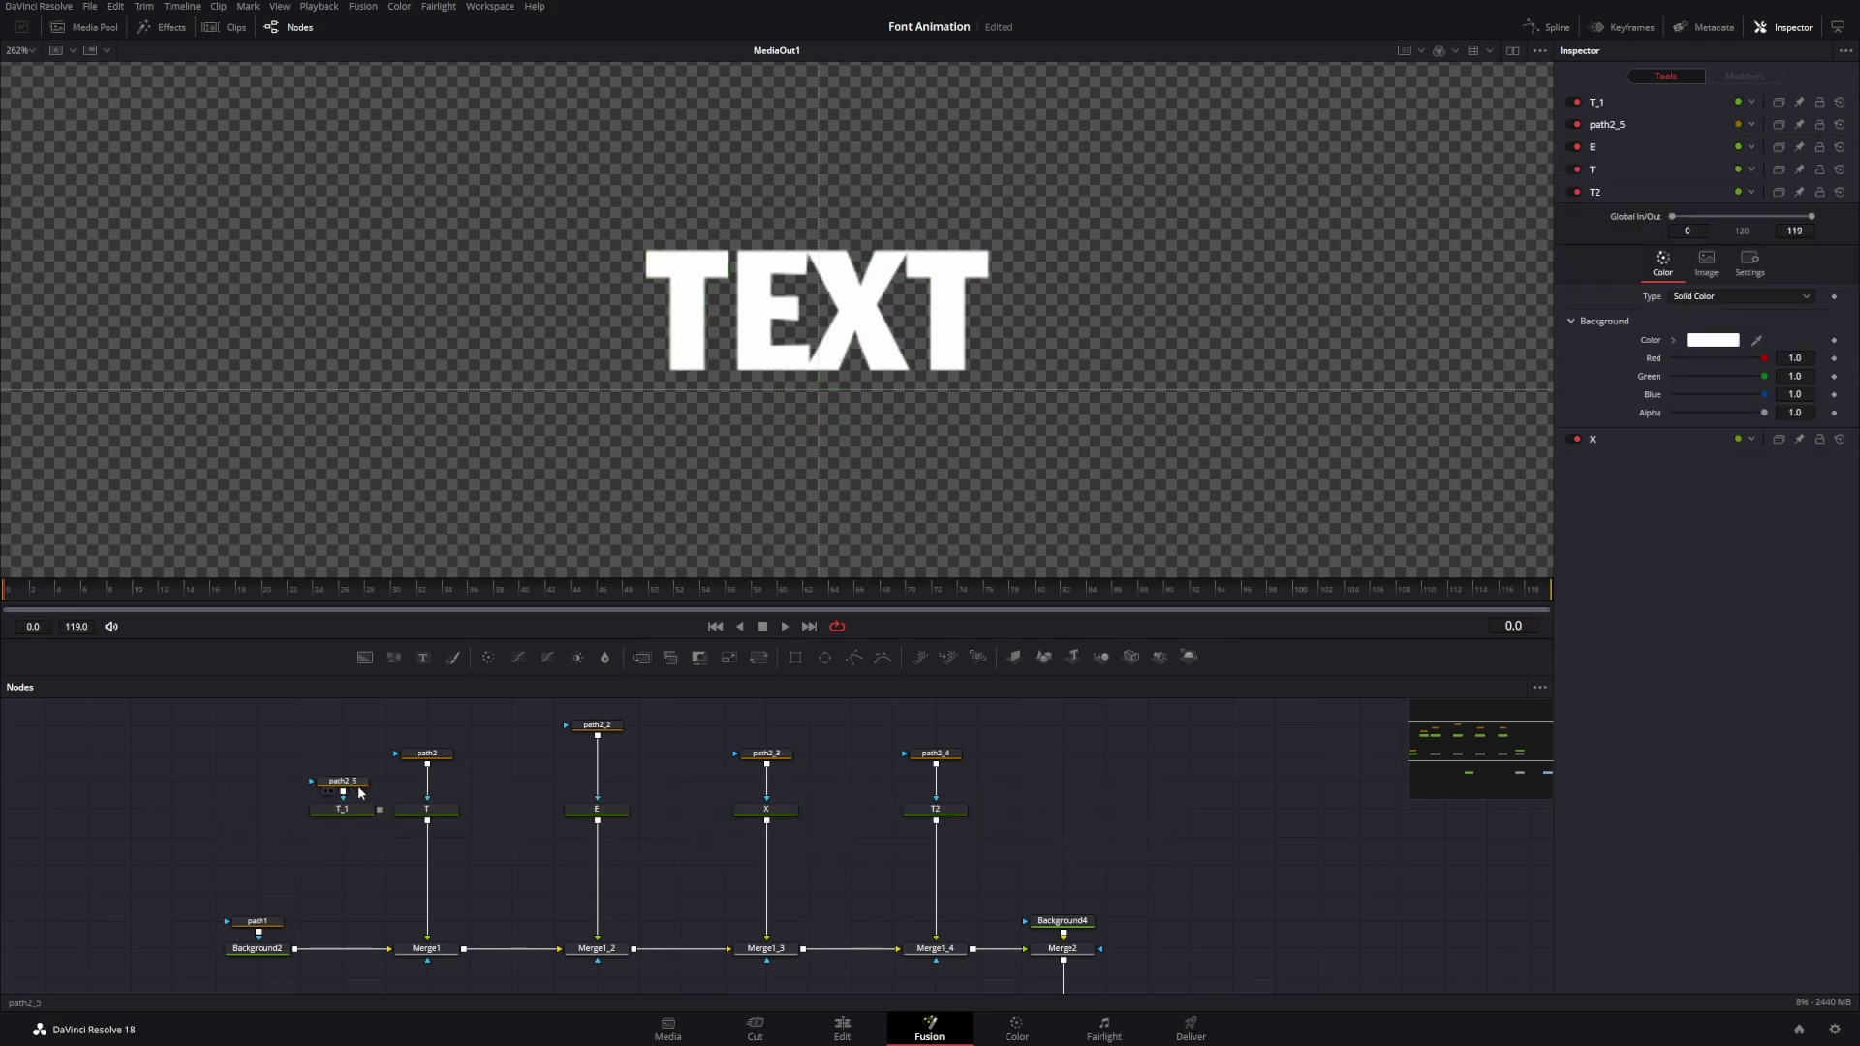
pyautogui.moveTo(379, 812); pyautogui.dragTo(427, 823)
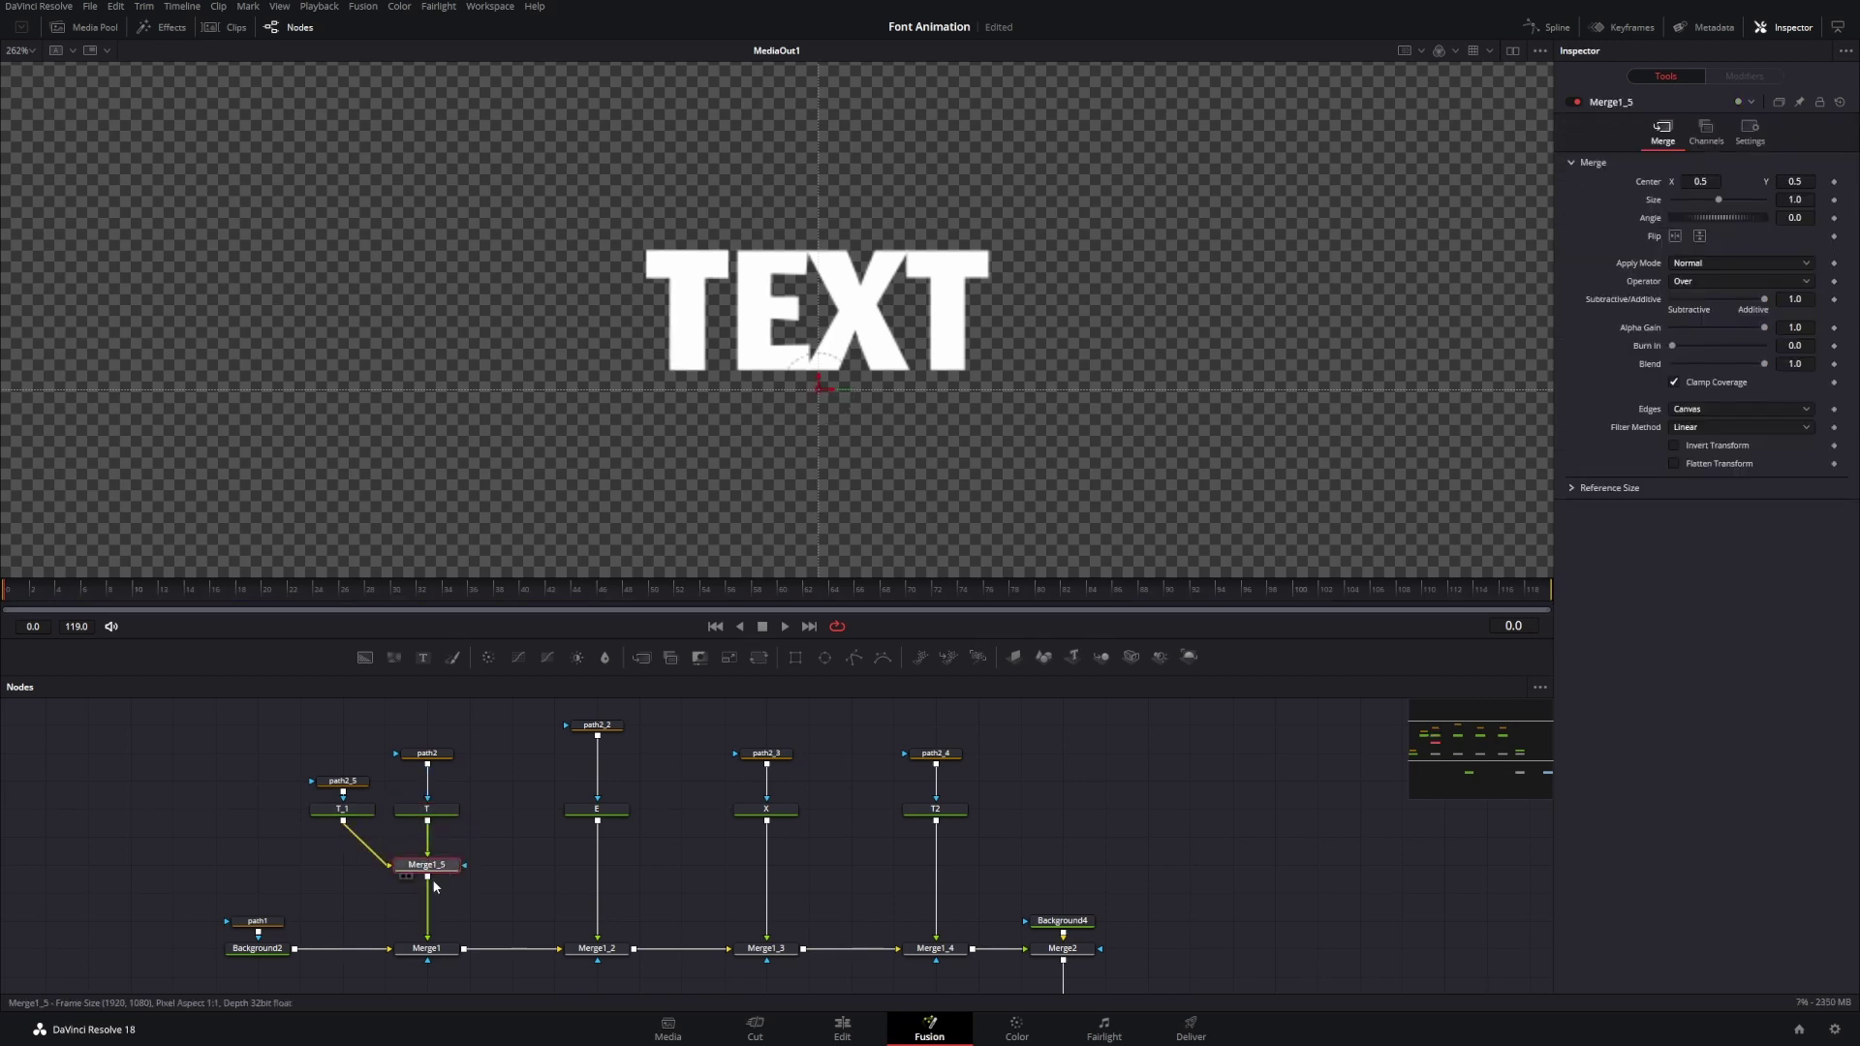
pyautogui.moveTo(432, 877); pyautogui.dragTo(436, 893)
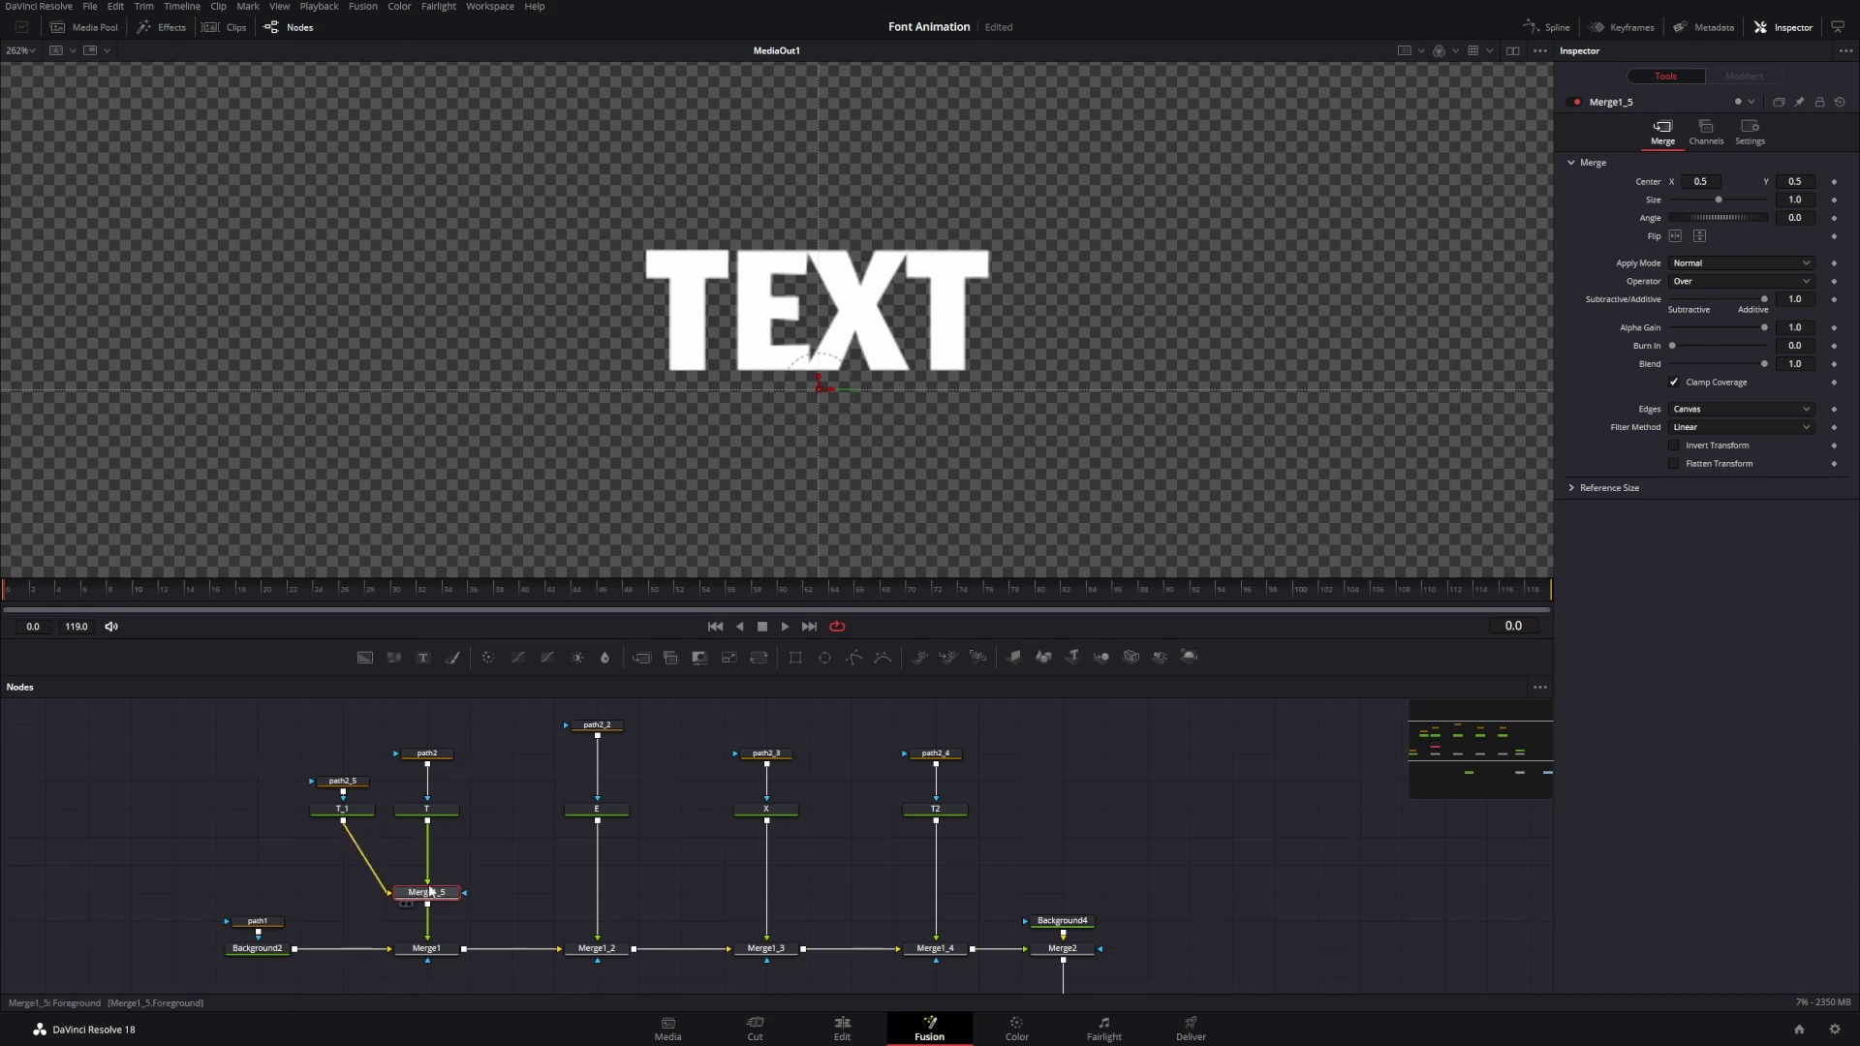
# - Set the T_1 background to a light orange (red 1.0, green 0.737254, blue 0.419607)
pyautogui.click(351, 817)
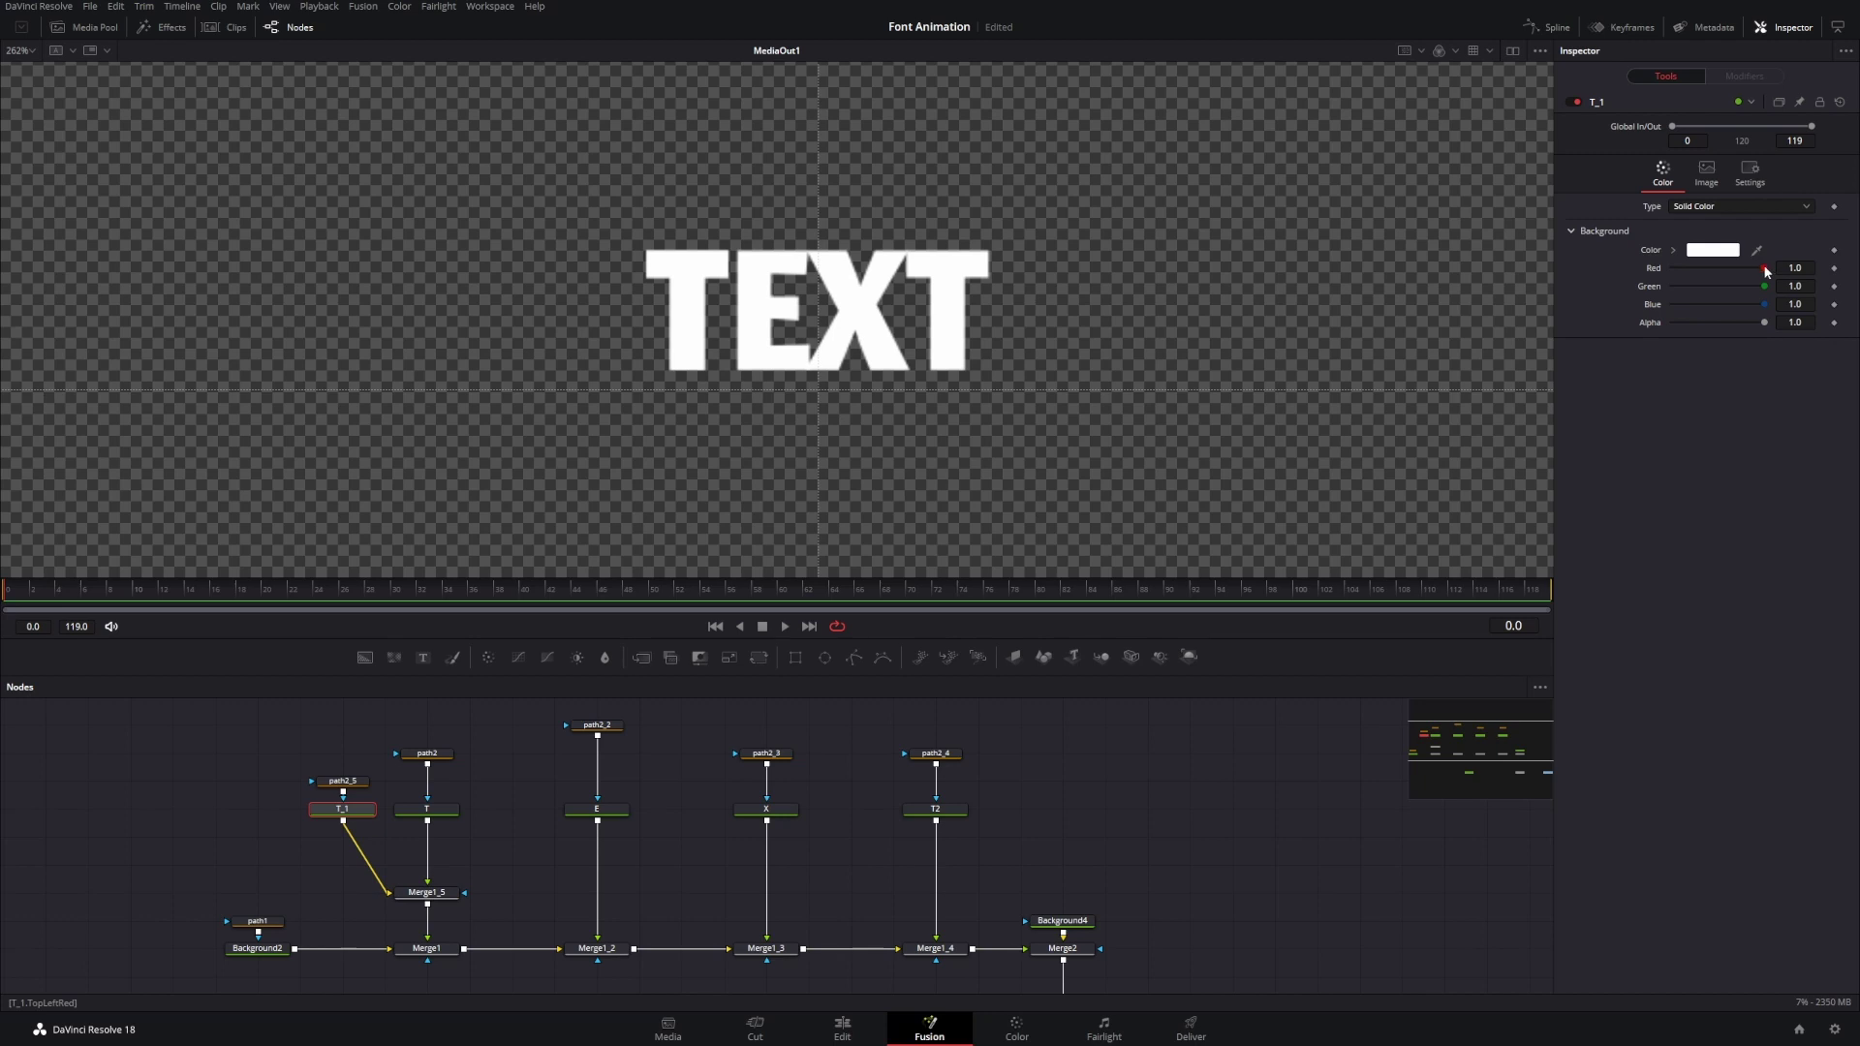
pyautogui.click(1692, 254)
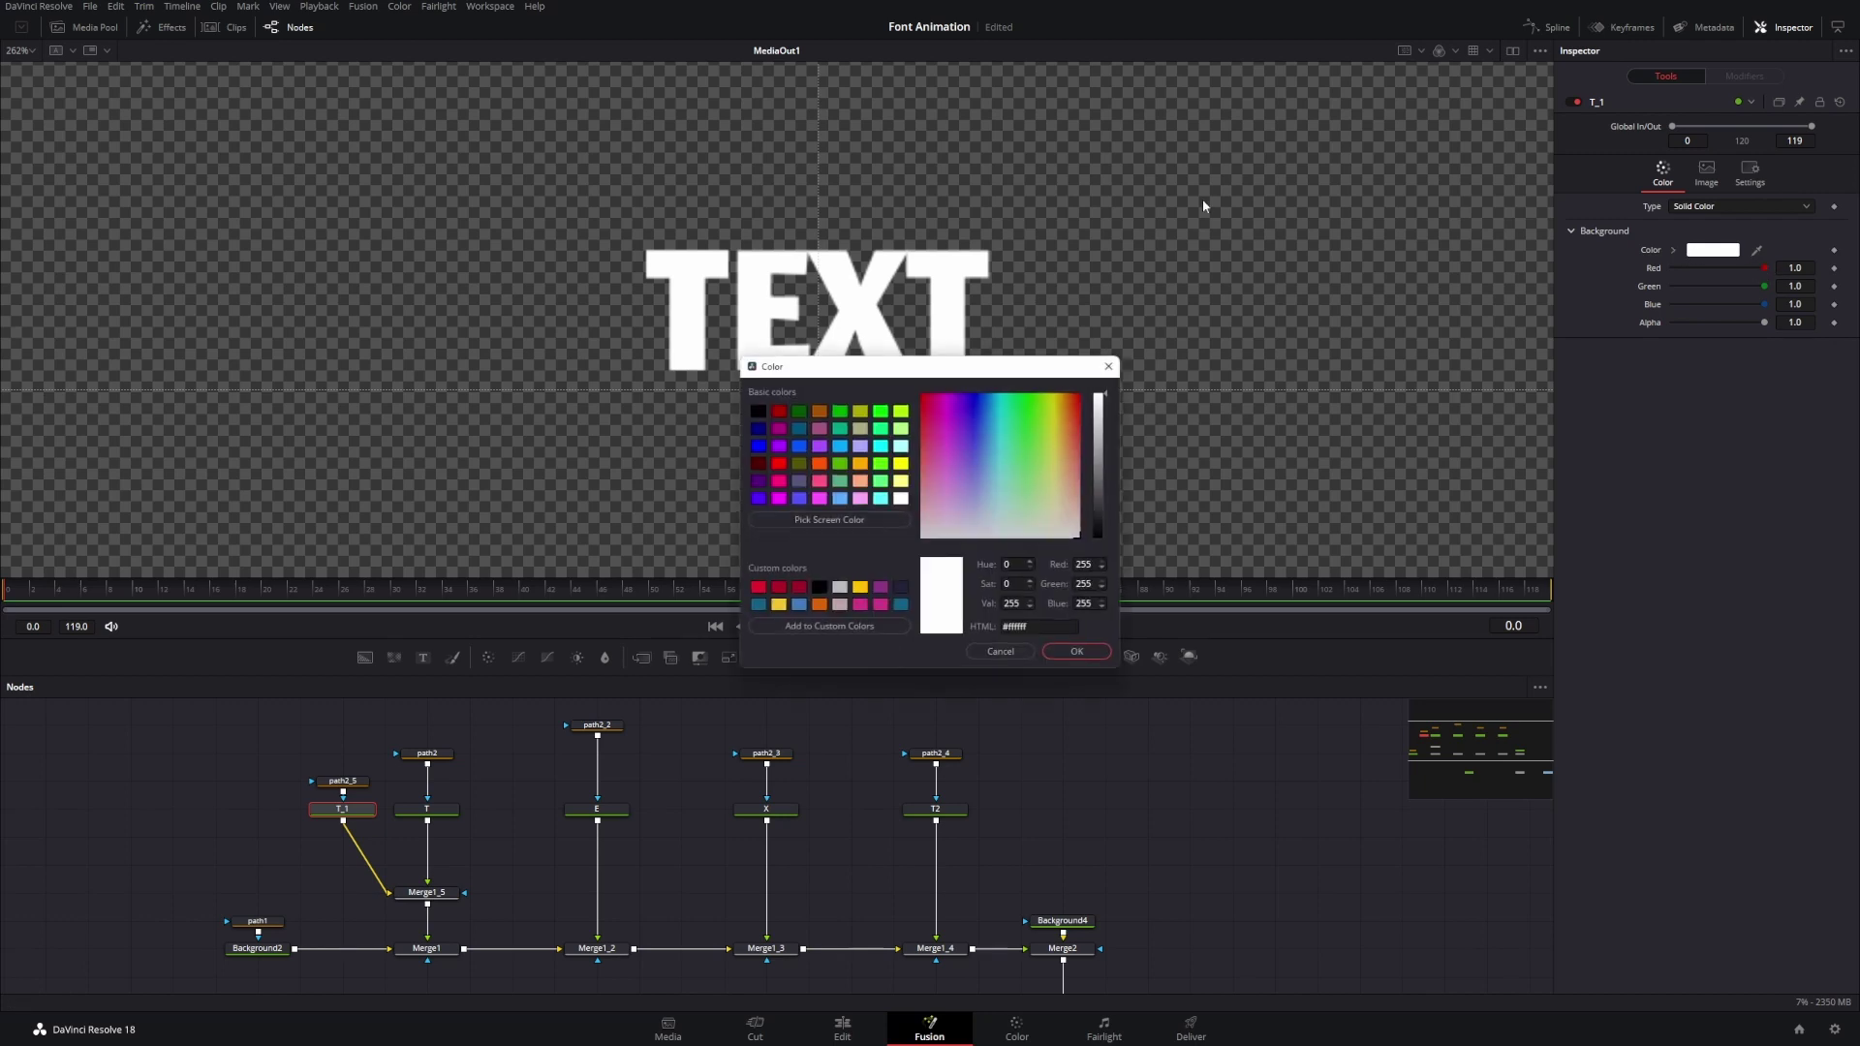
pyautogui.moveTo(1036, 504); pyautogui.dragTo(1059, 449)
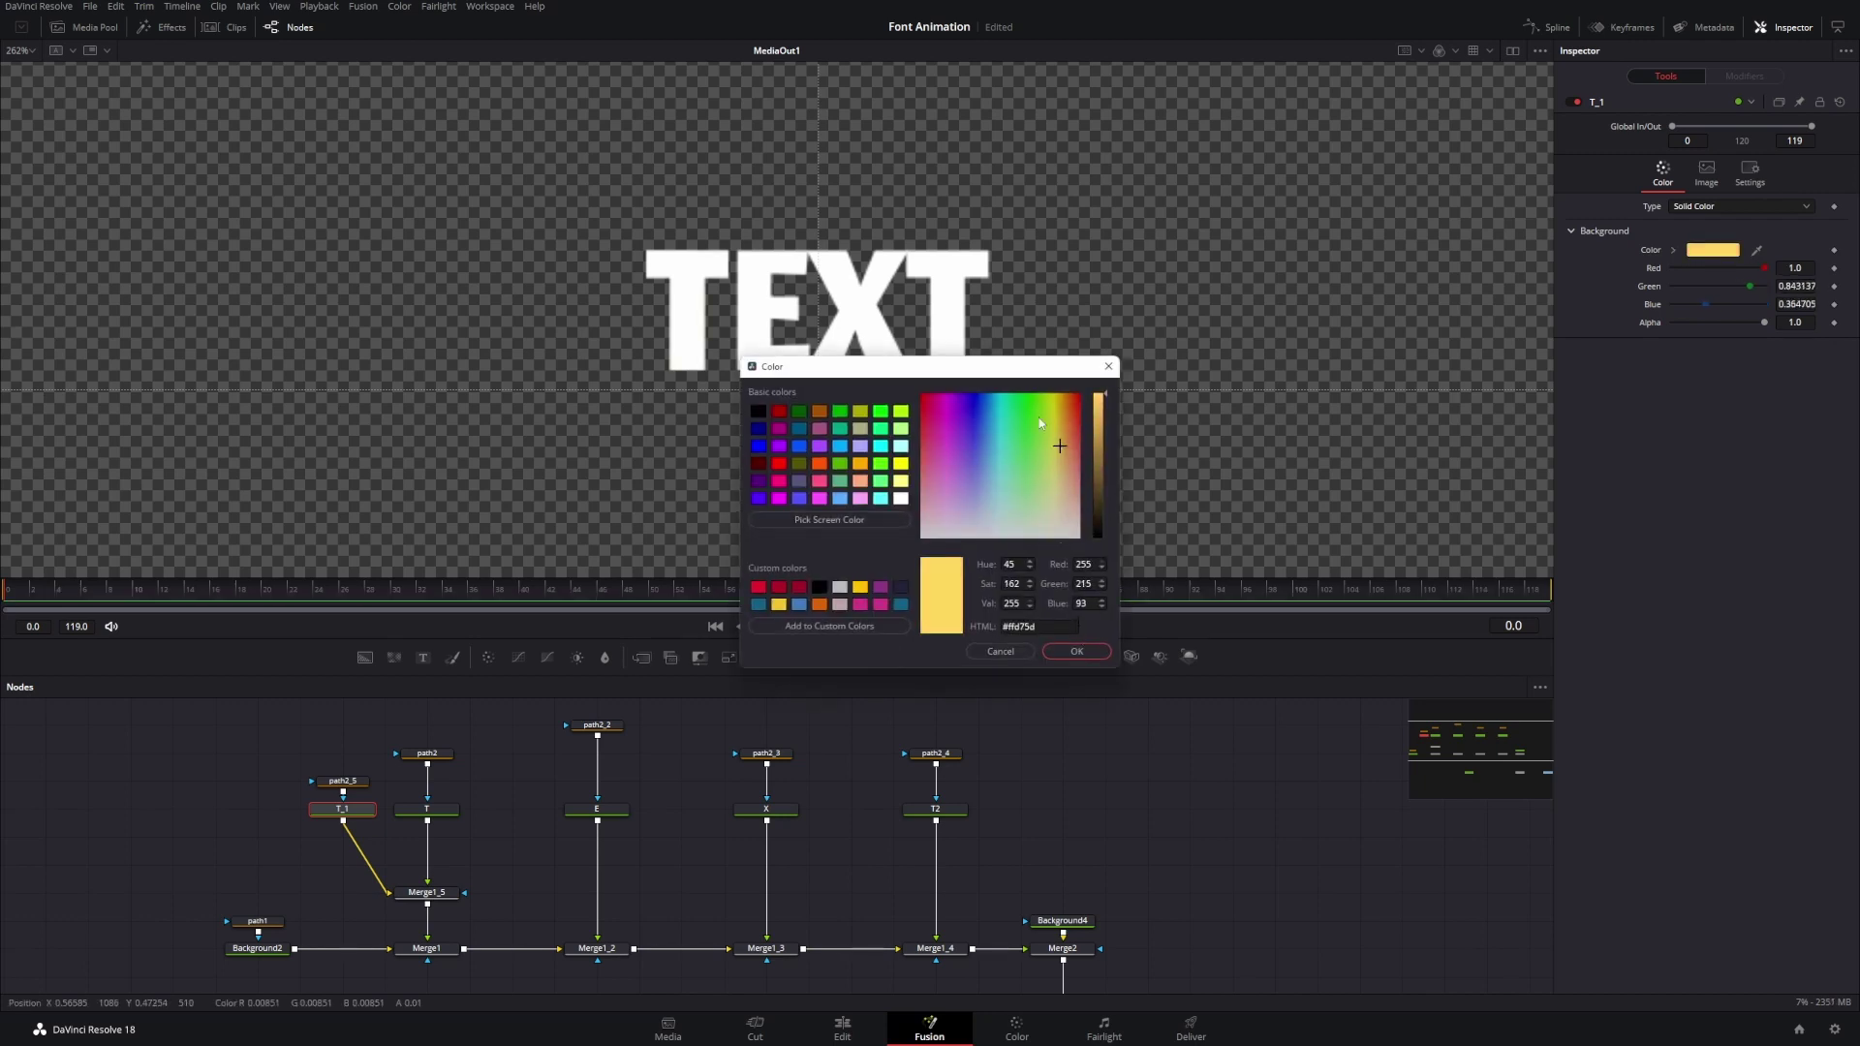
pyautogui.click(1066, 453)
pyautogui.click(1076, 651)
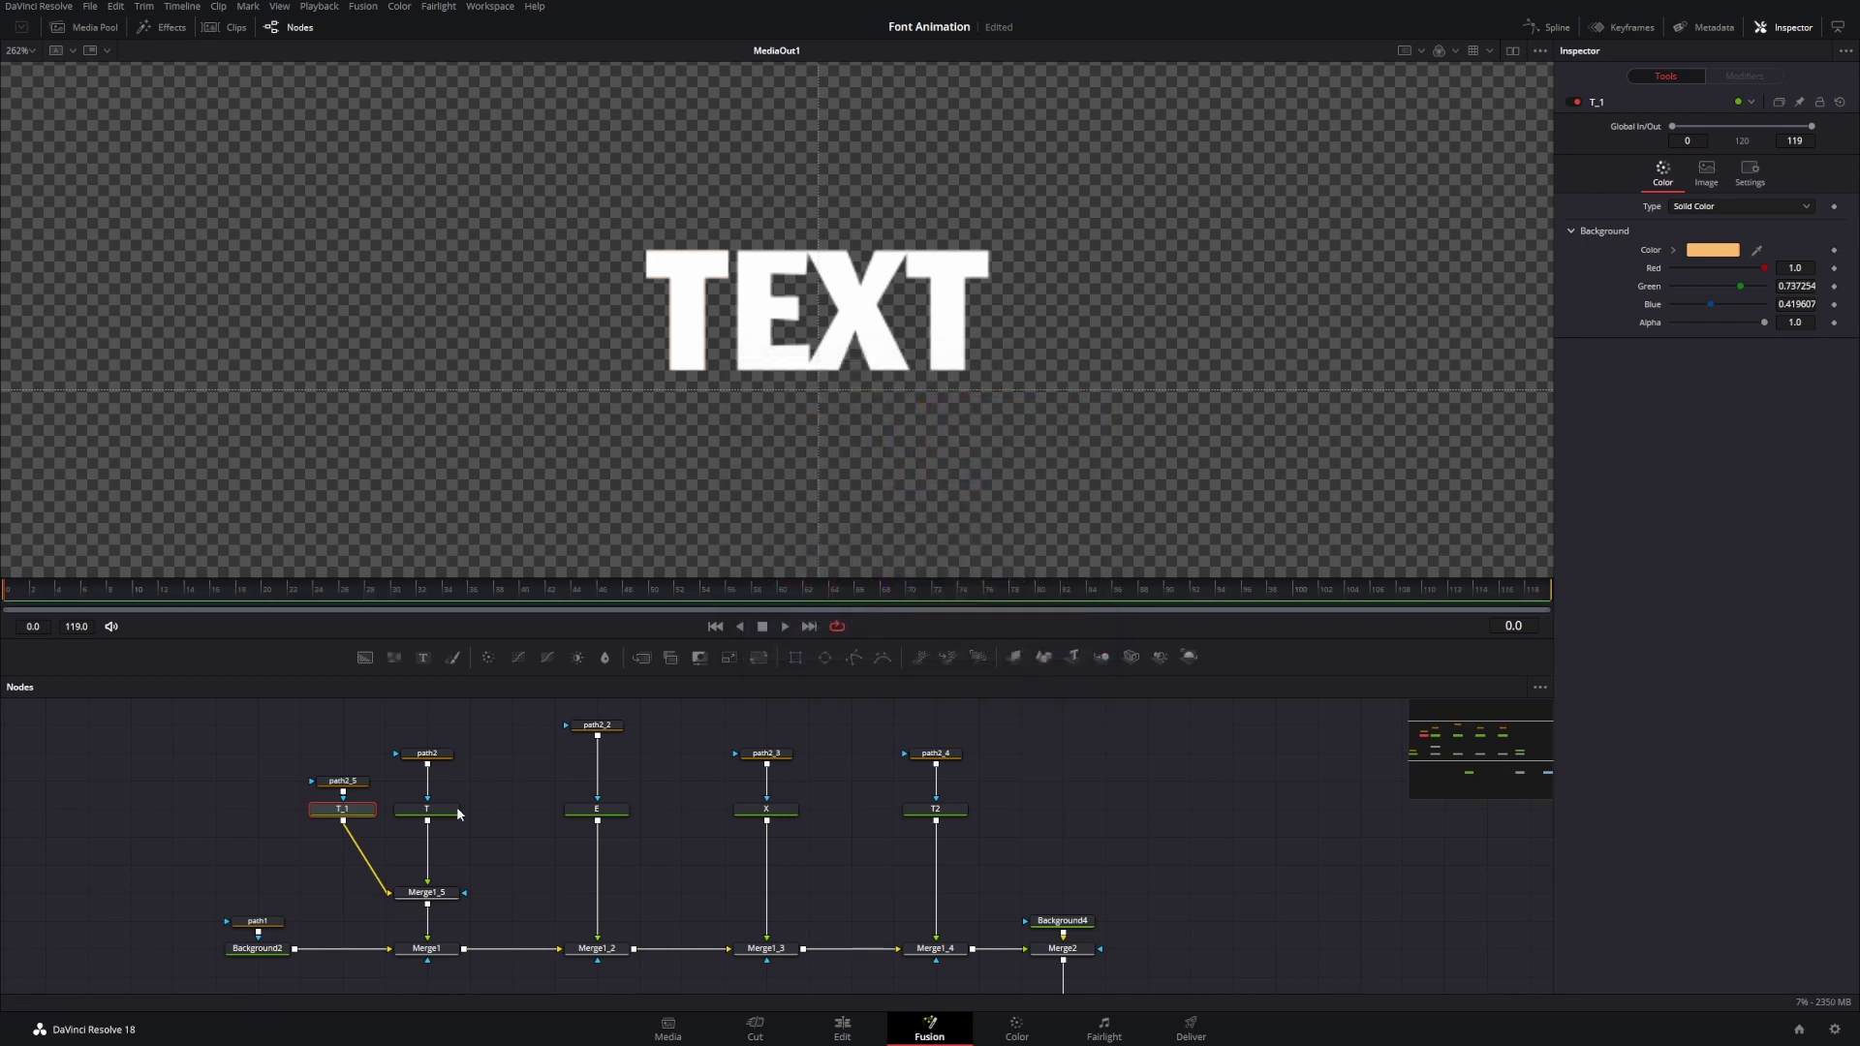
# - Set path2_5's border width to -0.0007 to hide the orange fringe around the white T
pyautogui.scroll(5, 714, 352)
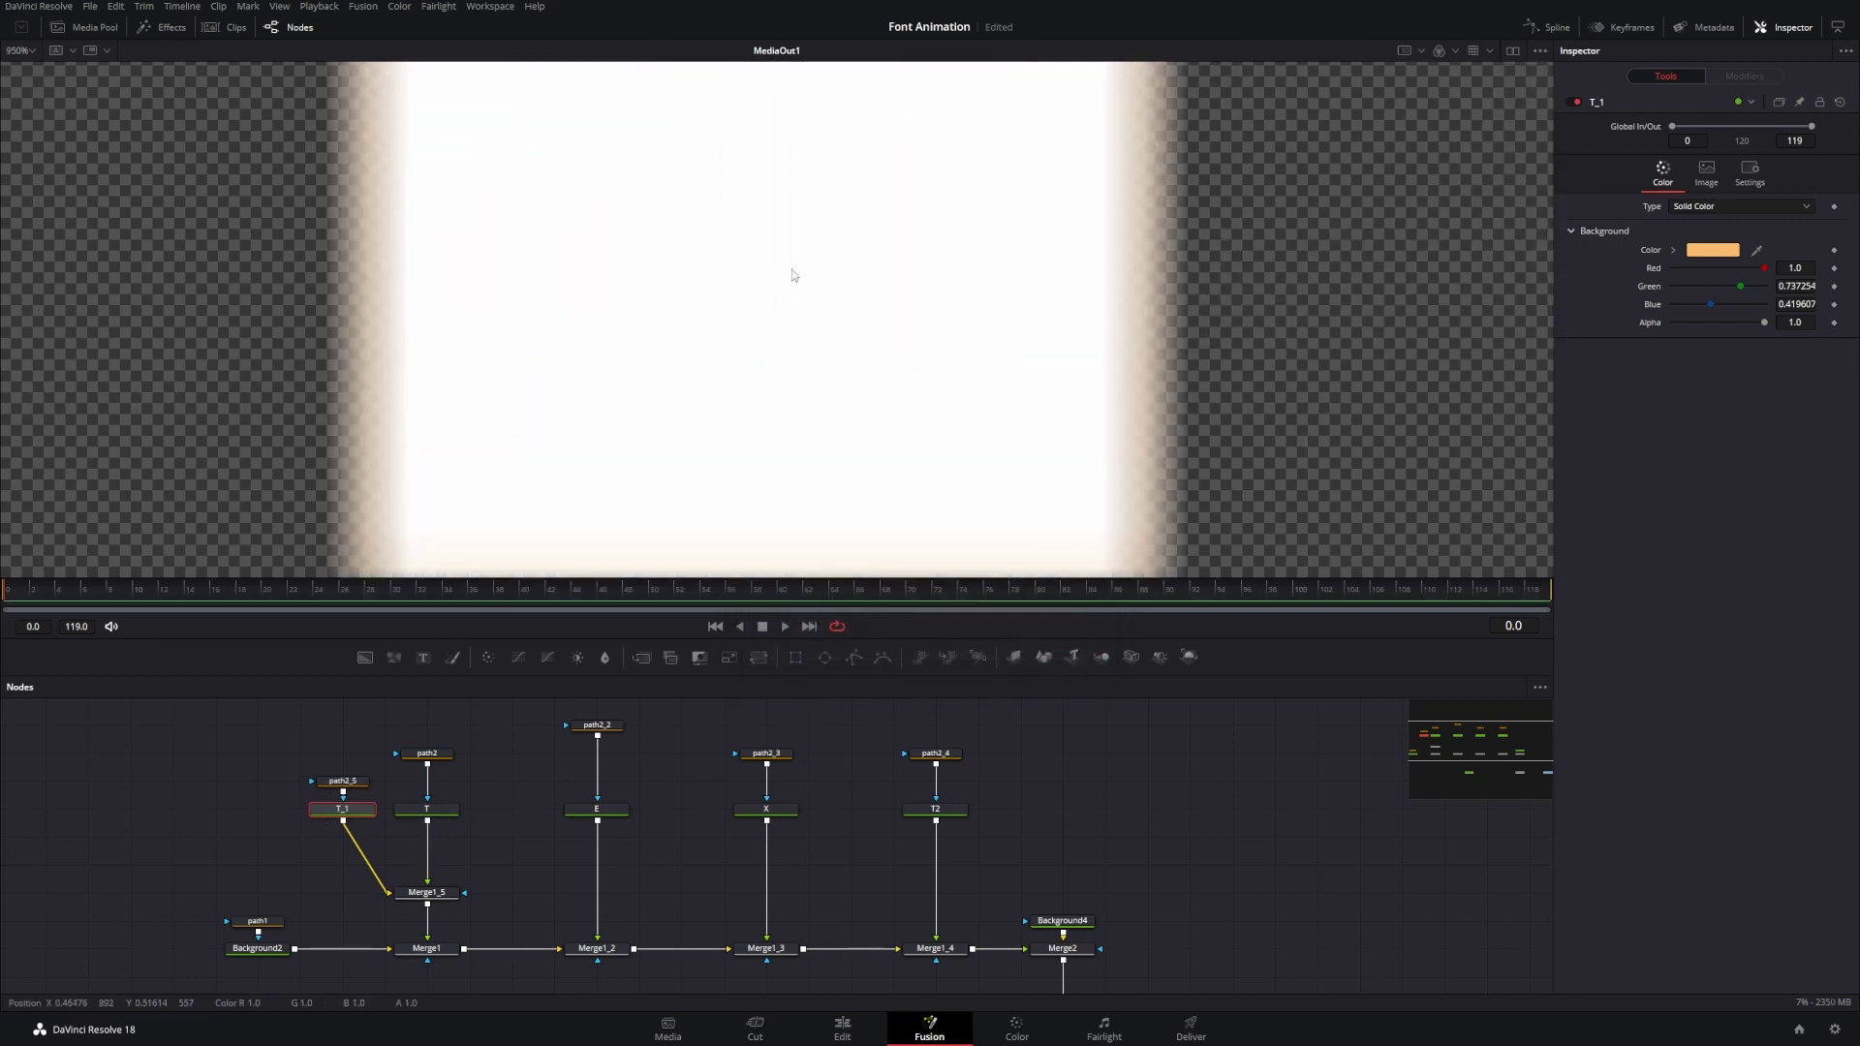
pyautogui.scroll(2, 792, 275)
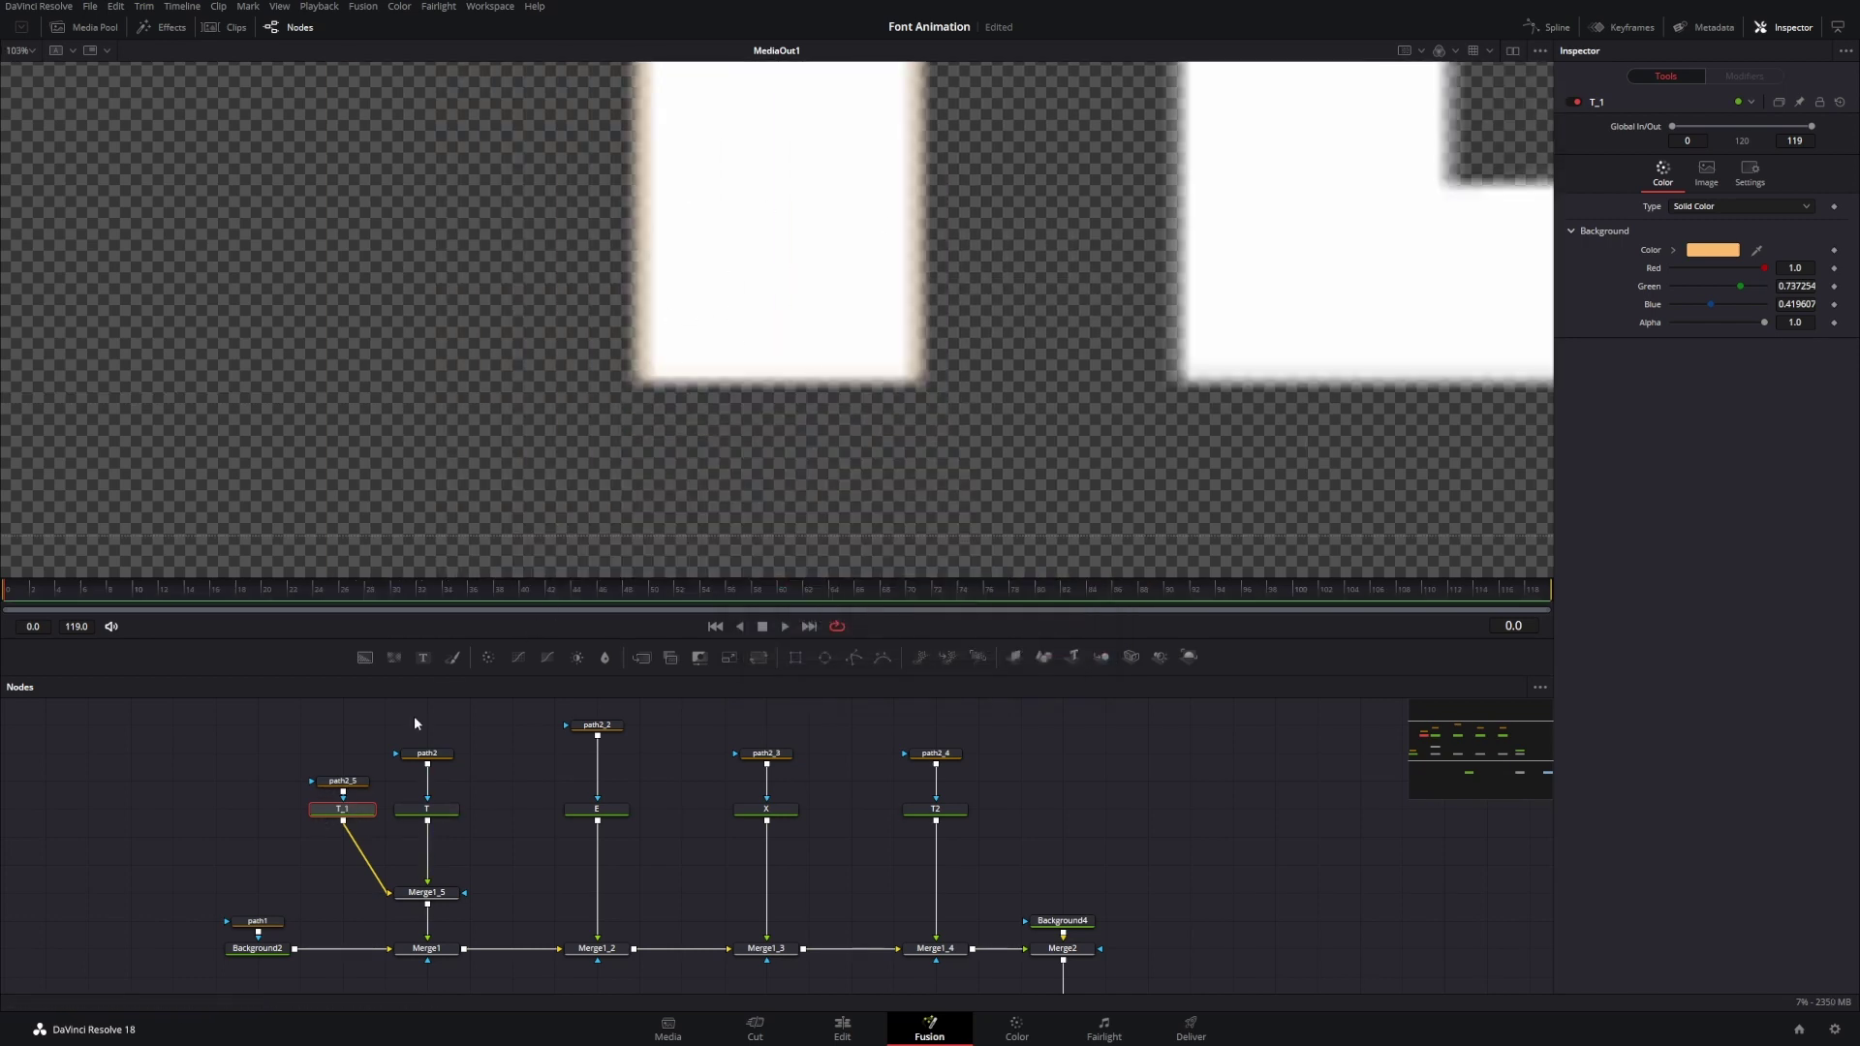
pyautogui.click(358, 781)
pyautogui.scroll(3, 683, 341)
pyautogui.scroll(3, 683, 341)
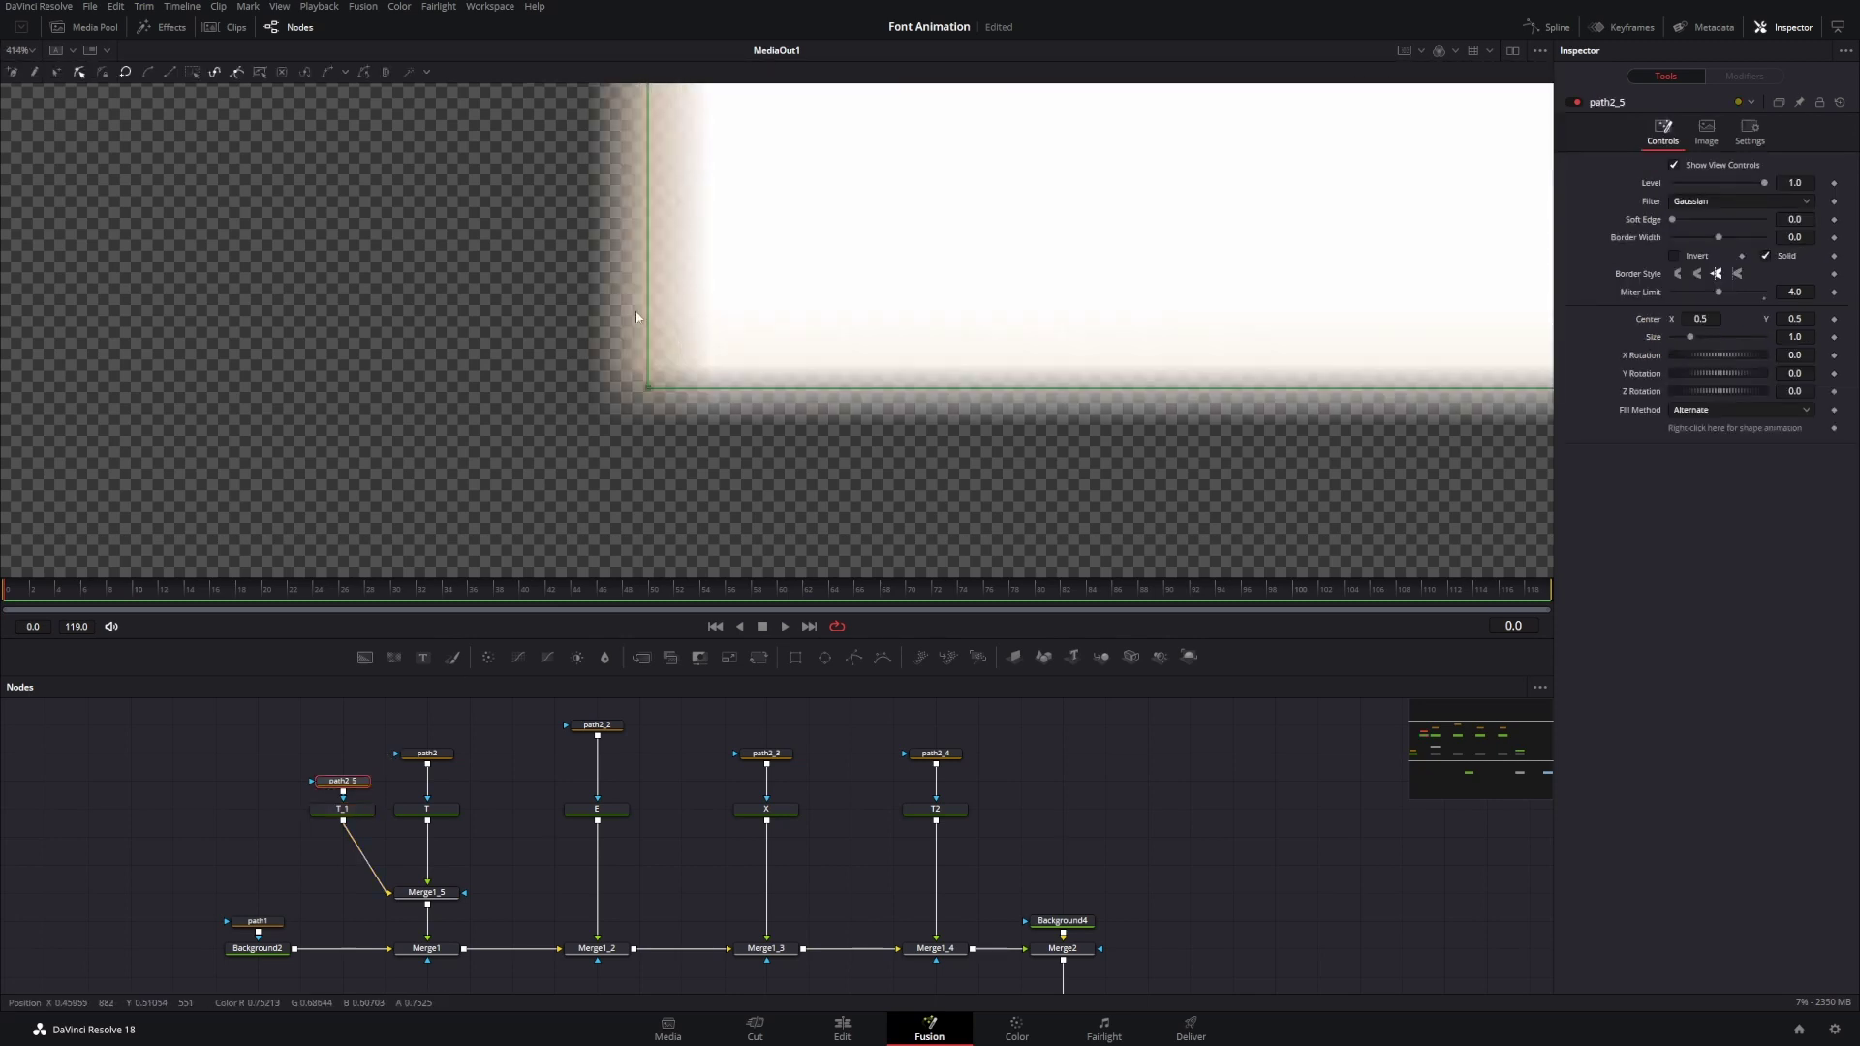
pyautogui.scroll(-6, 691, 289)
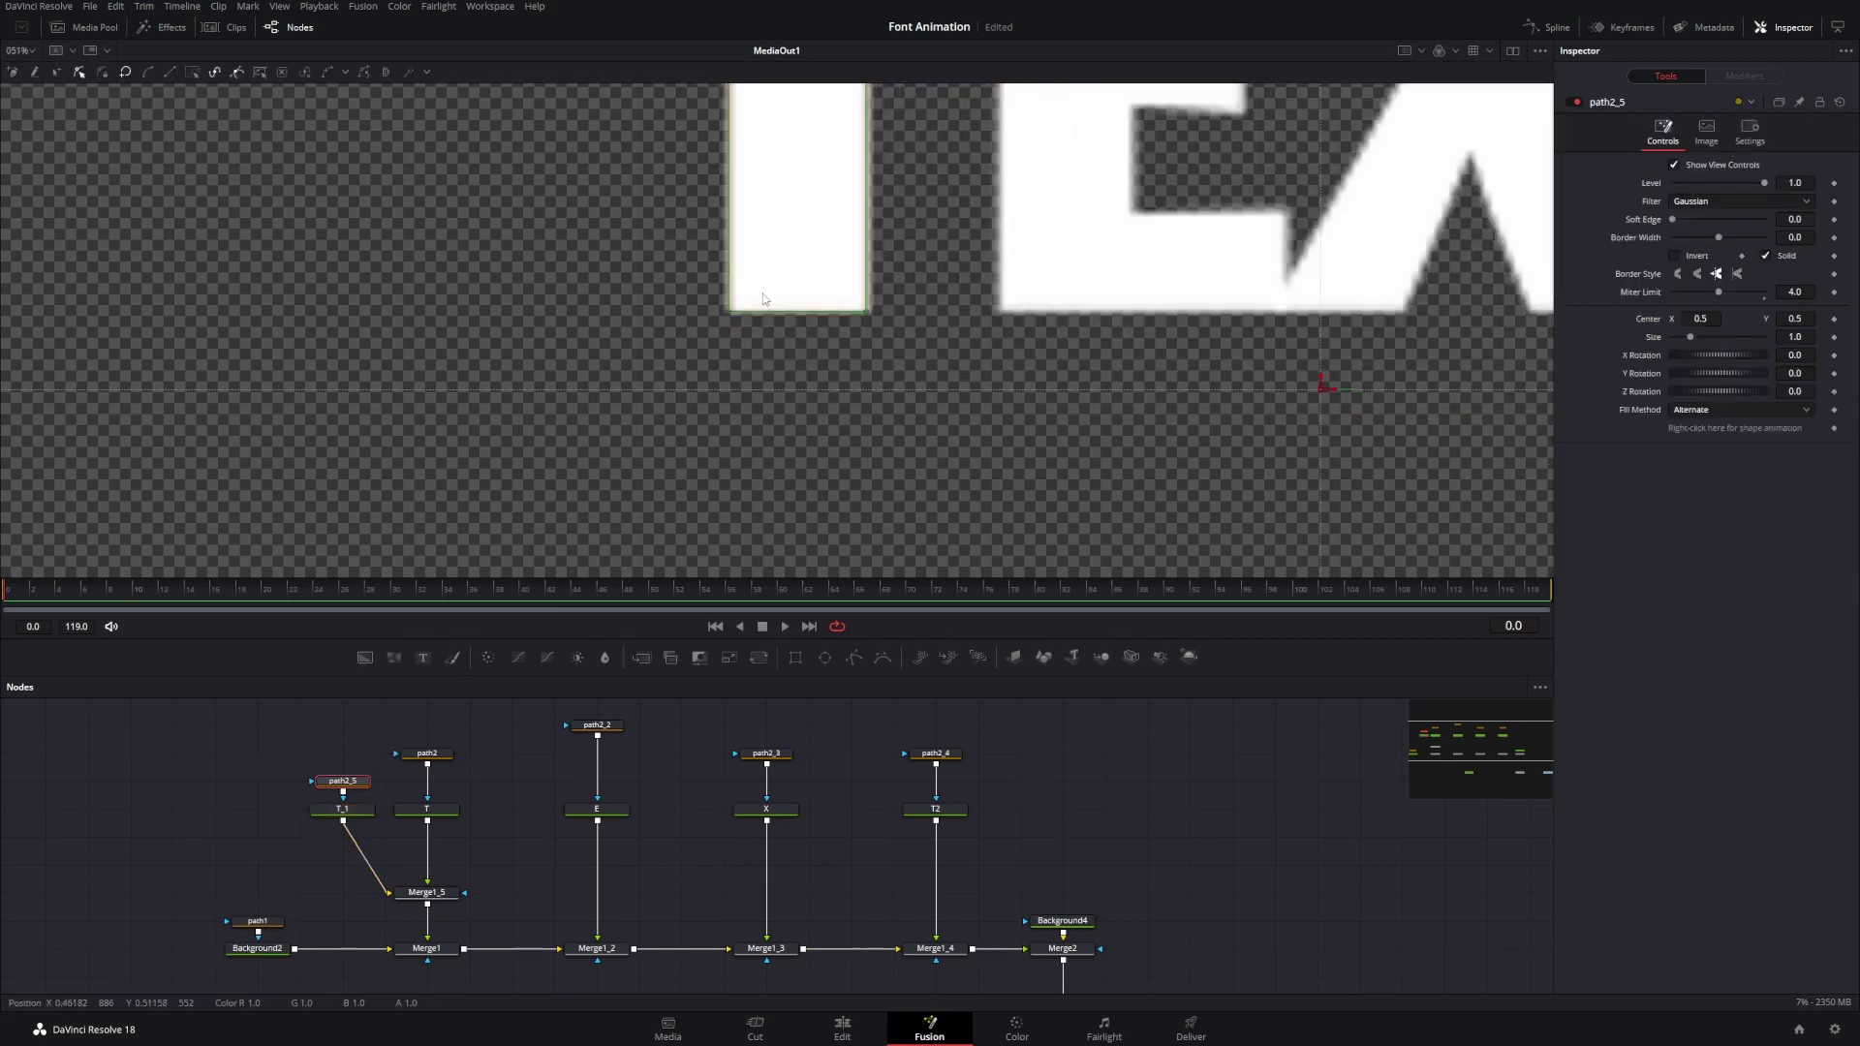
pyautogui.scroll(9, 716, 362)
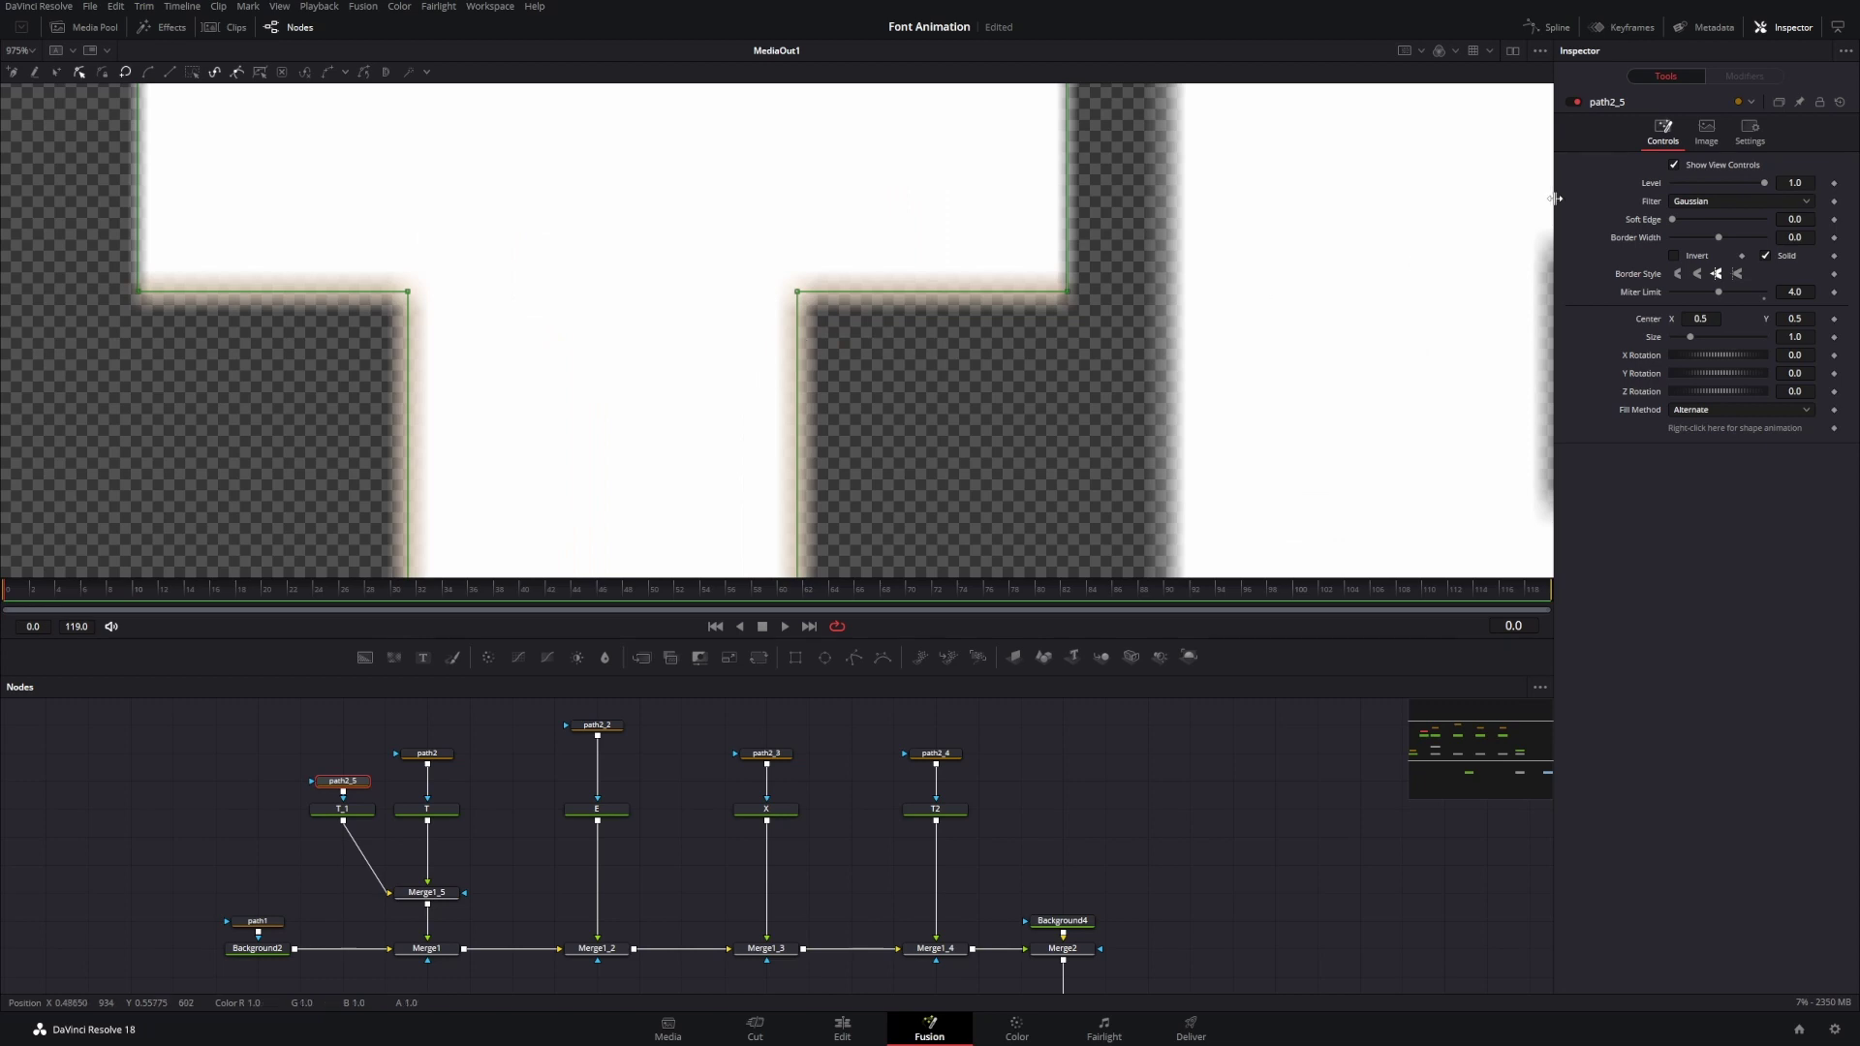
pyautogui.moveTo(1794, 237); pyautogui.dragTo(1791, 237)
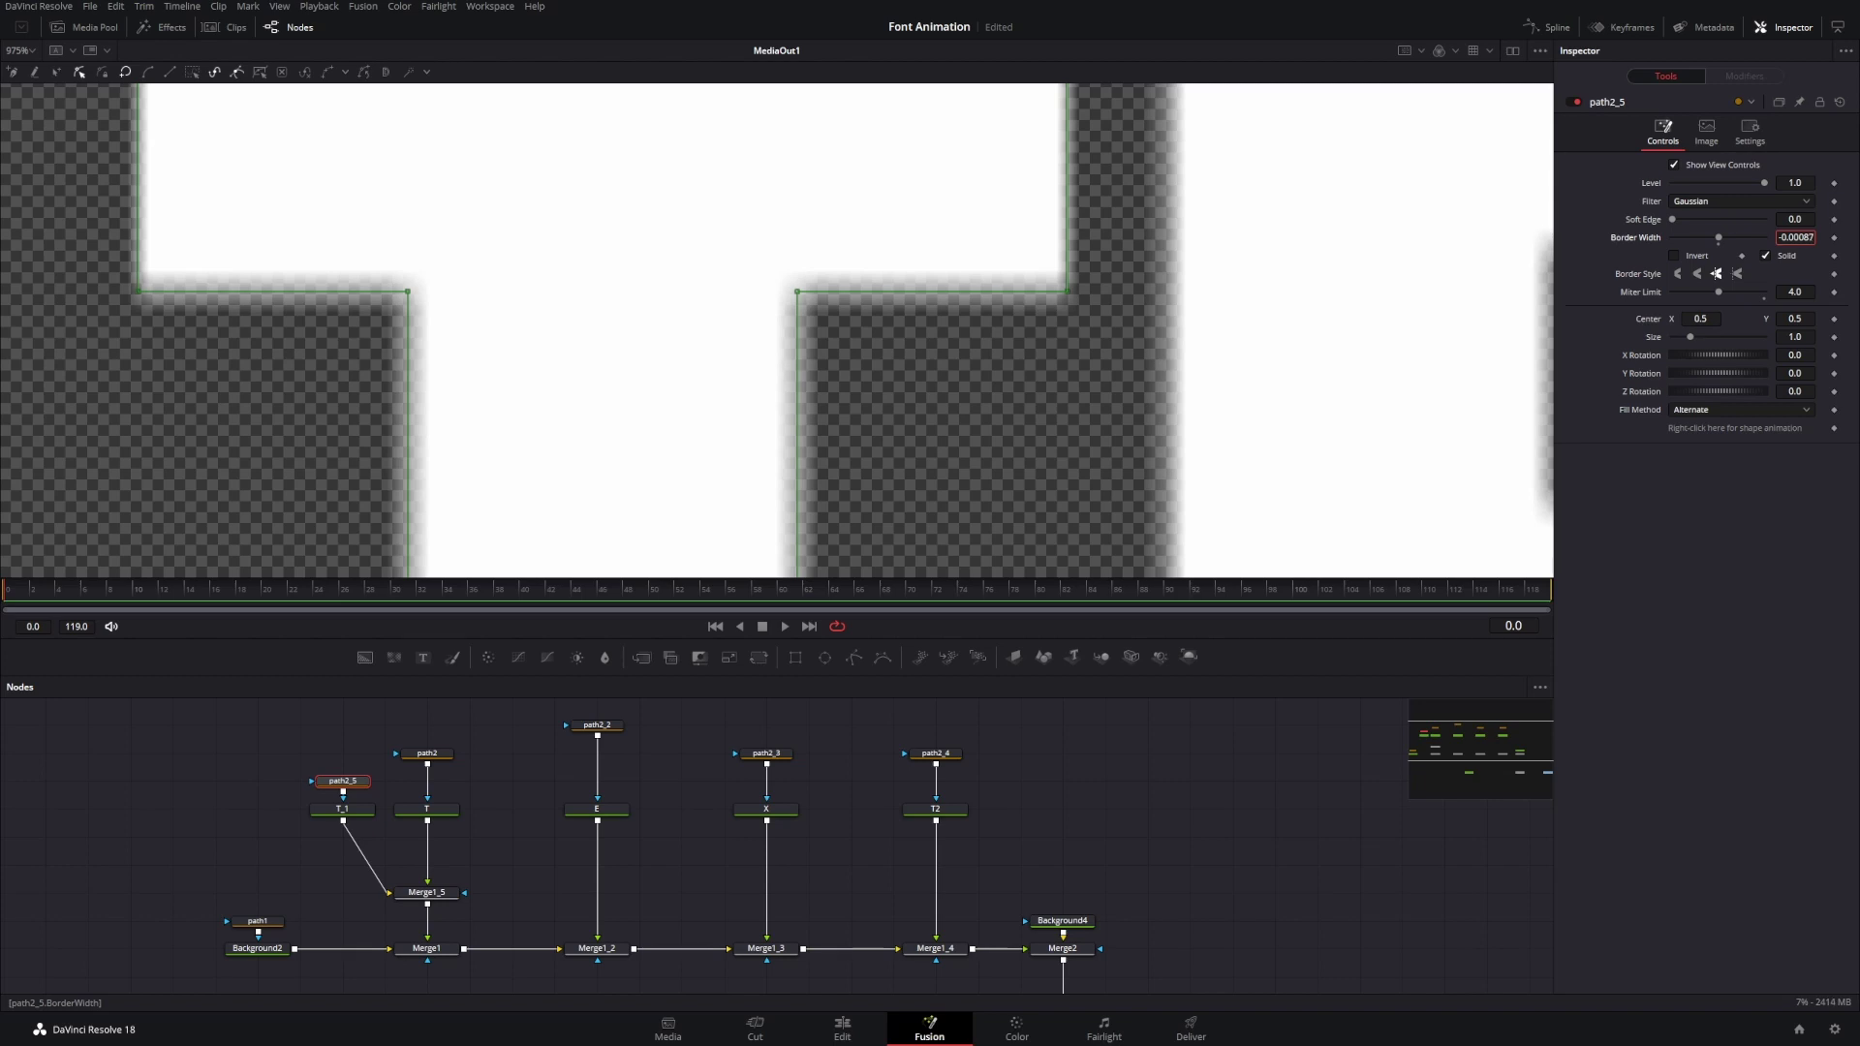
pyautogui.moveTo(1791, 237); pyautogui.dragTo(1792, 237)
pyautogui.scroll(-5, 898, 373)
pyautogui.scroll(8, 898, 374)
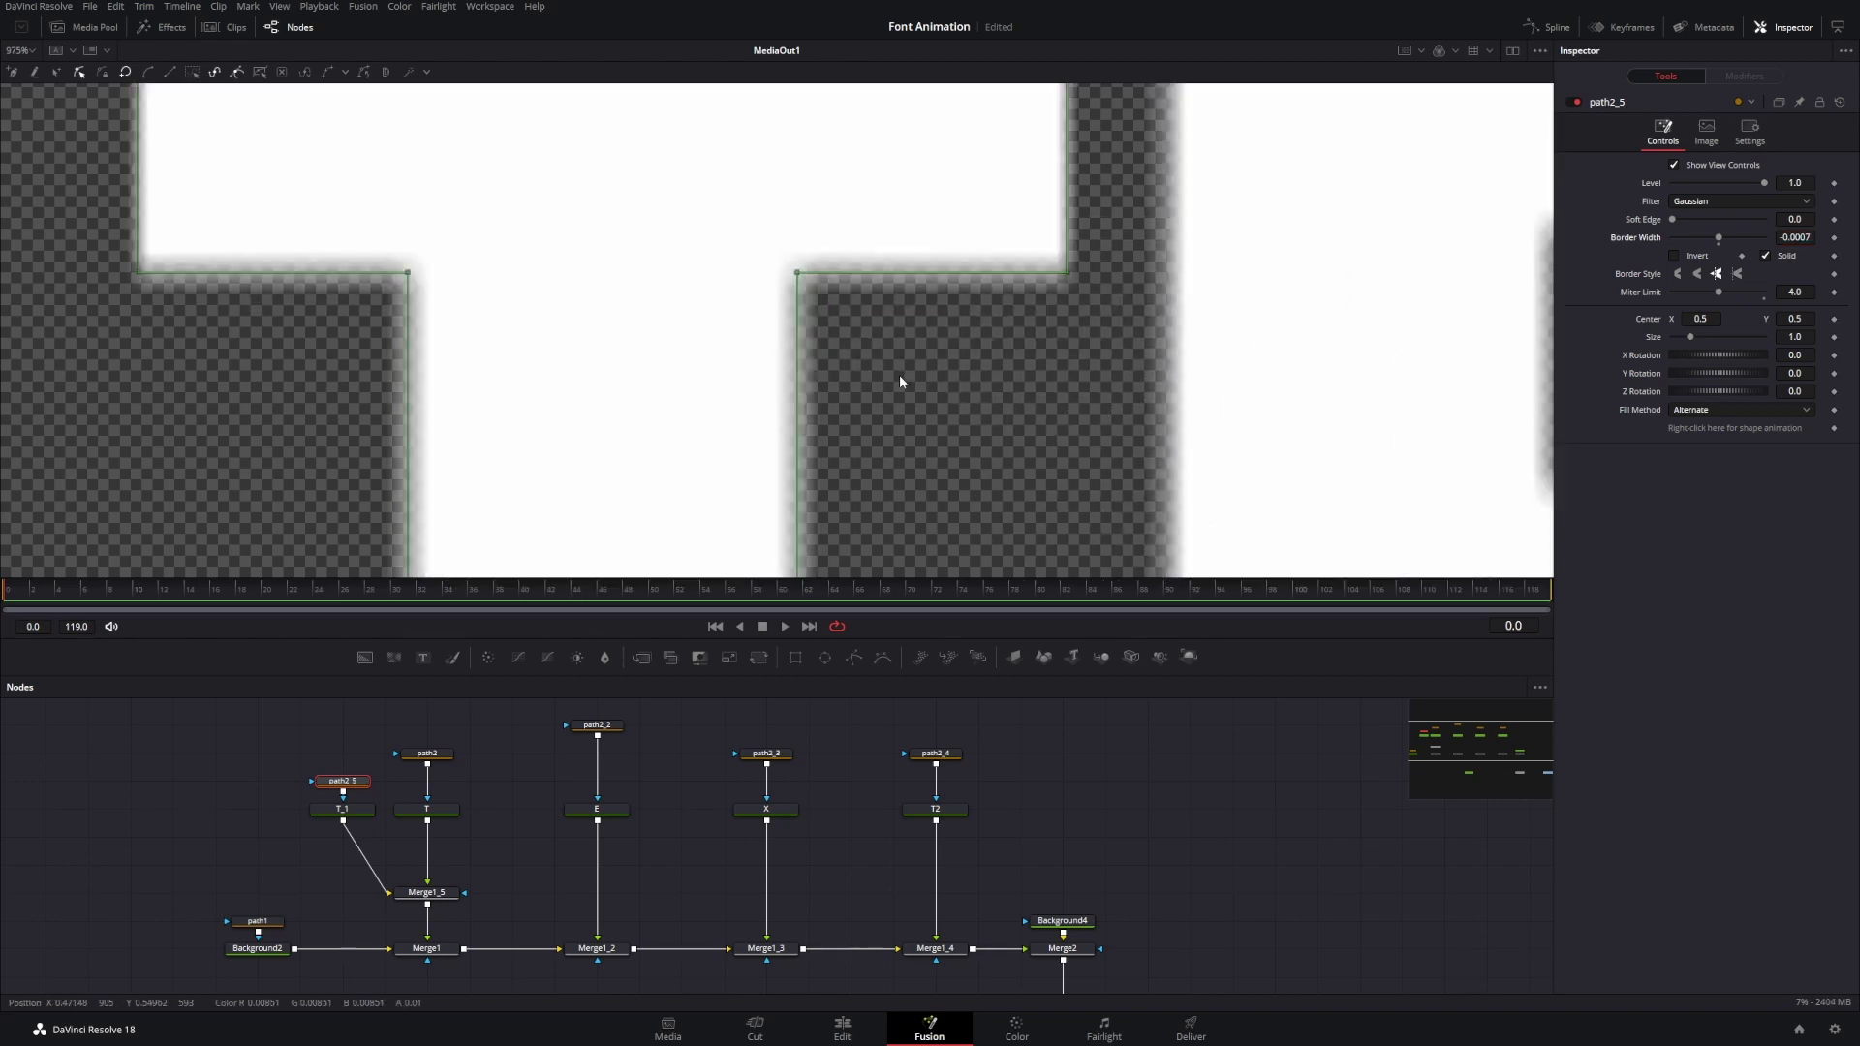
pyautogui.scroll(-6, 531, 450)
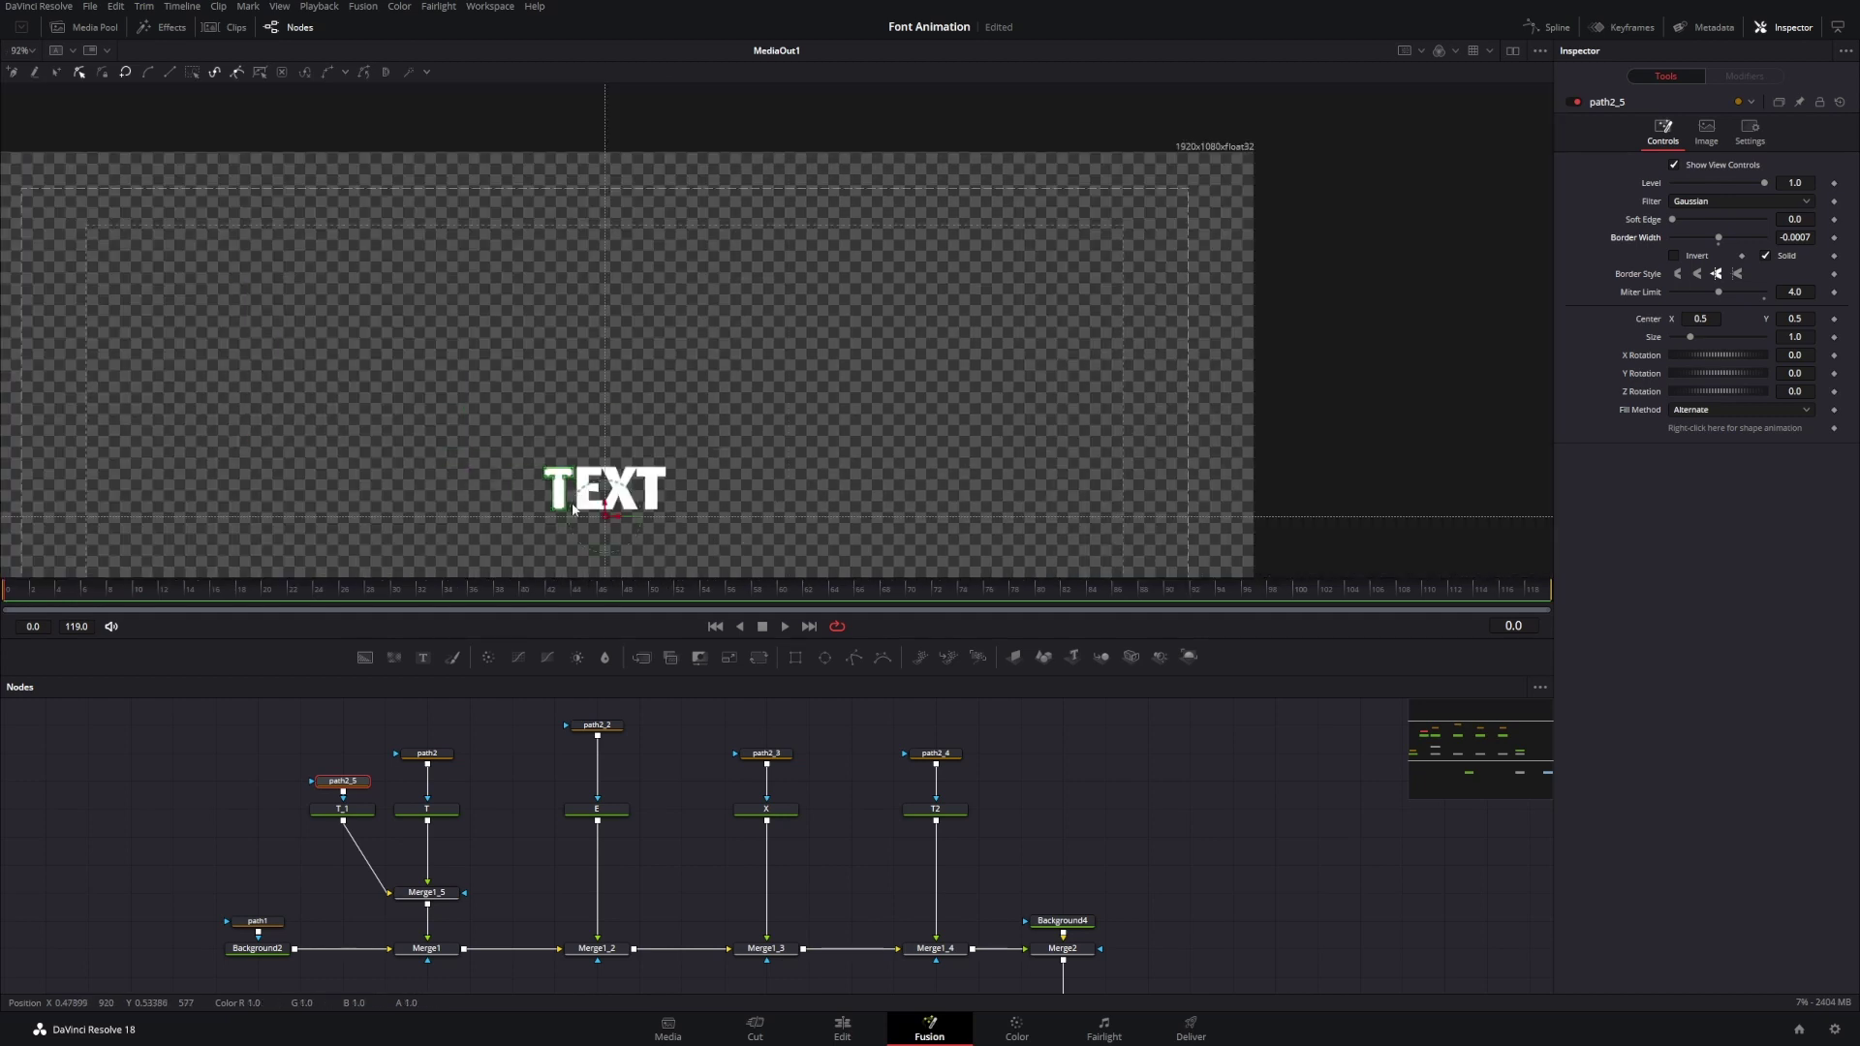
pyautogui.scroll(4, 577, 509)
pyautogui.click(649, 727)
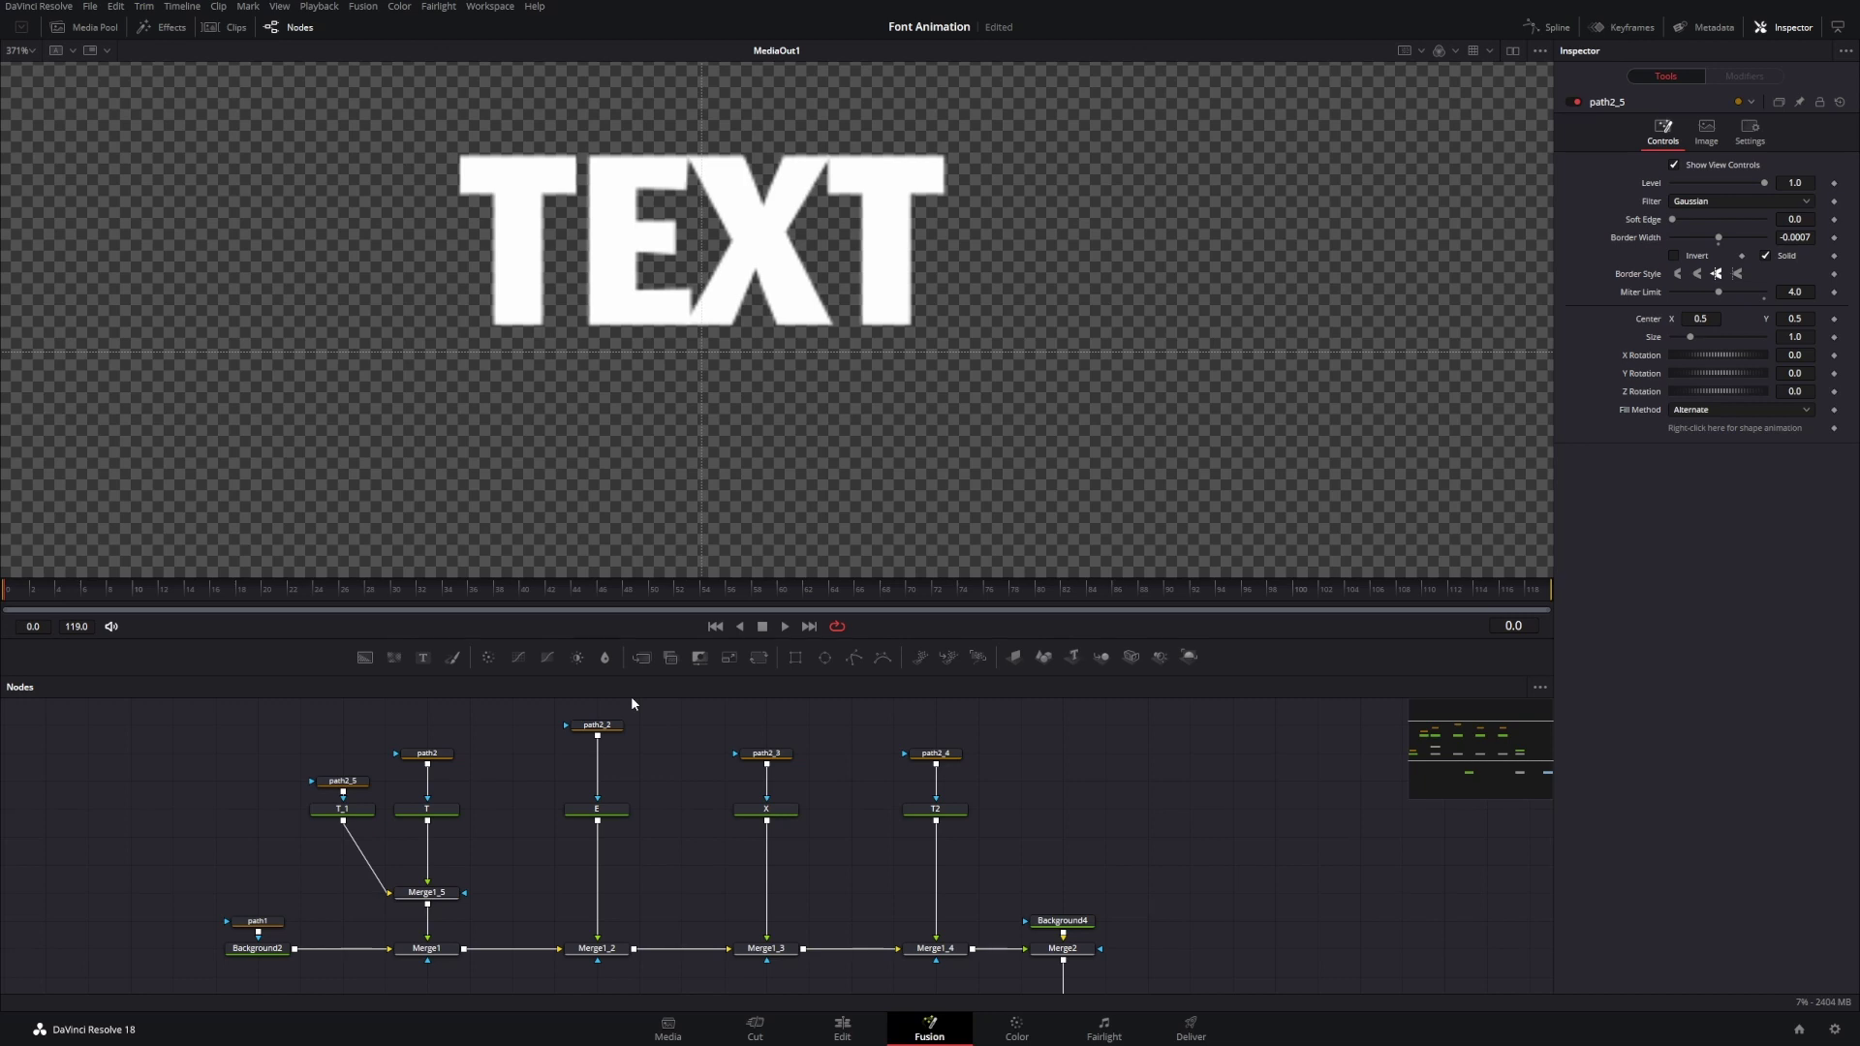
# - Publish the lower-right corner point of the T stem on the path2_5 polyline
pyautogui.click(342, 781)
pyautogui.scroll(3, 626, 398)
pyautogui.scroll(-4, 781, 501)
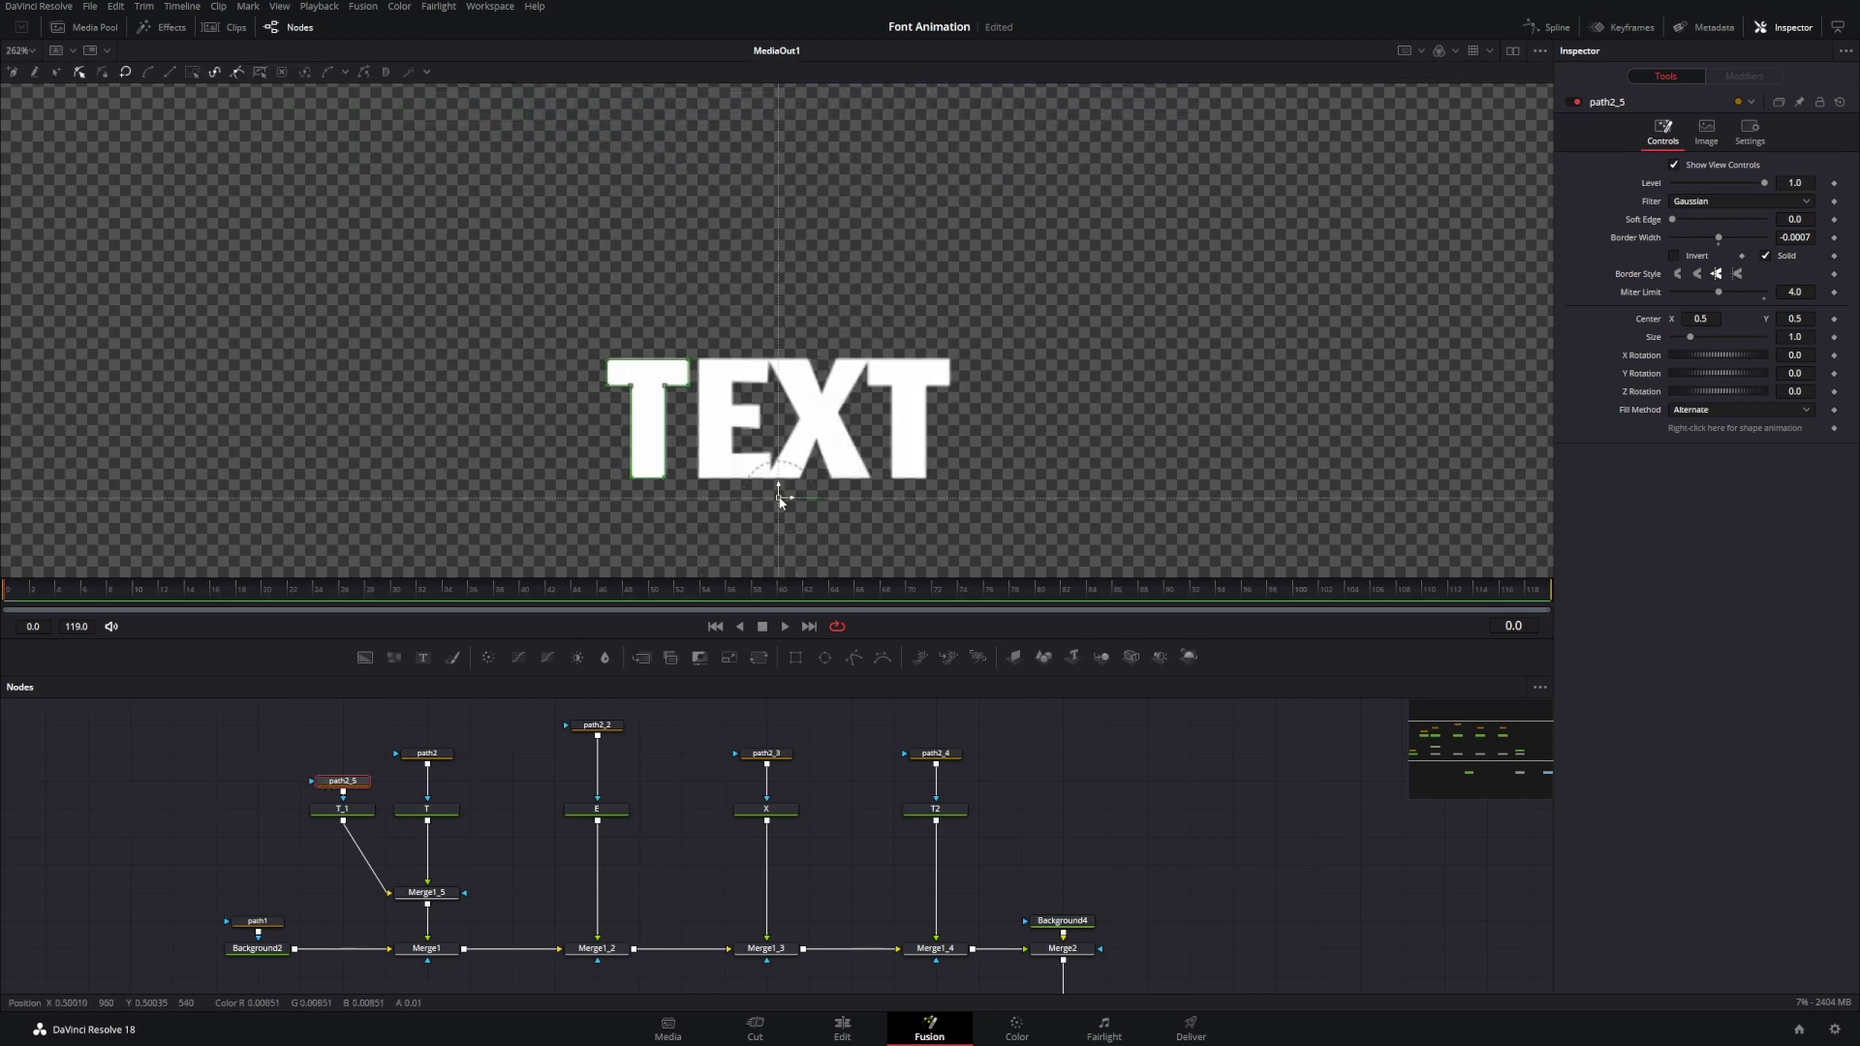
pyautogui.scroll(2, 670, 464)
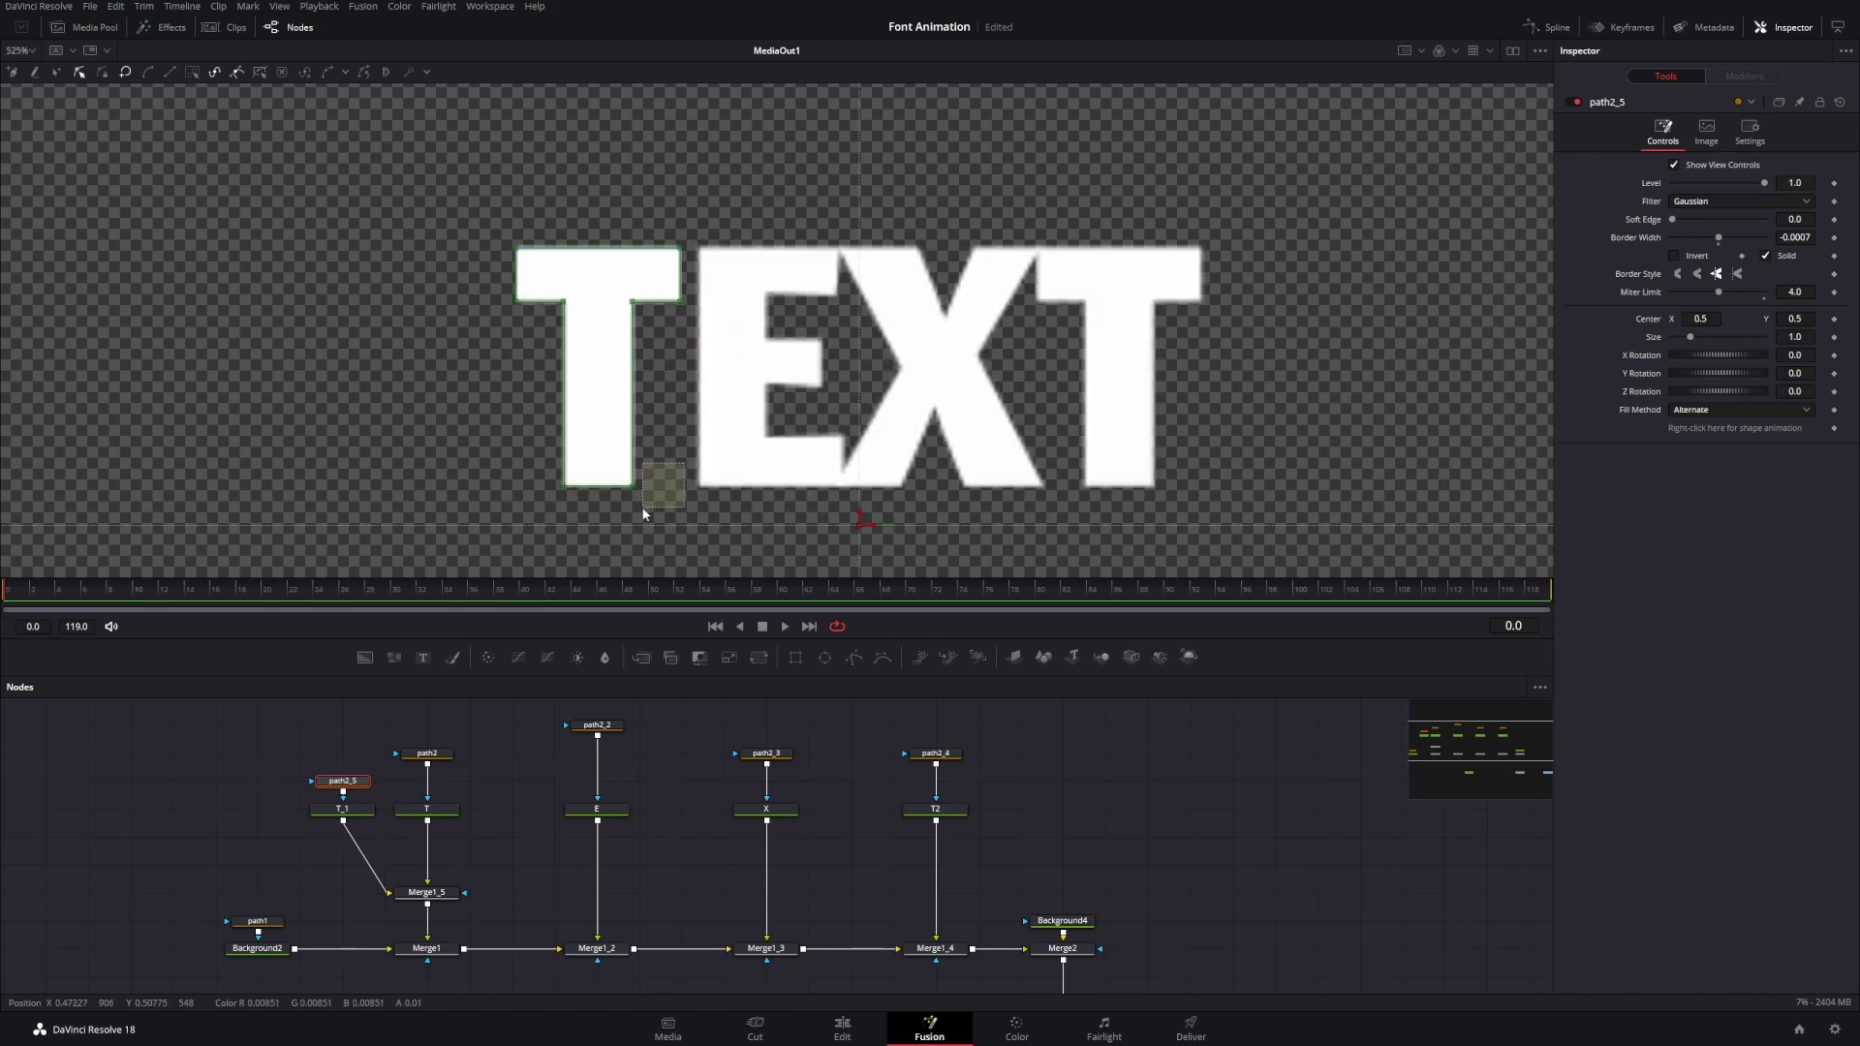
pyautogui.scroll(2, 638, 487)
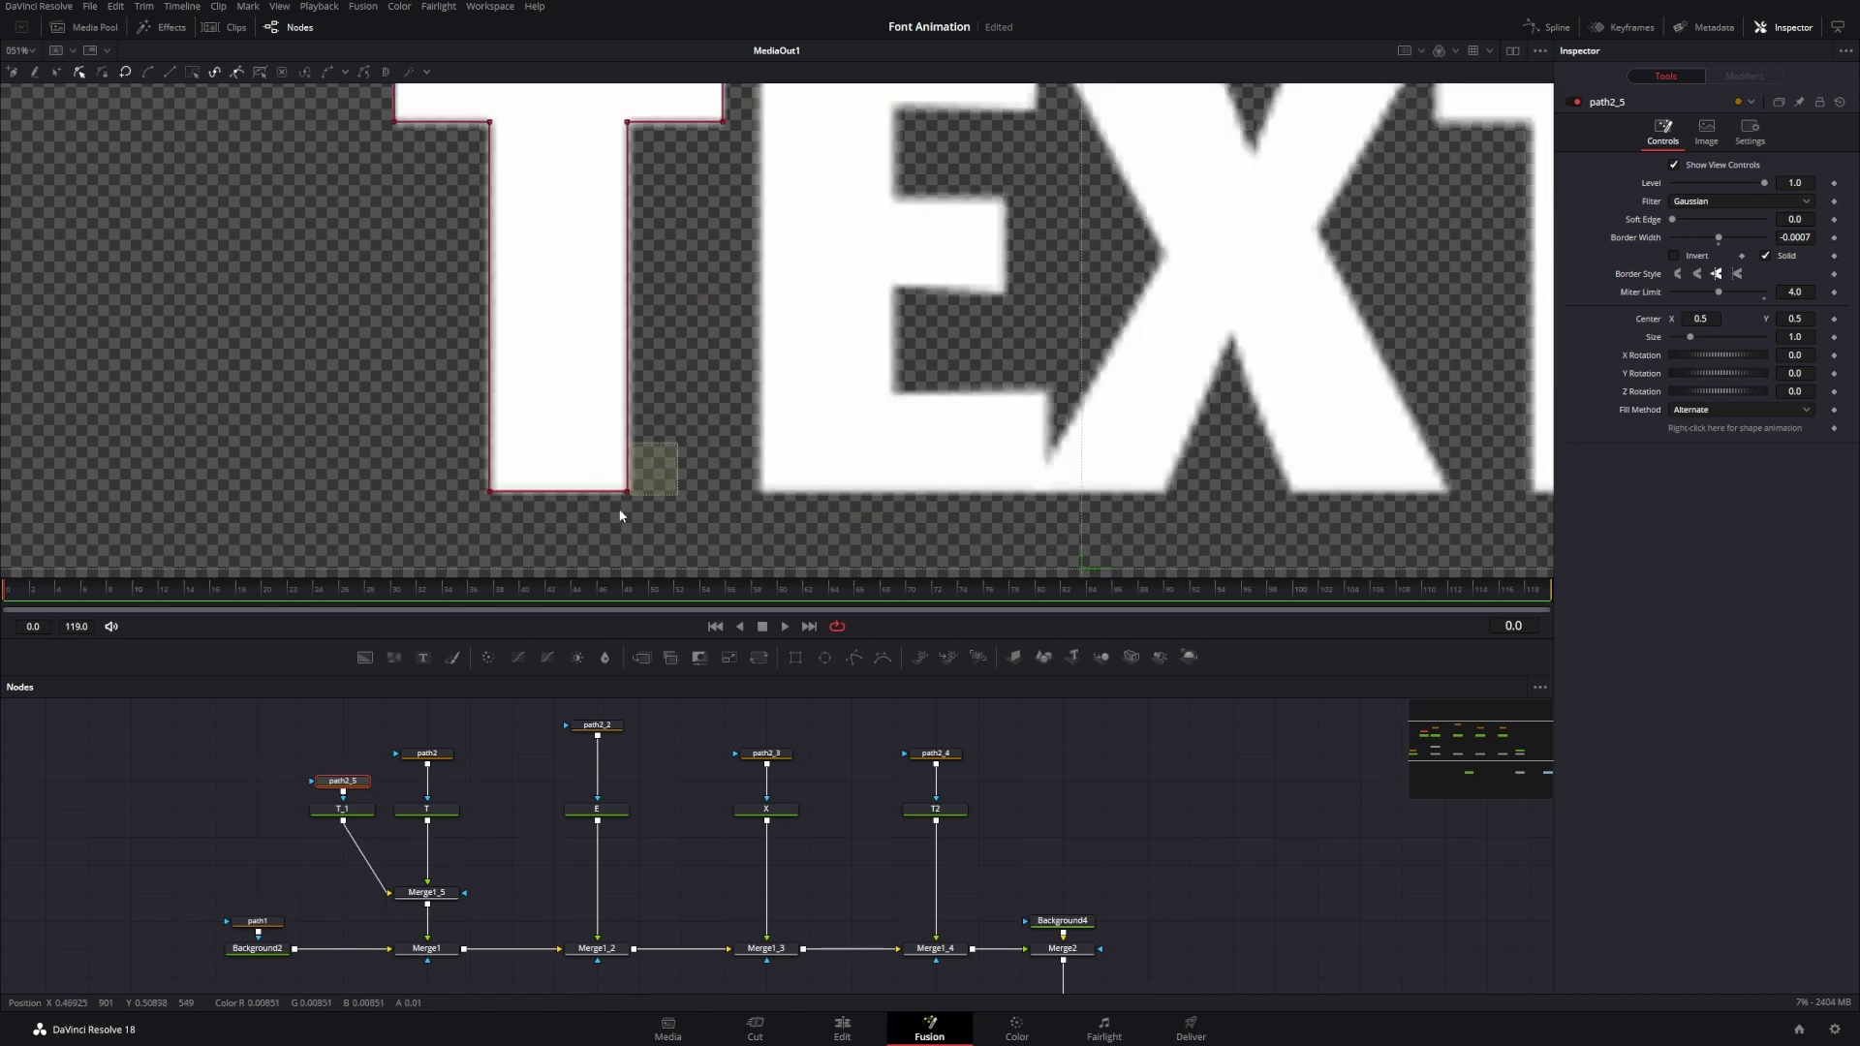
pyautogui.rightClick(624, 492)
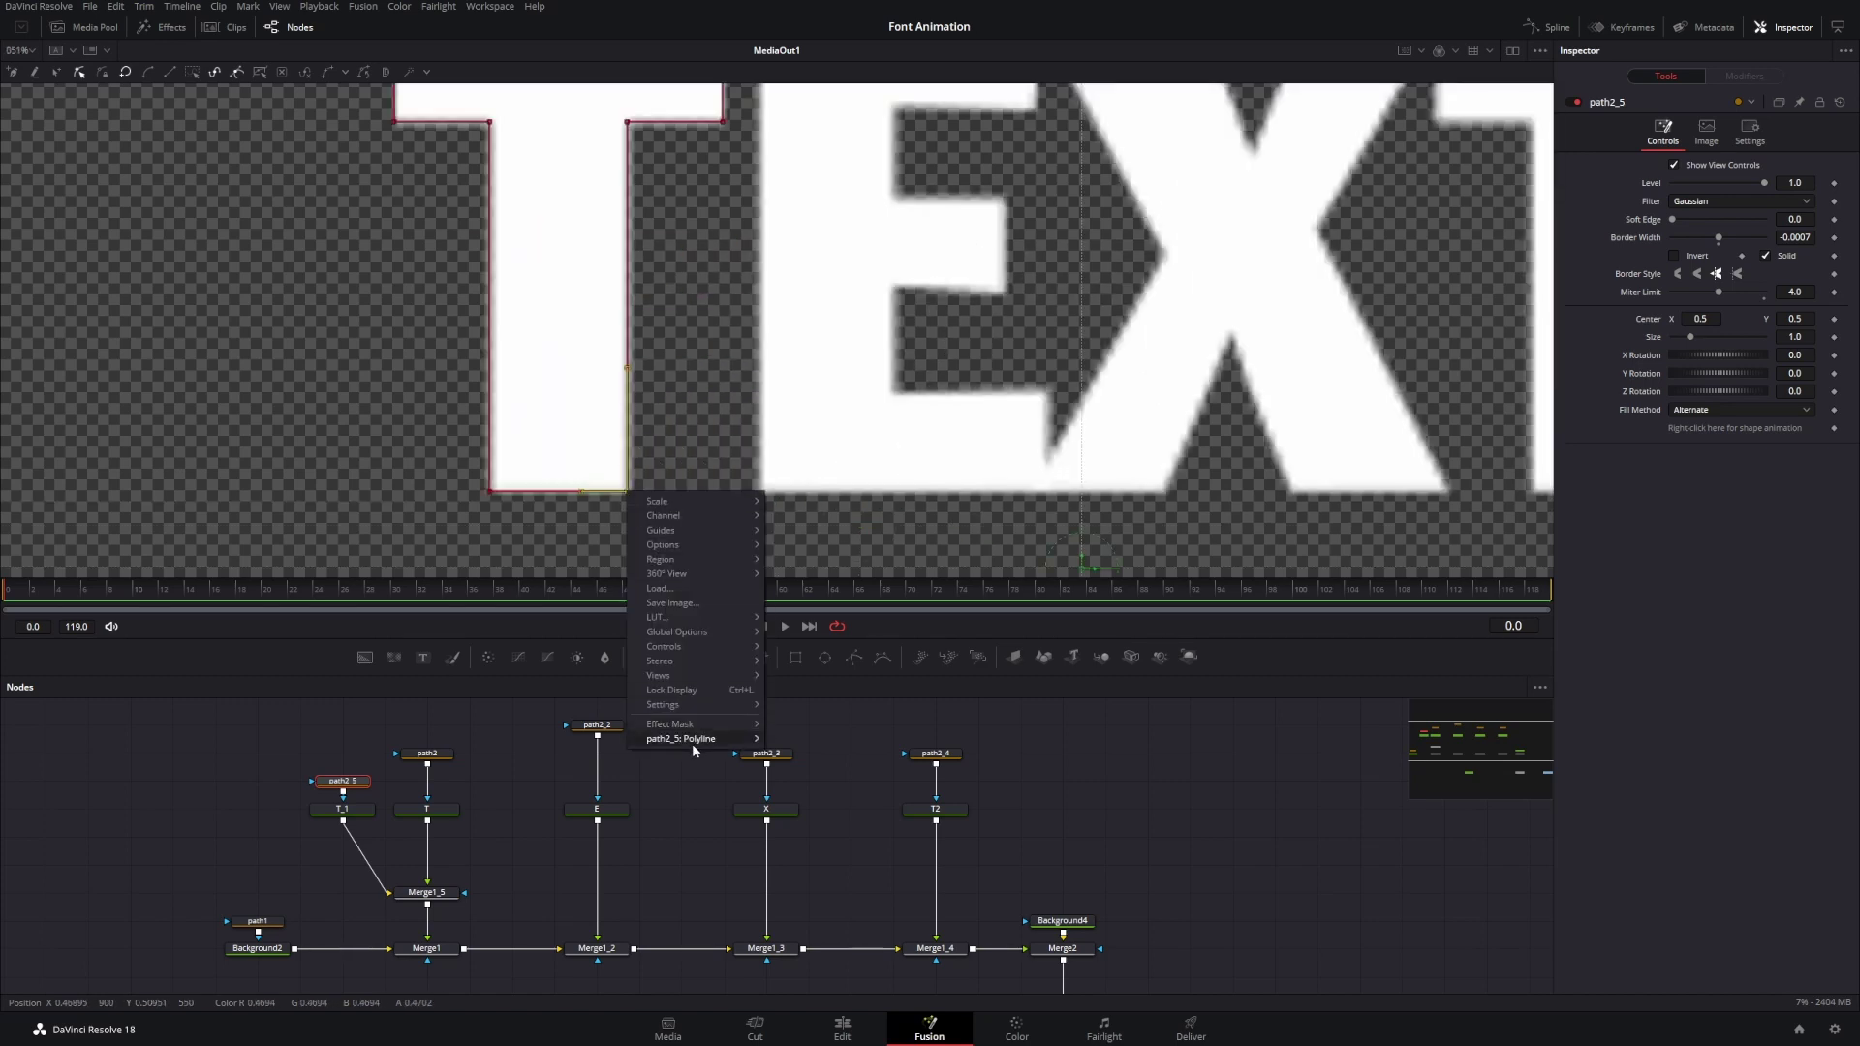
pyautogui.moveTo(692, 740)
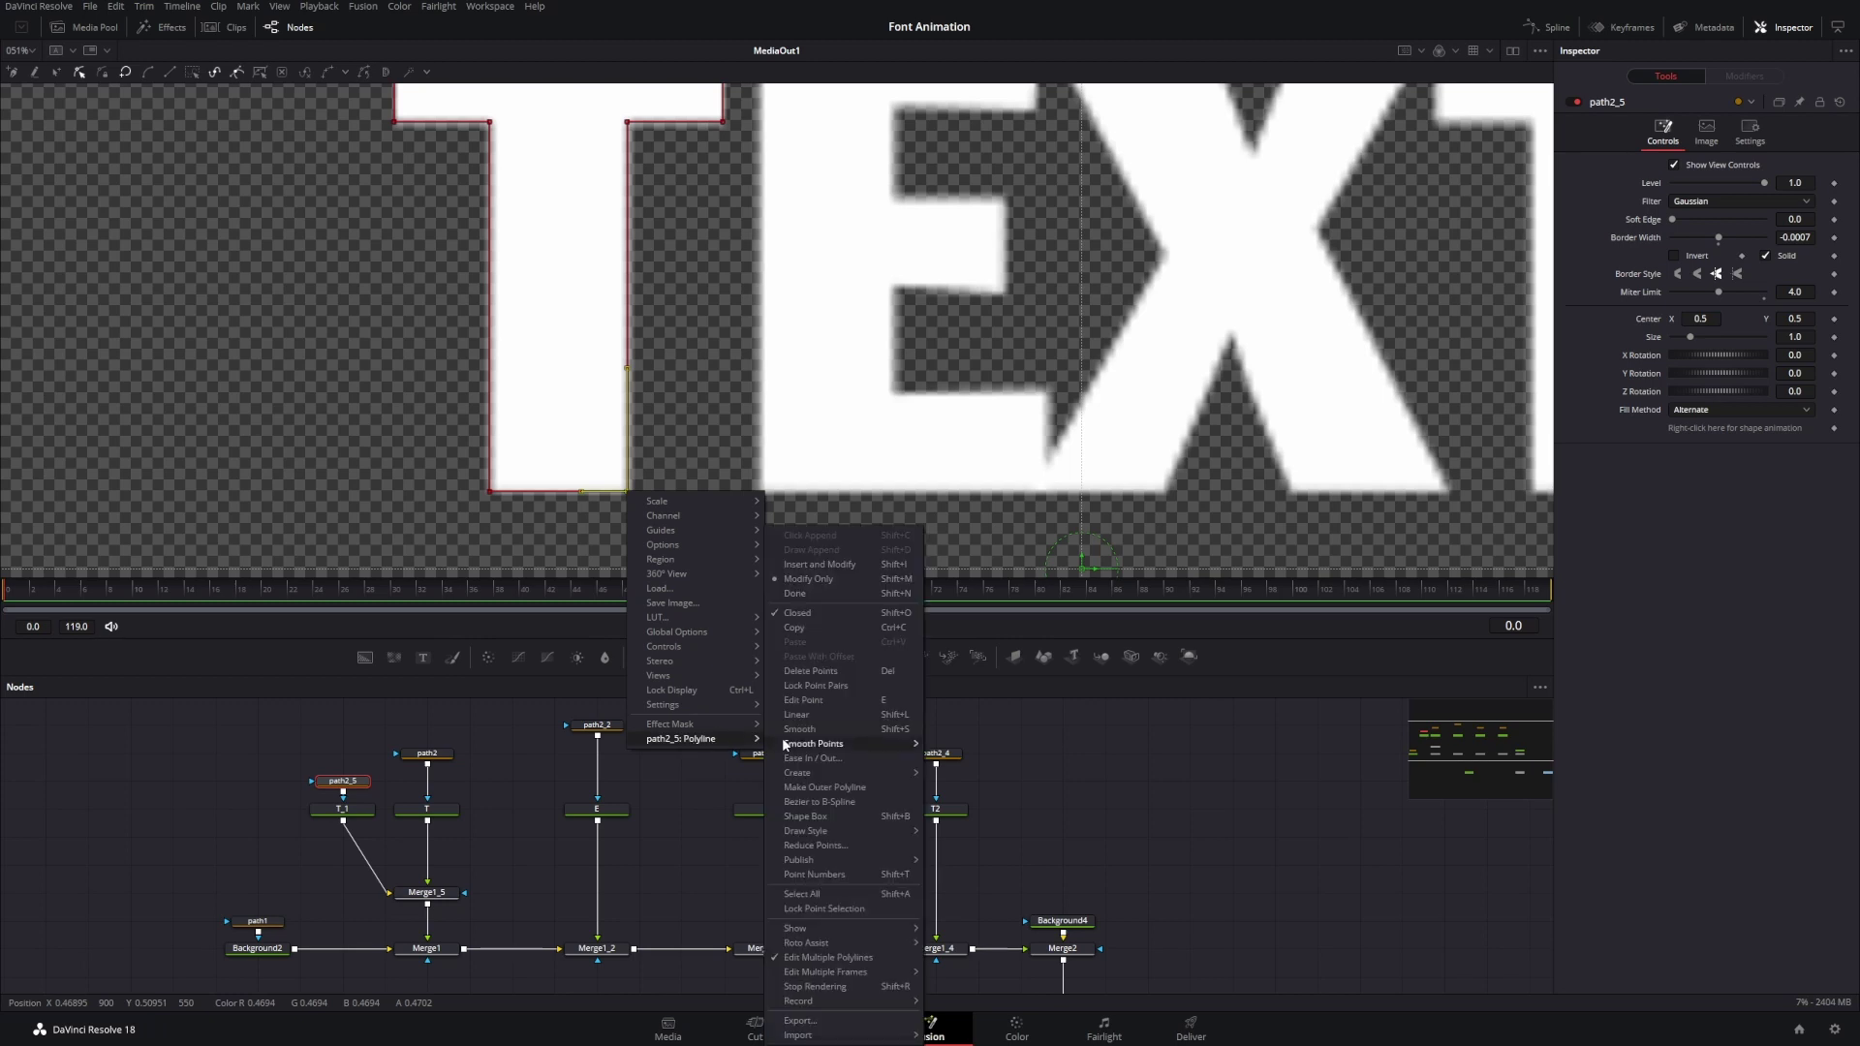
pyautogui.moveTo(784, 744)
pyautogui.moveTo(829, 856)
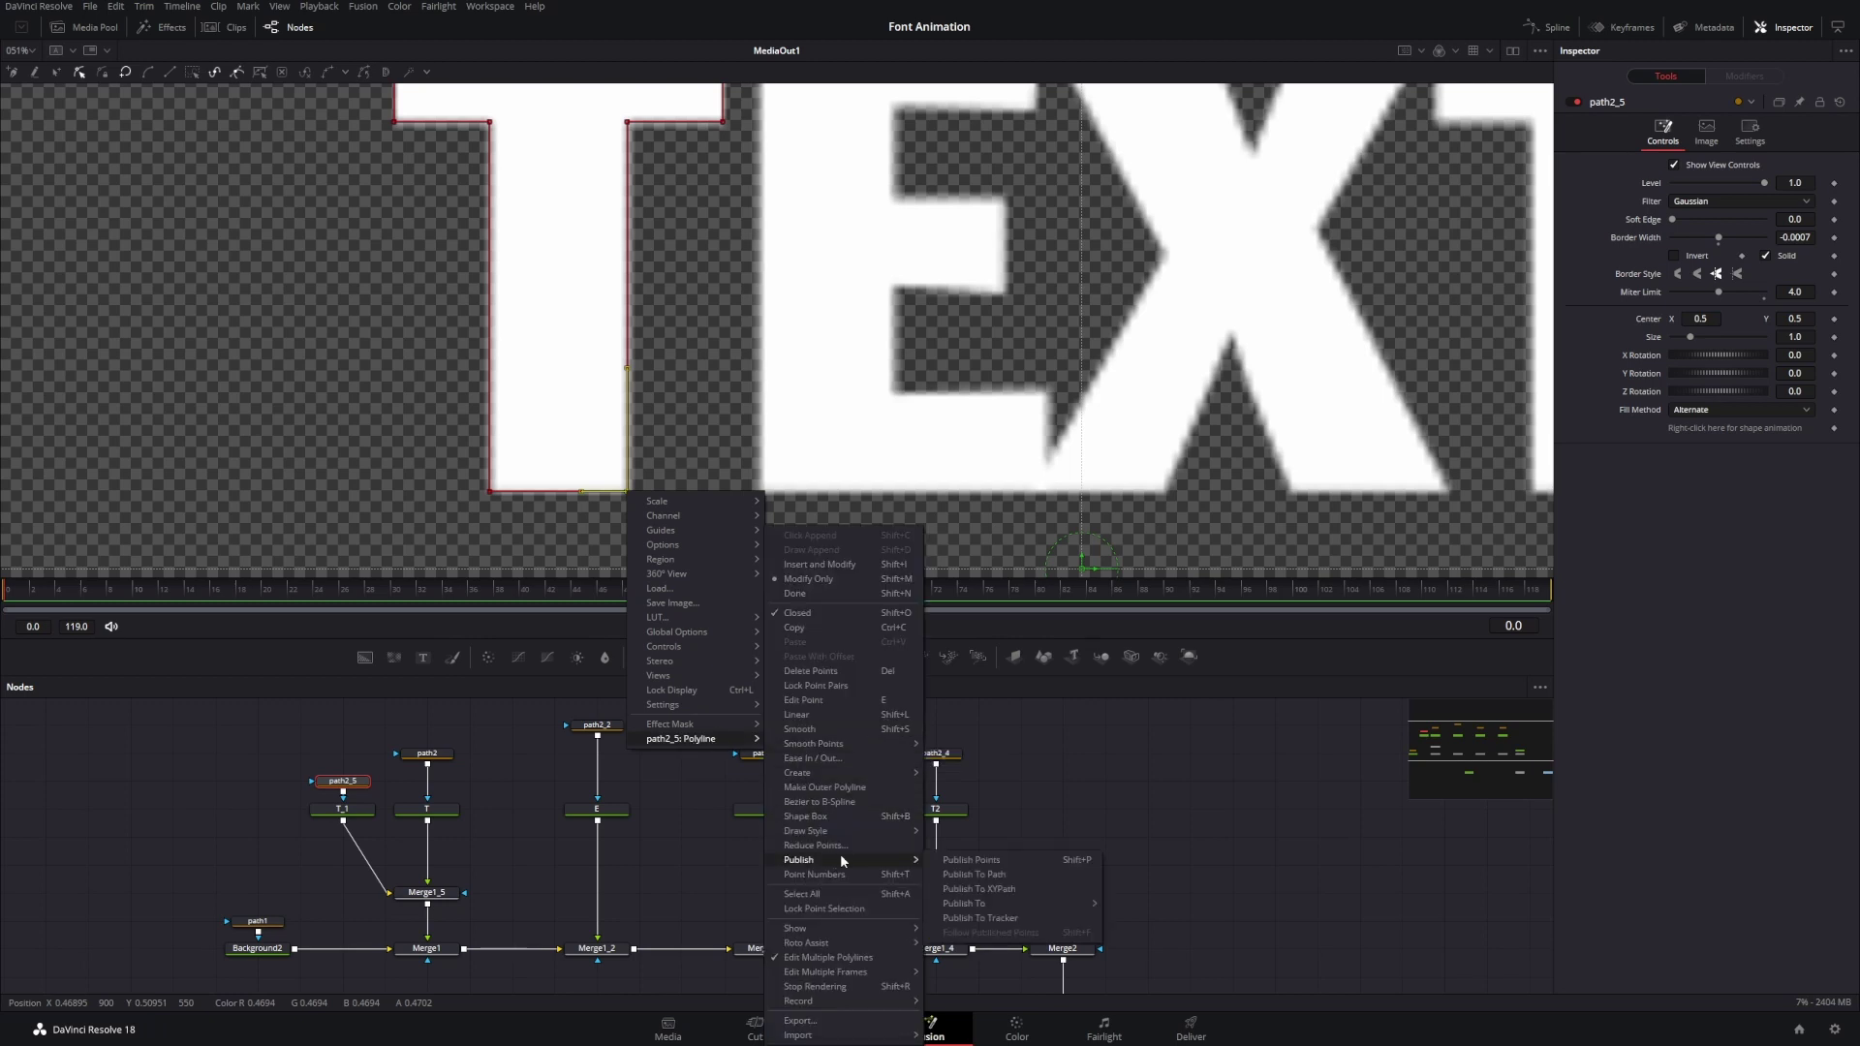
pyautogui.click(971, 860)
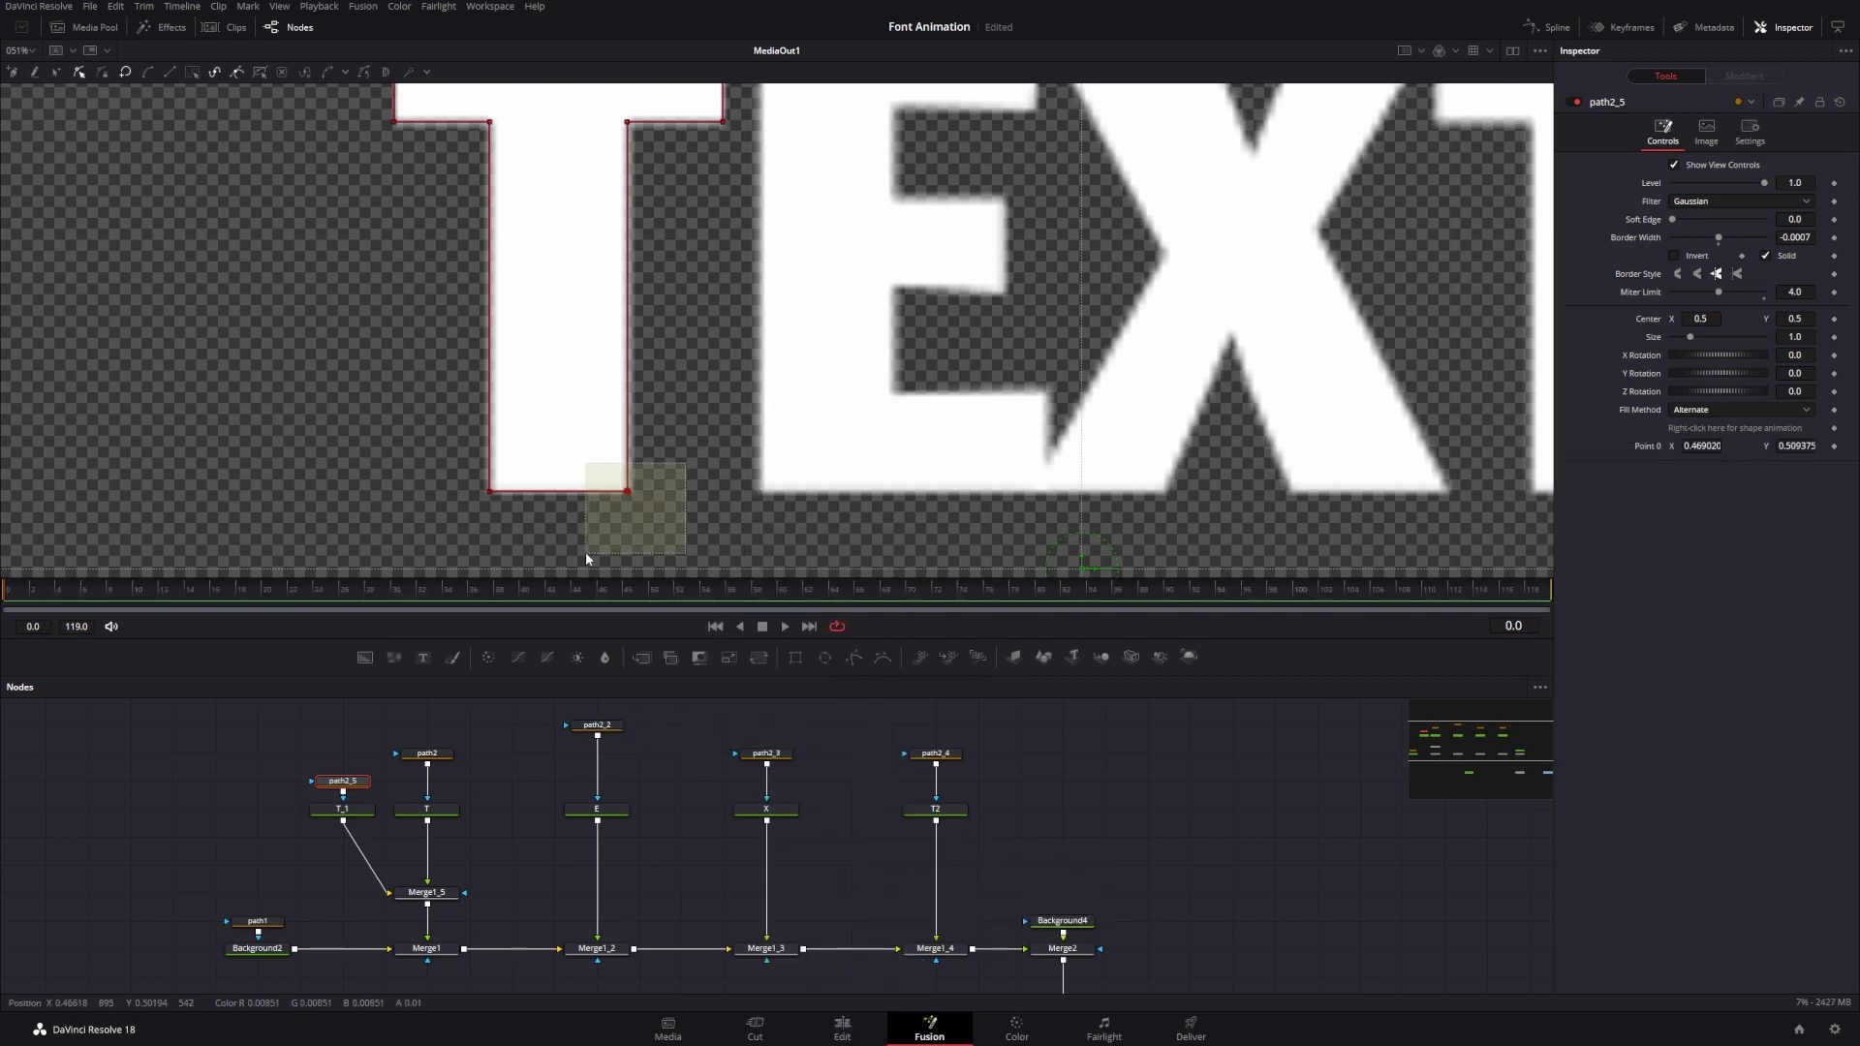
# - Set path2_5's published Point 0 to X 0.5 and Y 0.5, and deselect the node
pyautogui.click(1700, 446)
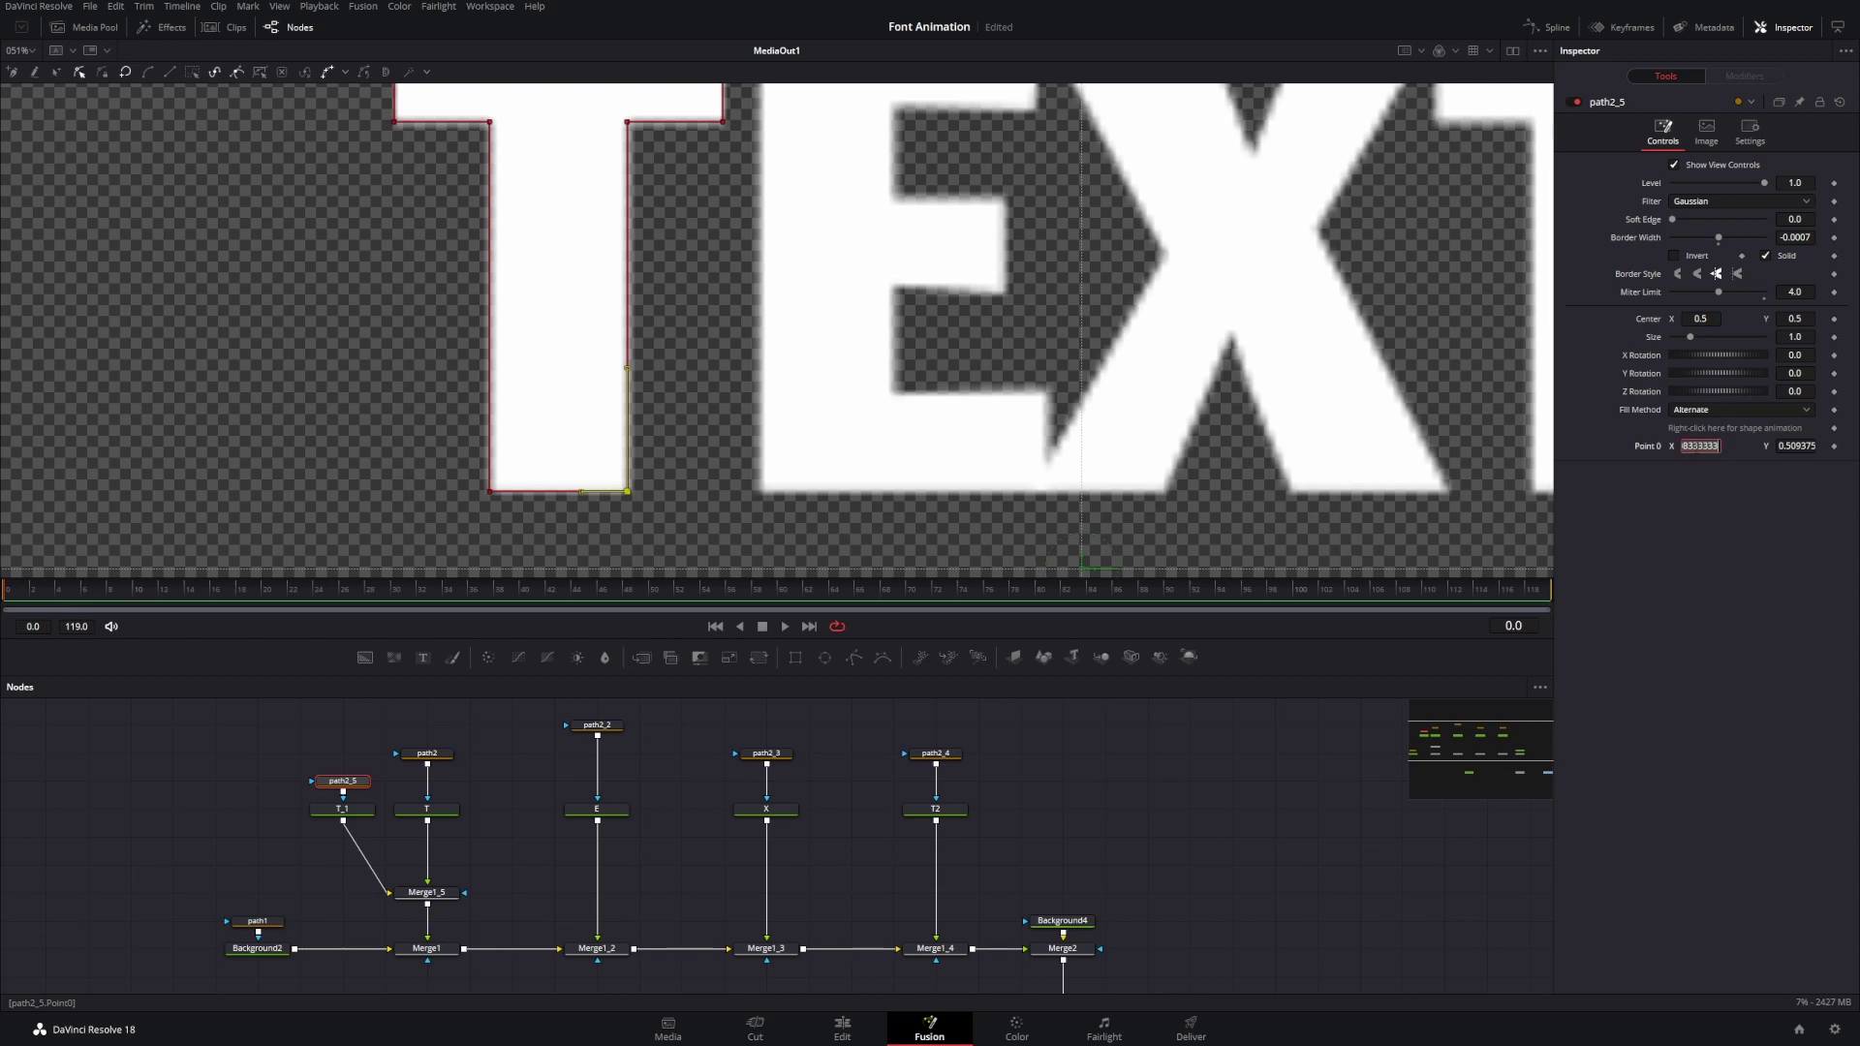
pyautogui.write('0.5')
pyautogui.press('Tab')
pyautogui.write('0.5')
pyautogui.press('Tab')
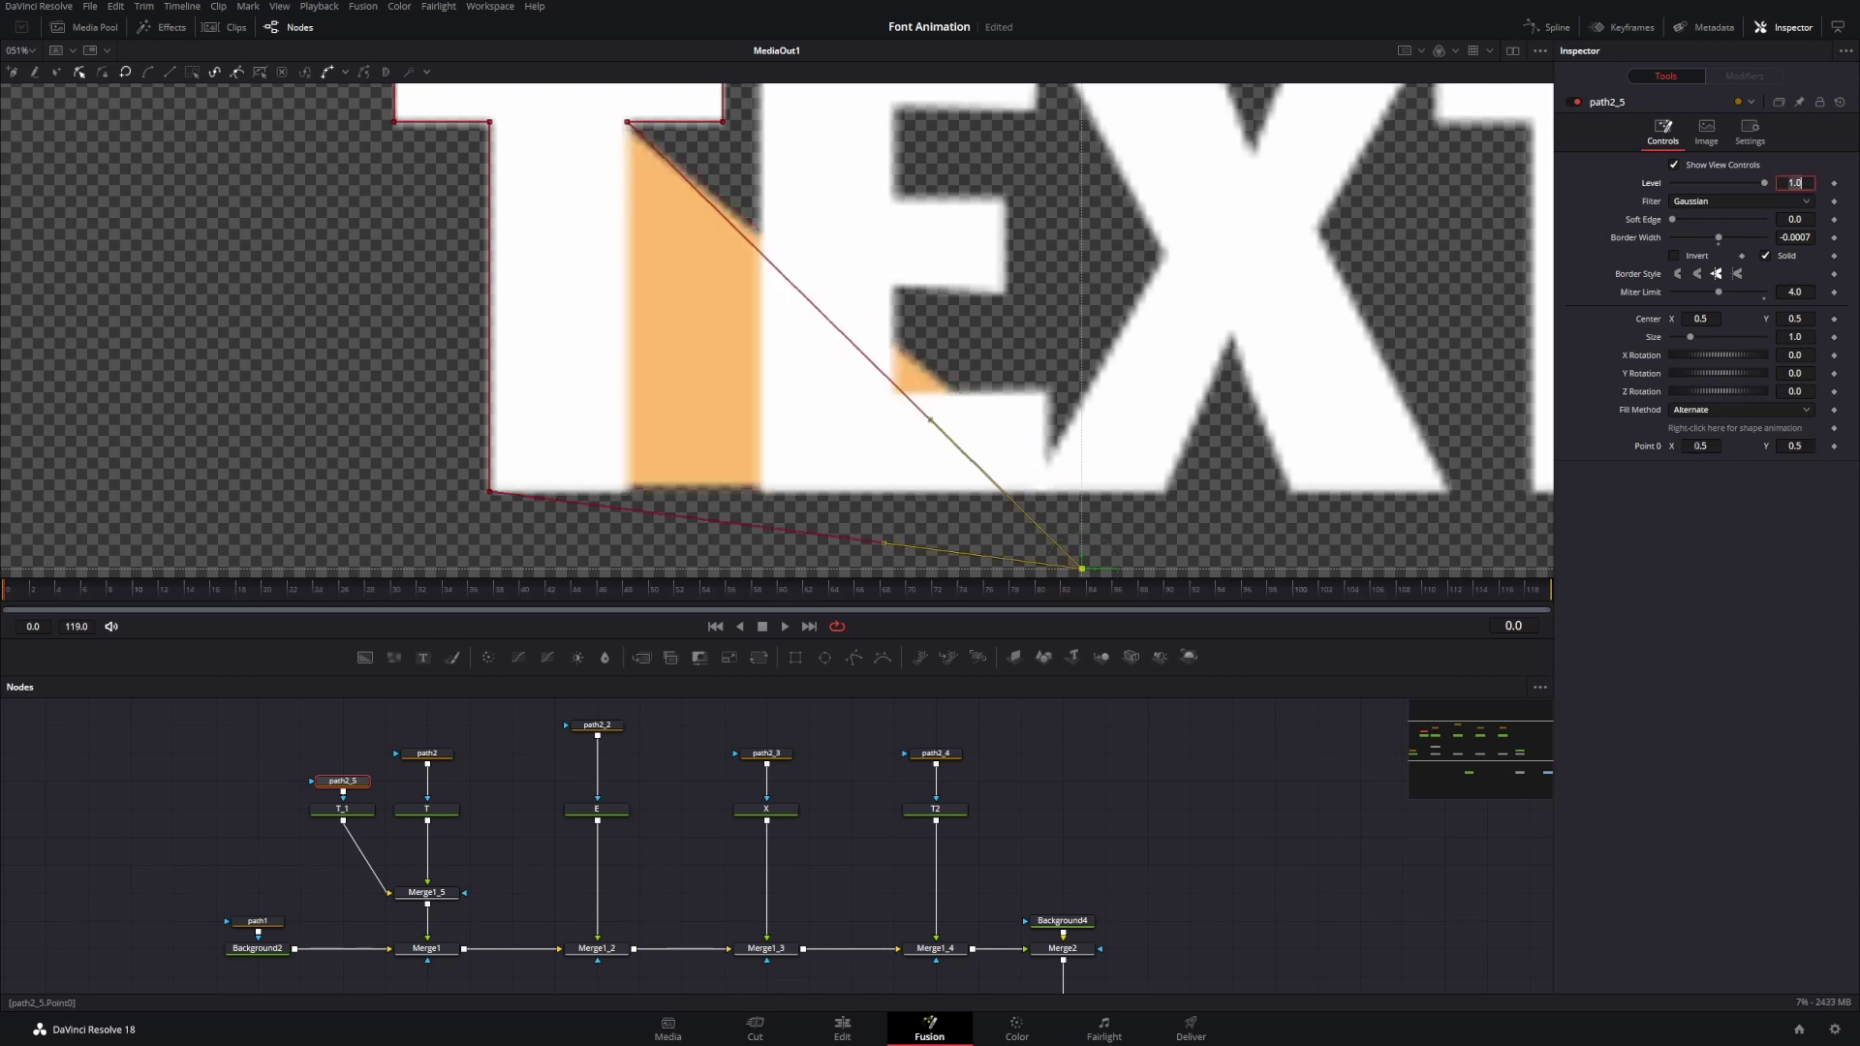
pyautogui.click(1158, 800)
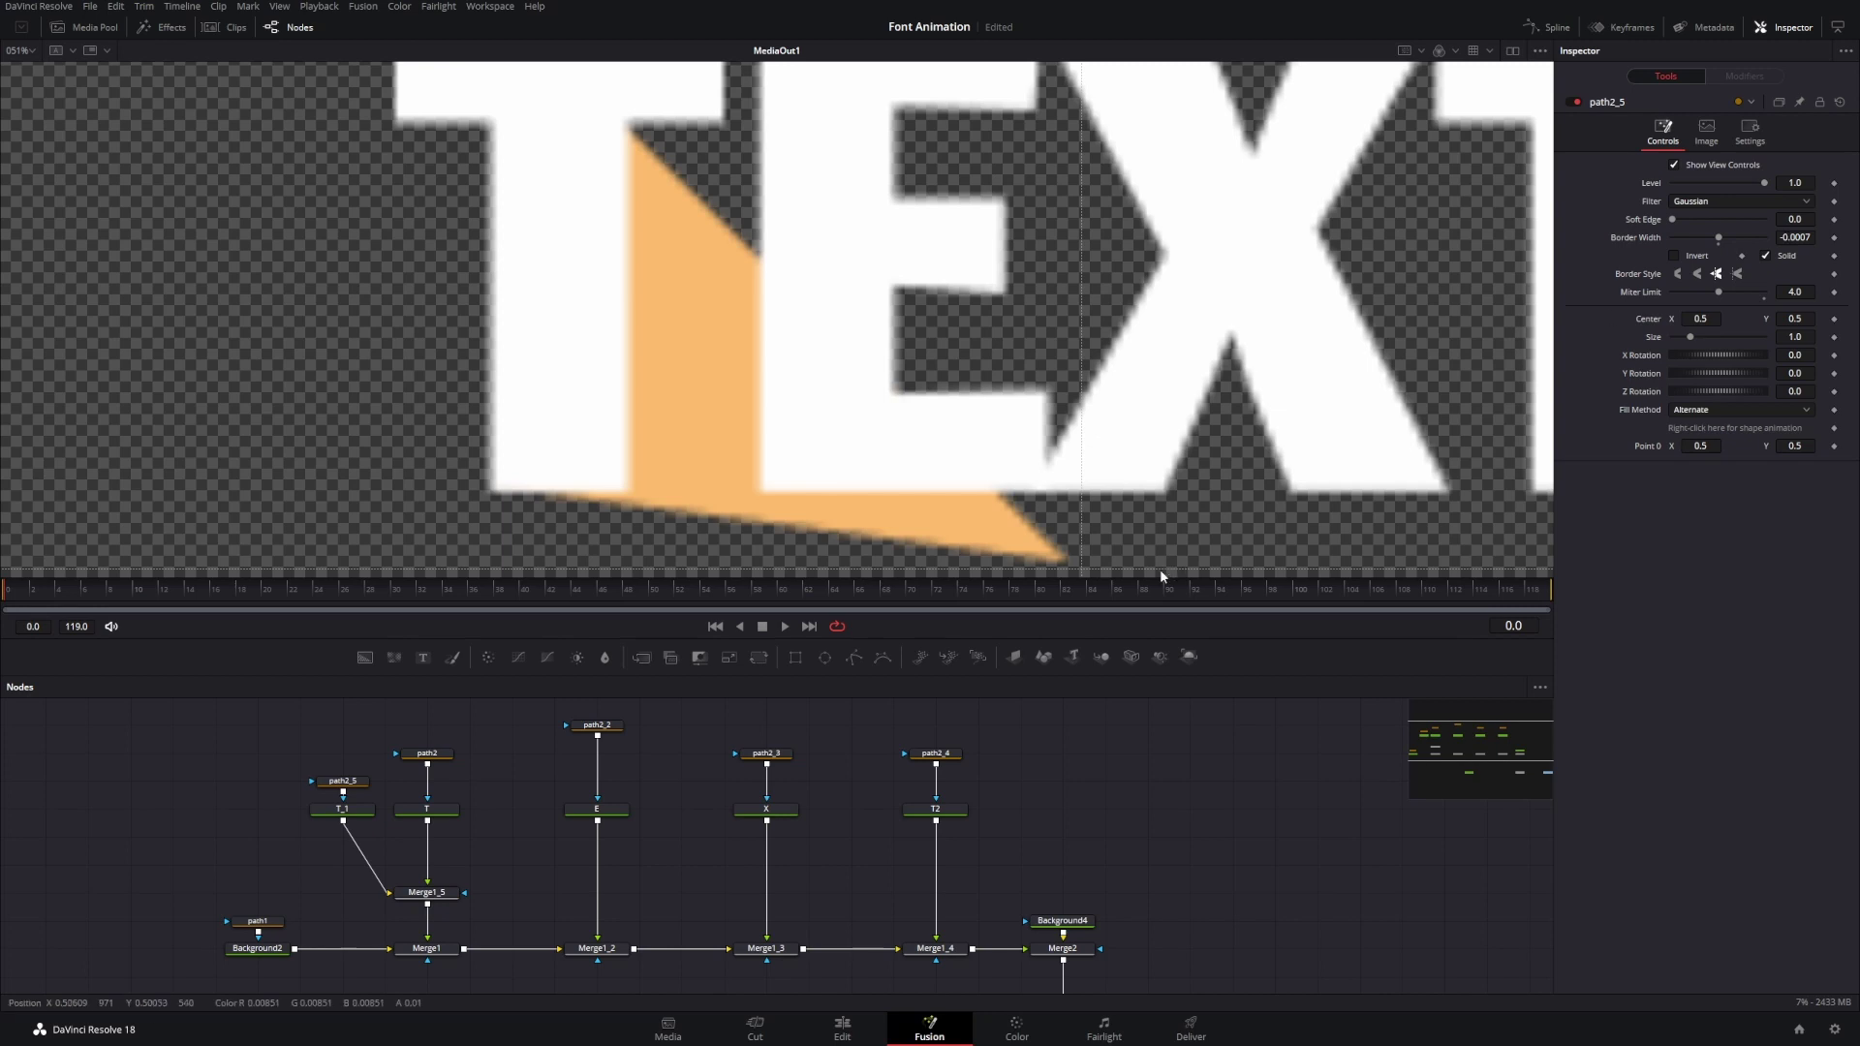
# - Reset path2_5's border width to 0.0 and check the tip of the orange shape against the centre guides
pyautogui.scroll(5, 1052, 393)
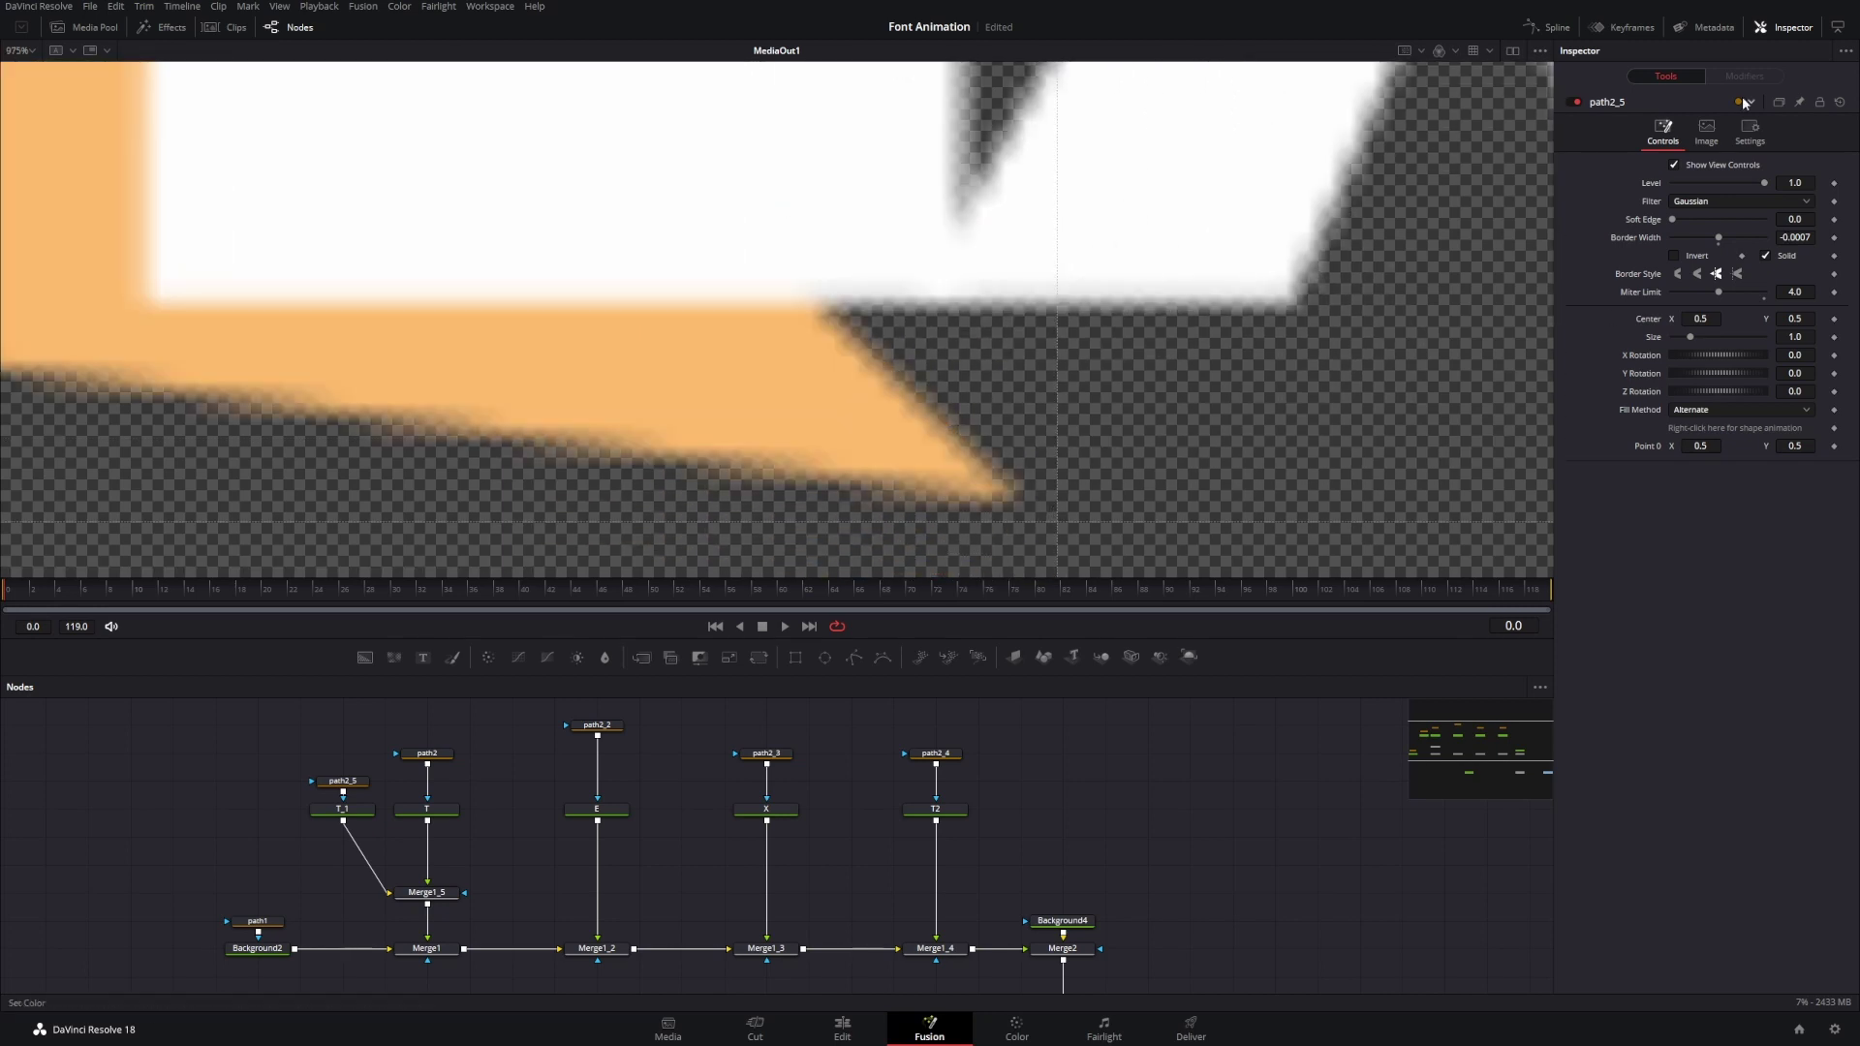
pyautogui.doubleClick(1643, 241)
pyautogui.scroll(2, 1057, 518)
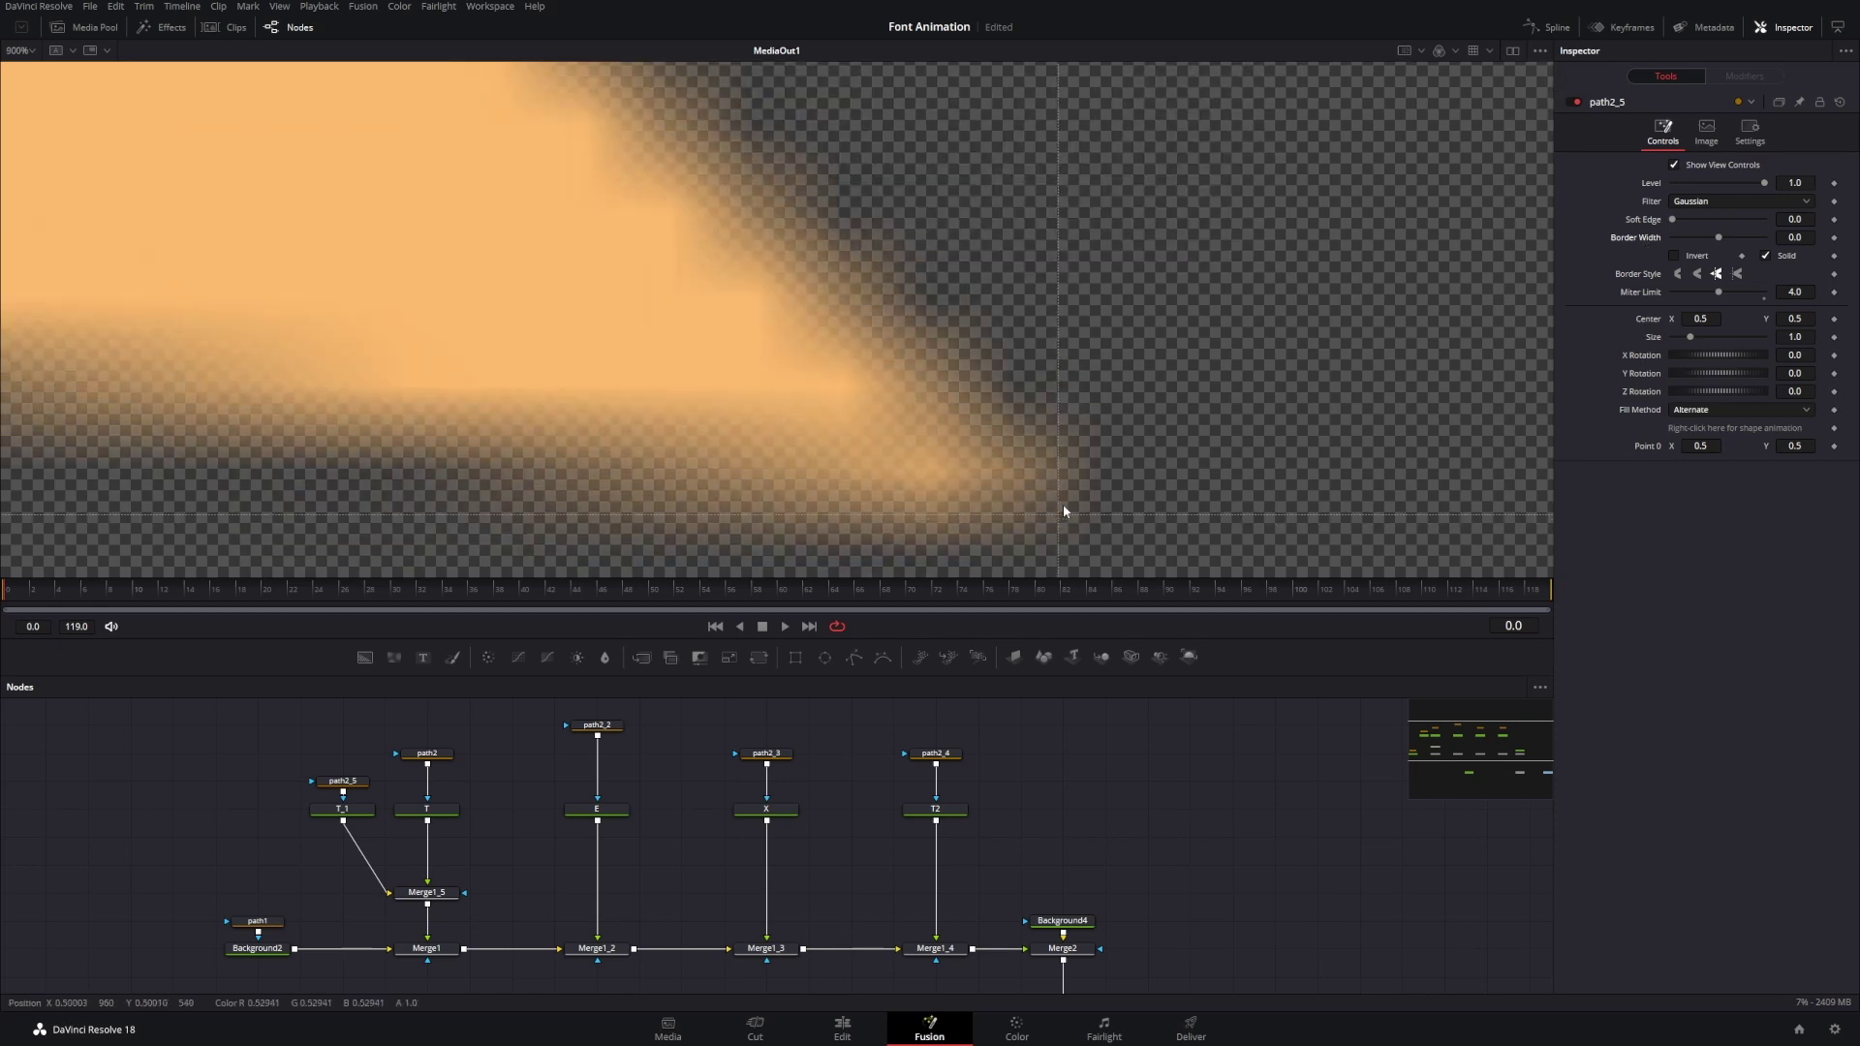
pyautogui.scroll(-8, 1061, 506)
pyautogui.scroll(5, 1058, 496)
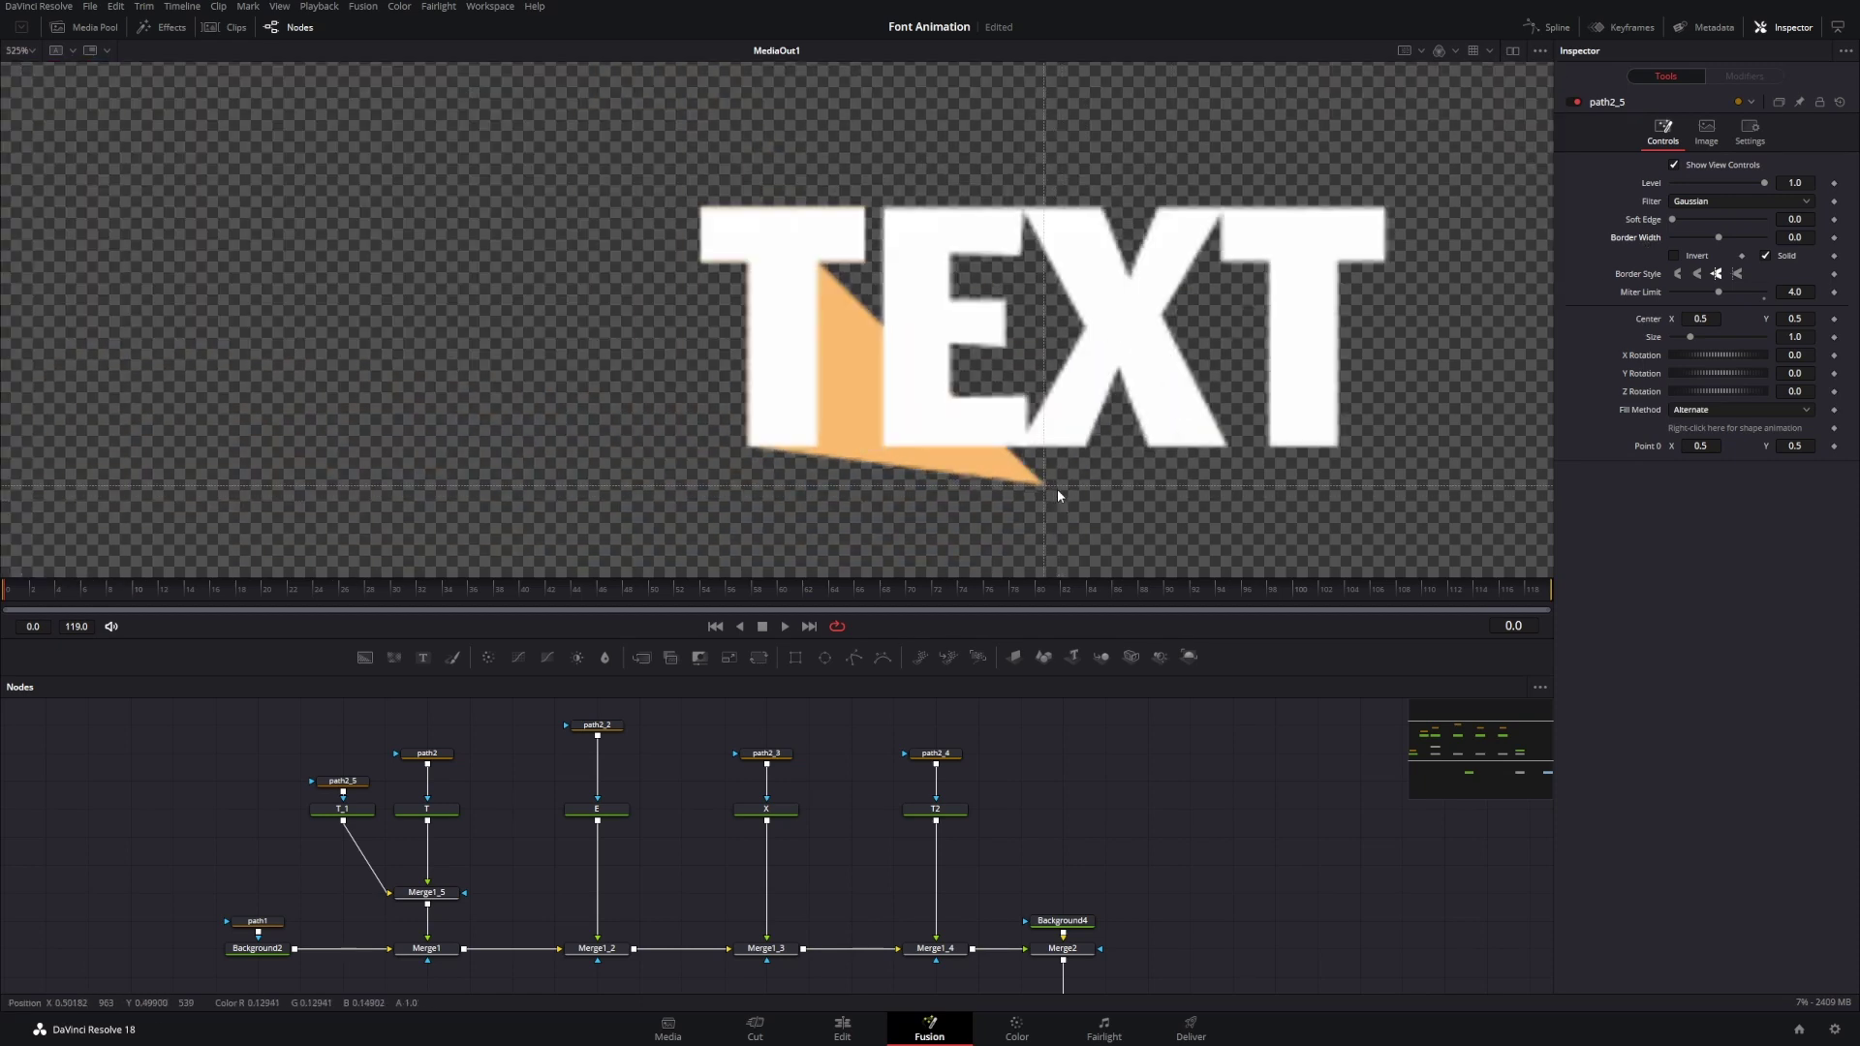
# - Delete path2_5's two corner points under the T crossbar's right arm so the orange edge runs from the crossbar's upper-right corner to the centre
pyautogui.scroll(4, 1056, 490)
pyautogui.scroll(-2, 1051, 492)
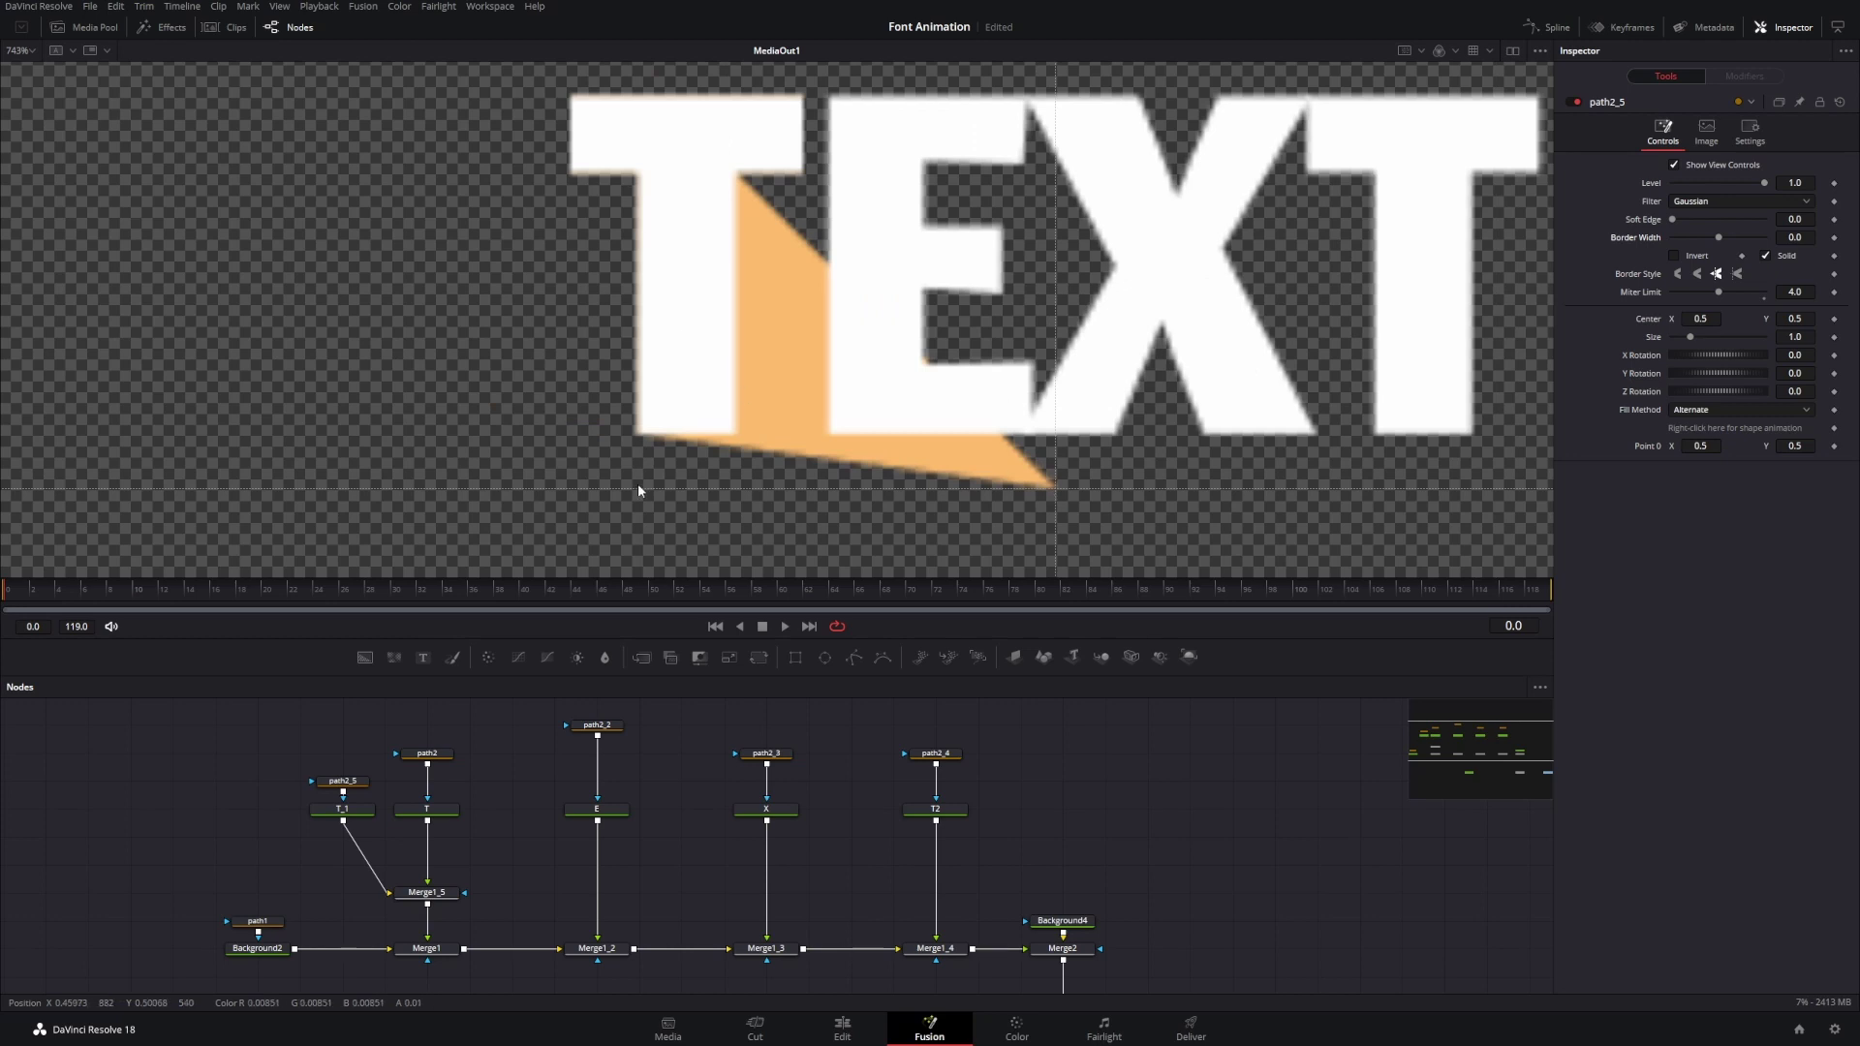
pyautogui.scroll(-5, 776, 417)
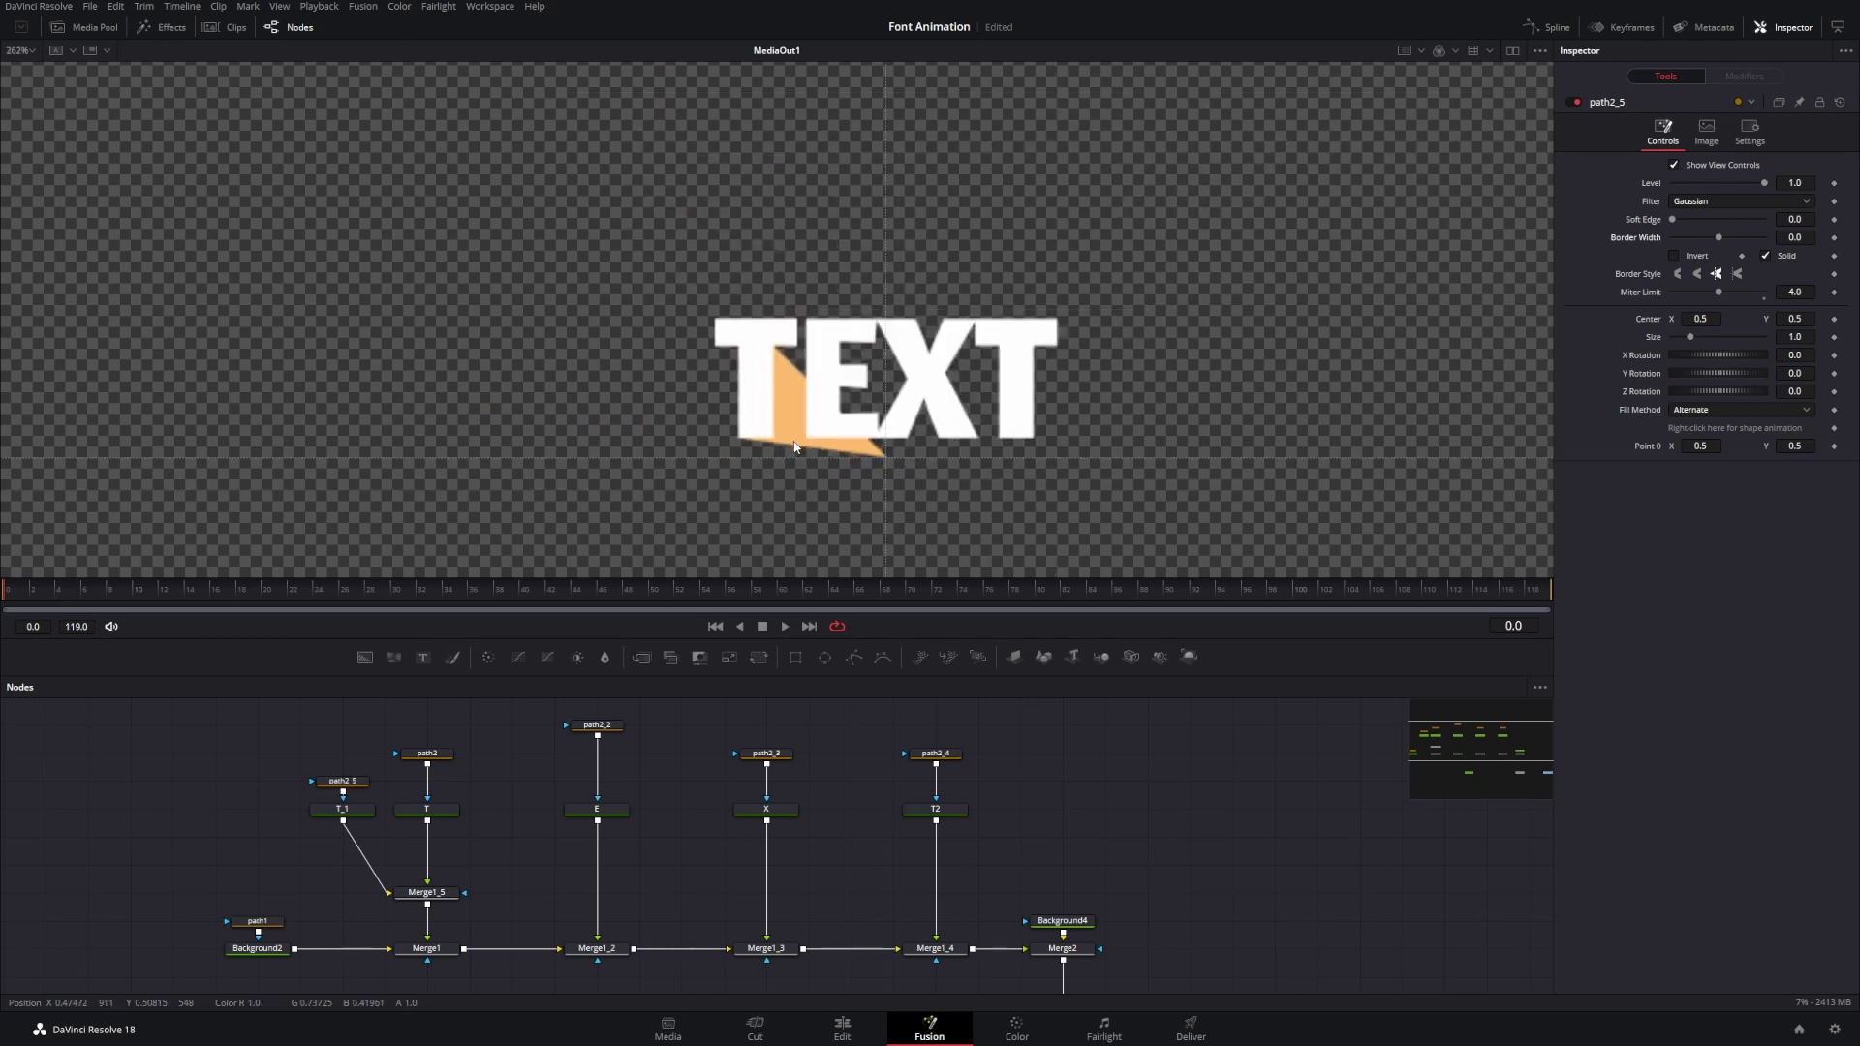
pyautogui.scroll(3, 815, 406)
pyautogui.moveTo(816, 403); pyautogui.dragTo(660, 172)
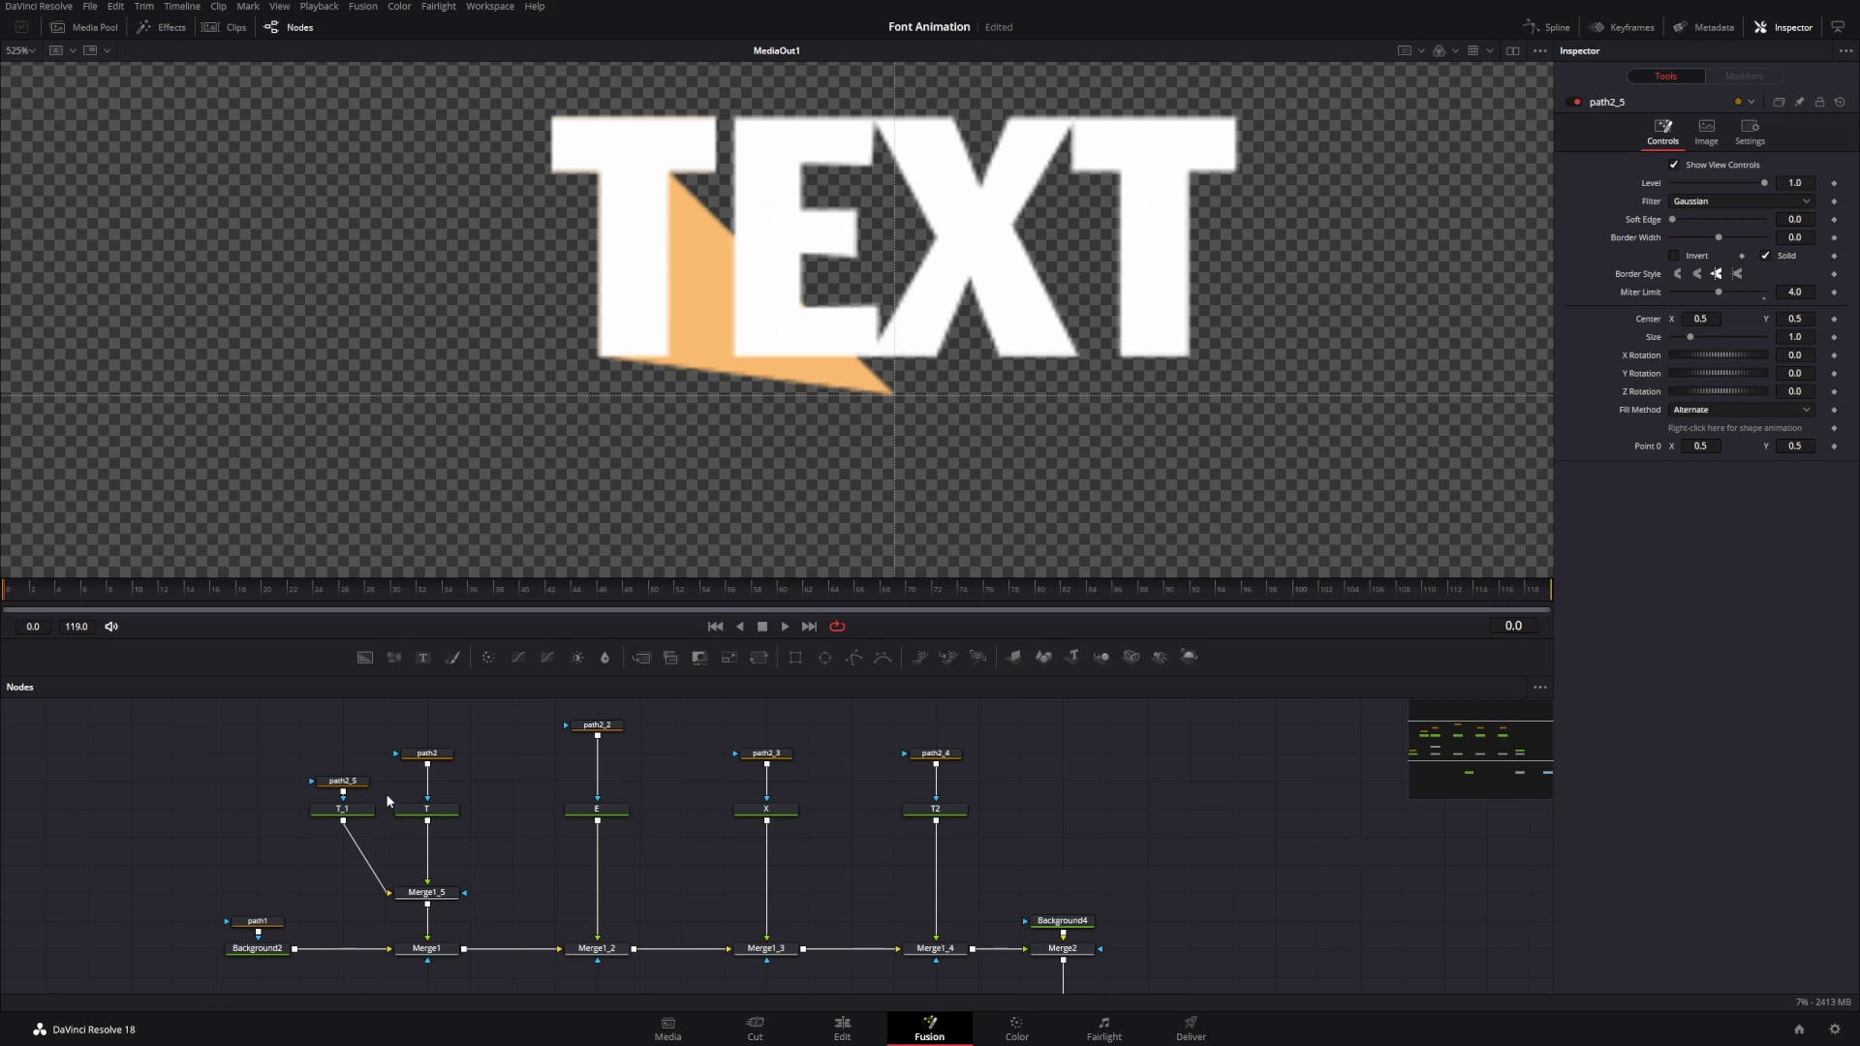
pyautogui.click(758, 246)
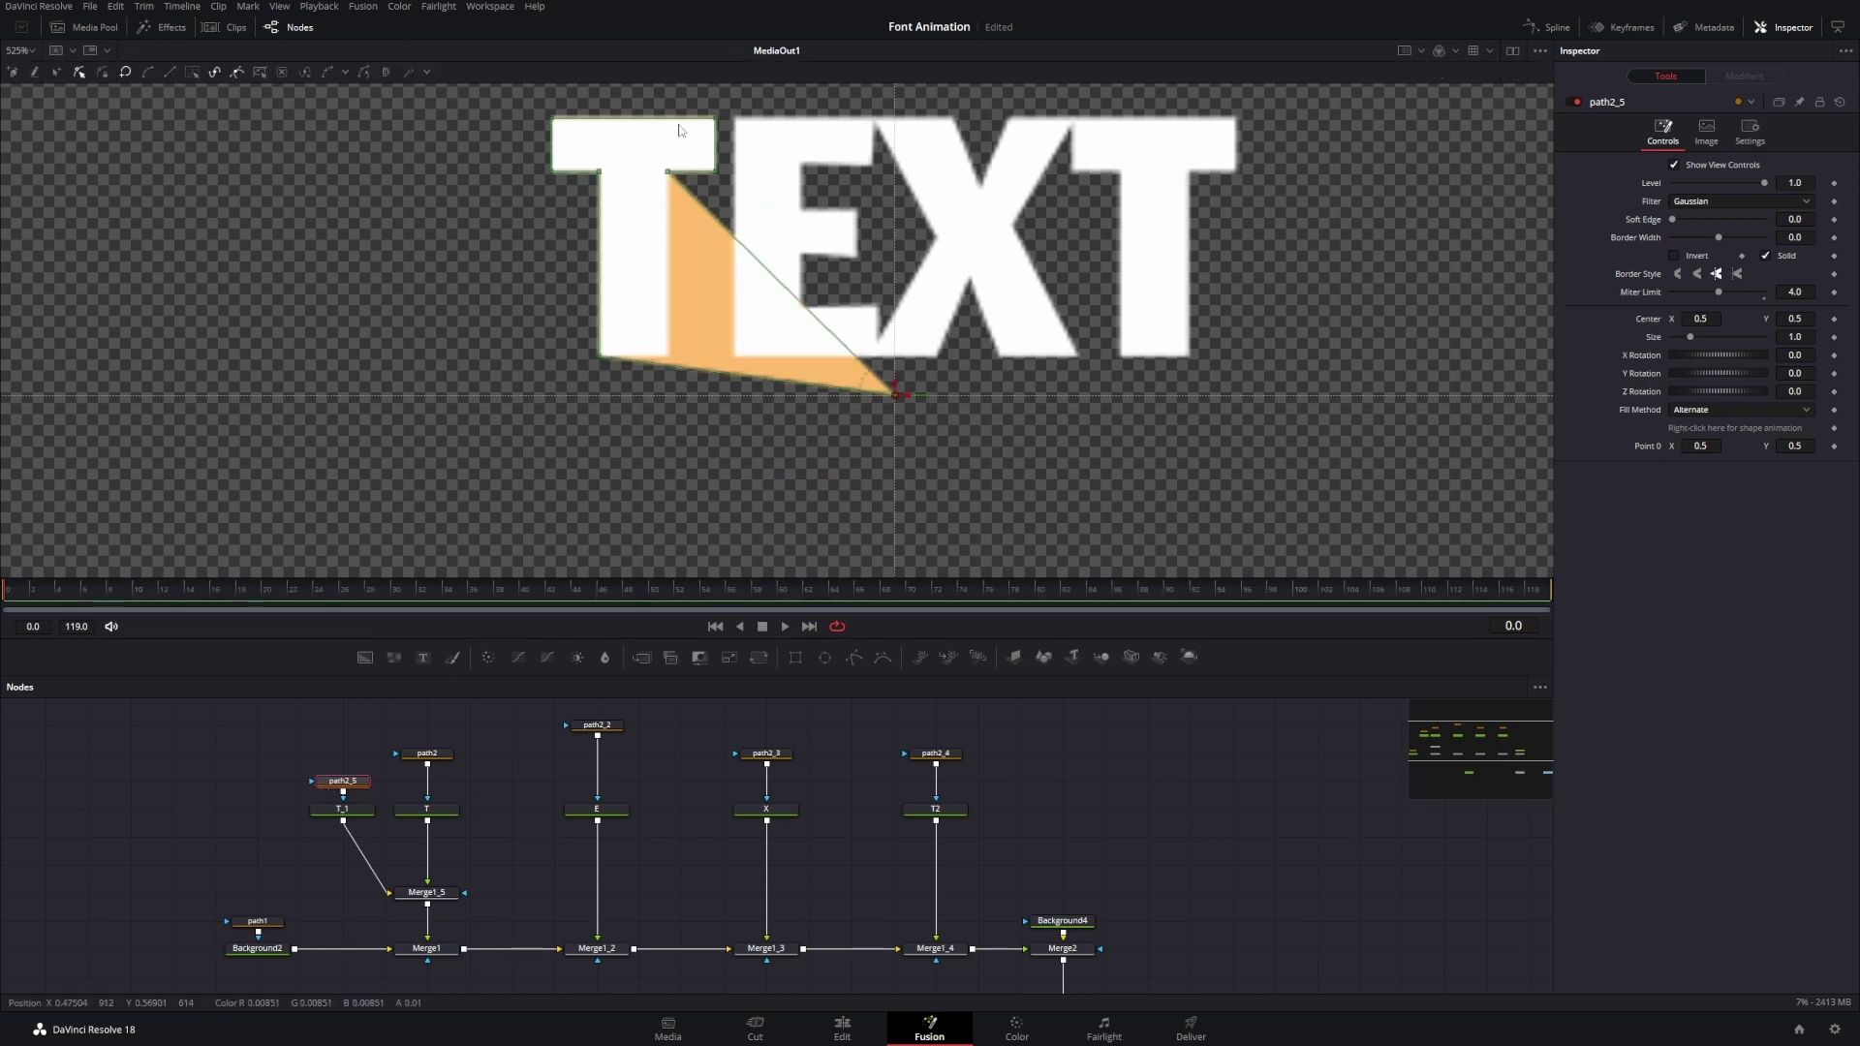
pyautogui.scroll(4, 658, 194)
pyautogui.moveTo(634, 241); pyautogui.dragTo(705, 350)
pyautogui.moveTo(749, 282); pyautogui.dragTo(628, 193)
pyautogui.scroll(-6, 628, 198)
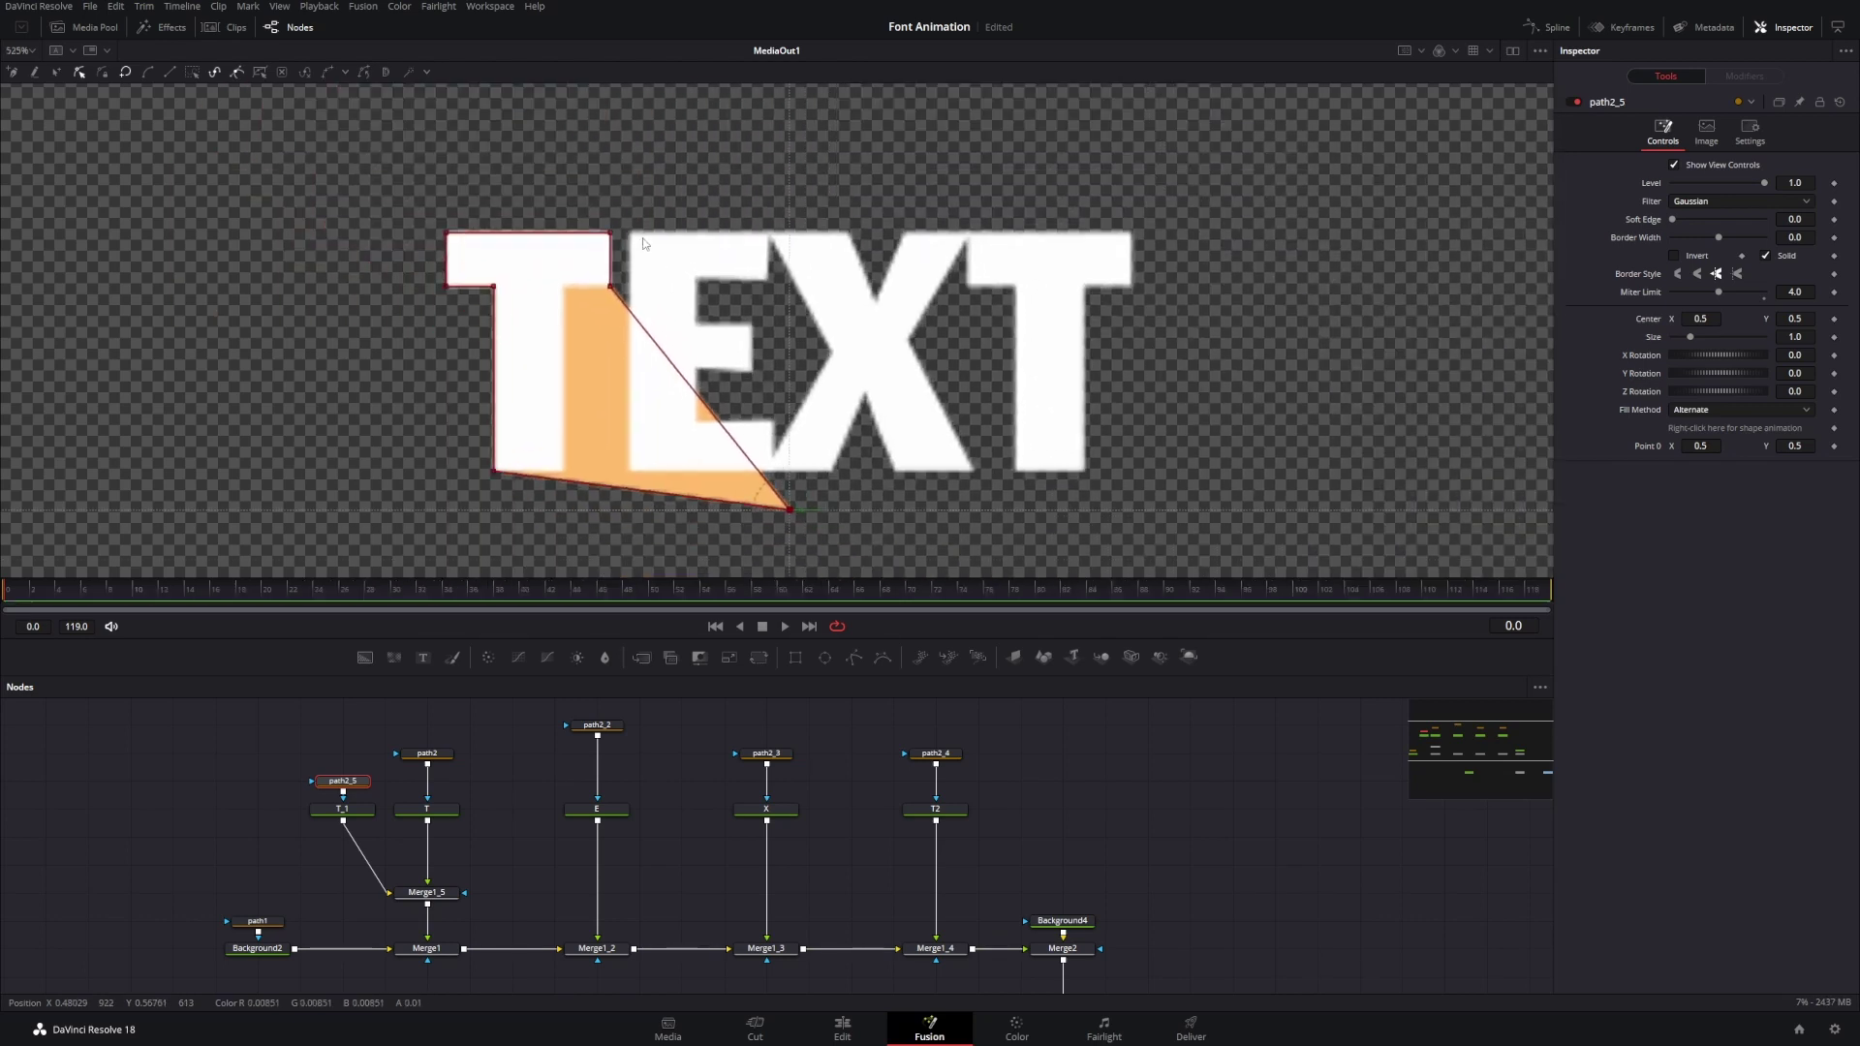
pyautogui.press('Delete')
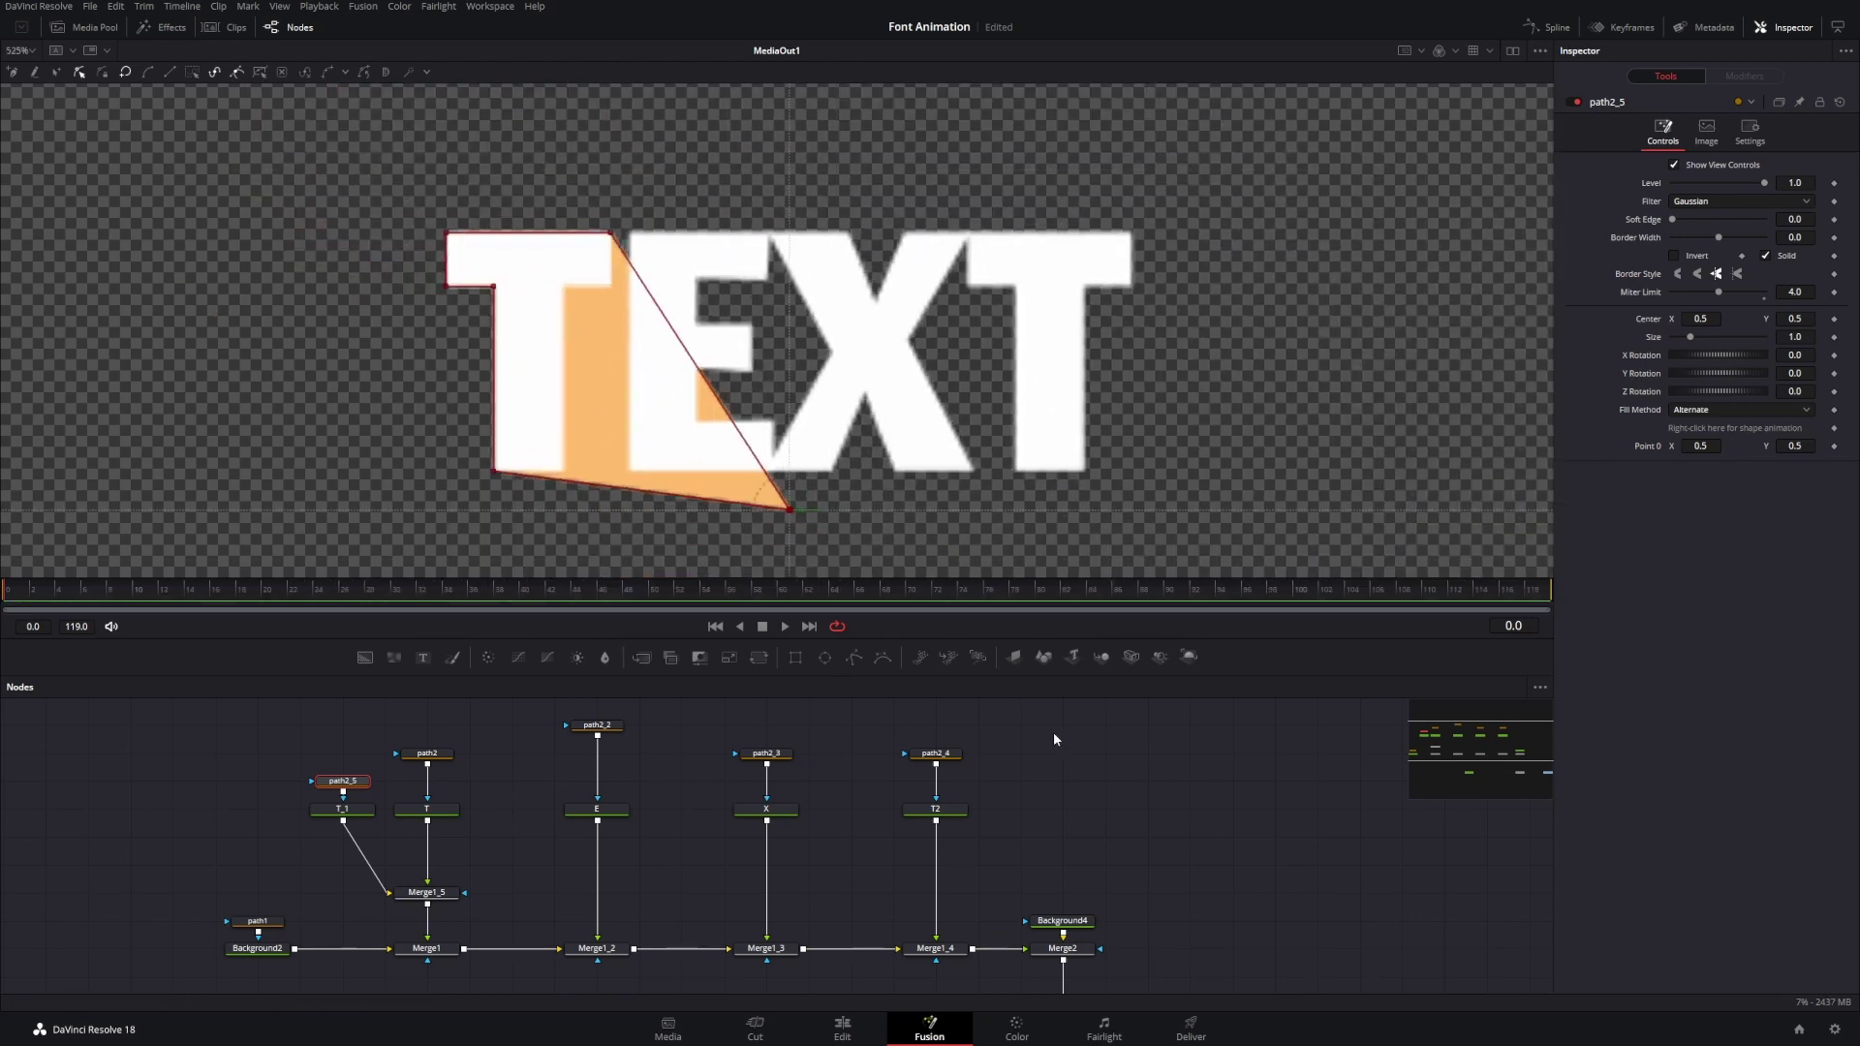
pyautogui.click(1066, 765)
pyautogui.scroll(-8, 778, 417)
pyautogui.scroll(6, 777, 417)
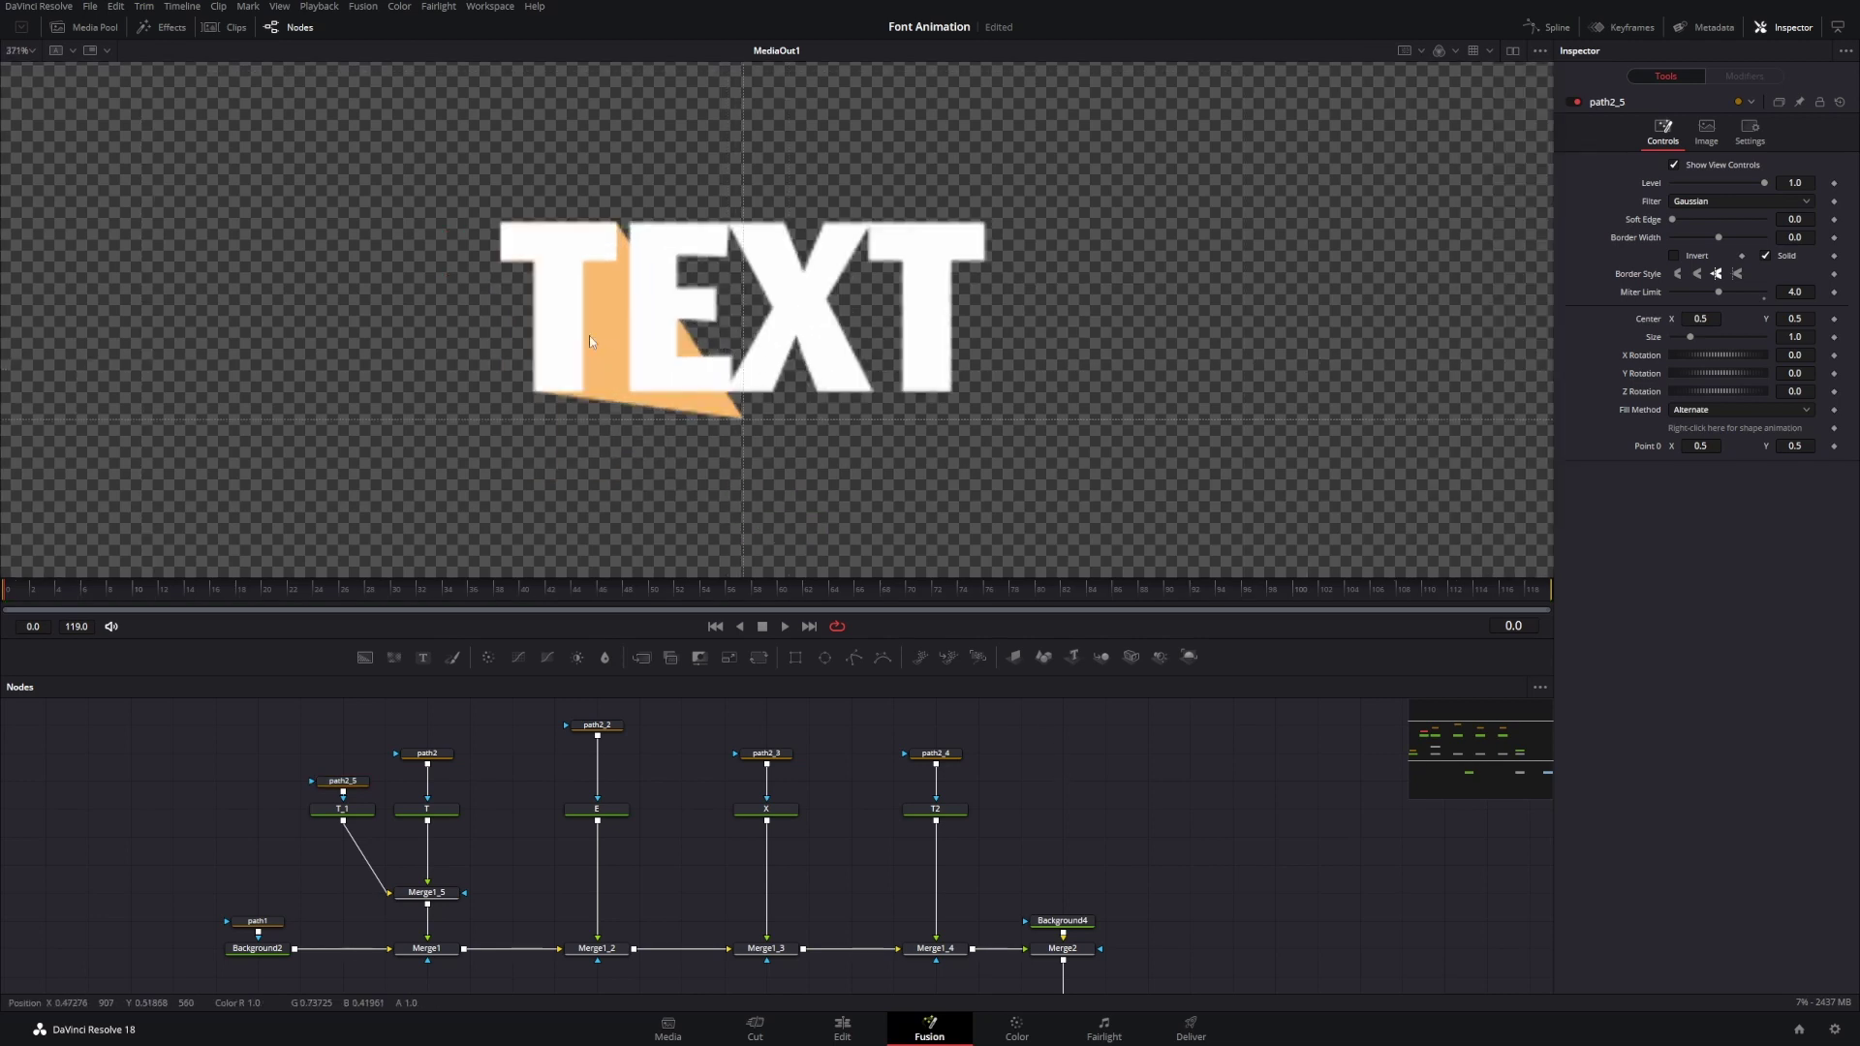
# - Add a path2_5 point on the T stem's left edge and delete the inner corner under the crossbar's left arm to fill that corner
pyautogui.click(343, 781)
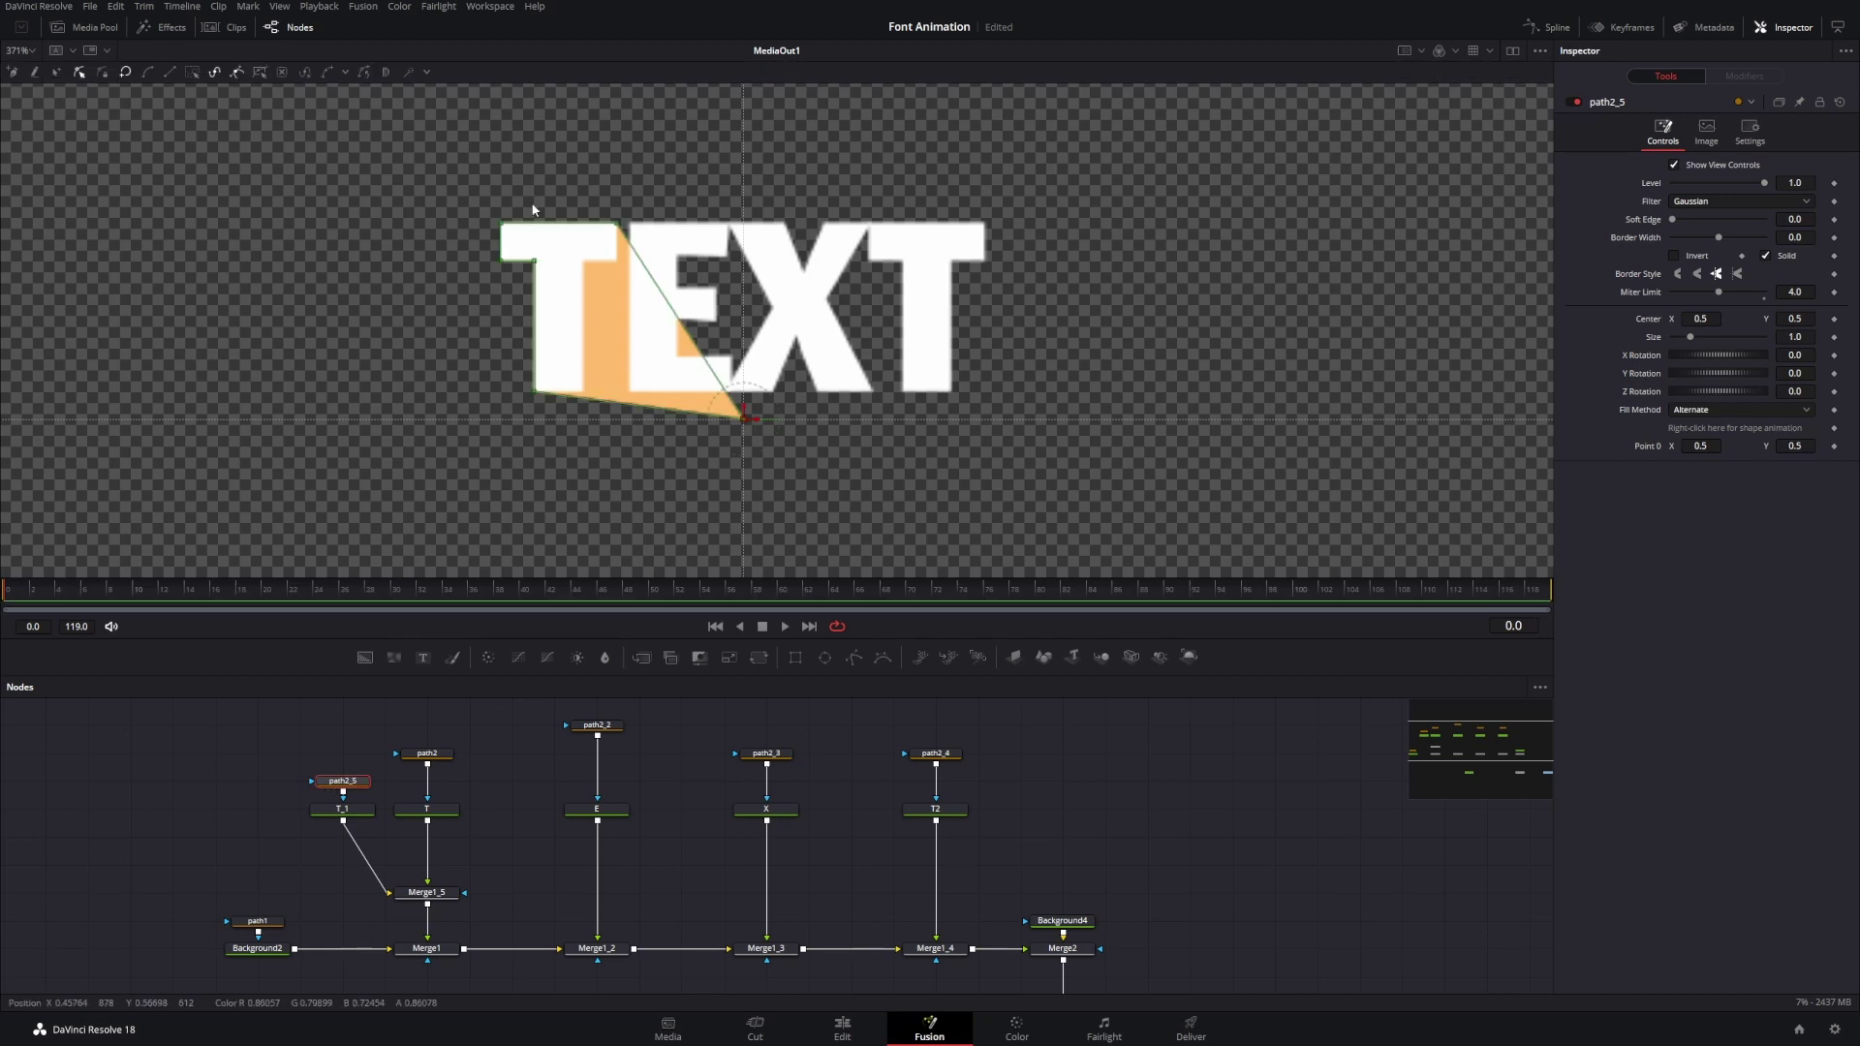
pyautogui.scroll(3, 506, 273)
pyautogui.scroll(-5, 595, 224)
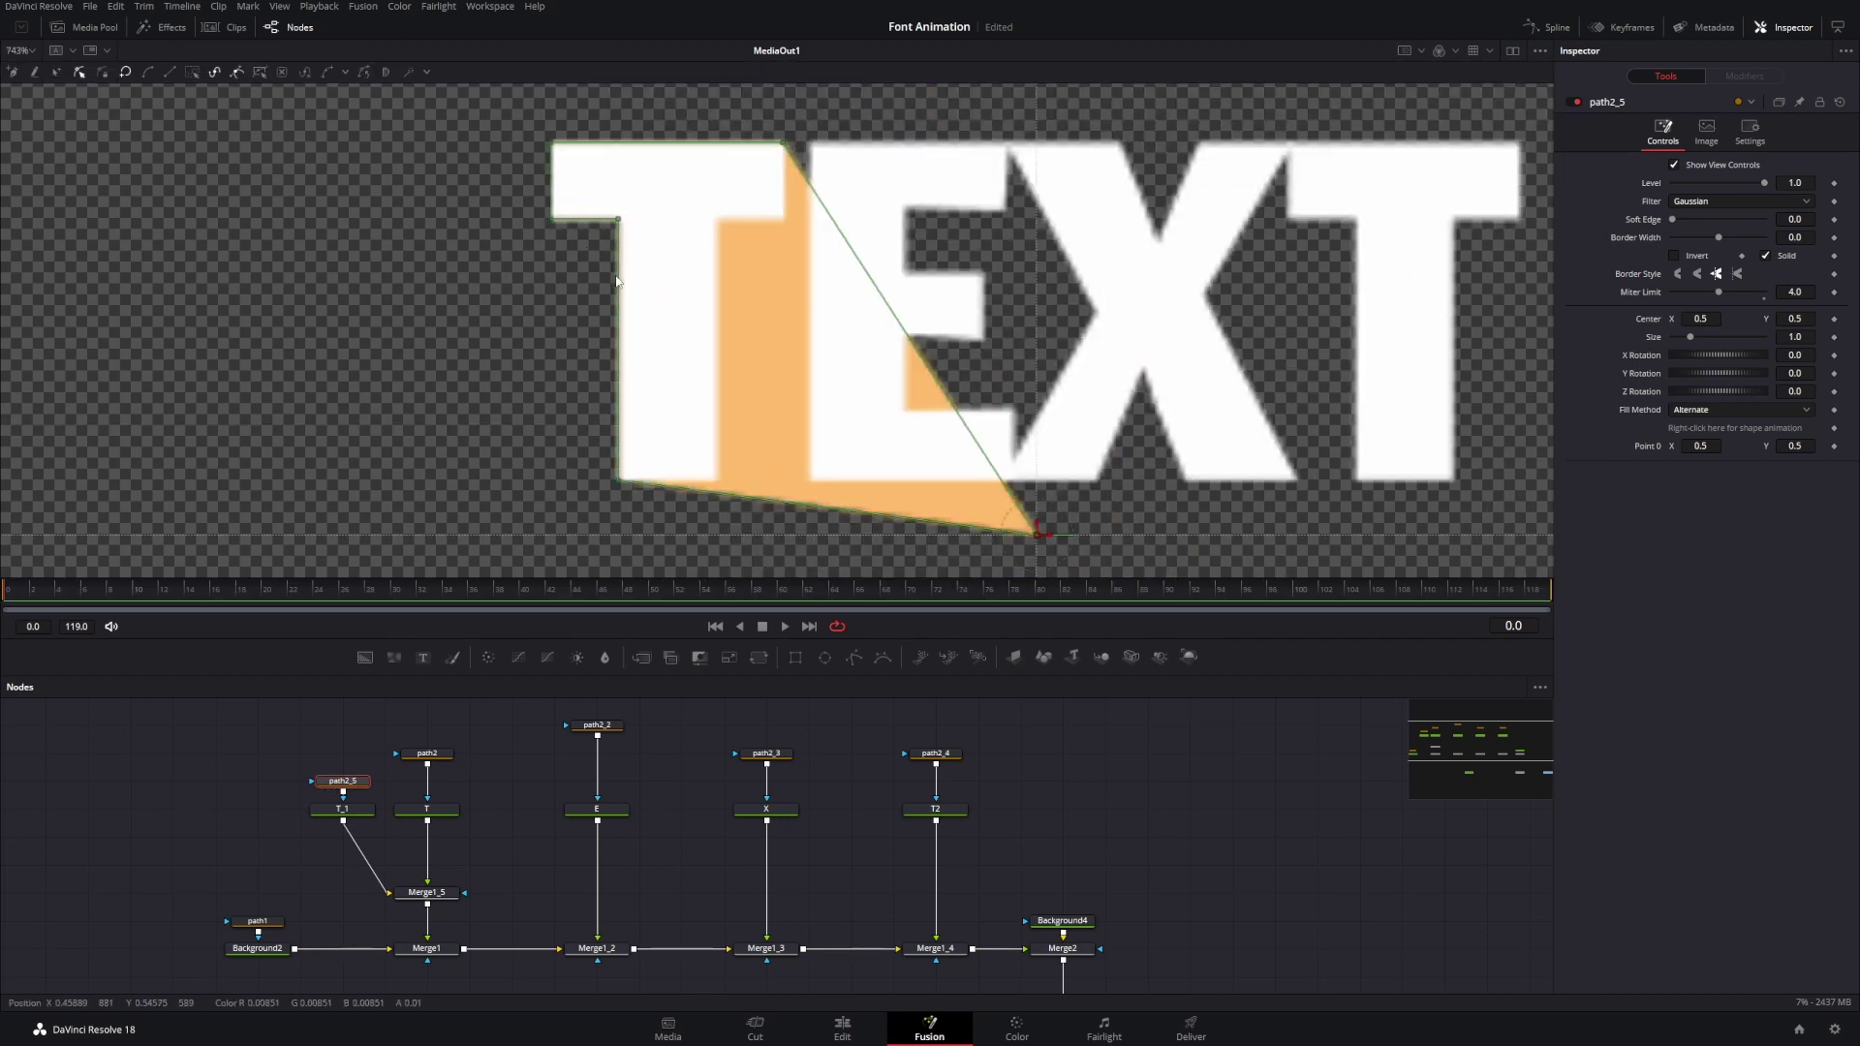
pyautogui.click(617, 281)
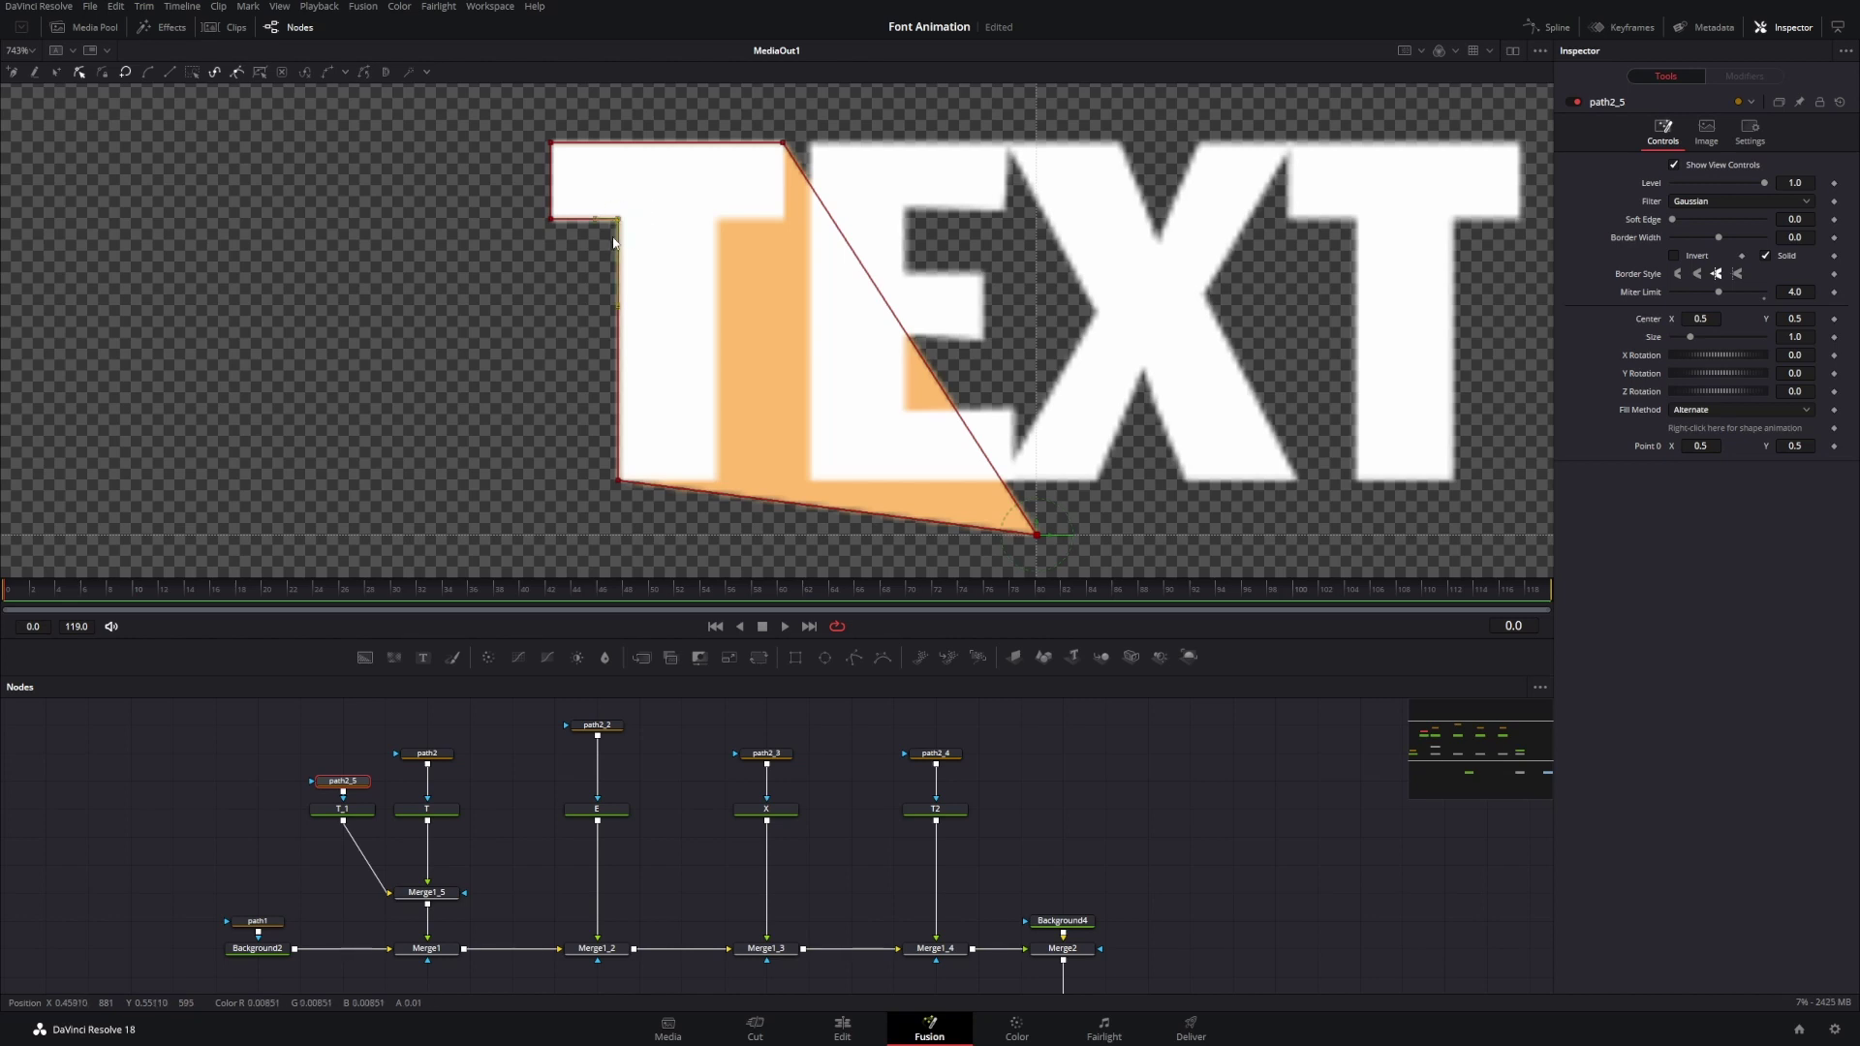
pyautogui.press('Delete')
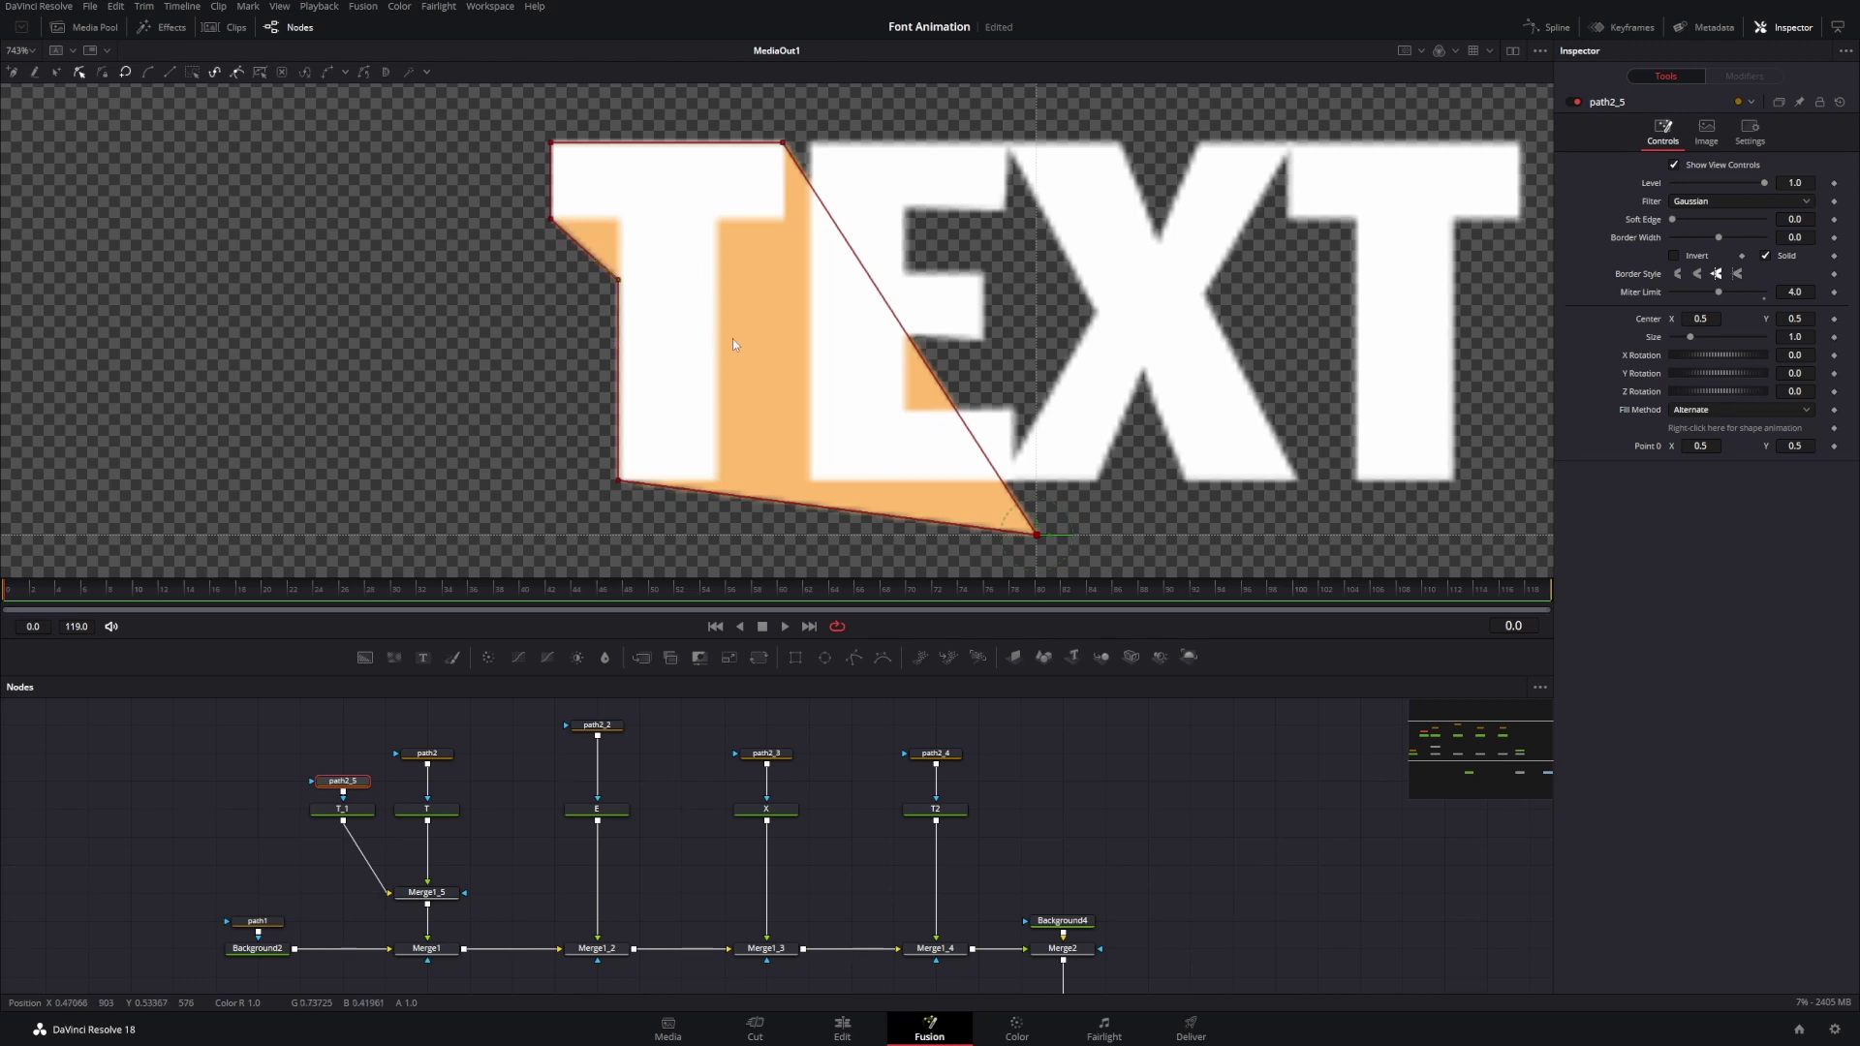
pyautogui.click(1034, 534)
pyautogui.scroll(-5, 866, 334)
pyautogui.scroll(6, 870, 387)
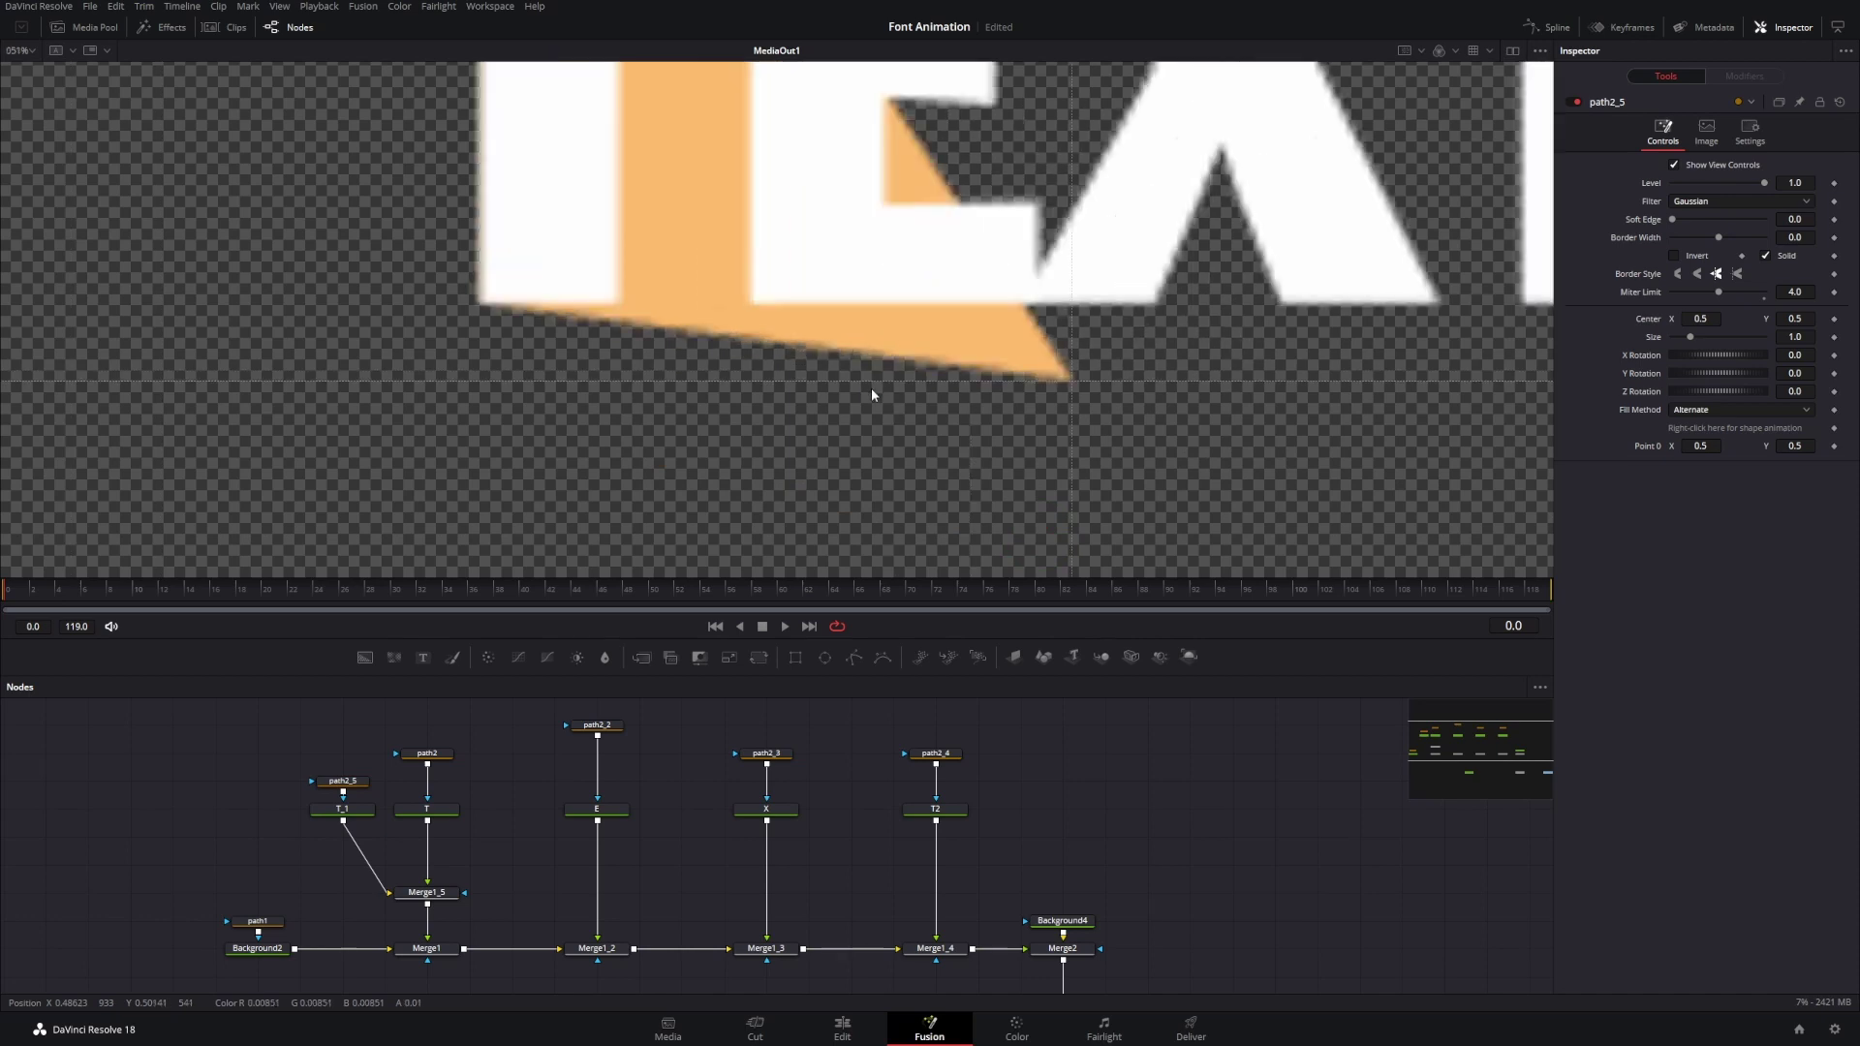
pyautogui.scroll(-4, 863, 283)
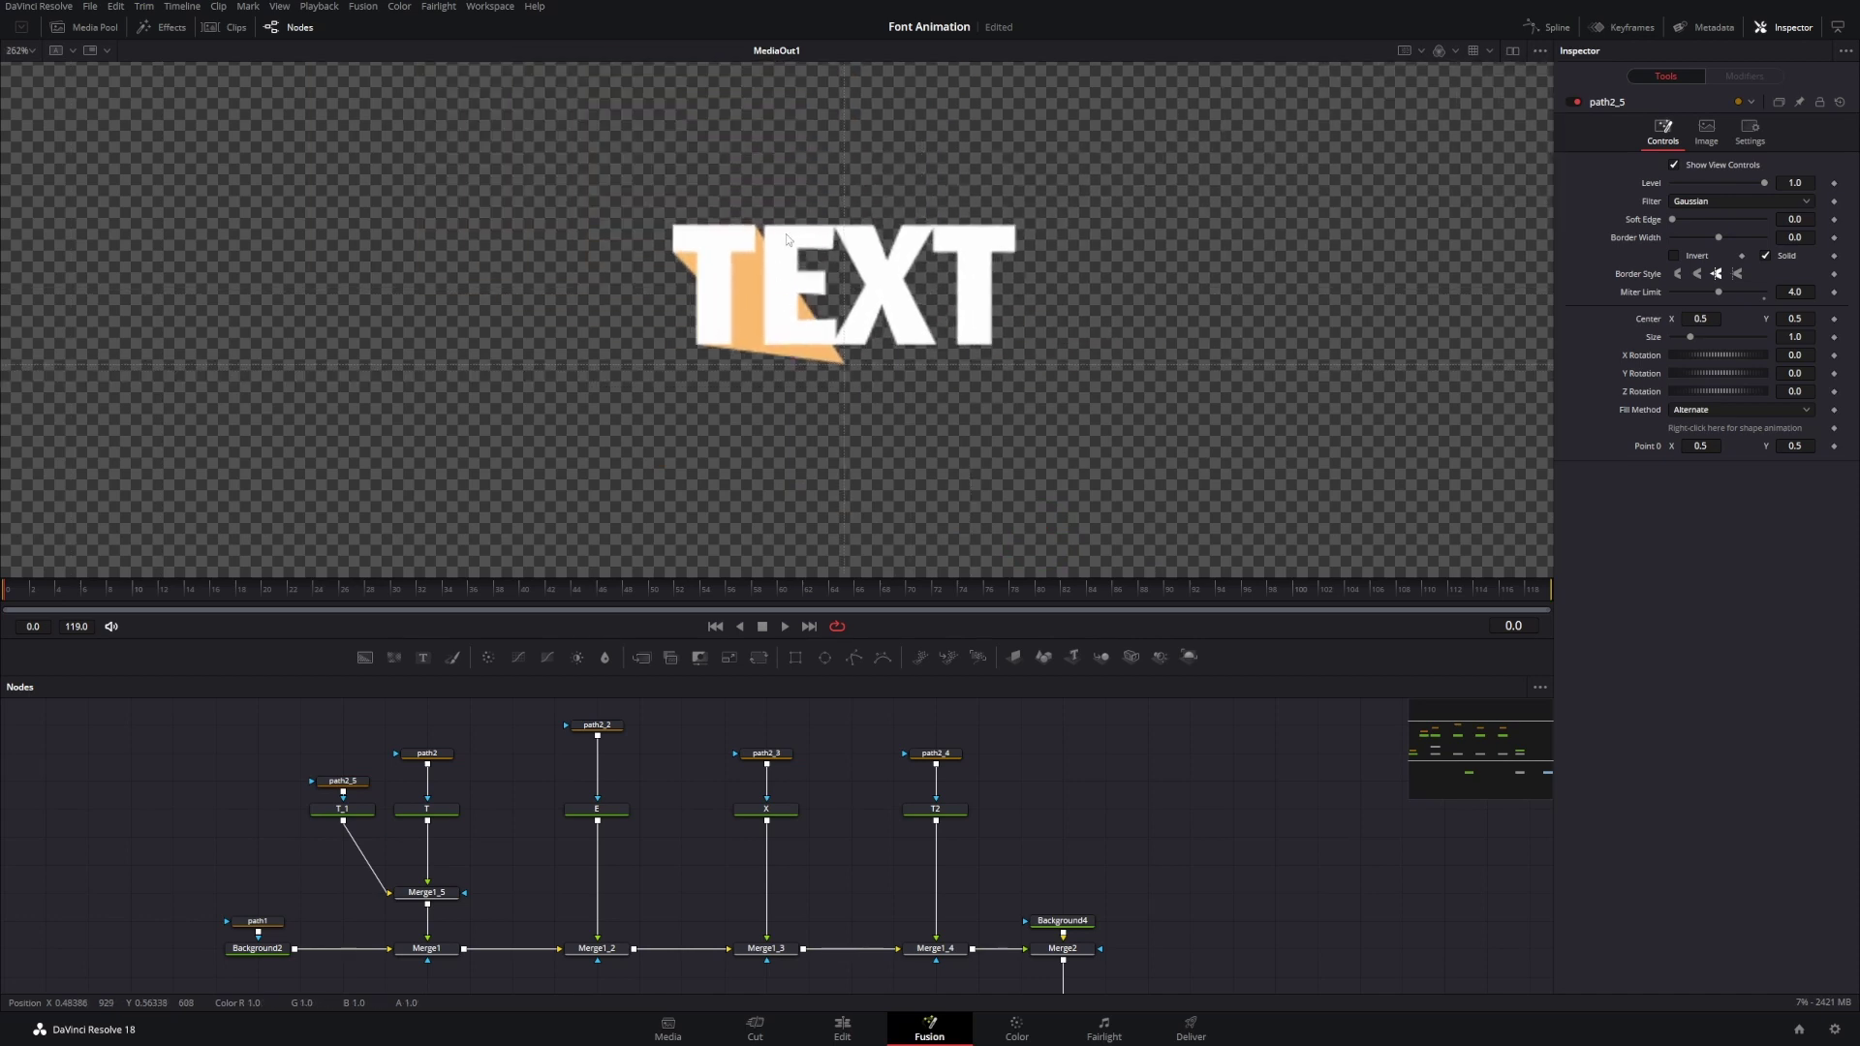
pyautogui.scroll(2, 786, 234)
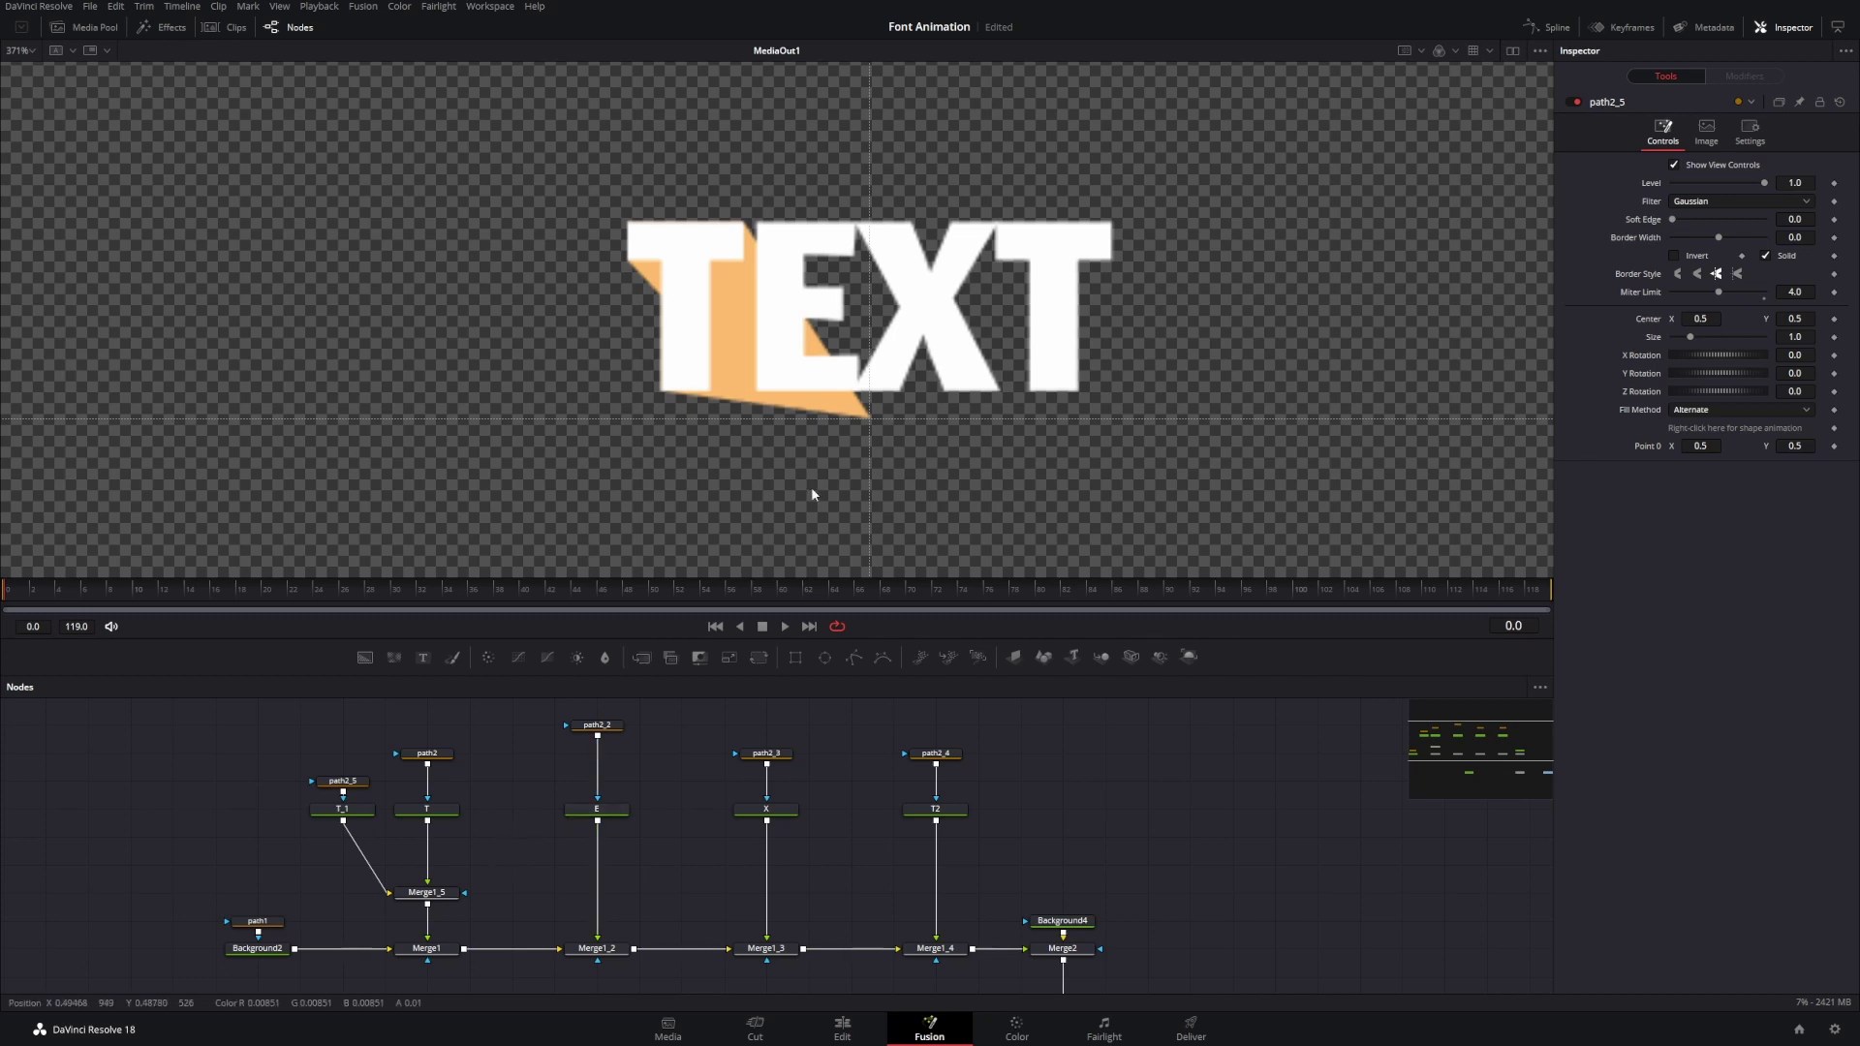
# - Align path2_2 with the other path nodes and move the whole T node group, including Merge1 and Background2, away from the E nodes
pyautogui.moveTo(597, 725); pyautogui.dragTo(597, 753)
pyautogui.moveTo(160, 736); pyautogui.dragTo(465, 959)
pyautogui.moveTo(426, 948); pyautogui.dragTo(300, 948)
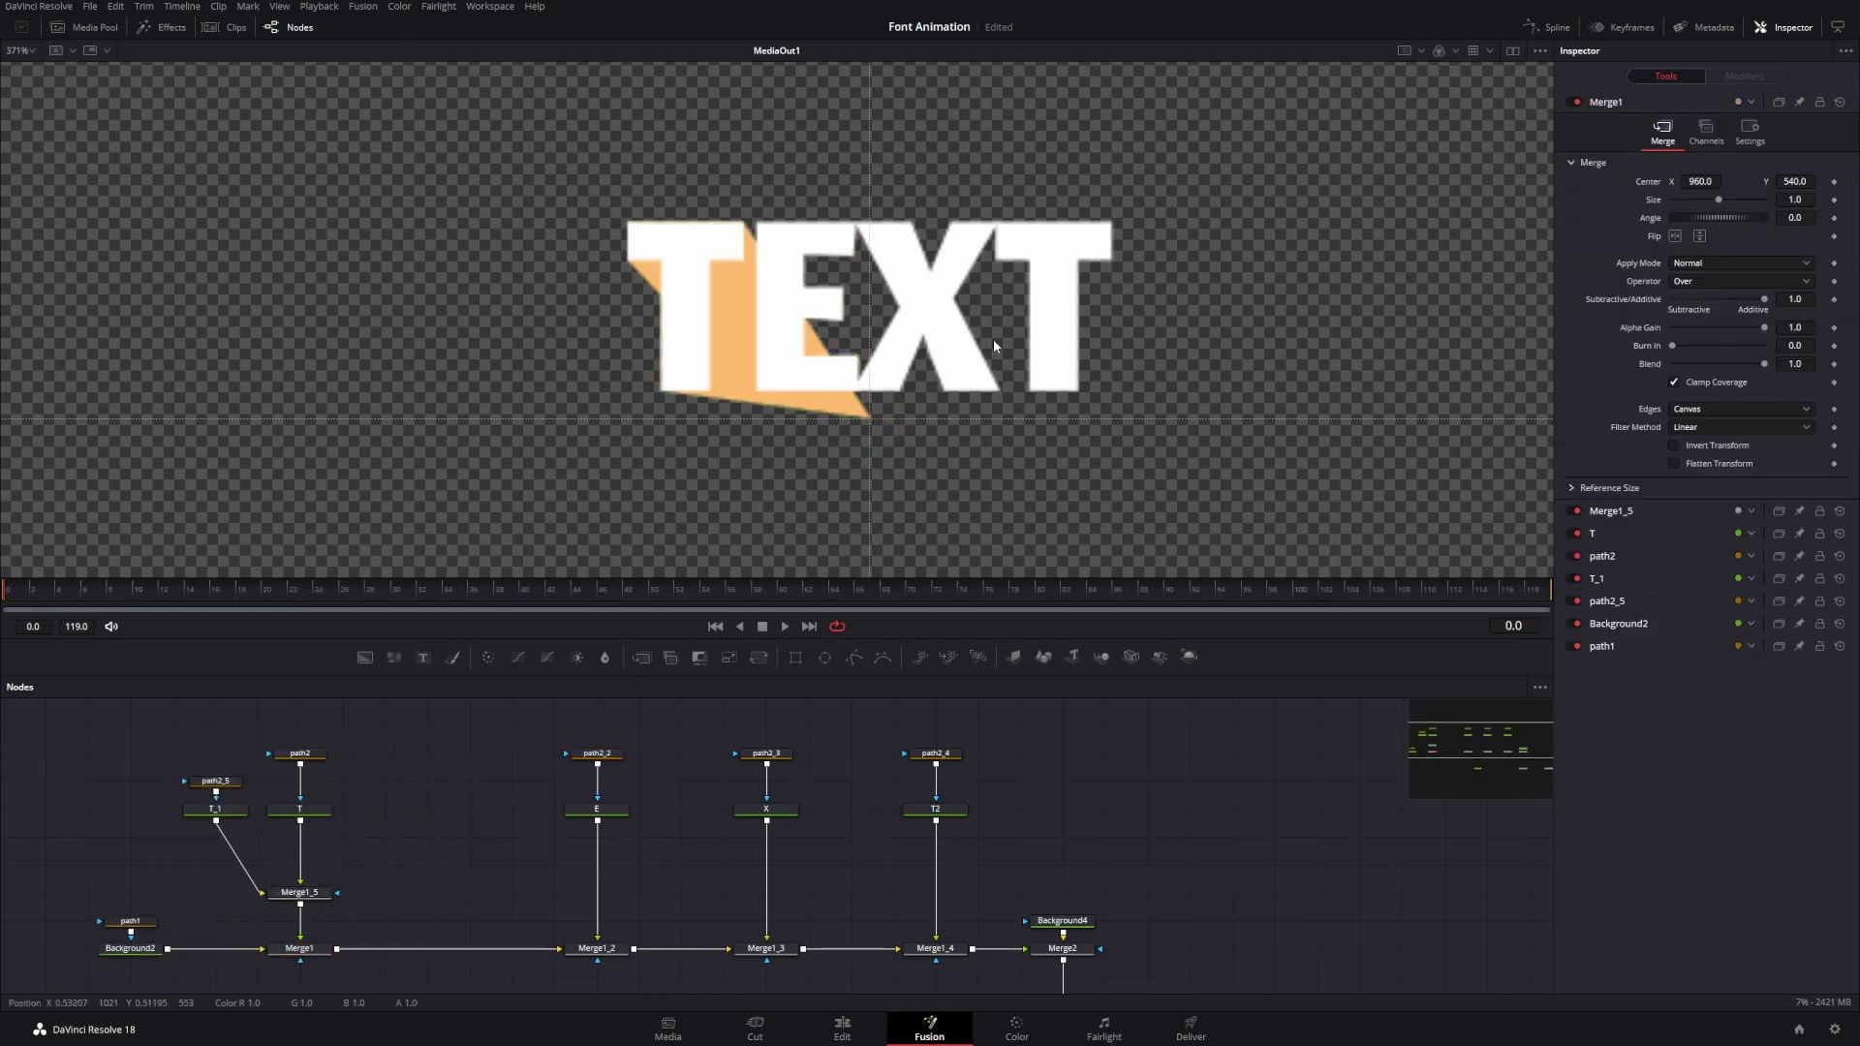
# - Duplicate the E background with its path mask and merge the copy behind the original E
pyautogui.click(596, 810)
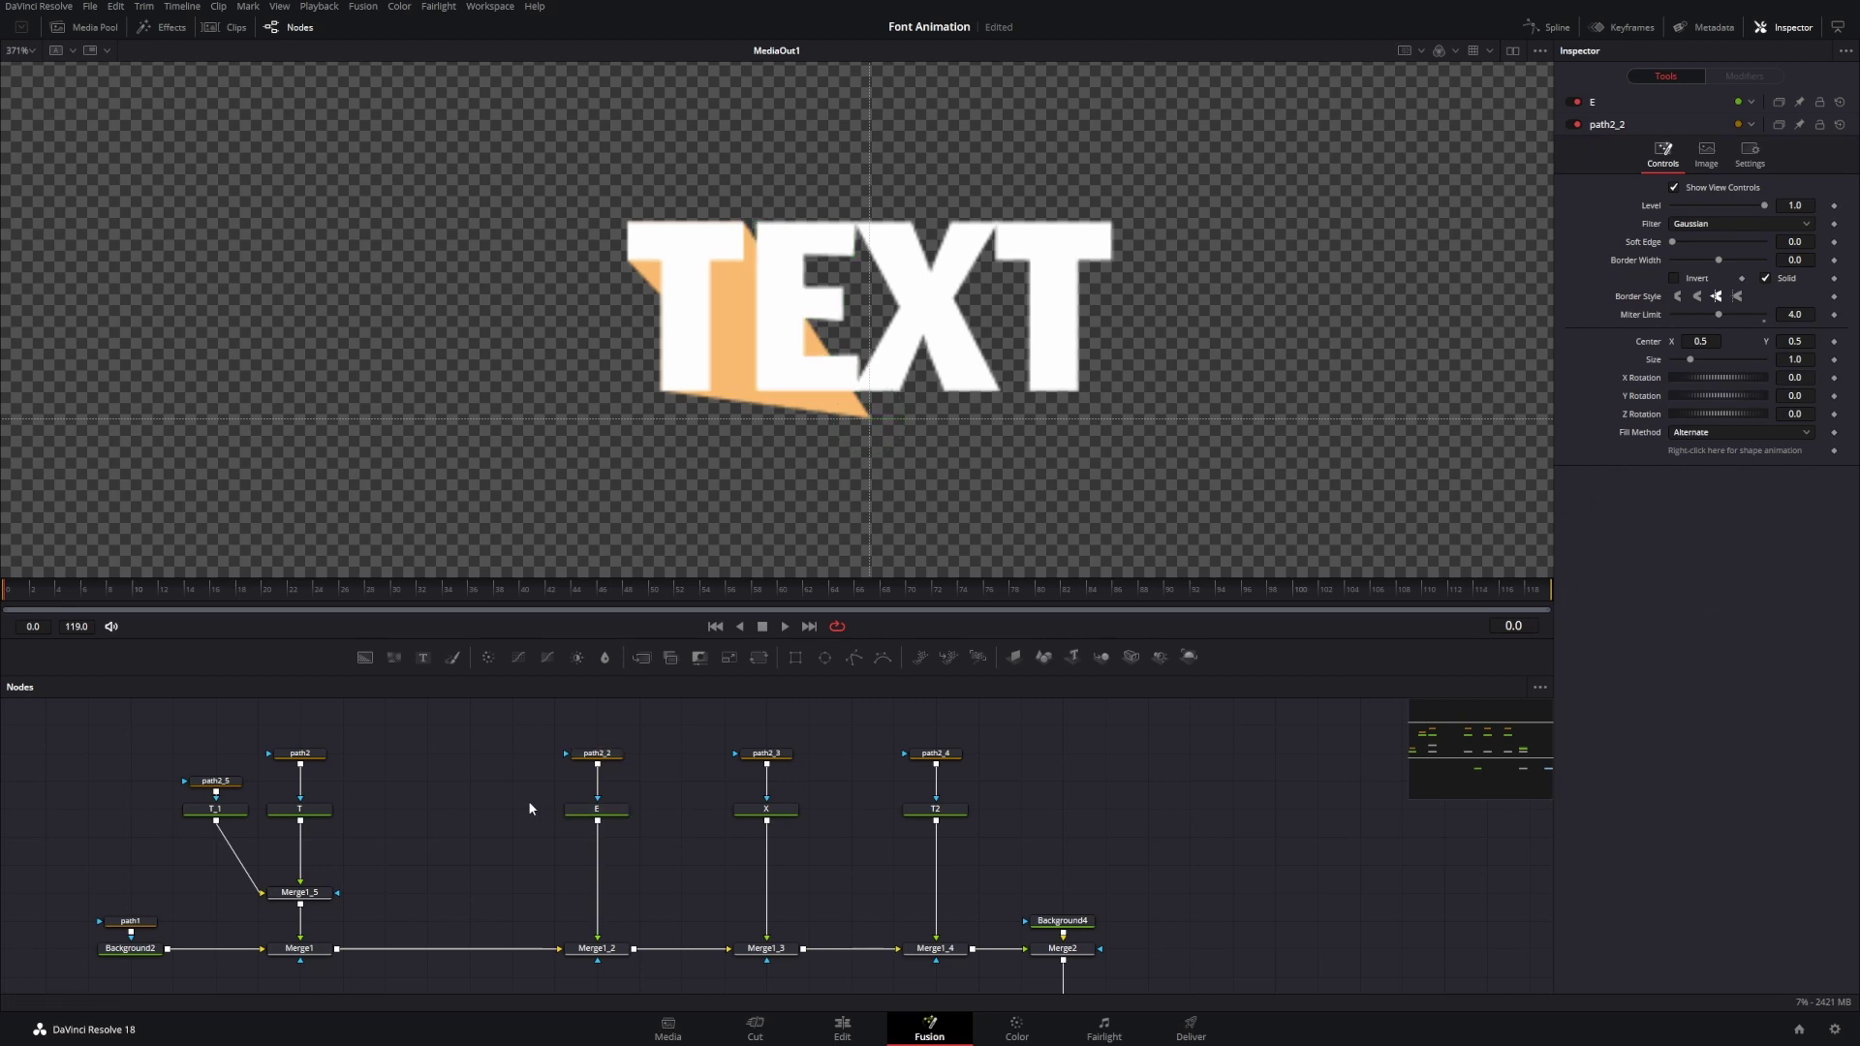
pyautogui.hotkey('ctrl', 'v')
pyautogui.moveTo(519, 853); pyautogui.dragTo(610, 814)
pyautogui.click(613, 892)
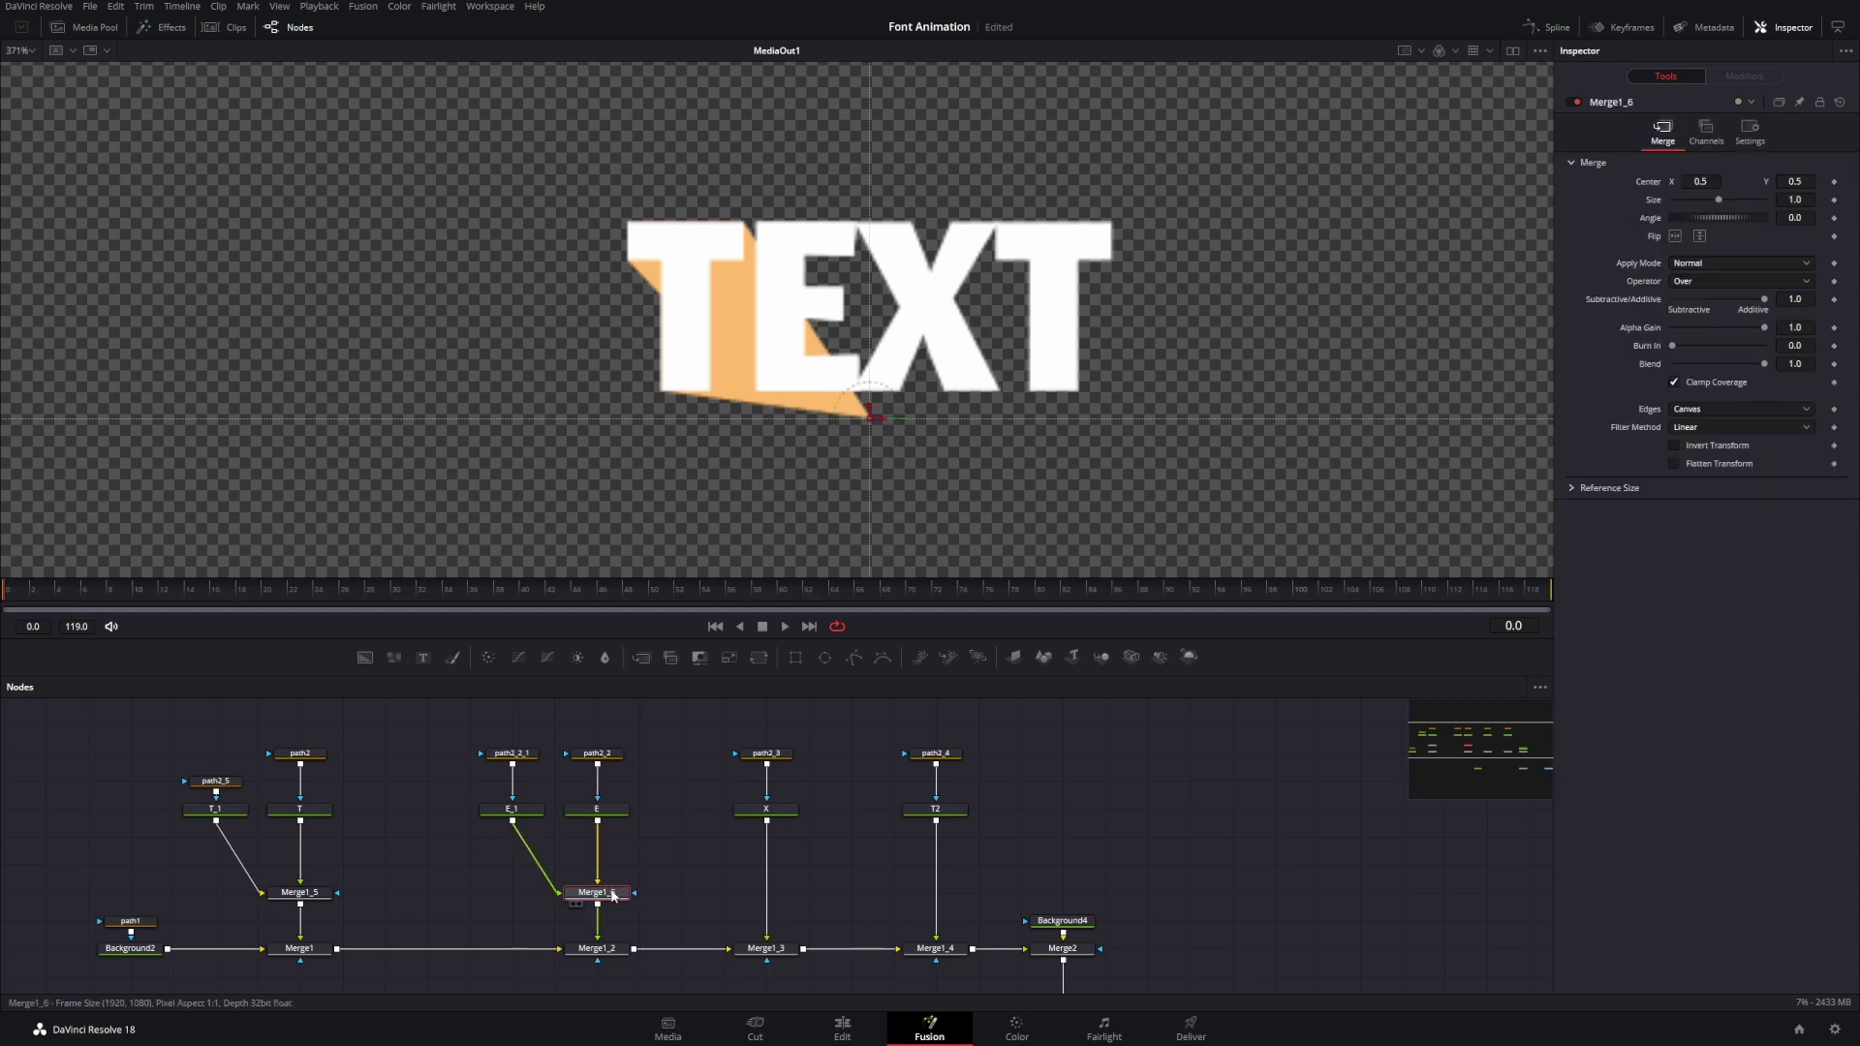
# - Change the colour of the duplicated E_1 background to light blue
pyautogui.click(512, 813)
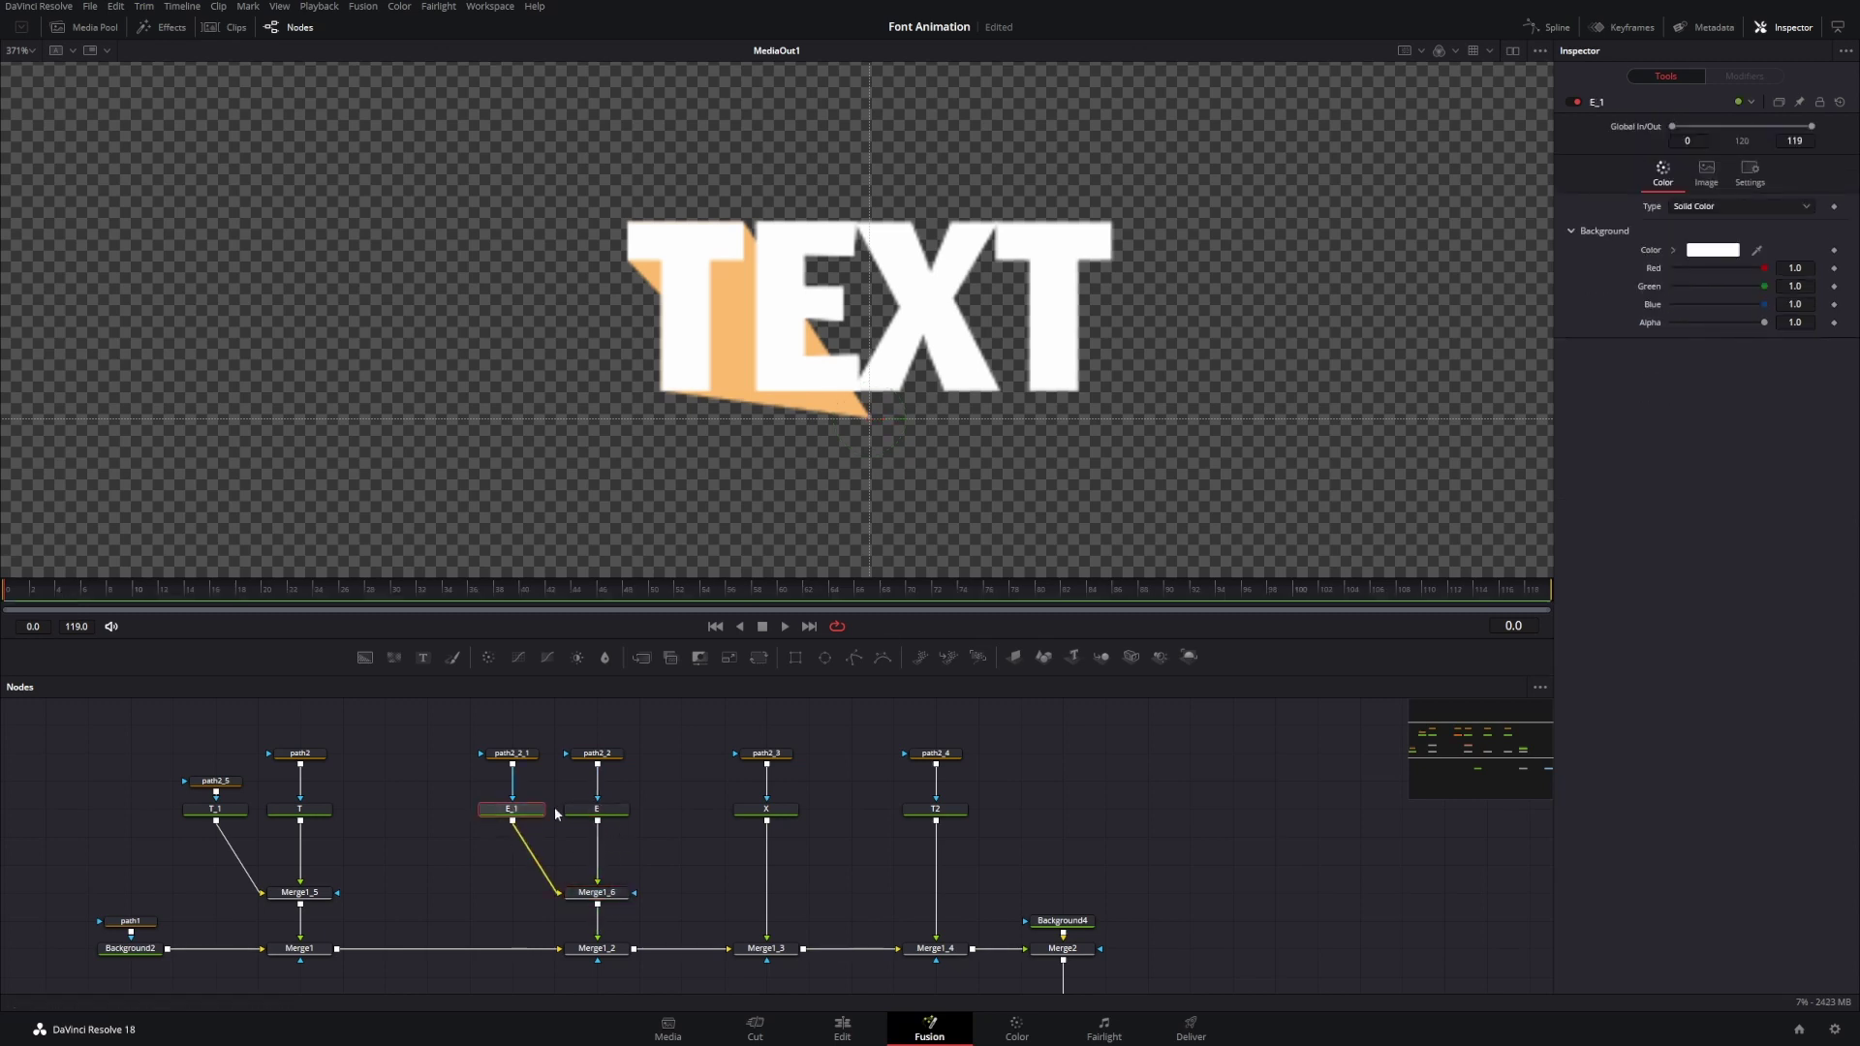
pyautogui.click(1712, 250)
pyautogui.moveTo(1040, 455); pyautogui.dragTo(991, 455)
pyautogui.click(1076, 651)
# - Publish the lower-right corner point of the E on the path2_2_1 polyline
pyautogui.click(511, 753)
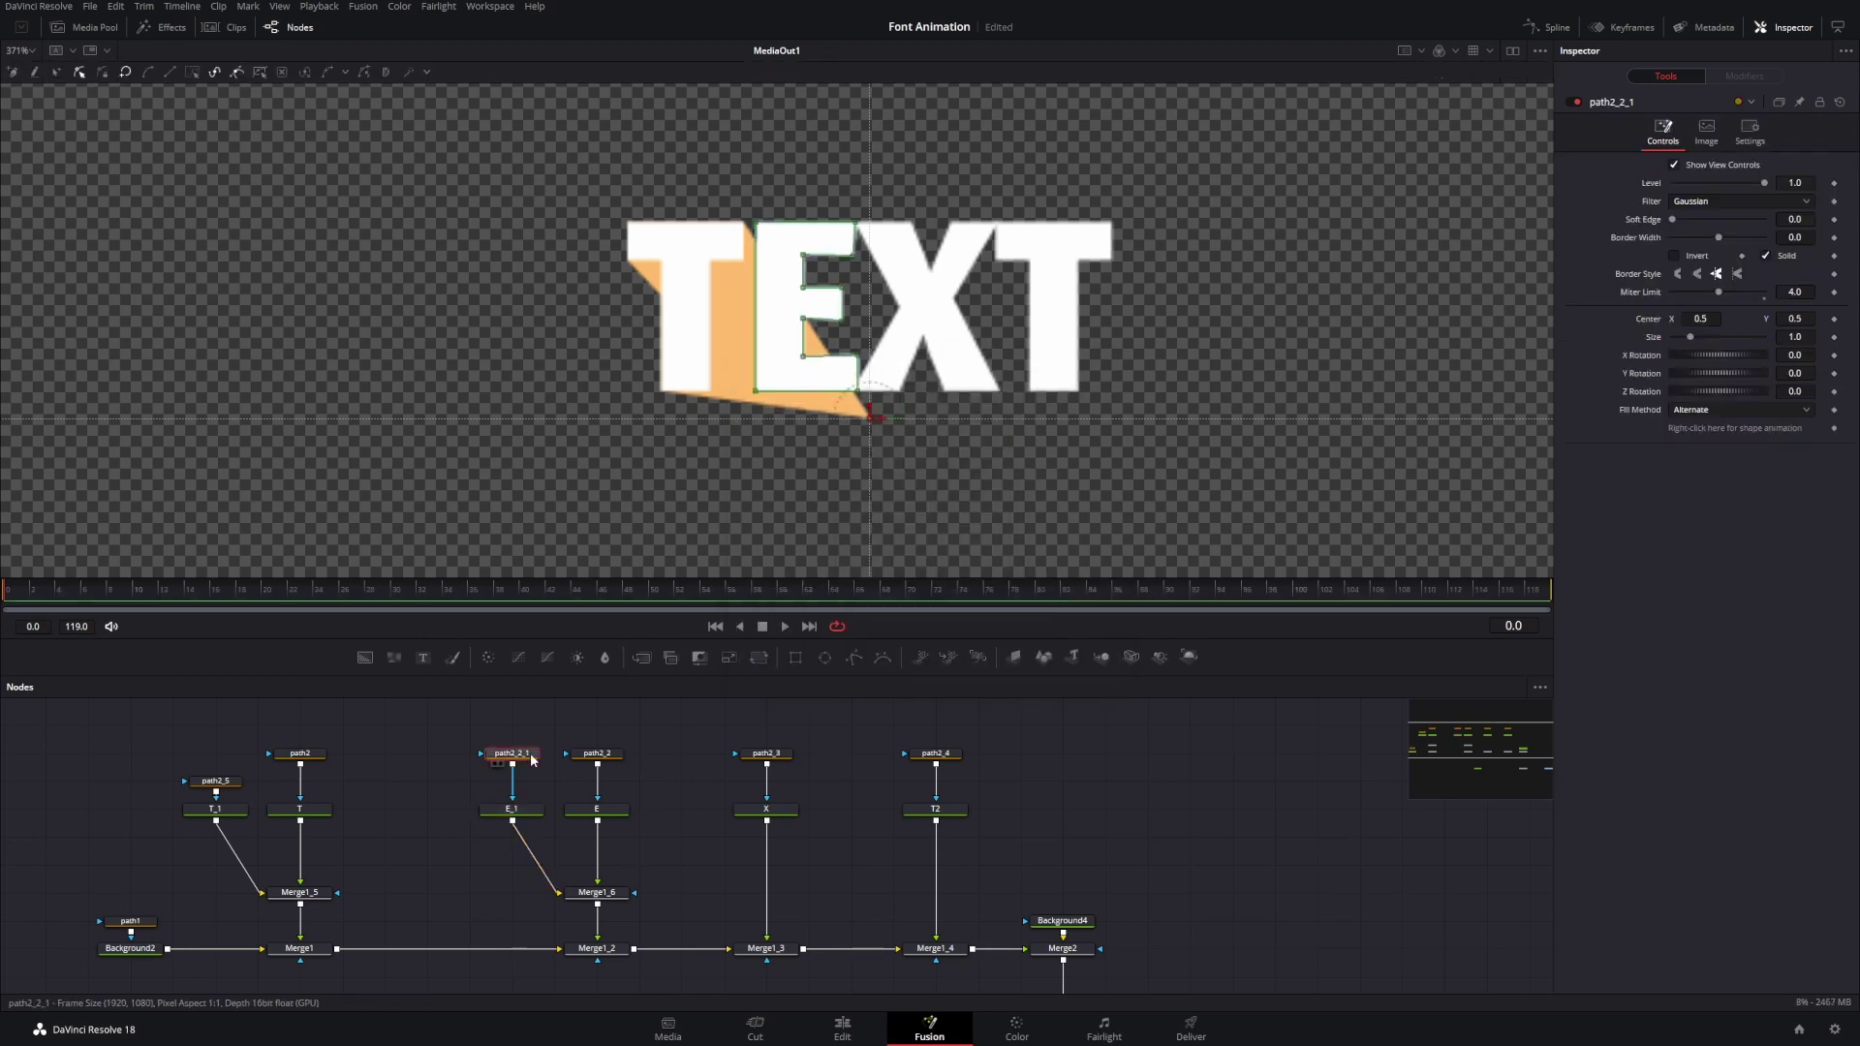
pyautogui.scroll(2, 871, 395)
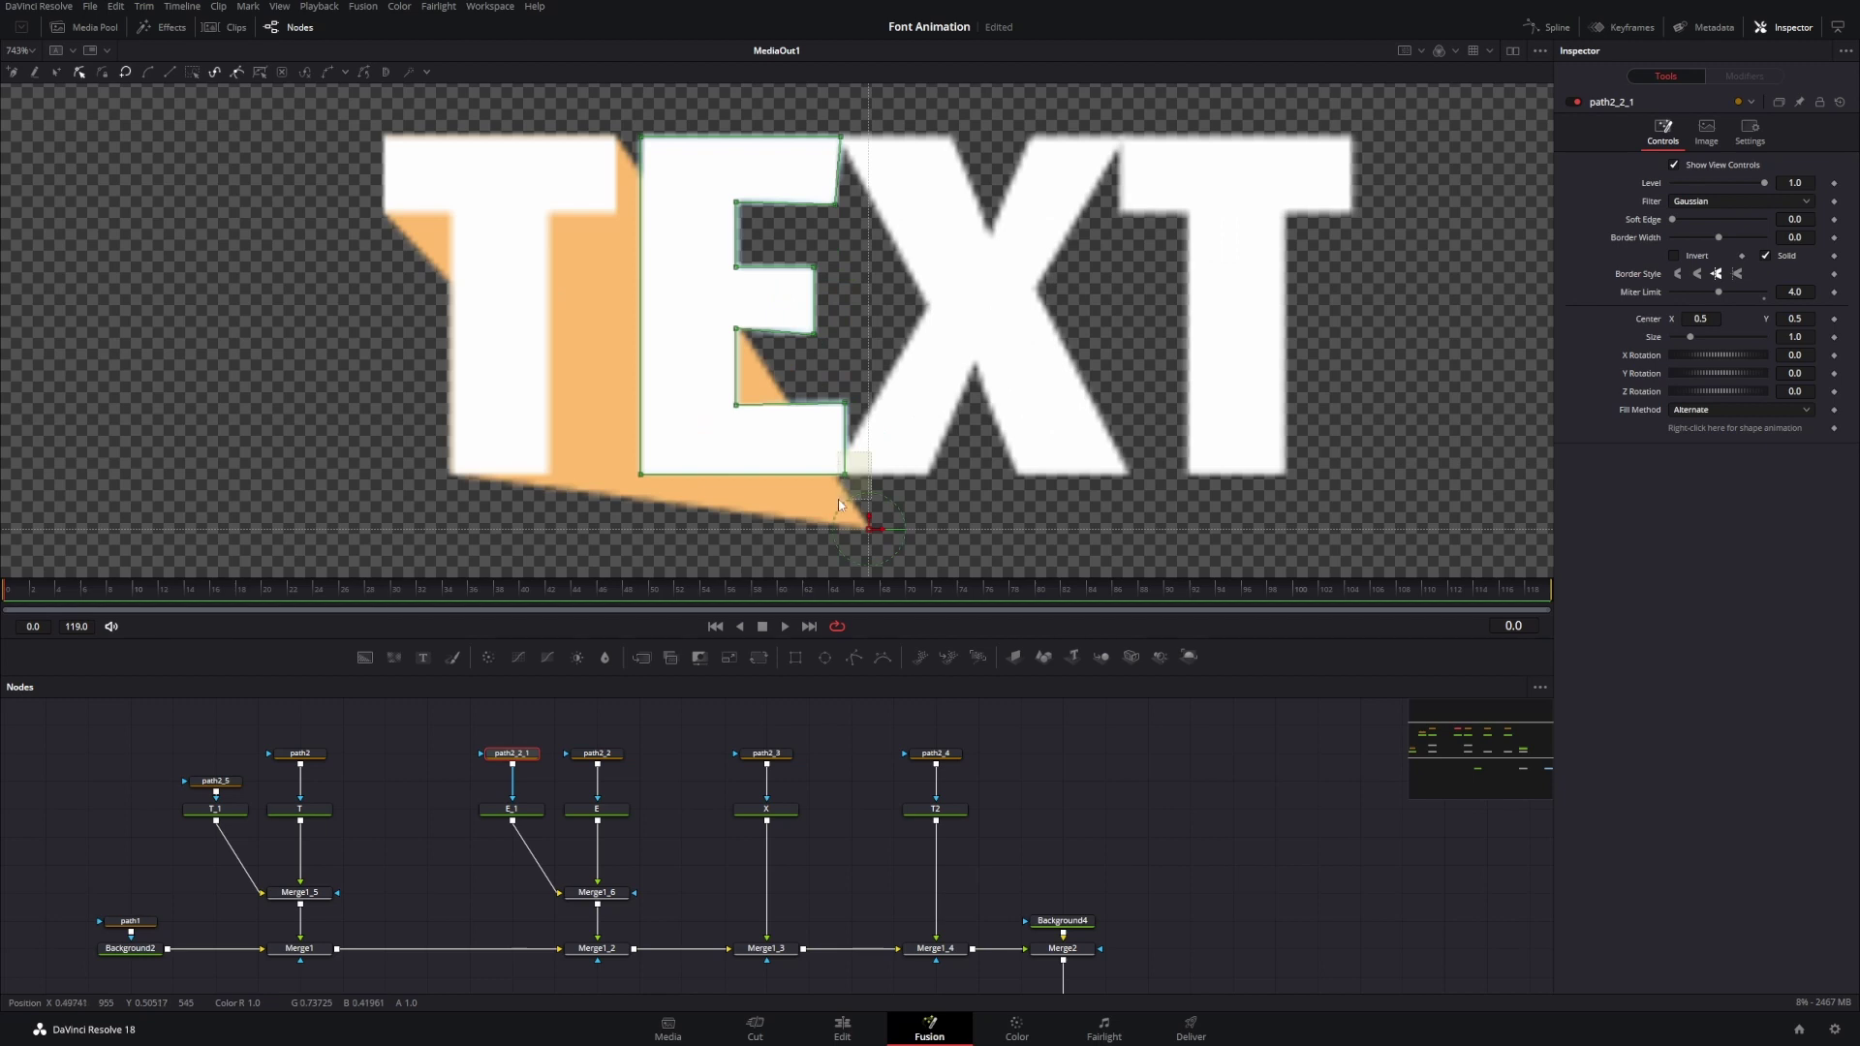
pyautogui.rightClick(845, 477)
pyautogui.moveTo(903, 723)
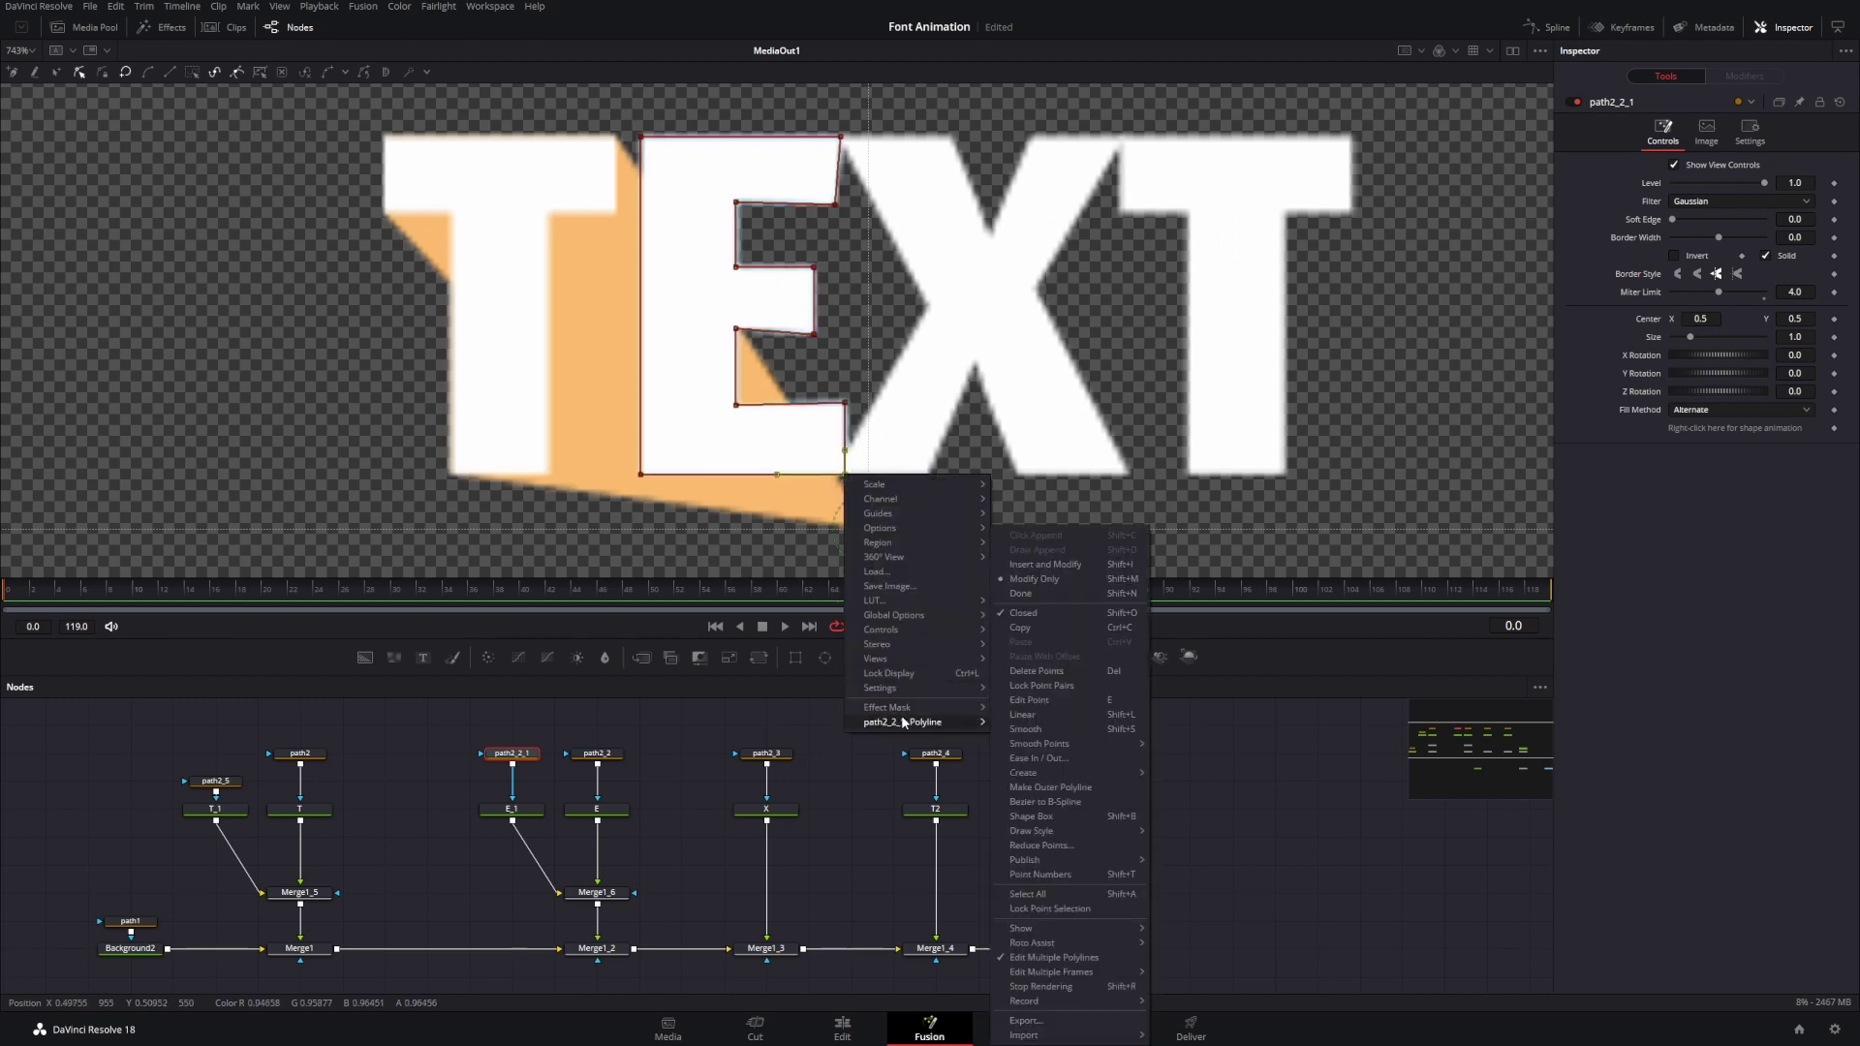
pyautogui.moveTo(1055, 857)
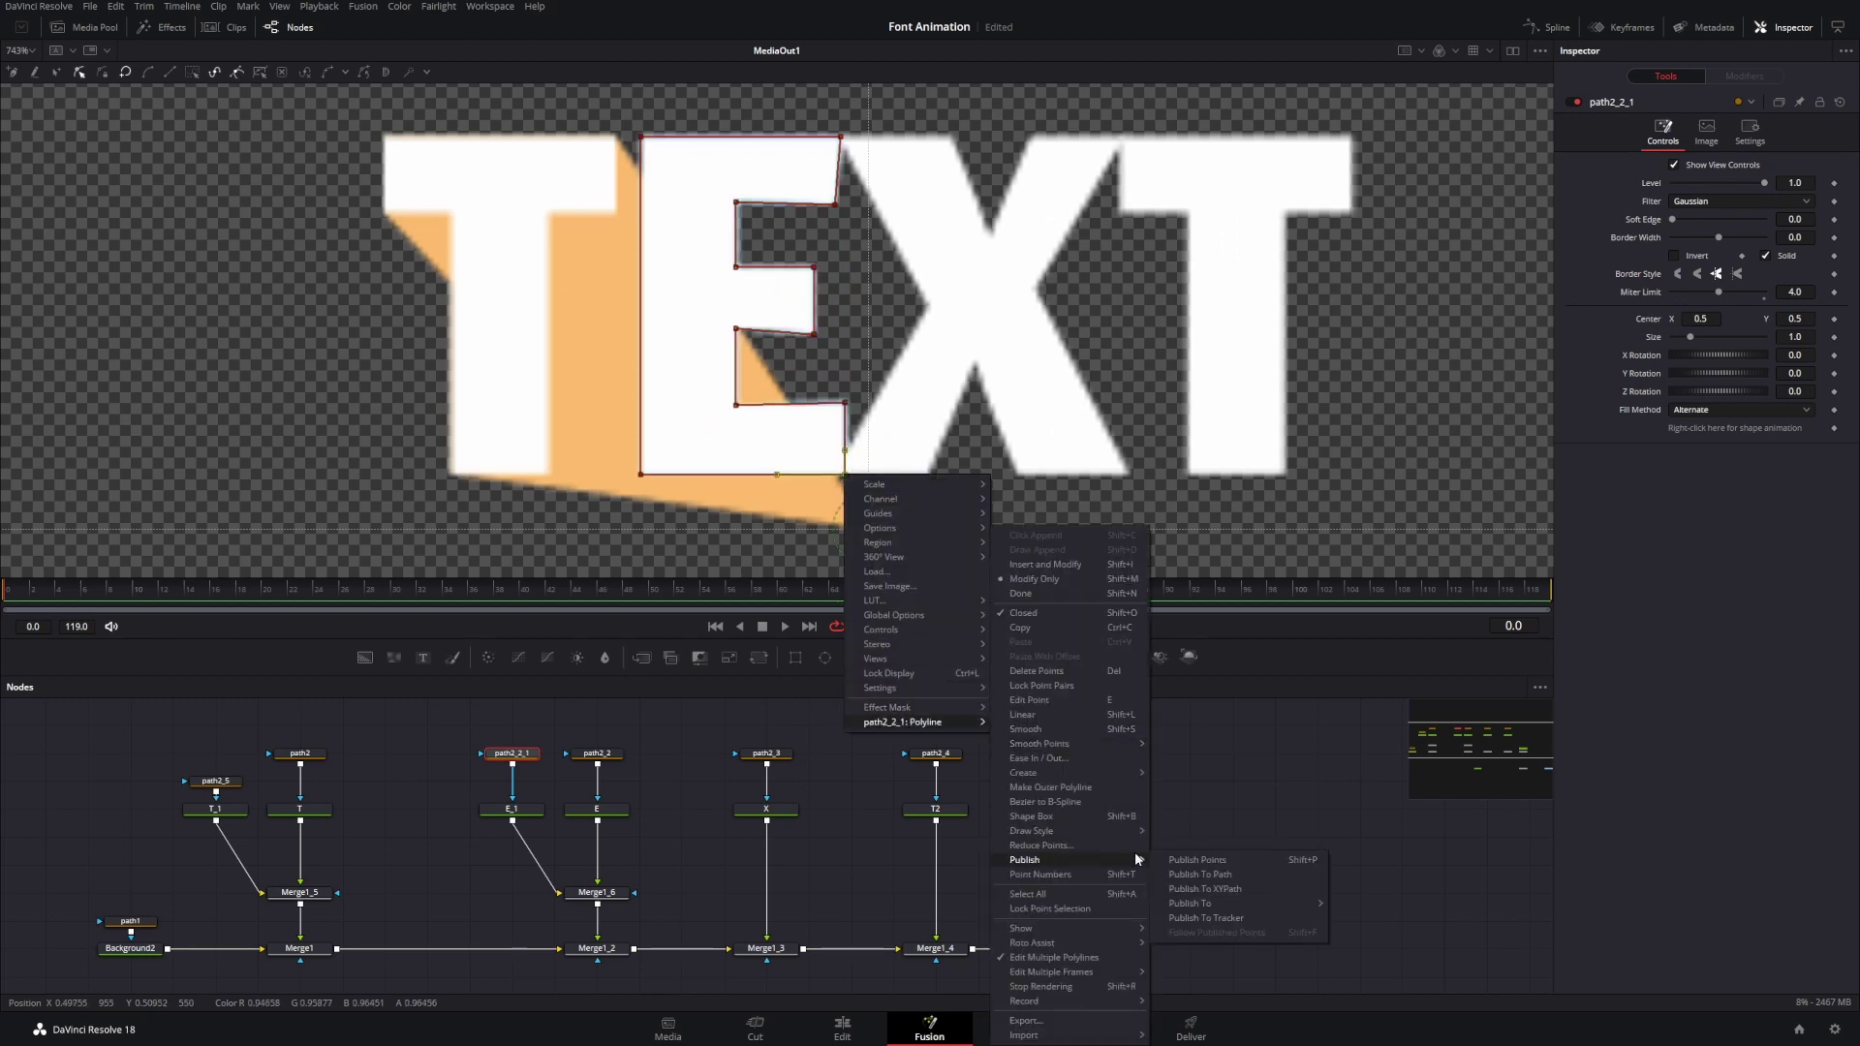
pyautogui.click(1209, 862)
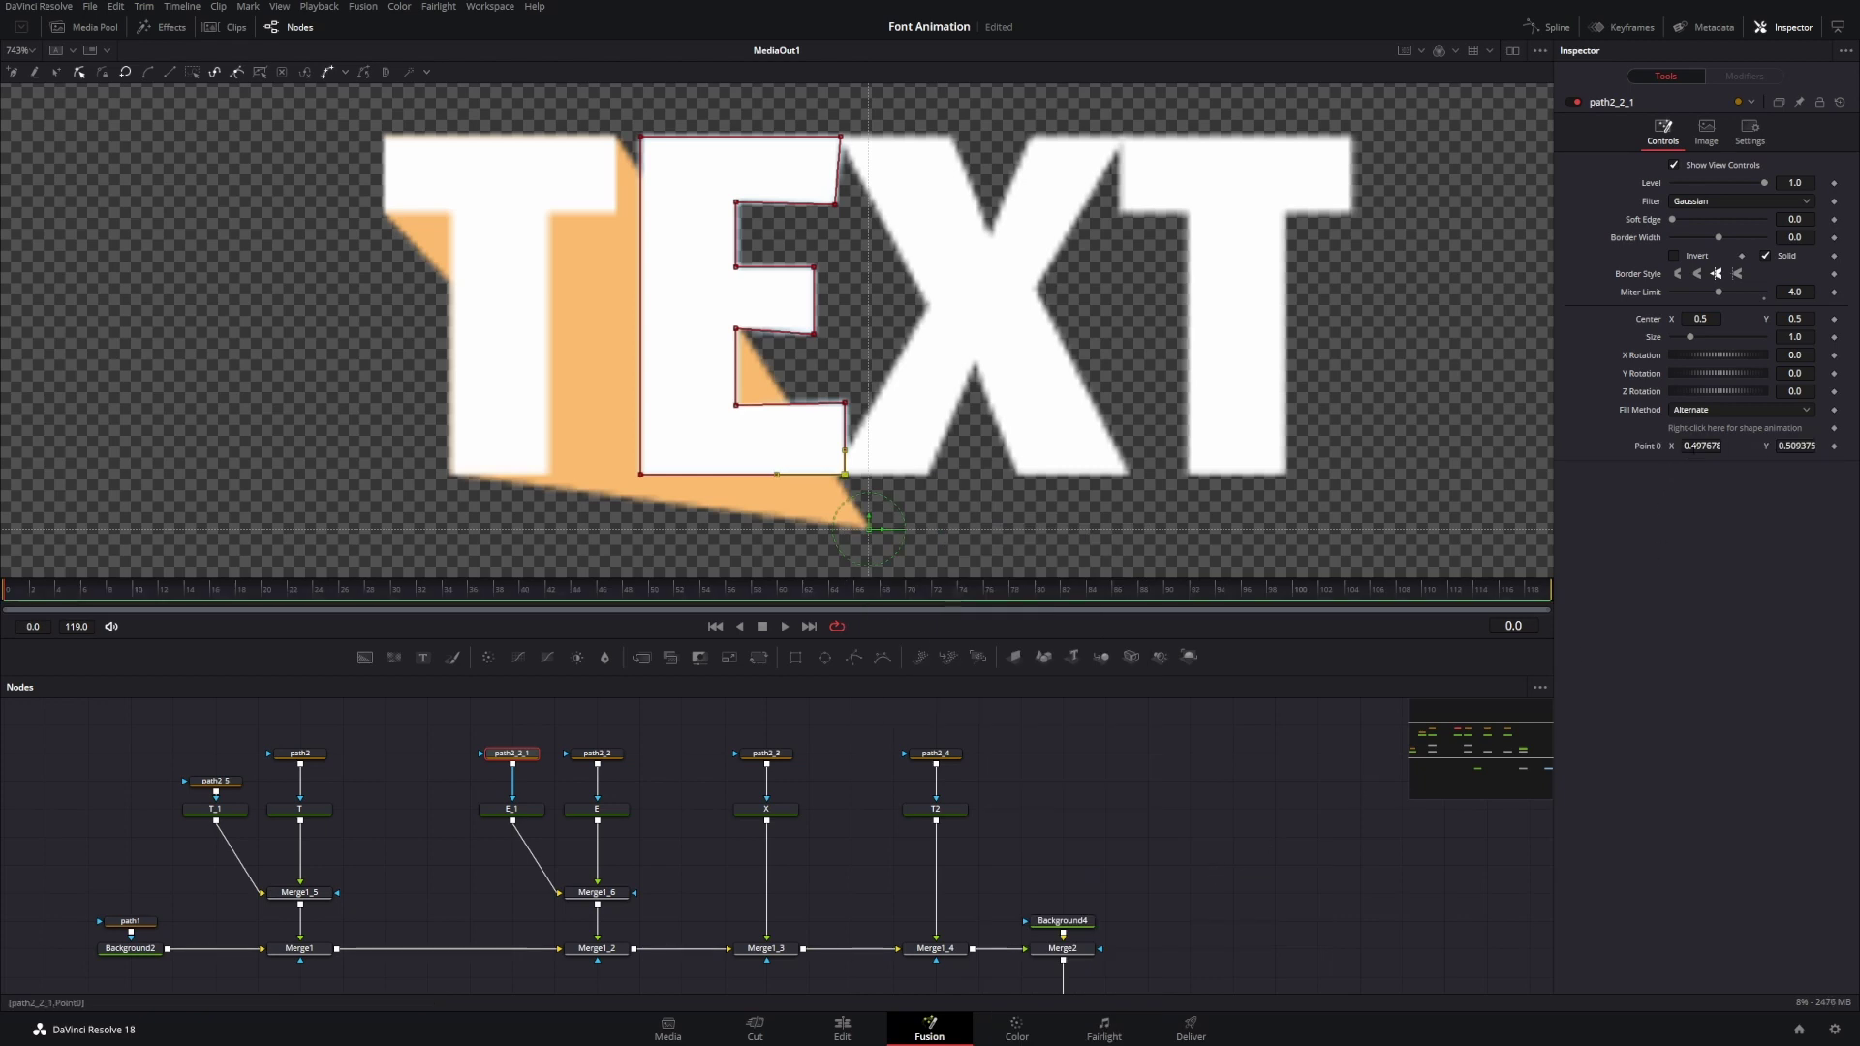
# - Set path2_2_1's published Point 0 to X 0.5 and Y 0.5
pyautogui.click(1700, 446)
pyautogui.write('0.5')
pyautogui.press('Tab')
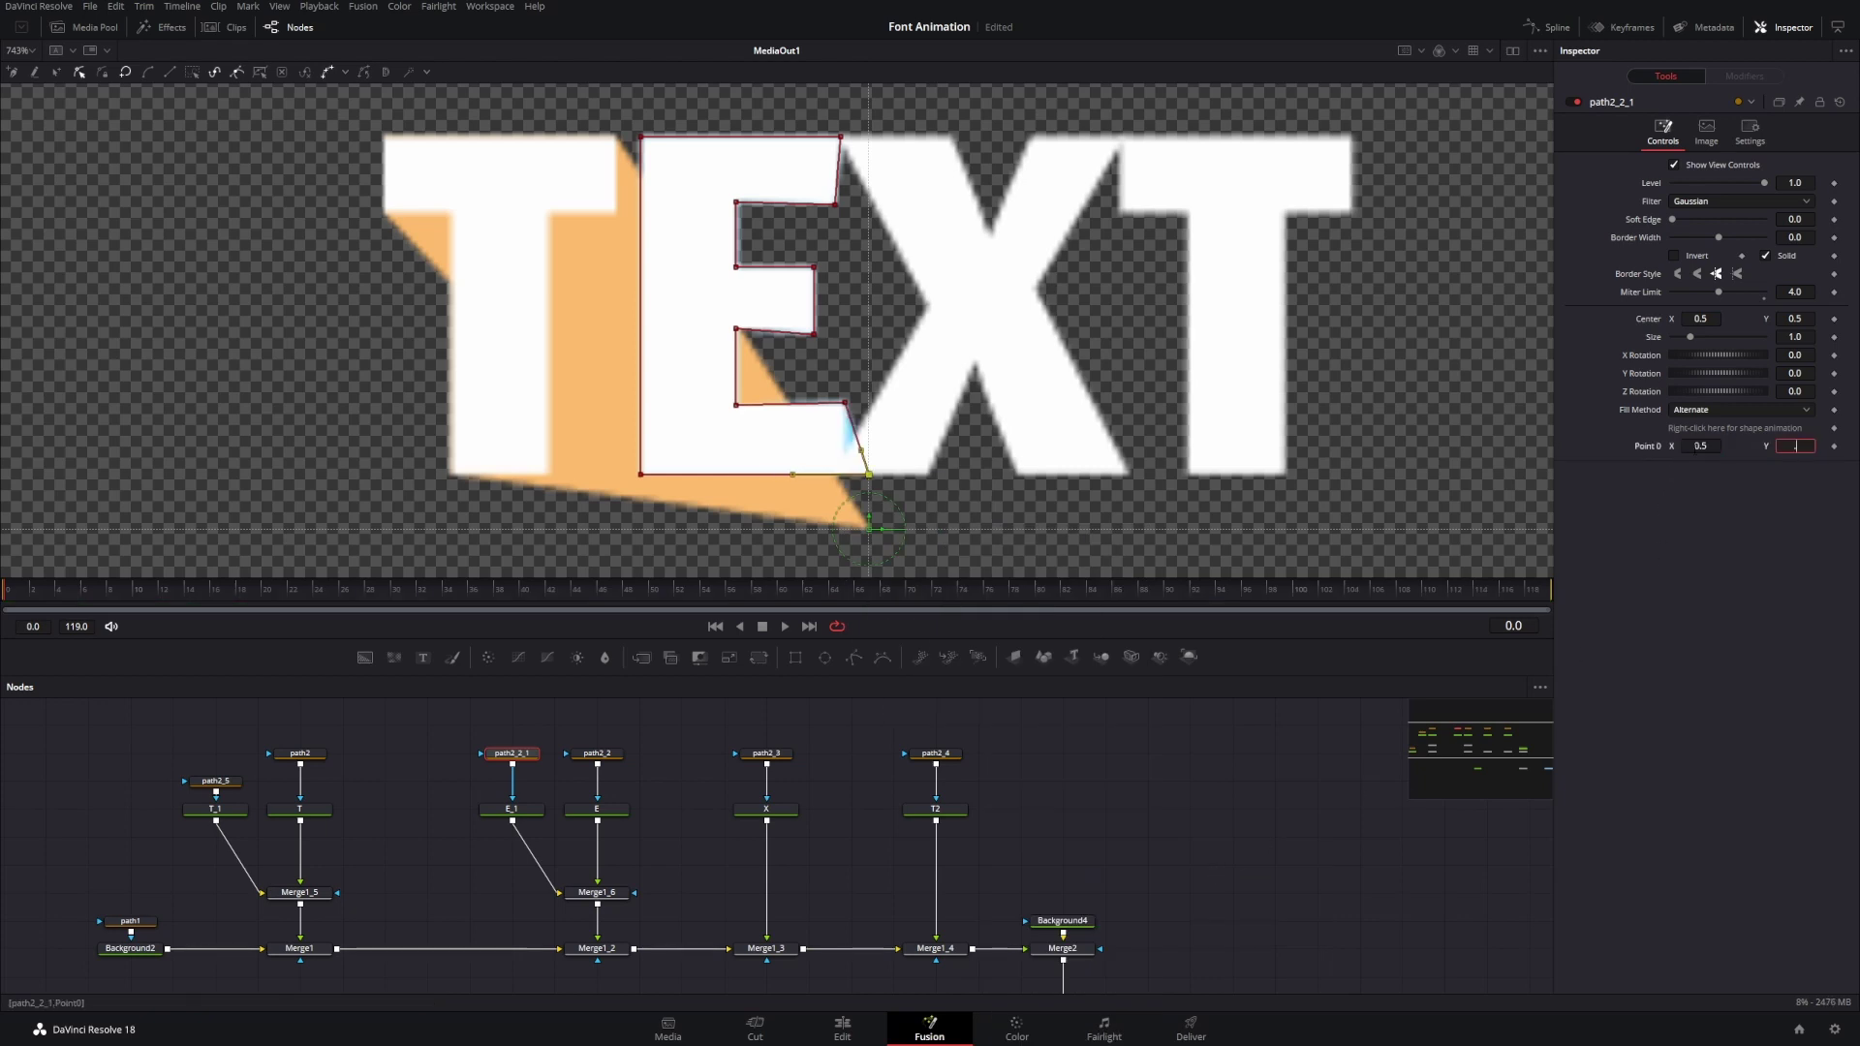
pyautogui.write('0.5')
pyautogui.press('Tab')
pyautogui.click(1704, 488)
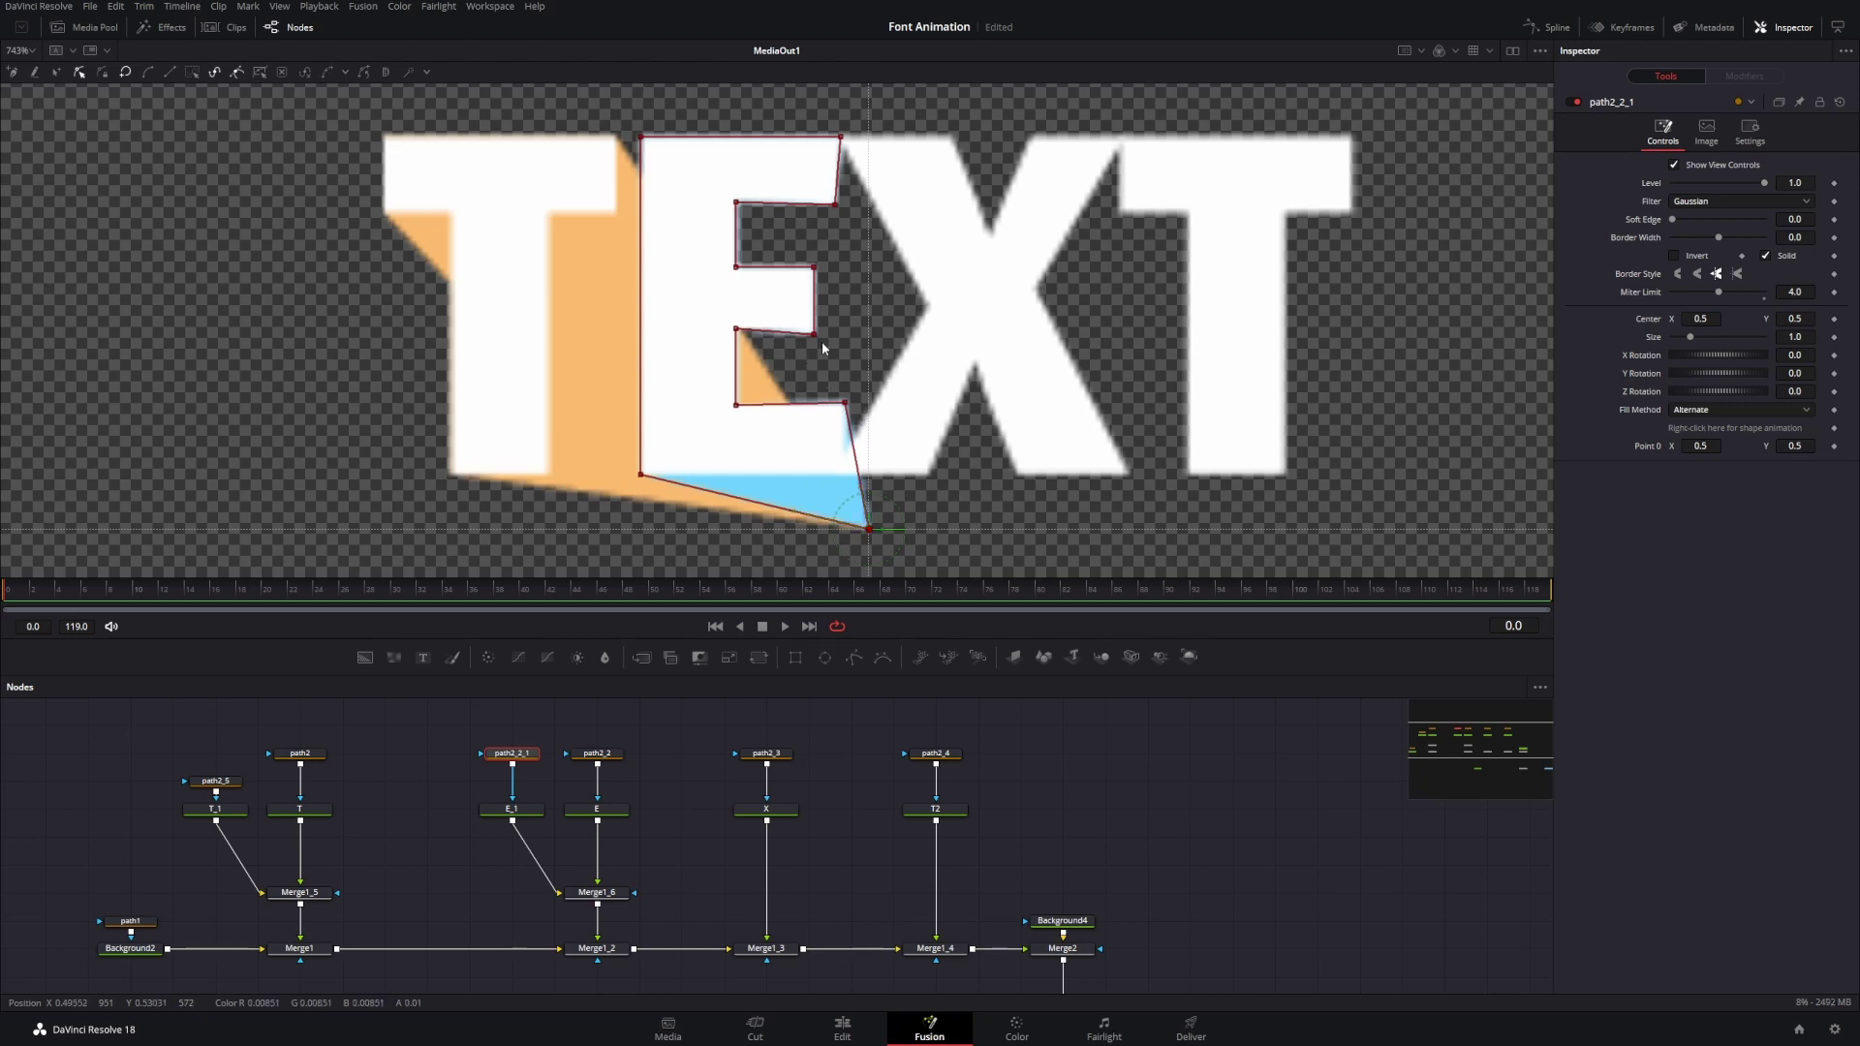
# - Delete path2_2_1's inner notch points so blue fills both gaps between the E's arms
pyautogui.click(867, 529)
pyautogui.moveTo(726, 366); pyautogui.dragTo(749, 423)
pyautogui.press('Delete')
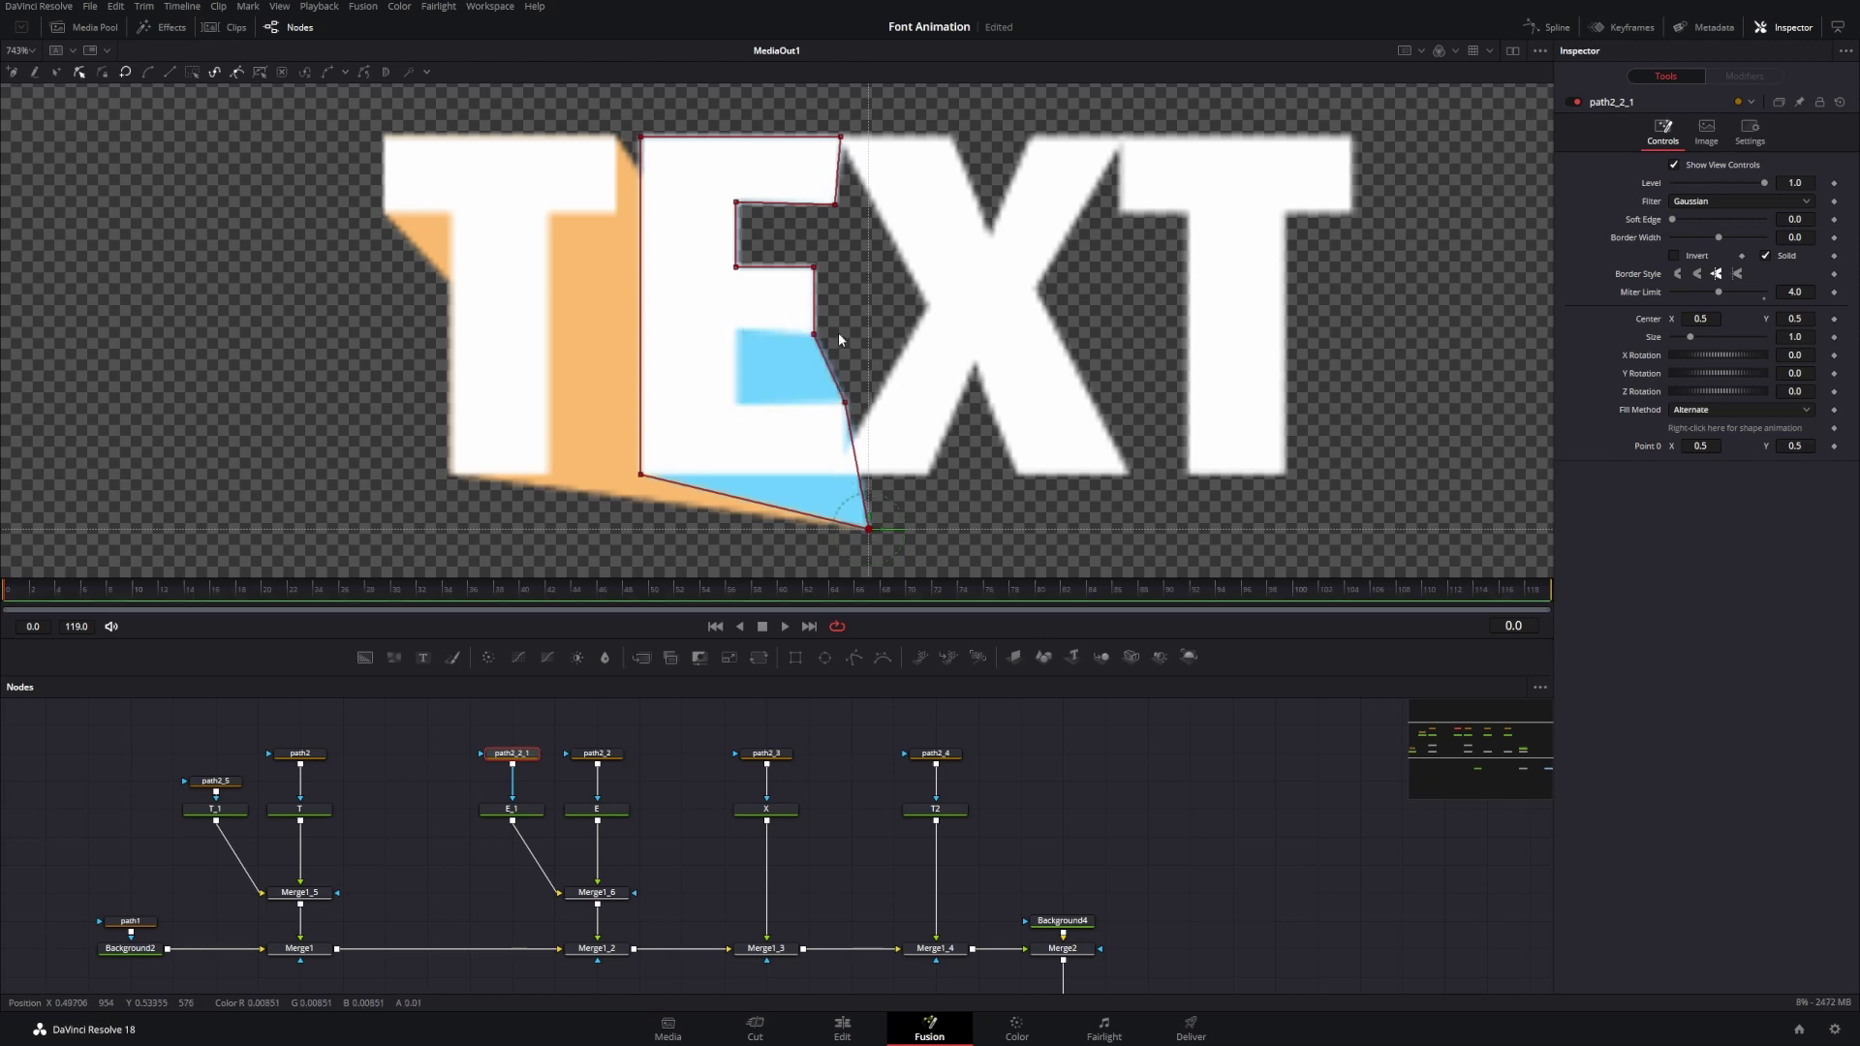
pyautogui.hotkey('ctrl', 'z')
pyautogui.moveTo(778, 367); pyautogui.dragTo(826, 406)
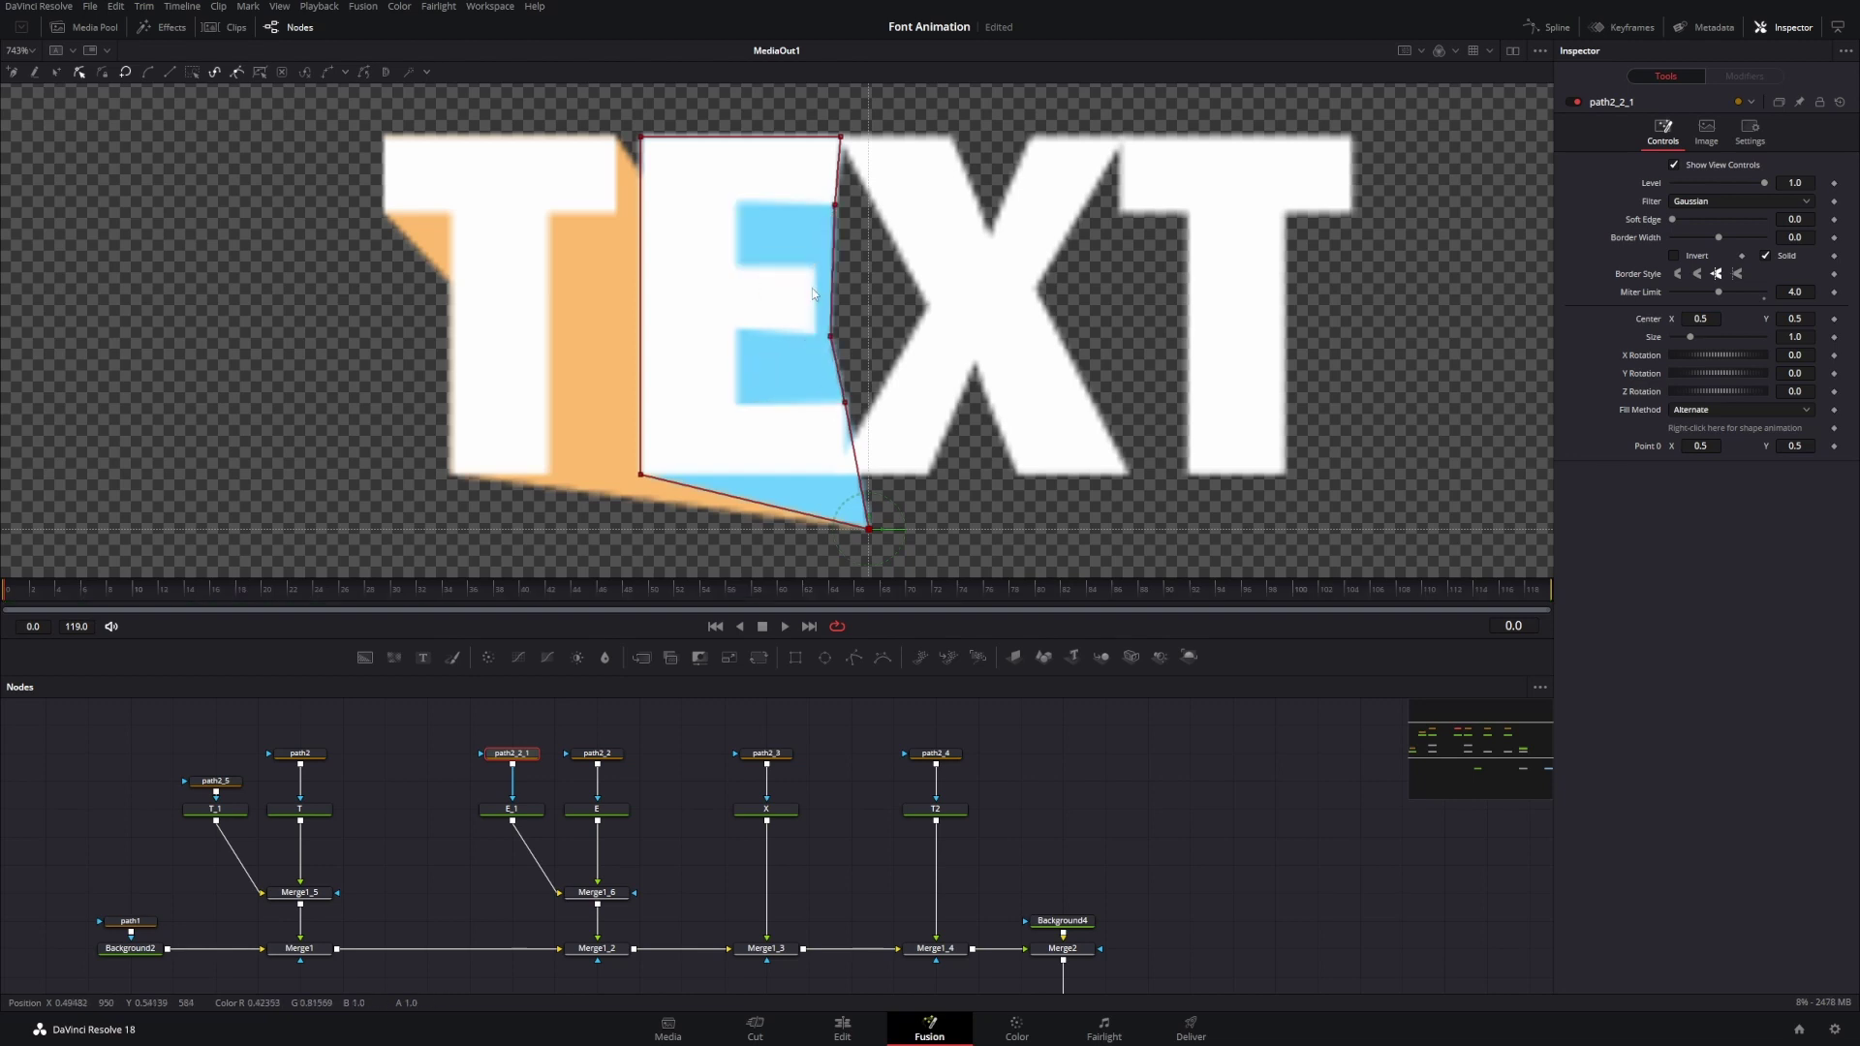
# - Straighten path2_2_1's right edge by deleting the leftover points beside the E's middle and lower arms
pyautogui.click(830, 336)
pyautogui.press('Delete')
pyautogui.moveTo(835, 205); pyautogui.dragTo(888, 205)
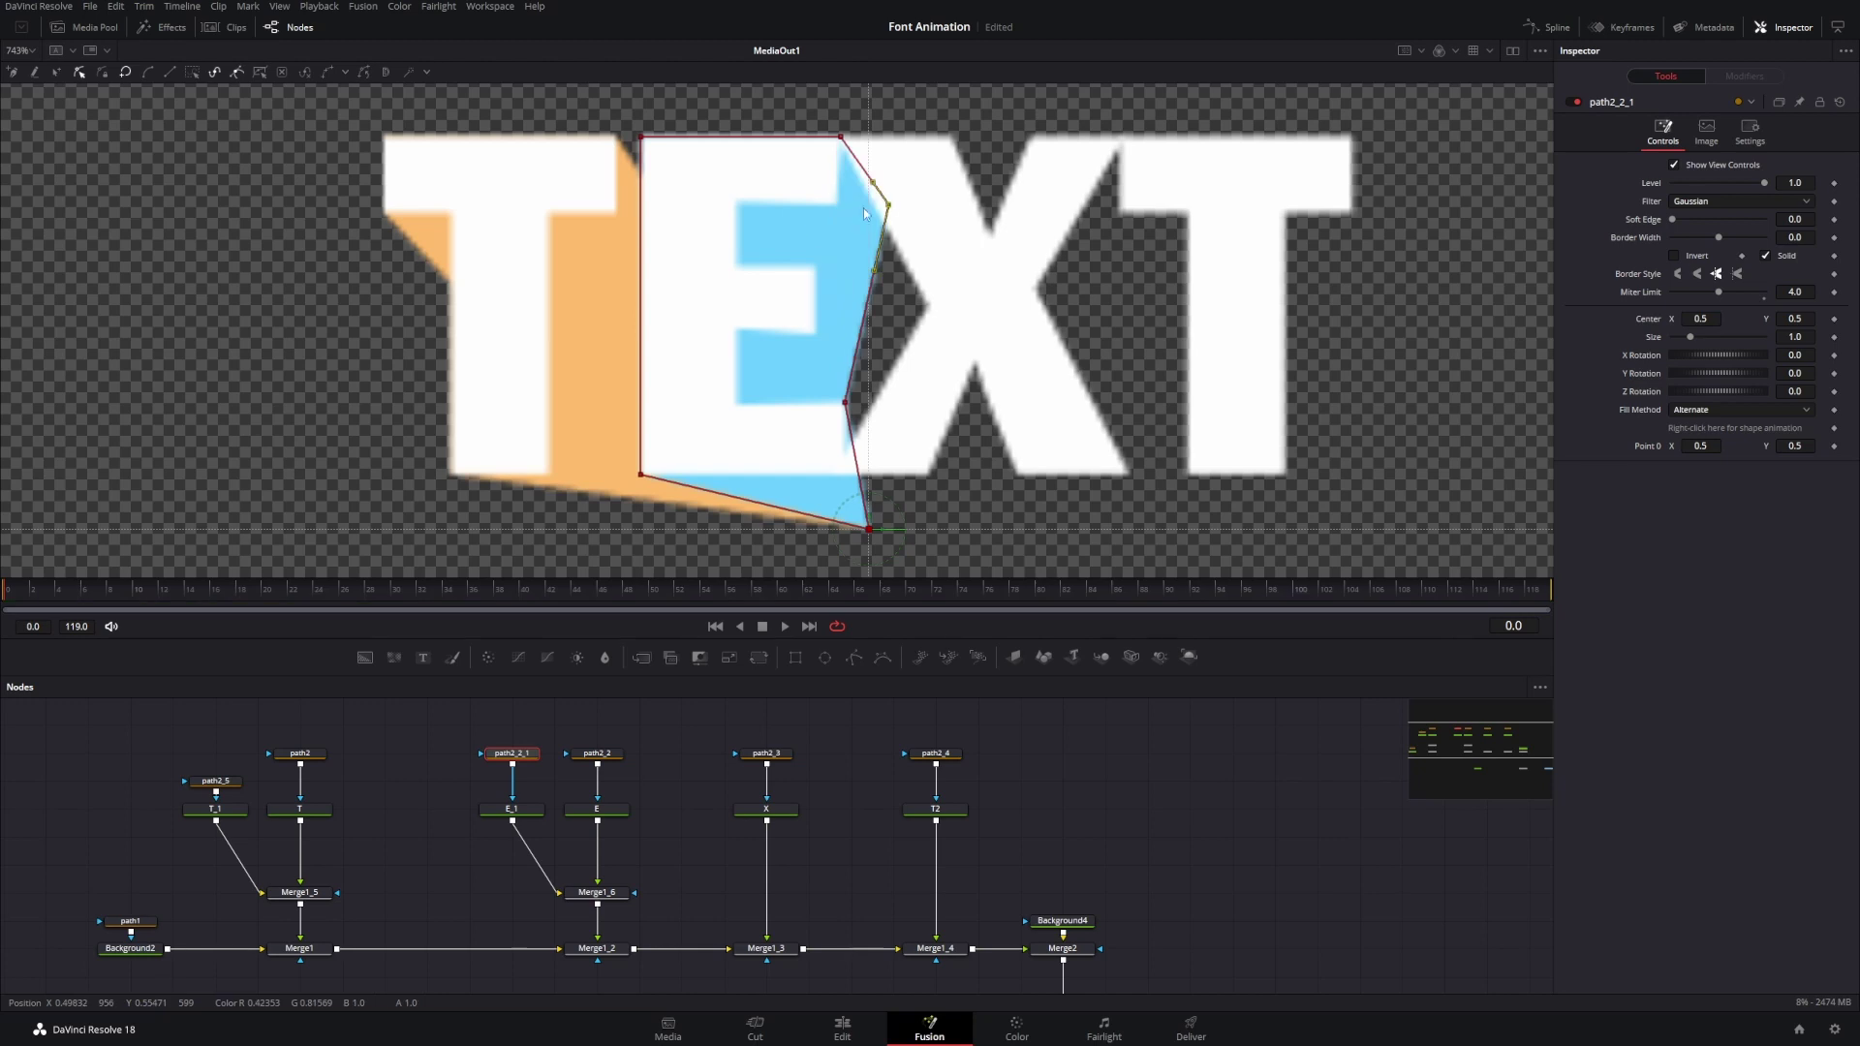
pyautogui.hotkey('ctrl', 'z')
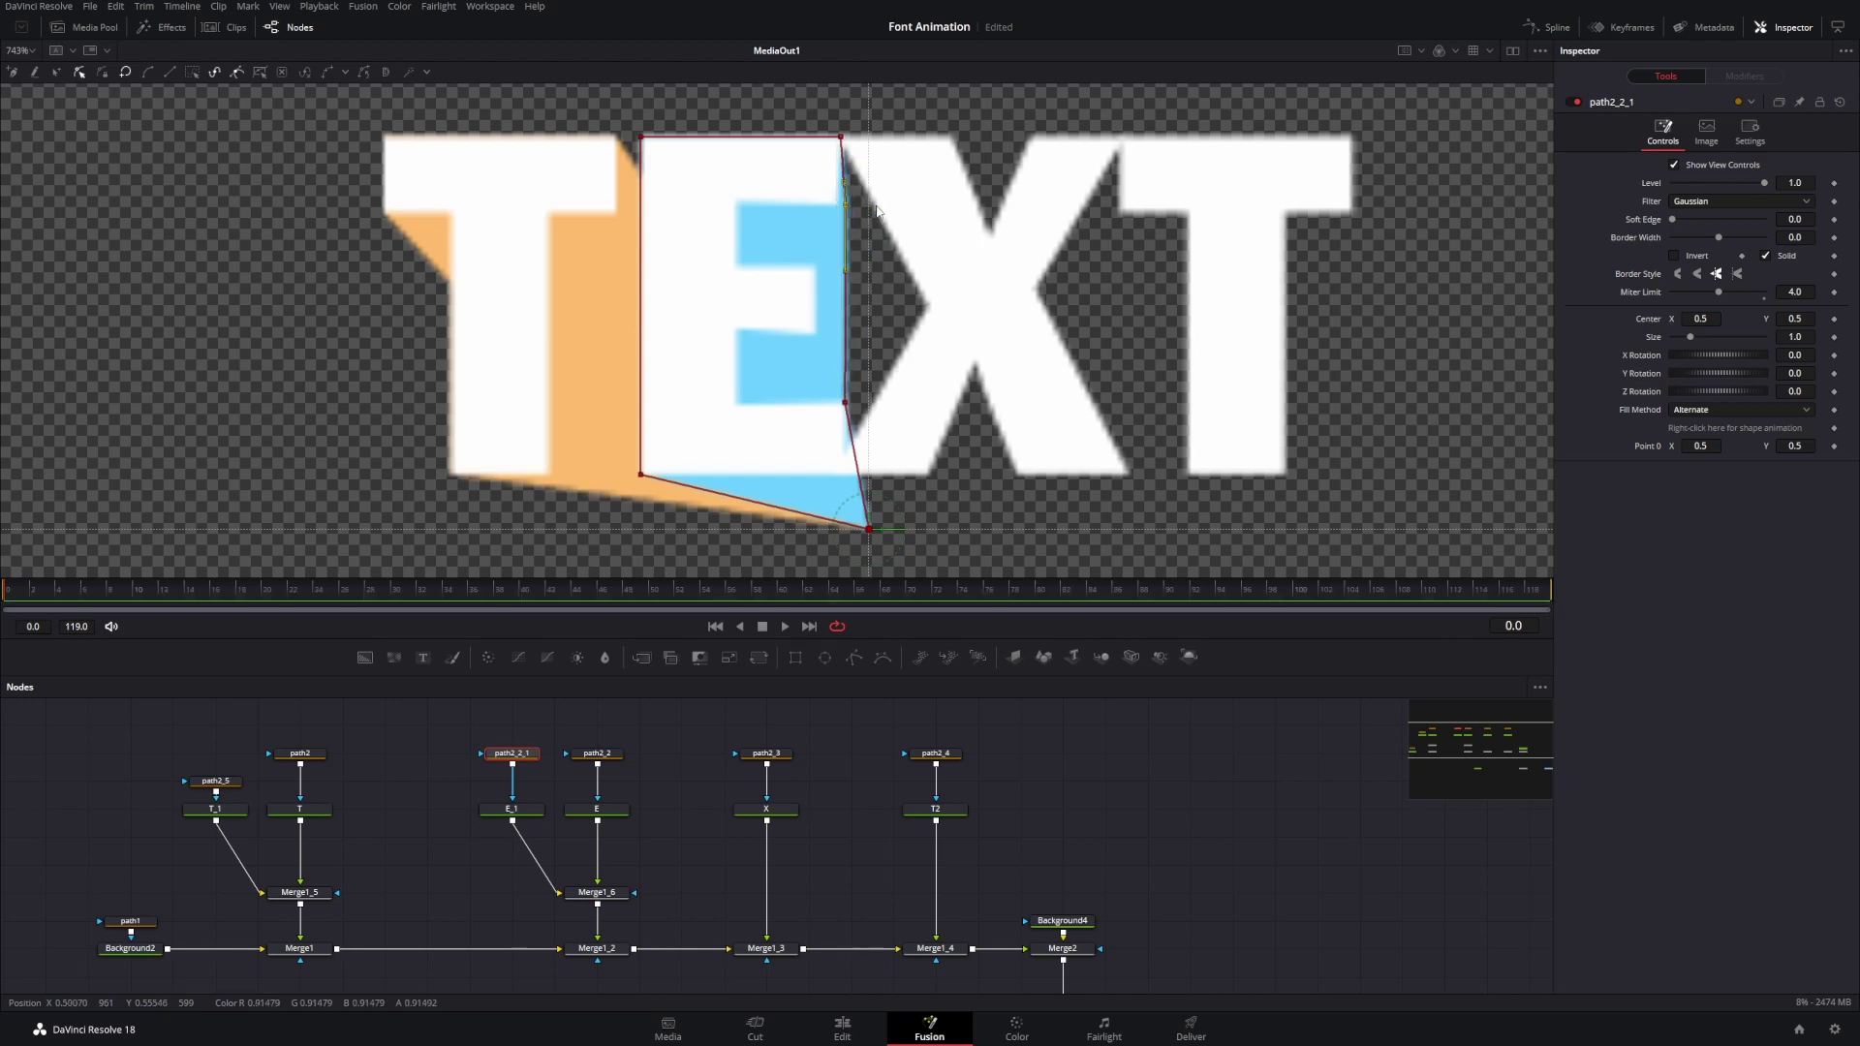
pyautogui.press('Delete')
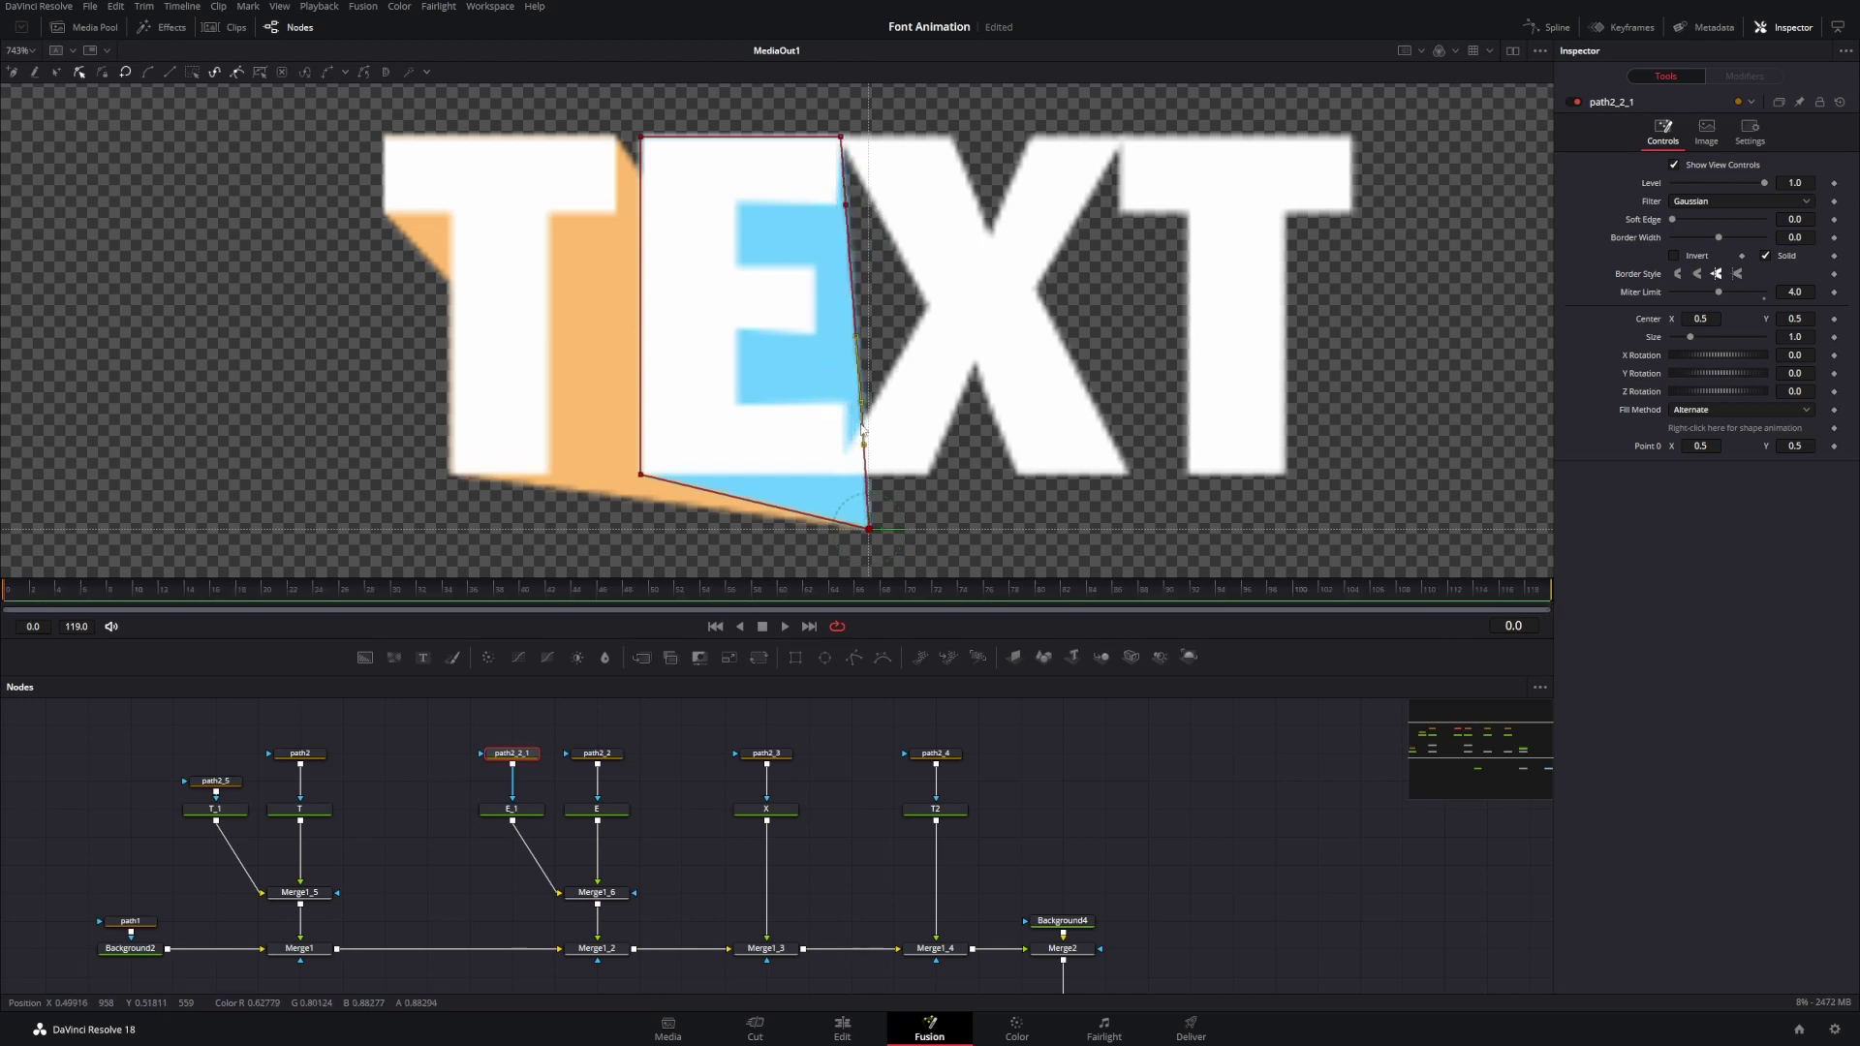
# - Inspect the blue E shape with its outline hidden, and reselect path2_2_1 to check its edges against the letter
pyautogui.scroll(-5, 881, 447)
pyautogui.click(1046, 724)
pyautogui.scroll(5, 887, 481)
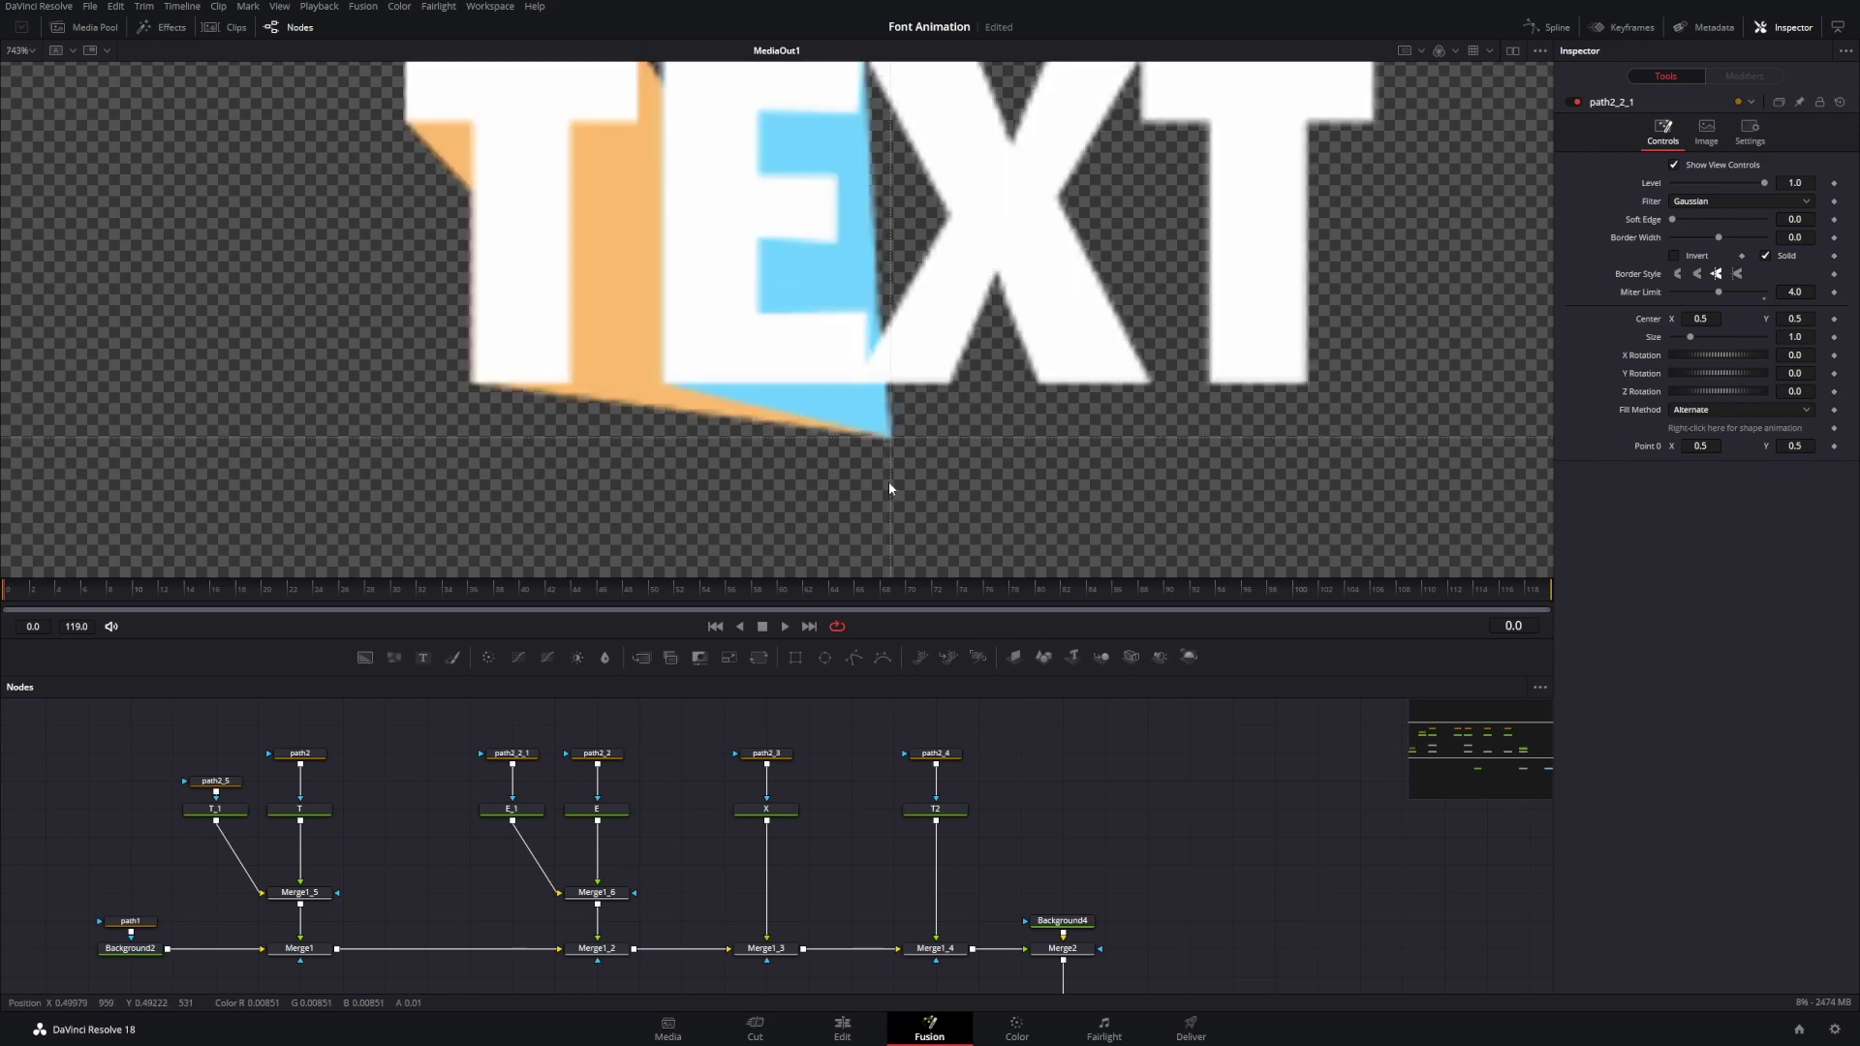
pyautogui.scroll(-4, 891, 333)
pyautogui.click(898, 332)
pyautogui.scroll(3, 898, 333)
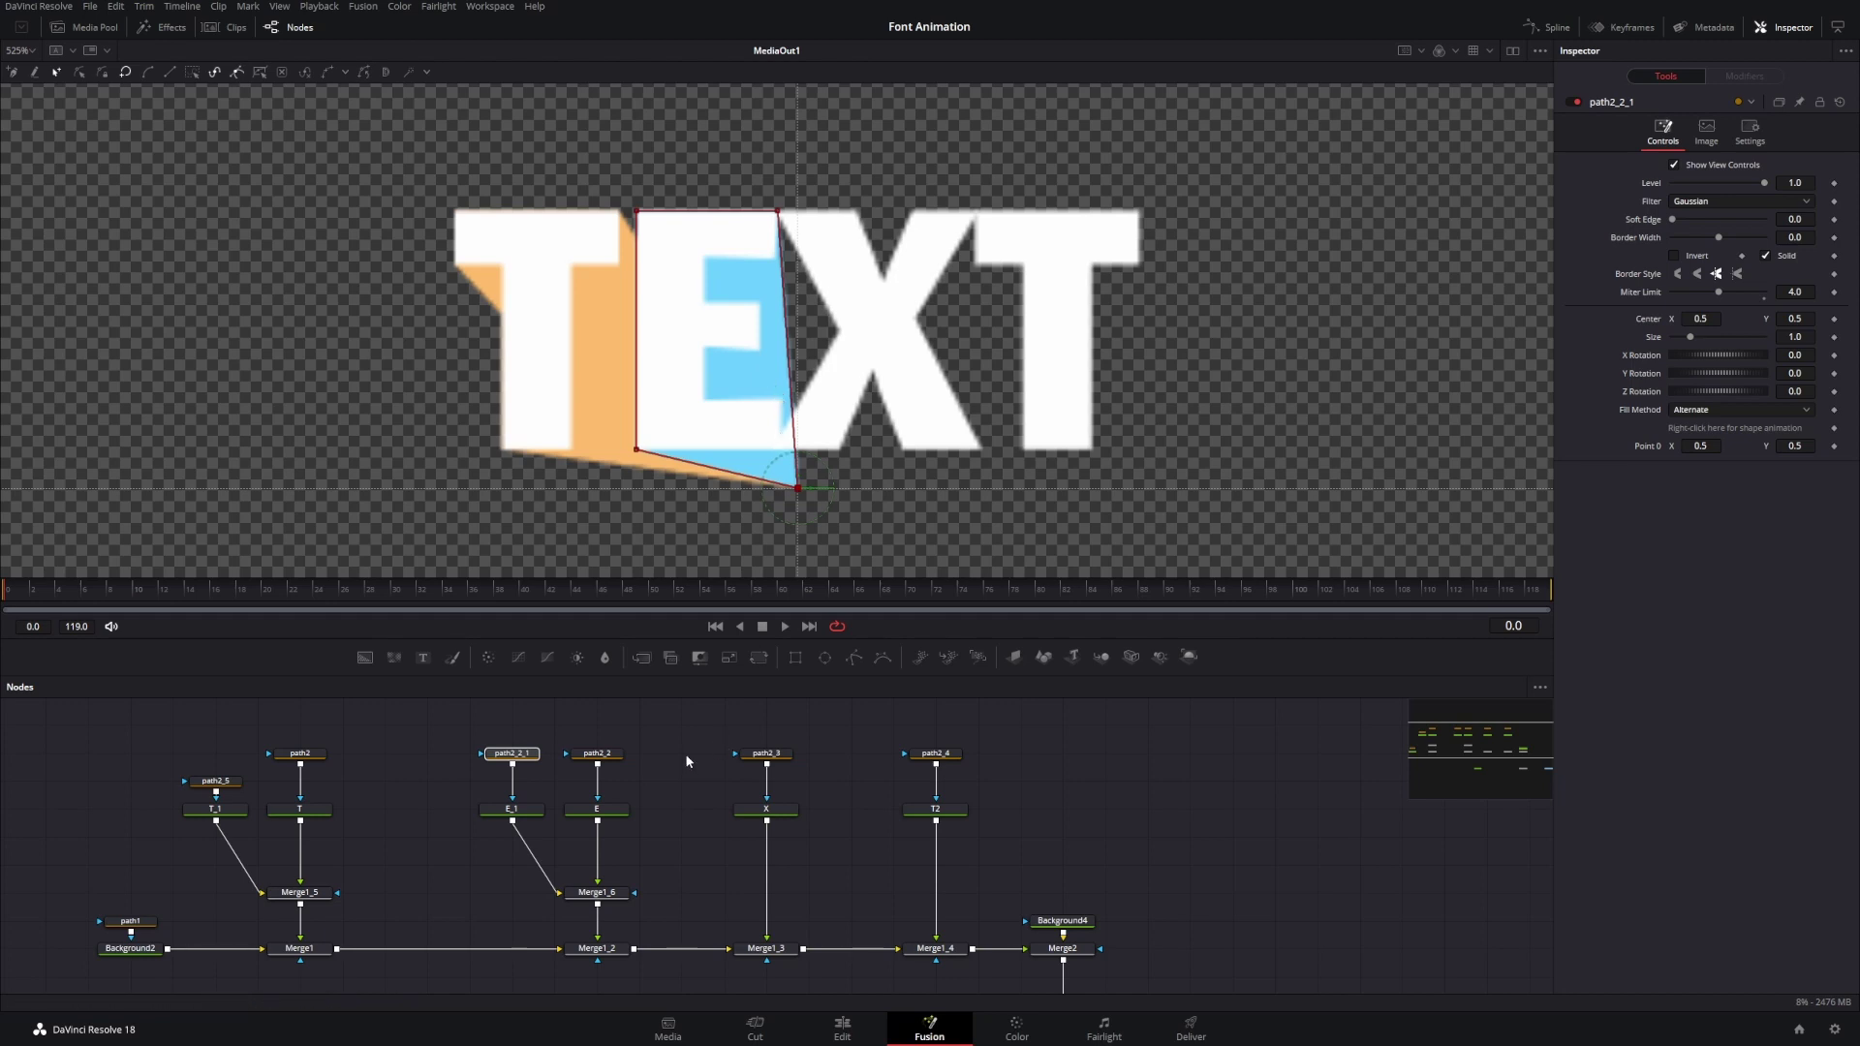
# - Move the T and E node groups away from the X nodes to make room, and select the X background with path2_3
pyautogui.scroll(-6, 826, 778)
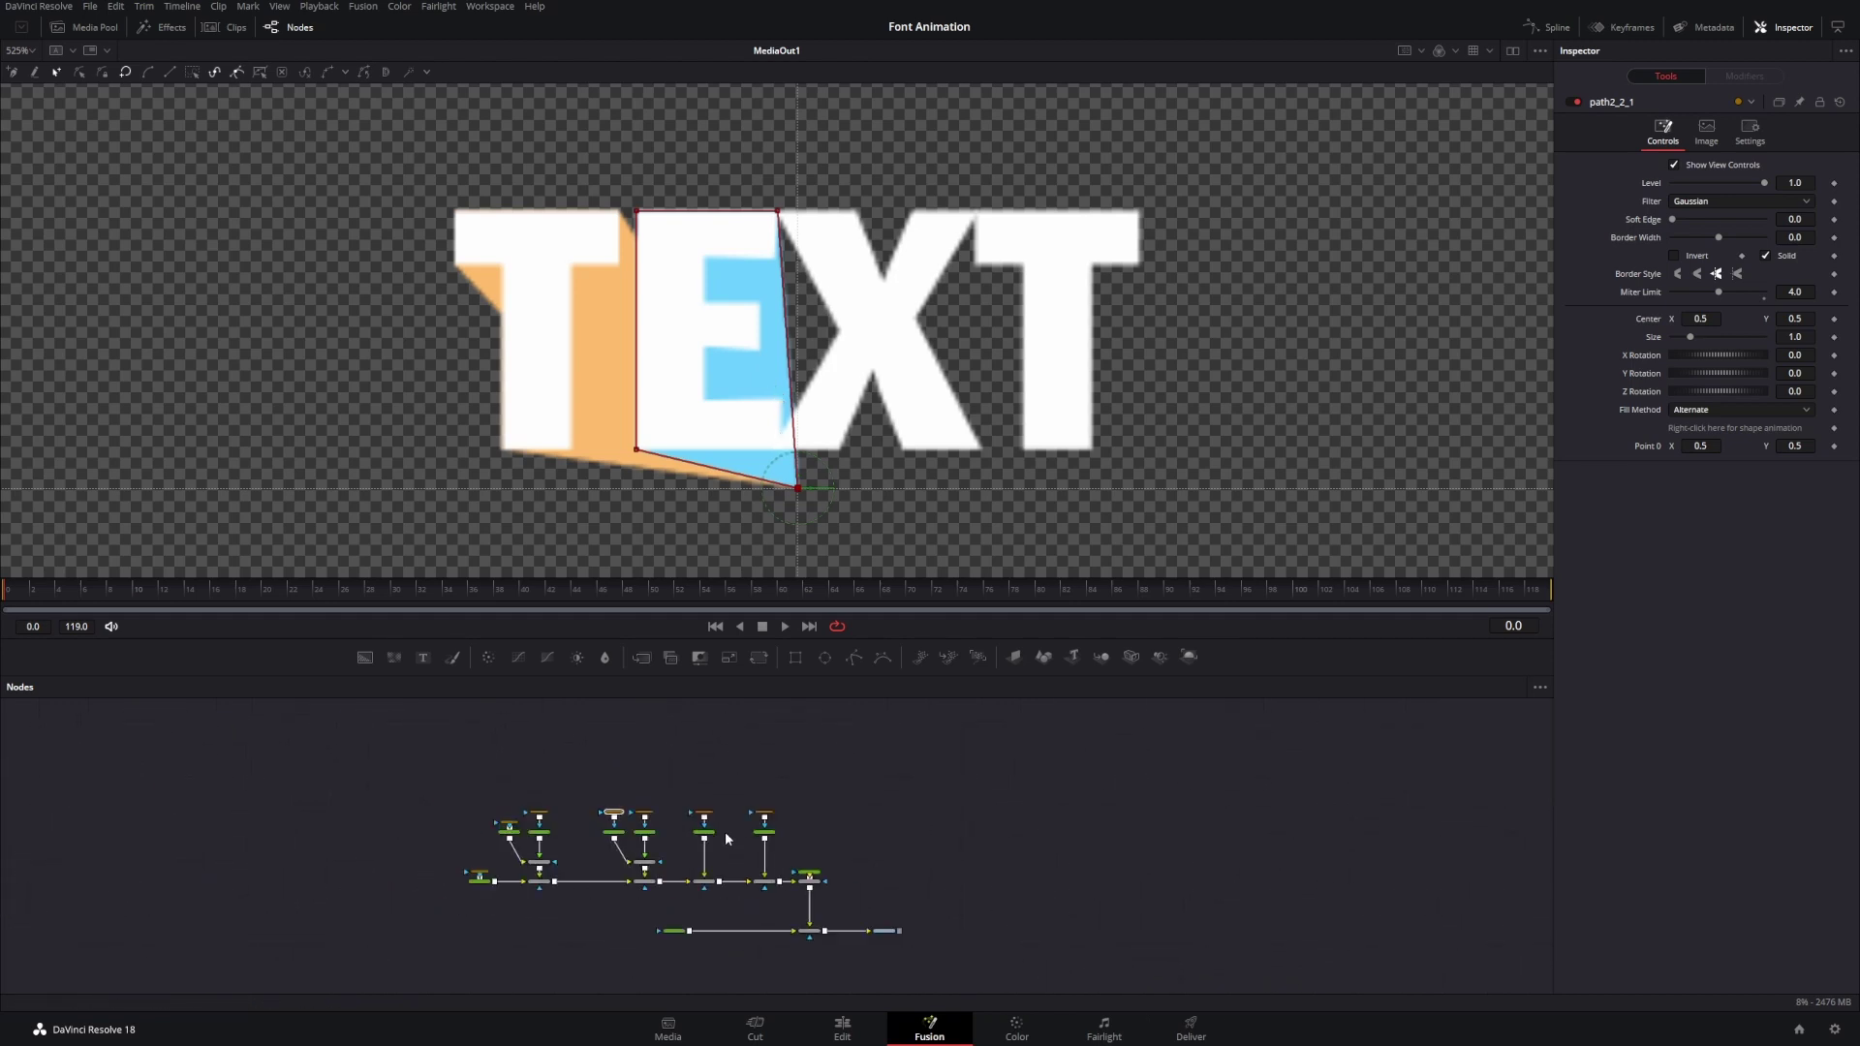
pyautogui.moveTo(430, 767); pyautogui.dragTo(534, 873)
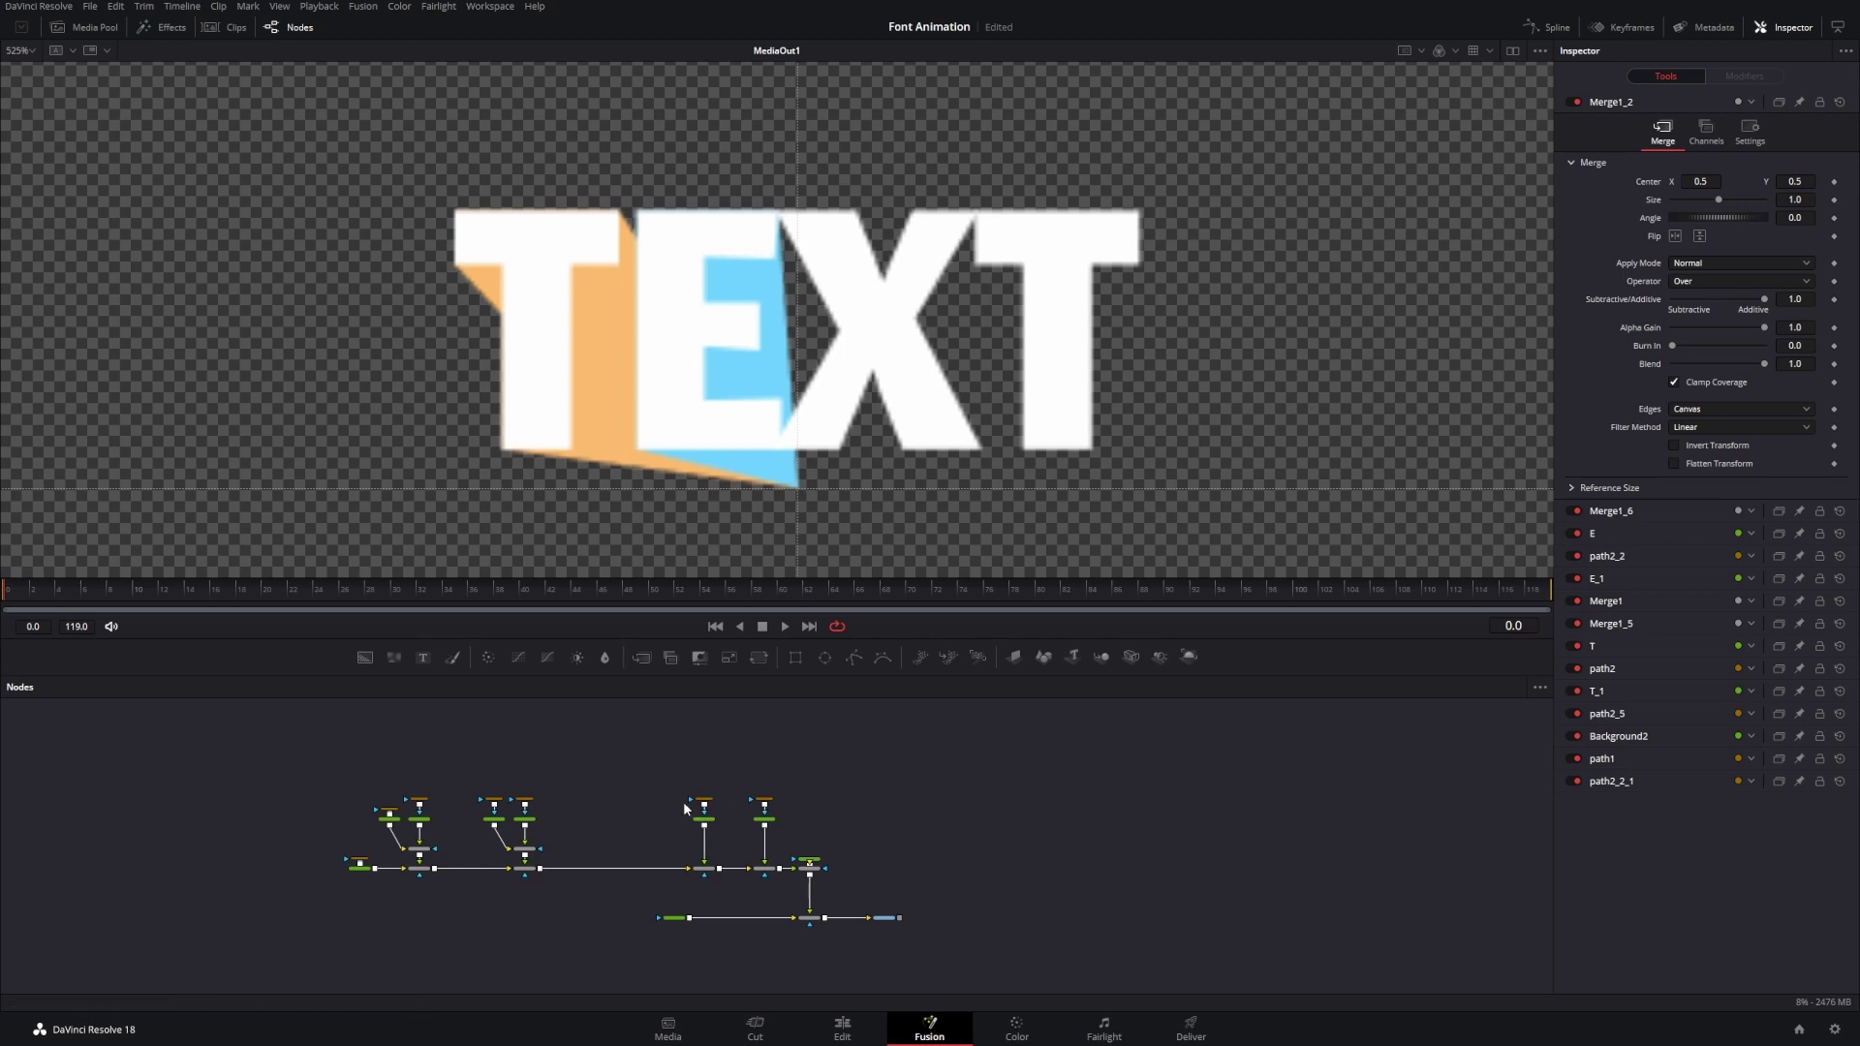
pyautogui.moveTo(707, 837); pyautogui.dragTo(723, 816)
pyautogui.scroll(5, 722, 817)
pyautogui.scroll(-2, 721, 822)
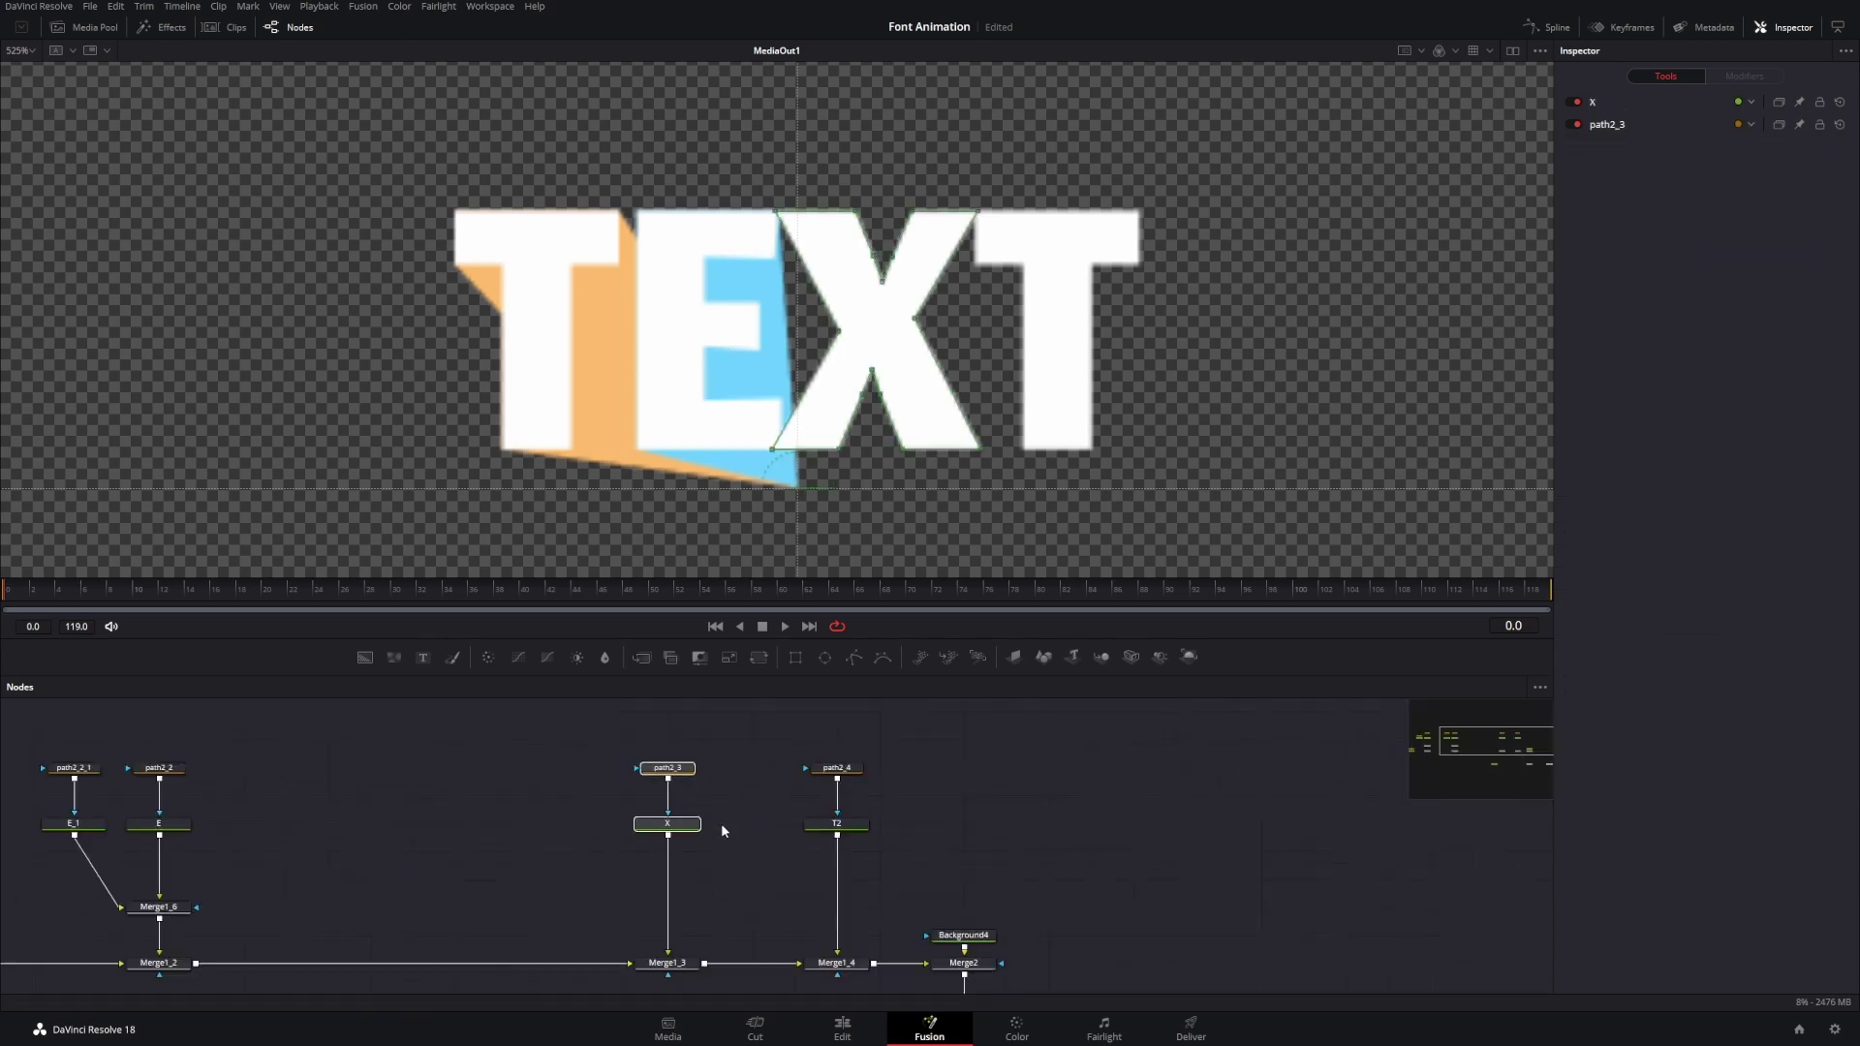
# - Duplicate the X background with path2_3, merge the copy behind the X as a coloured shape, and select path2_3_1 for editing
pyautogui.hotkey('ctrl', 'c')
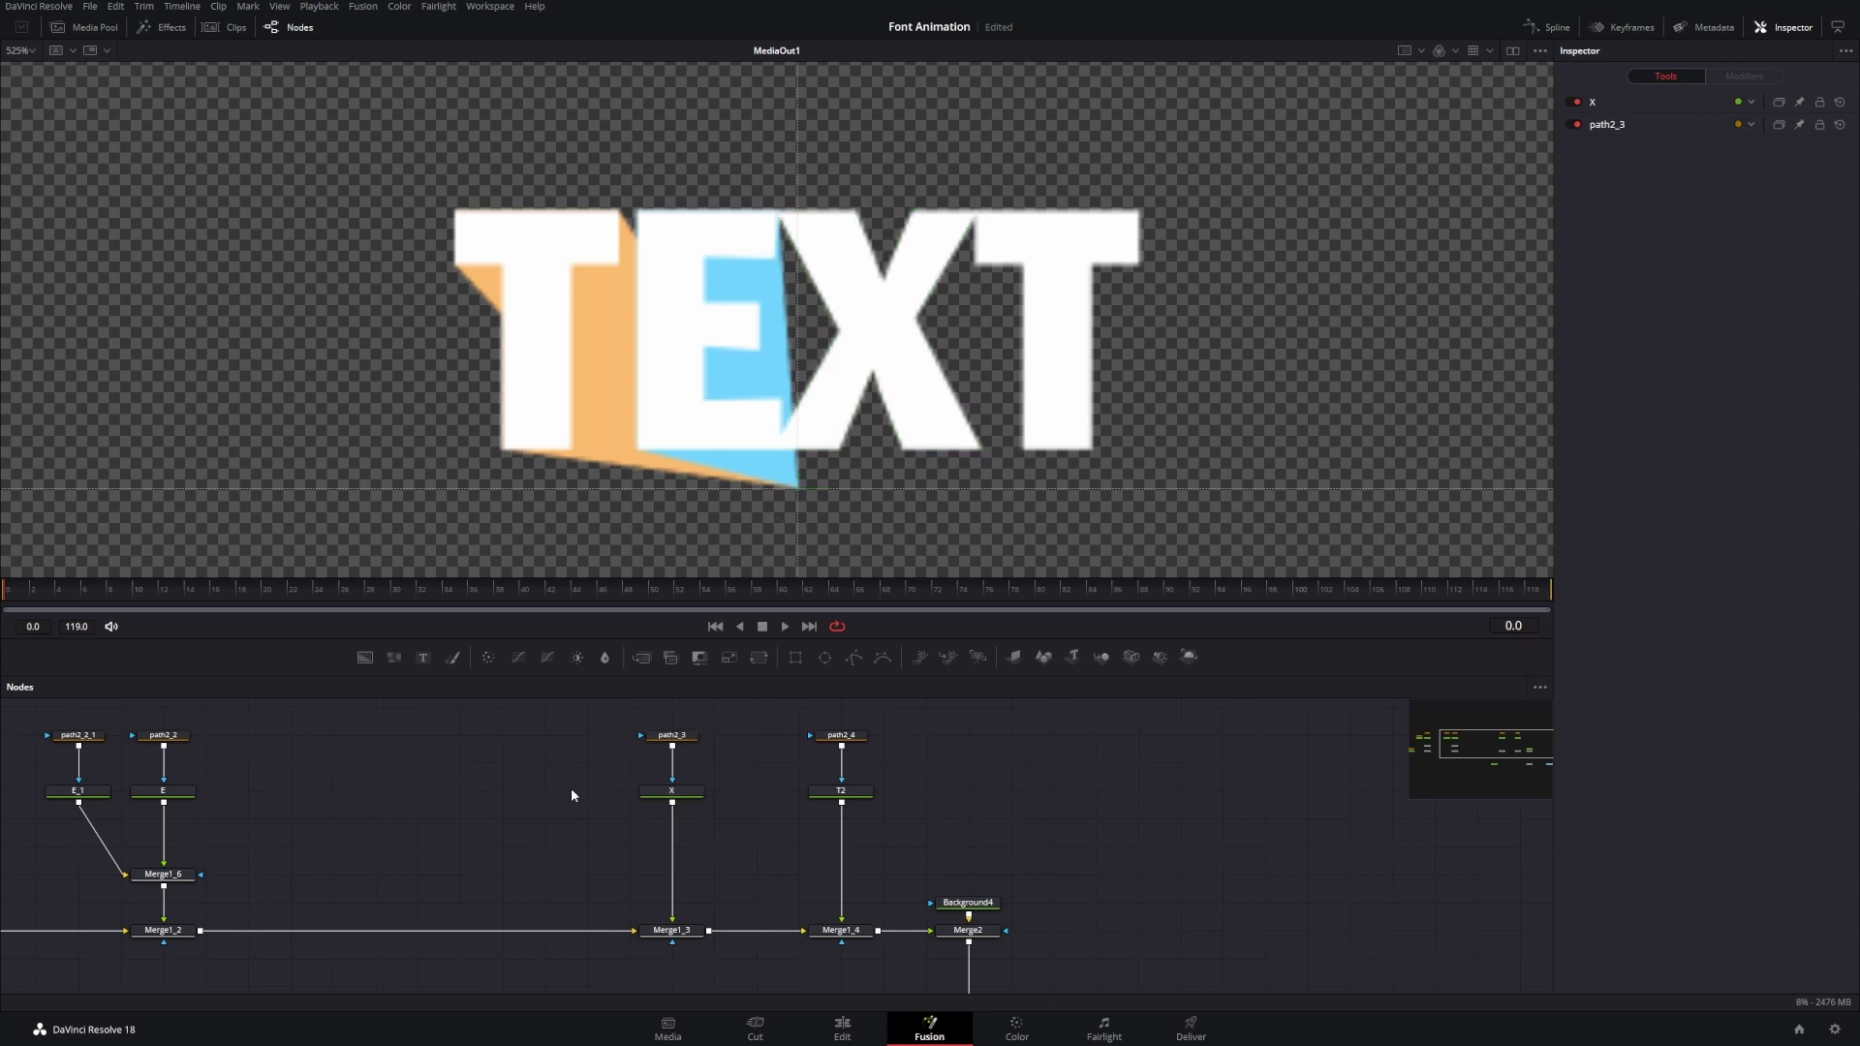
pyautogui.hotkey('ctrl', 'v')
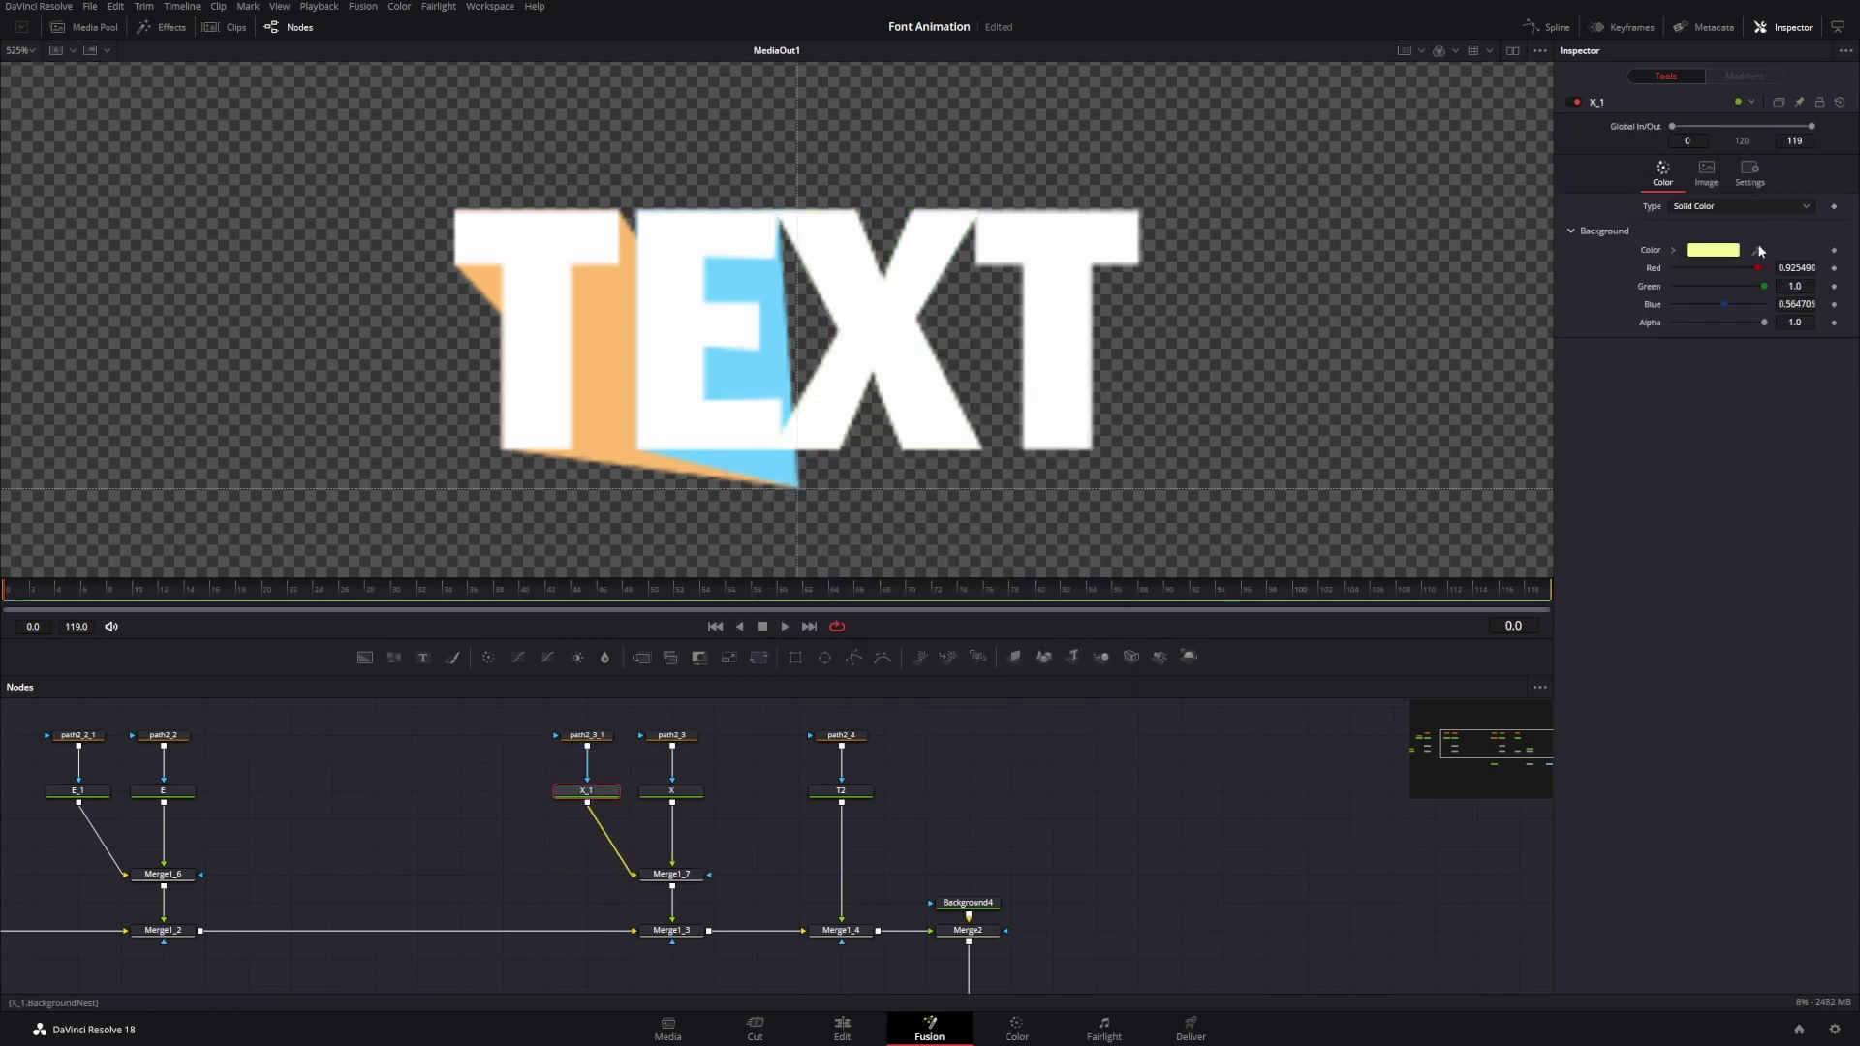
pyautogui.click(587, 735)
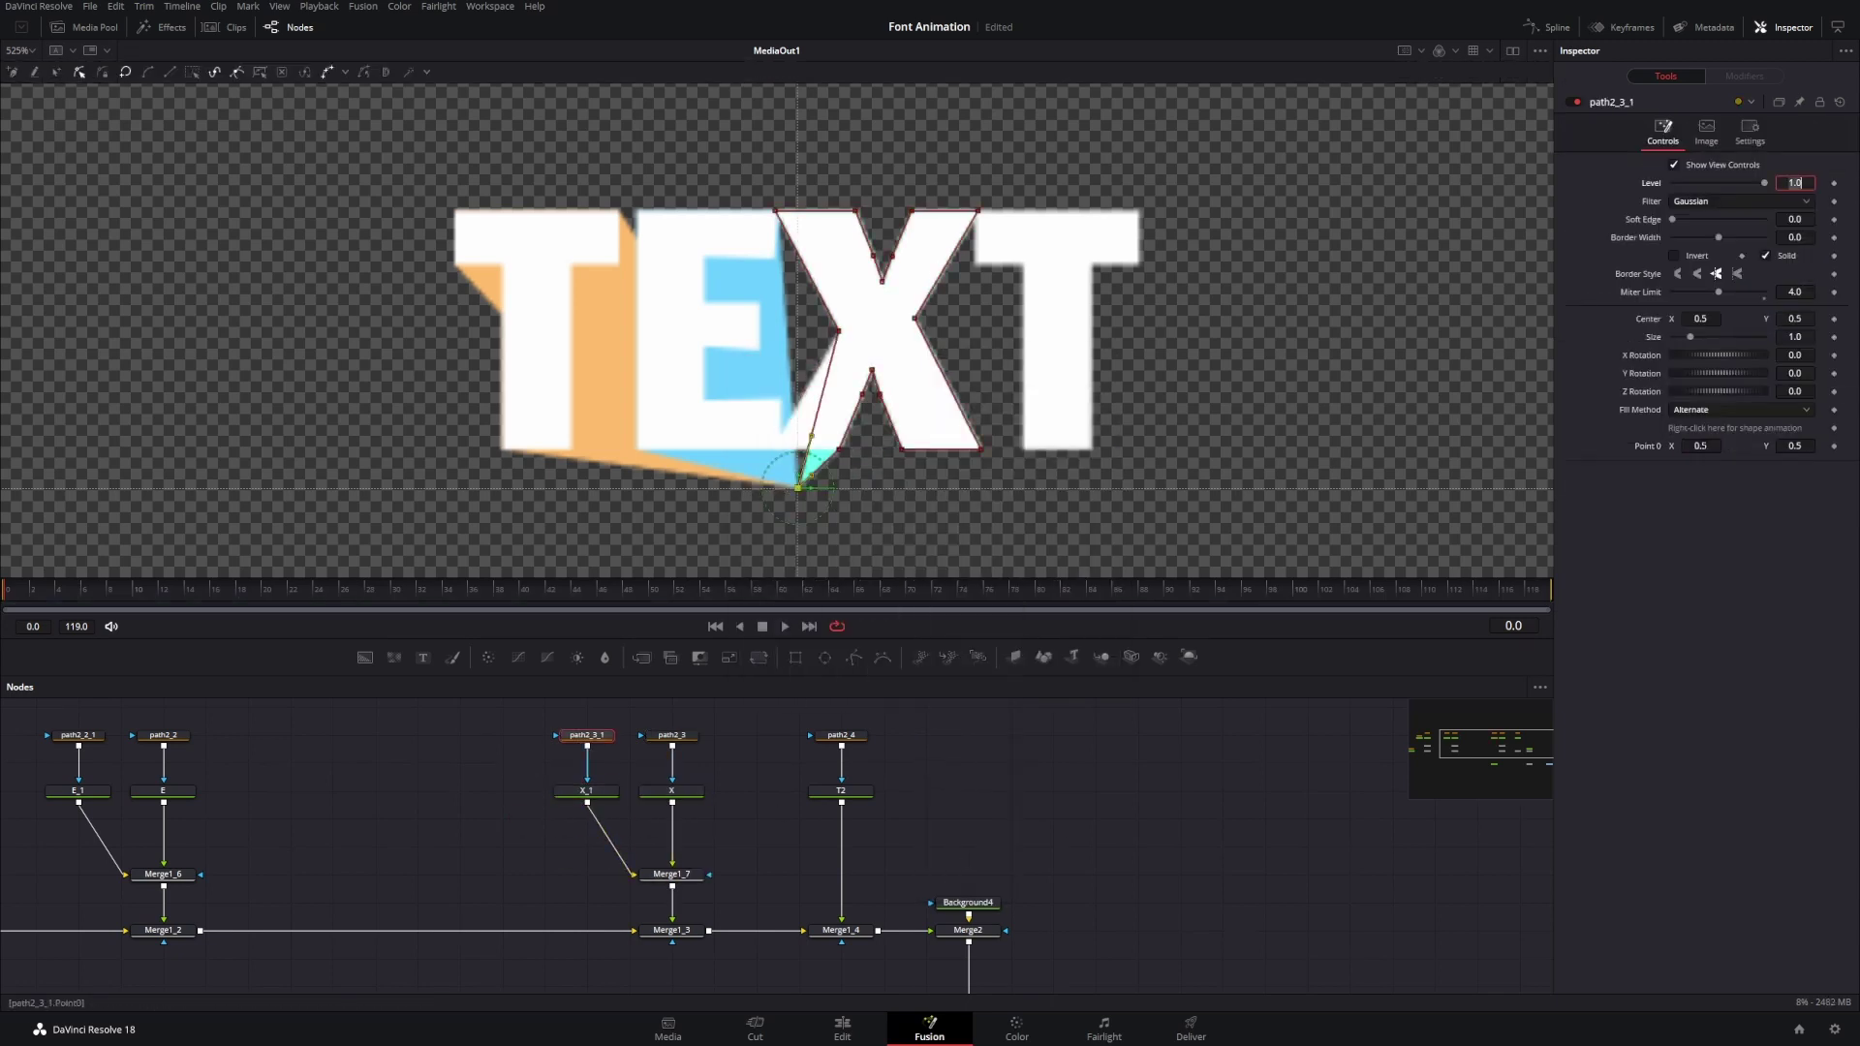
pyautogui.scroll(3, 897, 248)
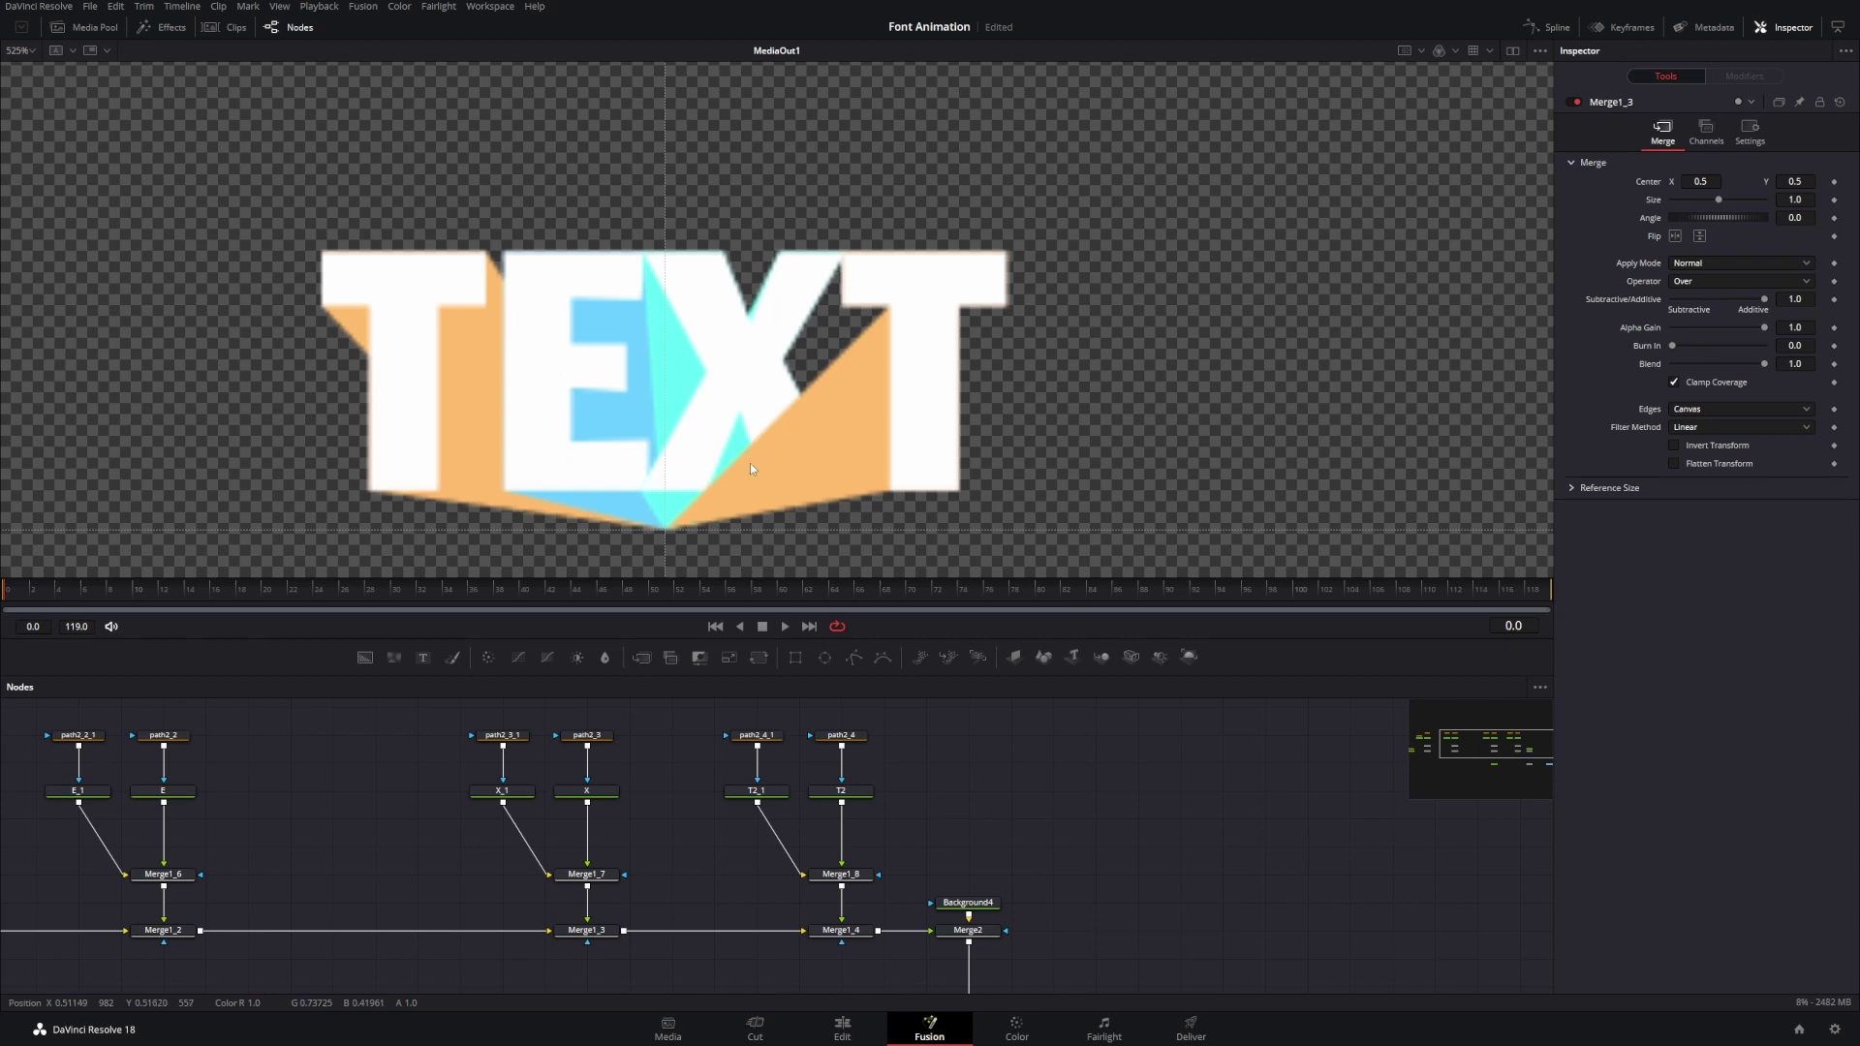
# - Swap the background and foreground inputs of Merge1_4 so the final T and its orange shape sit behind the X
pyautogui.click(832, 933)
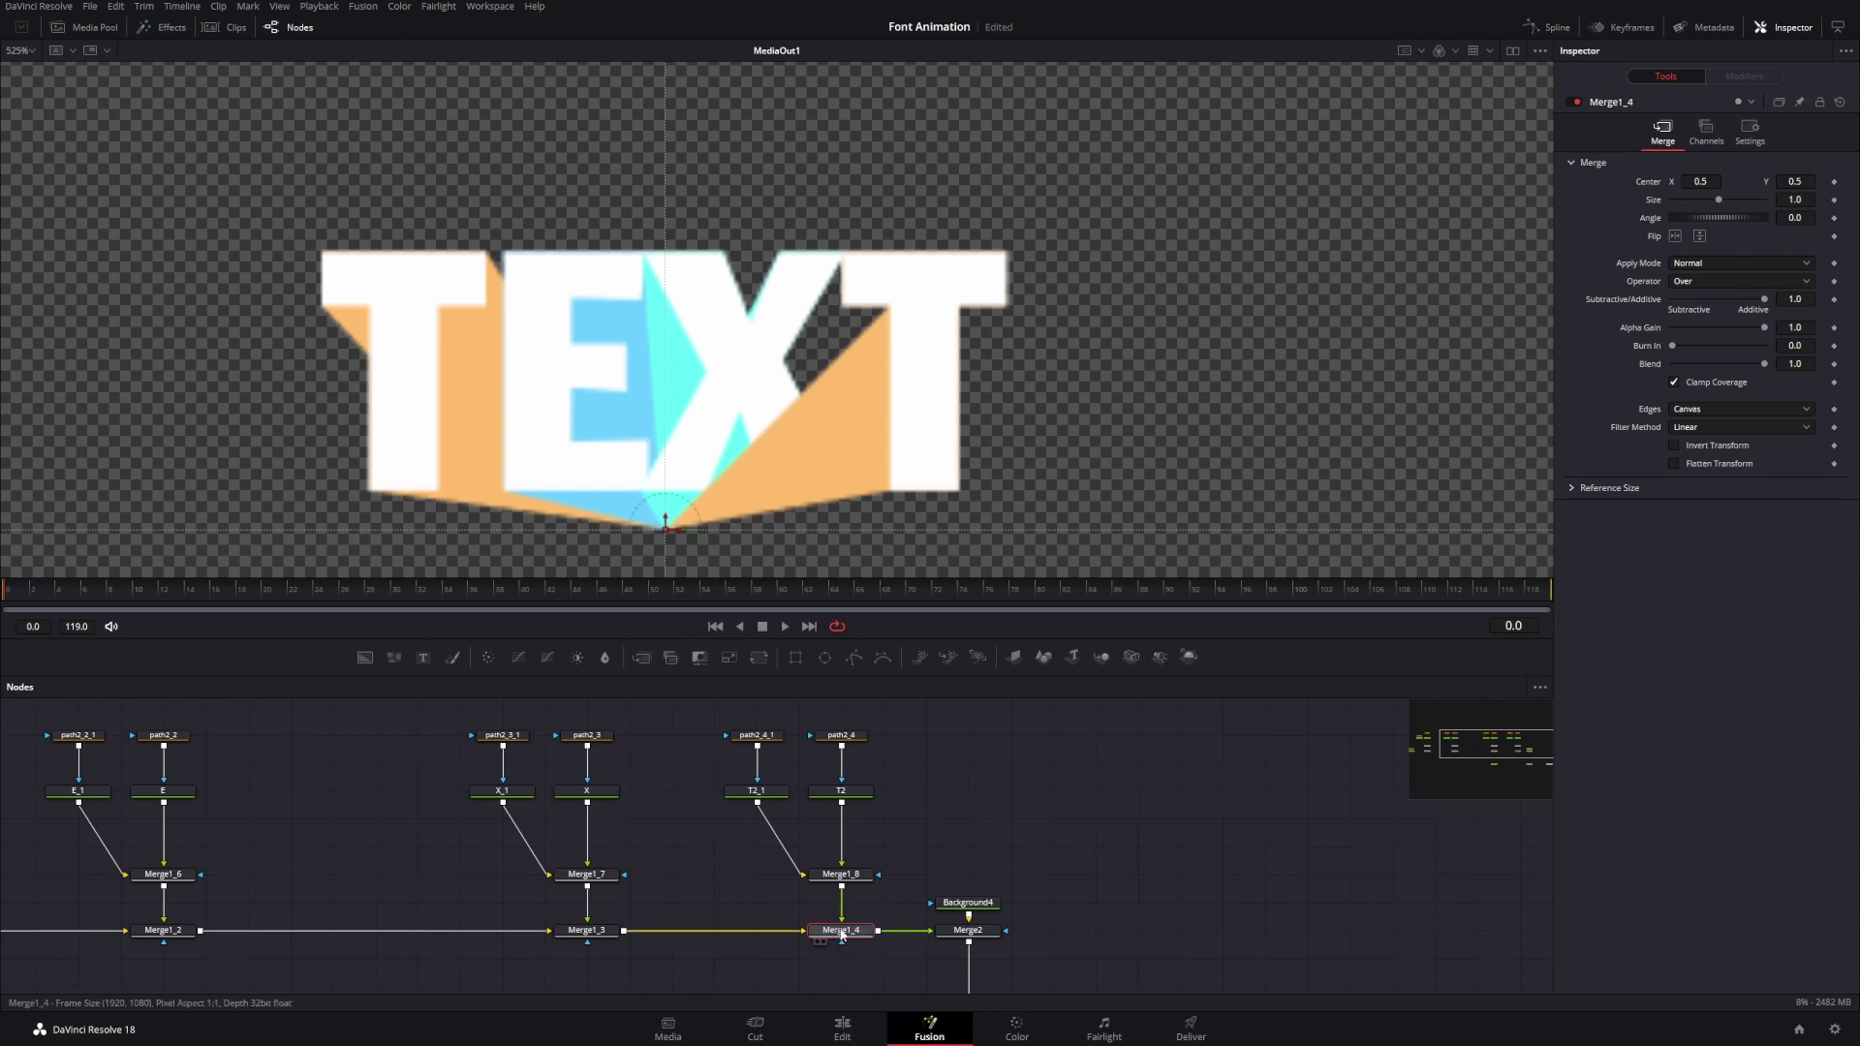
pyautogui.click(944, 835)
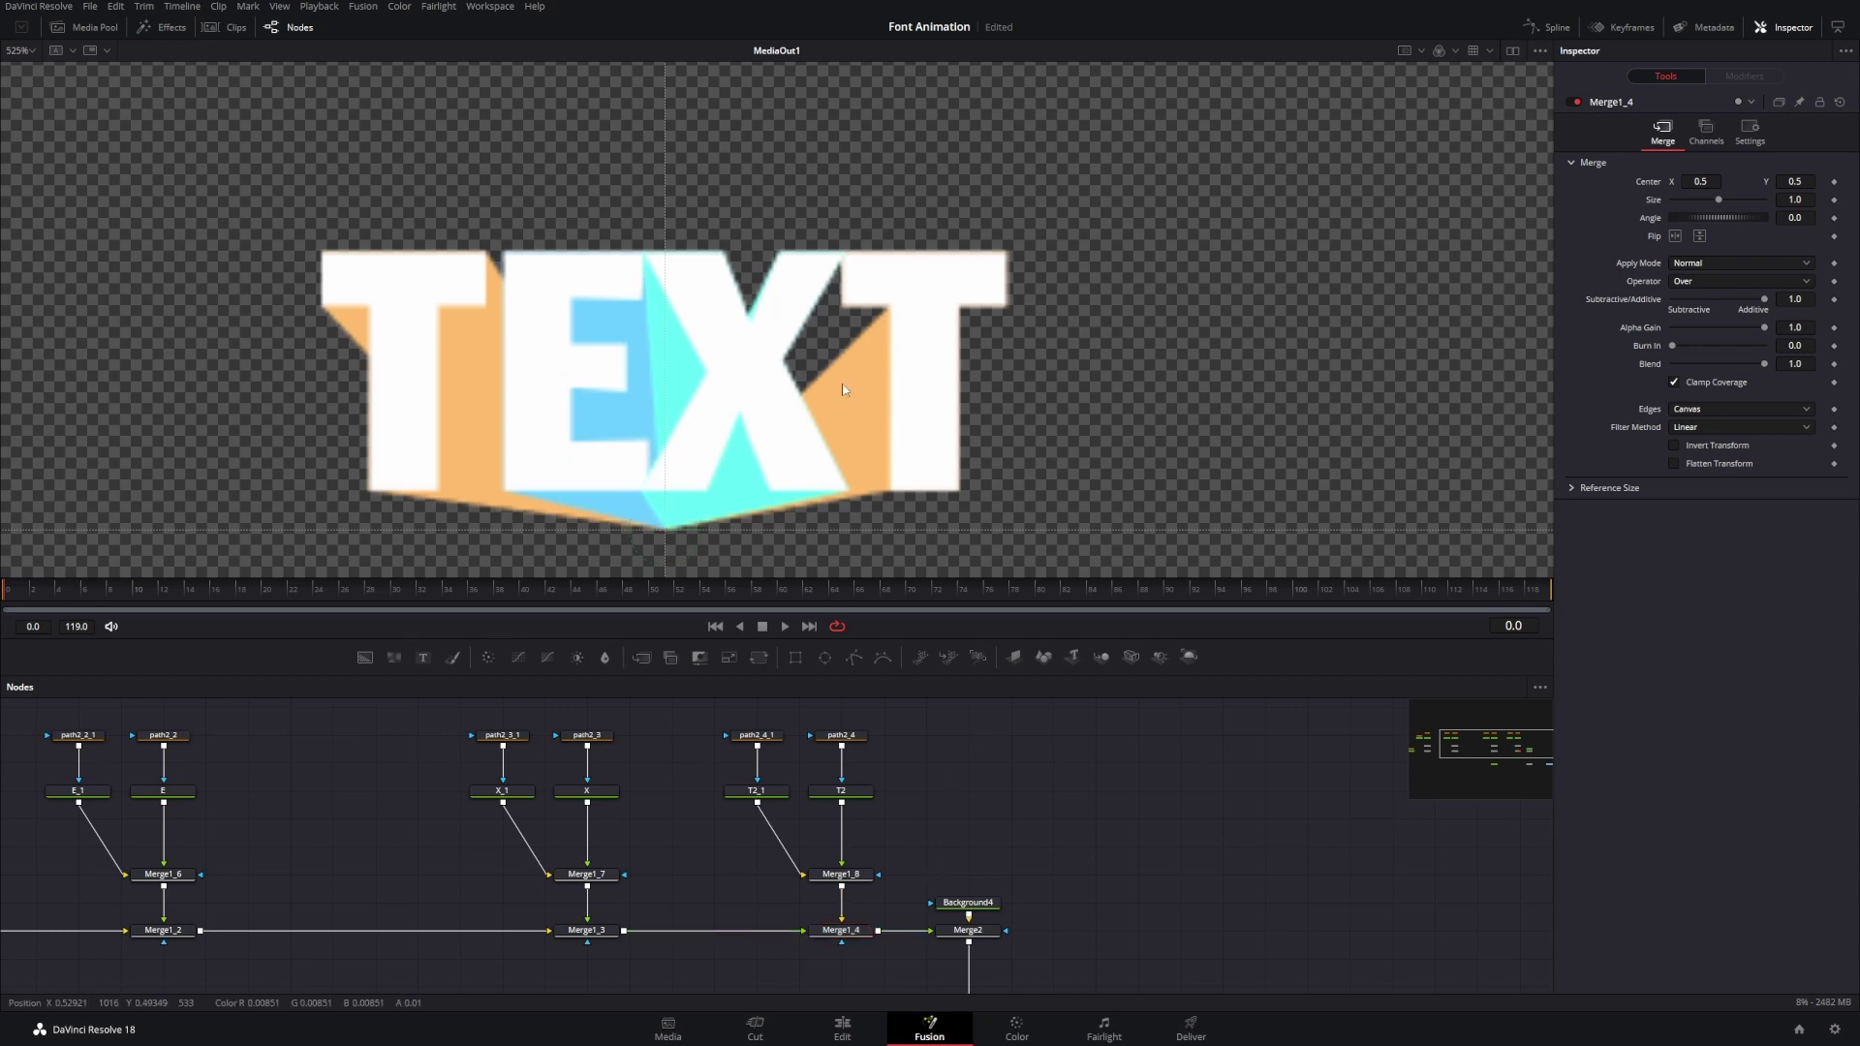
pyautogui.click(765, 736)
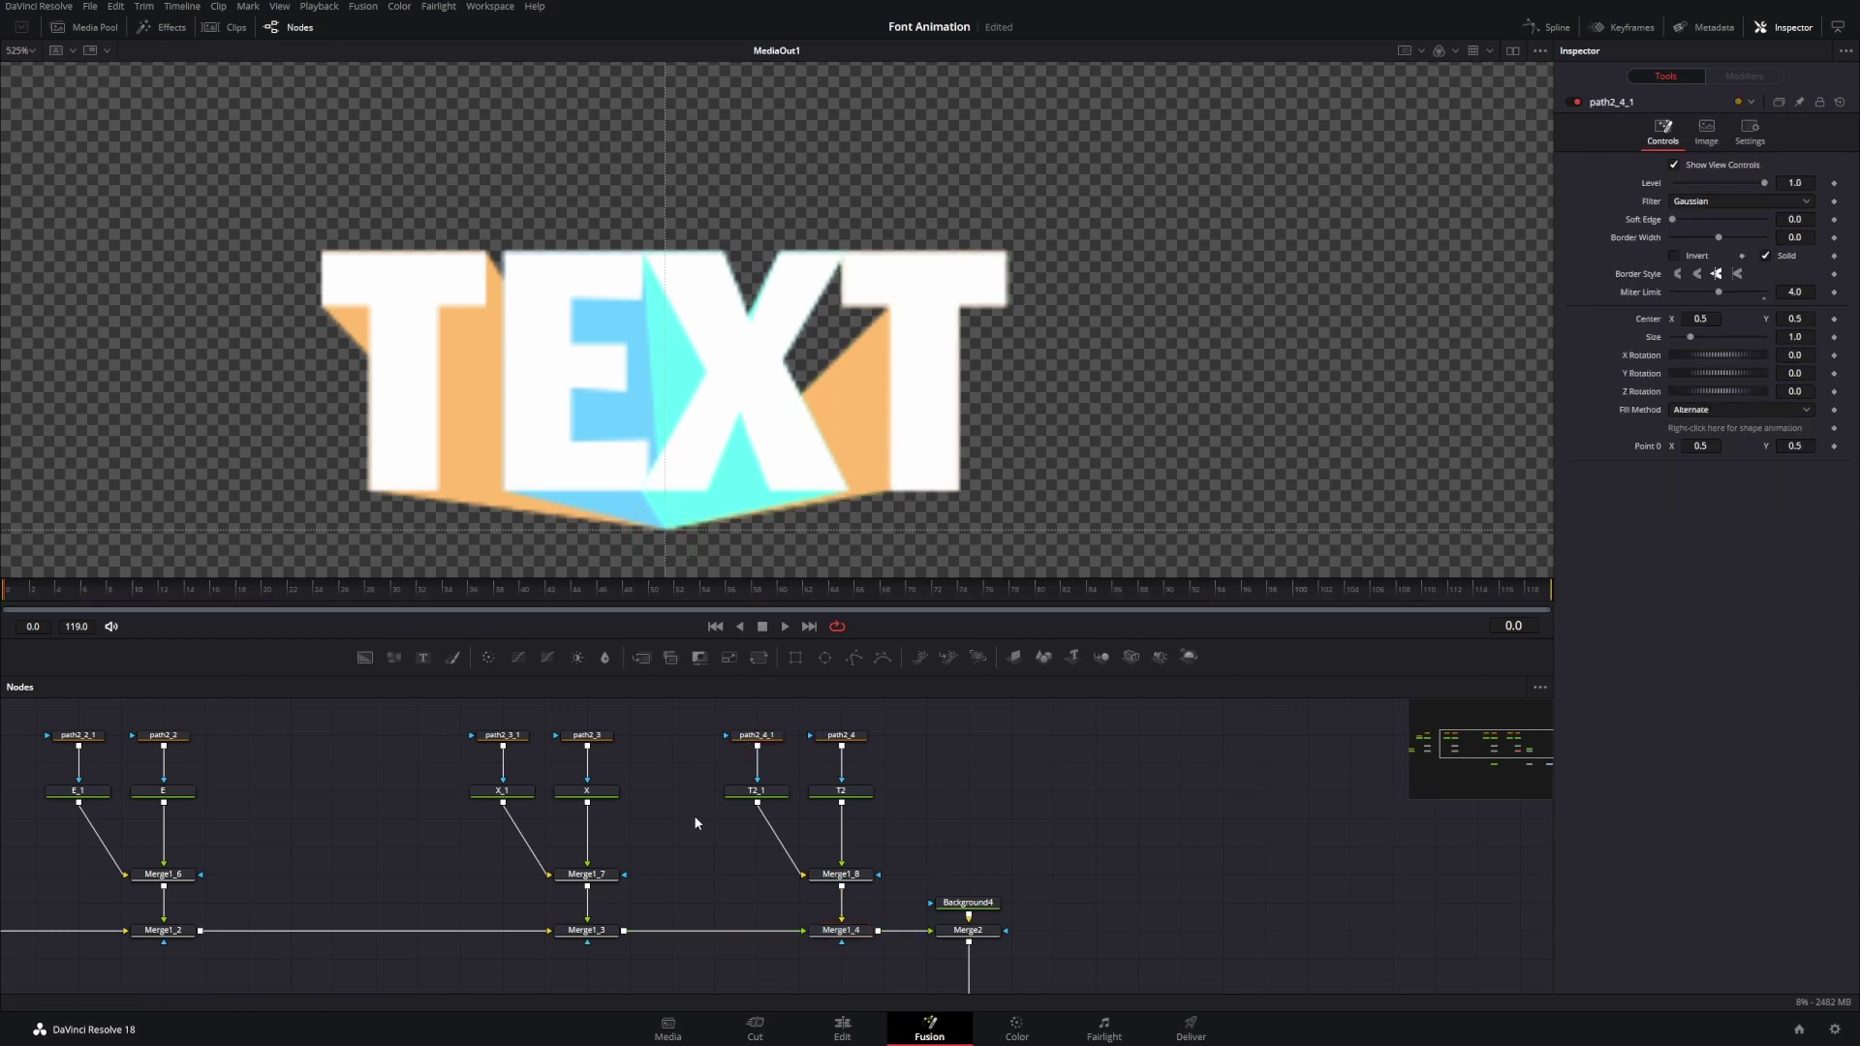
# - Compare the stacking order of the E and X by swapping Merge1_3's inputs and swapping them back
pyautogui.click(587, 929)
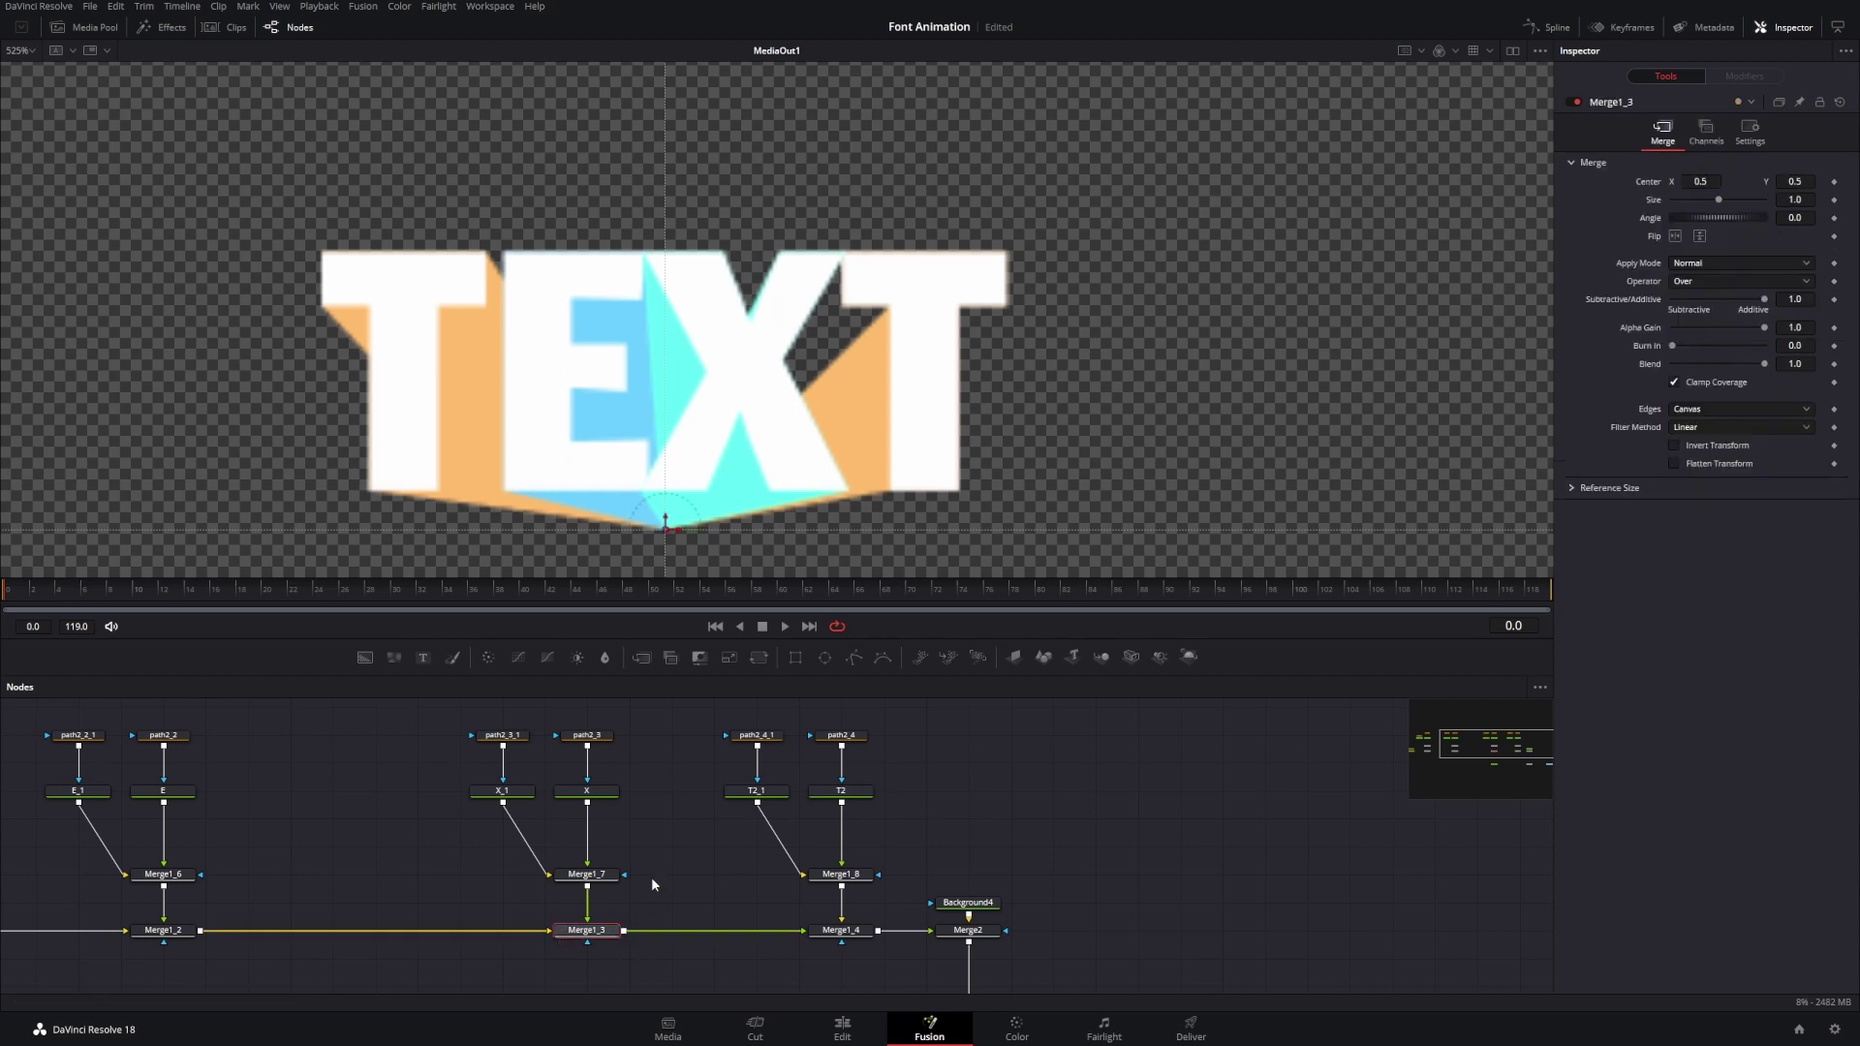
pyautogui.moveTo(695, 498); pyautogui.dragTo(681, 423)
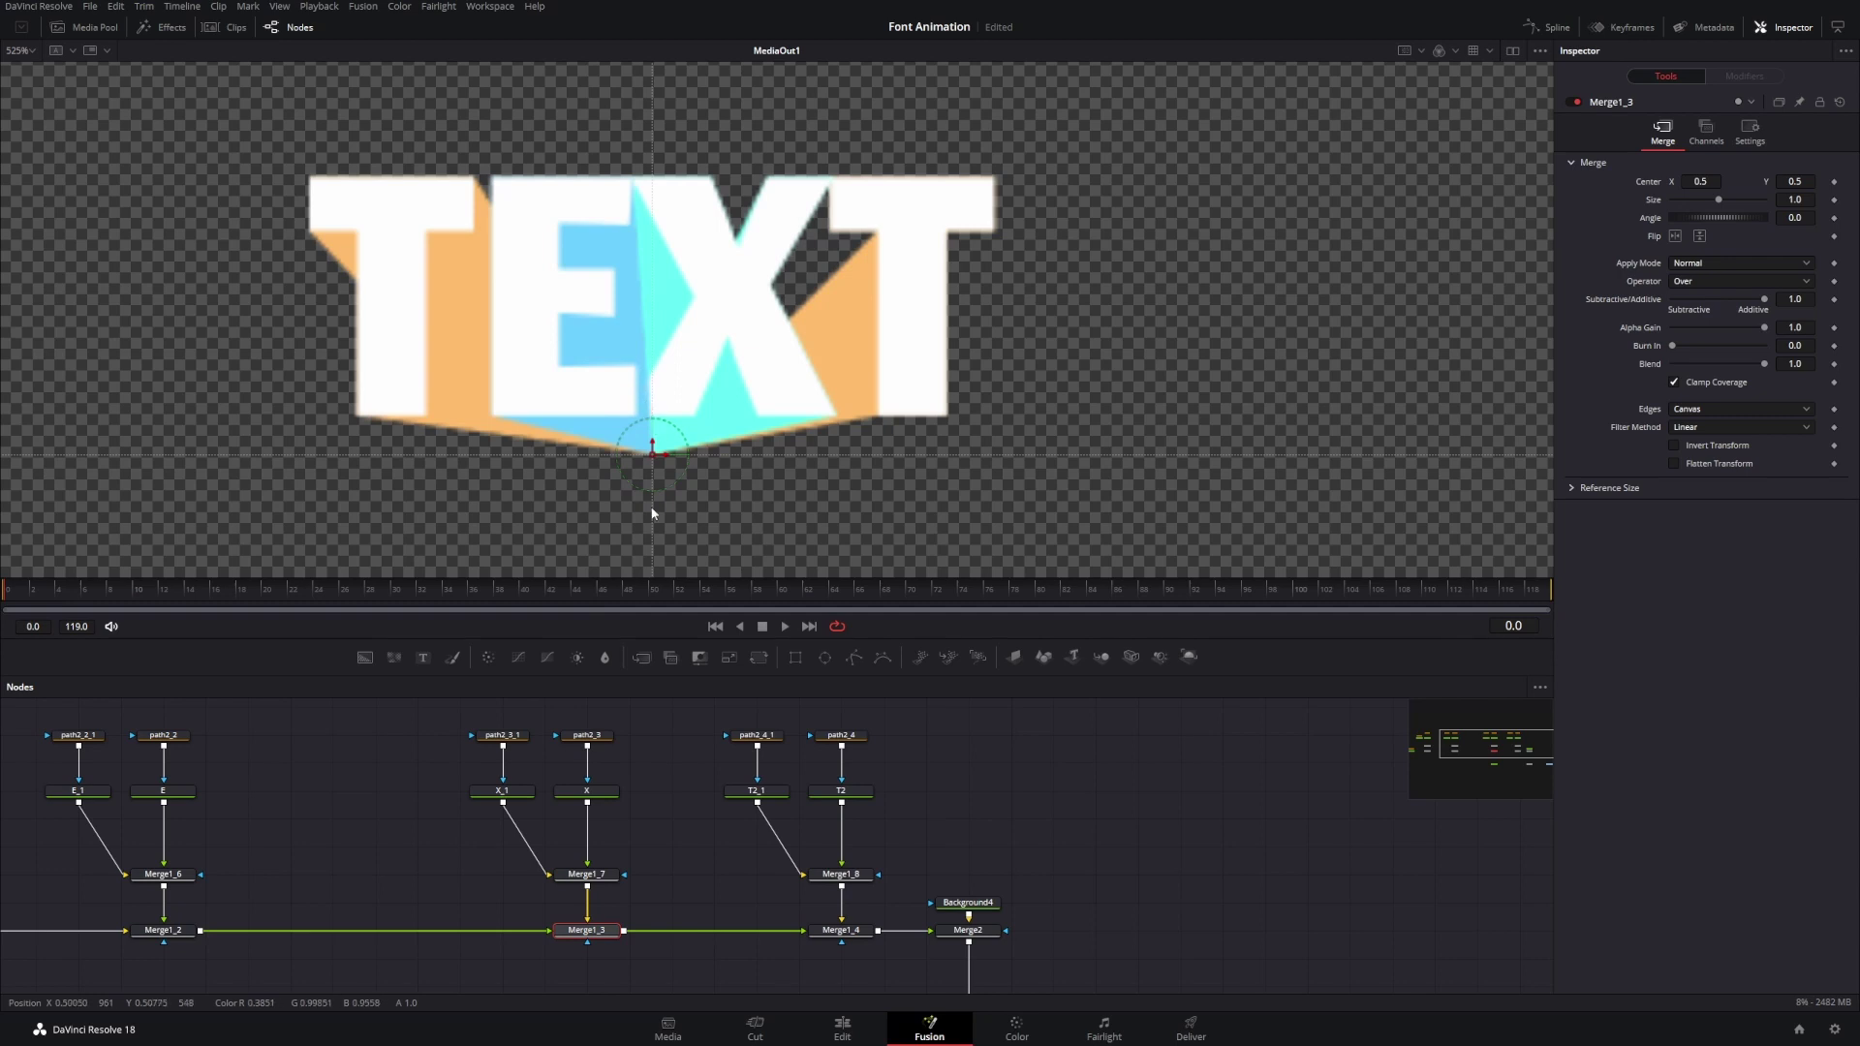
pyautogui.hotkey('ctrl', 't')
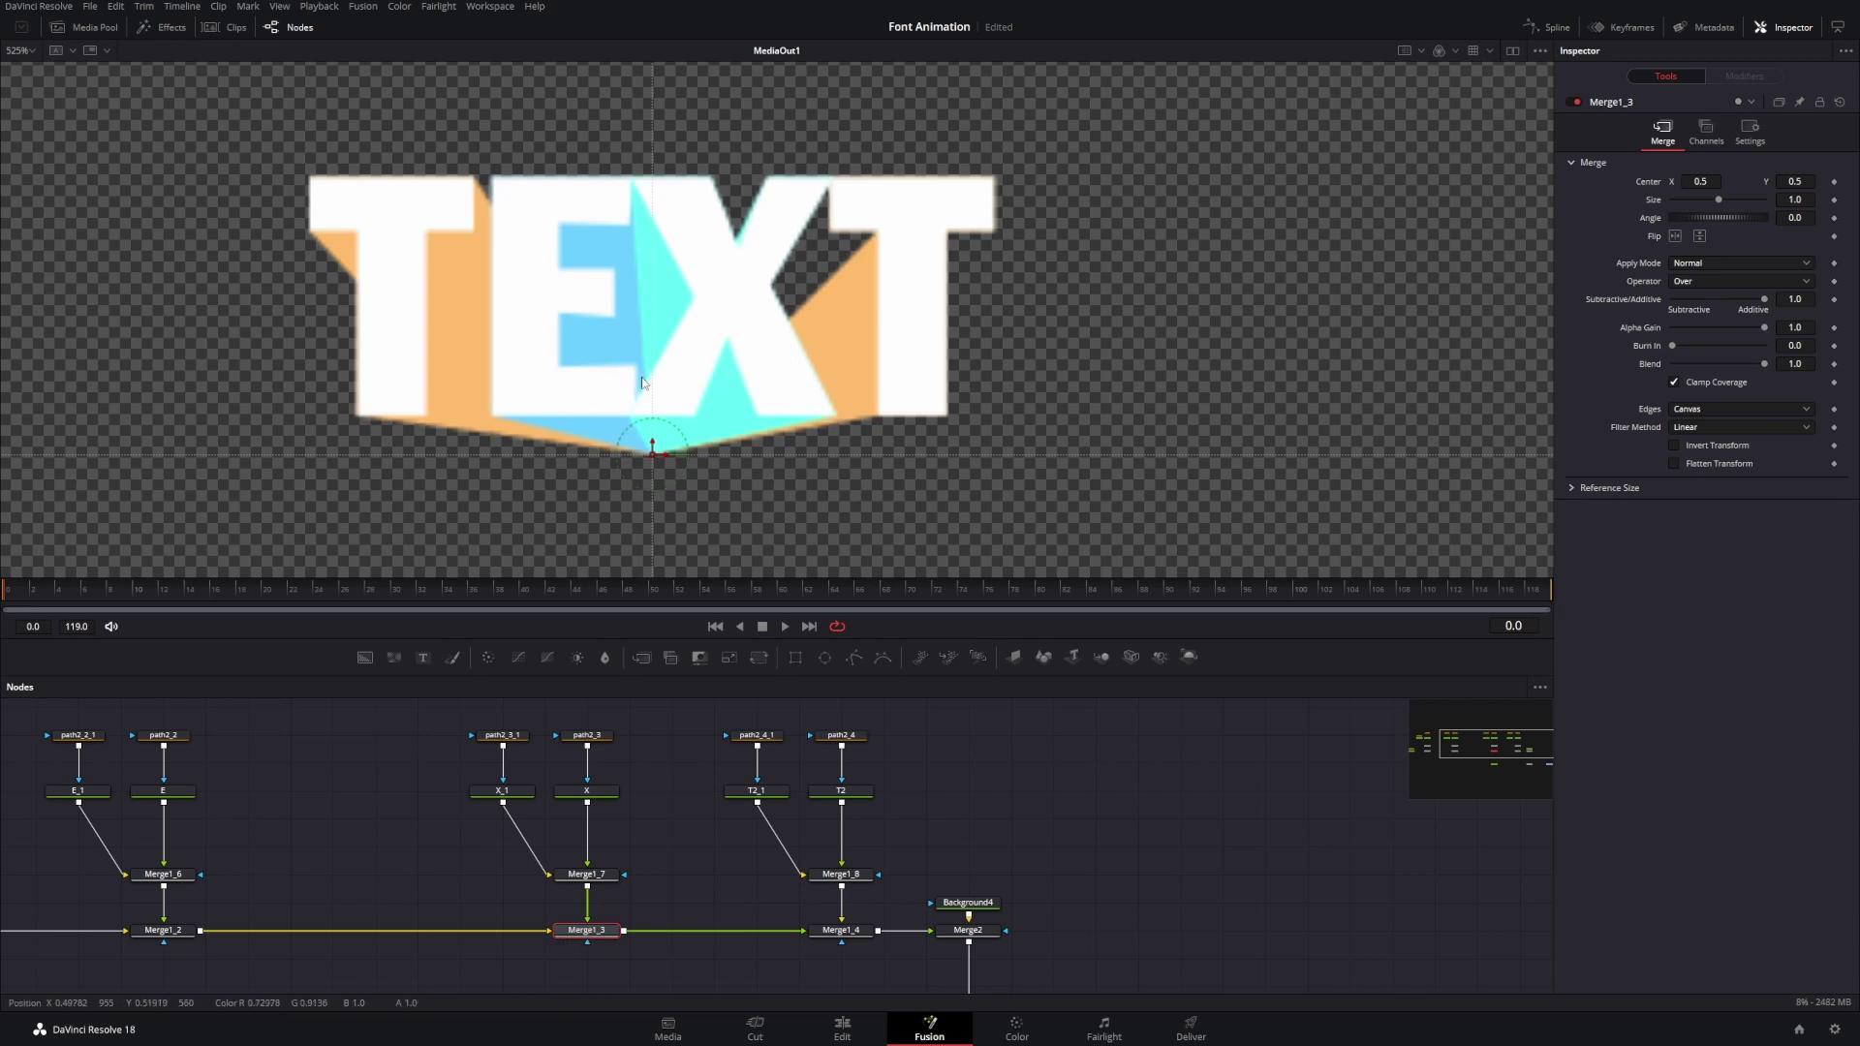
# - Shift all points of path2_3 and path2_3_1 together to the right to open a gap between the E and the X
pyautogui.moveTo(471, 716); pyautogui.dragTo(608, 738)
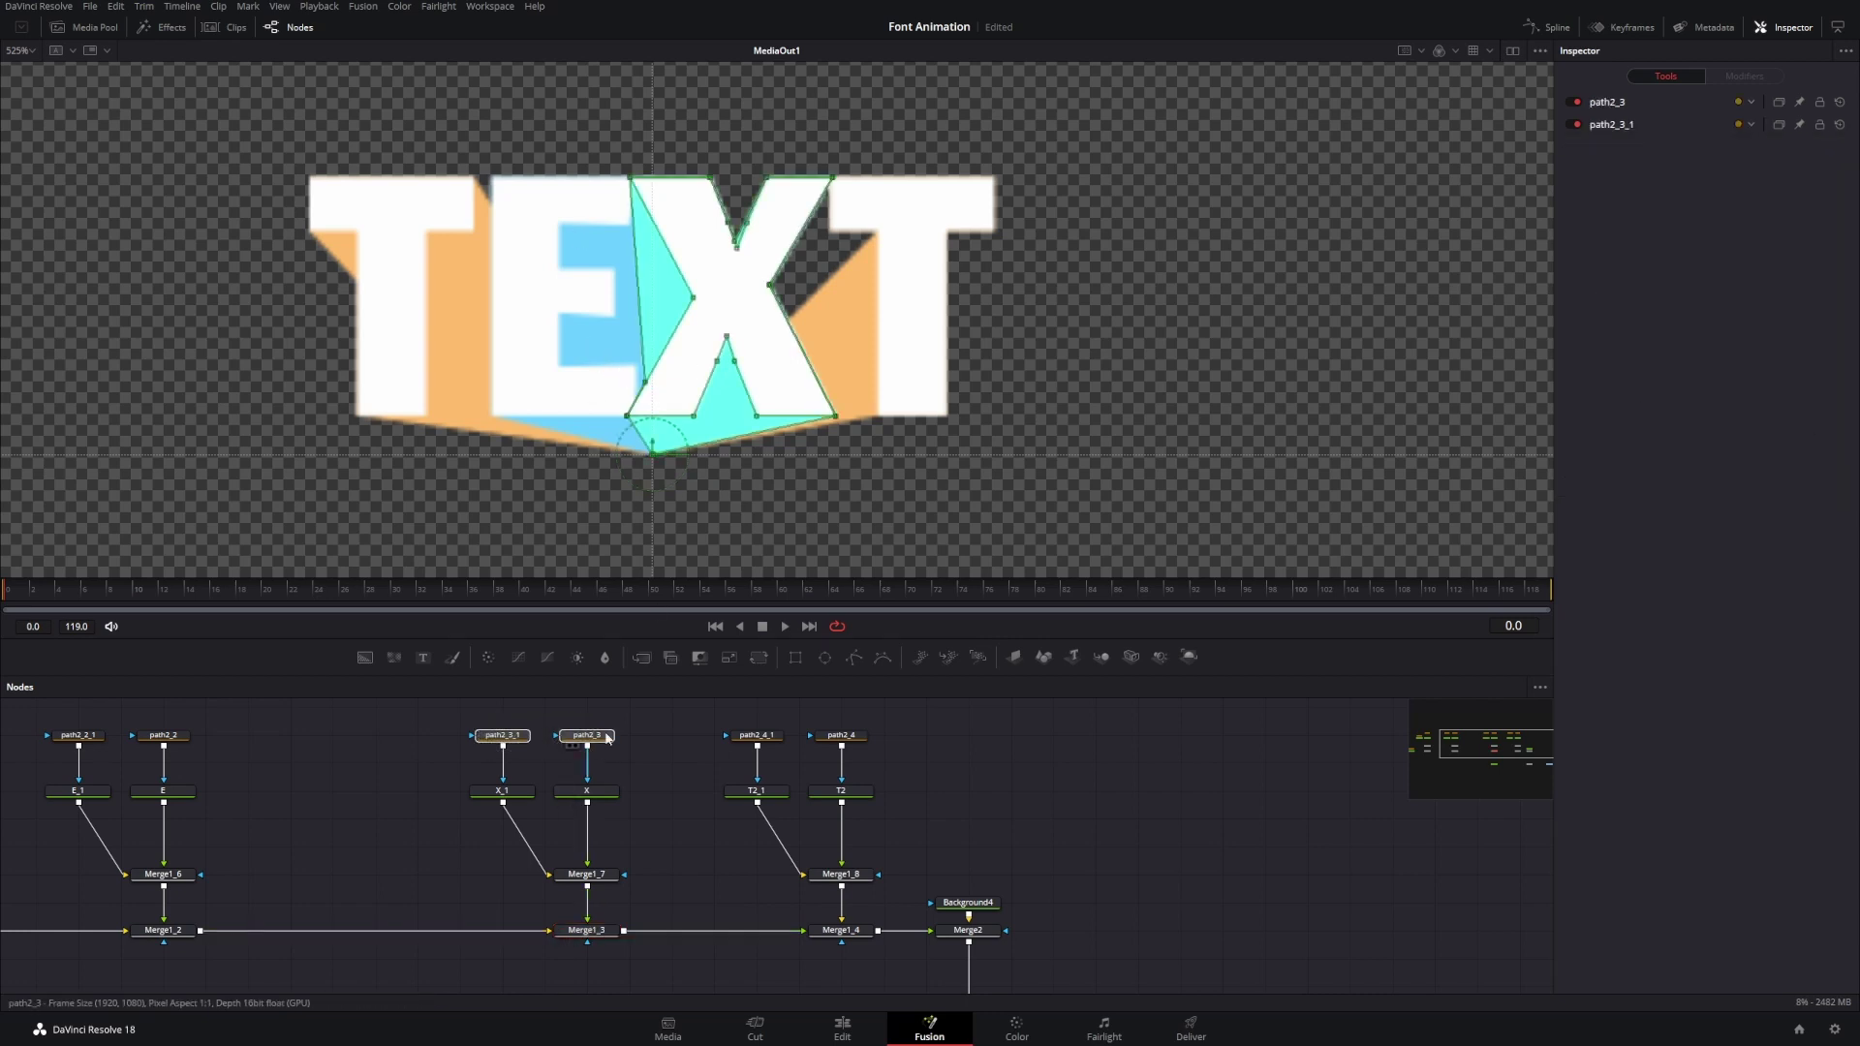
pyautogui.moveTo(567, 123); pyautogui.dragTo(913, 459)
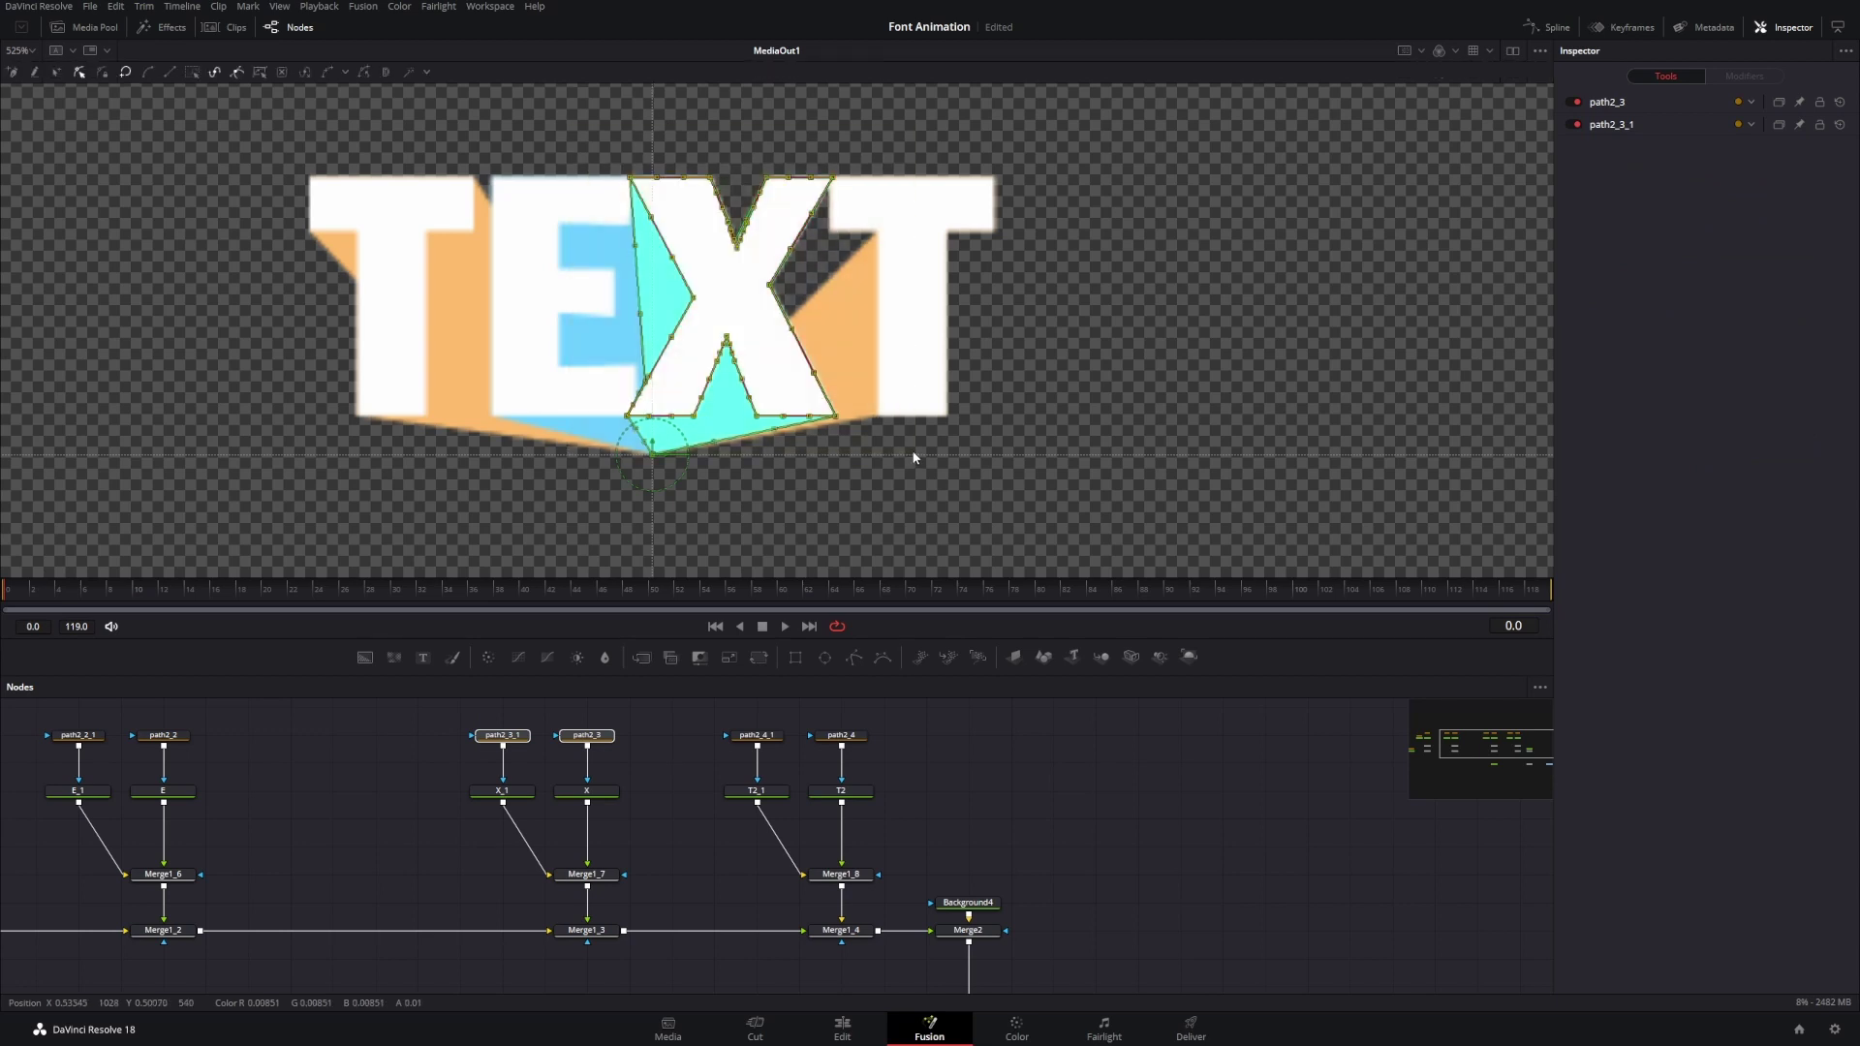
pyautogui.press('Right')
pyautogui.press('Right')
pyautogui.press('Right')
pyautogui.press('Right')
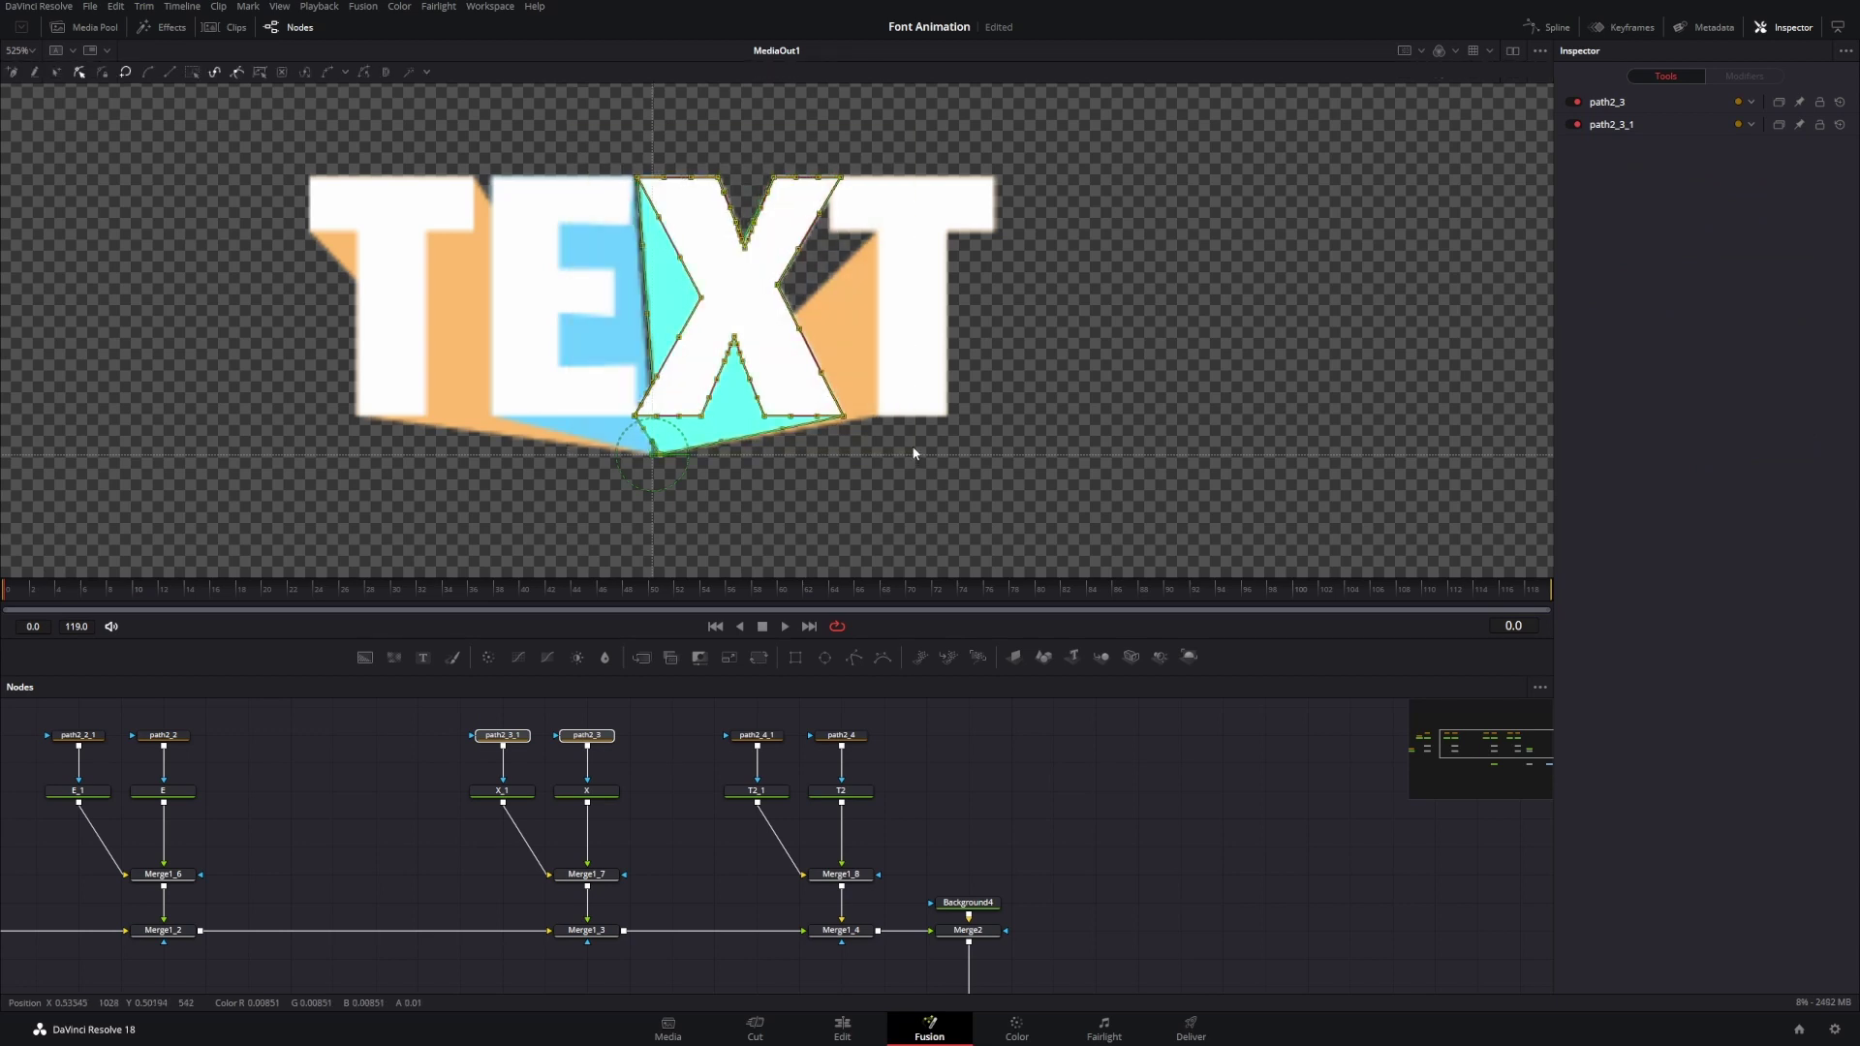
pyautogui.press('Right')
pyautogui.press('Right')
pyautogui.press('Right')
pyautogui.press('Right')
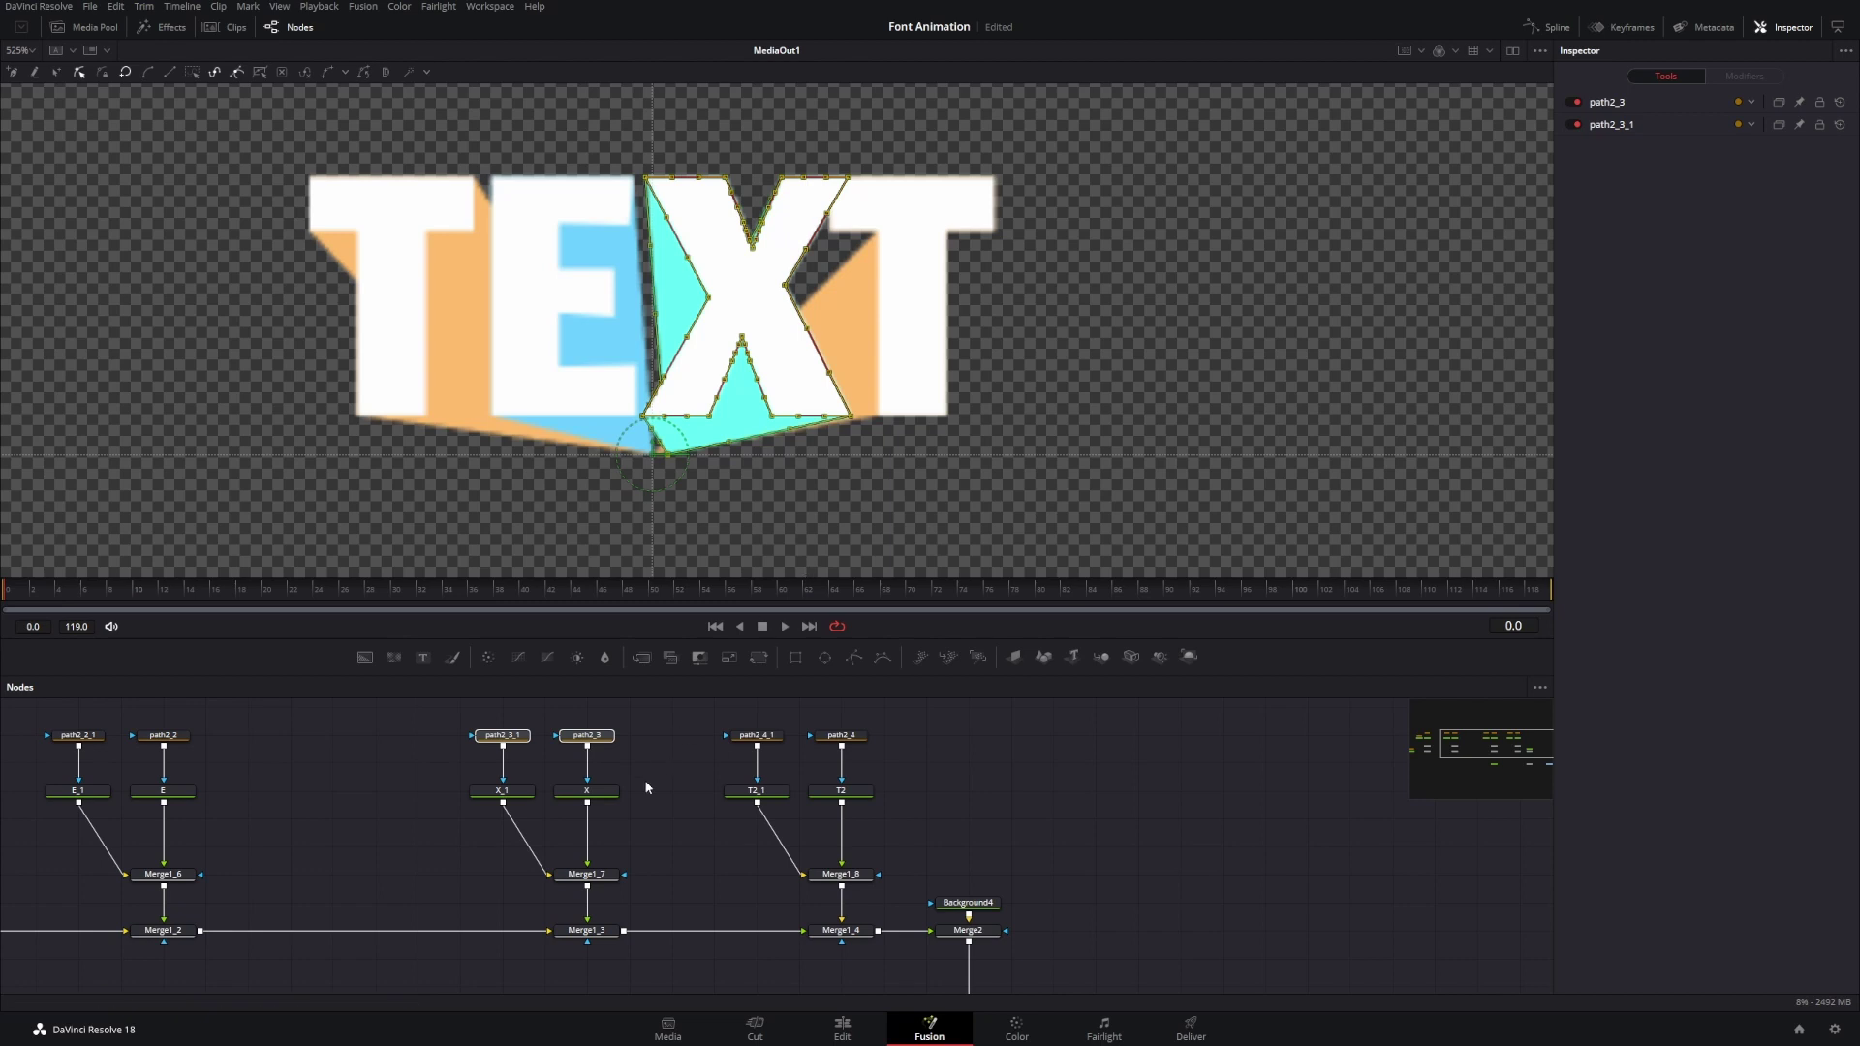
# - Set the X value of path2_3_1's published Point 0 to 0.5 so its tip sits on the frame centre
pyautogui.click(503, 735)
pyautogui.scroll(2, 678, 454)
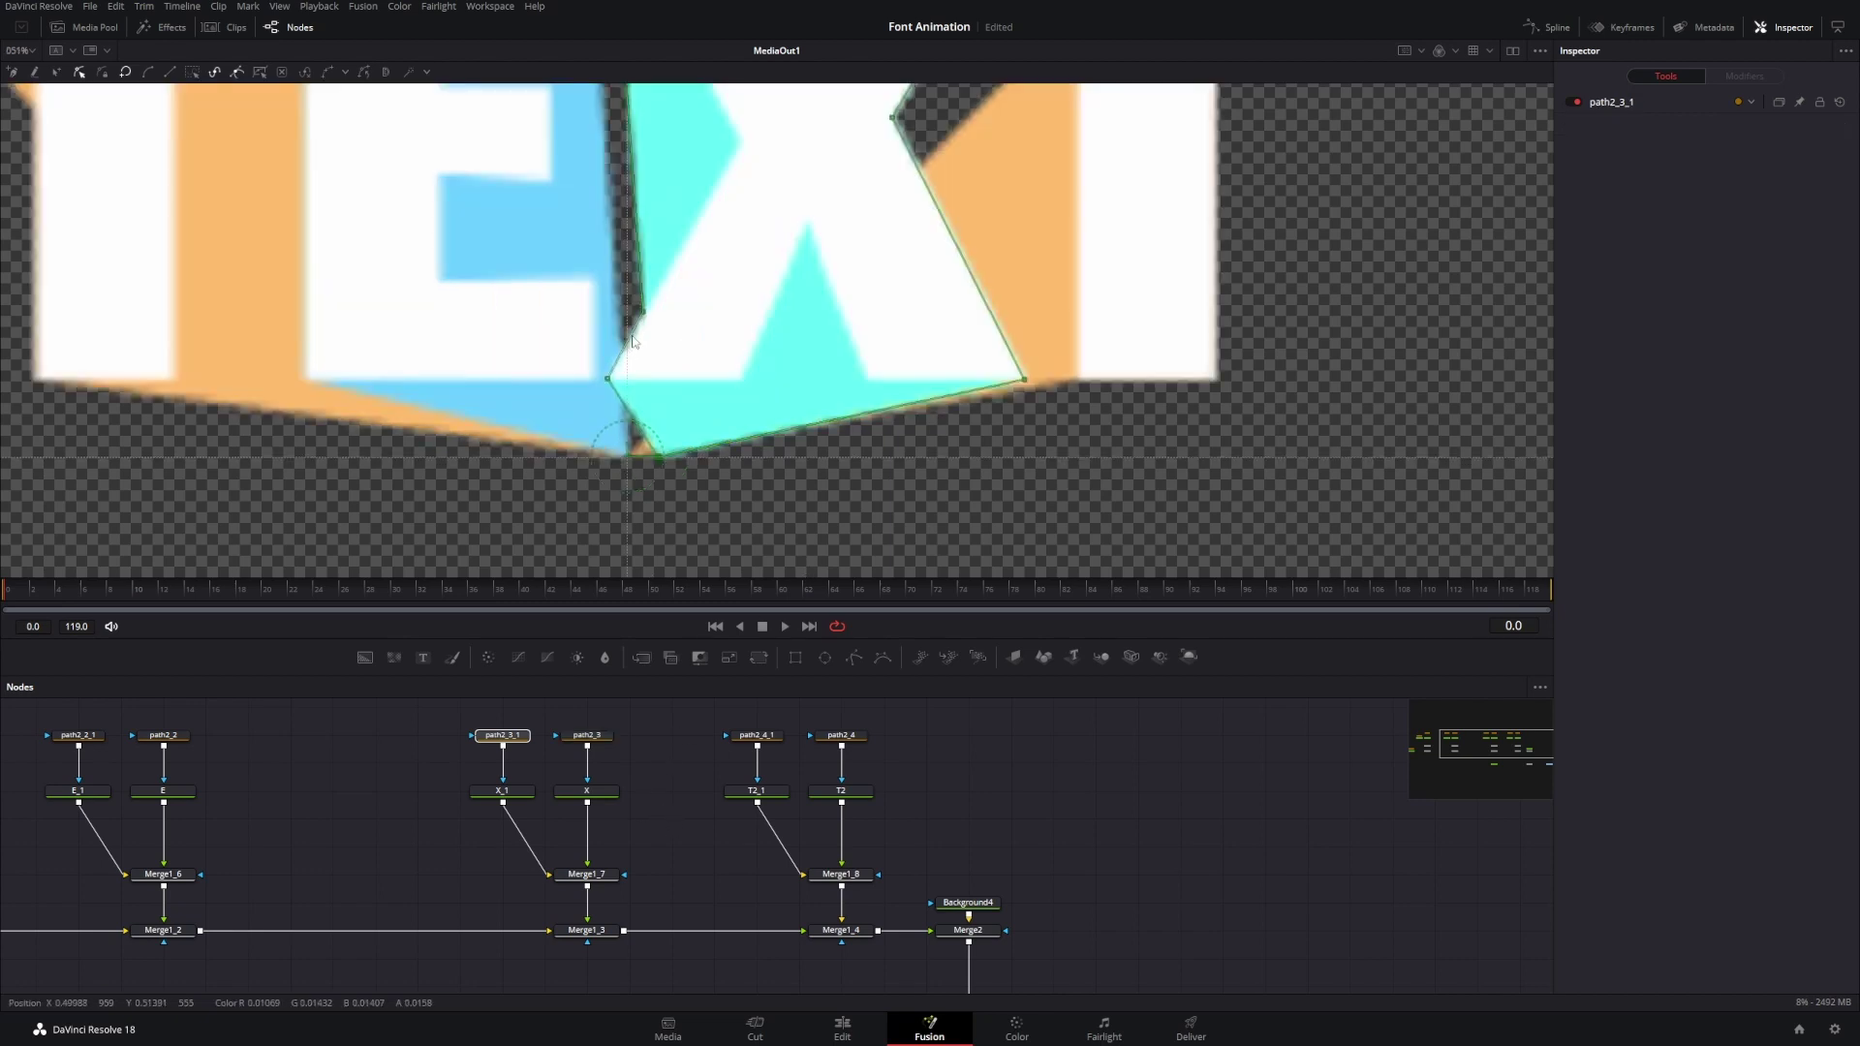
pyautogui.click(657, 459)
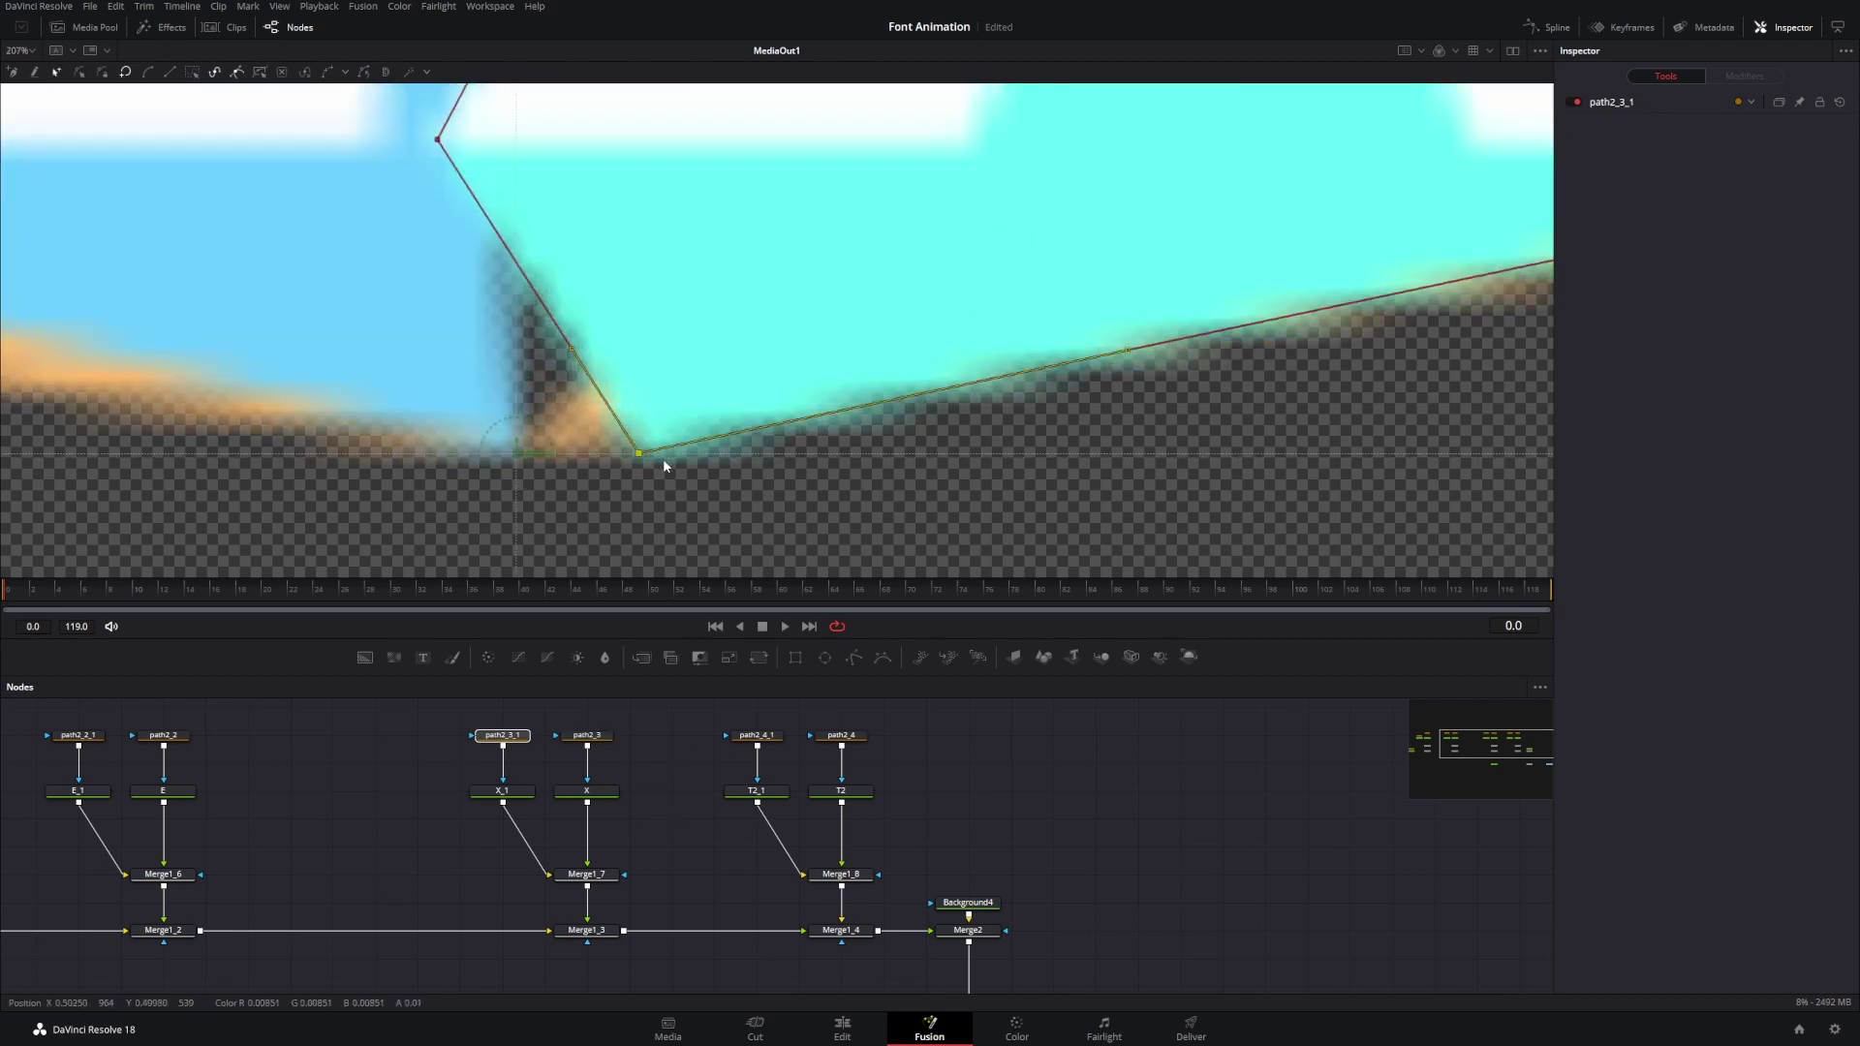
pyautogui.scroll(4, 657, 461)
pyautogui.scroll(-7, 641, 459)
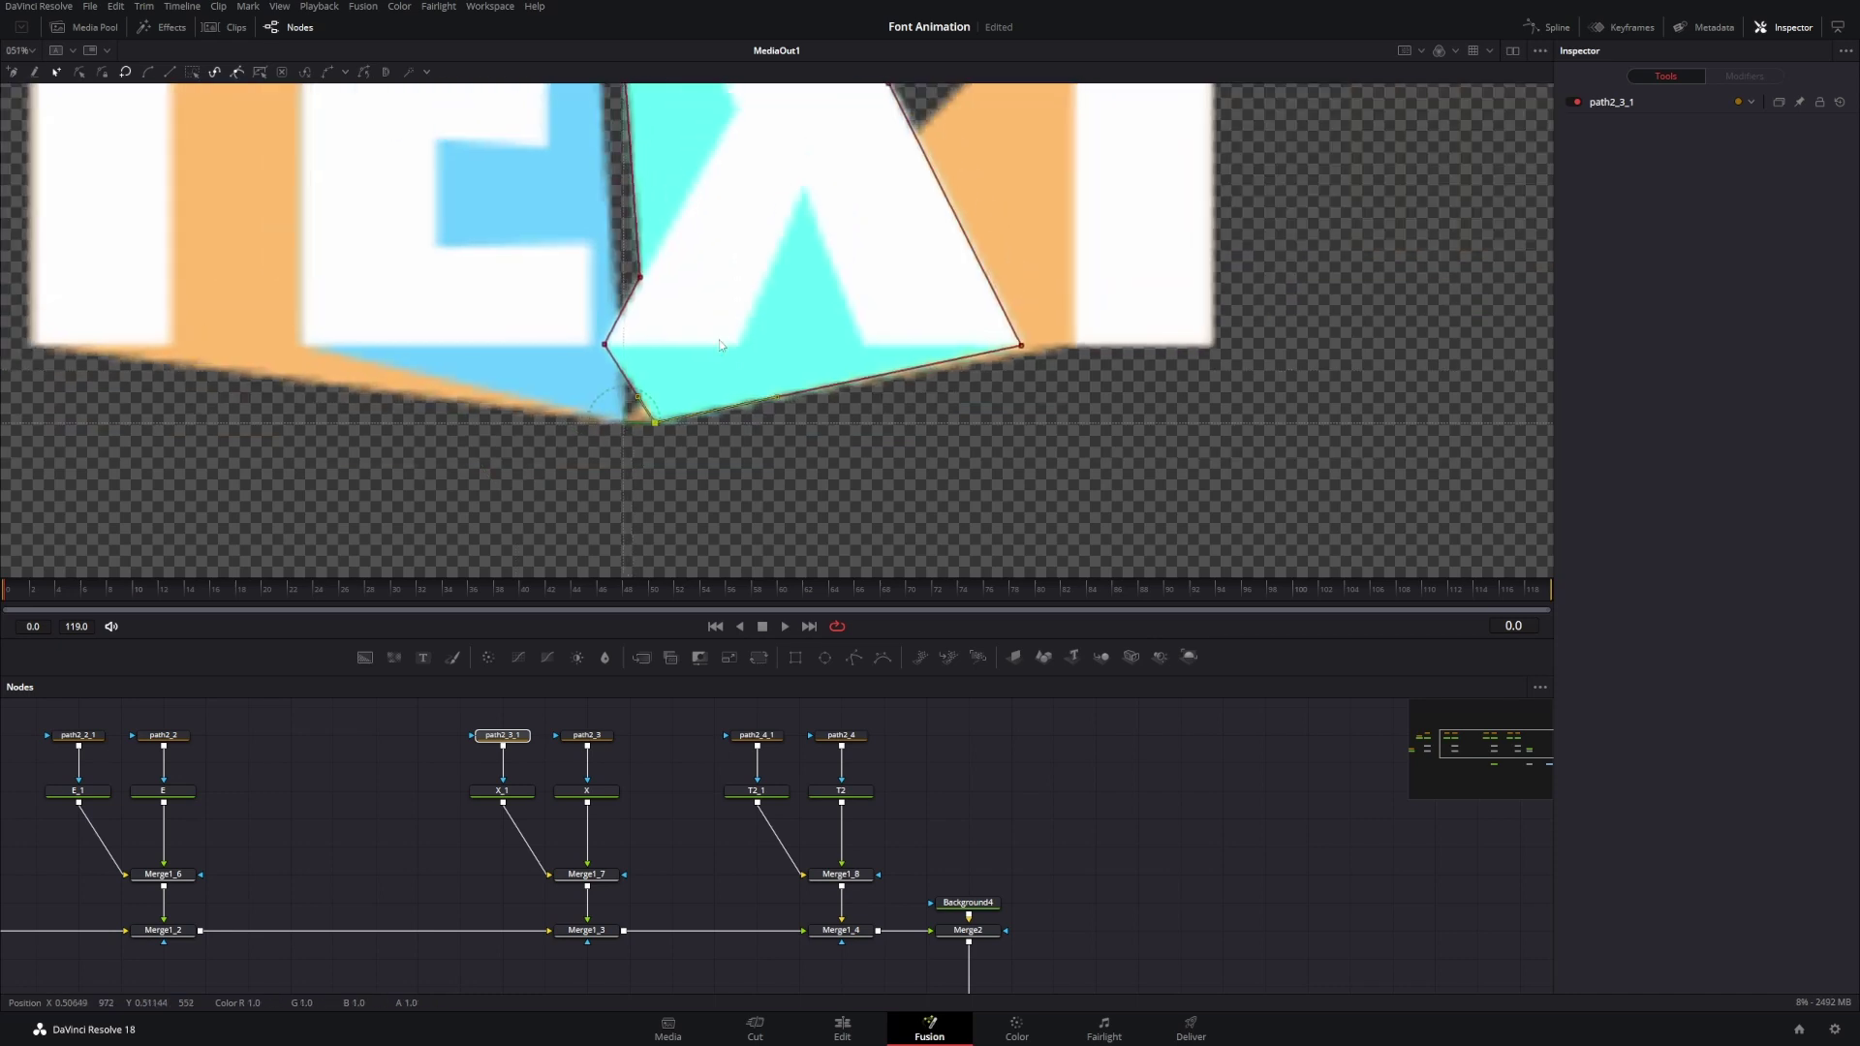
pyautogui.scroll(2, 770, 348)
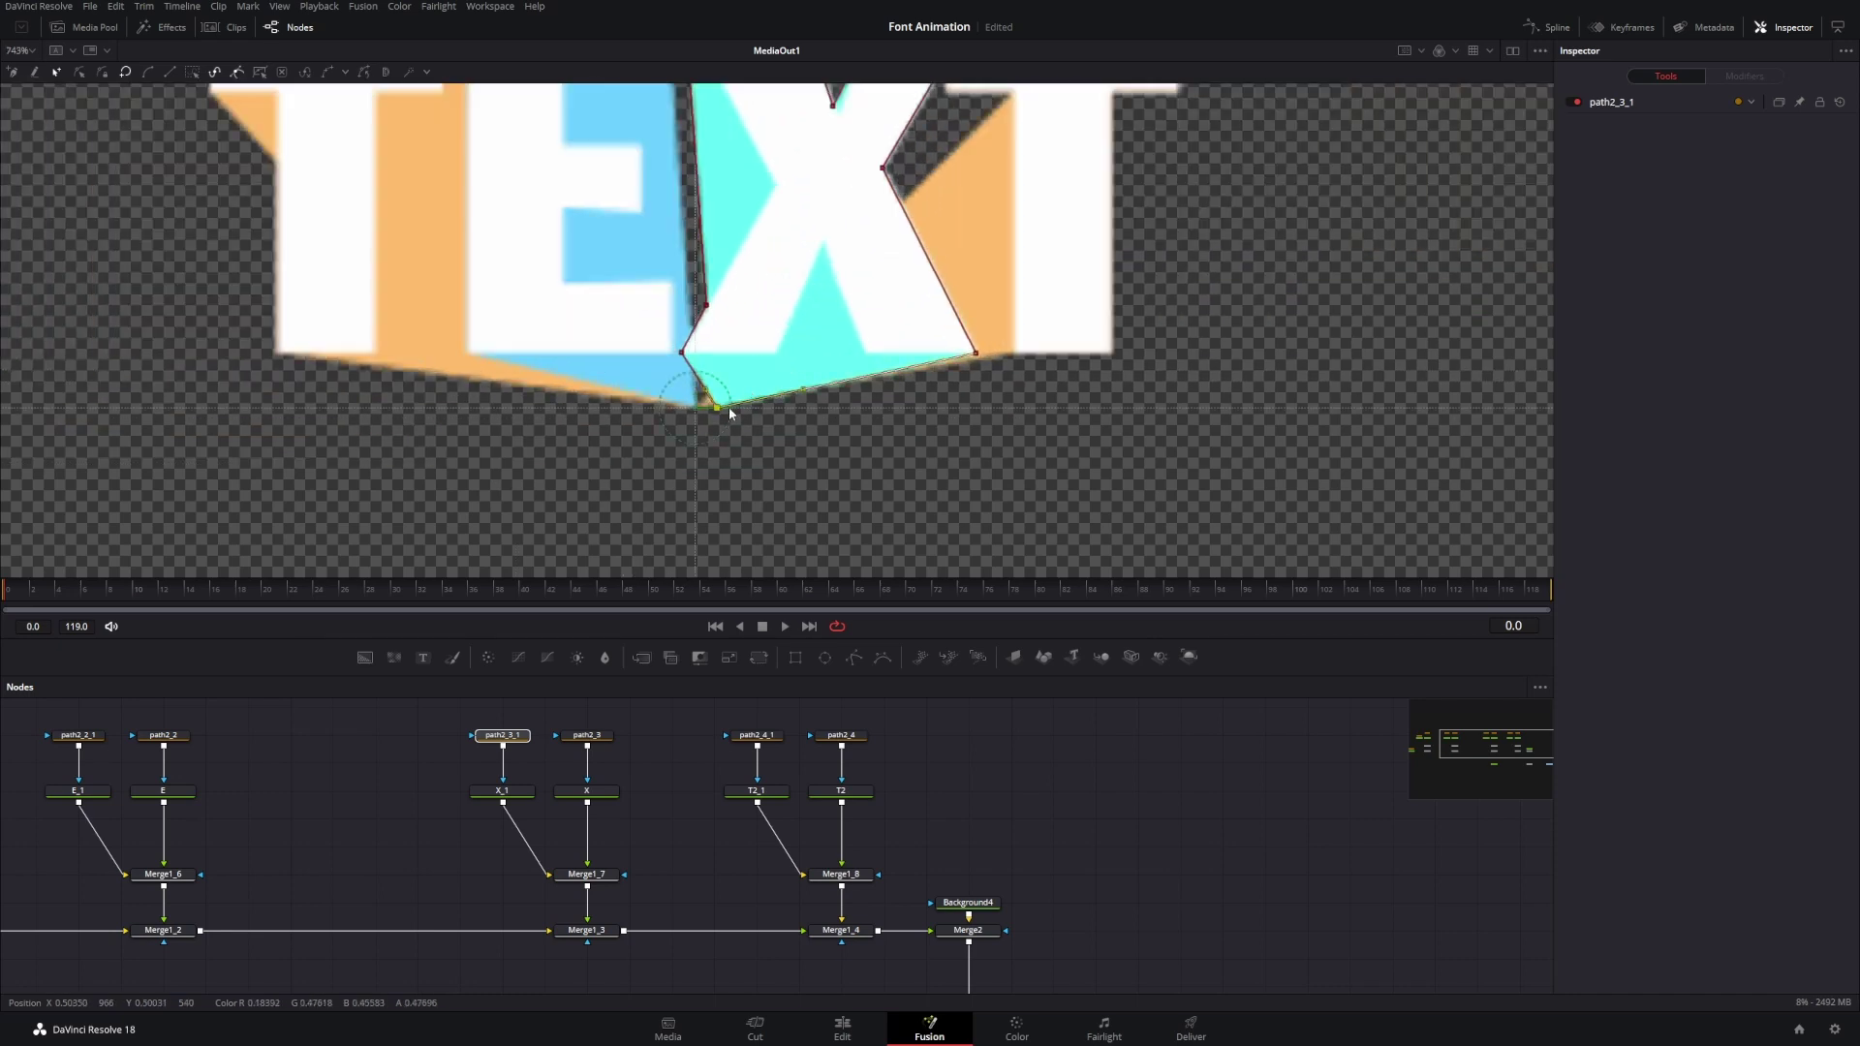
pyautogui.scroll(2, 731, 423)
pyautogui.click(502, 735)
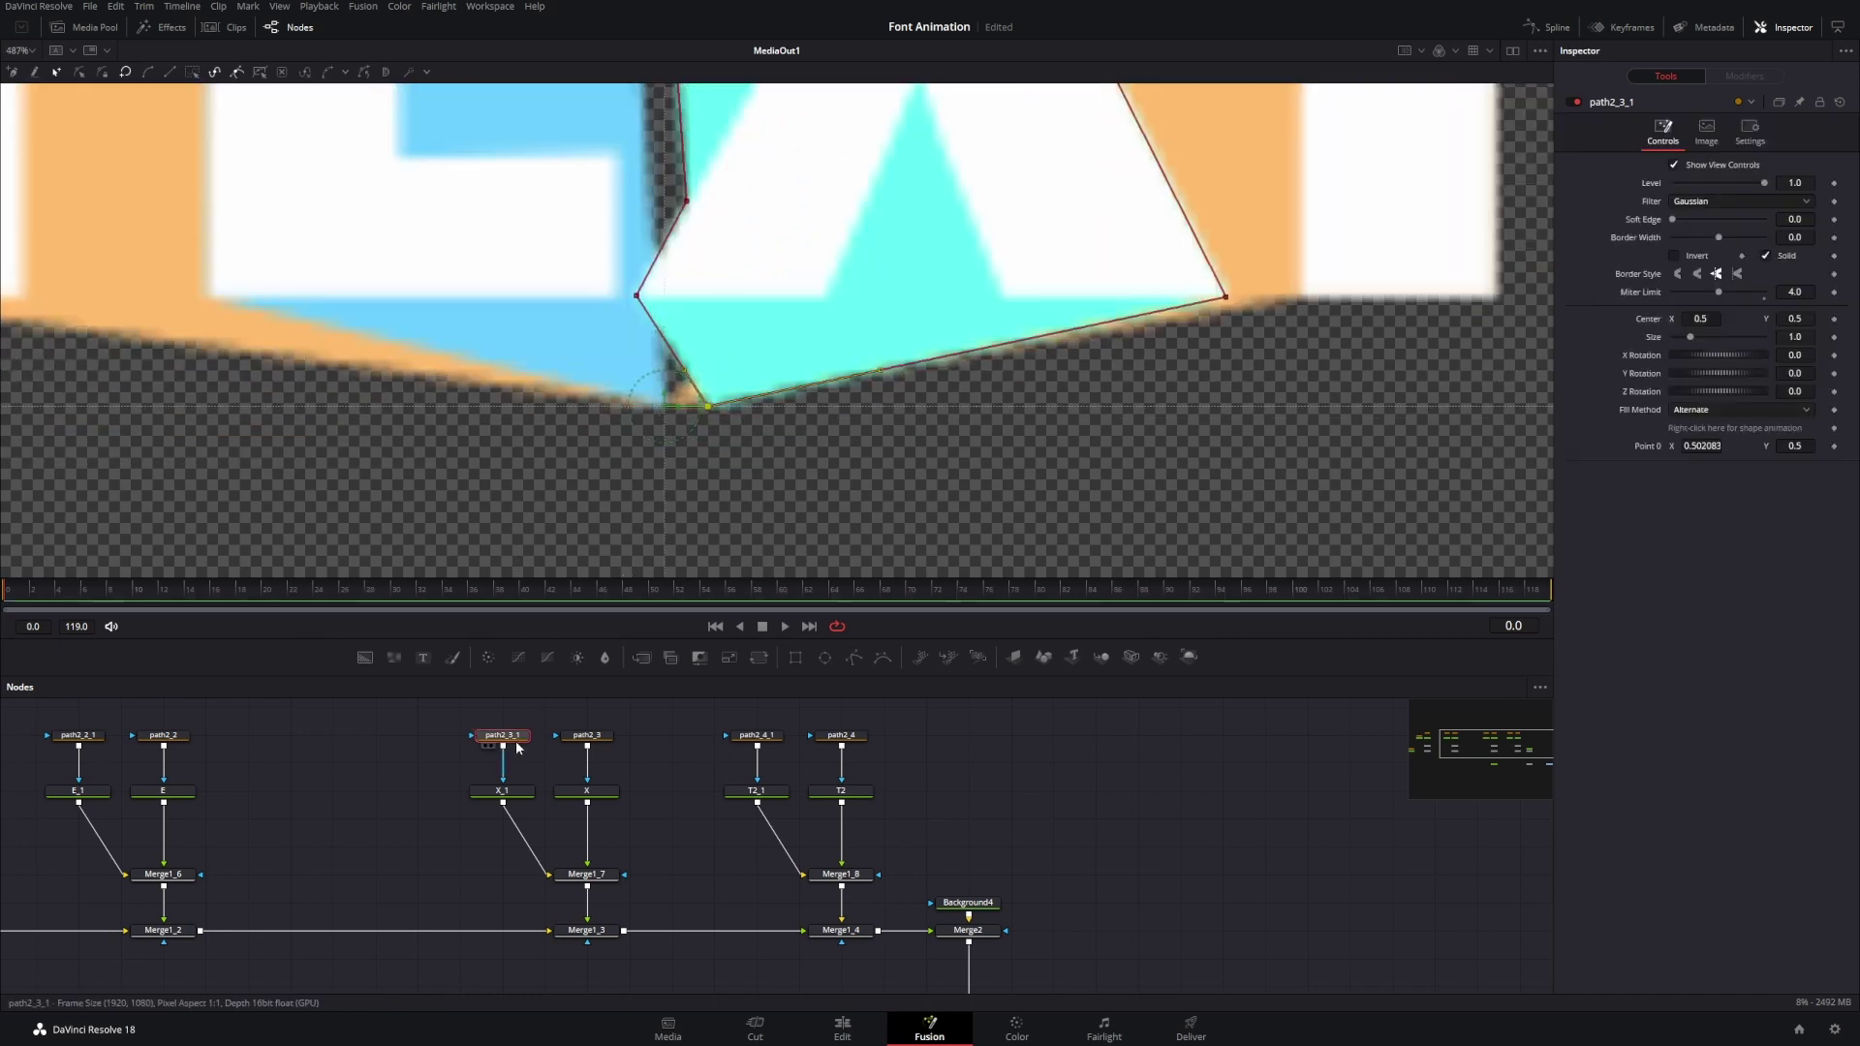
pyautogui.click(1700, 446)
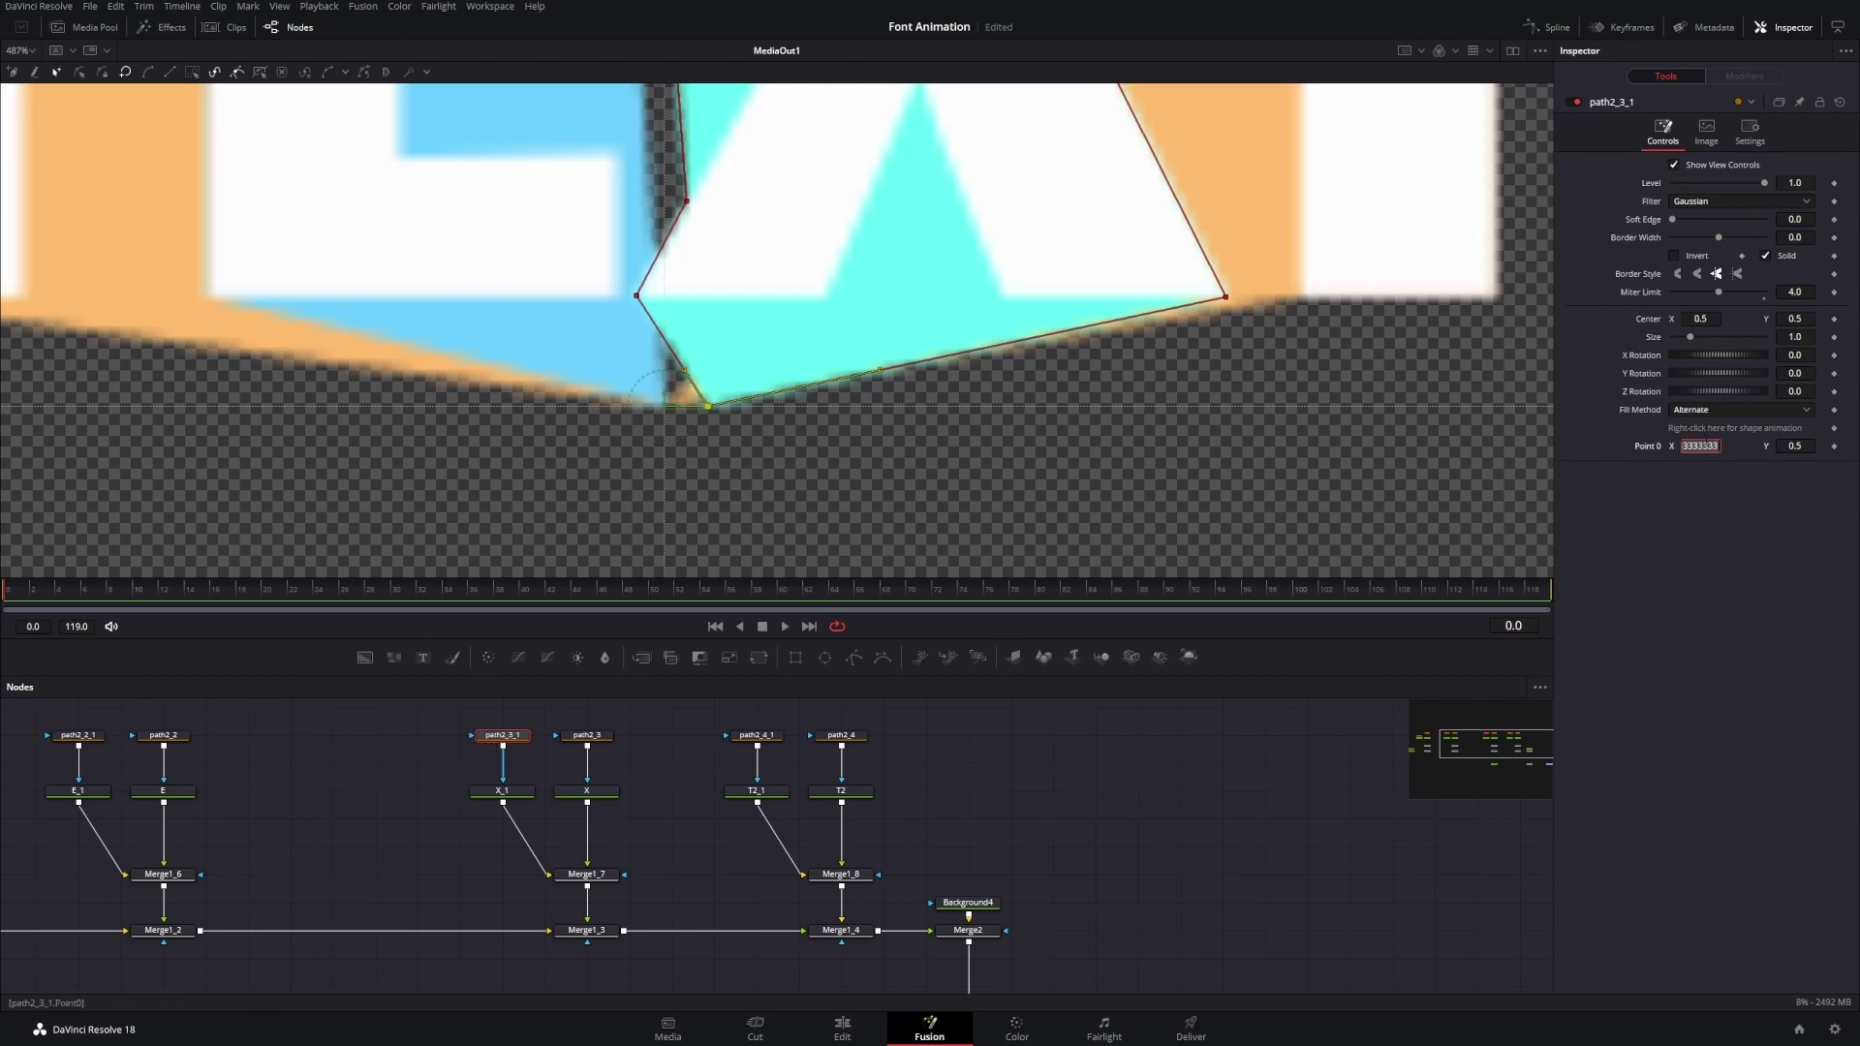
pyautogui.write('0.5')
pyautogui.press('Tab')
pyautogui.press('Tab')
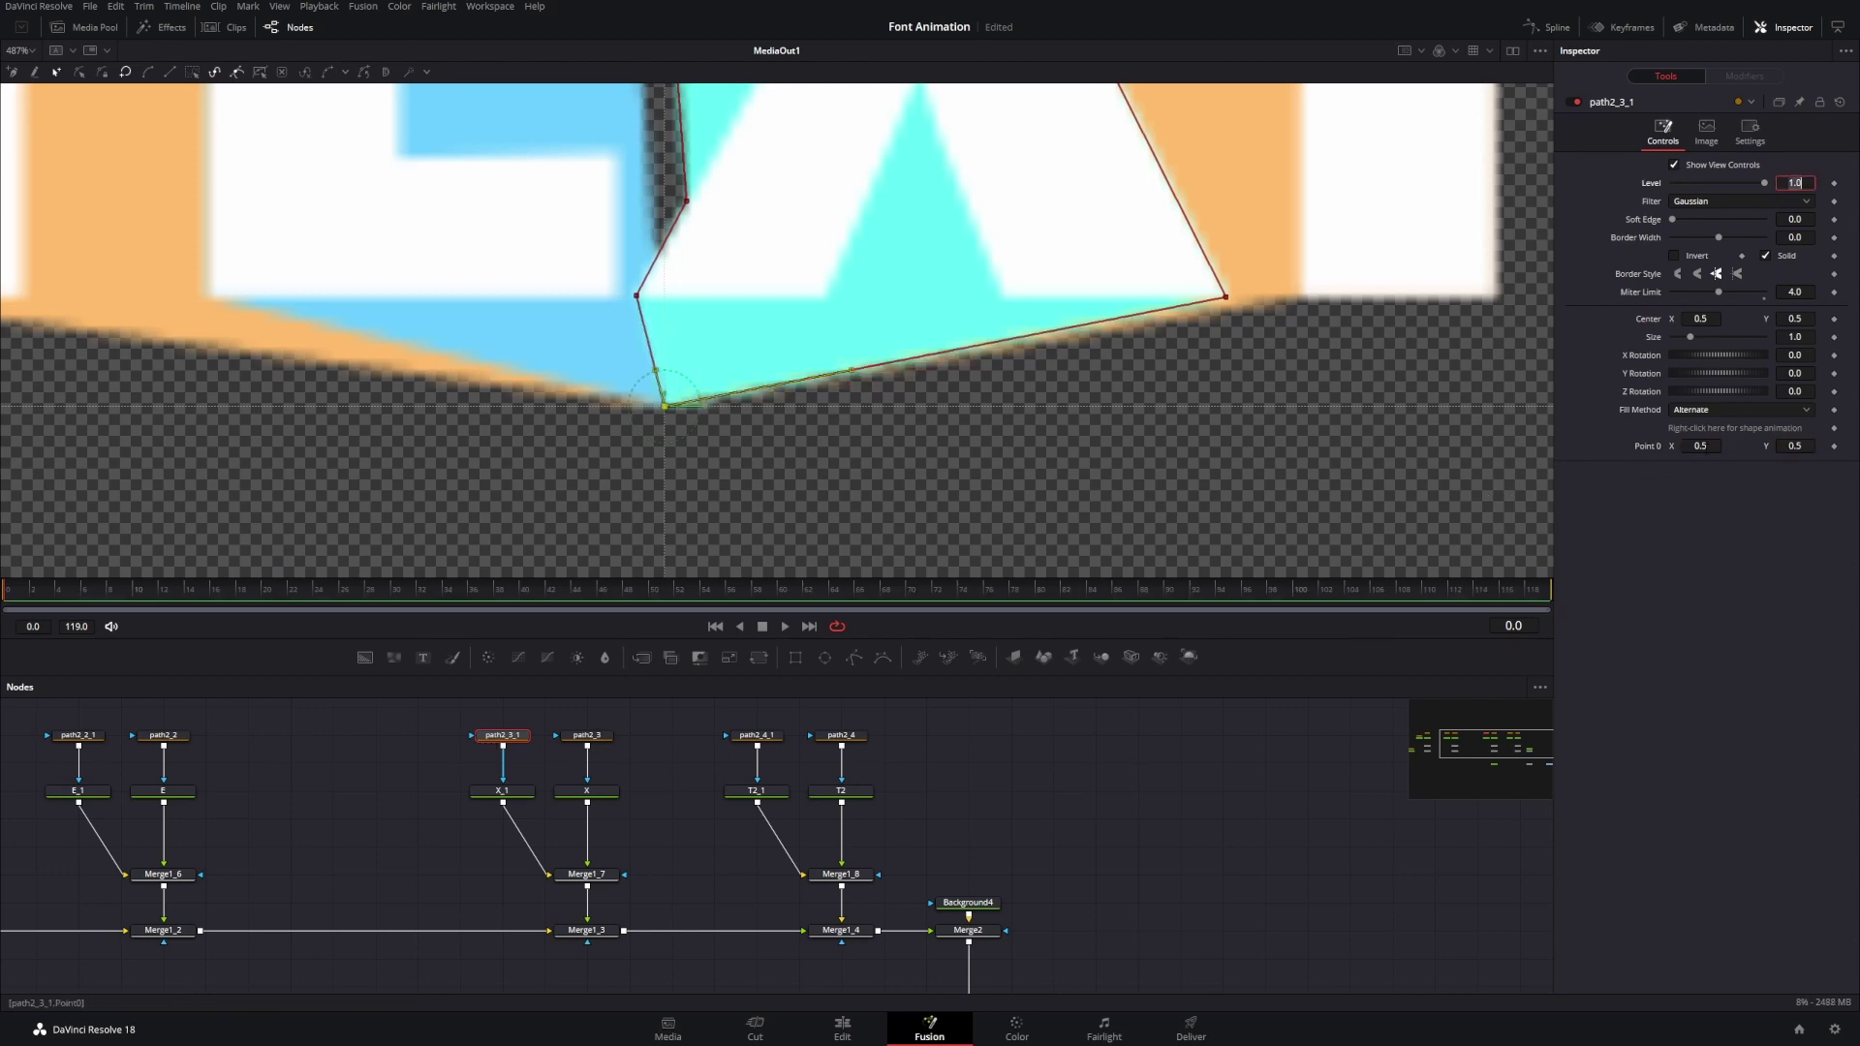
pyautogui.scroll(-3, 764, 254)
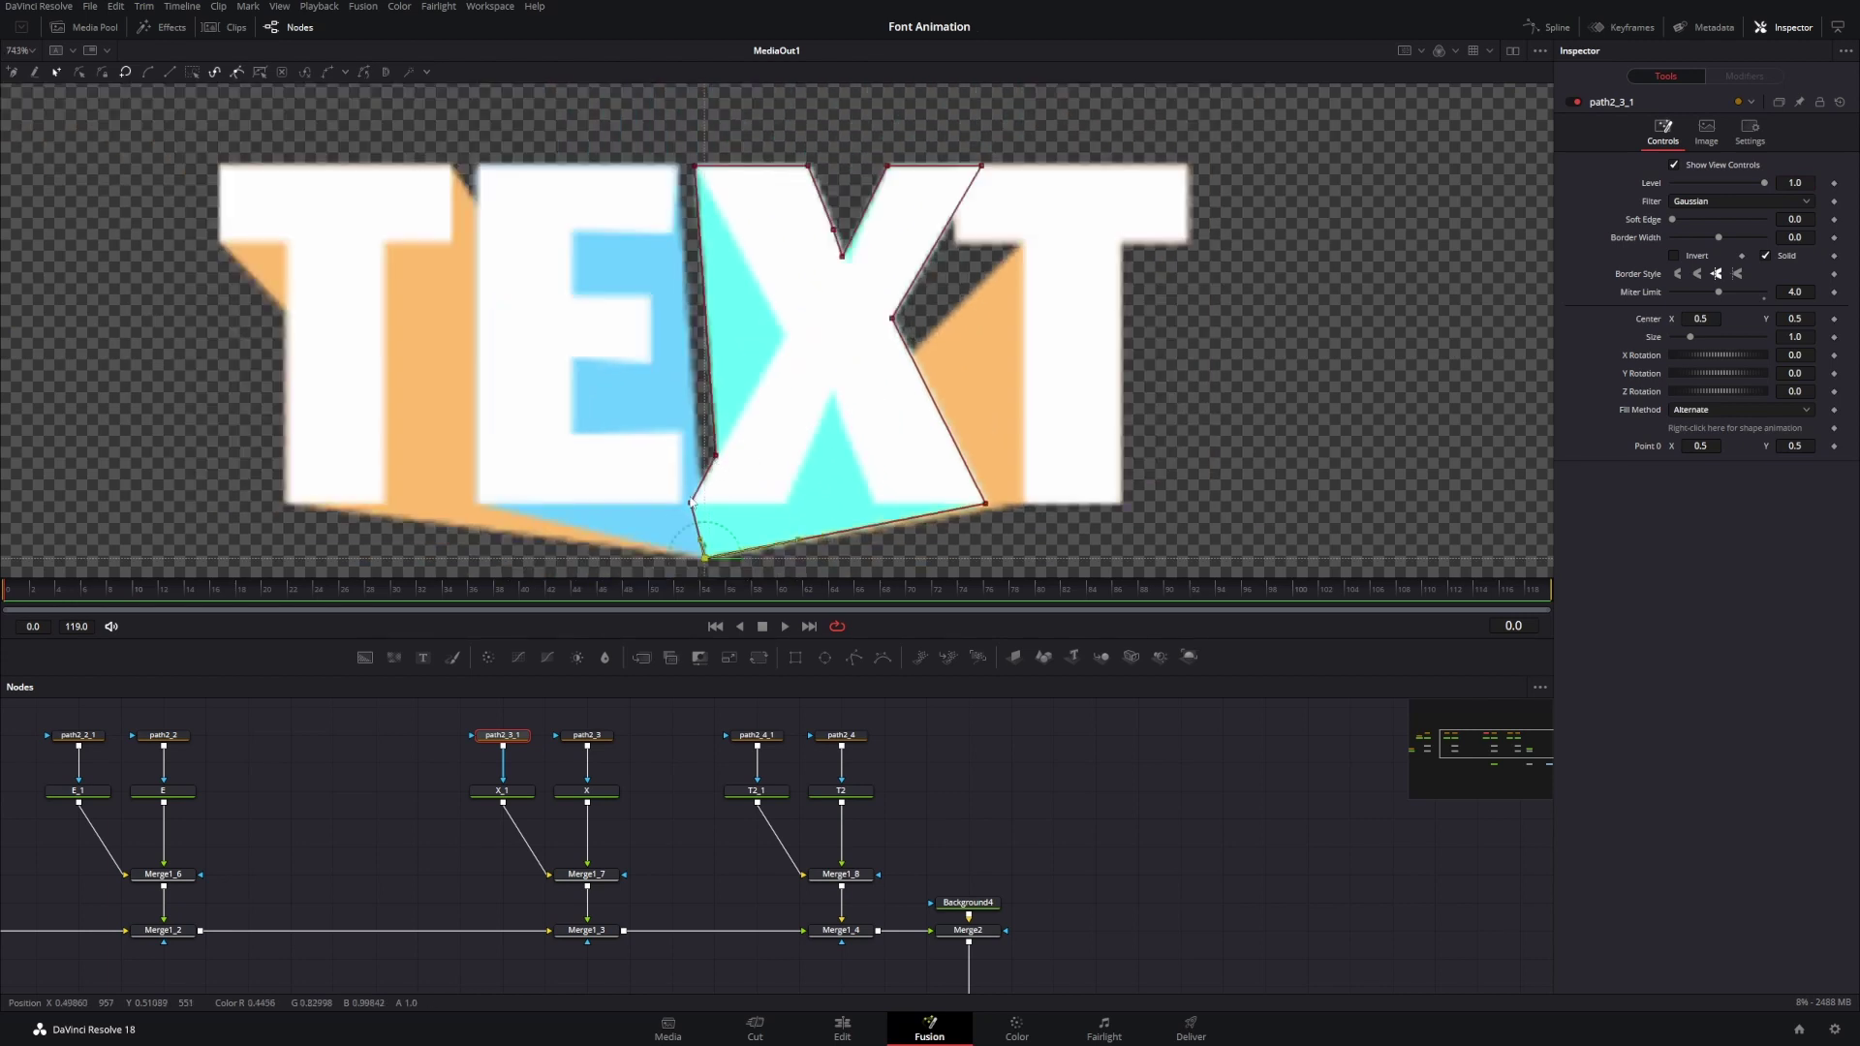
# - Straighten path2_3_1's left edge by moving the point beside the X's lower leg in line with the frame centre
pyautogui.moveTo(715, 456); pyautogui.dragTo(706, 560)
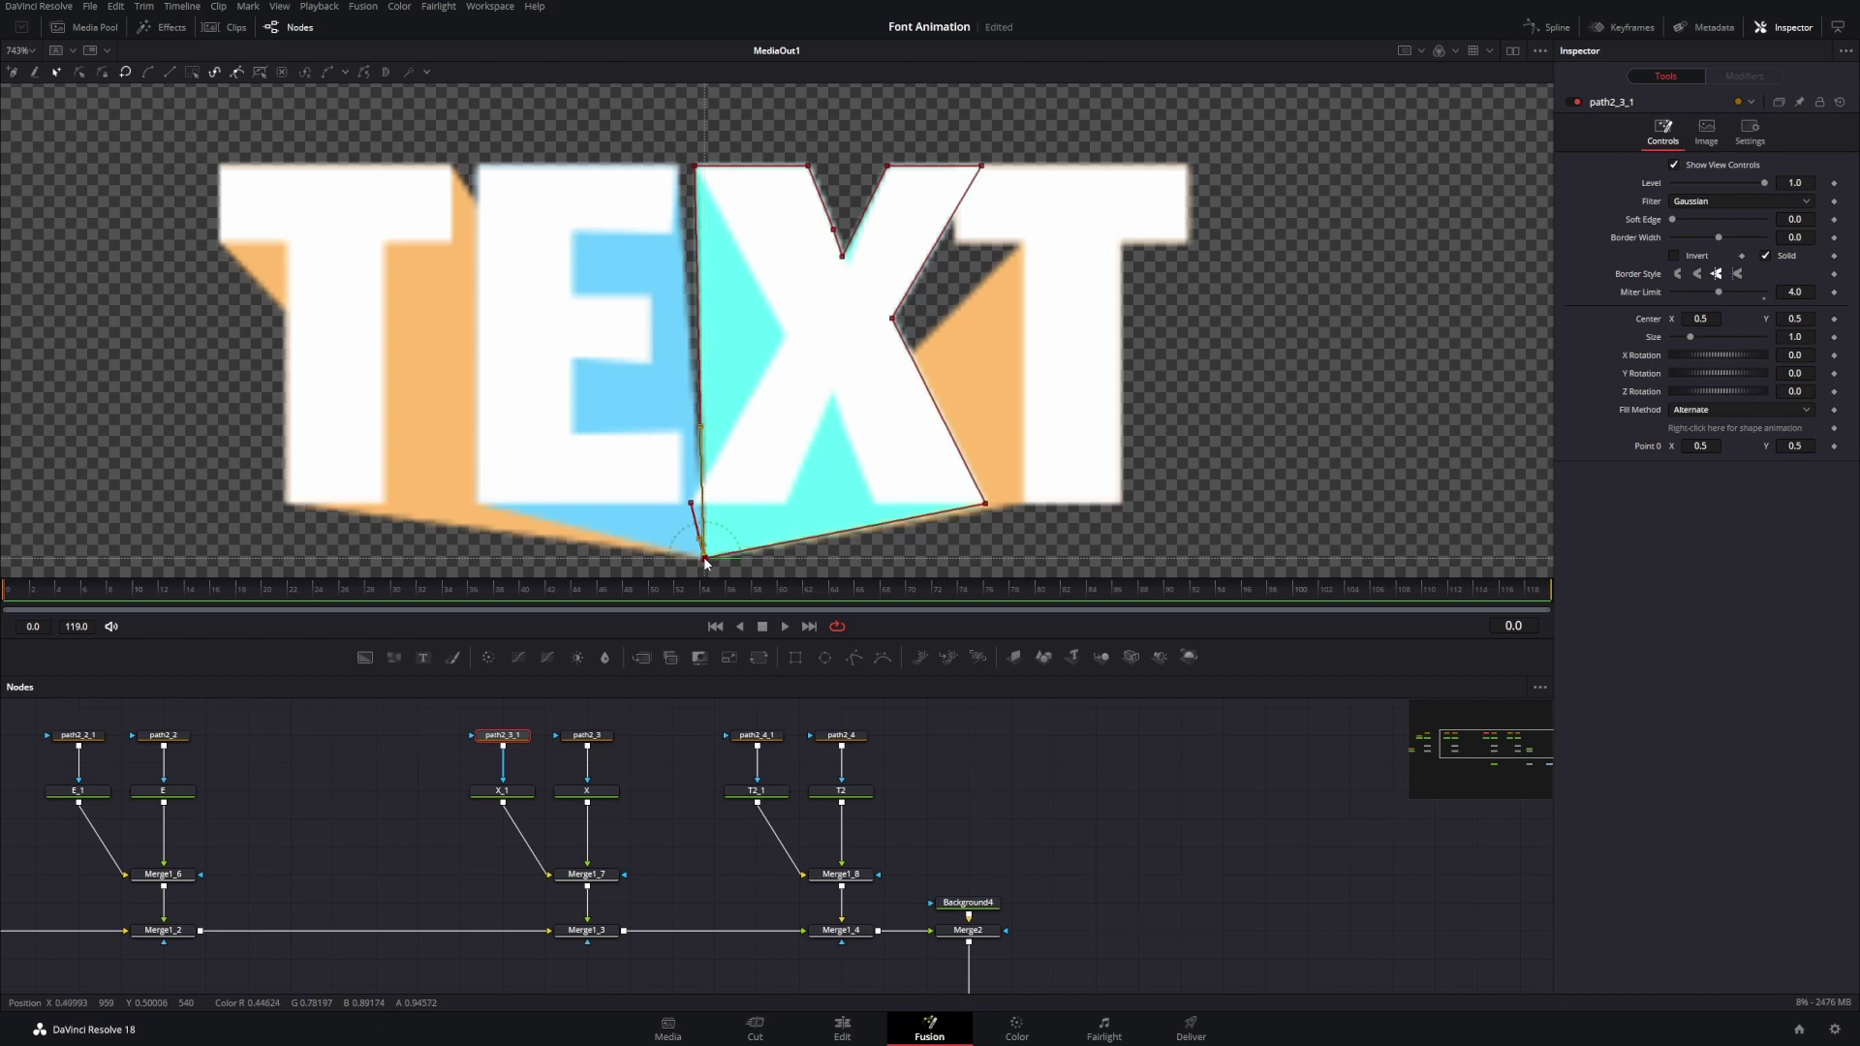
pyautogui.moveTo(703, 559); pyautogui.dragTo(703, 491)
pyautogui.click(657, 748)
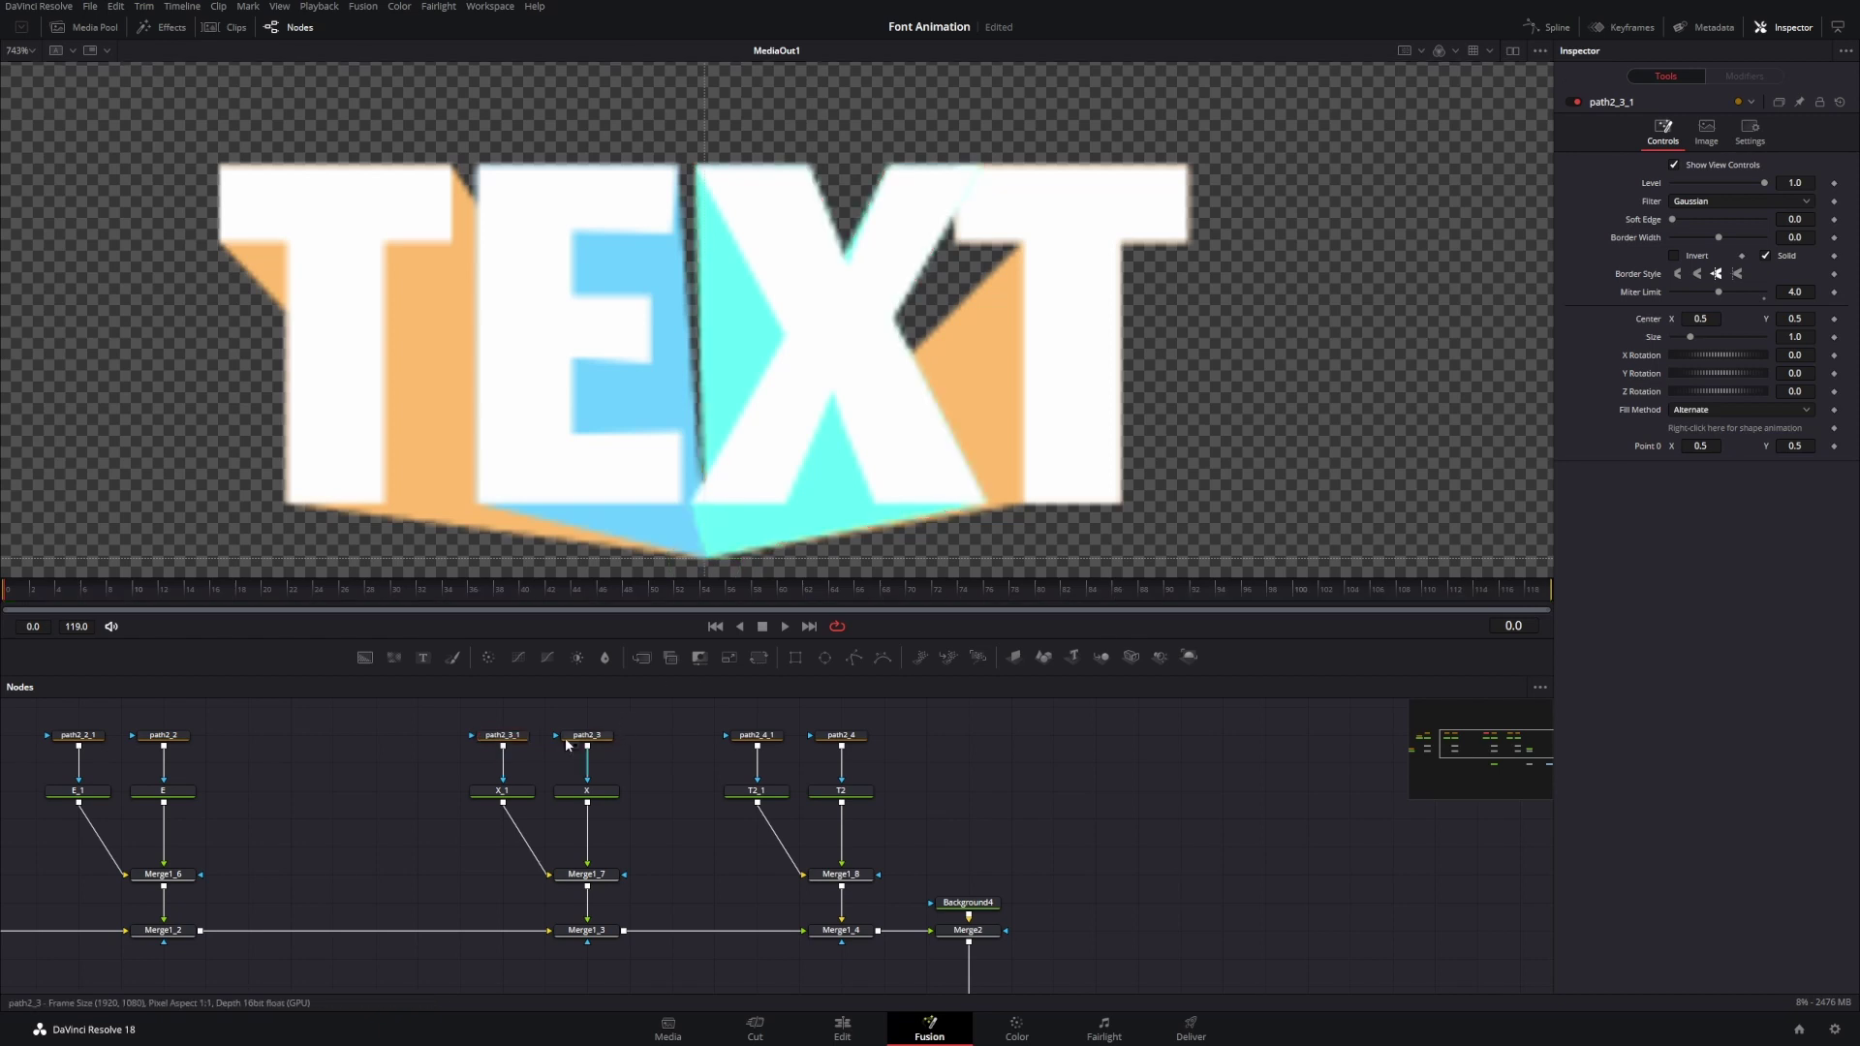
# - Examine the complete extruded word, the outline of path2_4_1 on the final T, and the letter node groups
pyautogui.scroll(-8, 842, 368)
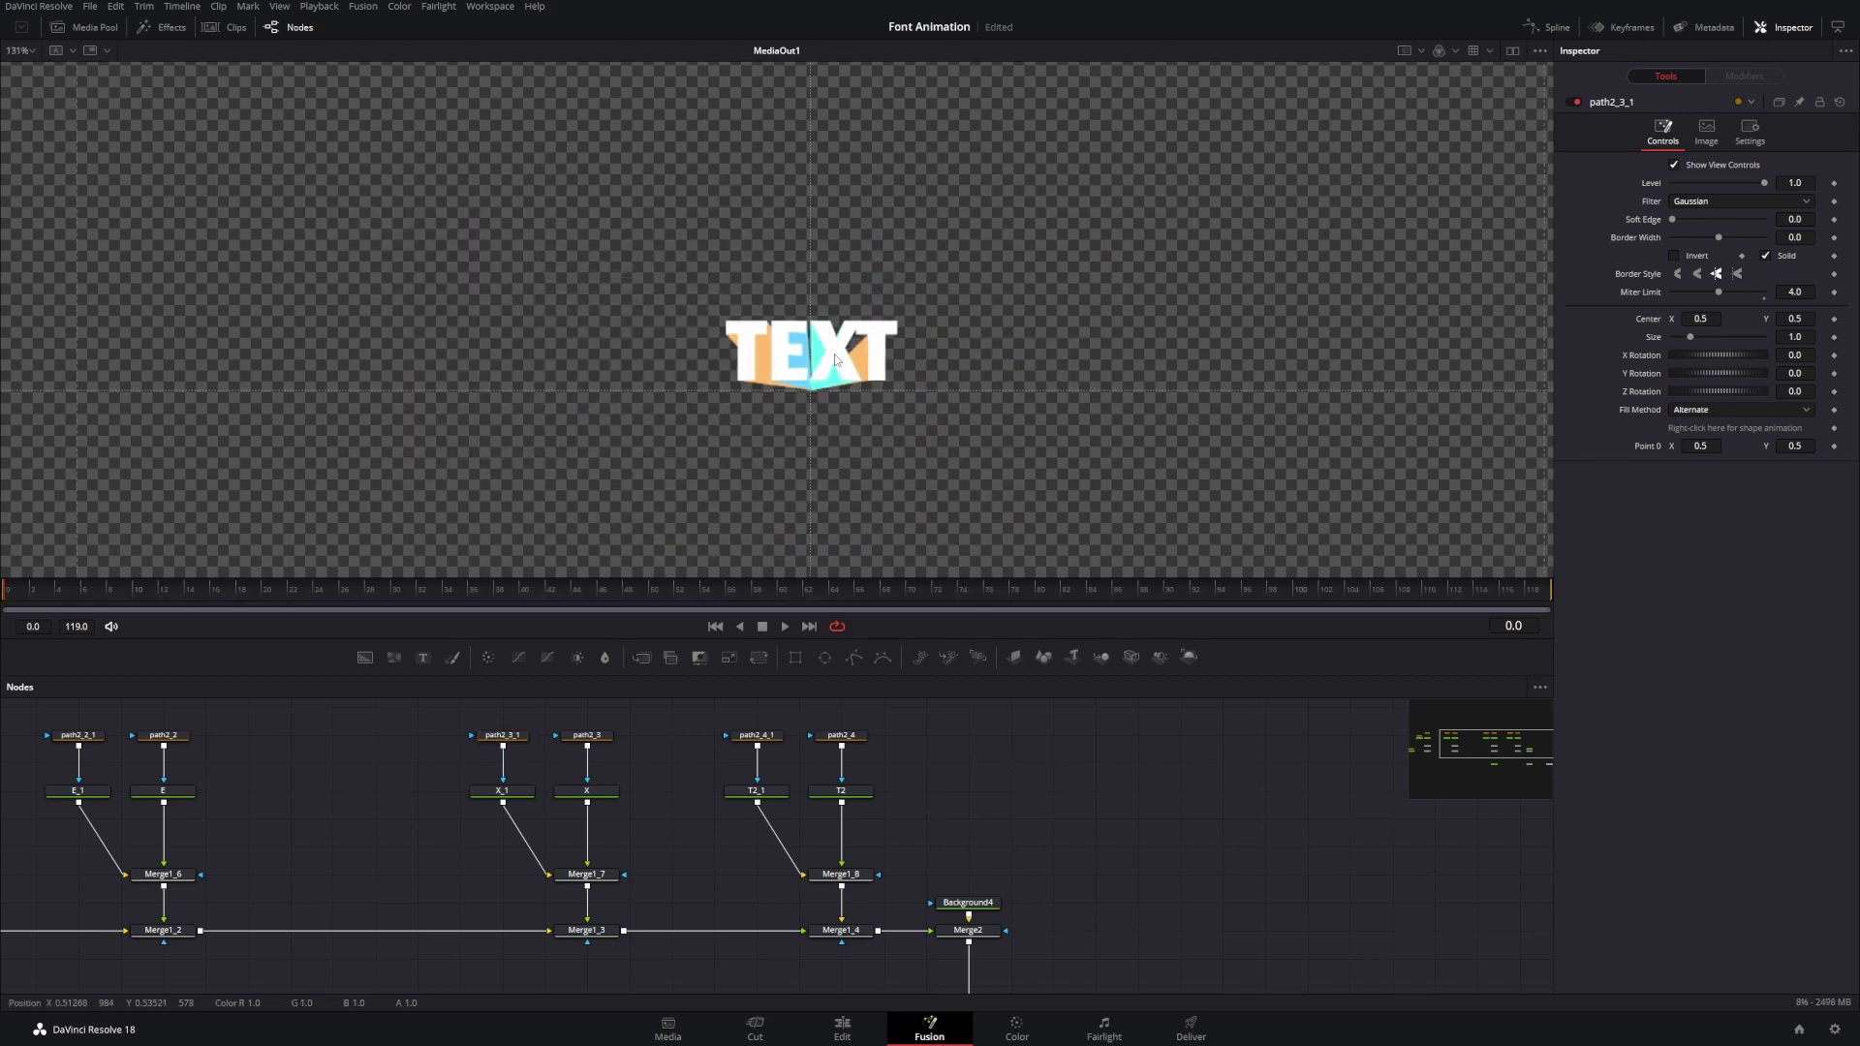
pyautogui.scroll(4, 867, 362)
pyautogui.scroll(3, 868, 362)
pyautogui.click(900, 228)
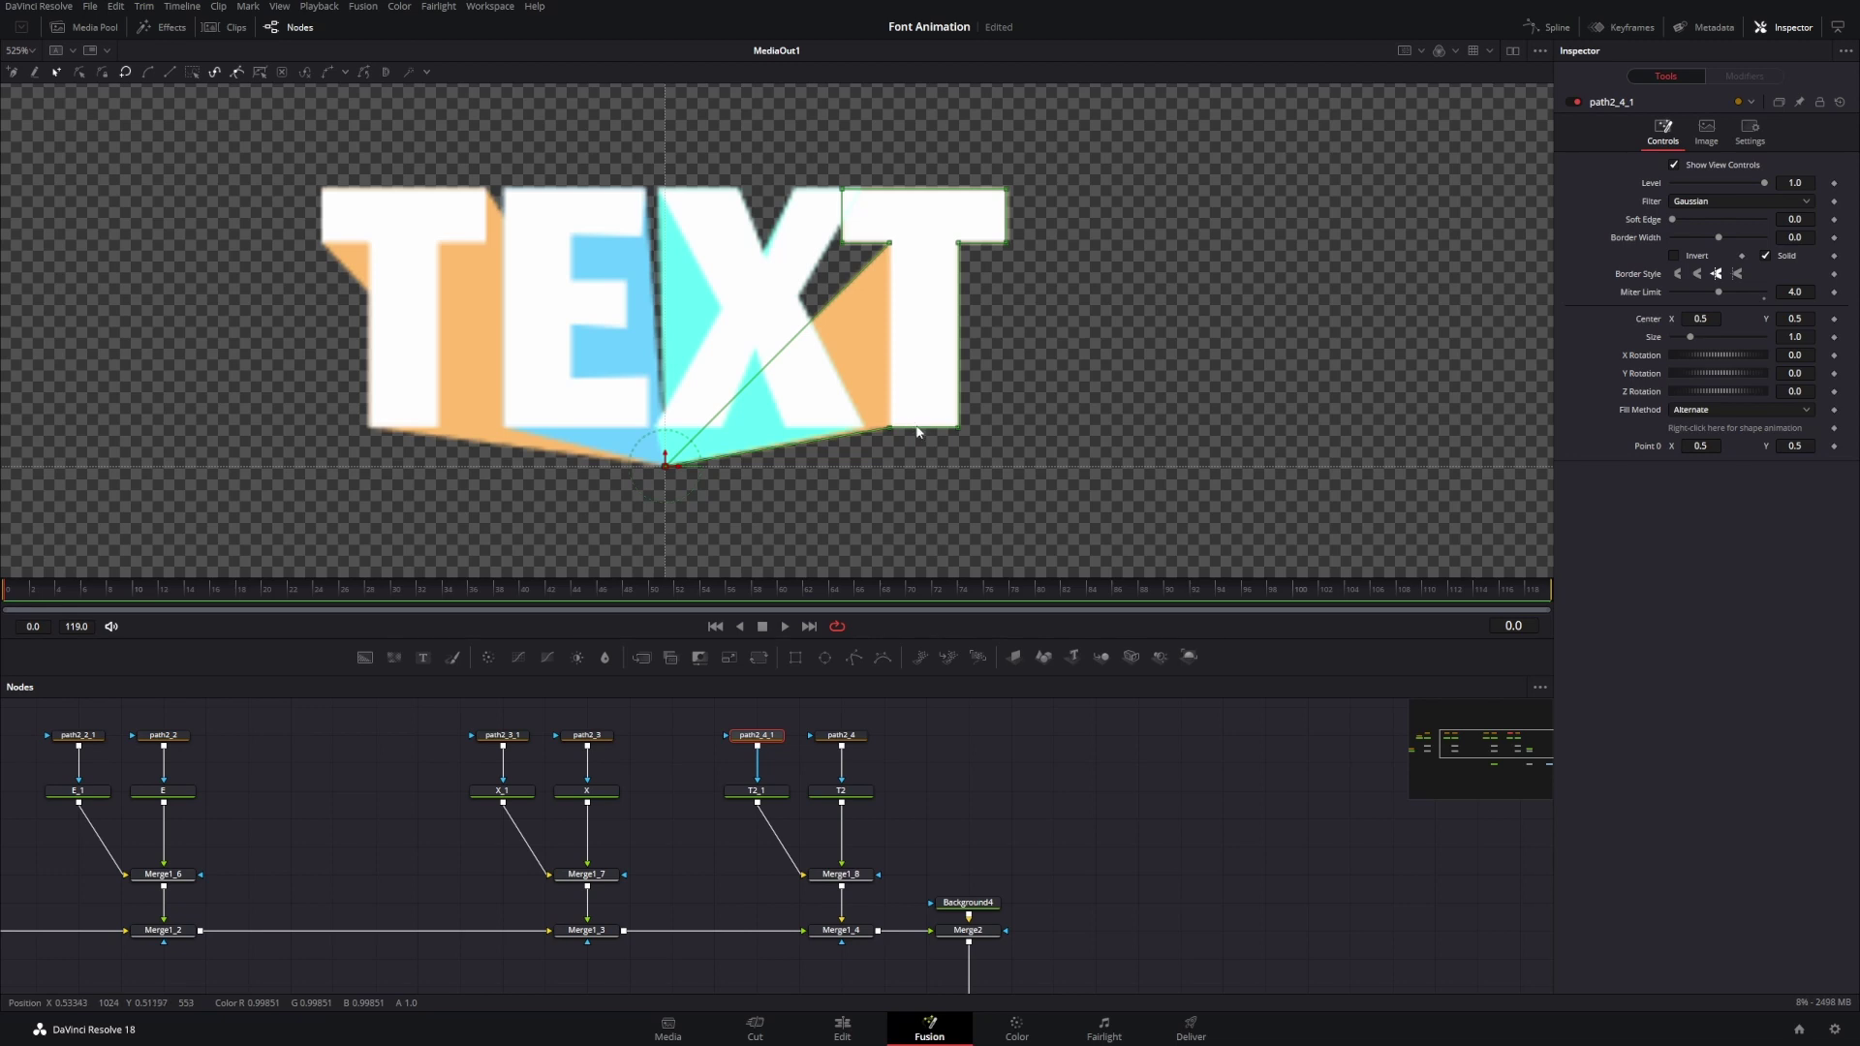
pyautogui.scroll(-6, 919, 432)
pyautogui.scroll(2, 937, 502)
pyautogui.scroll(-4, 1071, 497)
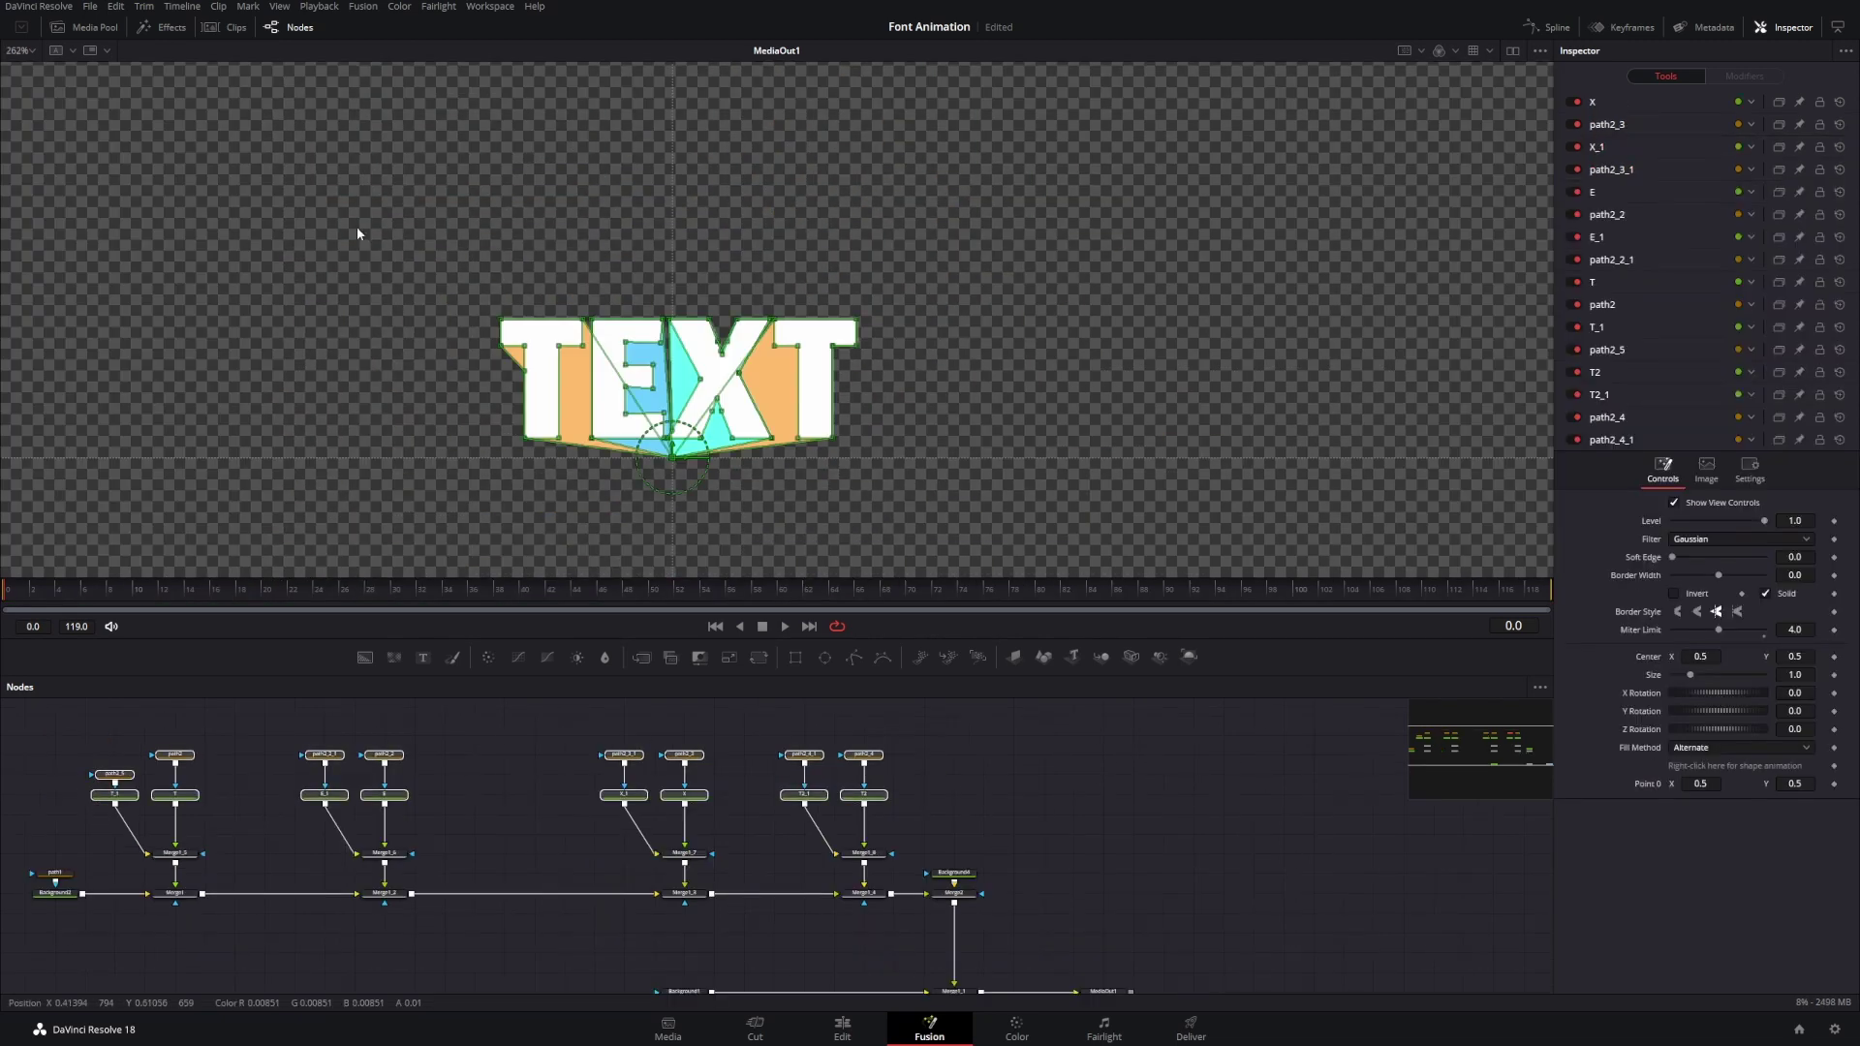
pyautogui.click(861, 754)
pyautogui.click(804, 754)
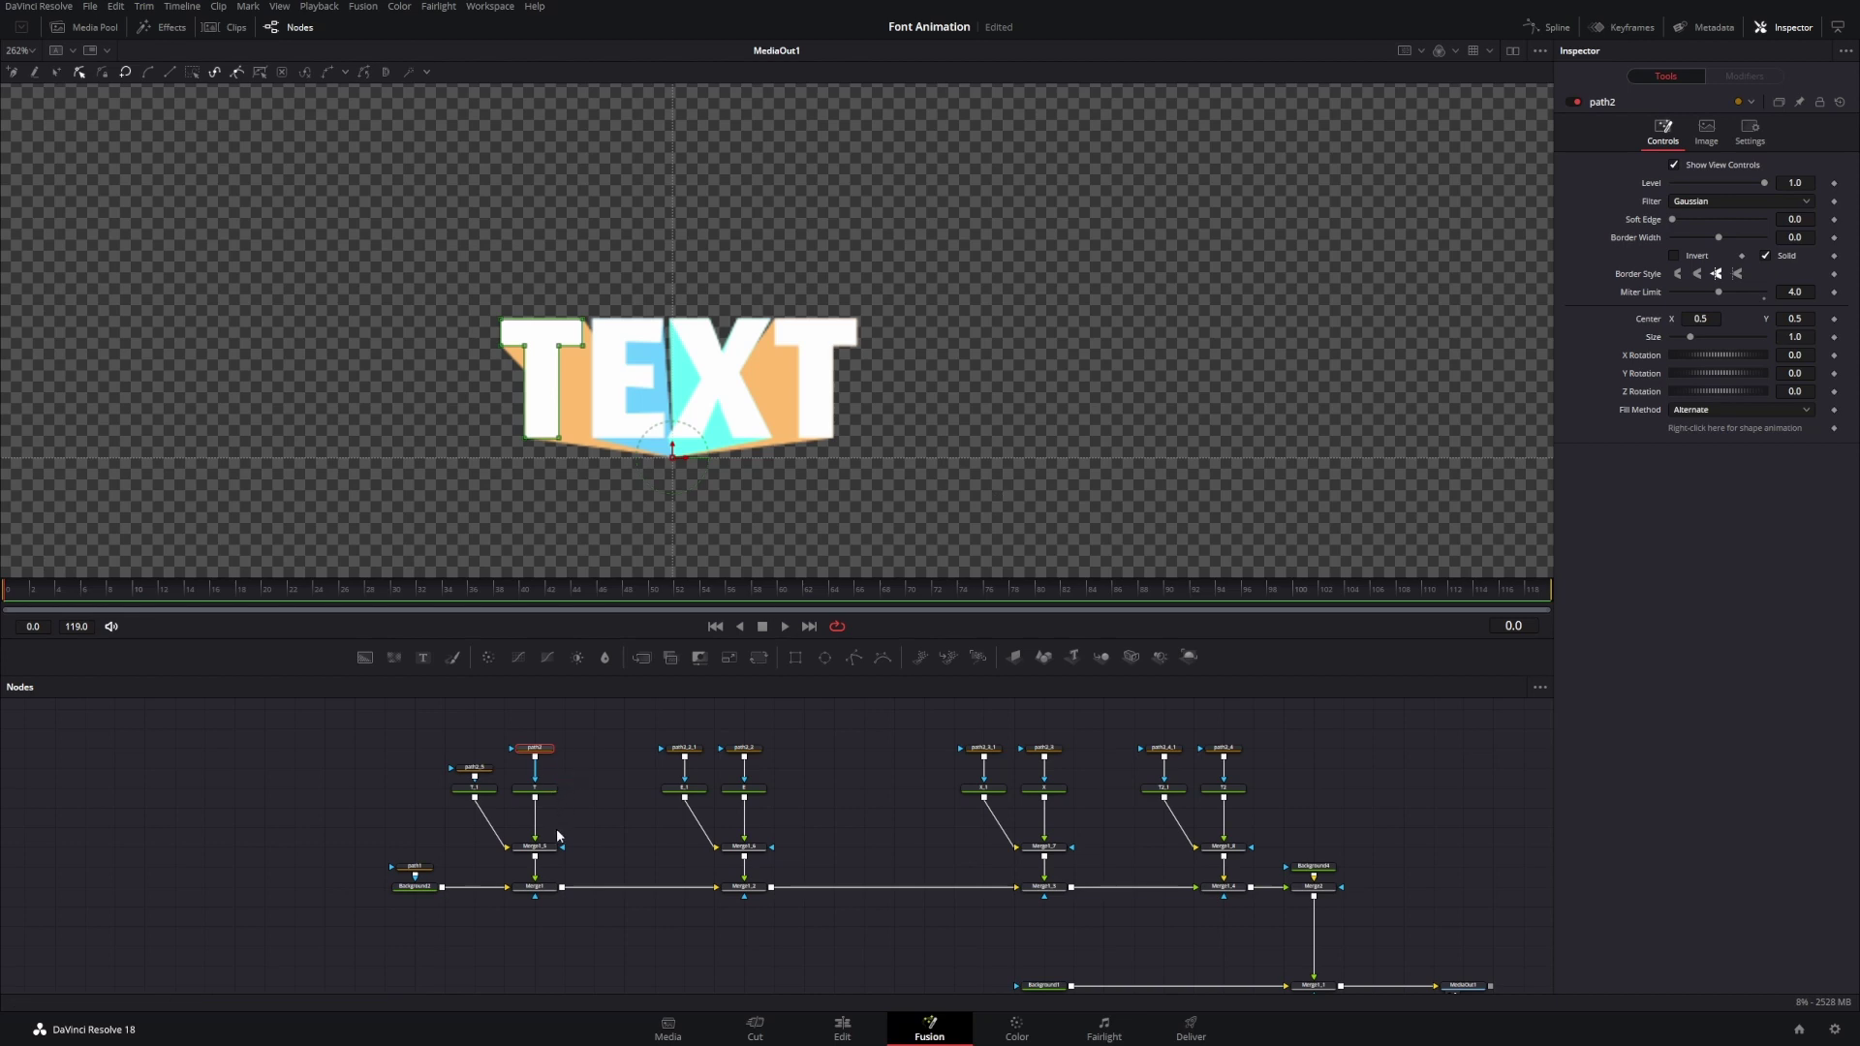
# - Add a Transform after the first T's white background and set its size to 1.547 and pivot Y to 0.568
pyautogui.click(552, 790)
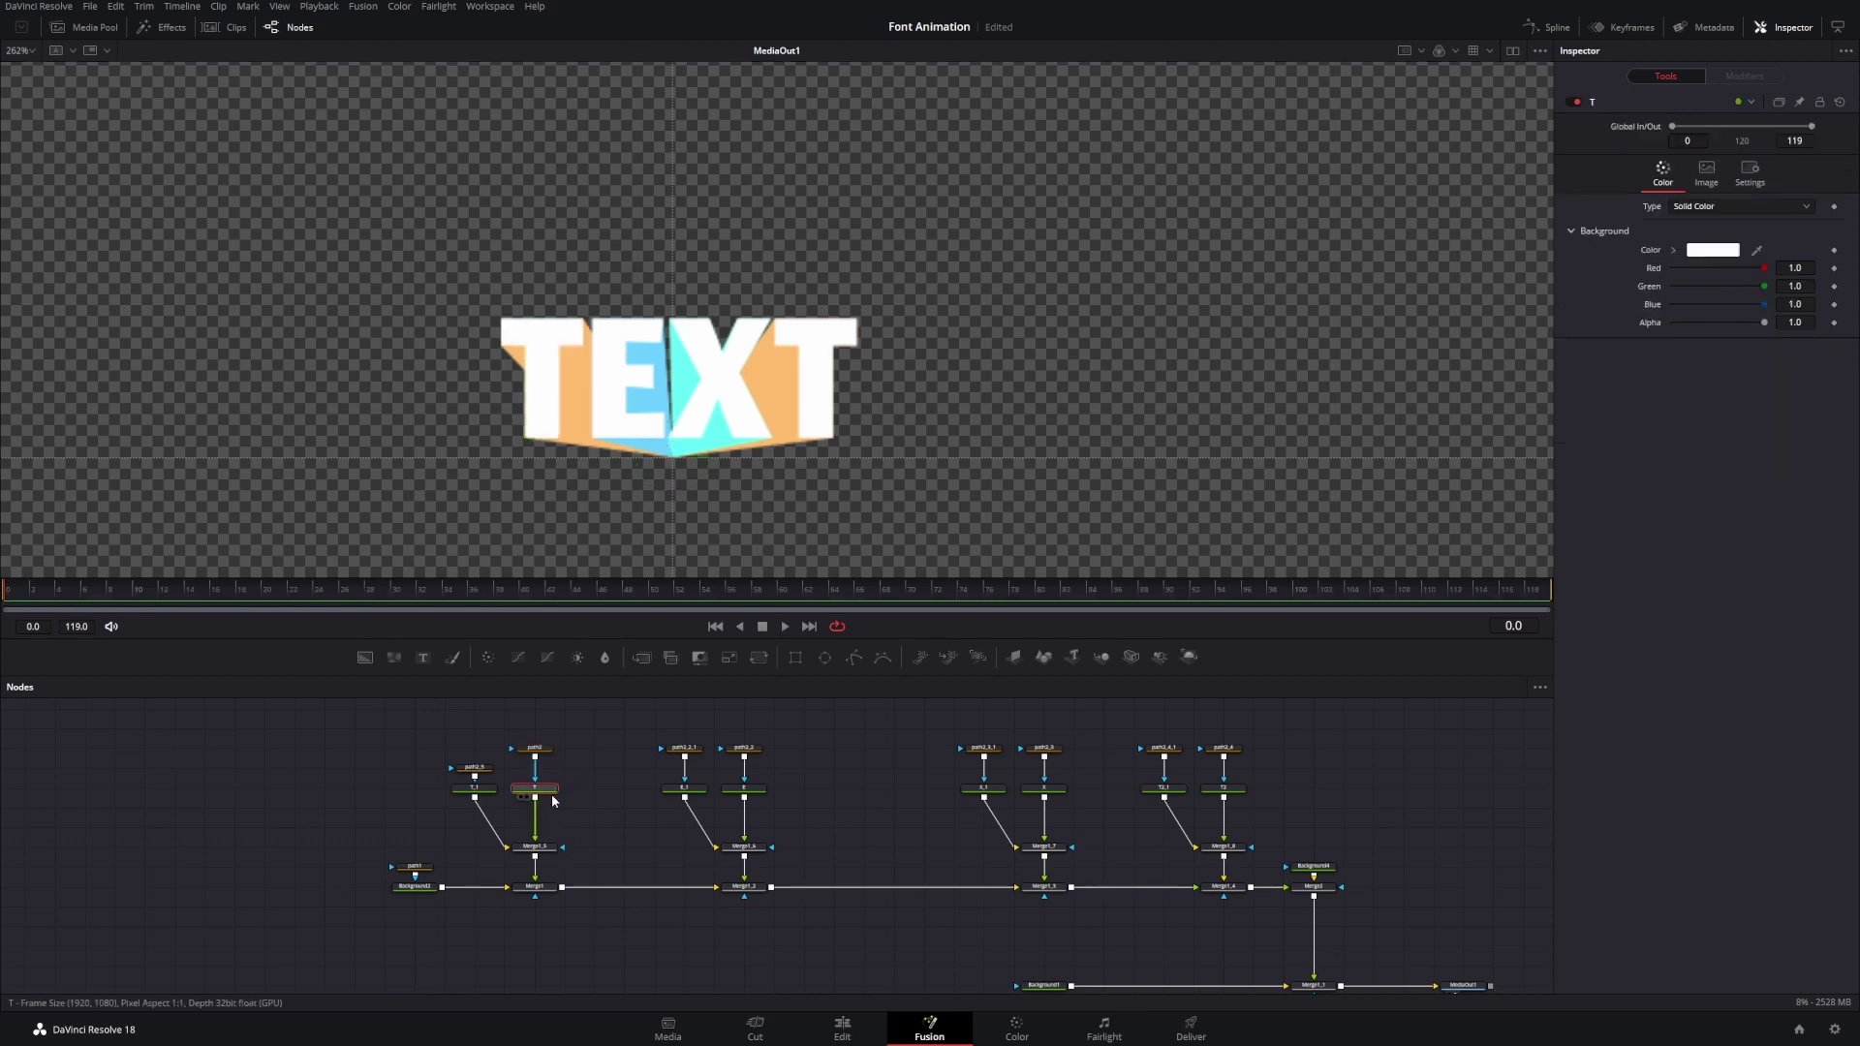
pyautogui.hotkey('shift', 'space')
pyautogui.write('transform')
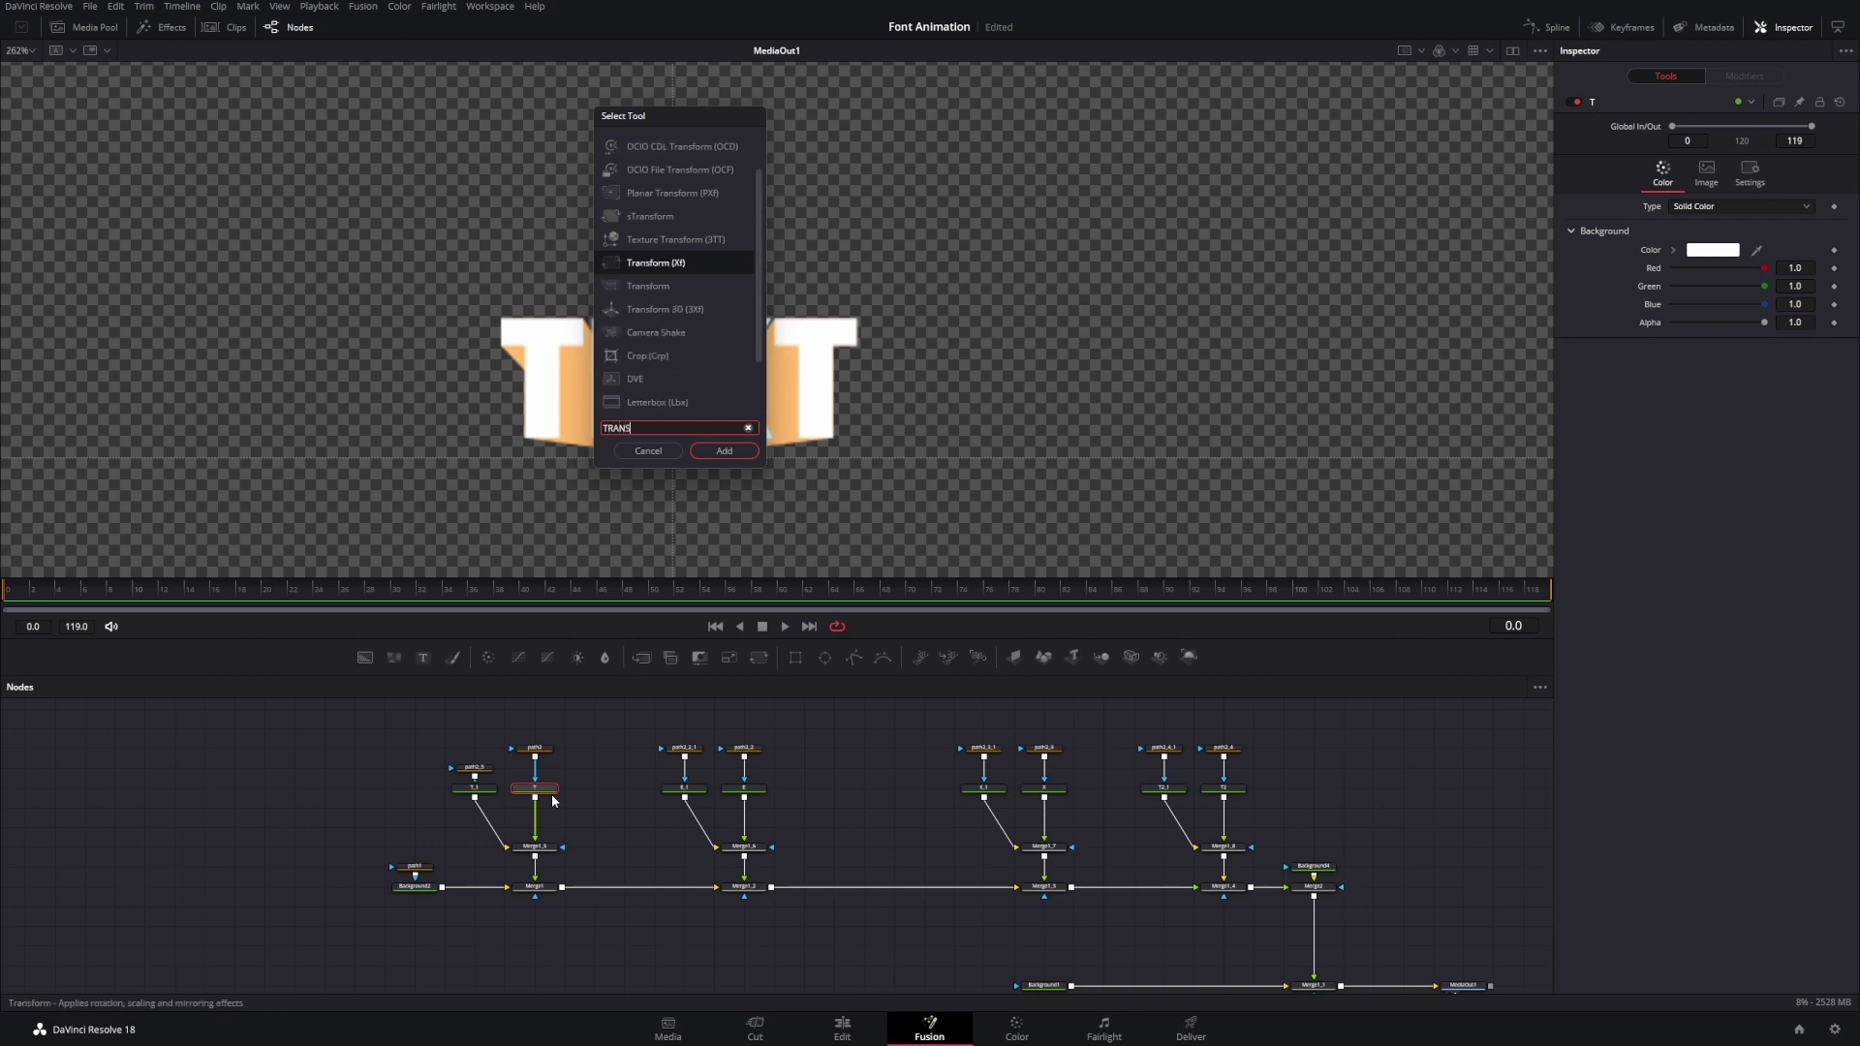
pyautogui.press('Return')
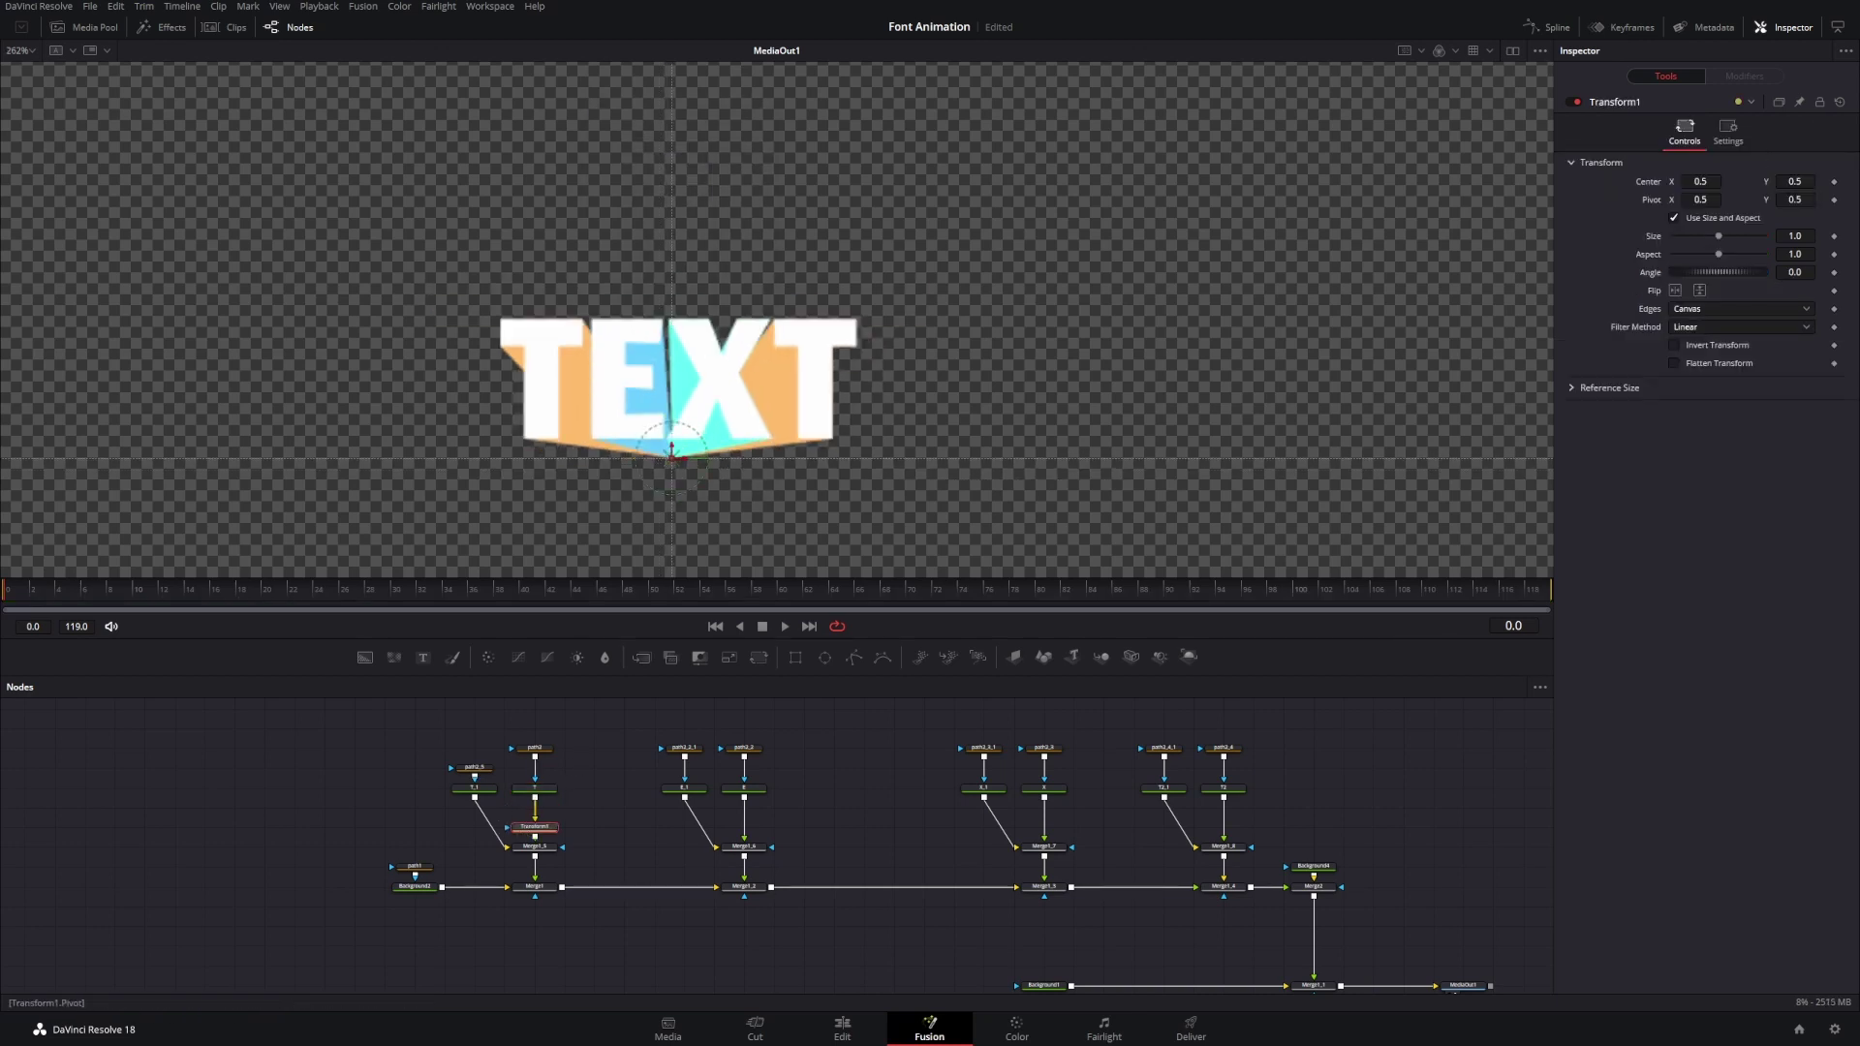
pyautogui.moveTo(649, 436); pyautogui.dragTo(530, 323)
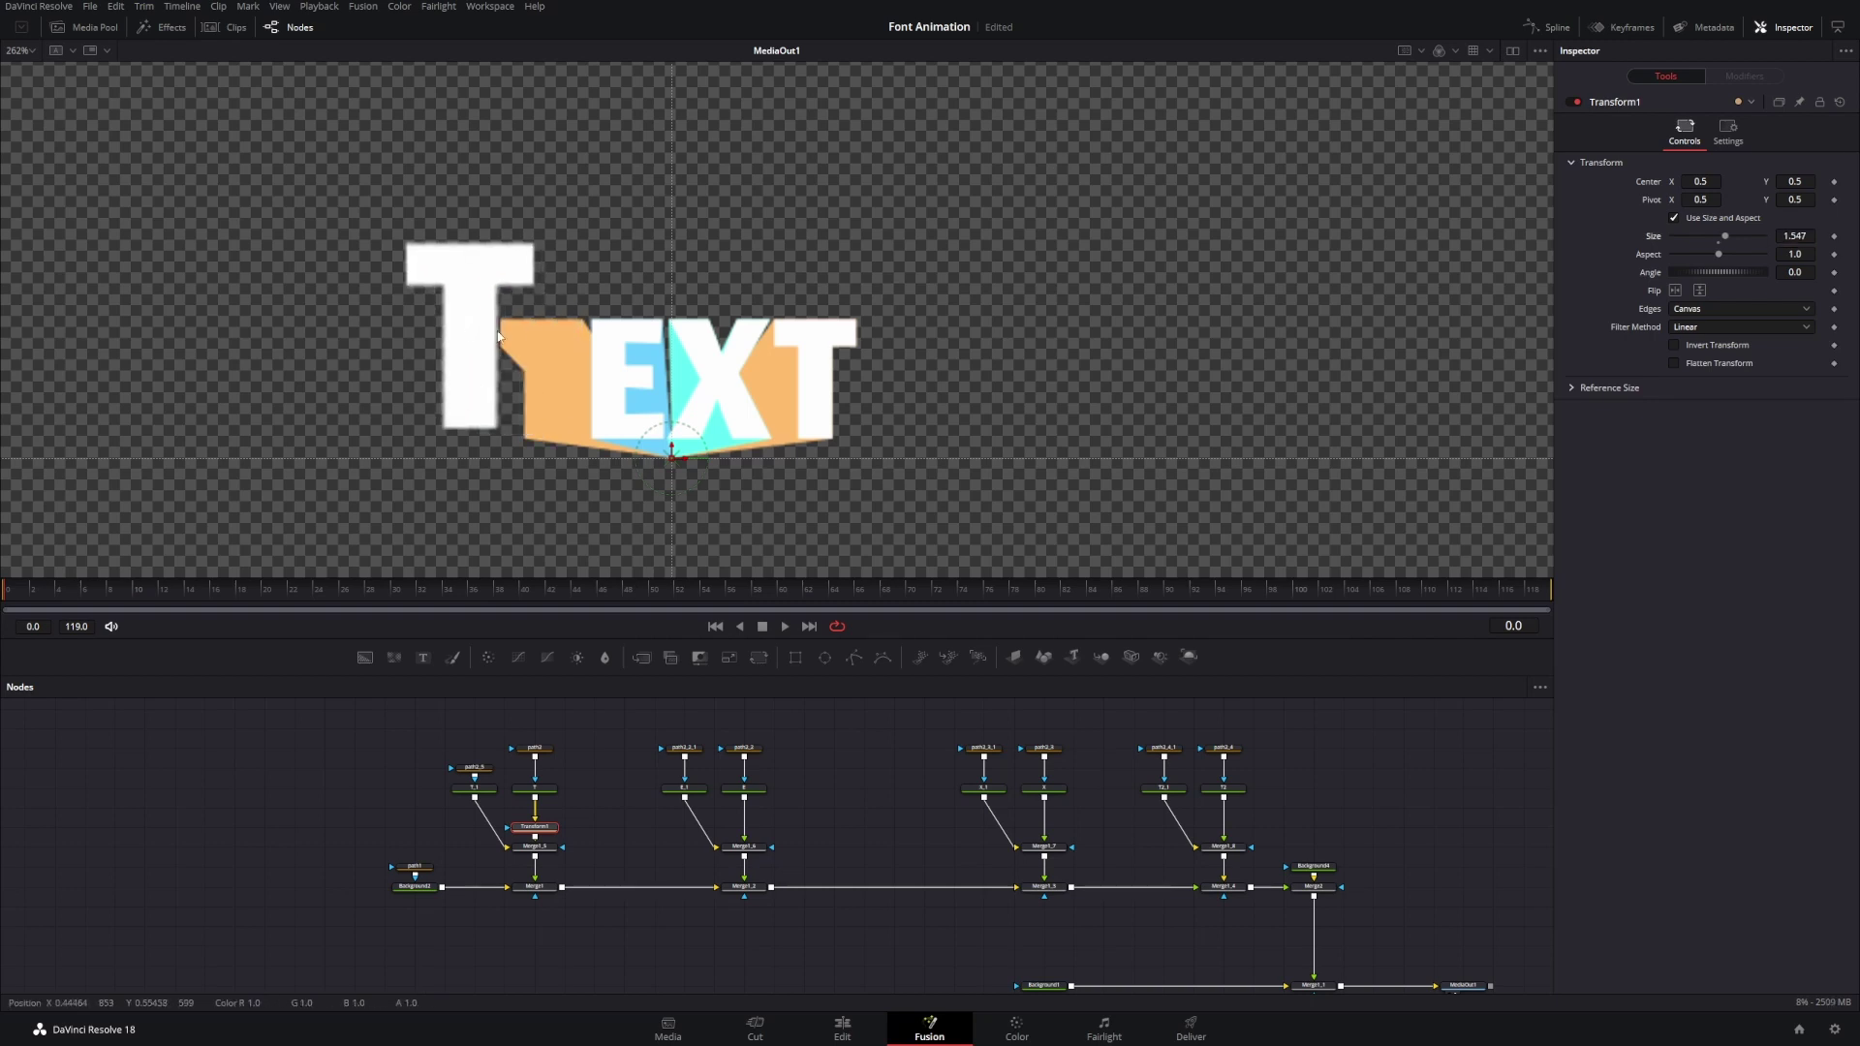
pyautogui.moveTo(1794, 199); pyautogui.dragTo(1854, 200)
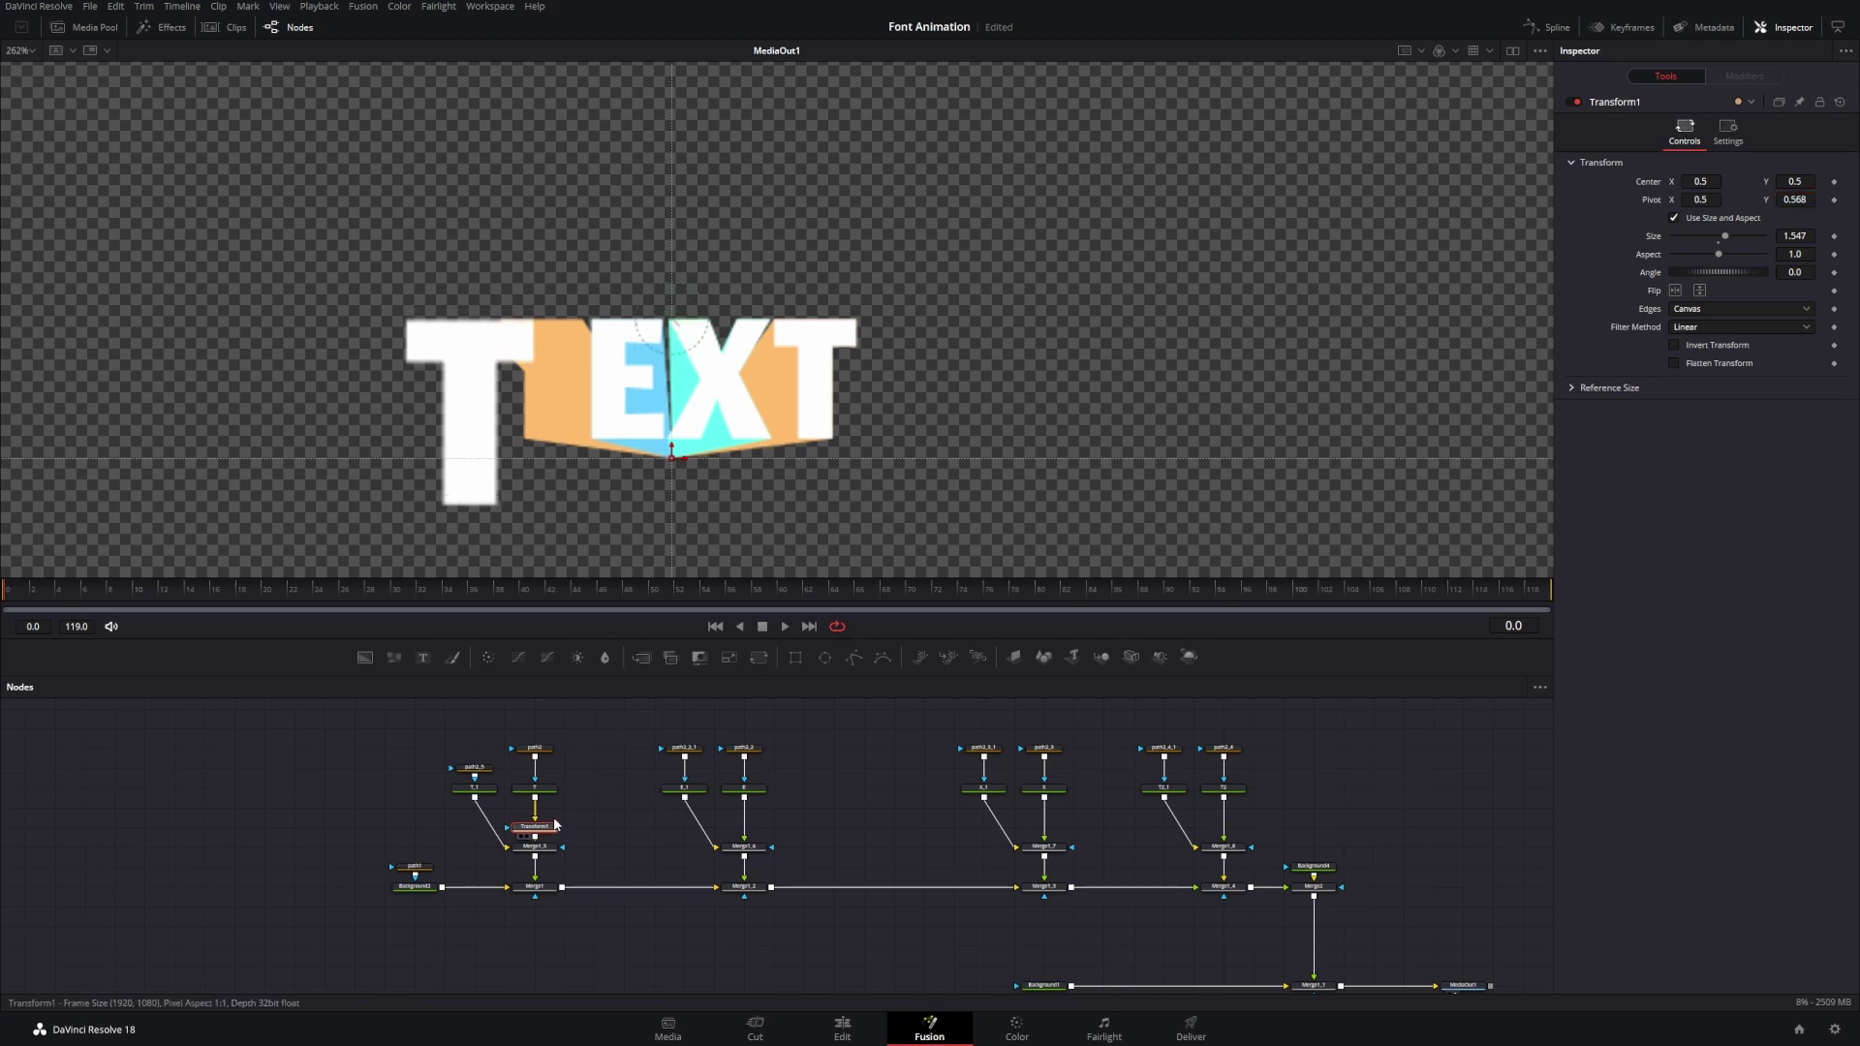
# - Move Transform1 closer to the T background and insert an instance of it after T_1 so the orange shape scales with the letter
pyautogui.moveTo(552, 828); pyautogui.dragTo(555, 816)
pyautogui.hotkey('ctrl', 'shift', 'v')
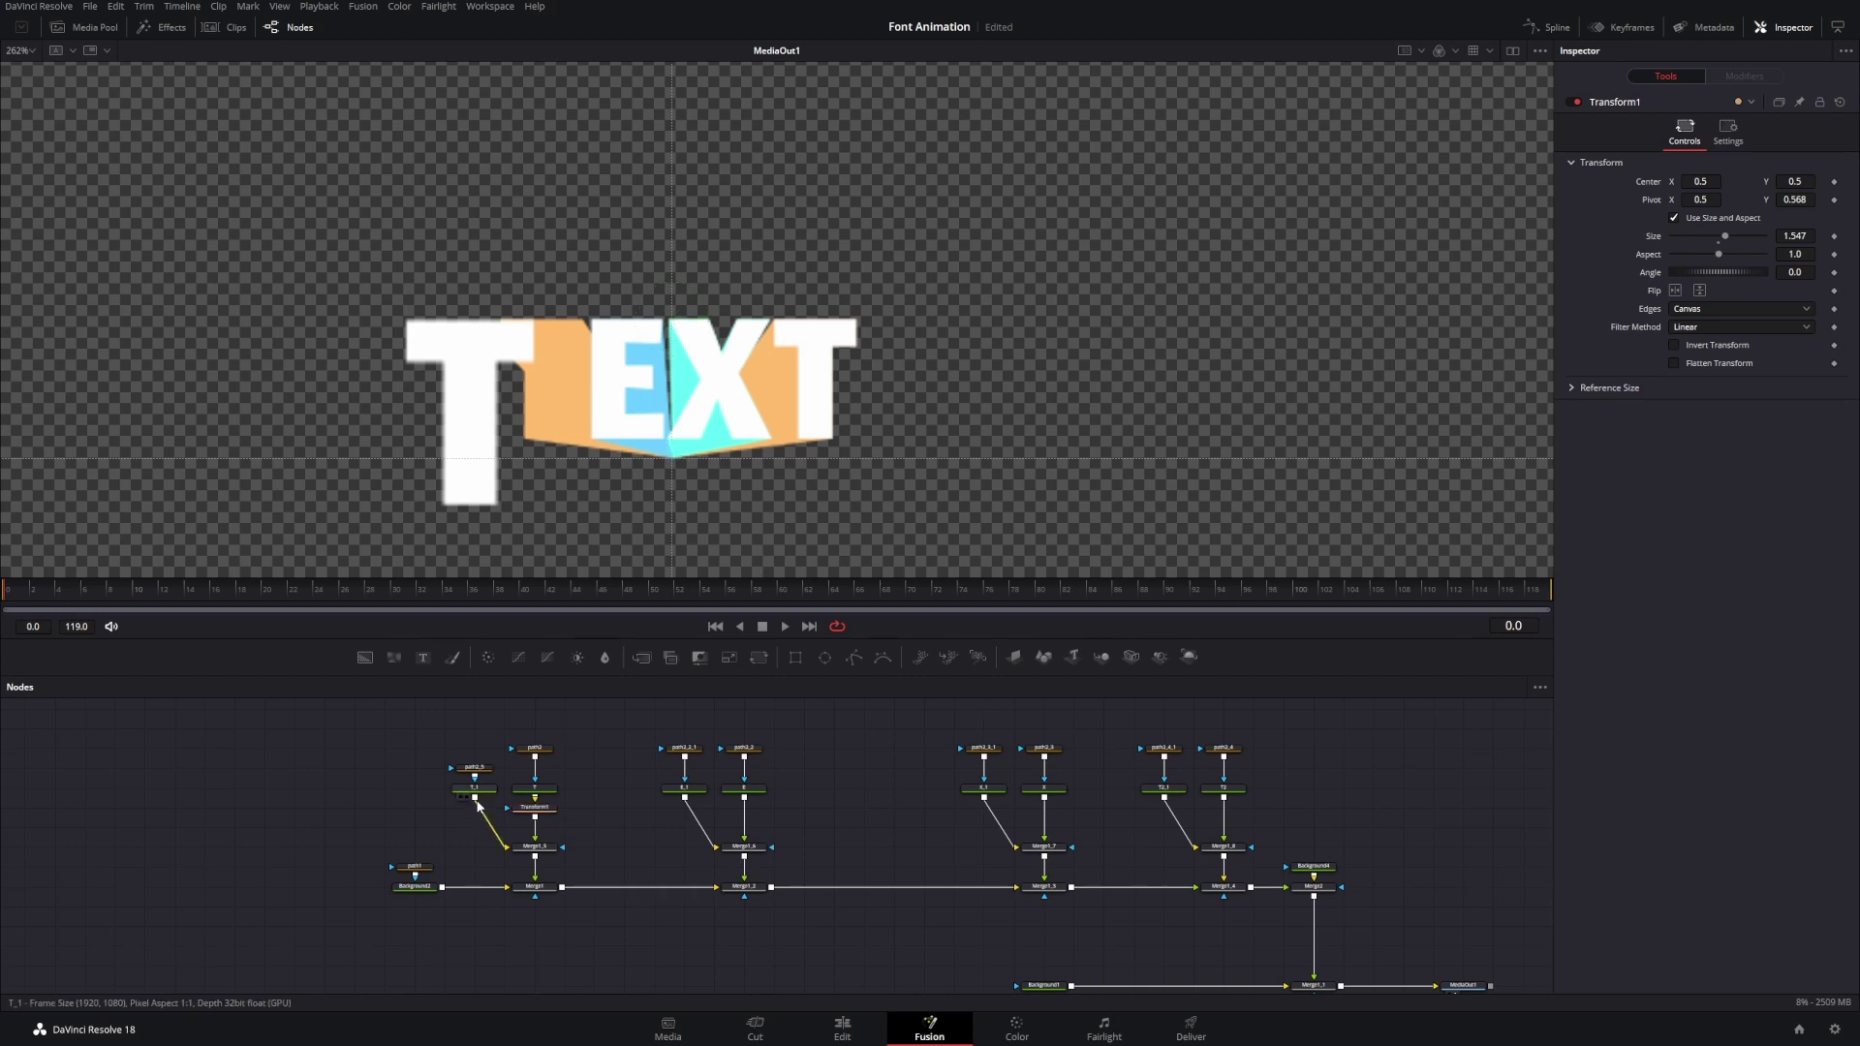
pyautogui.moveTo(417, 827); pyautogui.dragTo(475, 807)
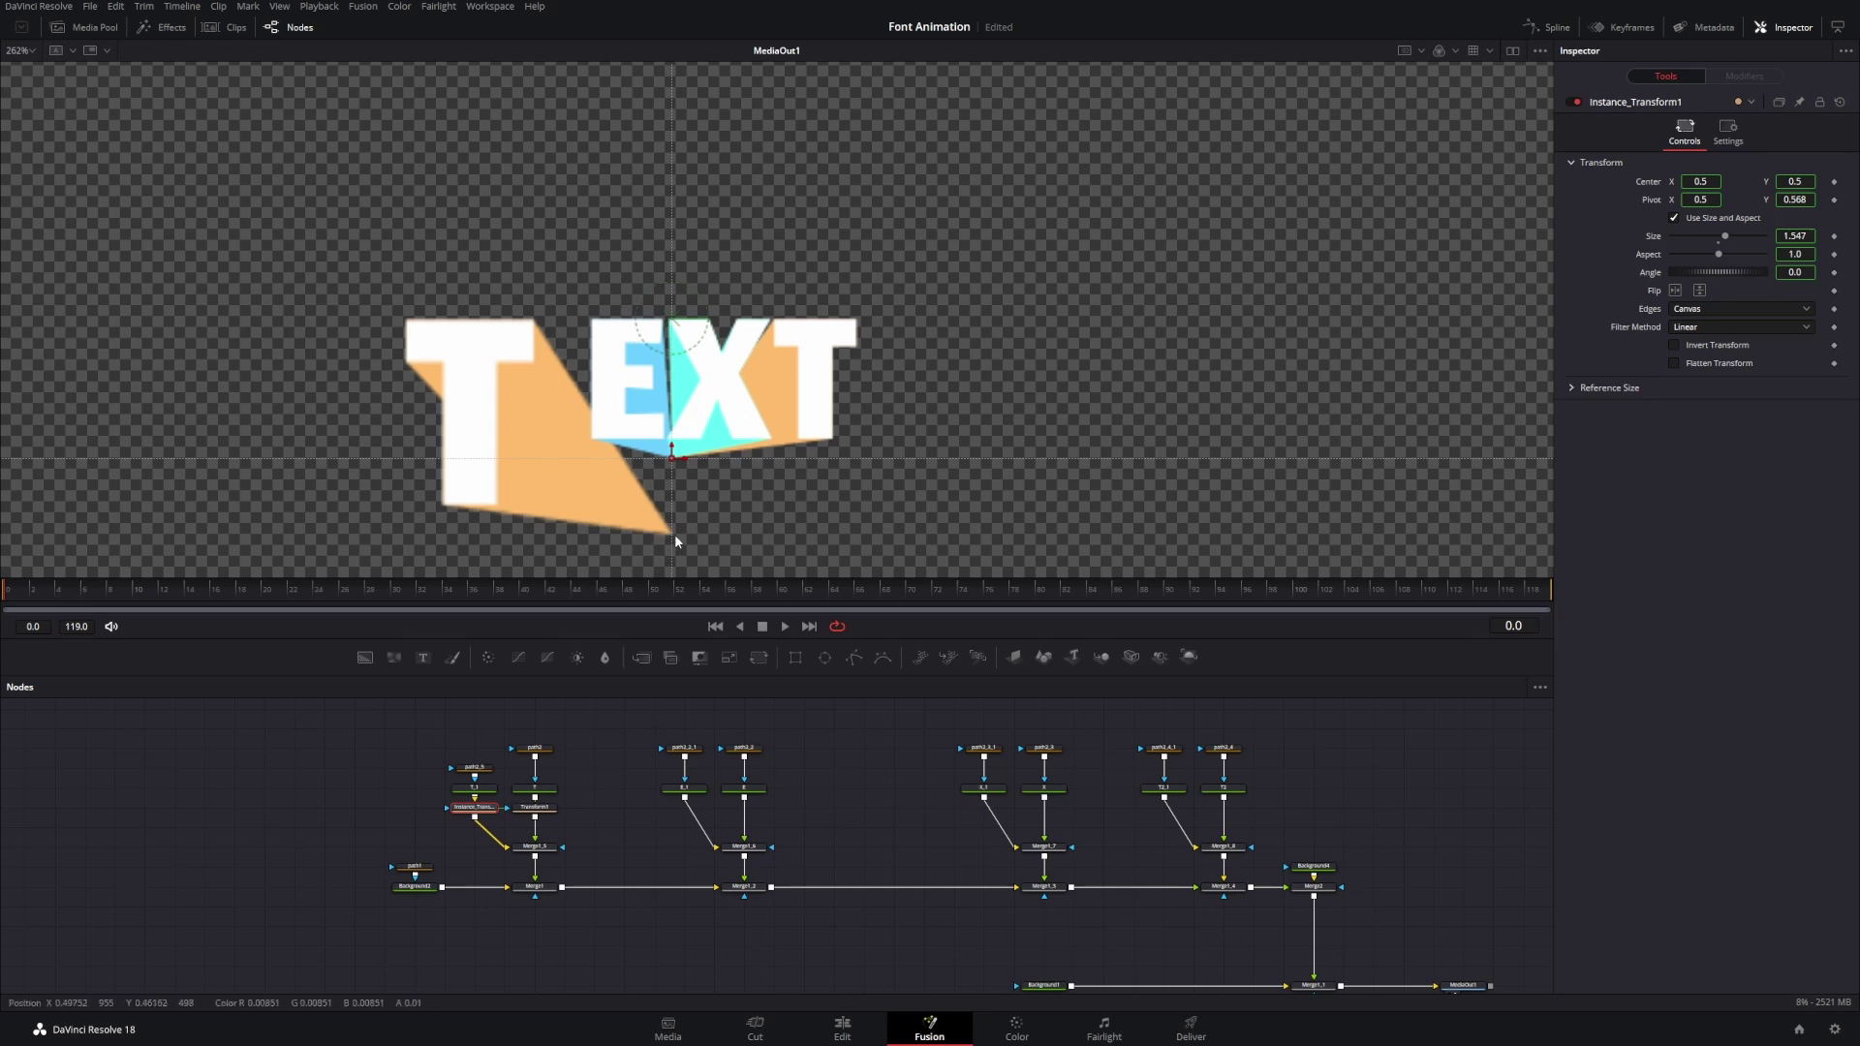
# - Delete Transform1 and its instance from the first T's node branches
pyautogui.click(474, 767)
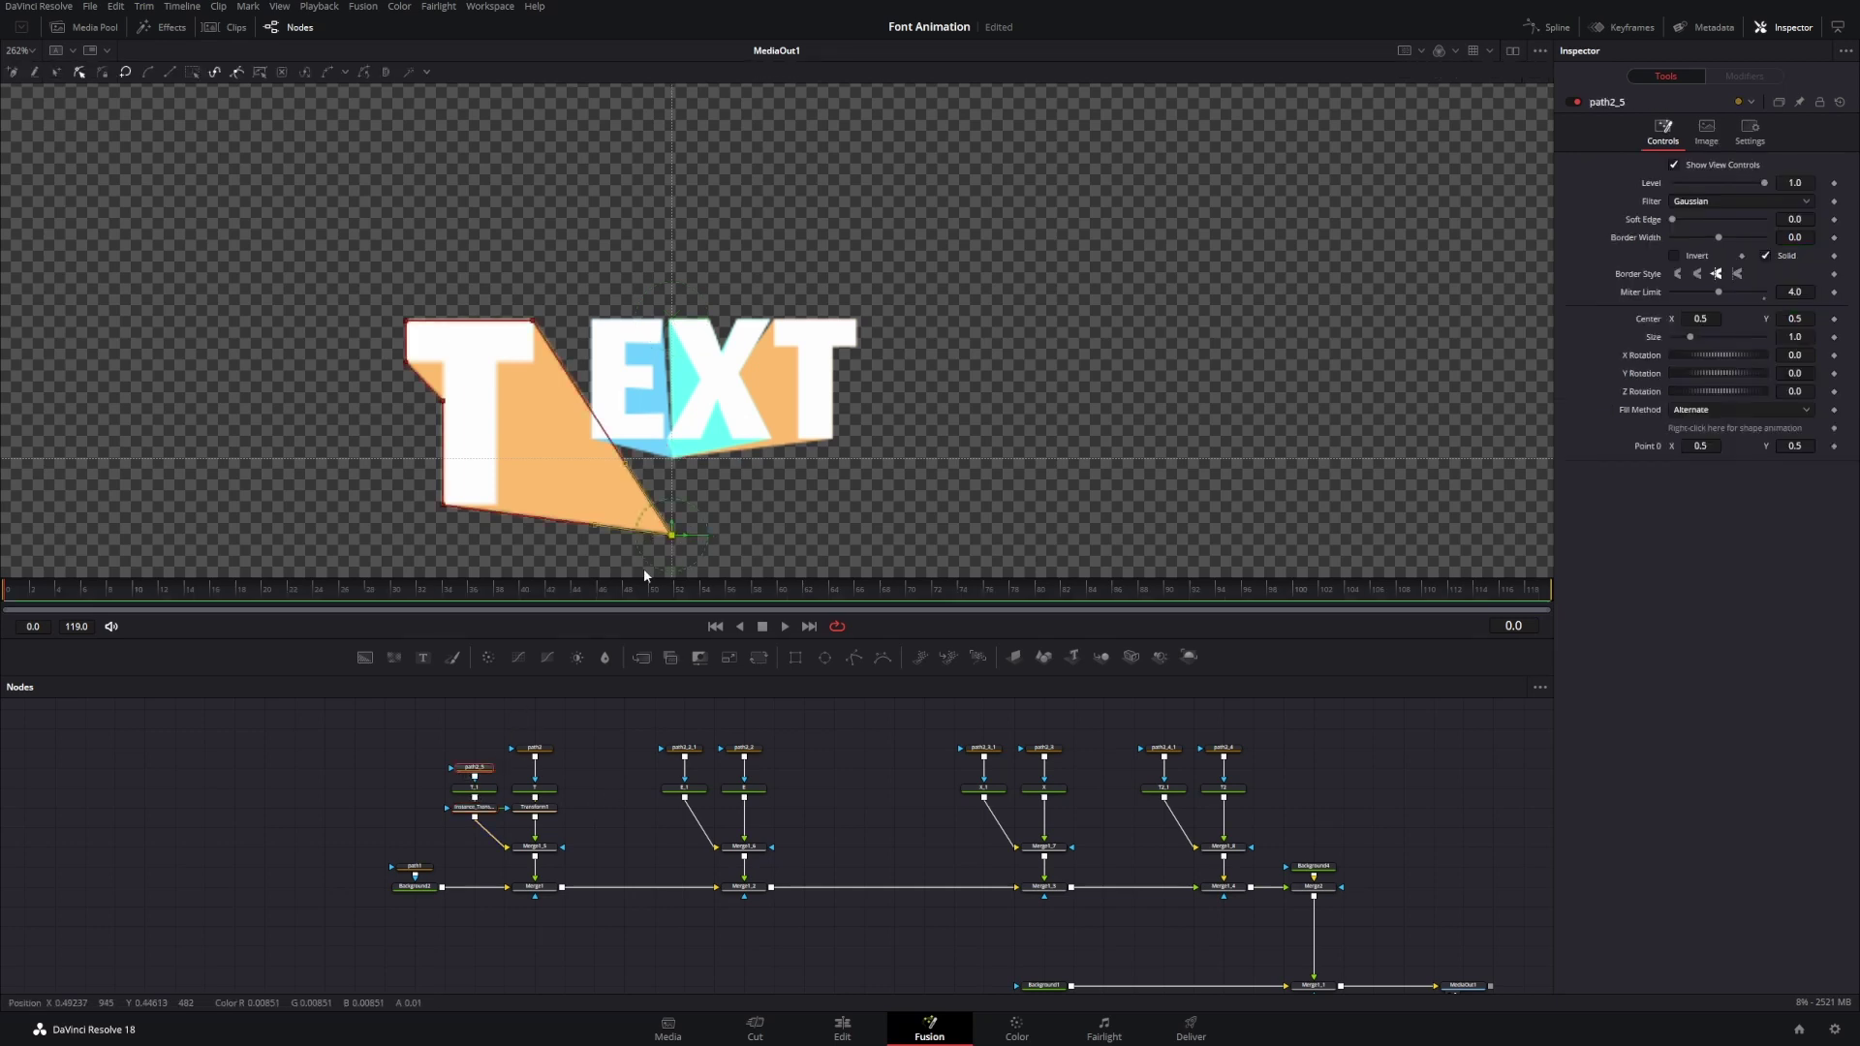
pyautogui.moveTo(441, 798); pyautogui.dragTo(611, 815)
pyautogui.press('Delete')
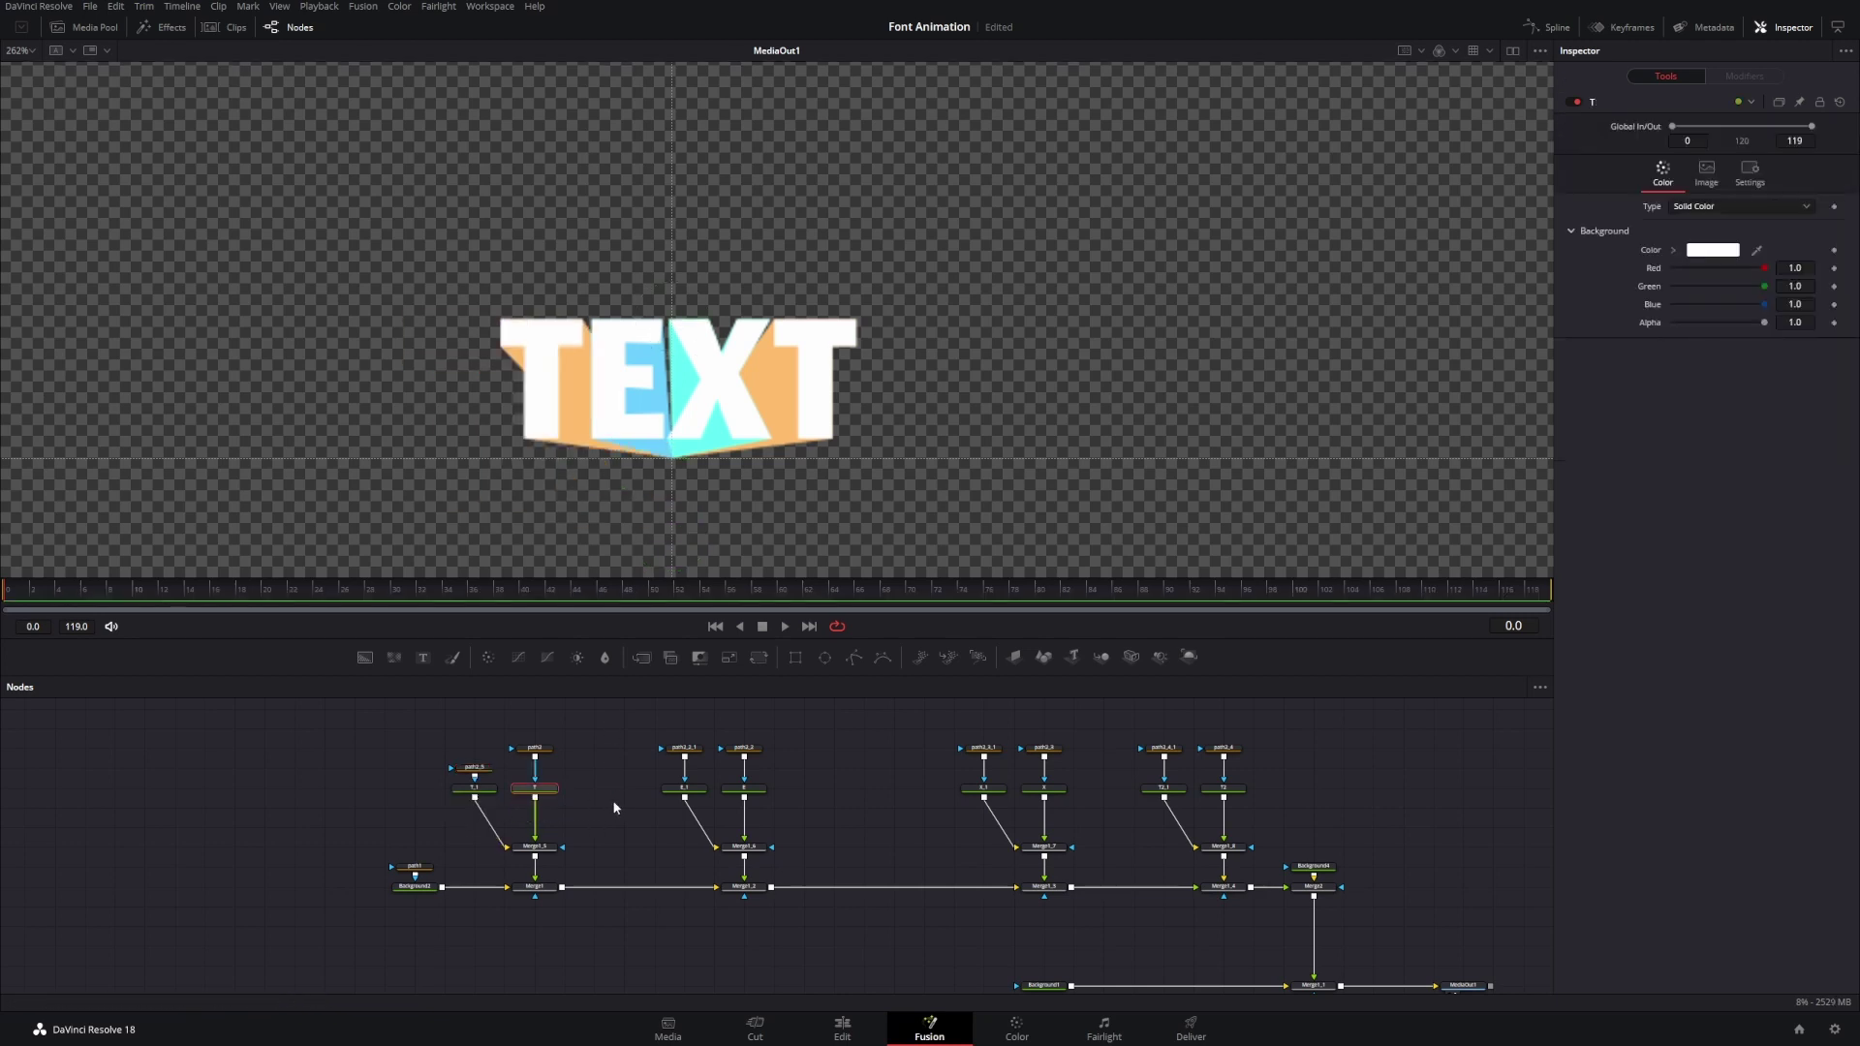
pyautogui.click(614, 807)
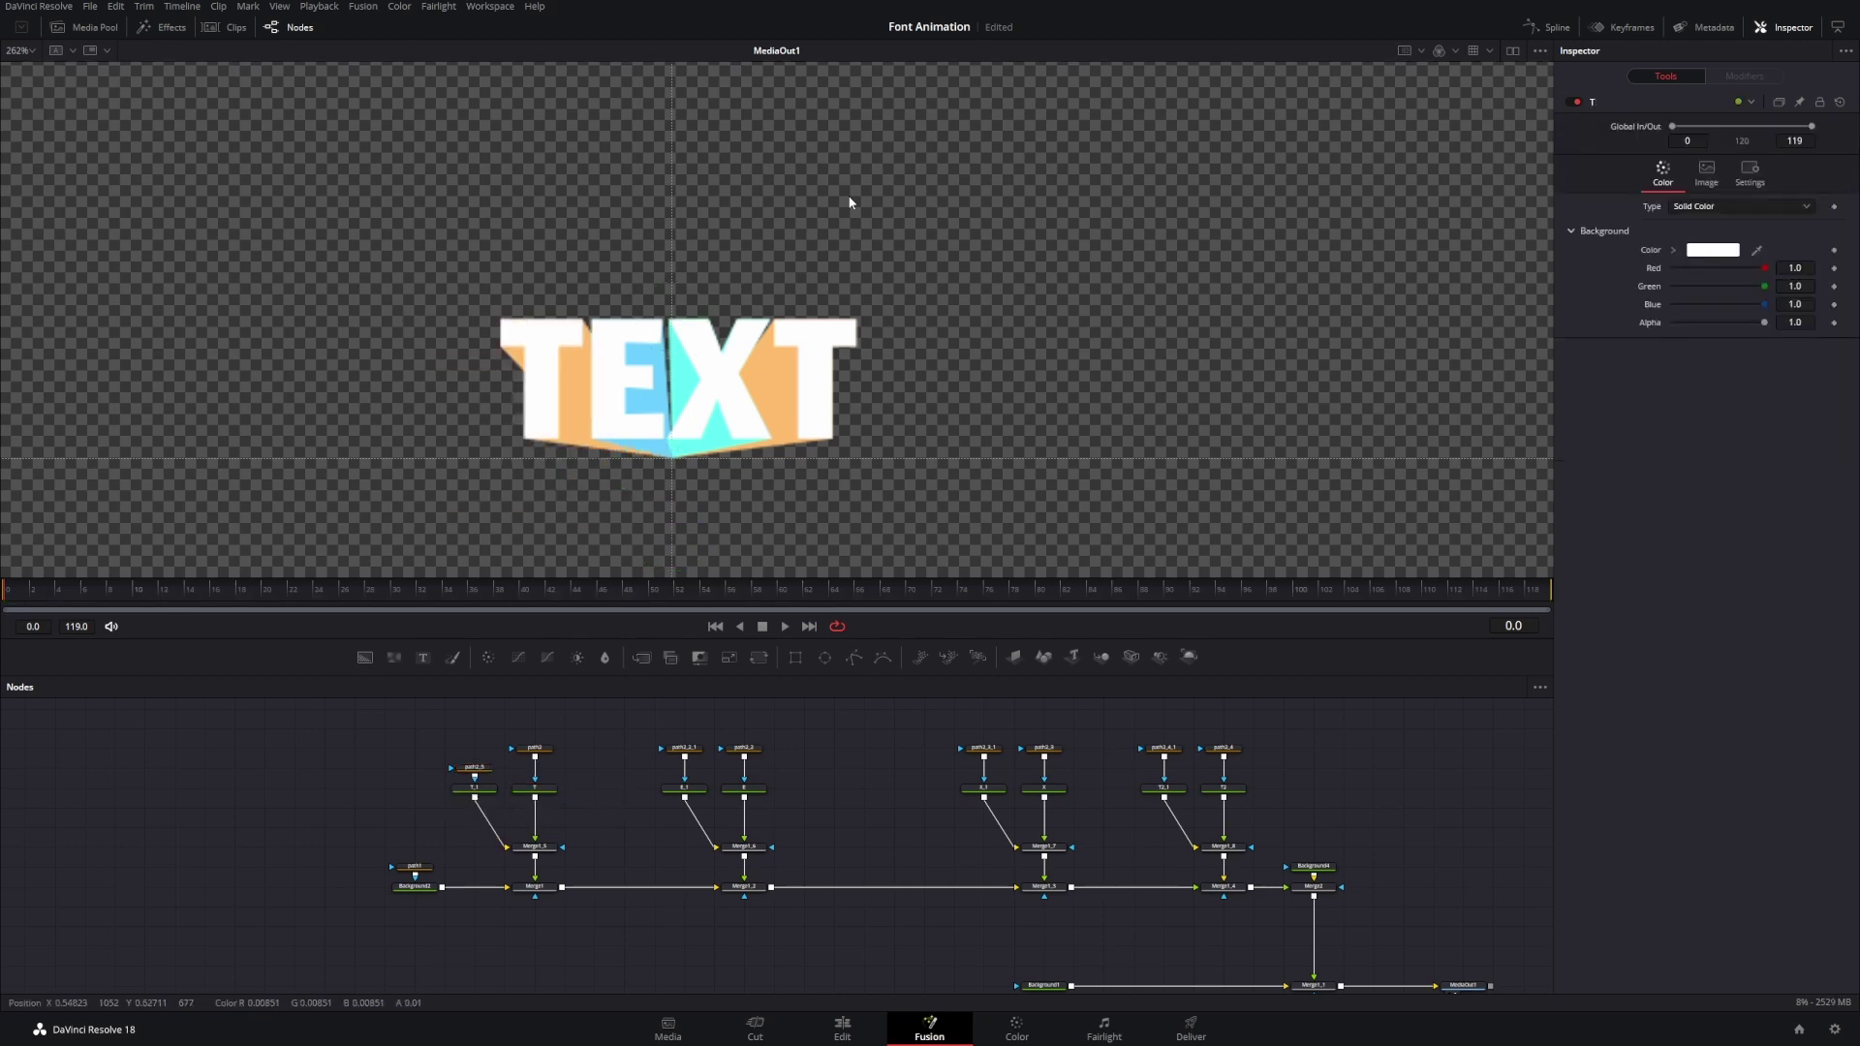
# - Select the first T's masks path2 and path2_5 together and pin both nodes' controls in the Inspector
pyautogui.click(538, 749)
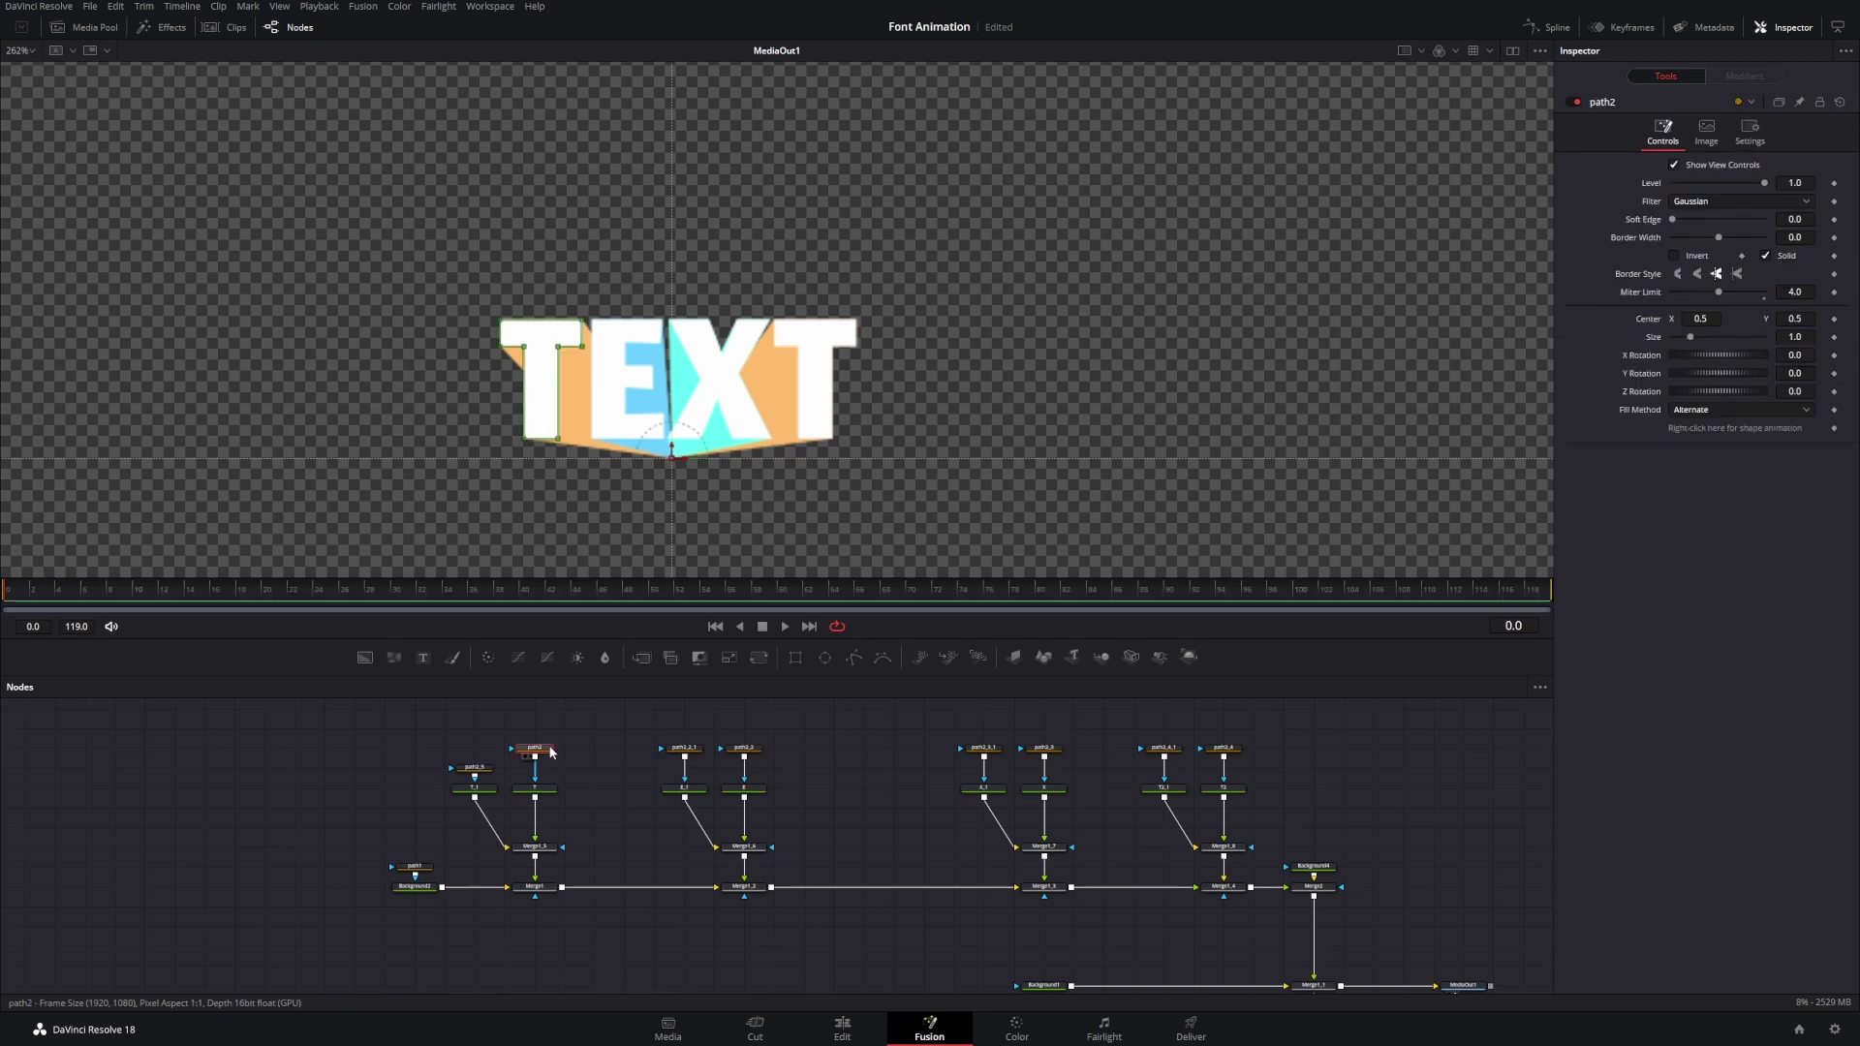
pyautogui.moveTo(548, 772); pyautogui.dragTo(547, 753)
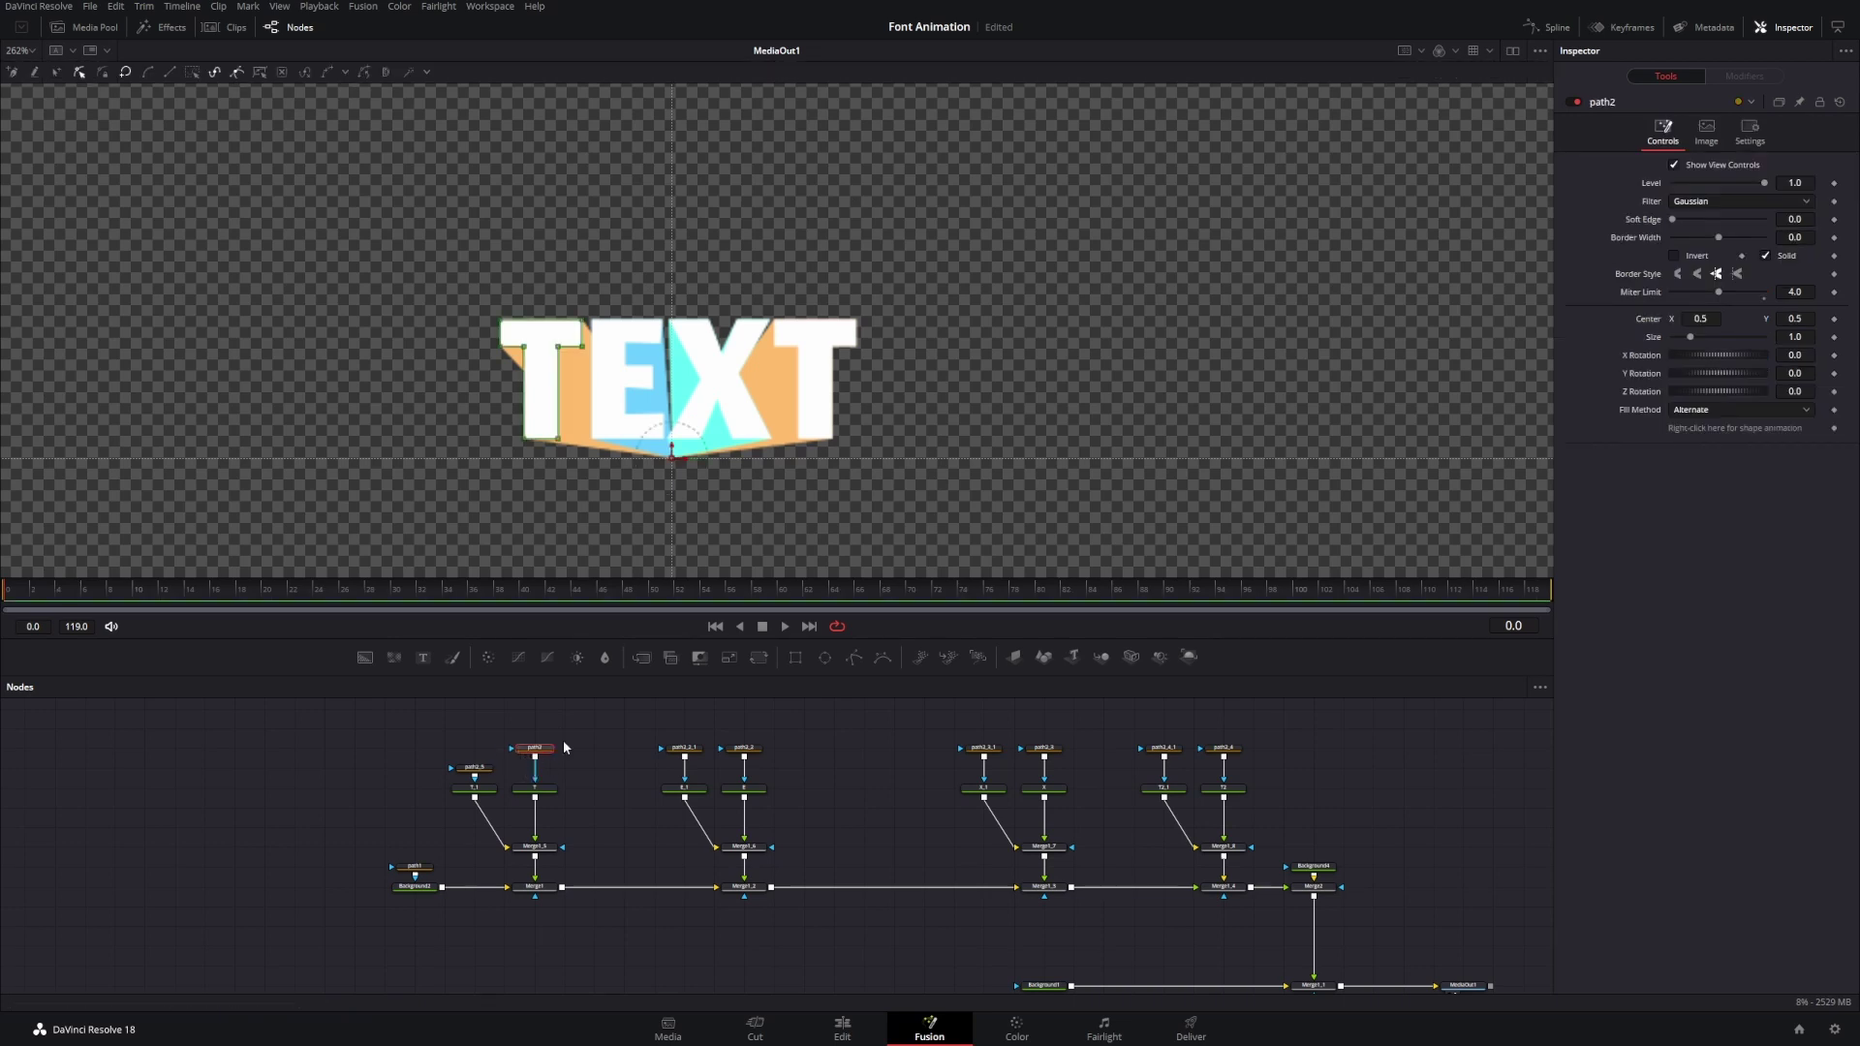
pyautogui.scroll(5, 482, 789)
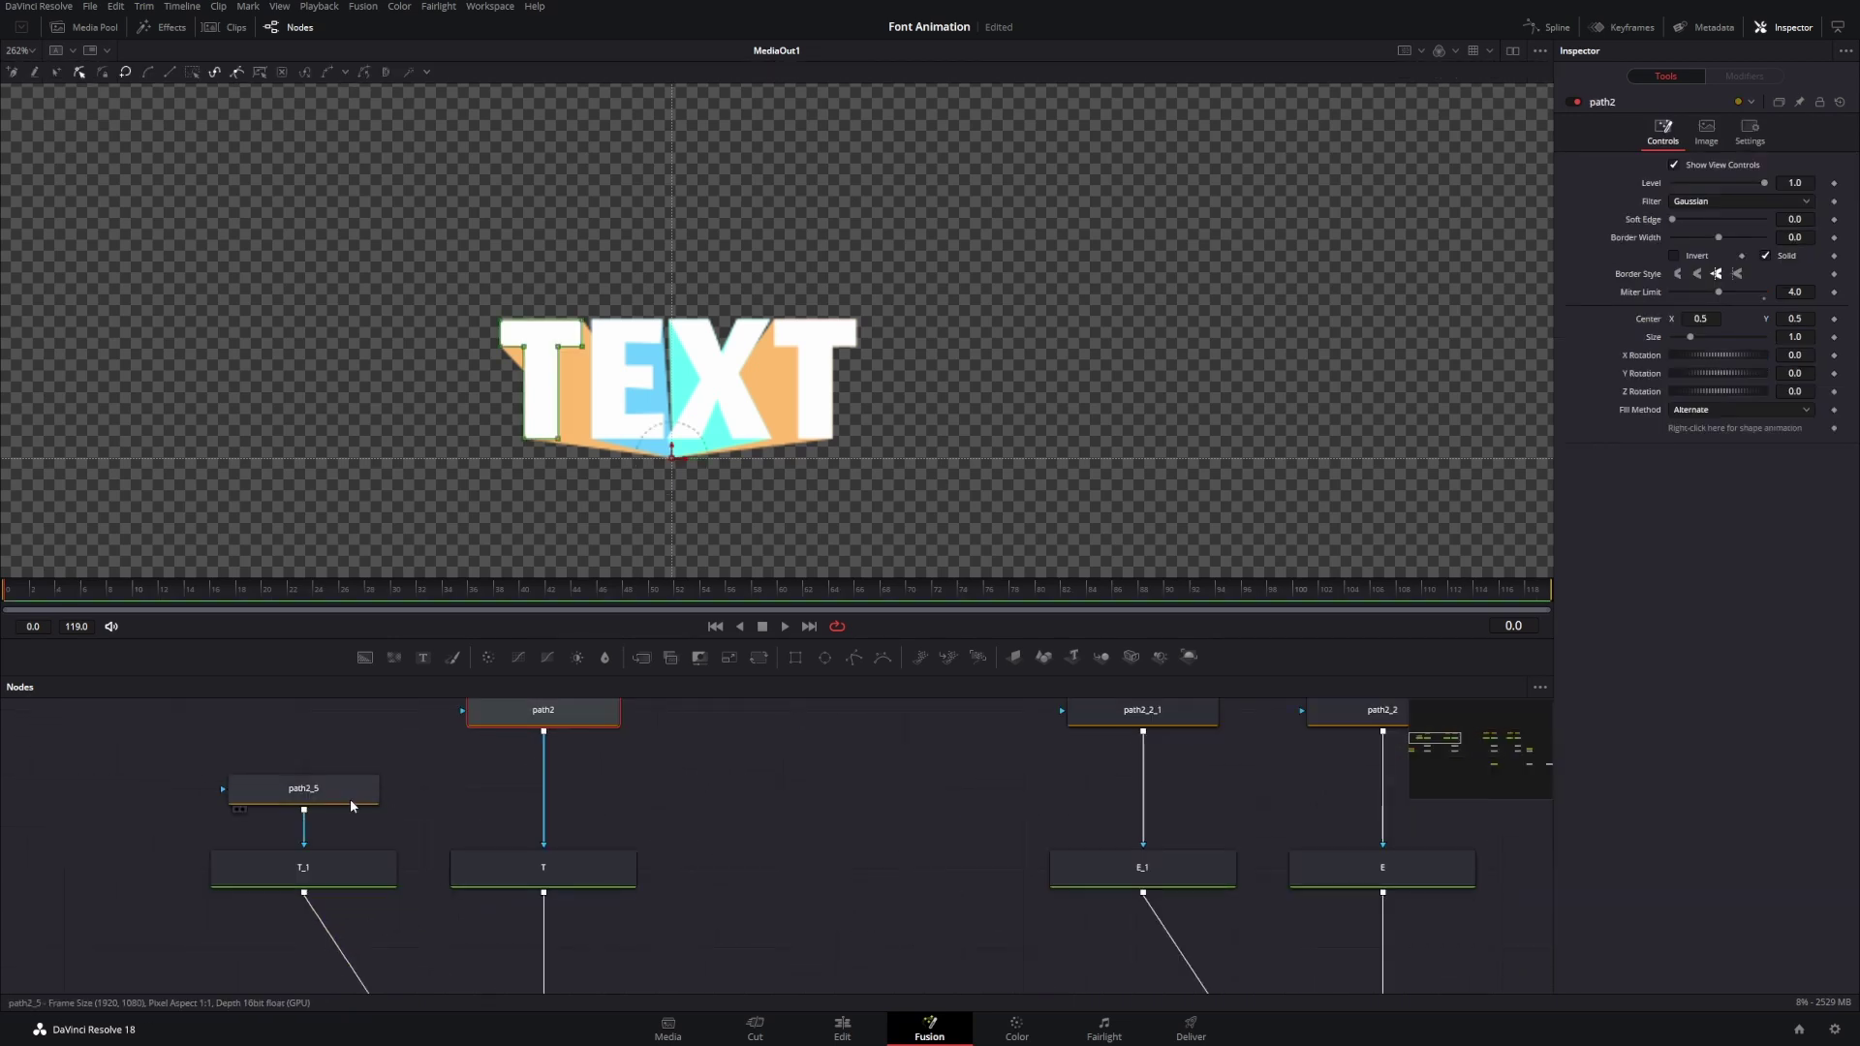
pyautogui.click(347, 794)
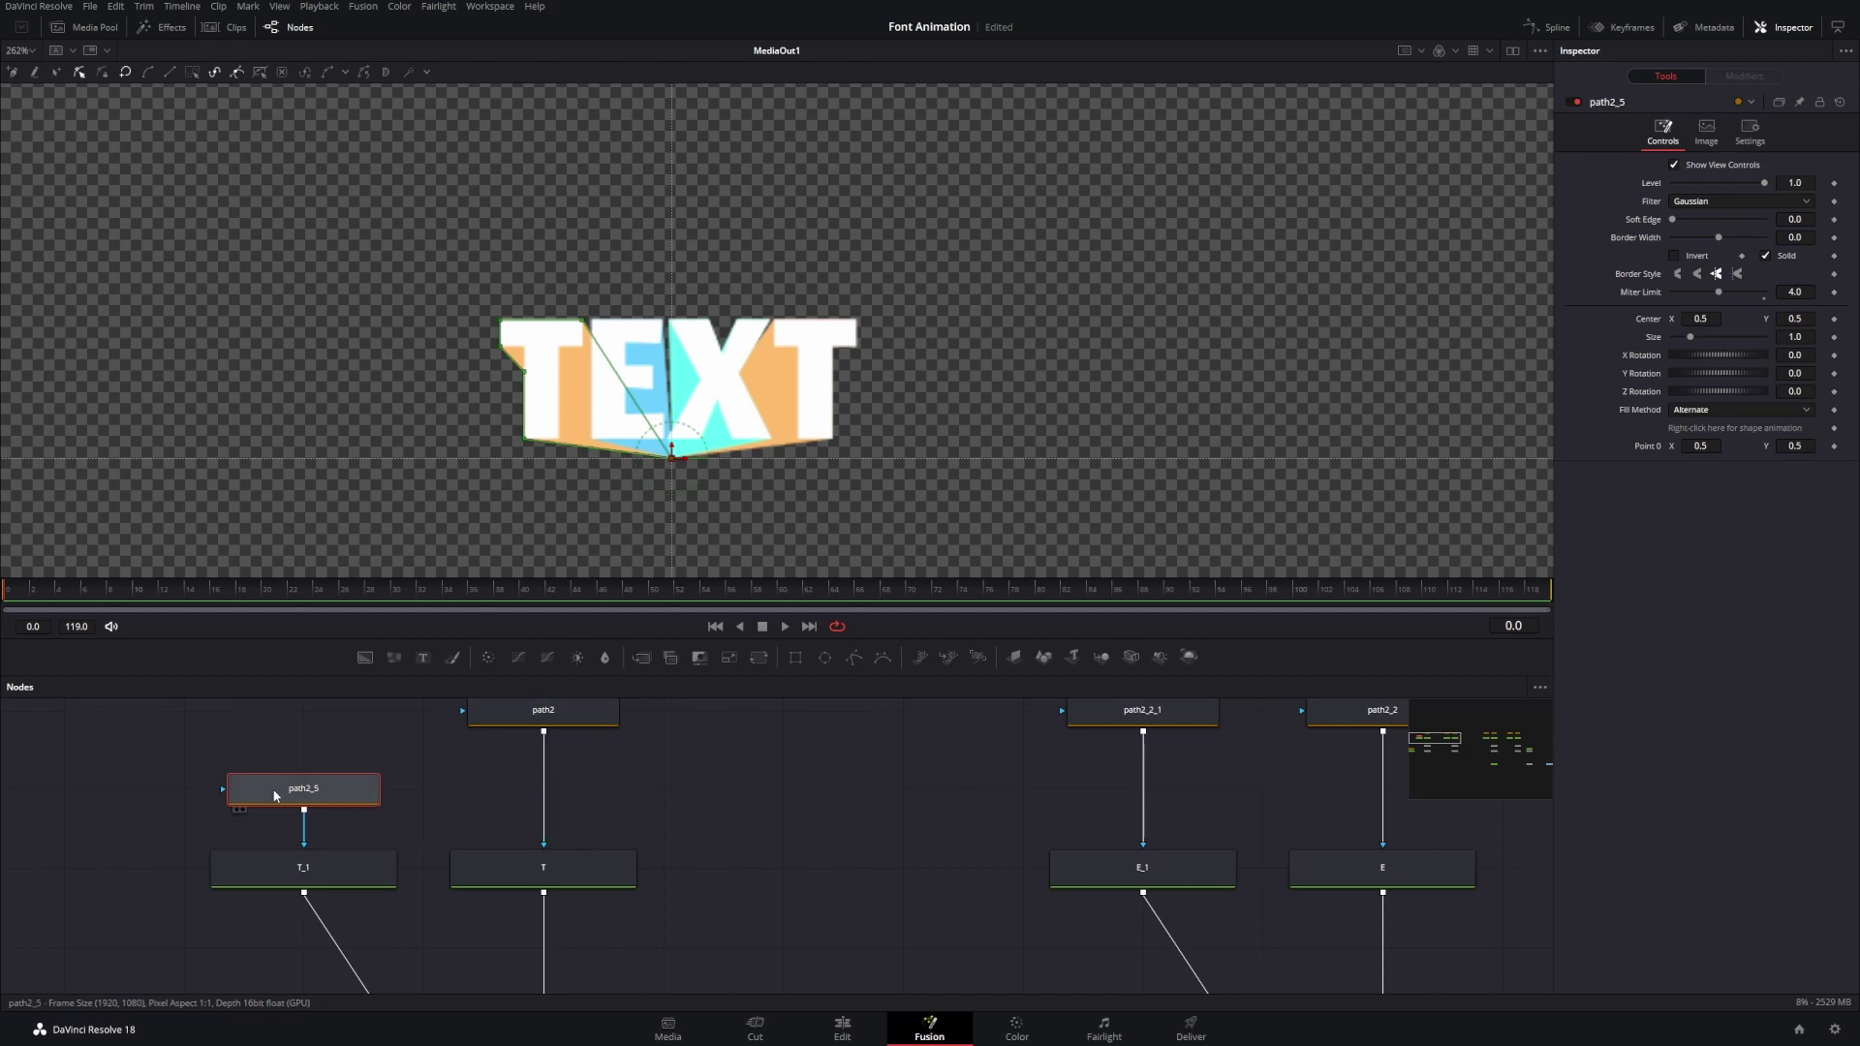
pyautogui.keyDown('ctrl'); pyautogui.click(547, 711); pyautogui.keyUp('ctrl')
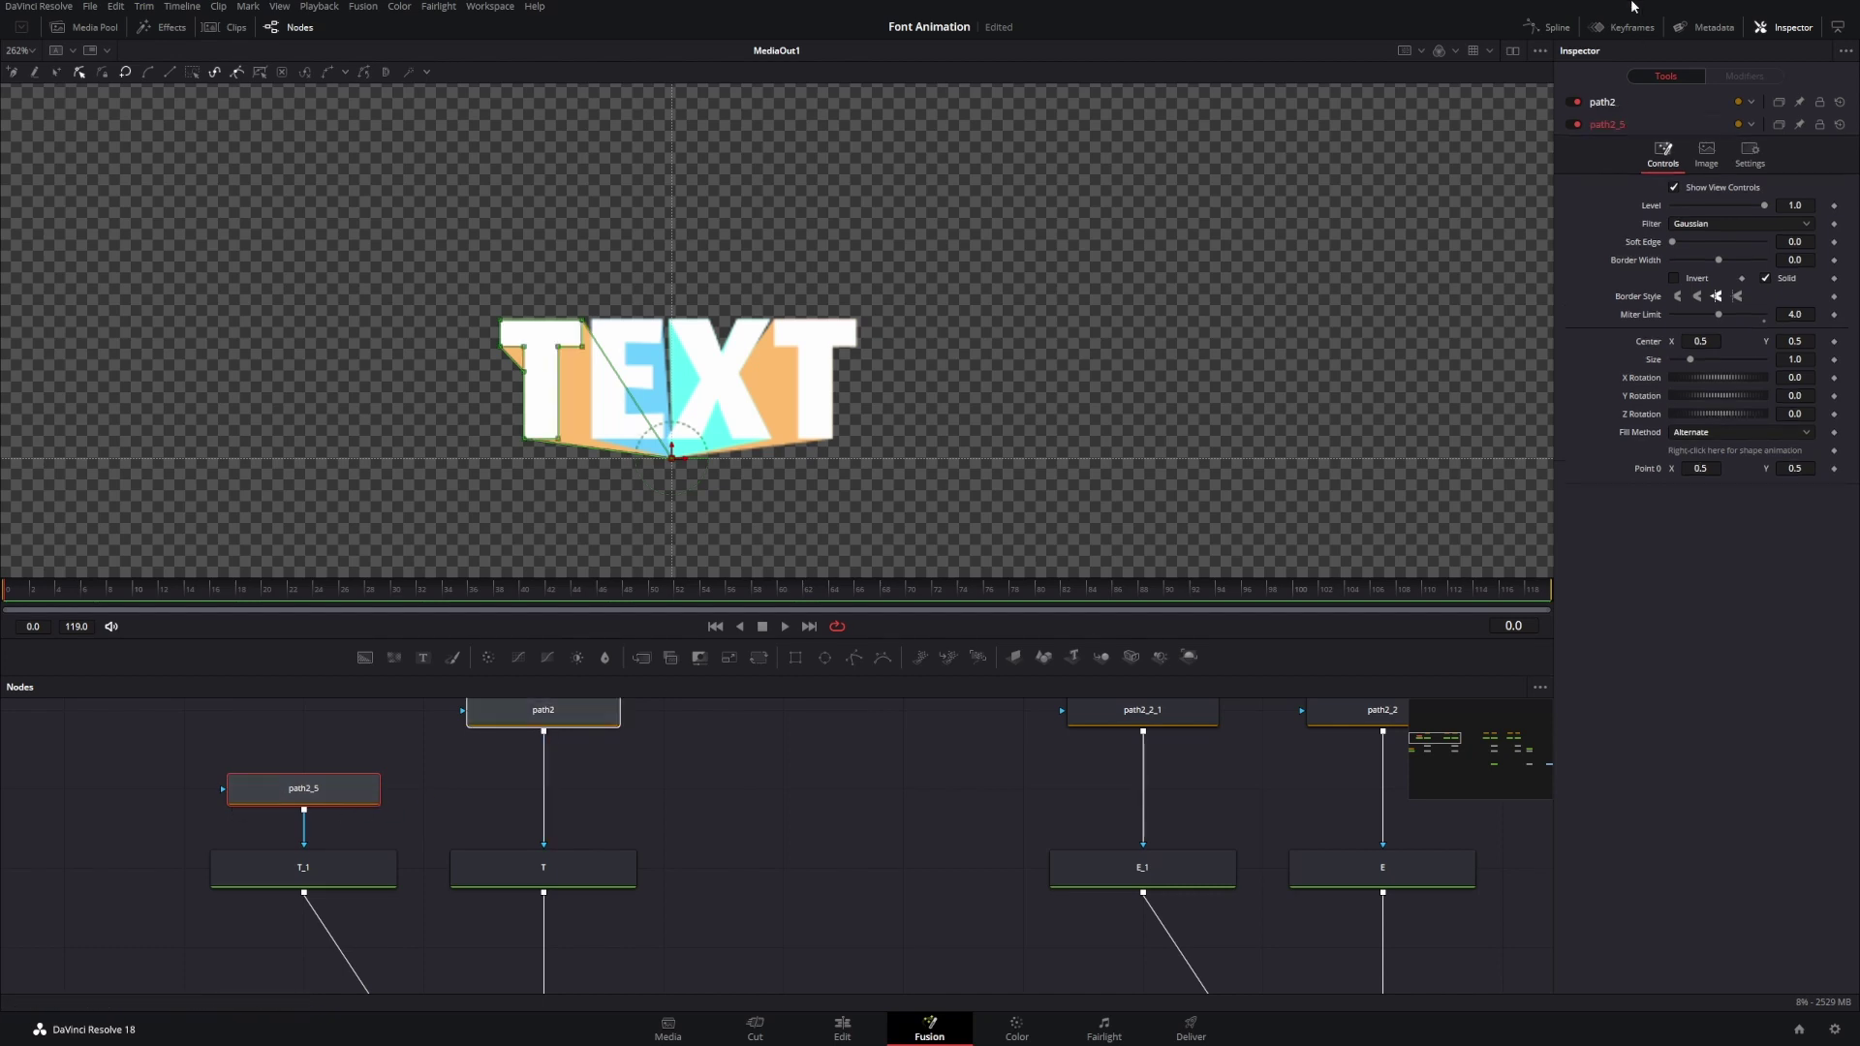
pyautogui.click(1799, 124)
pyautogui.click(1798, 101)
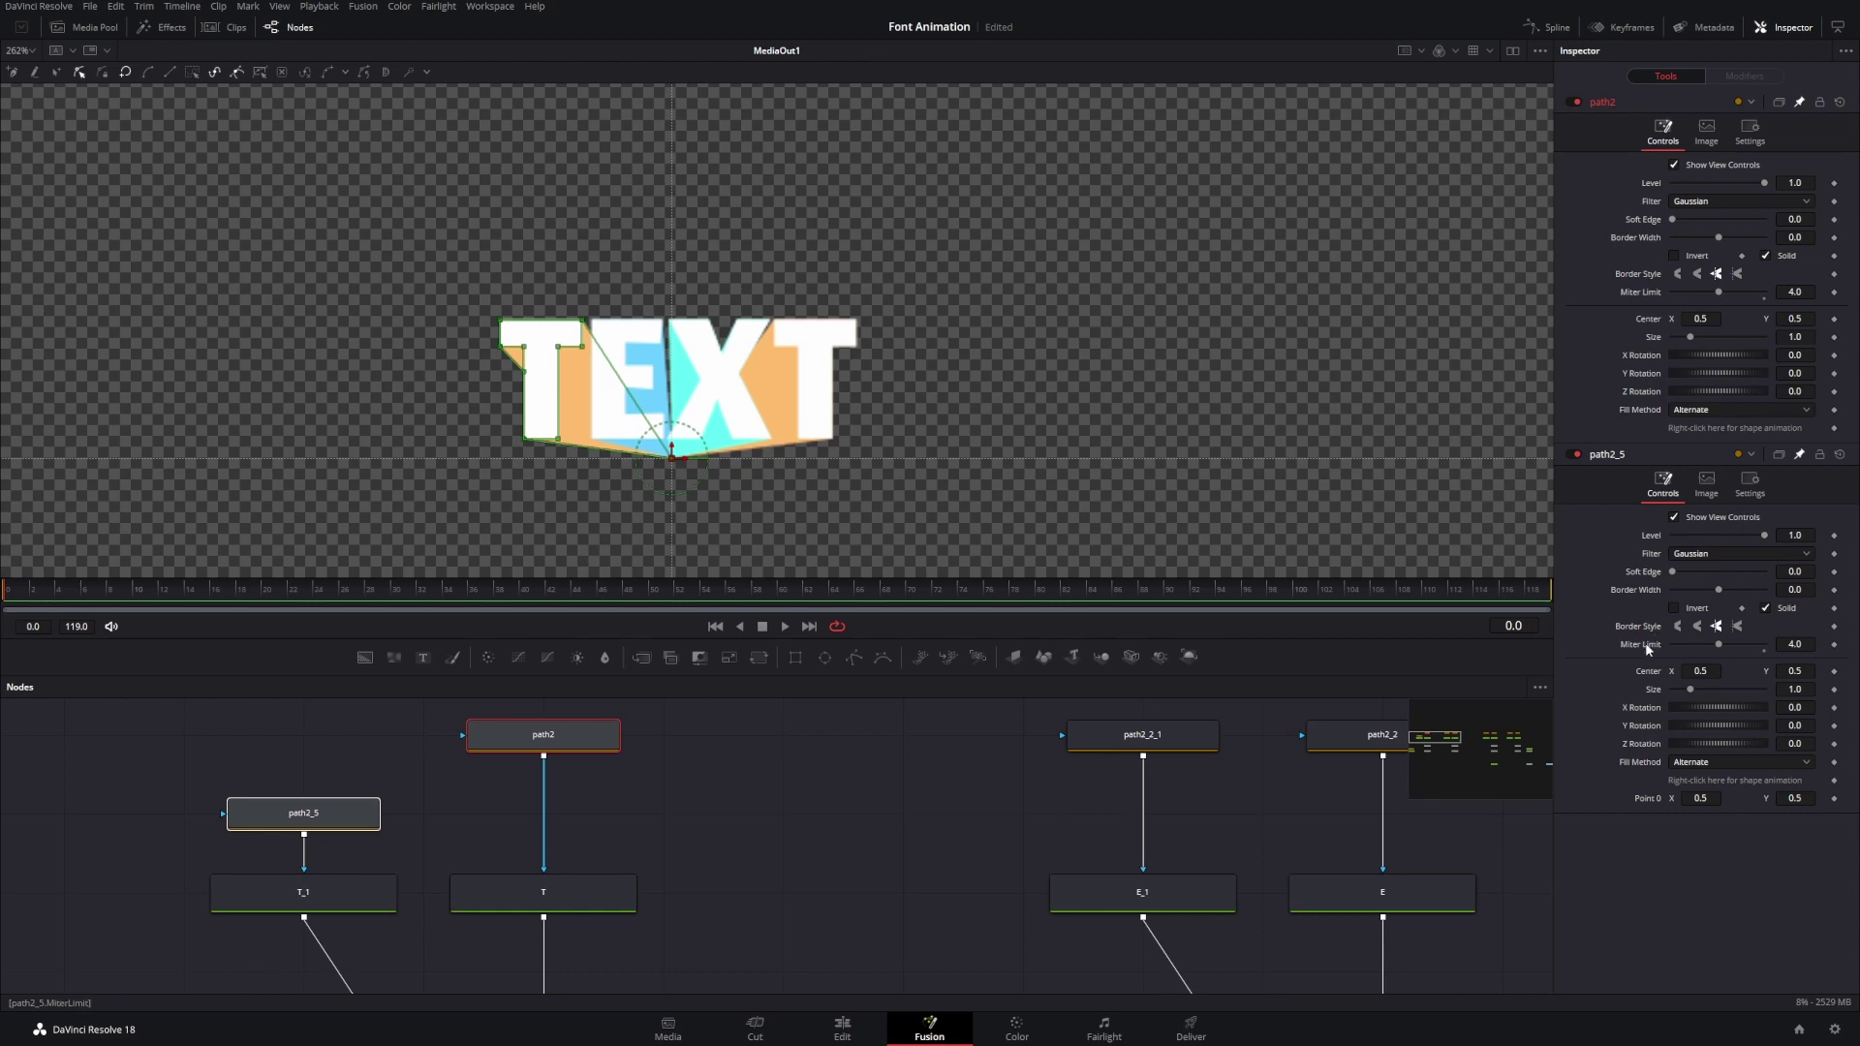
# - Link path2_5's Size to path2 with the expression path2.Size and test the link by changing path2's size
pyautogui.rightClick(1651, 687)
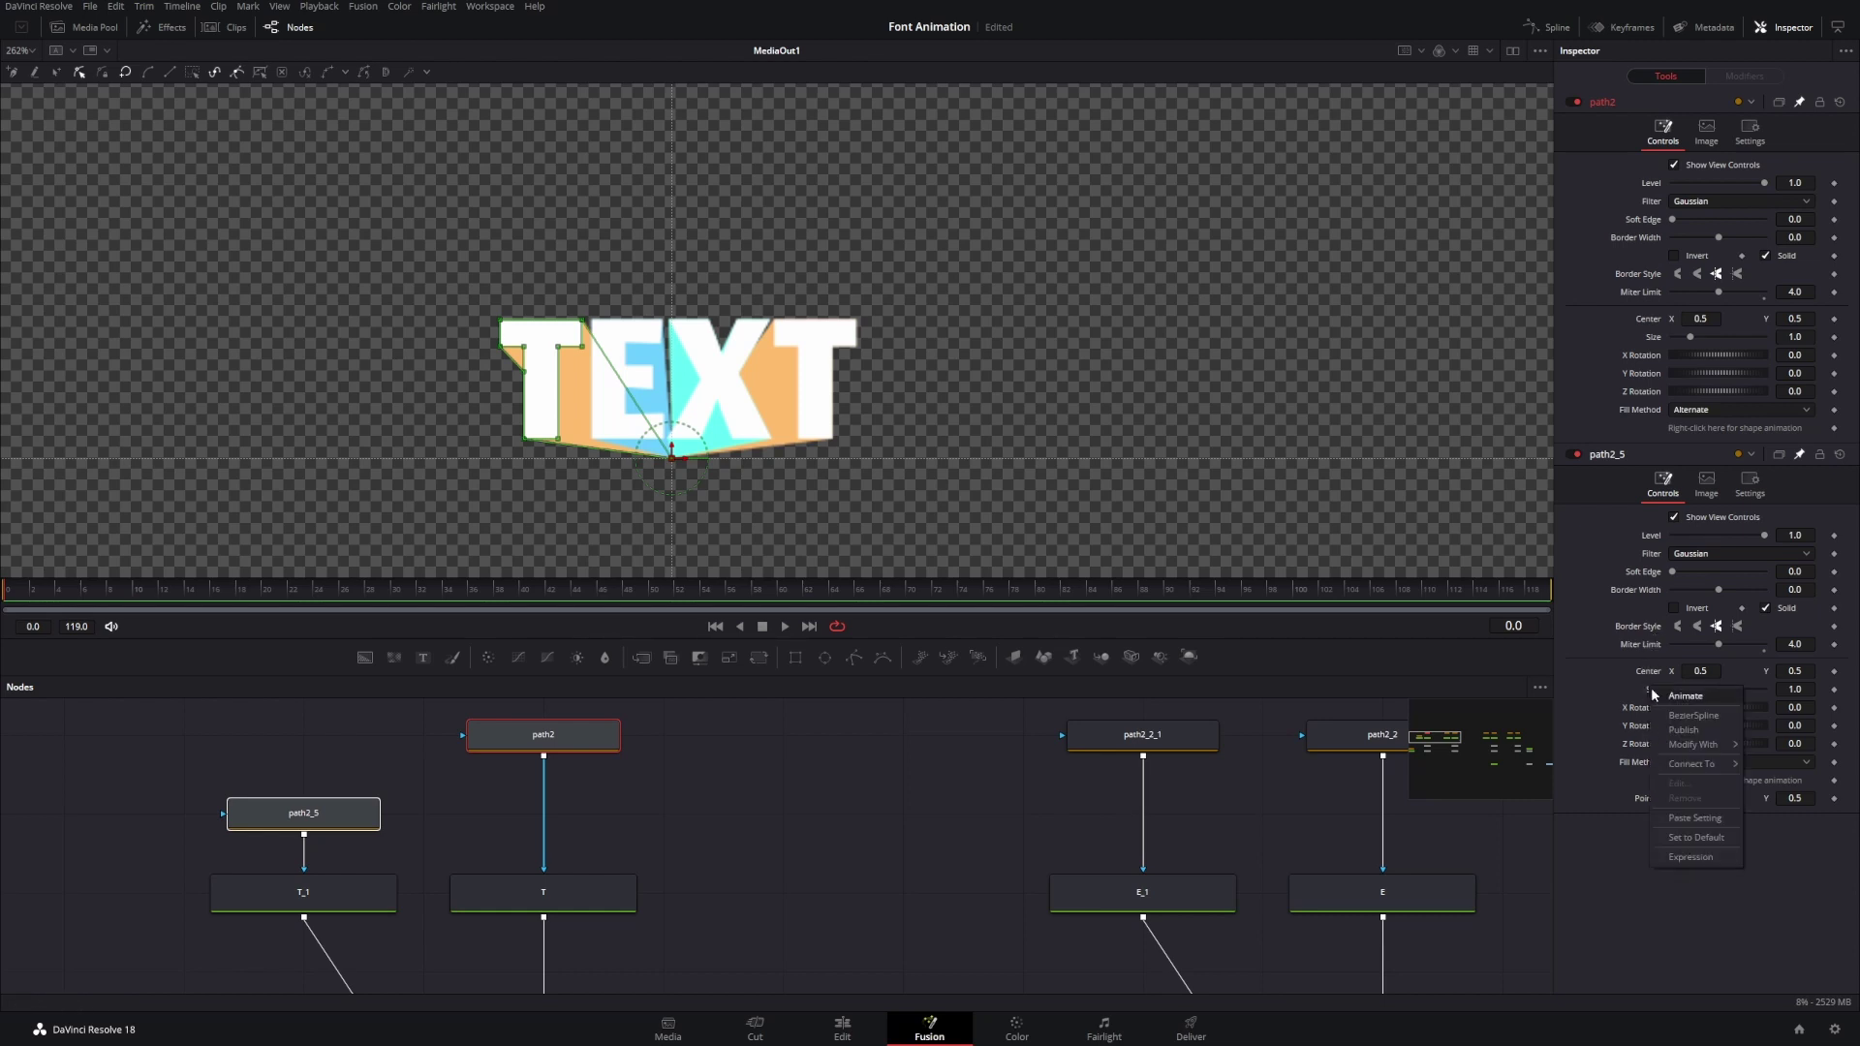
pyautogui.click(1695, 860)
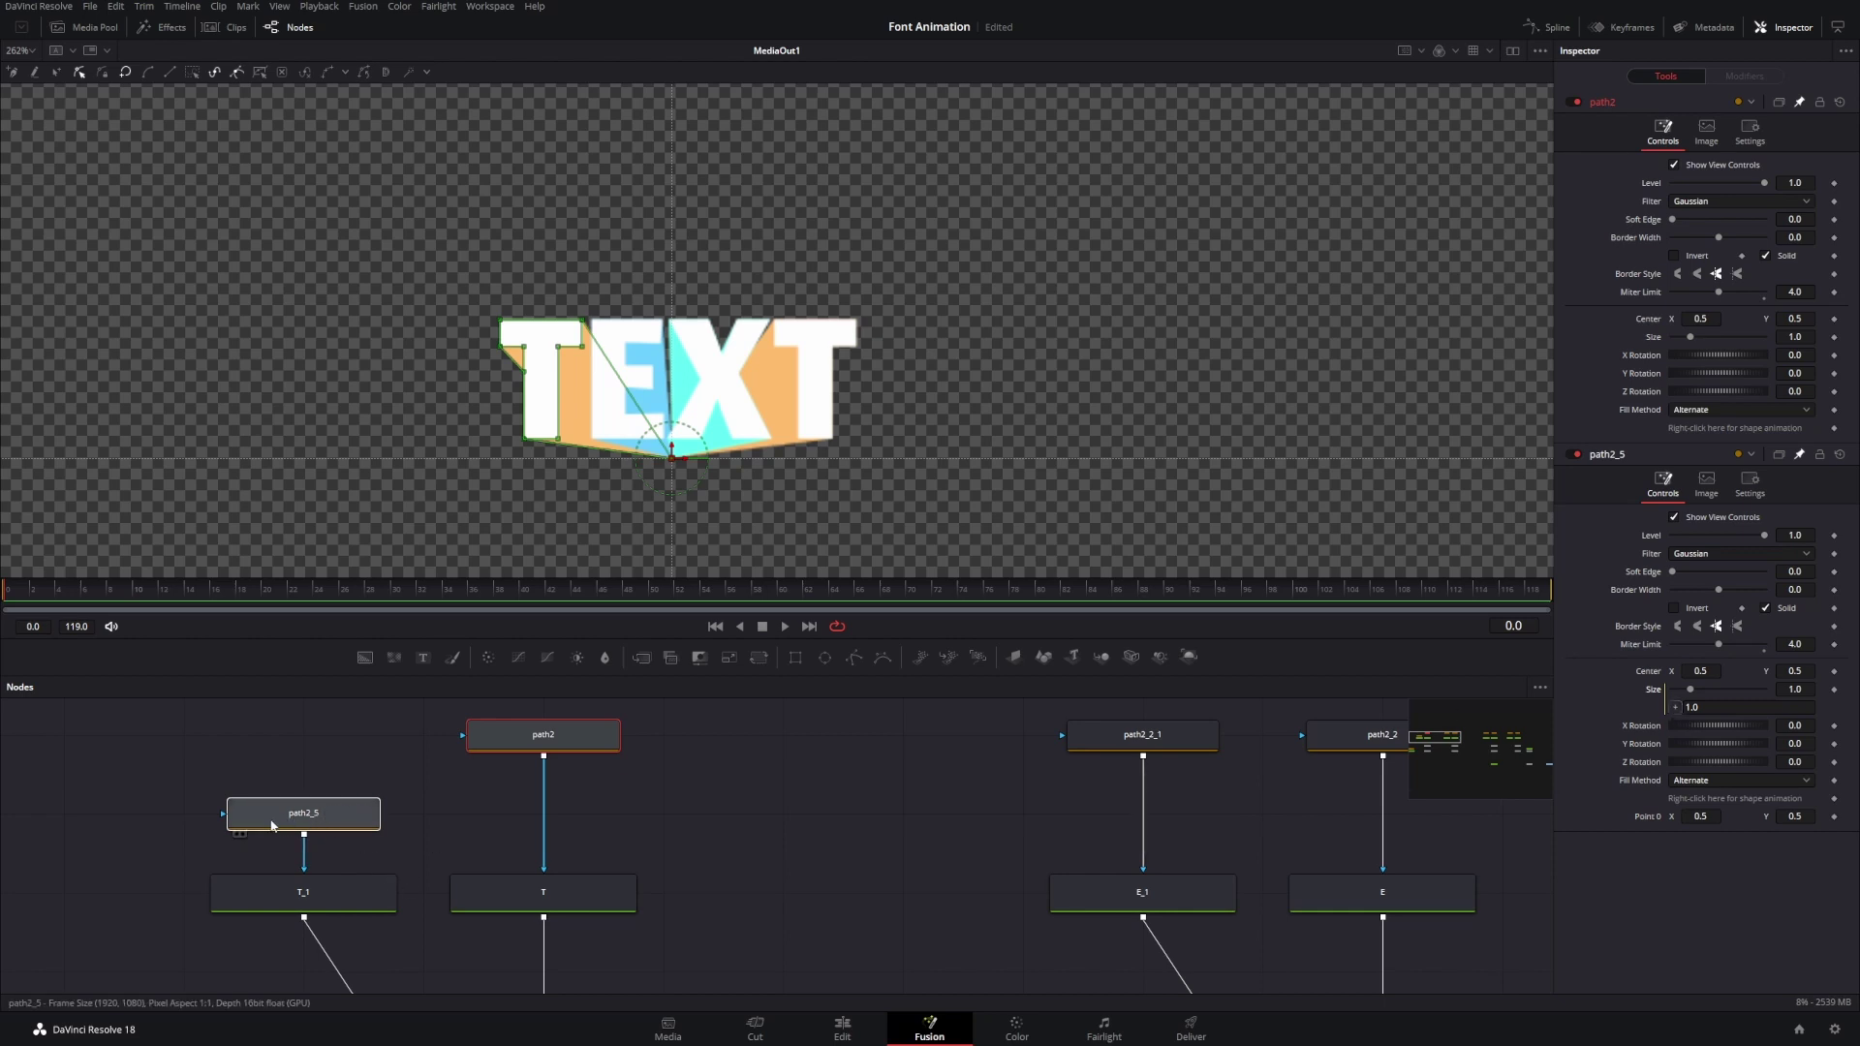
pyautogui.moveTo(1677, 707); pyautogui.dragTo(1653, 334)
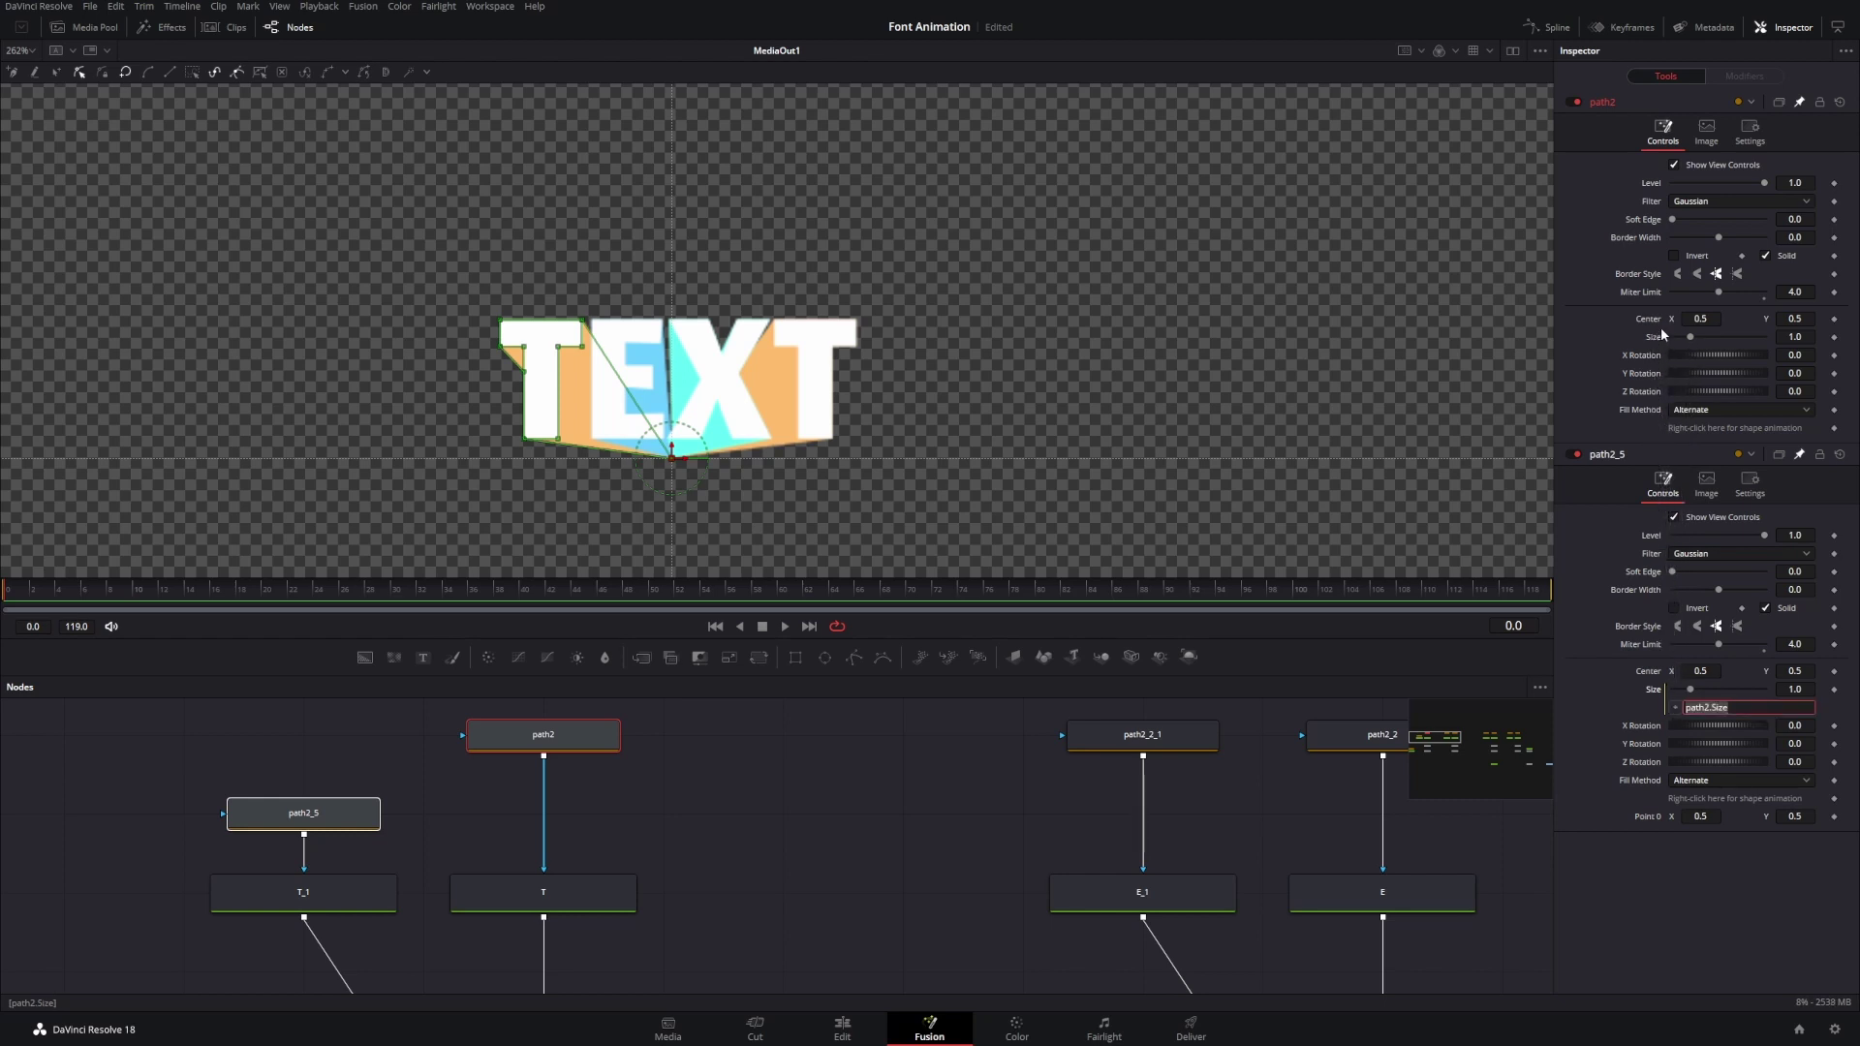
pyautogui.moveTo(1795, 336); pyautogui.dragTo(1855, 336)
pyautogui.hotkey('ctrl', 'z')
# - Unpin the first T's masks and link the Size controls of the E's masks, path2_2_1 and path2_2
pyautogui.scroll(-5, 843, 830)
pyautogui.moveTo(904, 824); pyautogui.dragTo(701, 830)
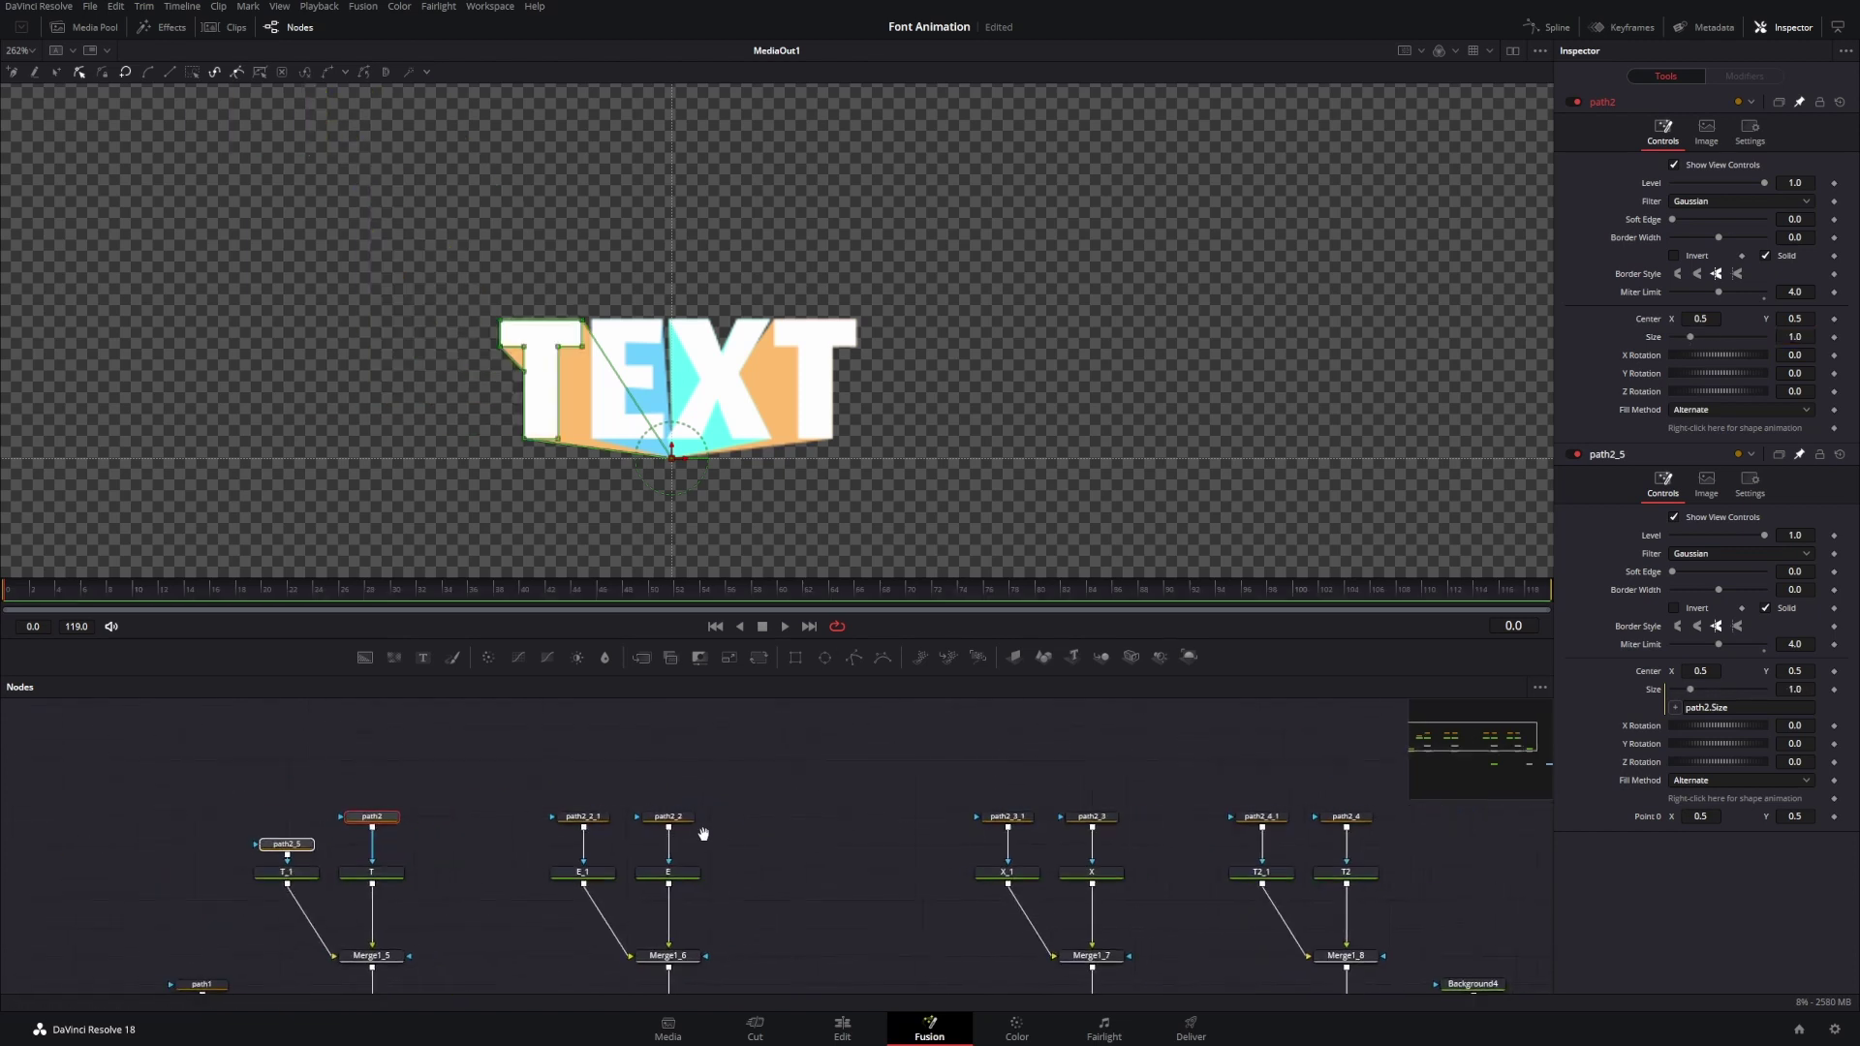
pyautogui.click(749, 829)
pyautogui.moveTo(899, 845); pyautogui.dragTo(795, 846)
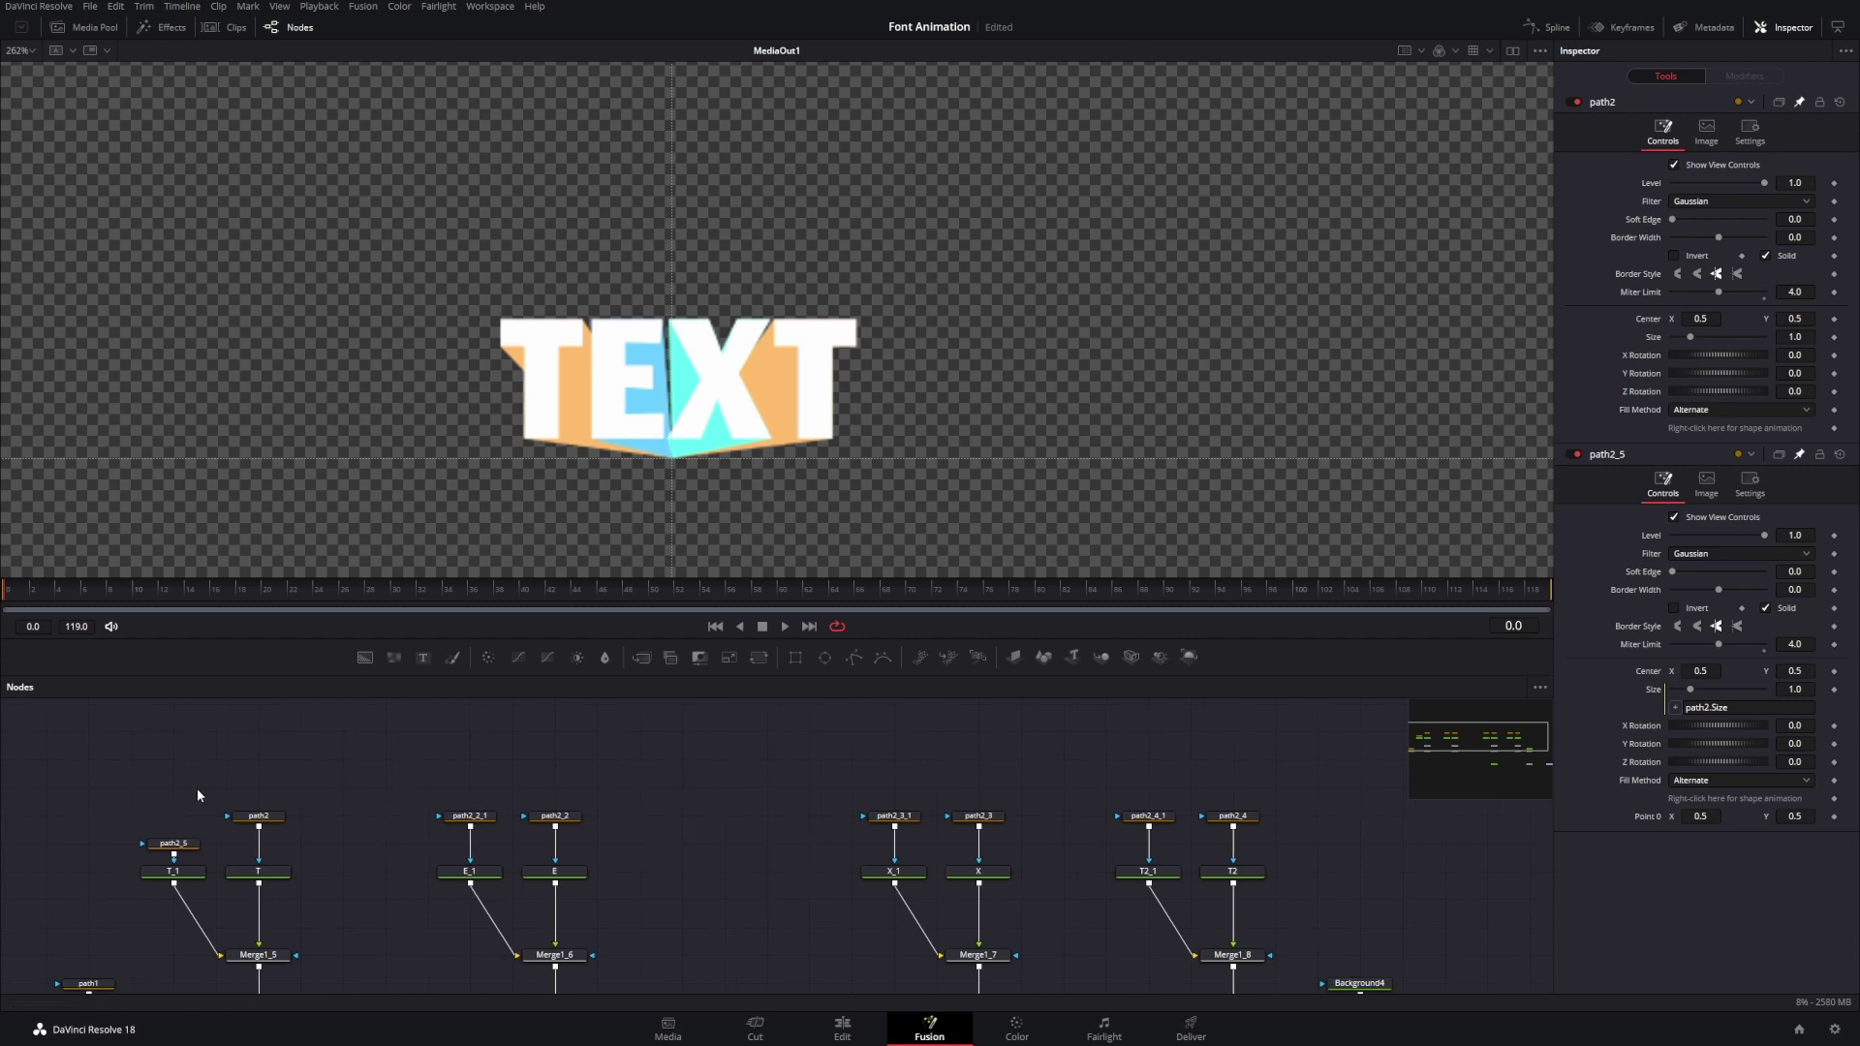
pyautogui.click(469, 816)
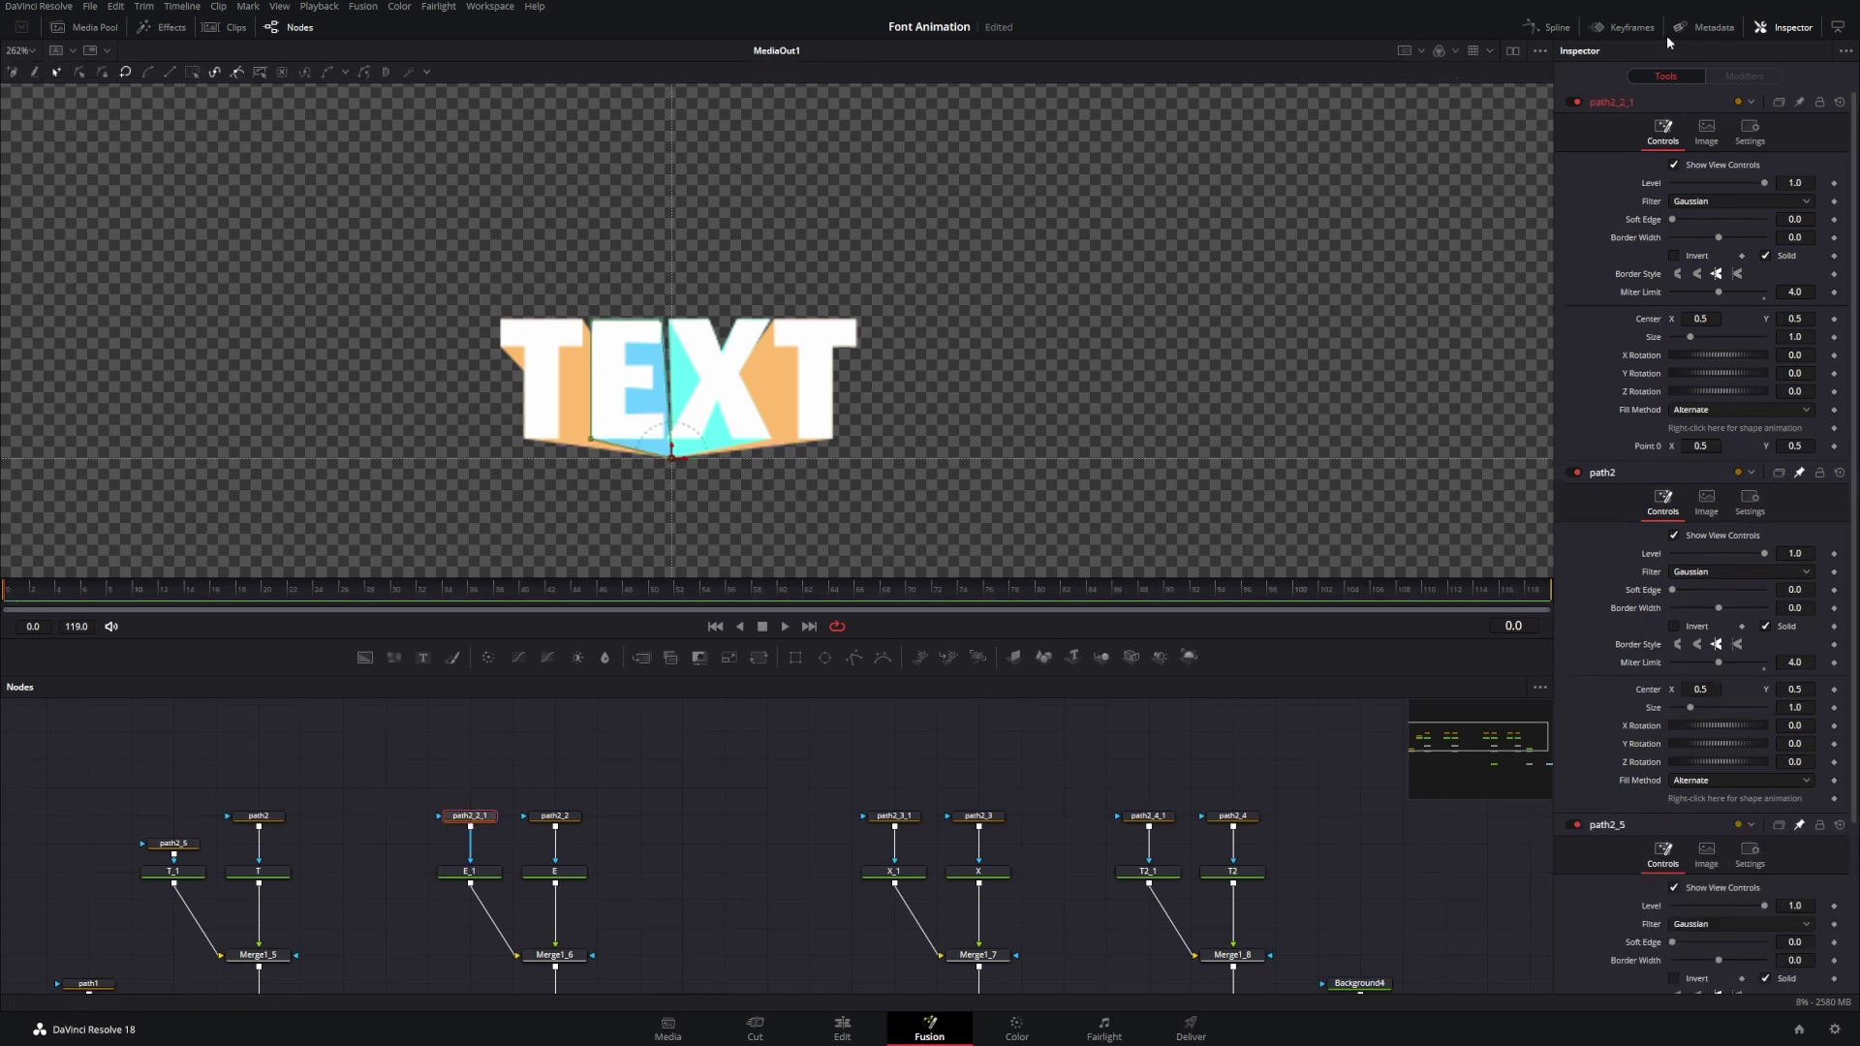
pyautogui.click(877, 781)
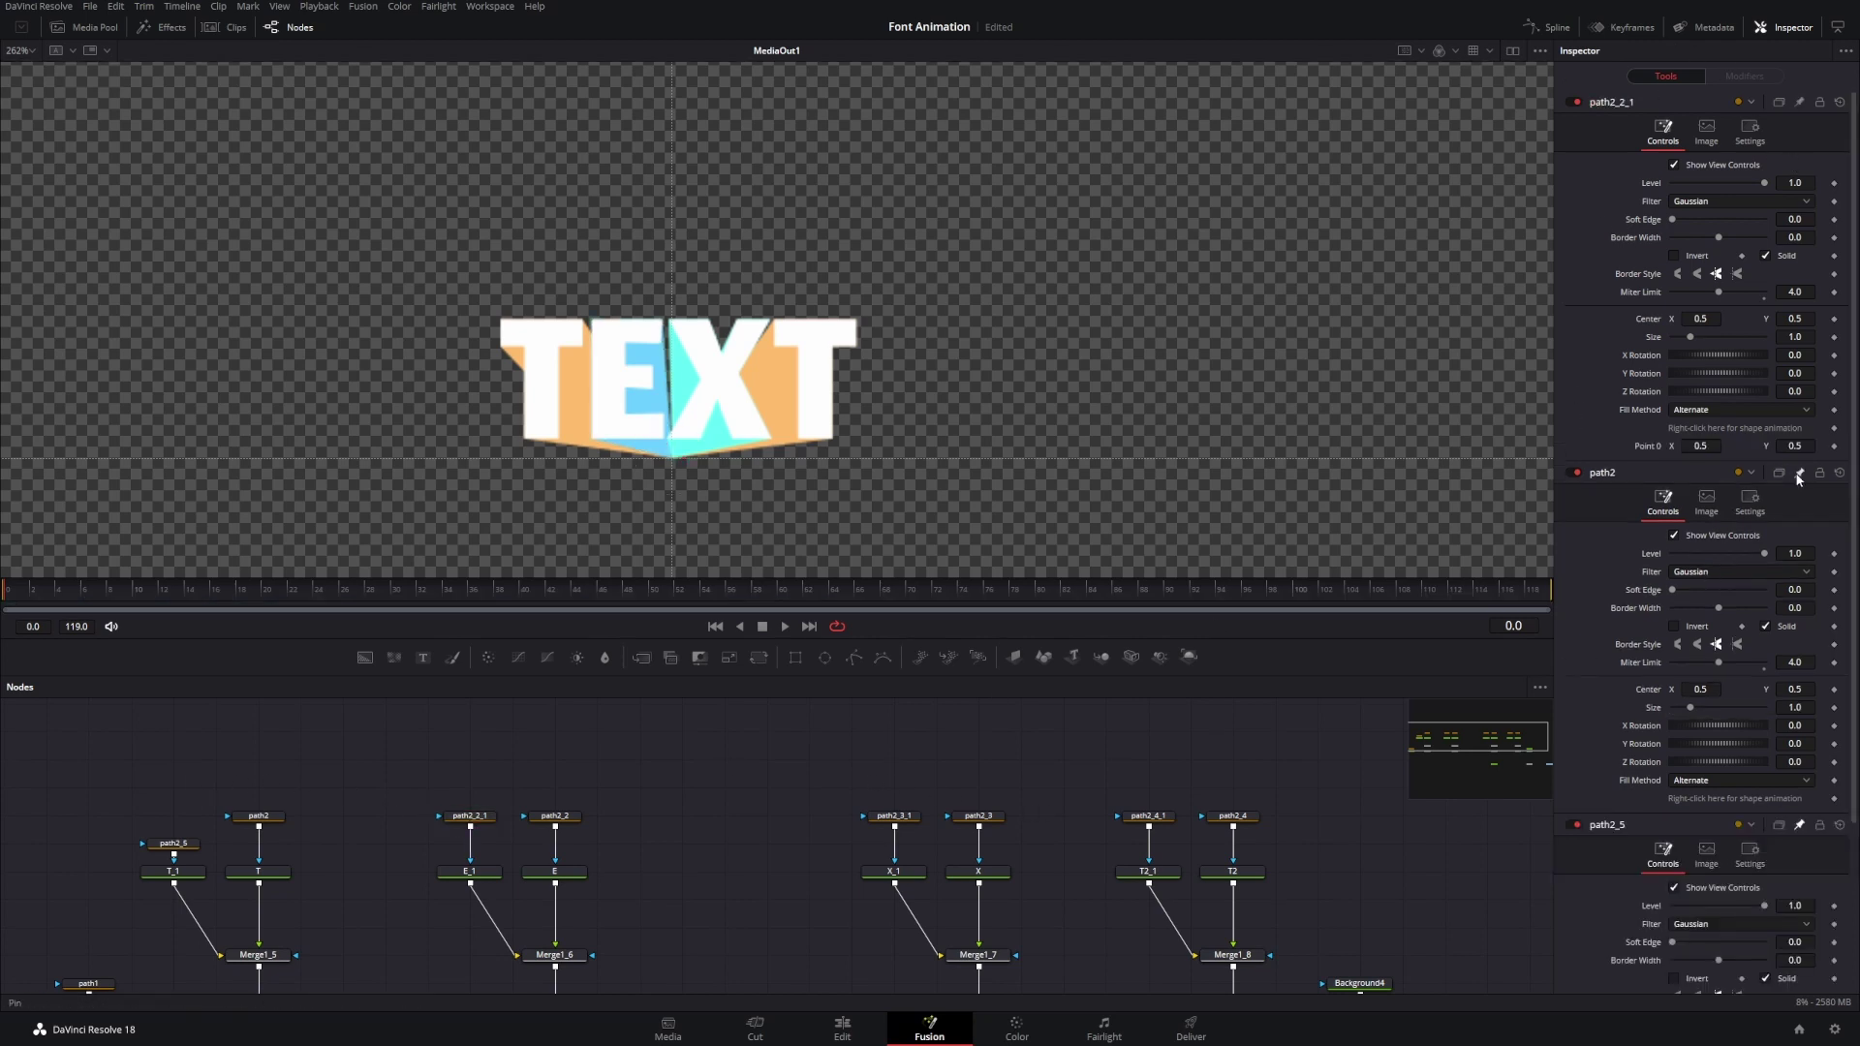
pyautogui.click(470, 815)
pyautogui.keyDown('ctrl'); pyautogui.click(555, 816); pyautogui.keyUp('ctrl')
pyautogui.click(614, 810)
pyautogui.moveTo(1674, 356)
pyautogui.mouseDown()
pyautogui.moveTo(1653, 726)
pyautogui.moveTo(1653, 341)
pyautogui.mouseUp()
# - Link the Size controls of the X's masks, path2_3_1 and path2_3, in the same way
pyautogui.click(894, 816)
pyautogui.keyDown('ctrl'); pyautogui.click(978, 816); pyautogui.keyUp('ctrl')
pyautogui.click(1635, 101)
# - Keyframe path2's Size at 1.0 on frame 0 and at 1.375 on frame 18
pyautogui.click(467, 726)
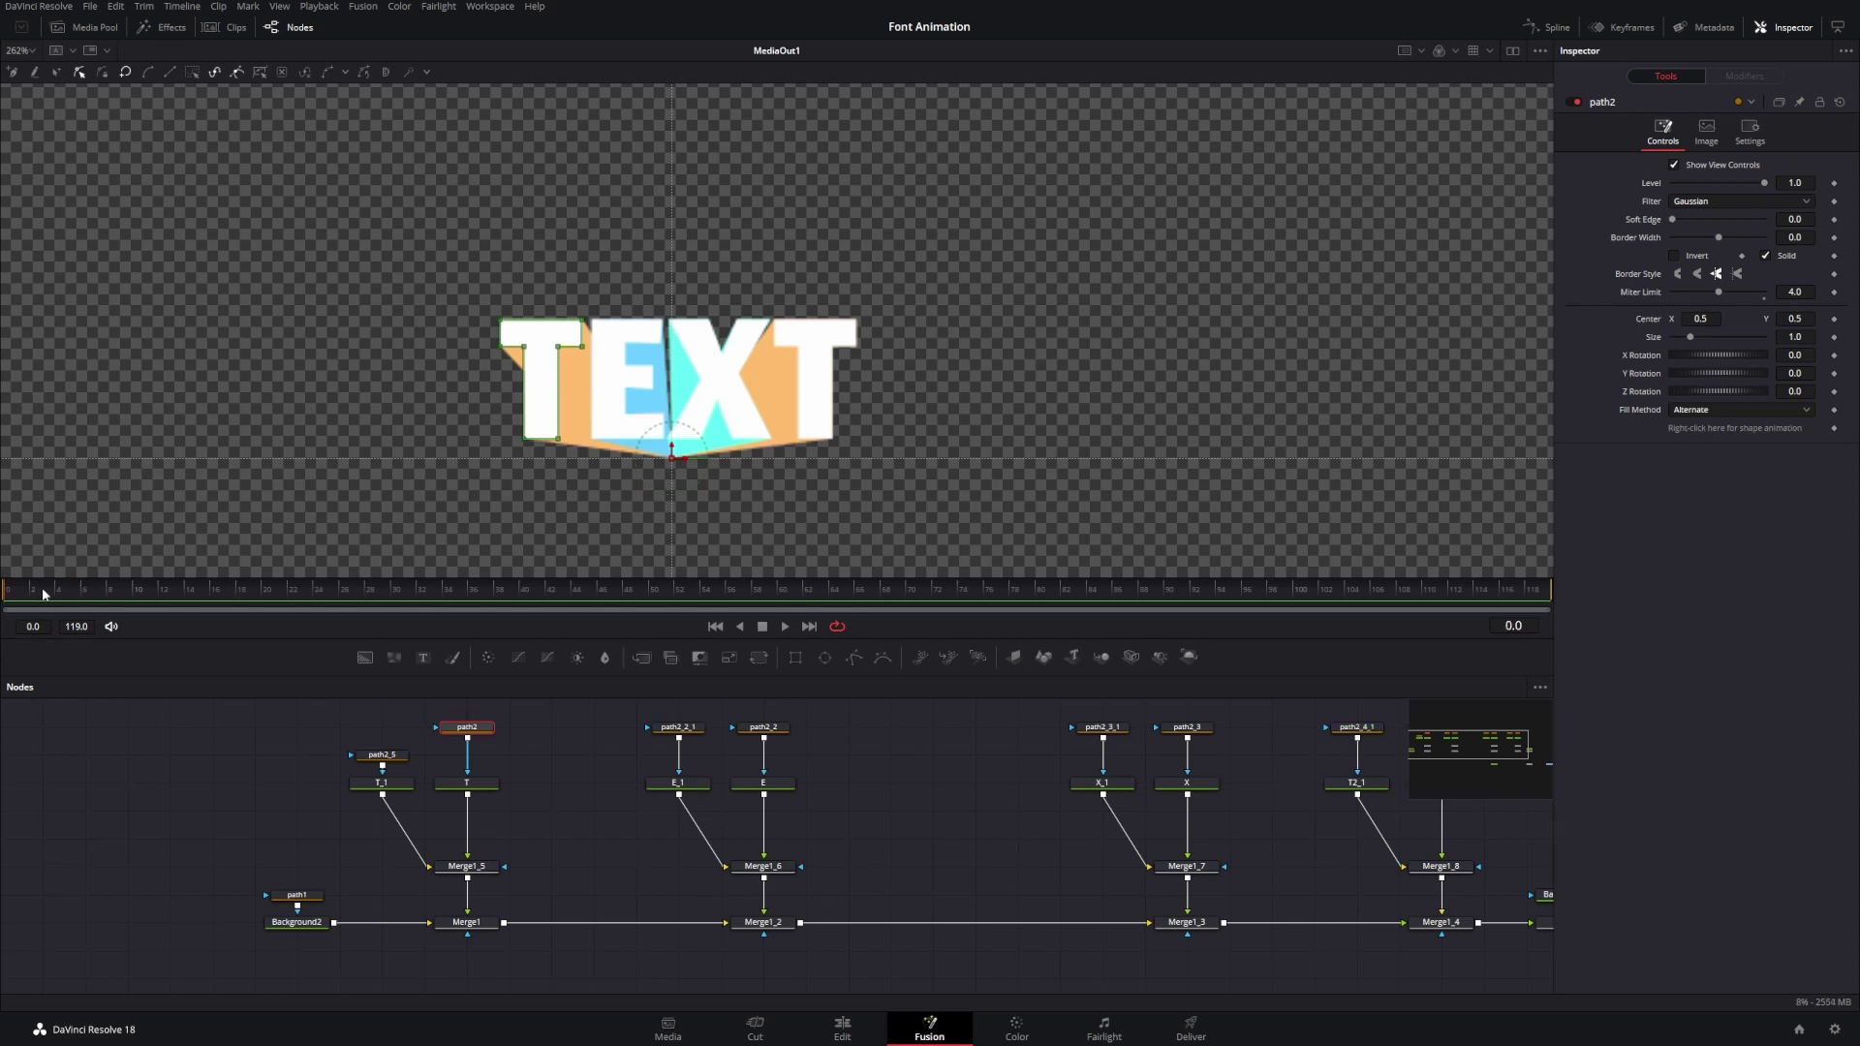
pyautogui.click(1833, 336)
pyautogui.click(211, 593)
pyautogui.moveTo(1794, 336); pyautogui.dragTo(1828, 336)
# - Keyframe path2's Size at 0.95 on frame 32 and at 1.0 on frame 44
pyautogui.click(297, 599)
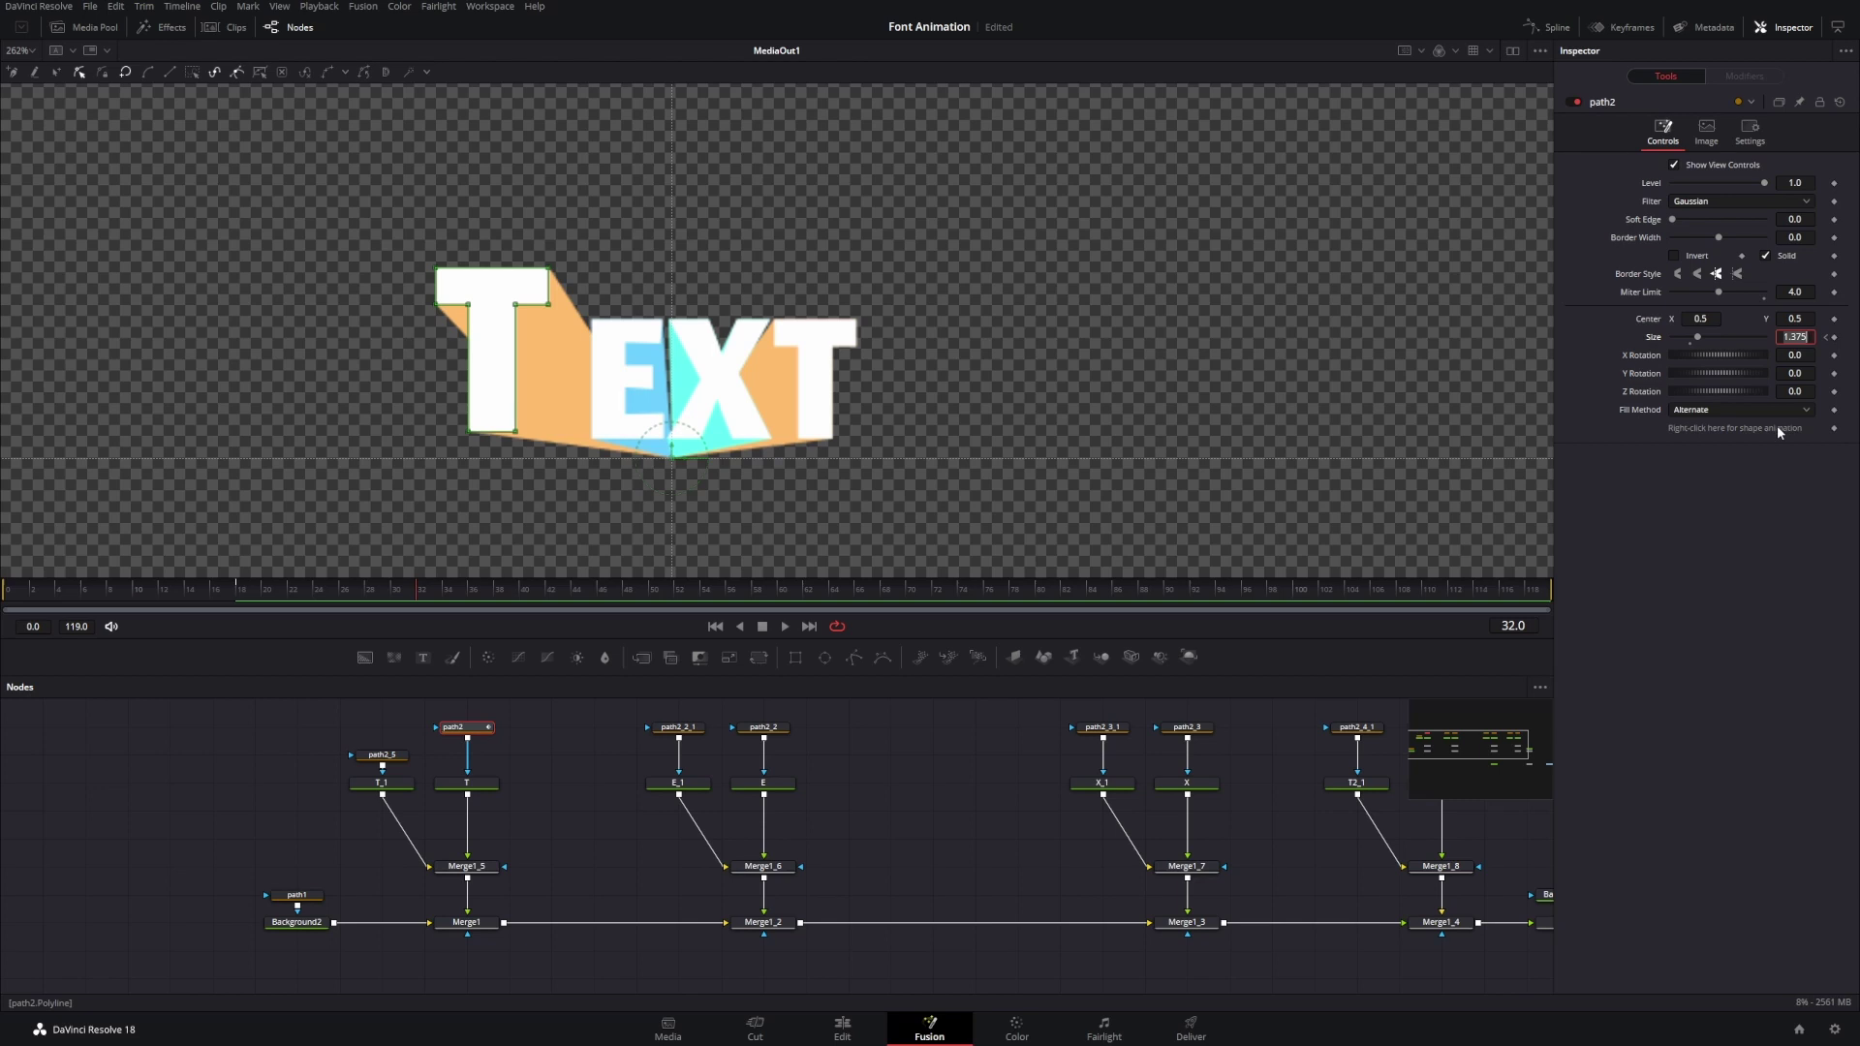
pyautogui.write('0.95')
pyautogui.press('Tab')
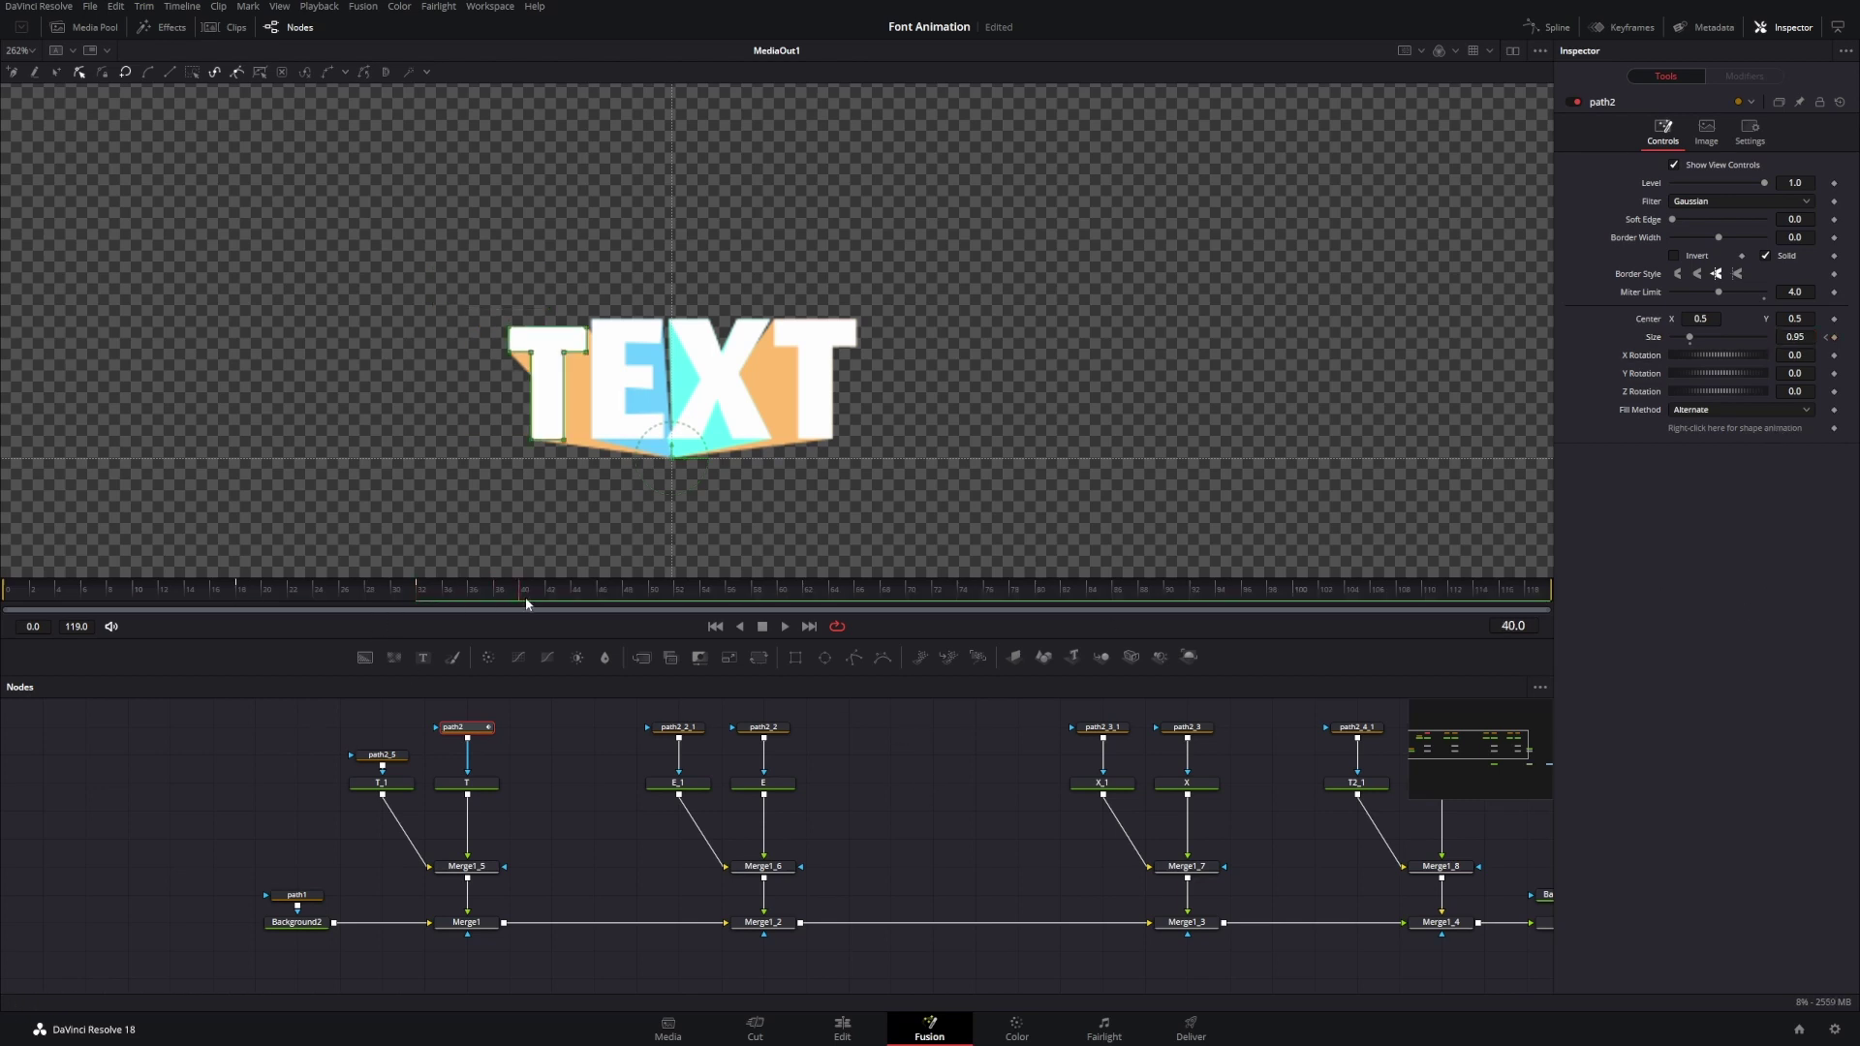
pyautogui.moveTo(552, 600); pyautogui.dragTo(579, 602)
pyautogui.click(1794, 336)
pyautogui.write('1')
pyautogui.press('Return')
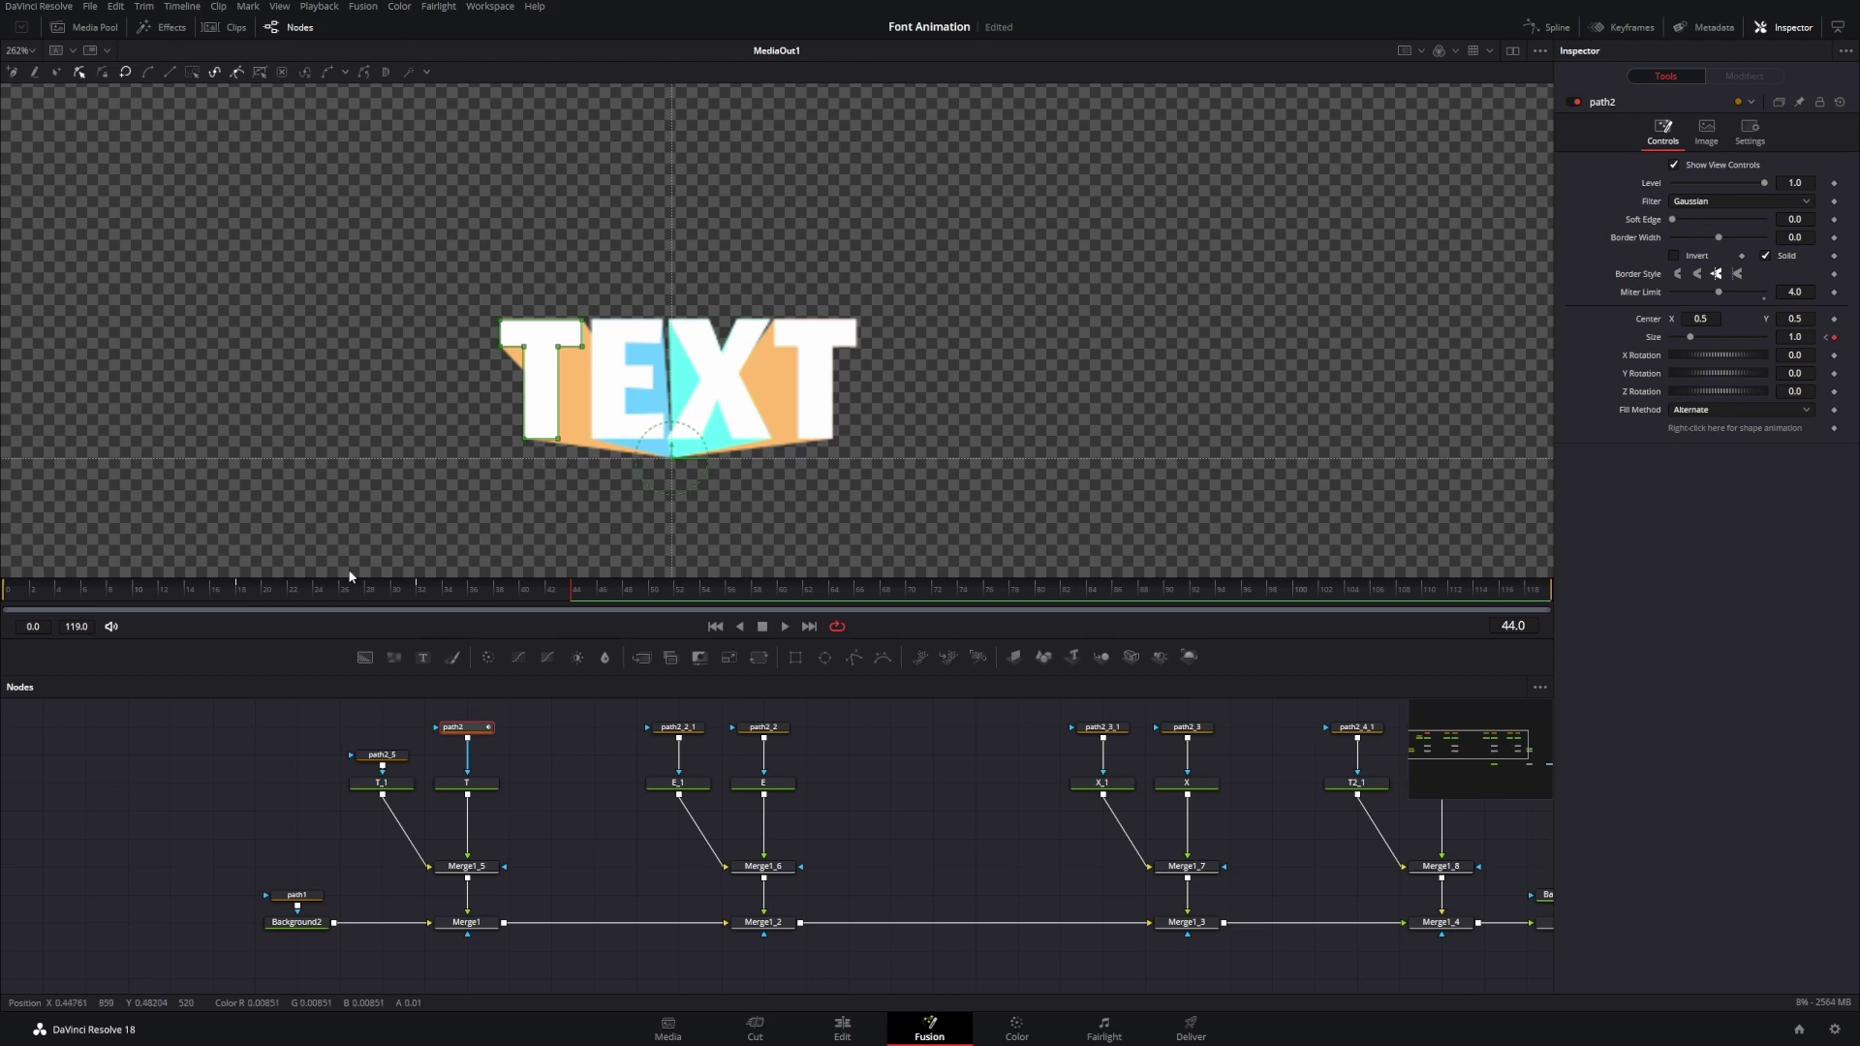
# - Play back the first T's size animation and scrub through its opening frames
pyautogui.click(281, 597)
pyautogui.click(72, 601)
pyautogui.press('space')
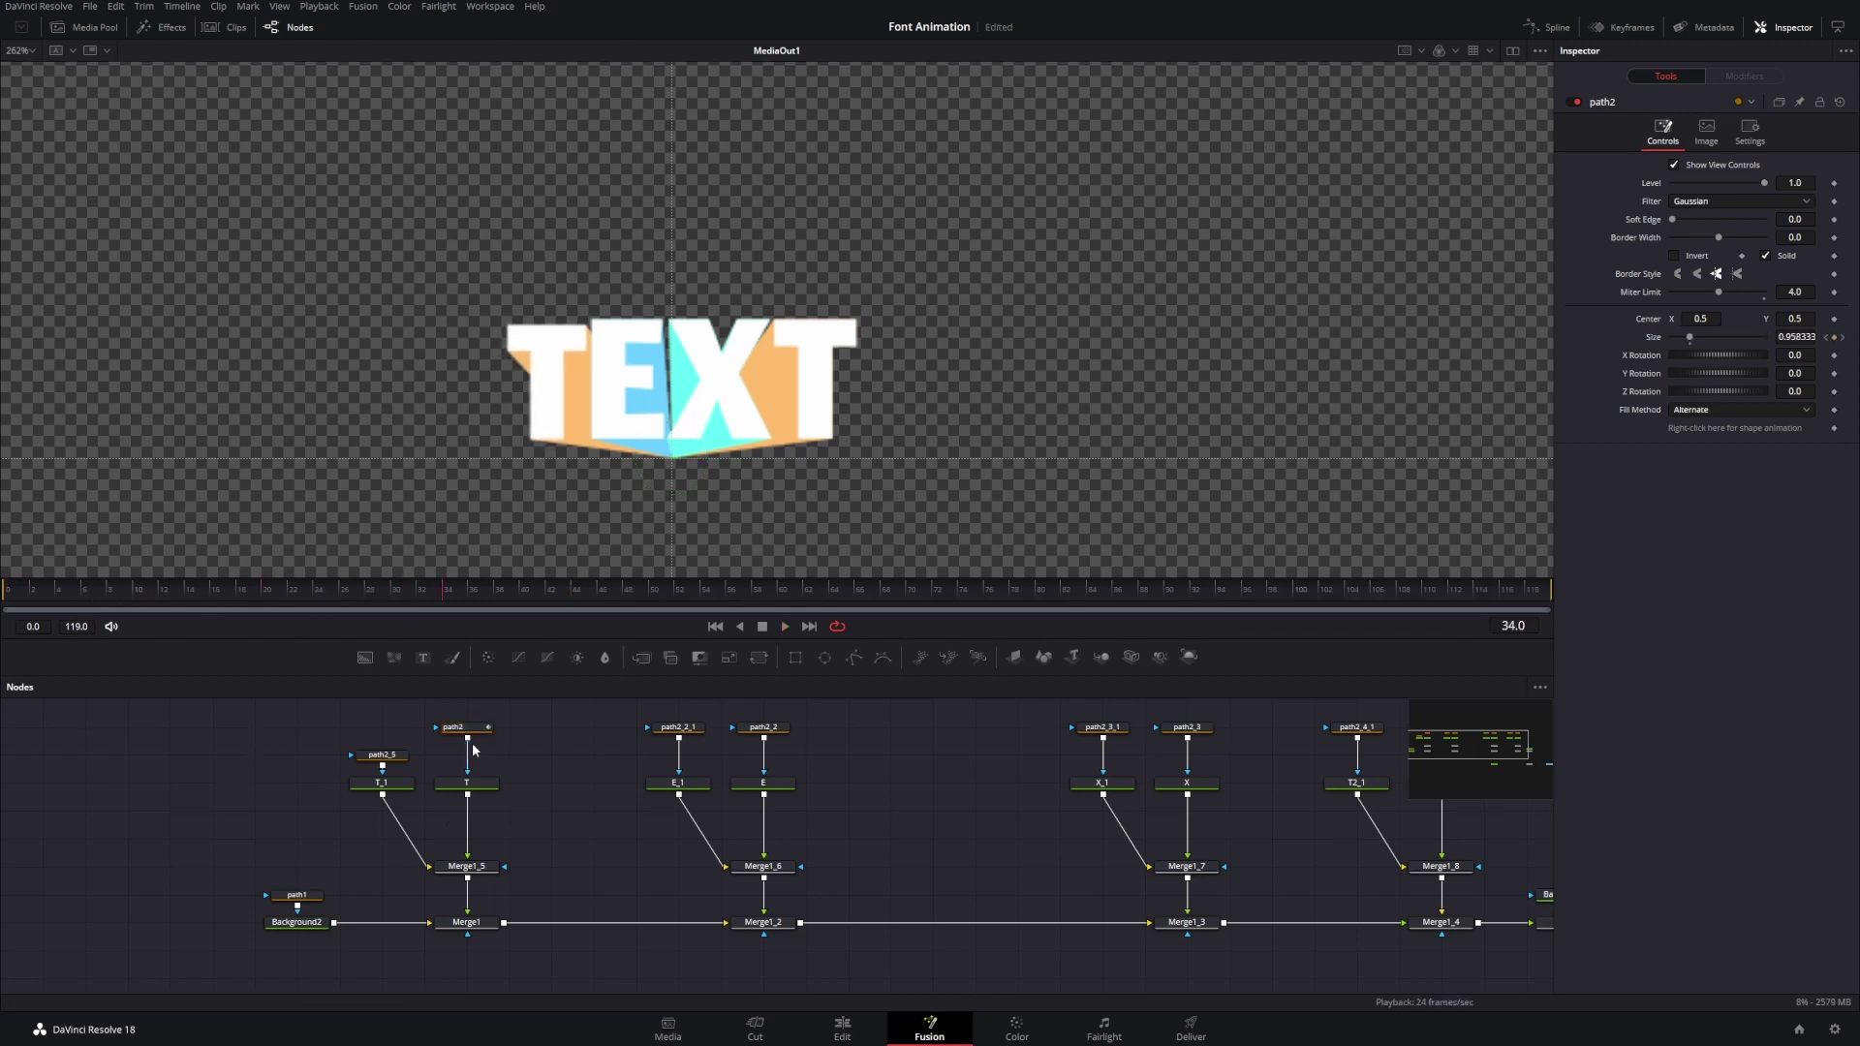
pyautogui.press('space')
pyautogui.click(69, 599)
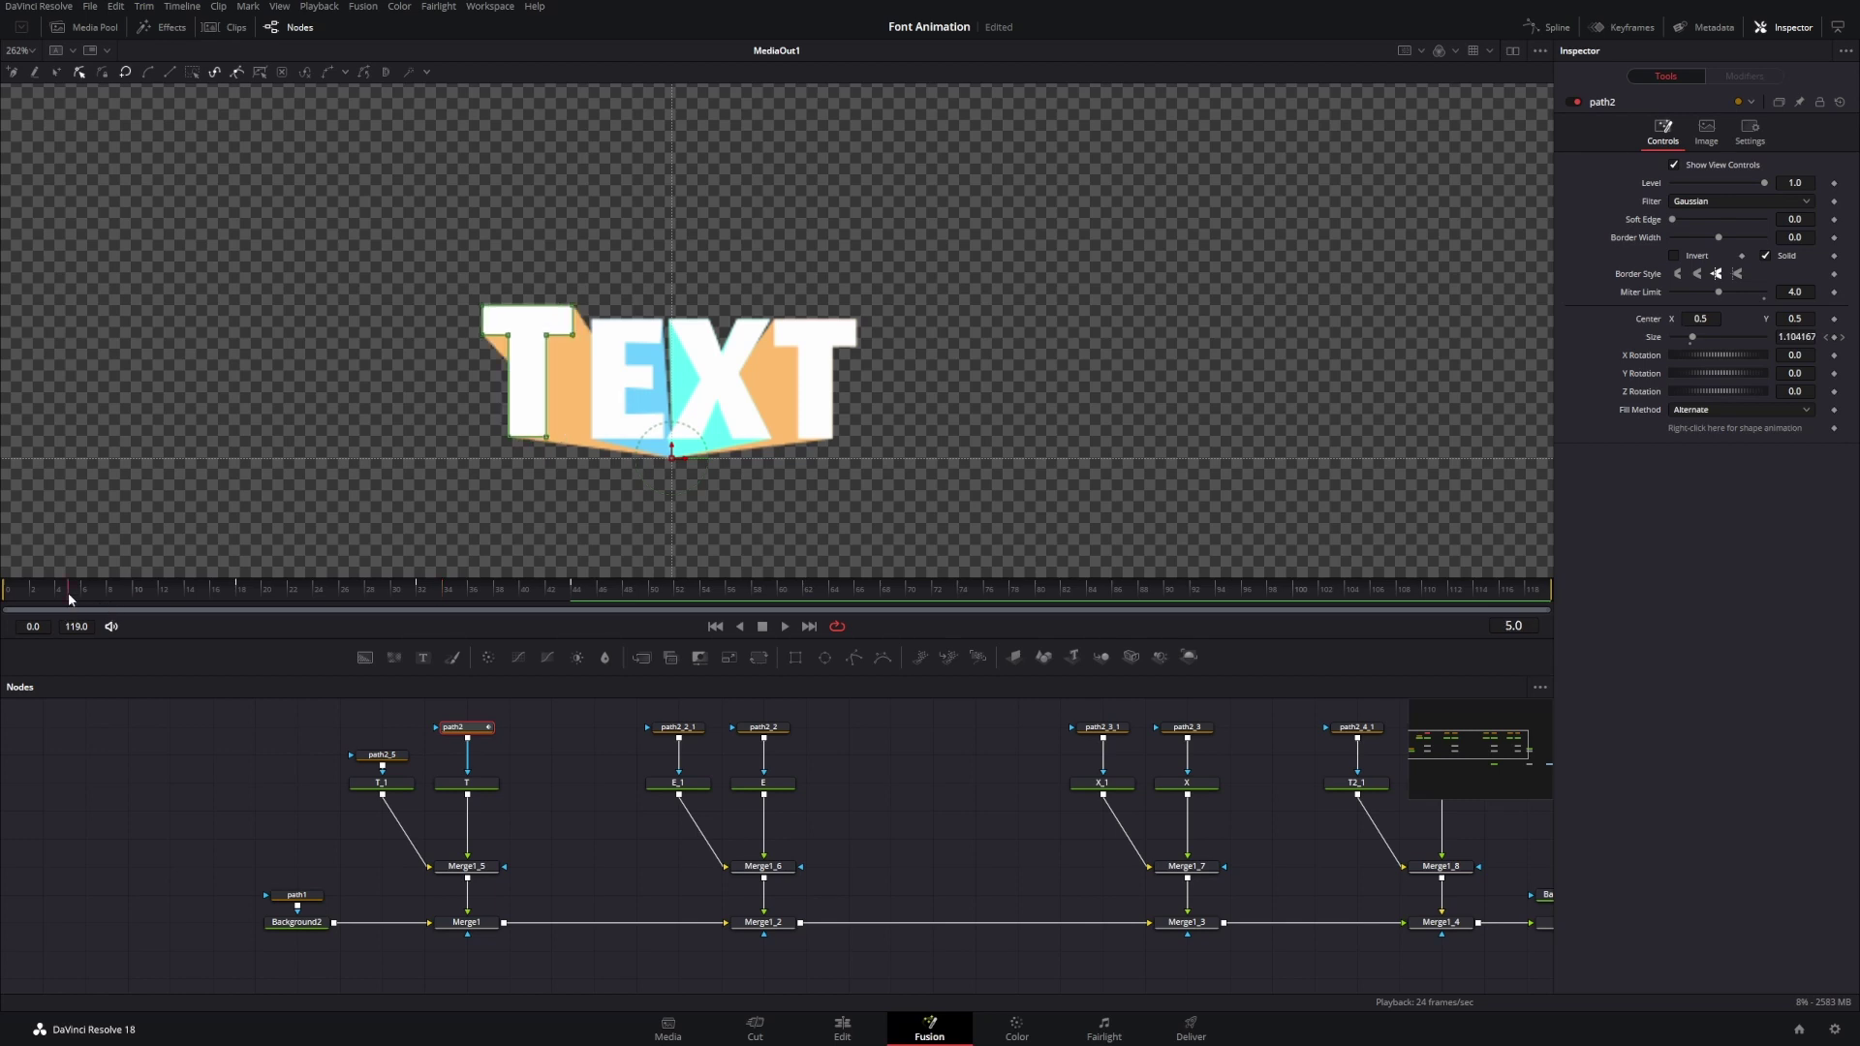
pyautogui.moveTo(100, 585); pyautogui.dragTo(150, 581)
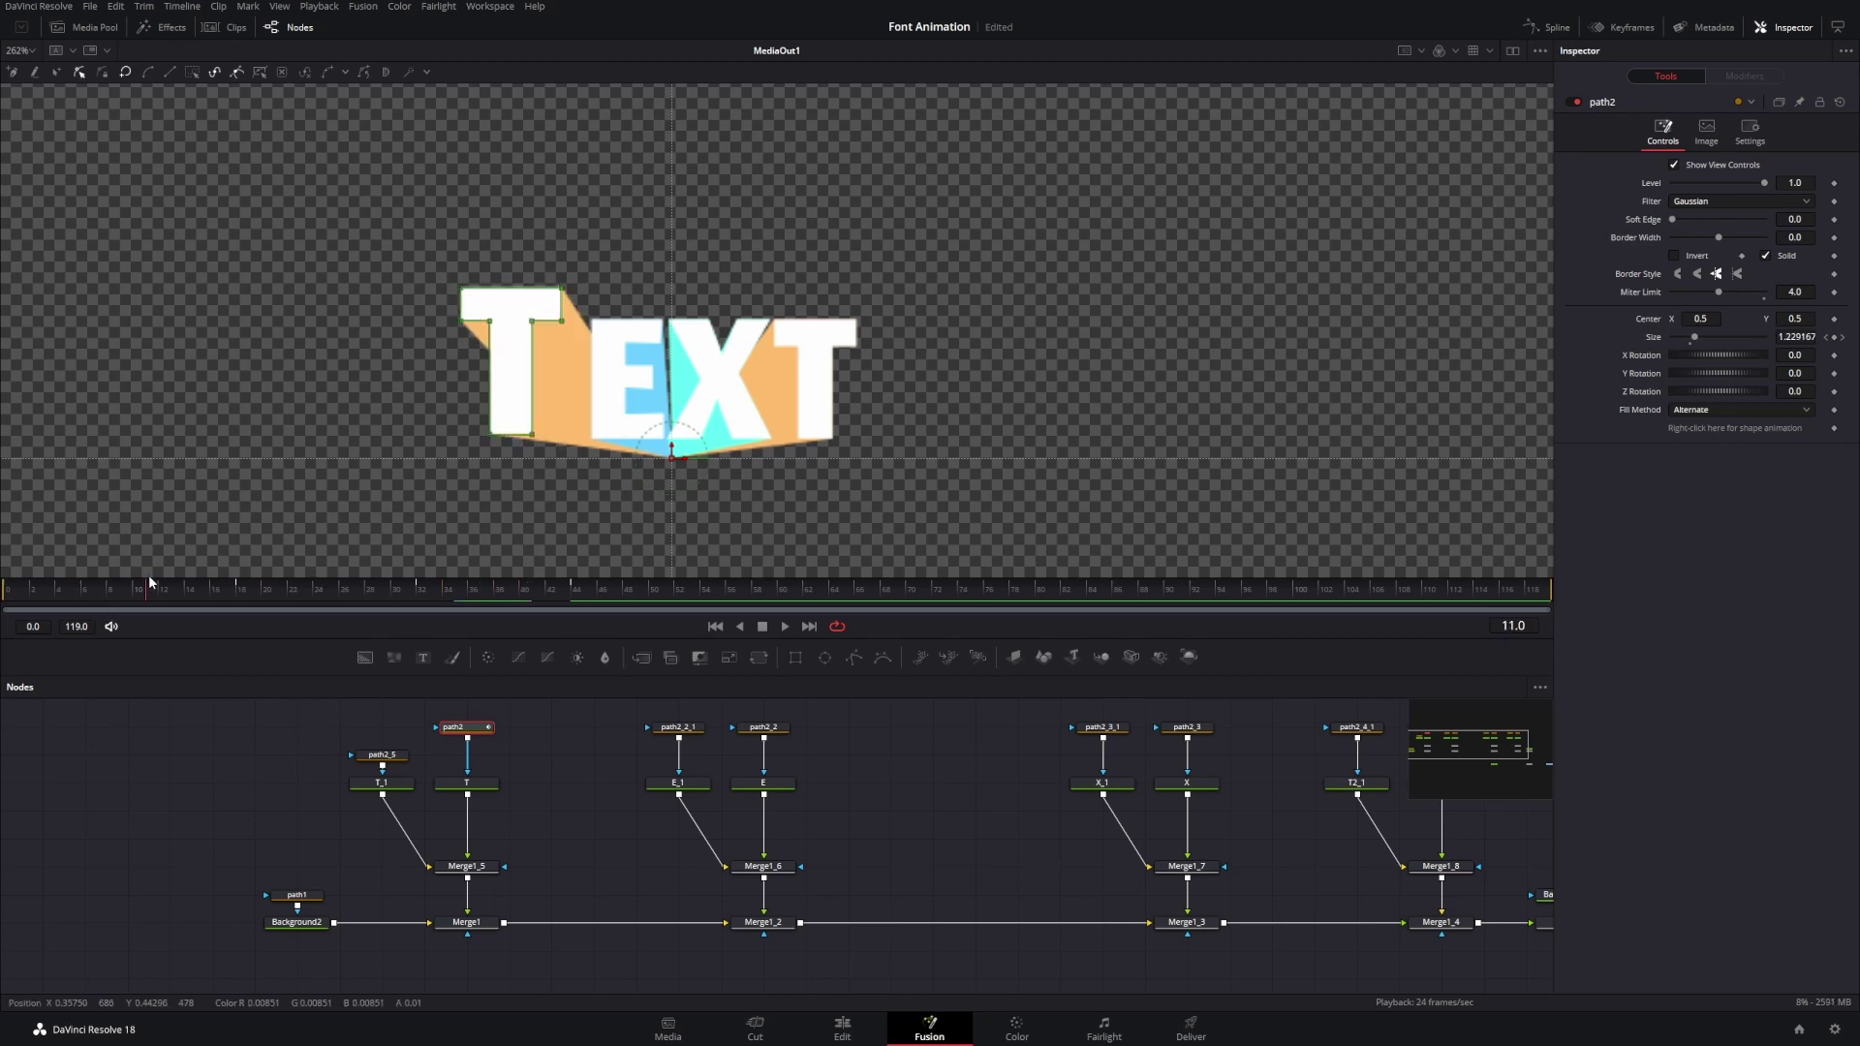
# - Show path2's whole Size curve in the Spline editor, smooth all its keyframes and play the result
pyautogui.click(1557, 32)
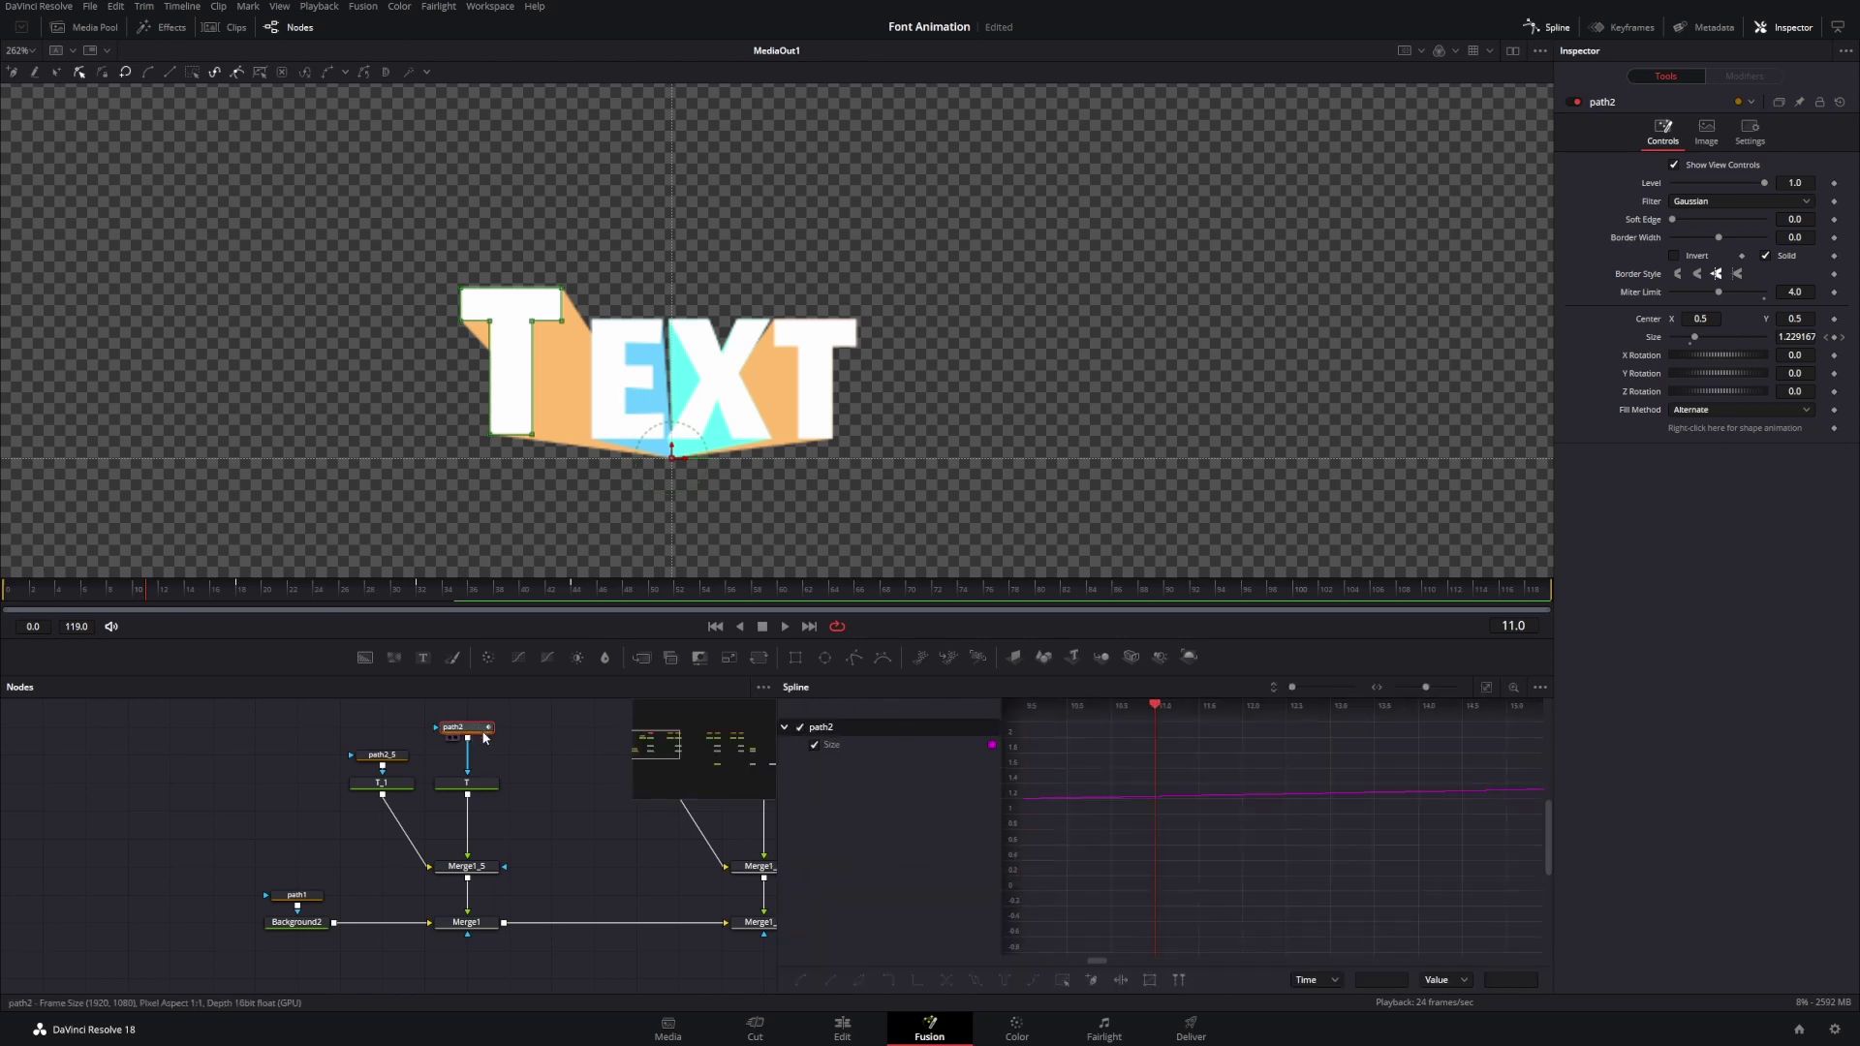
pyautogui.click(1487, 689)
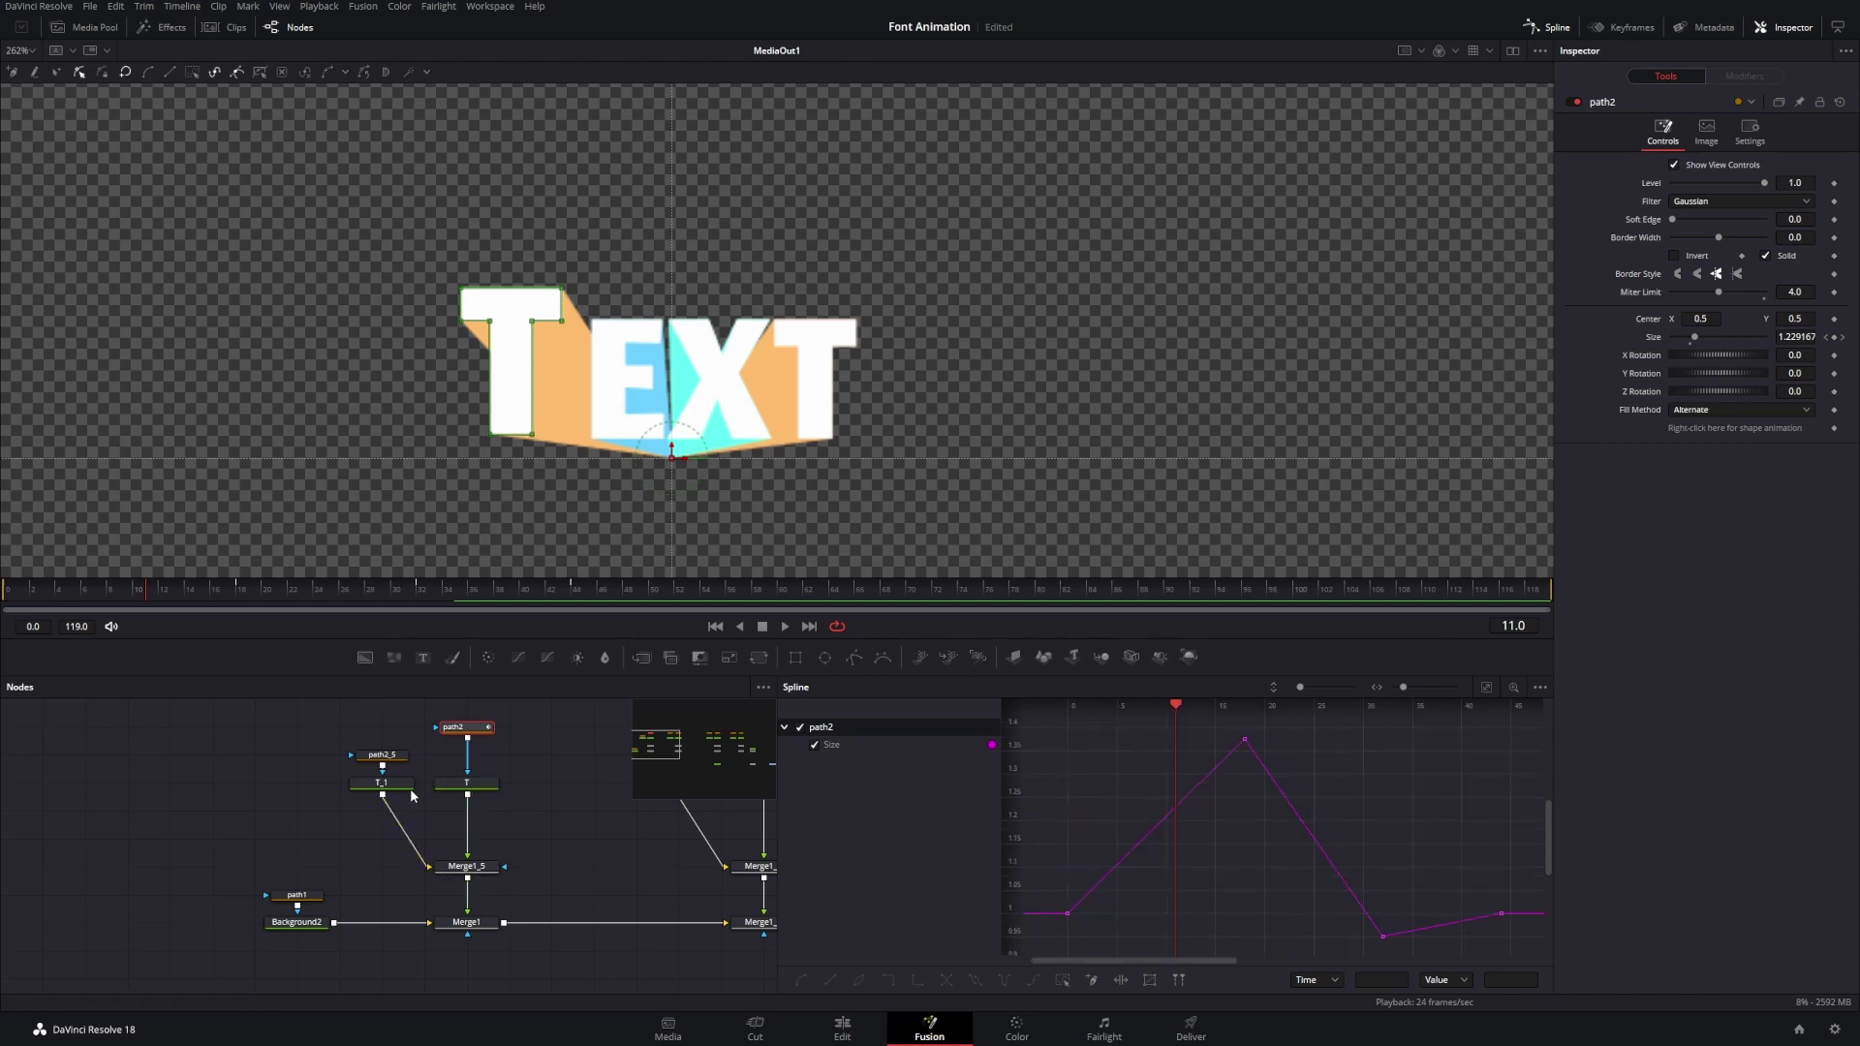
pyautogui.scroll(-2, 1310, 816)
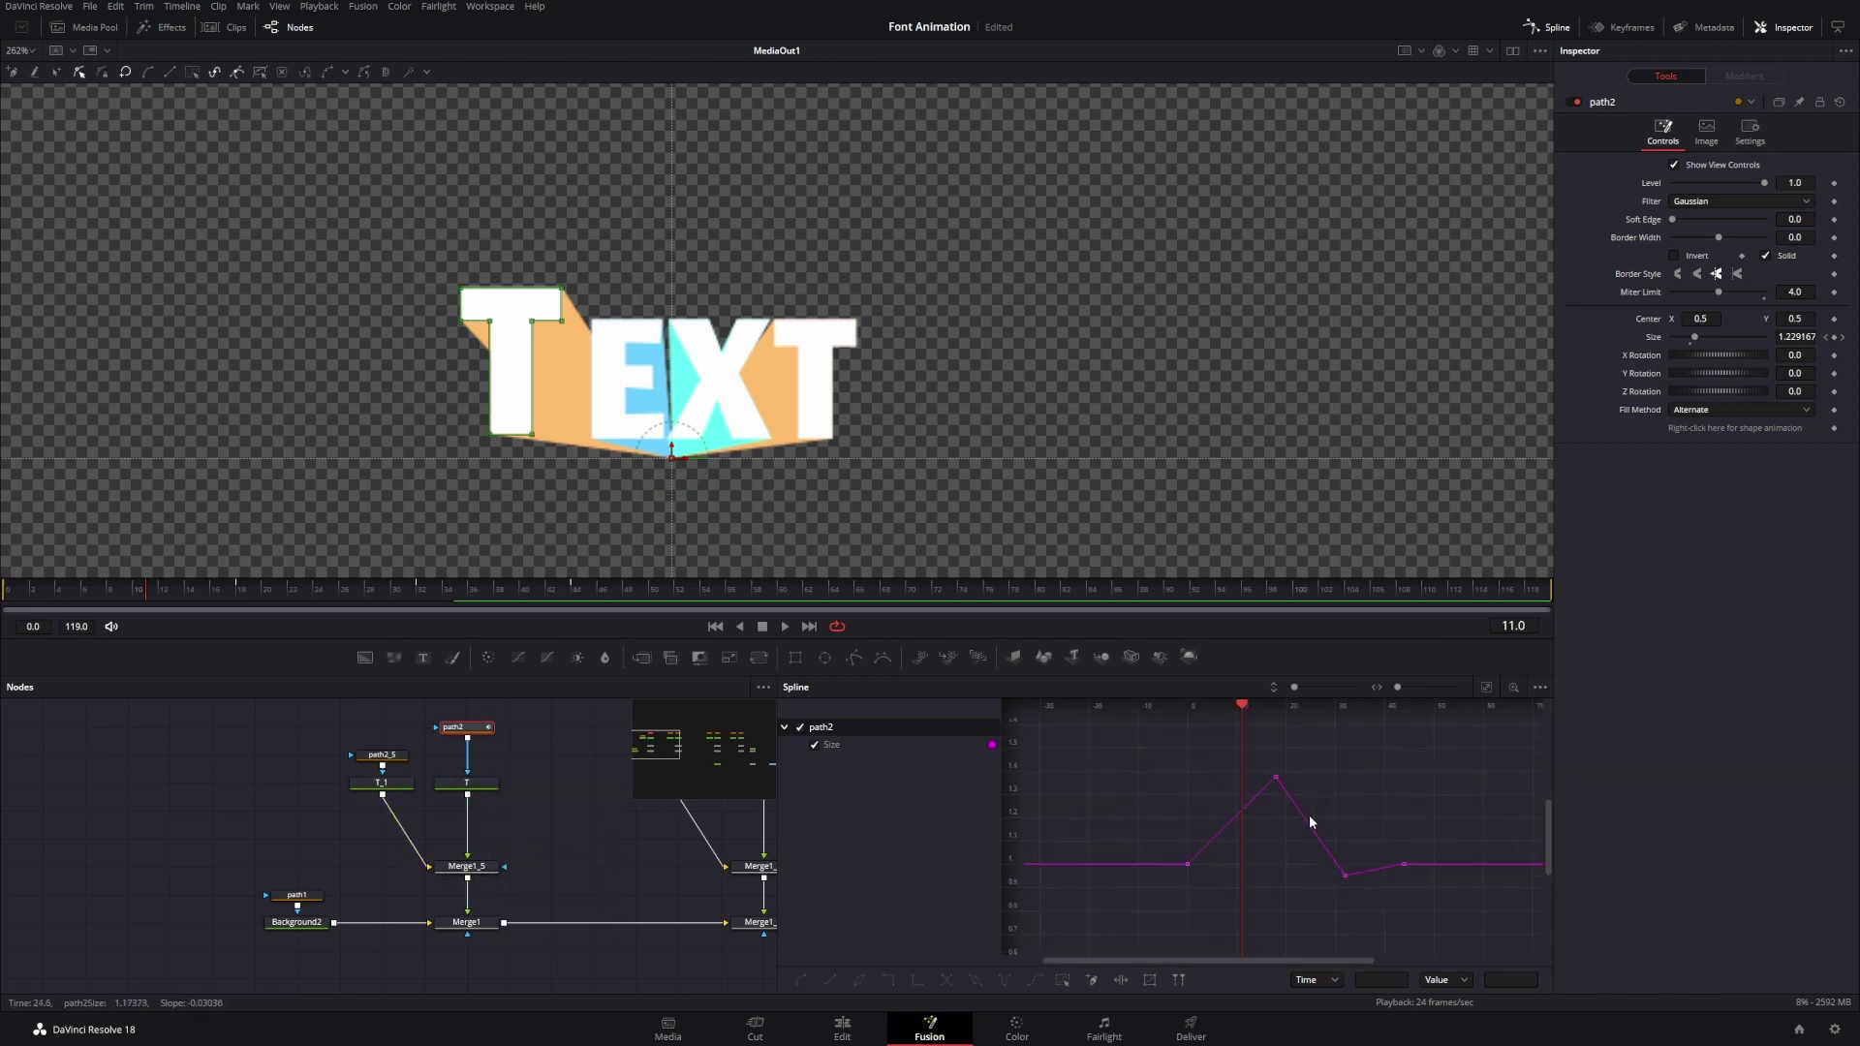
pyautogui.moveTo(1342, 832); pyautogui.dragTo(1328, 798)
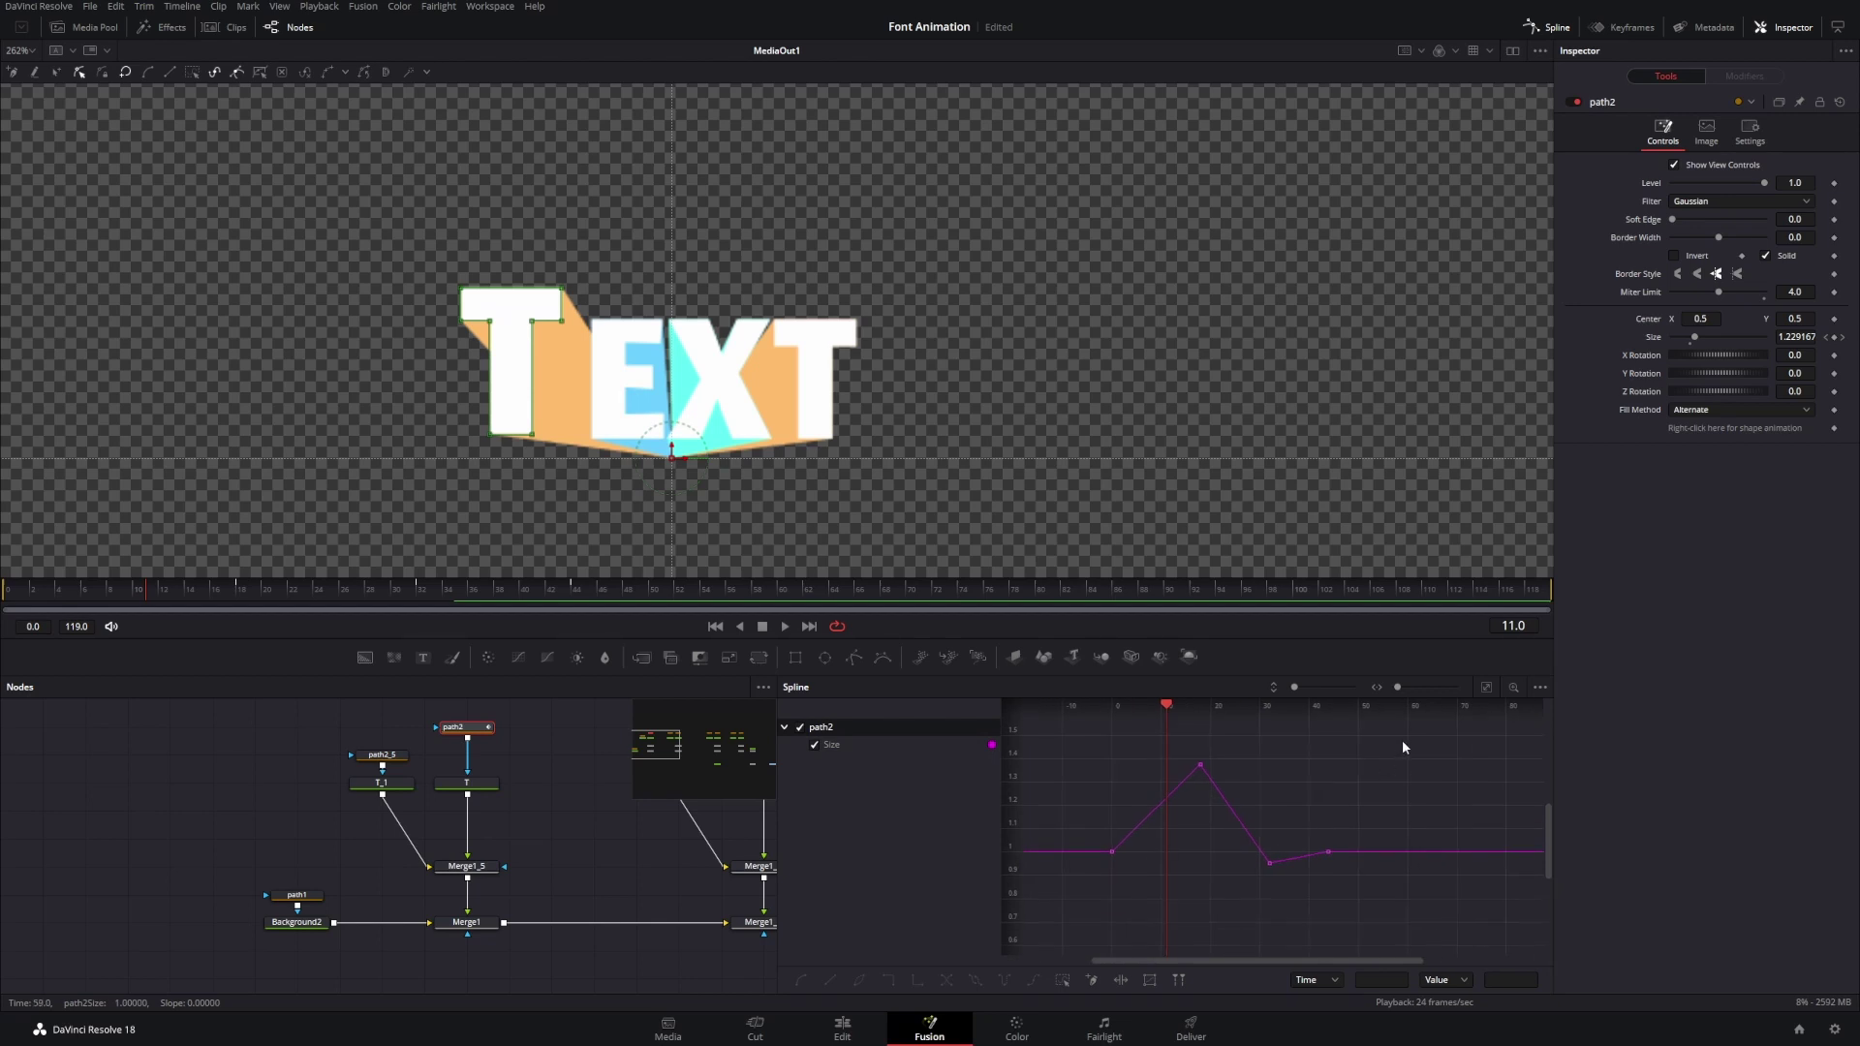
pyautogui.moveTo(1402, 740); pyautogui.dragTo(1073, 911)
pyautogui.hotkey('shift', 's')
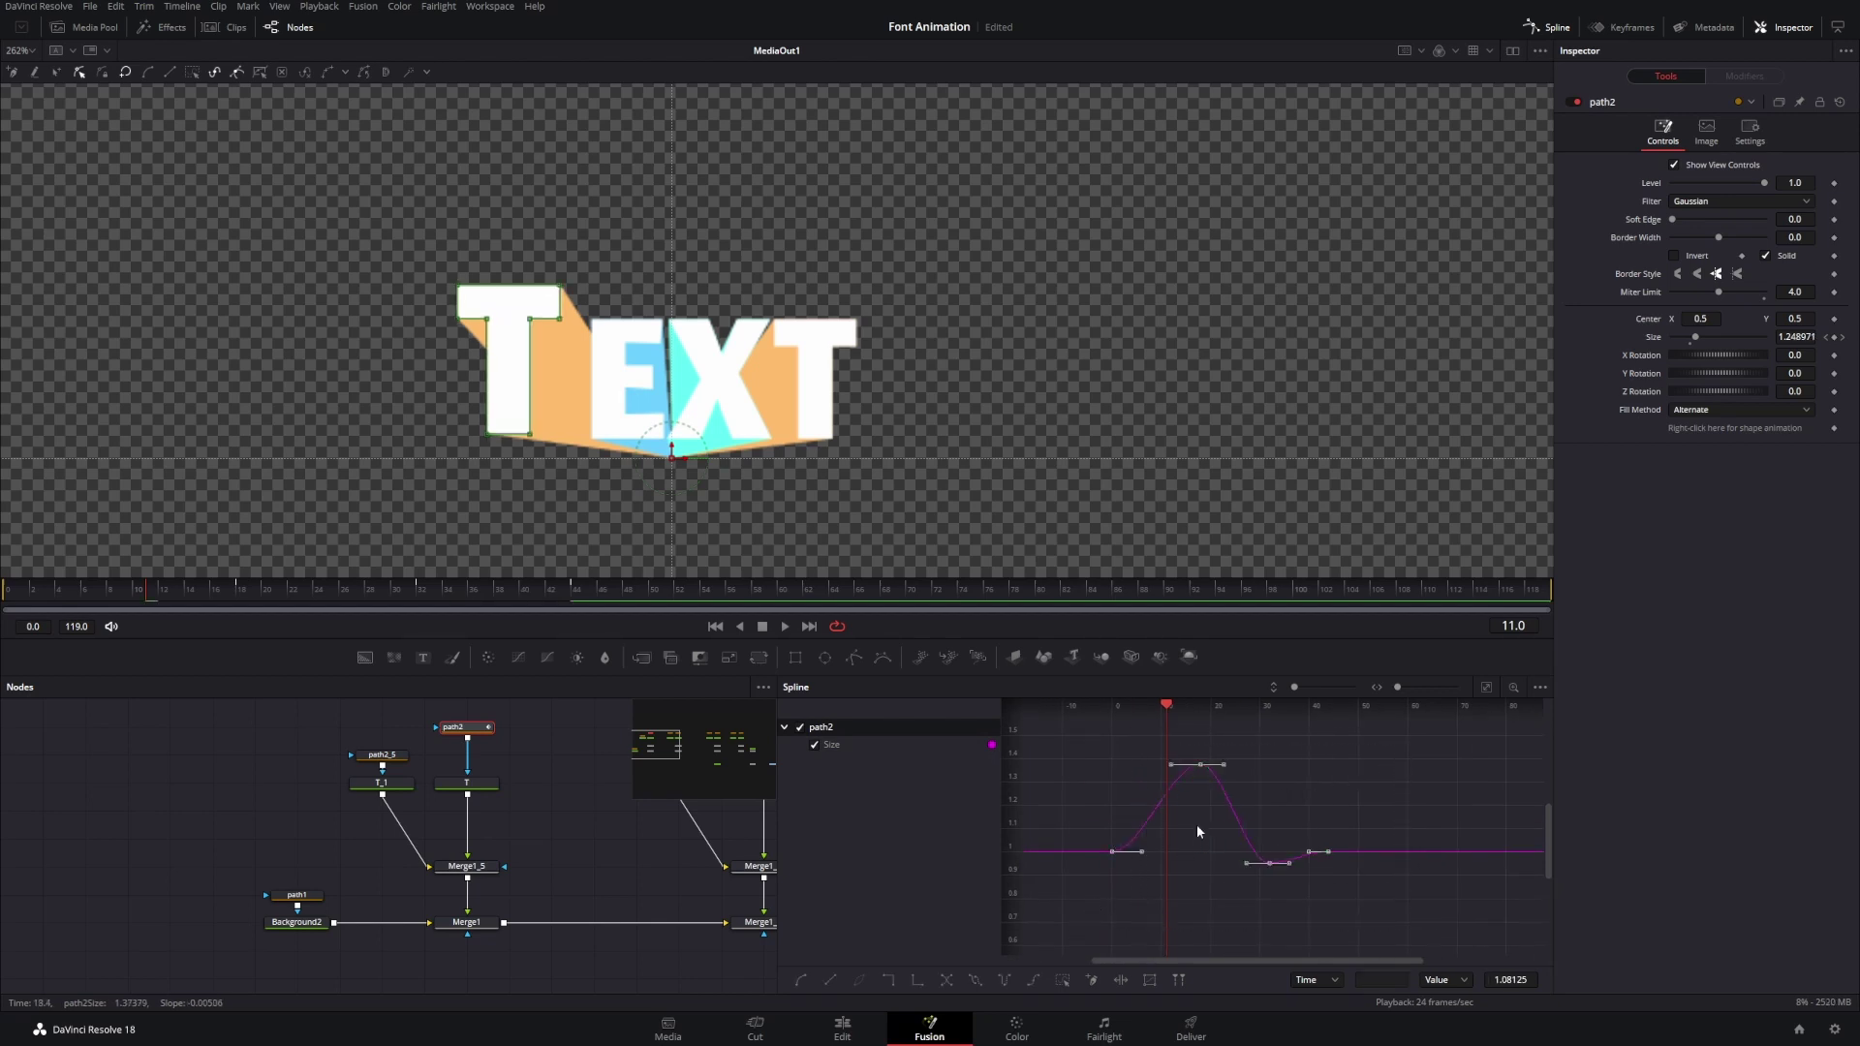
pyautogui.press('space')
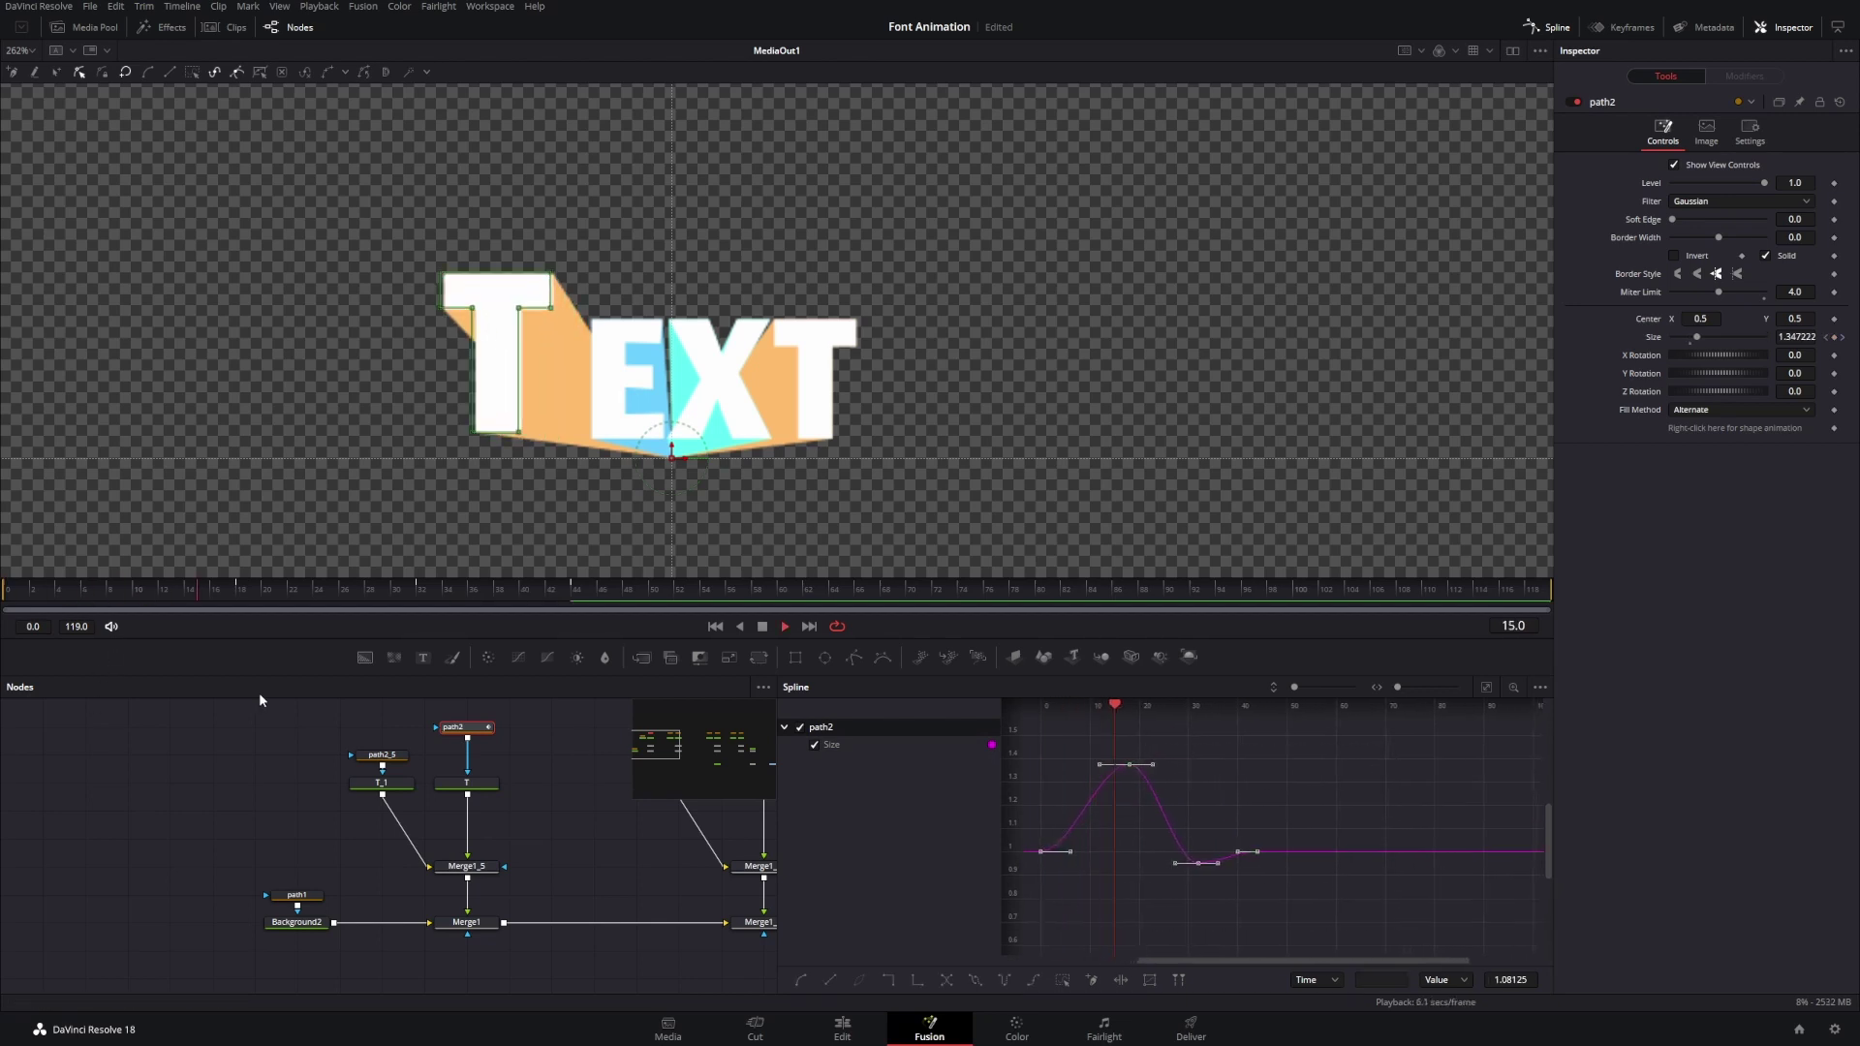
pyautogui.press('space')
# - Set the Size keyframes' Ease In to 83.3 and Ease Out to 82.5, and play the animation
pyautogui.moveTo(1261, 838); pyautogui.dragTo(1352, 837)
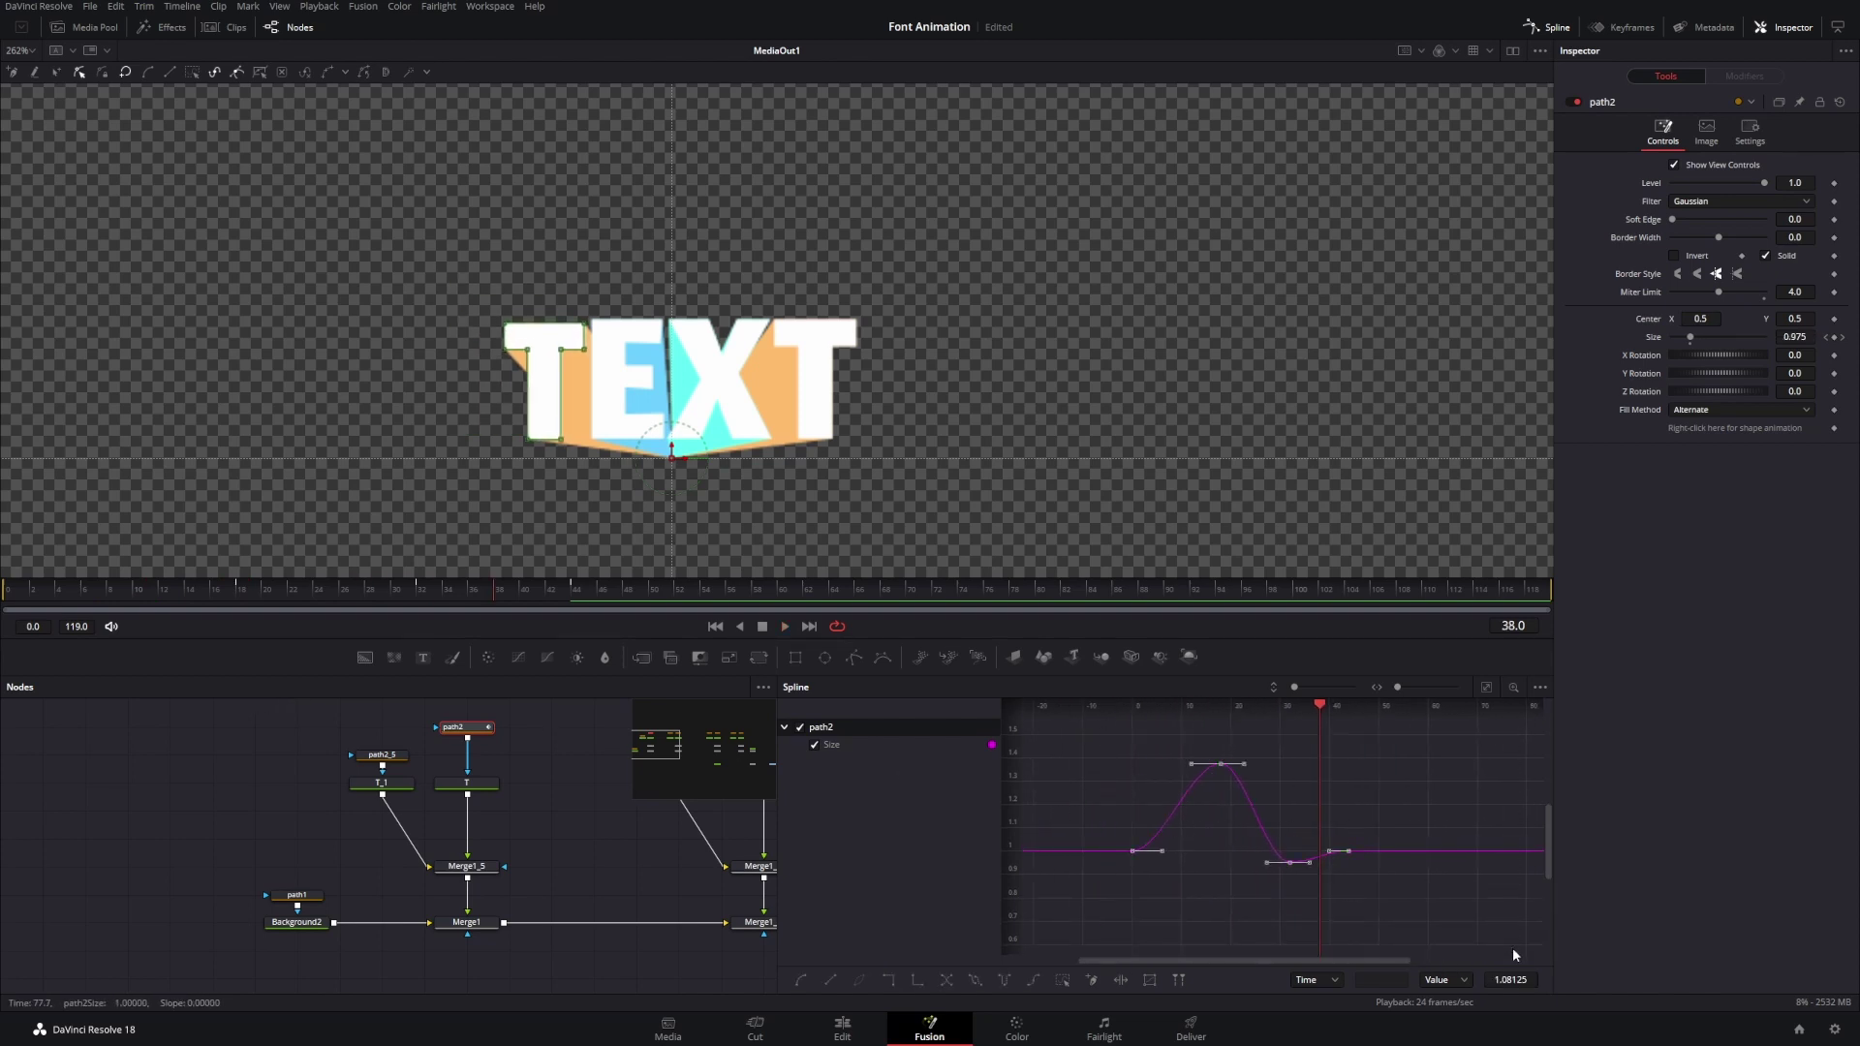
pyautogui.press('t')
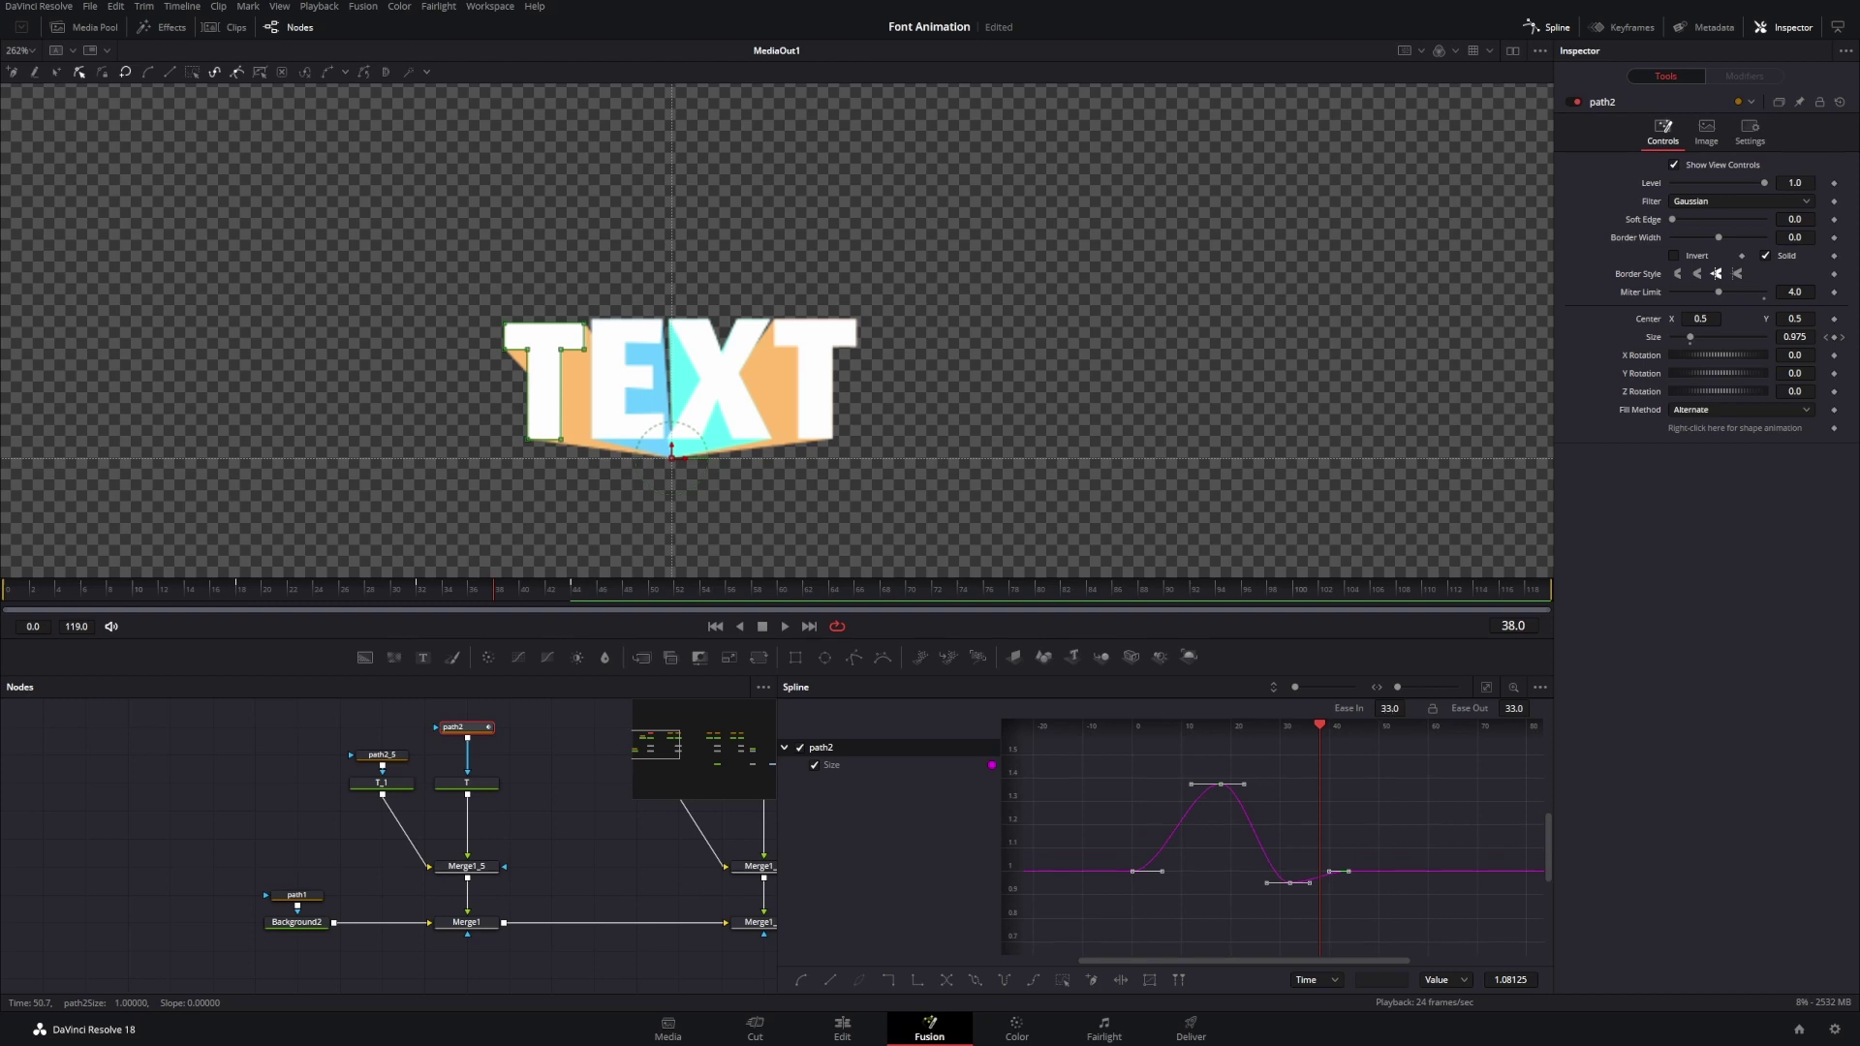
pyautogui.moveTo(1388, 708); pyautogui.dragTo(1450, 718)
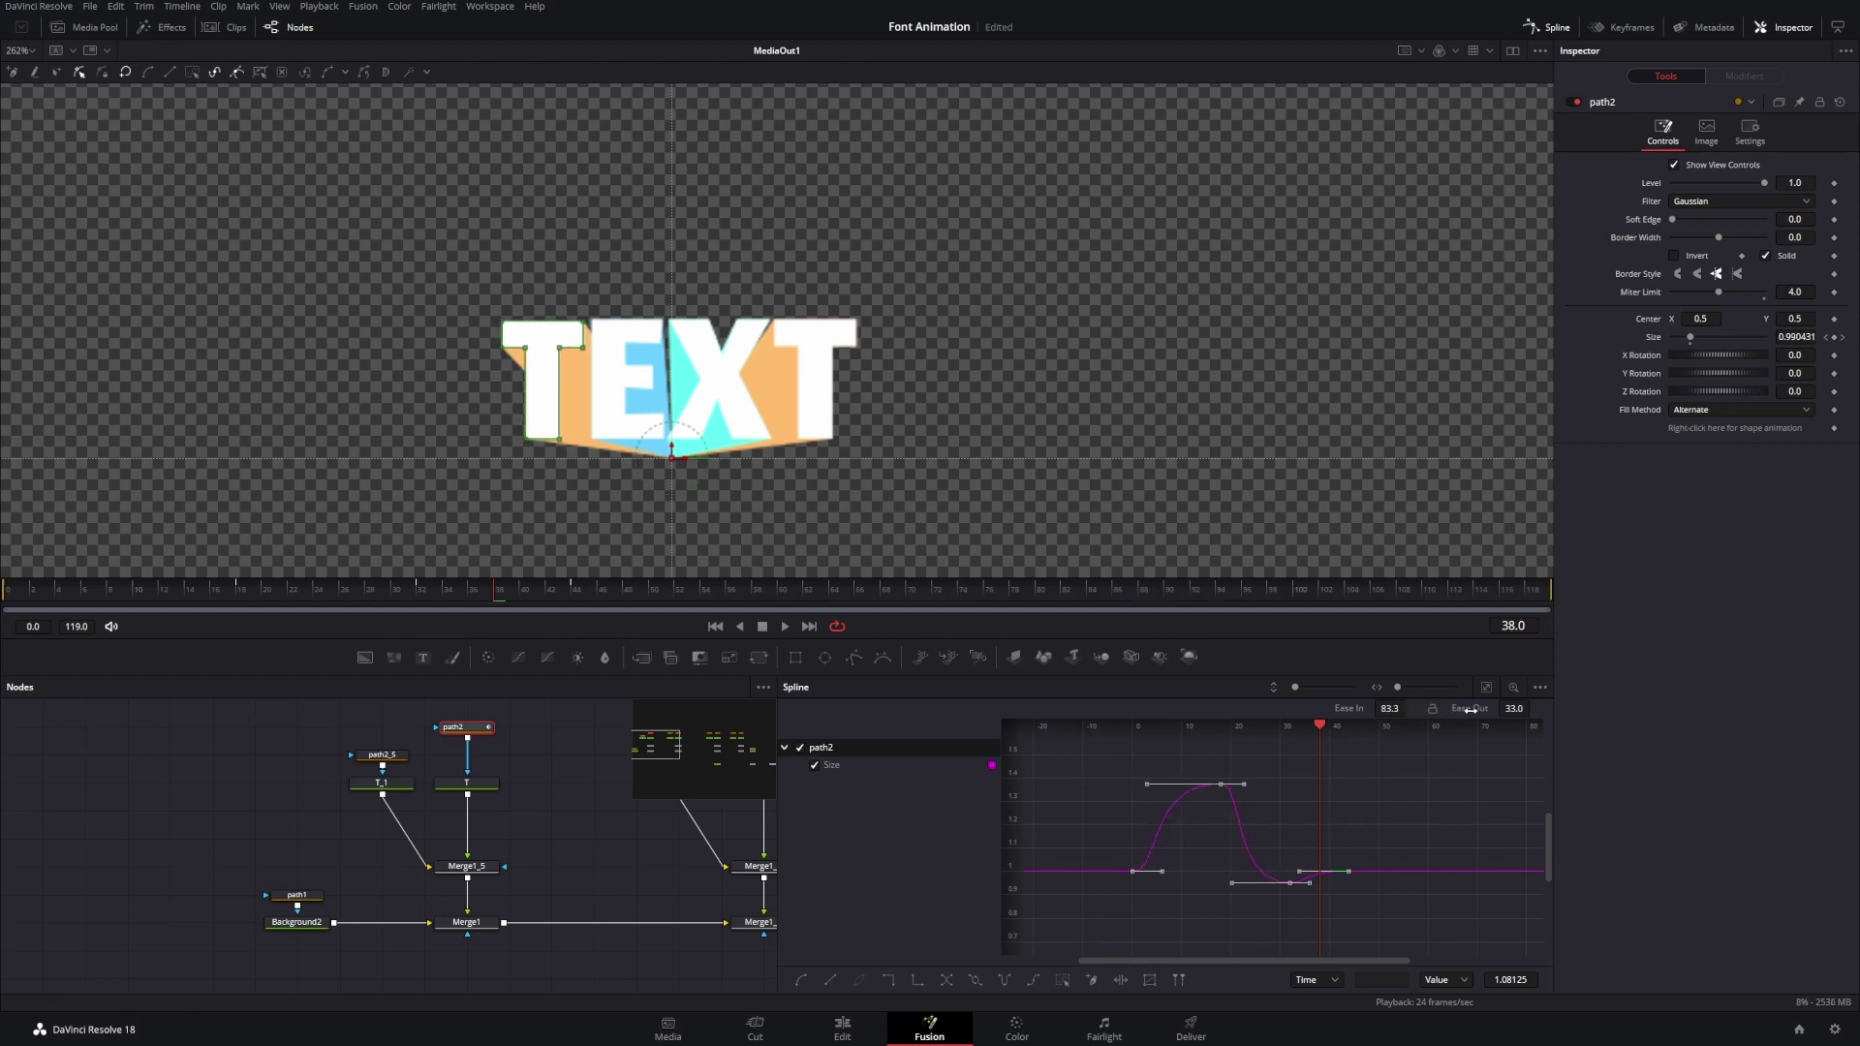
pyautogui.moveTo(1469, 709); pyautogui.dragTo(1528, 716)
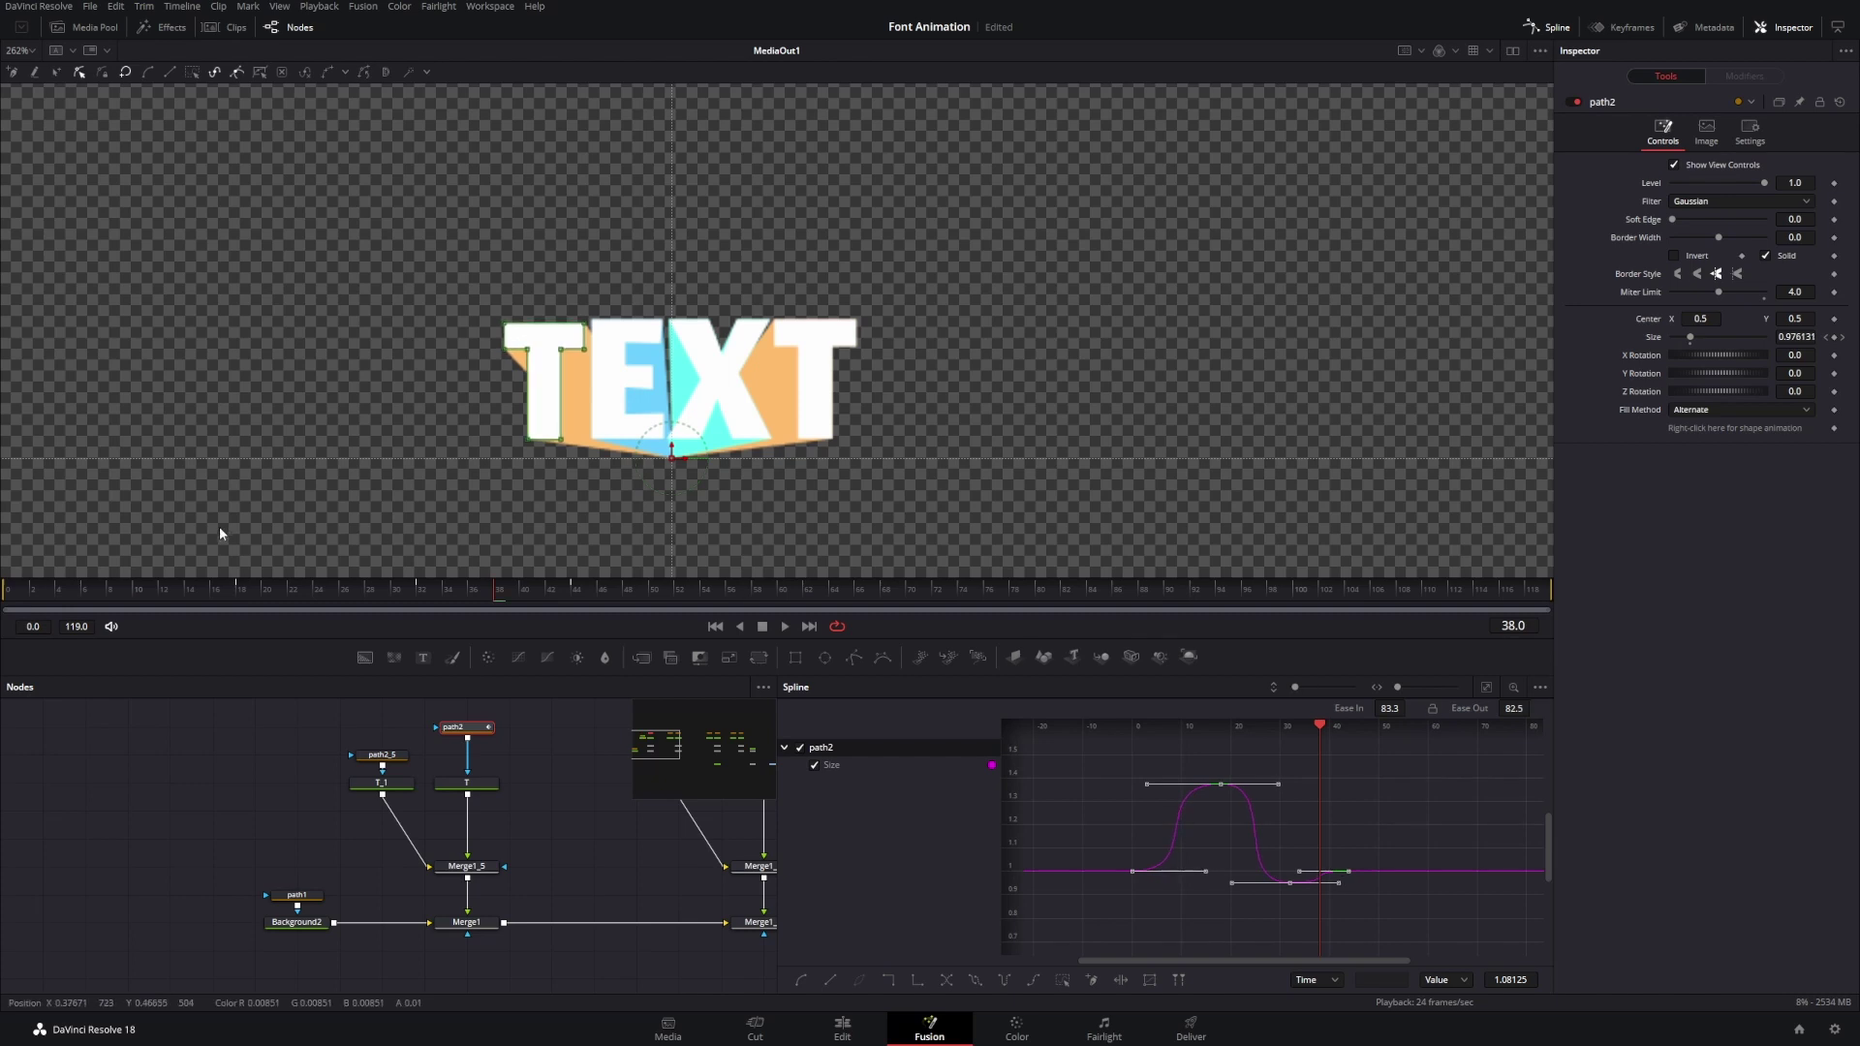
pyautogui.click(225, 588)
pyautogui.press('space')
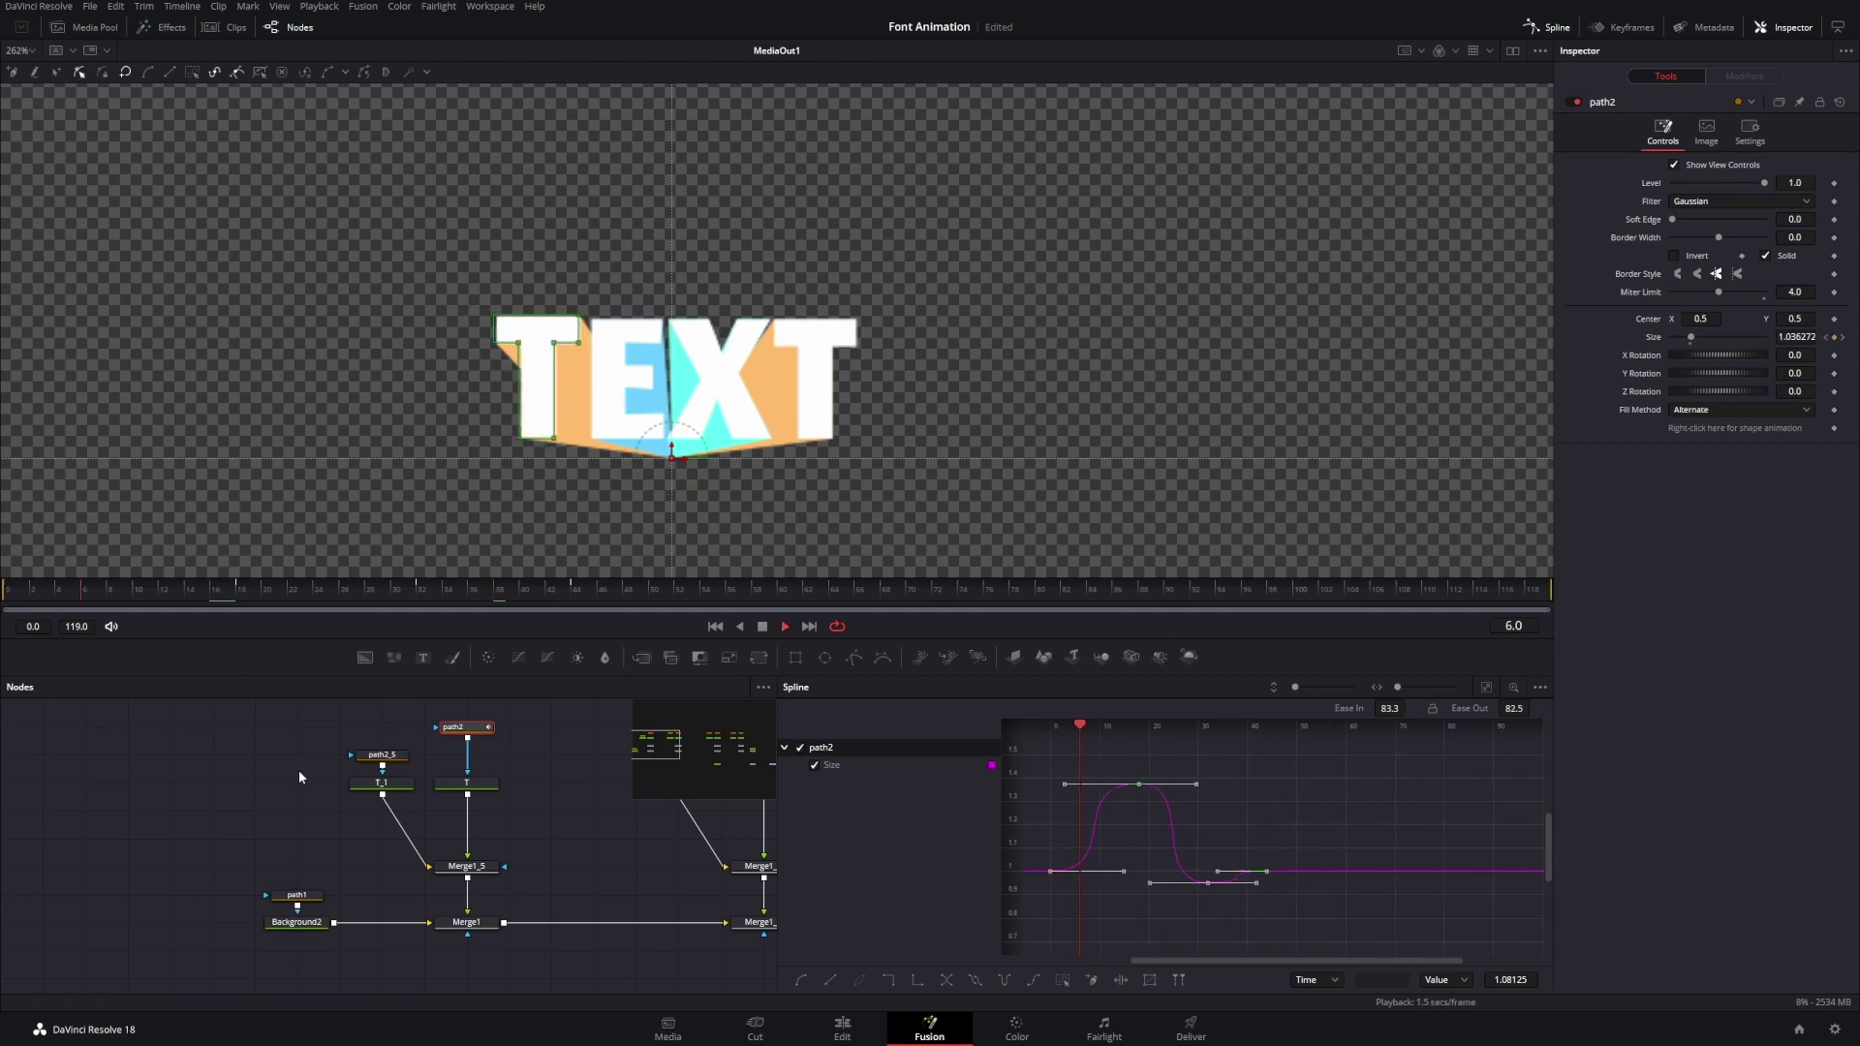
# - Reshape the easing handles of path2's last Size keyframes and smooth the whole curve with Ease In 67 and Ease Out 65
pyautogui.moveTo(1236, 848); pyautogui.dragTo(1139, 903)
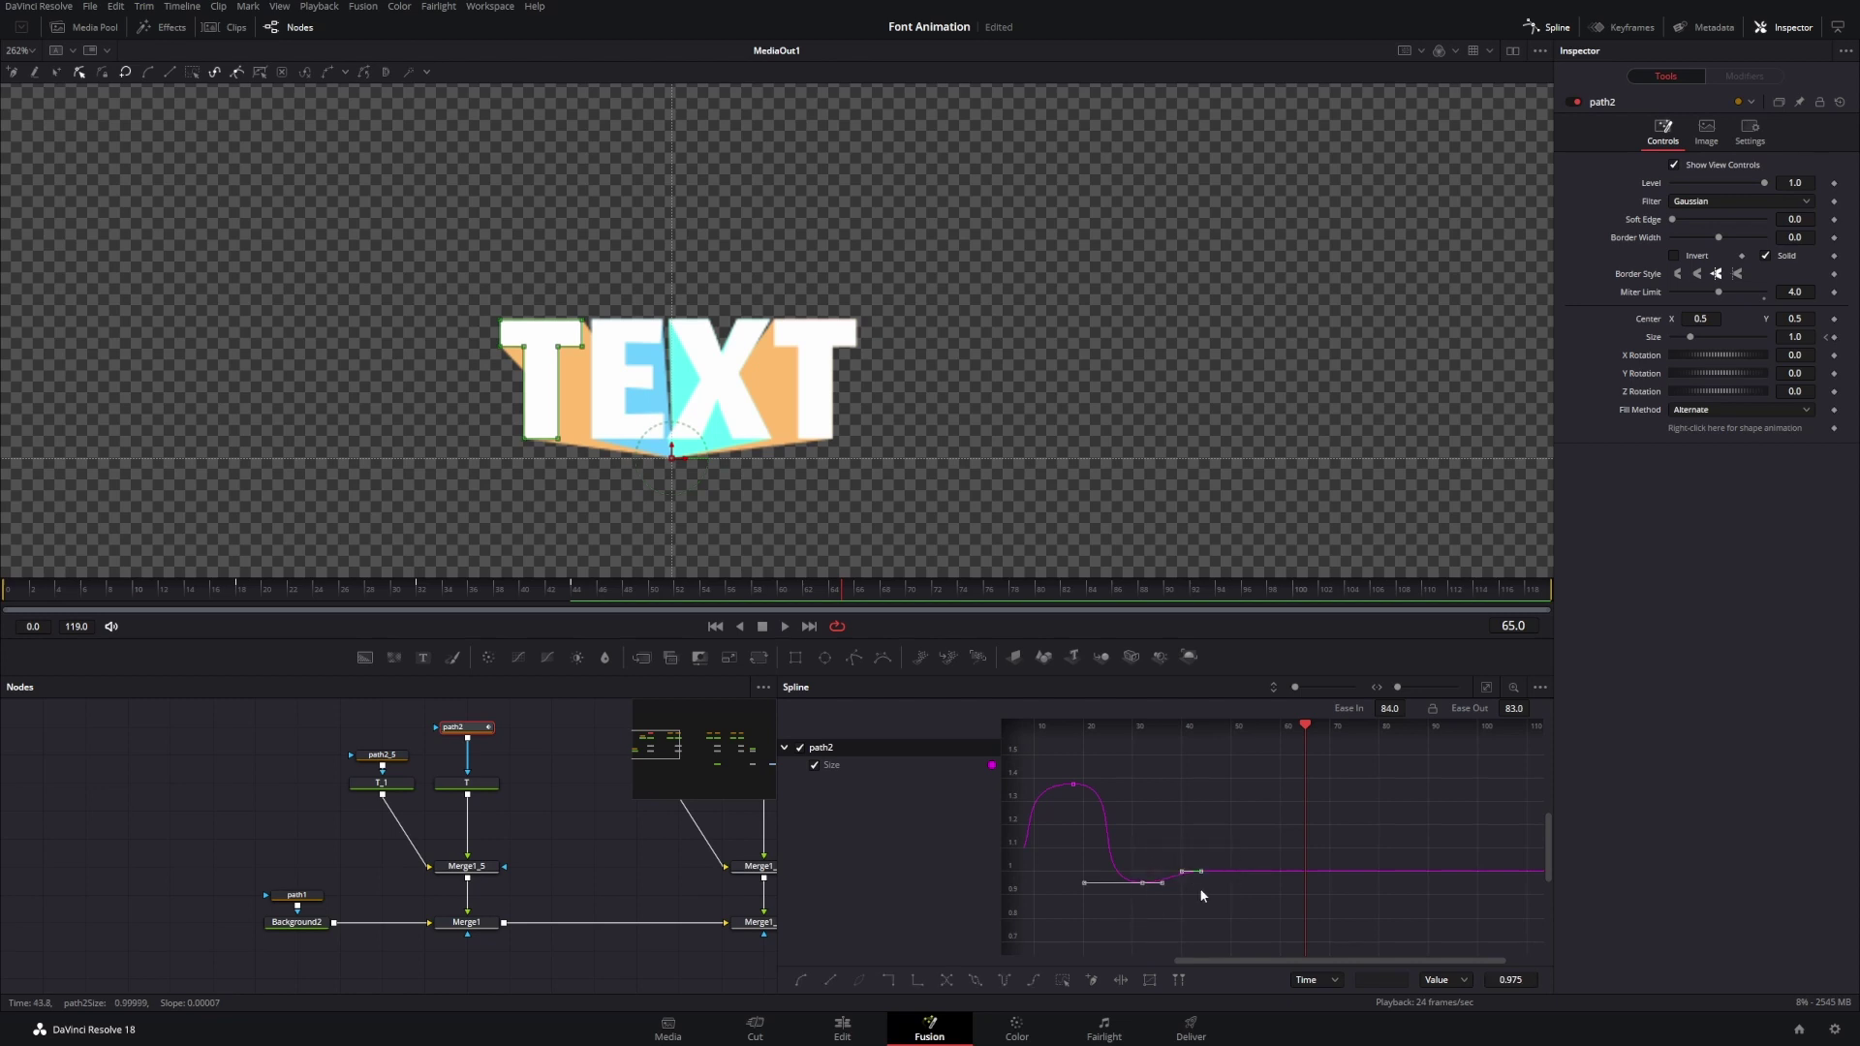
pyautogui.click(1176, 831)
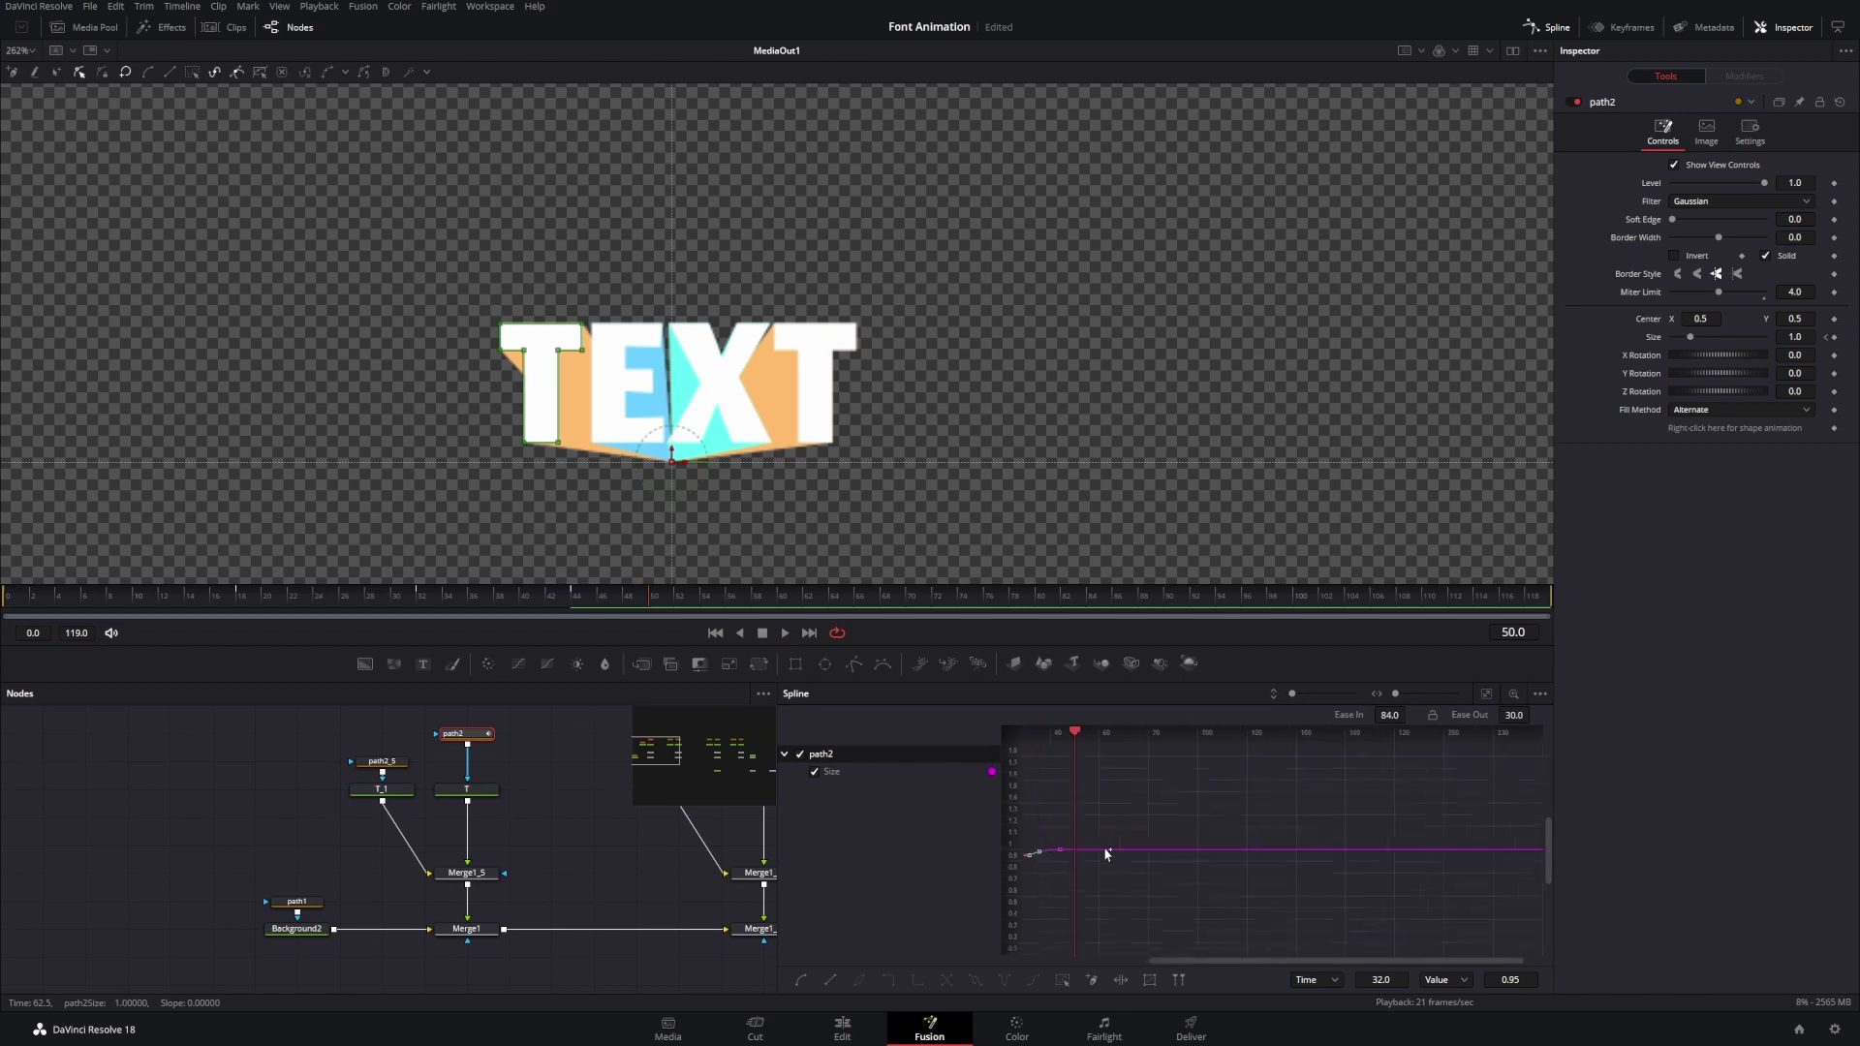
pyautogui.scroll(3, 1243, 888)
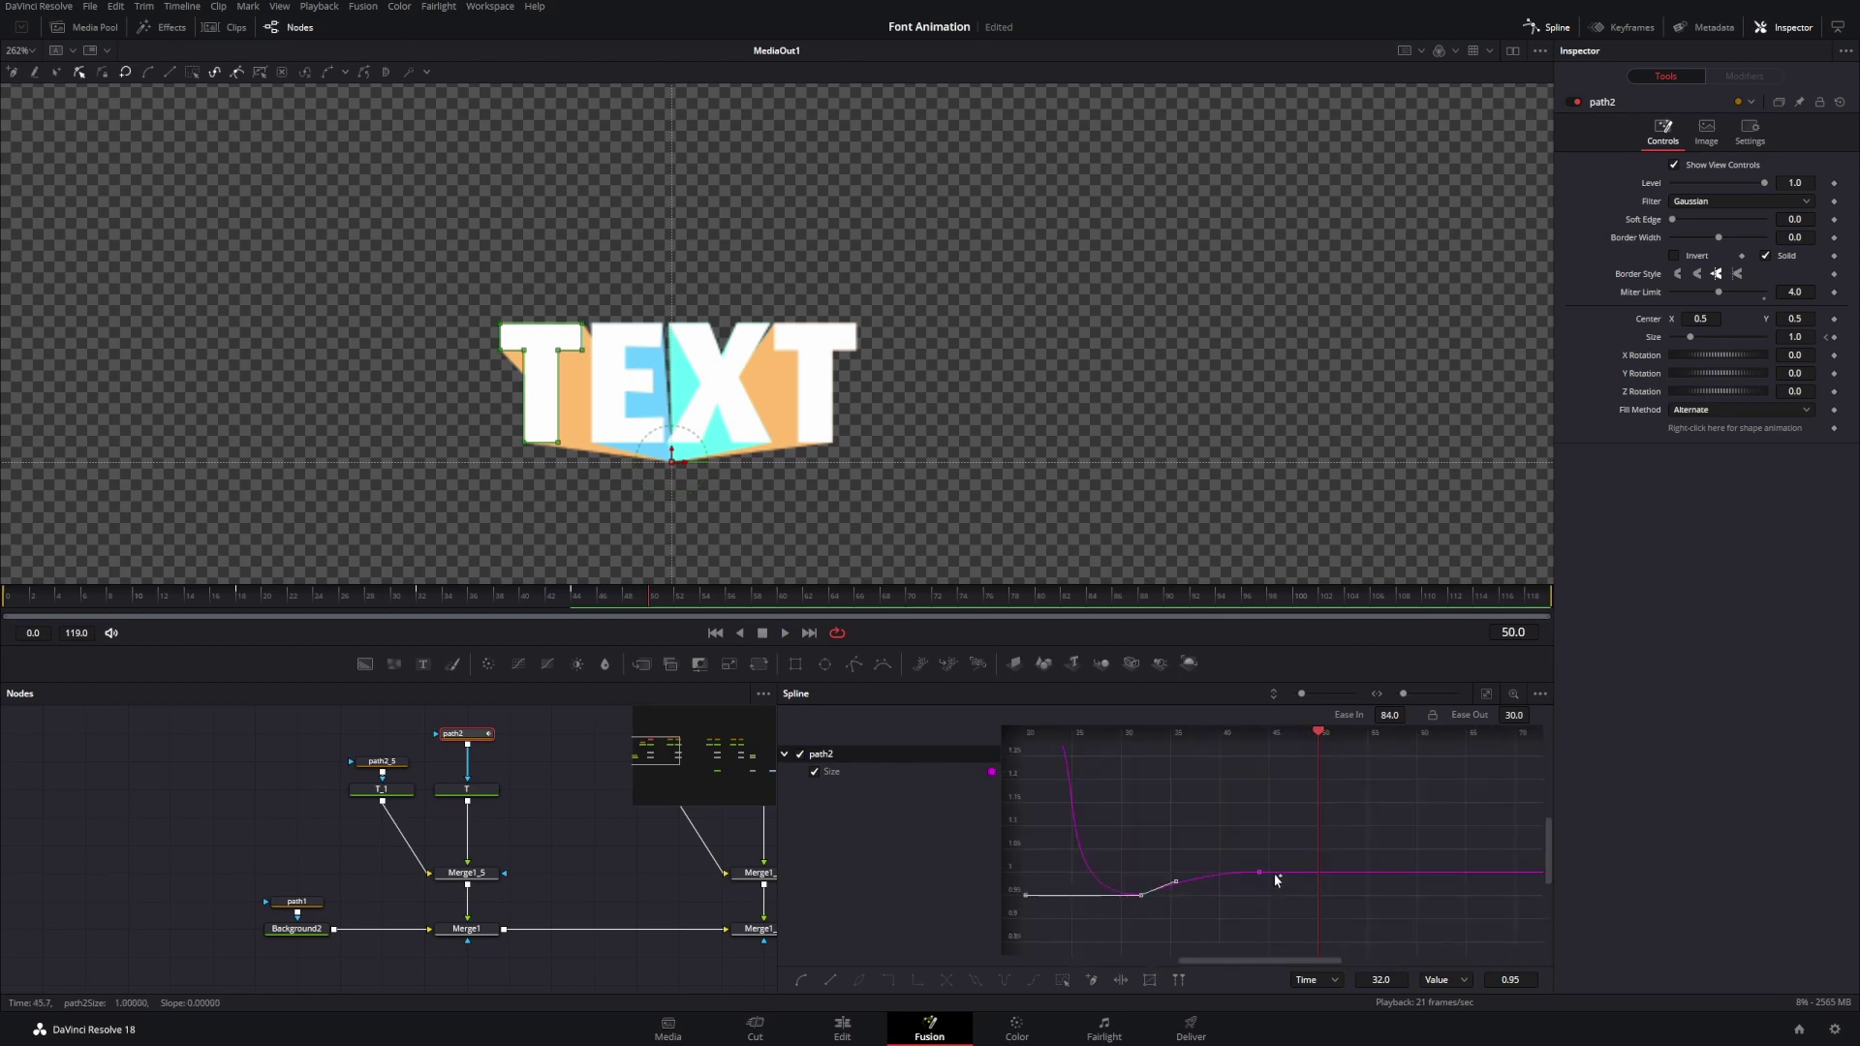
pyautogui.moveTo(1241, 819); pyautogui.dragTo(1121, 959)
pyautogui.moveTo(1171, 874); pyautogui.dragTo(1309, 893)
pyautogui.scroll(-5, 1133, 831)
pyautogui.moveTo(1104, 816); pyautogui.dragTo(1201, 877)
# - Copy the path2 node, paste its setting onto path2_2's Size, and scrub the opening frames to check the E
pyautogui.click(525, 767)
pyautogui.click(455, 733)
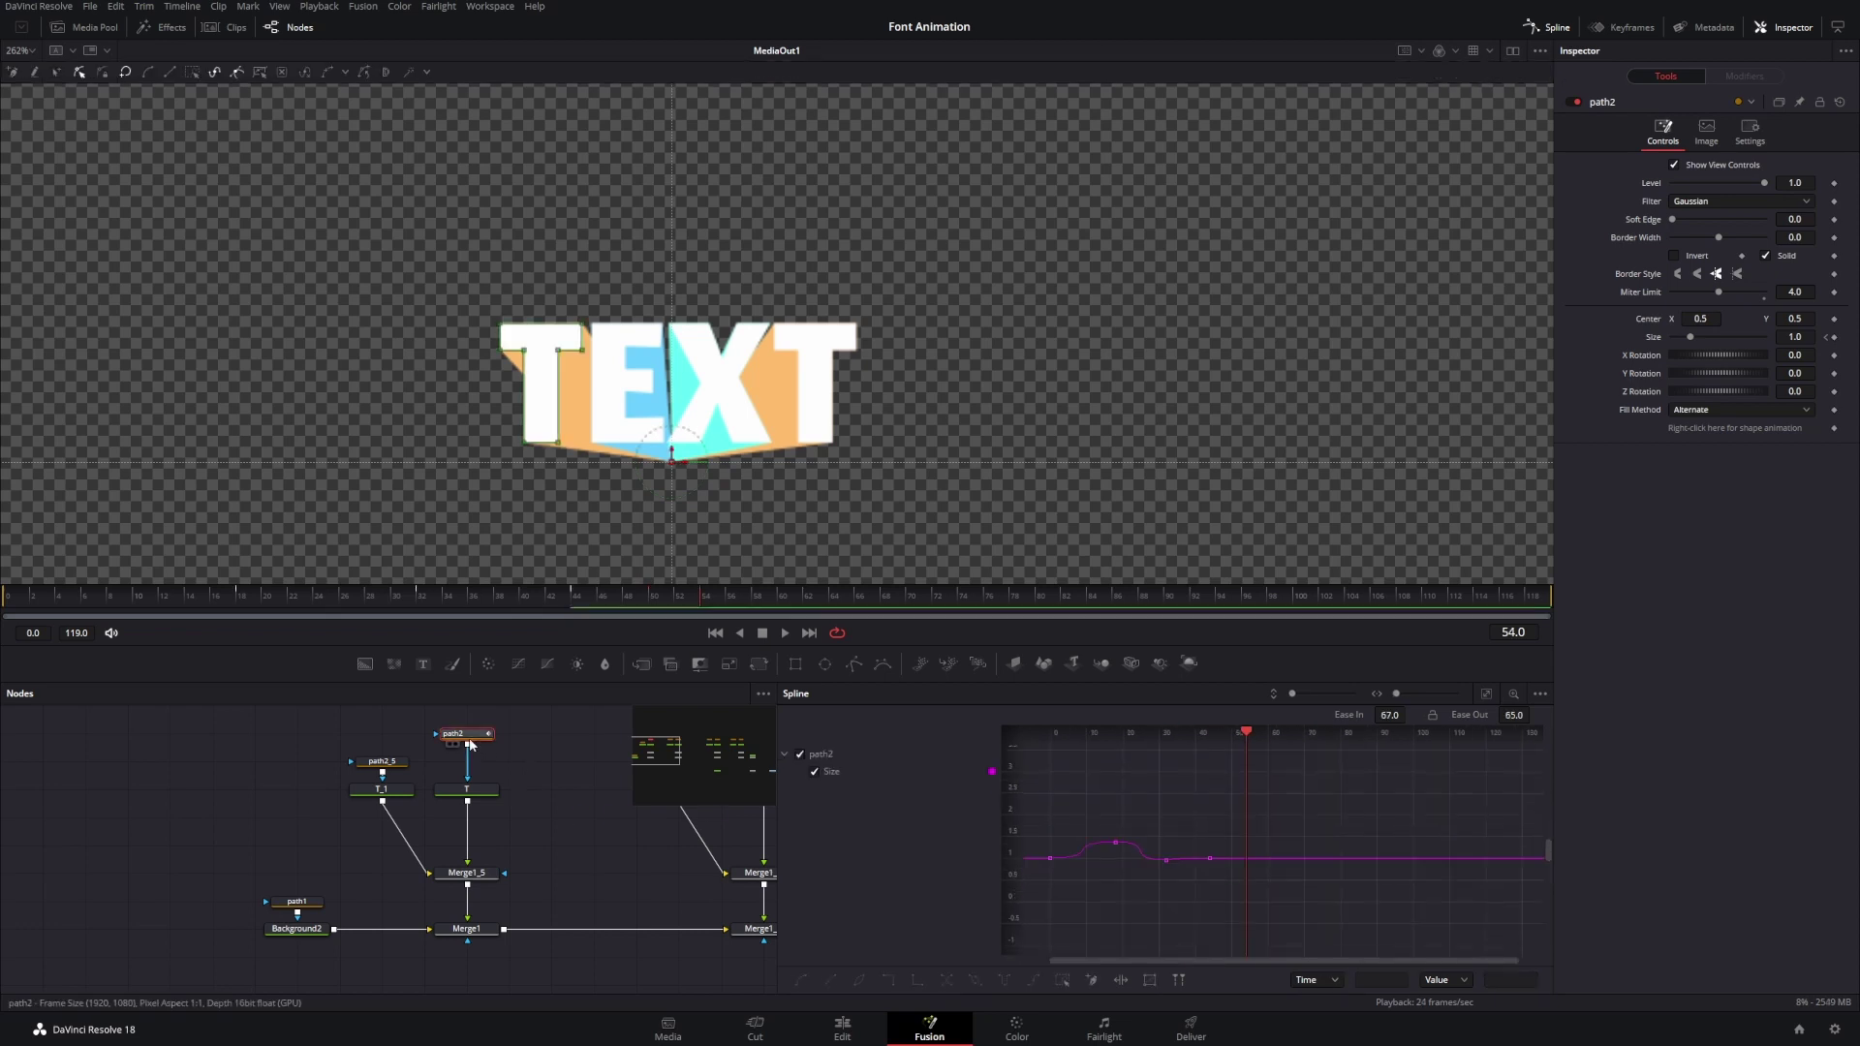
pyautogui.rightClick(468, 742)
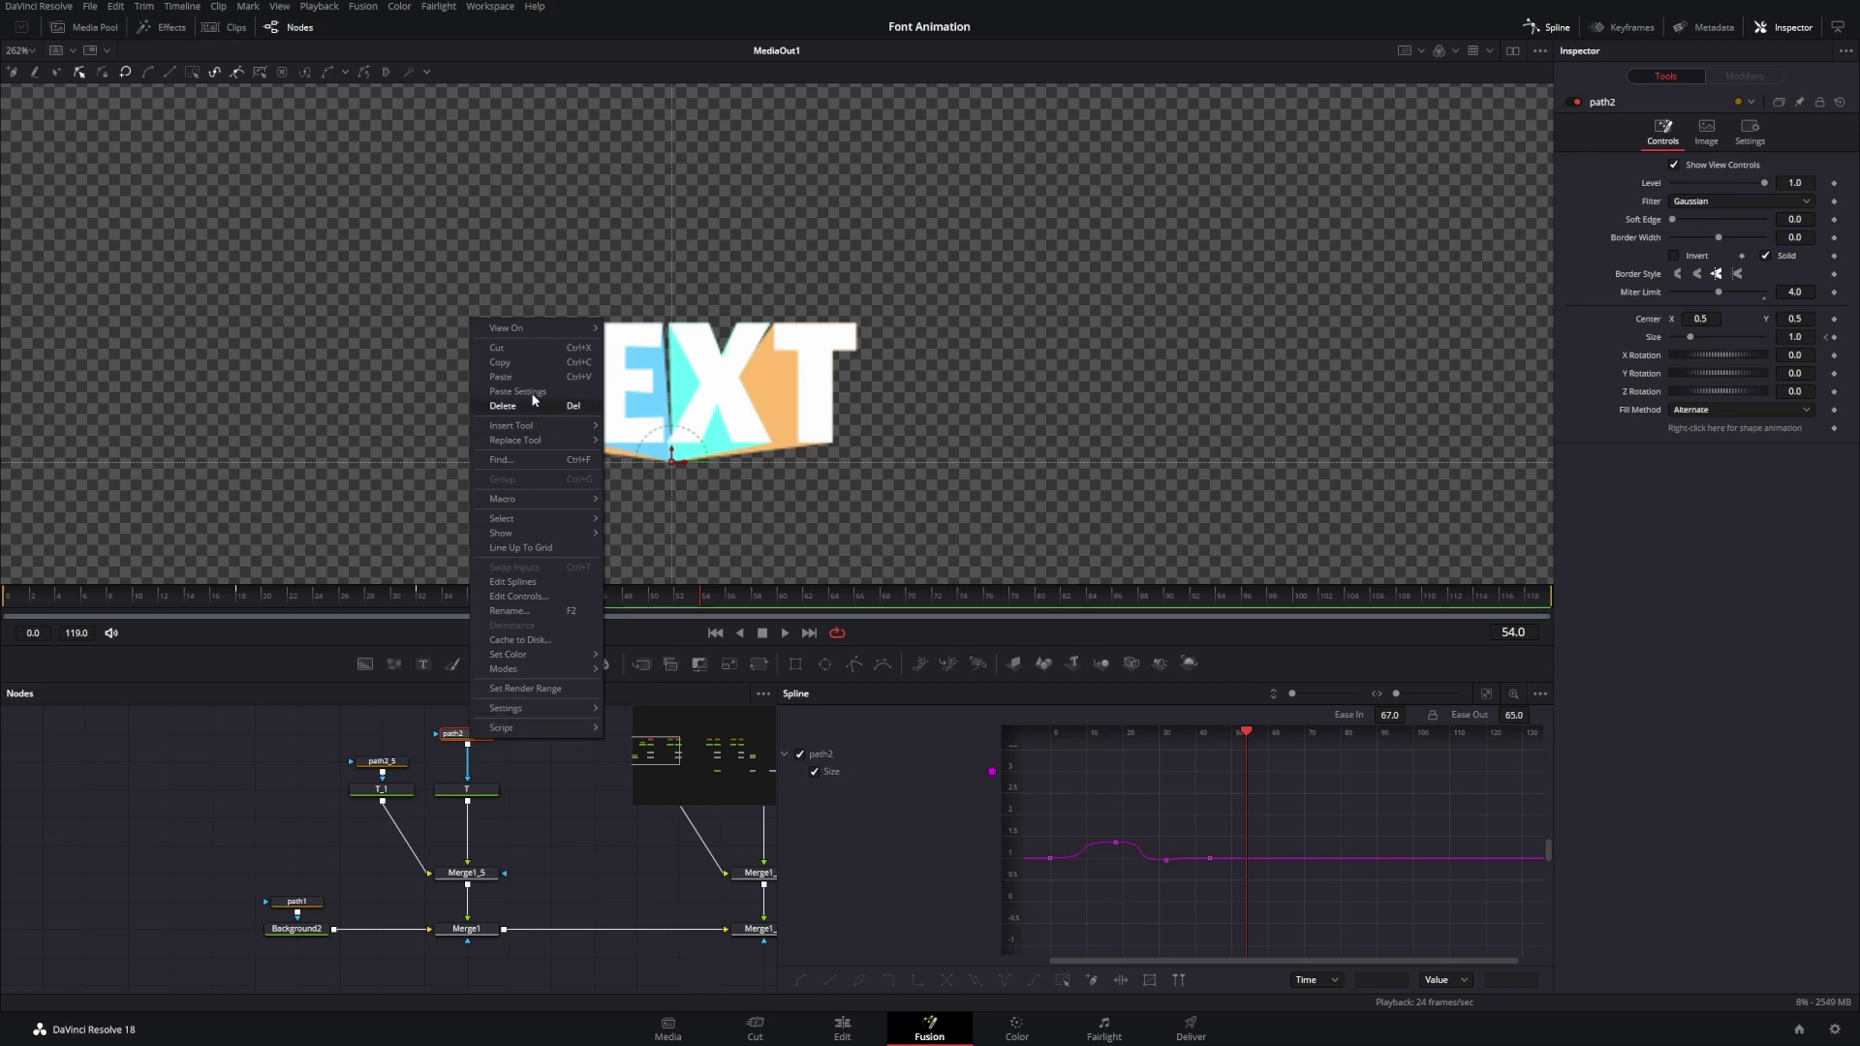
pyautogui.click(499, 362)
pyautogui.moveTo(377, 882); pyautogui.dragTo(156, 927)
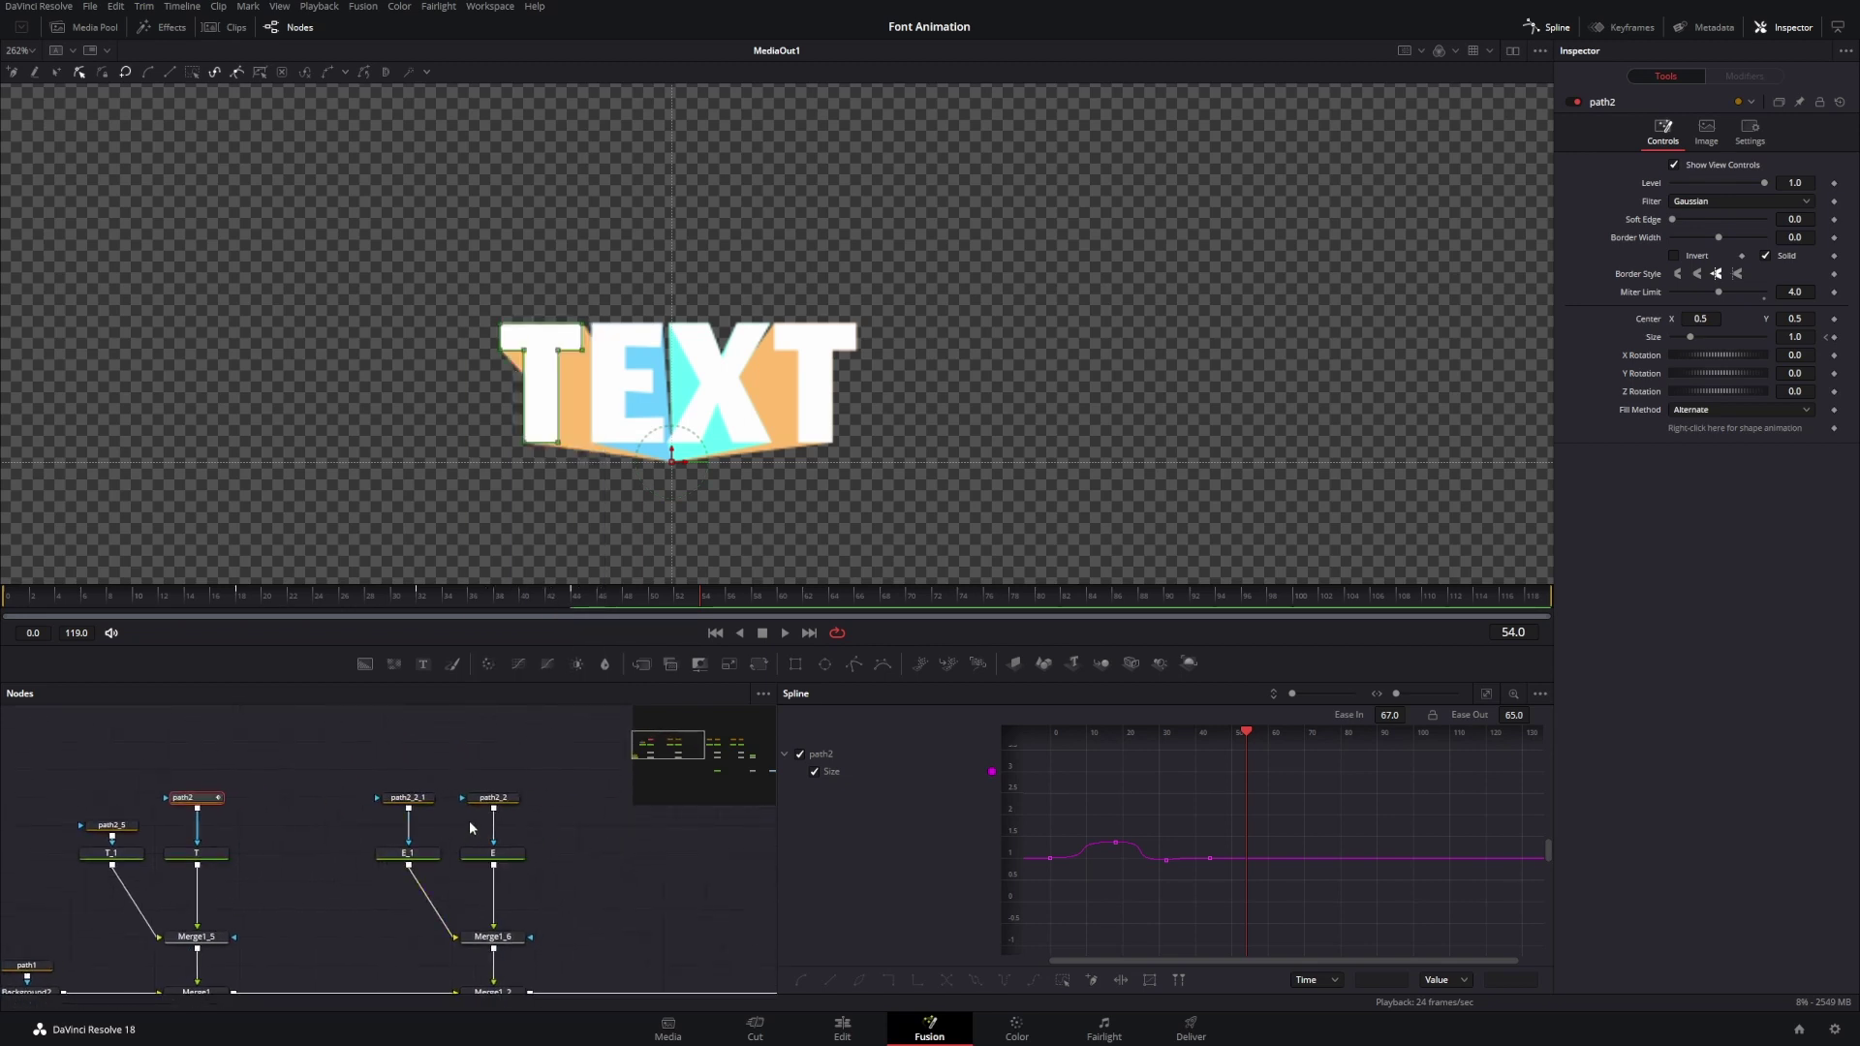
pyautogui.click(499, 803)
pyautogui.rightClick(500, 805)
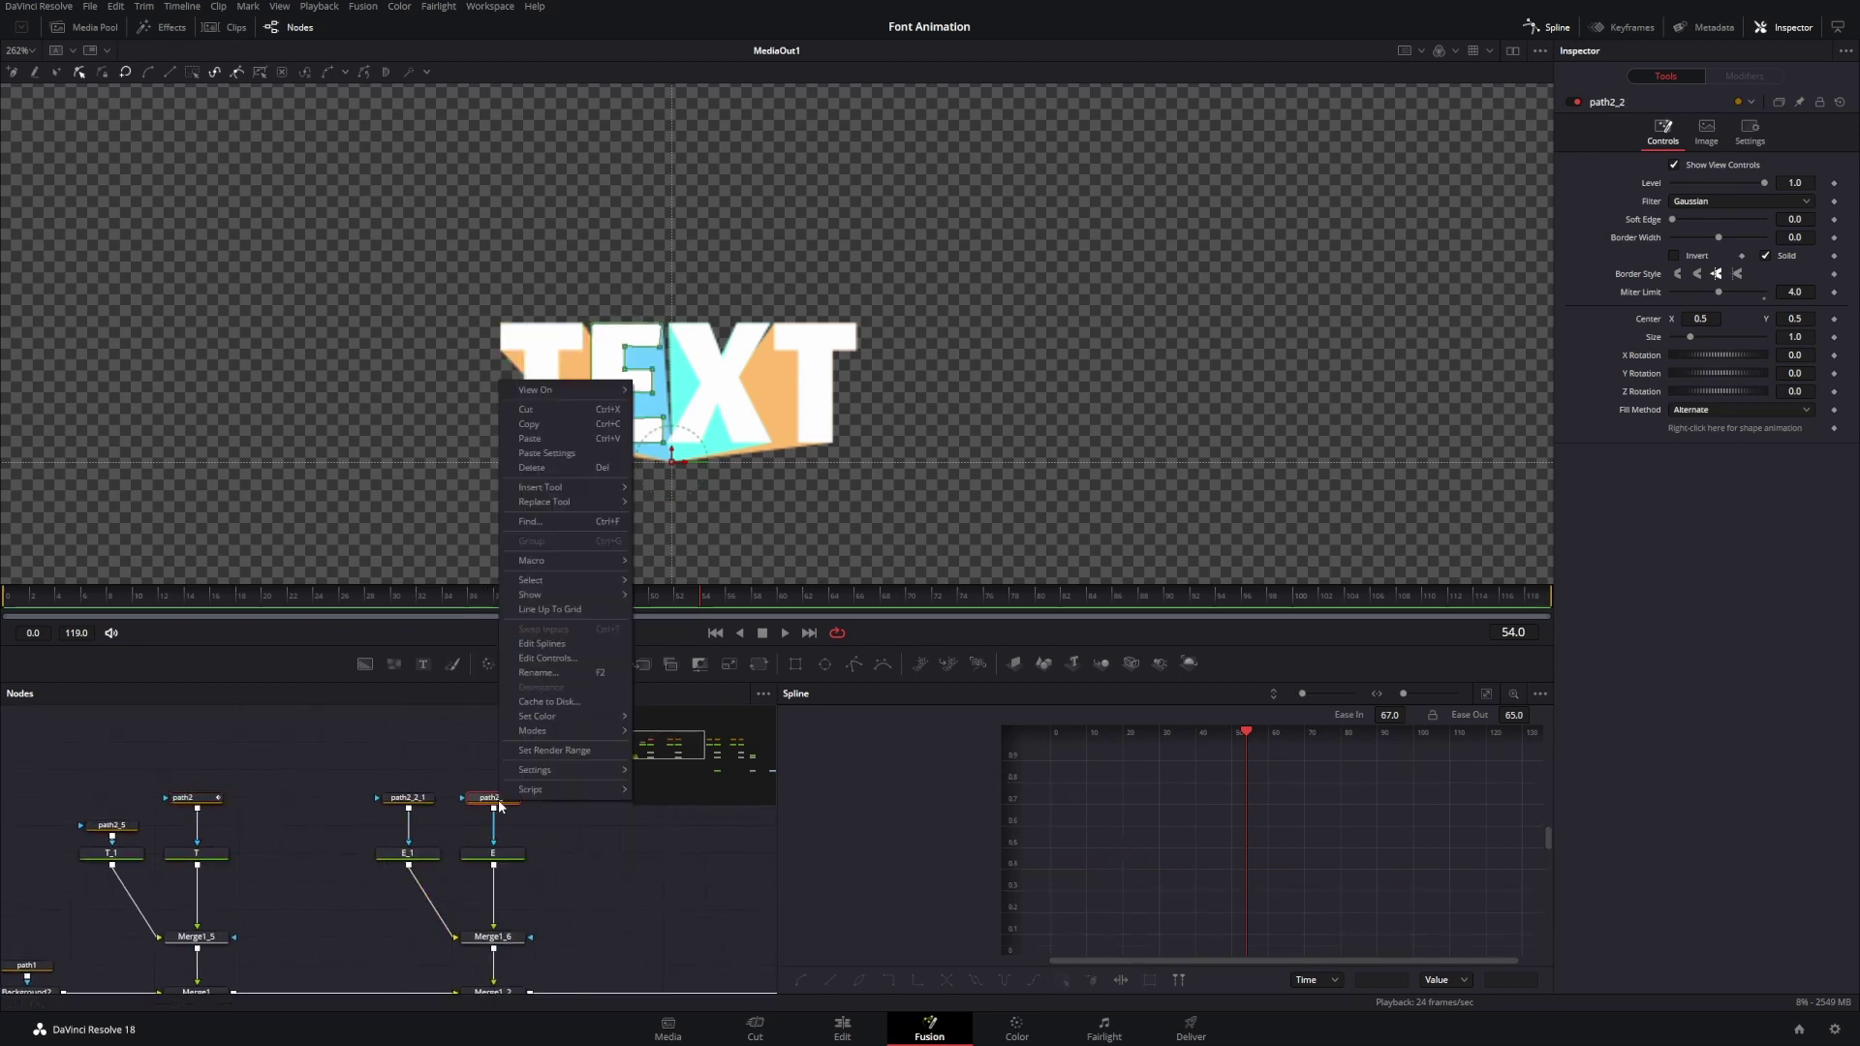
pyautogui.rightClick(1650, 336)
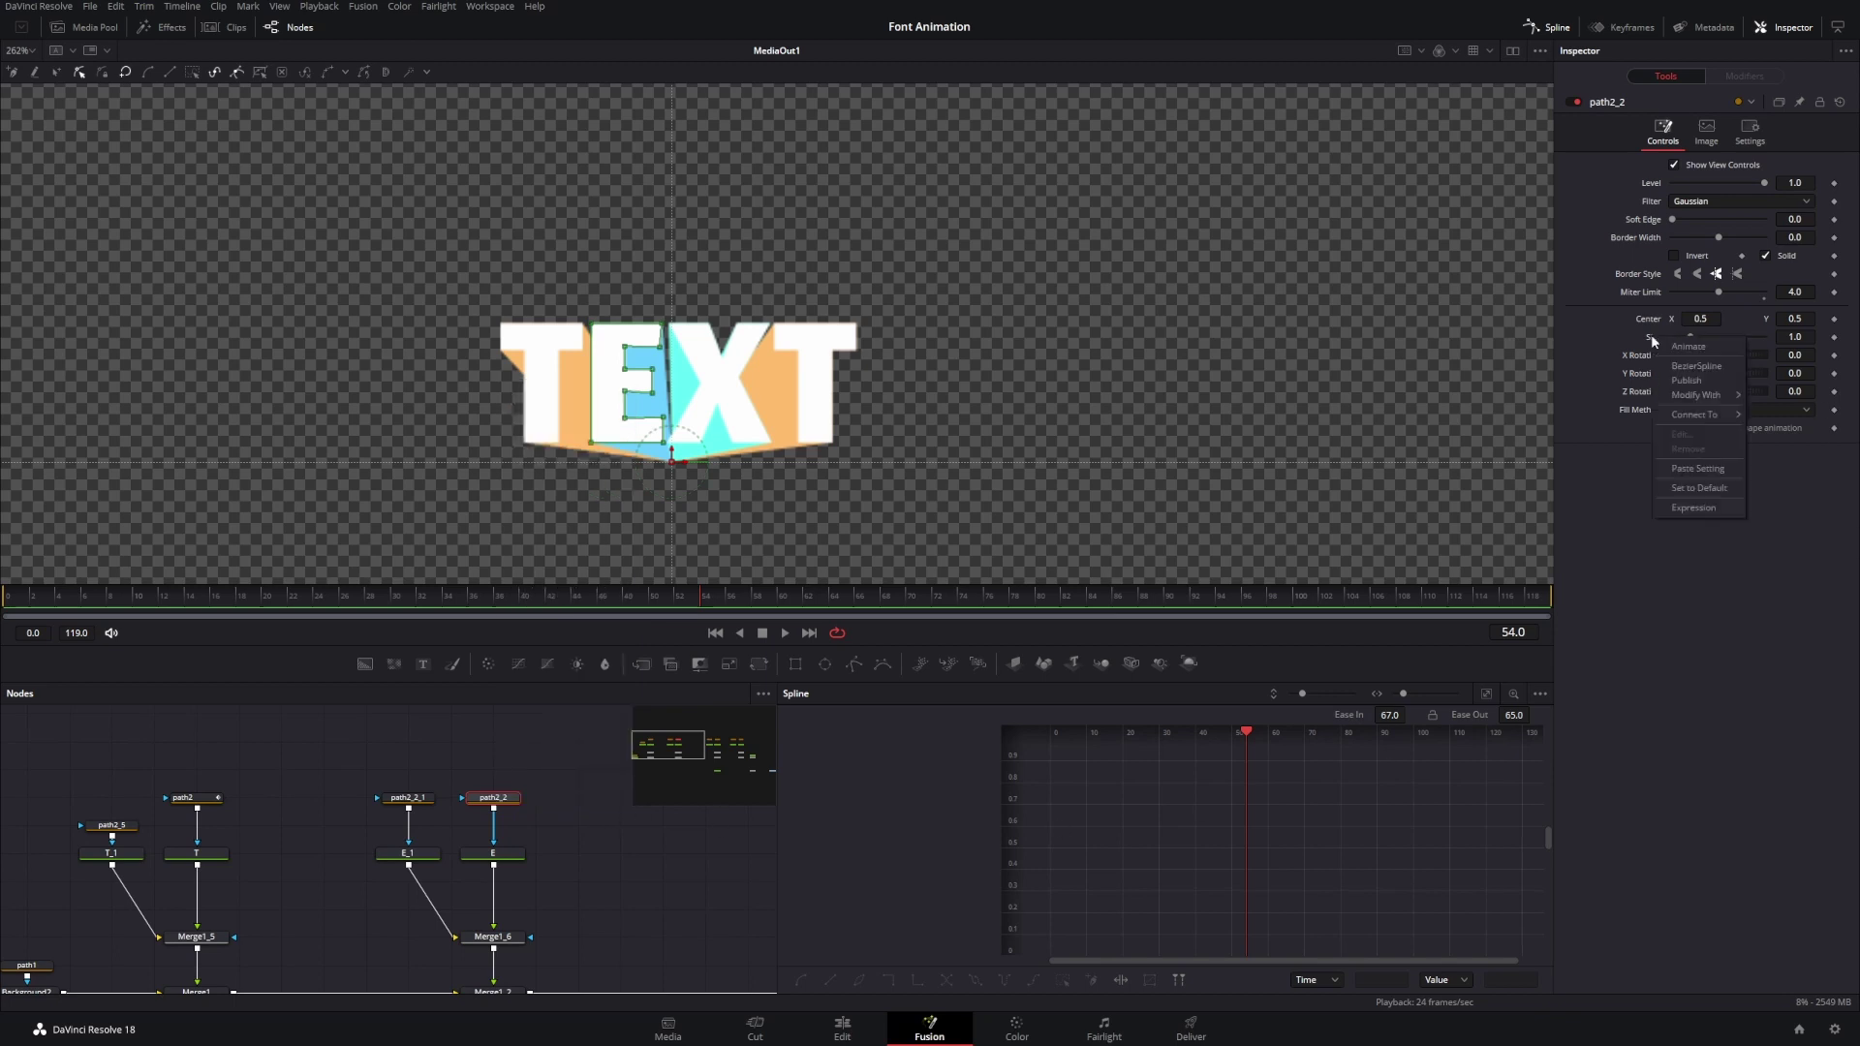
pyautogui.click(1710, 469)
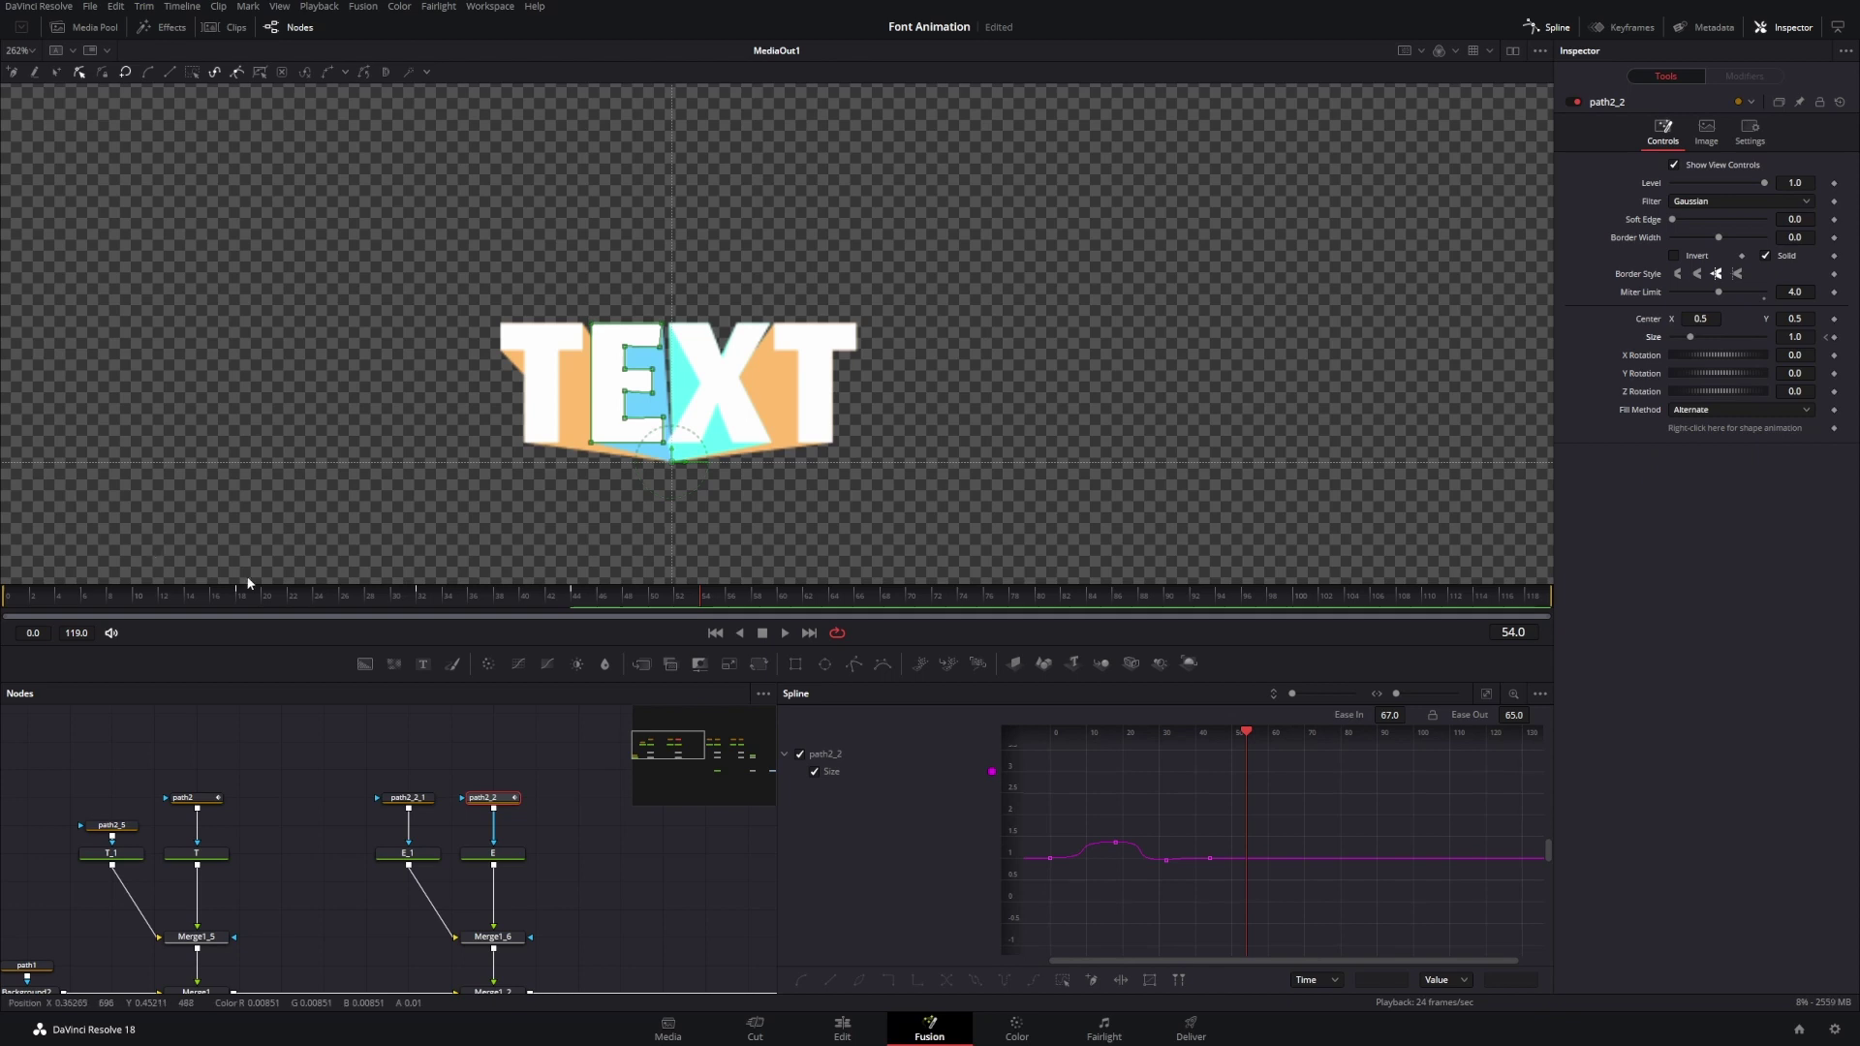
pyautogui.moveTo(210, 608); pyautogui.dragTo(403, 620)
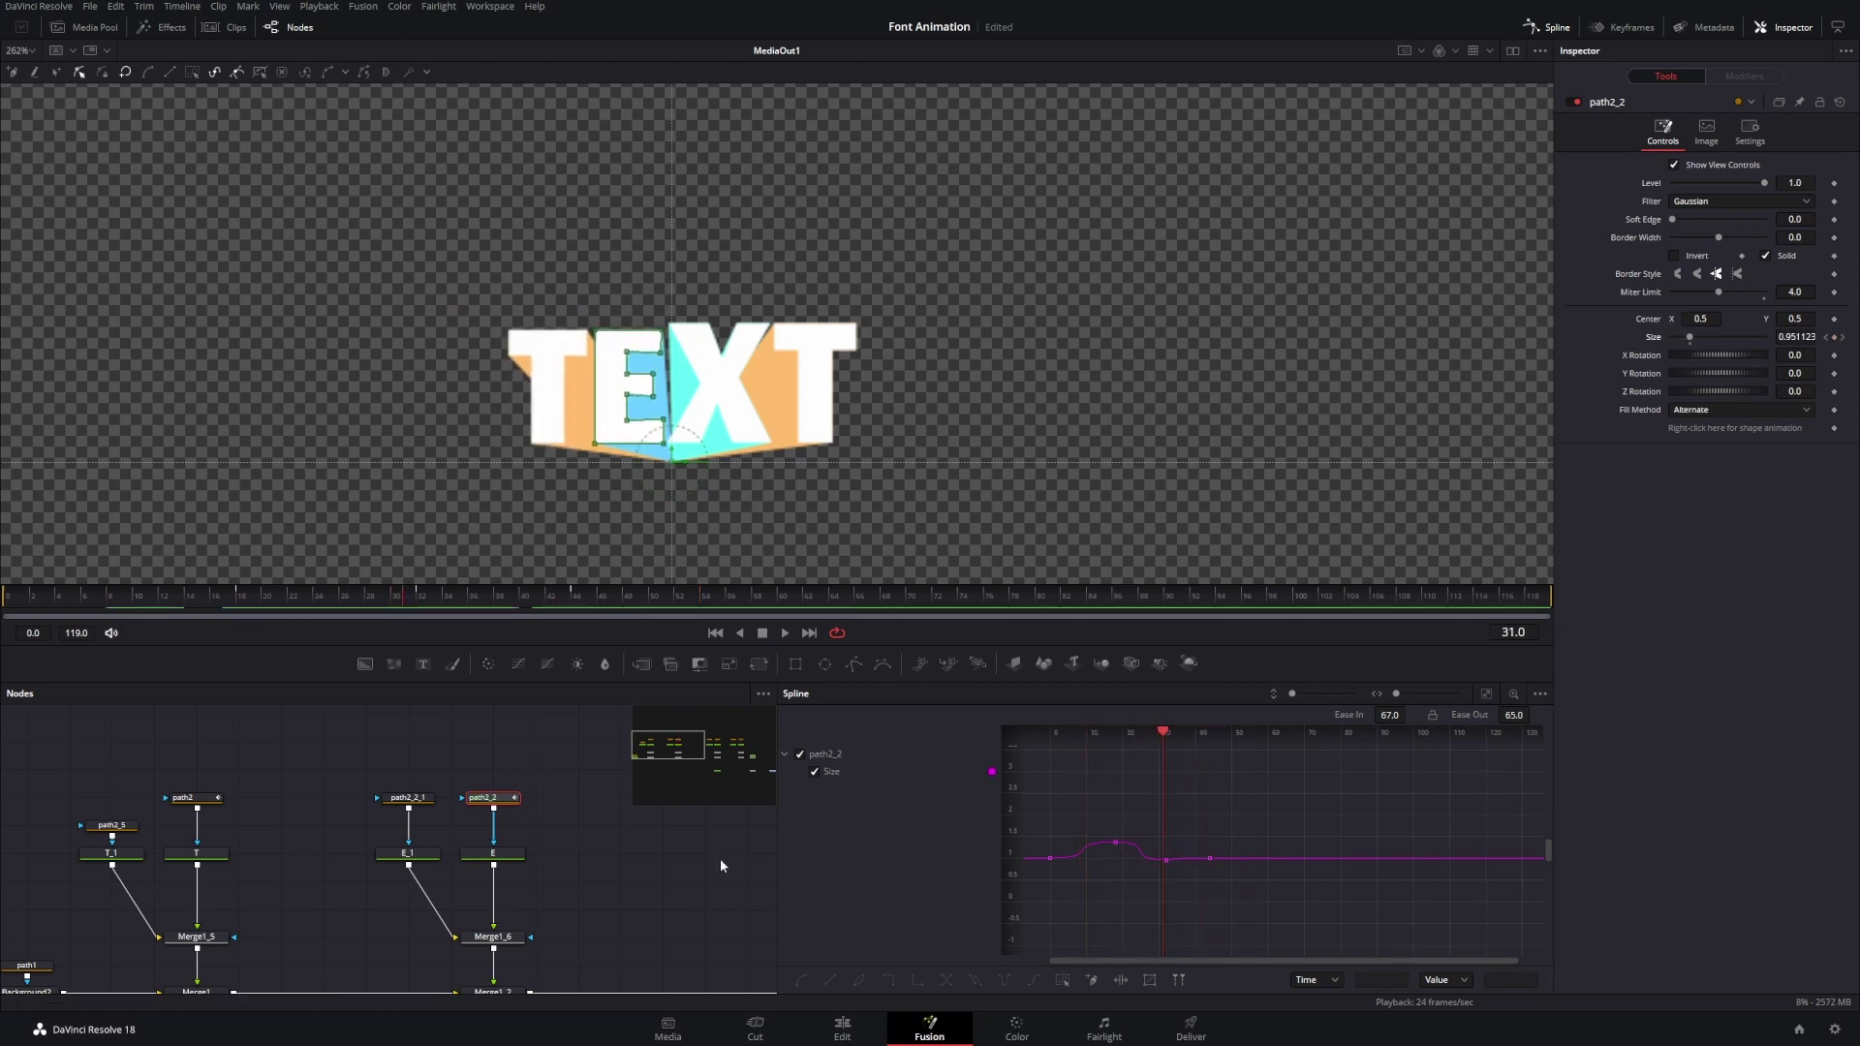
# - Paste the copied setting onto the Size of path2_3 and path2_4, and play the animation
pyautogui.moveTo(719, 858); pyautogui.dragTo(258, 850)
pyautogui.click(396, 799)
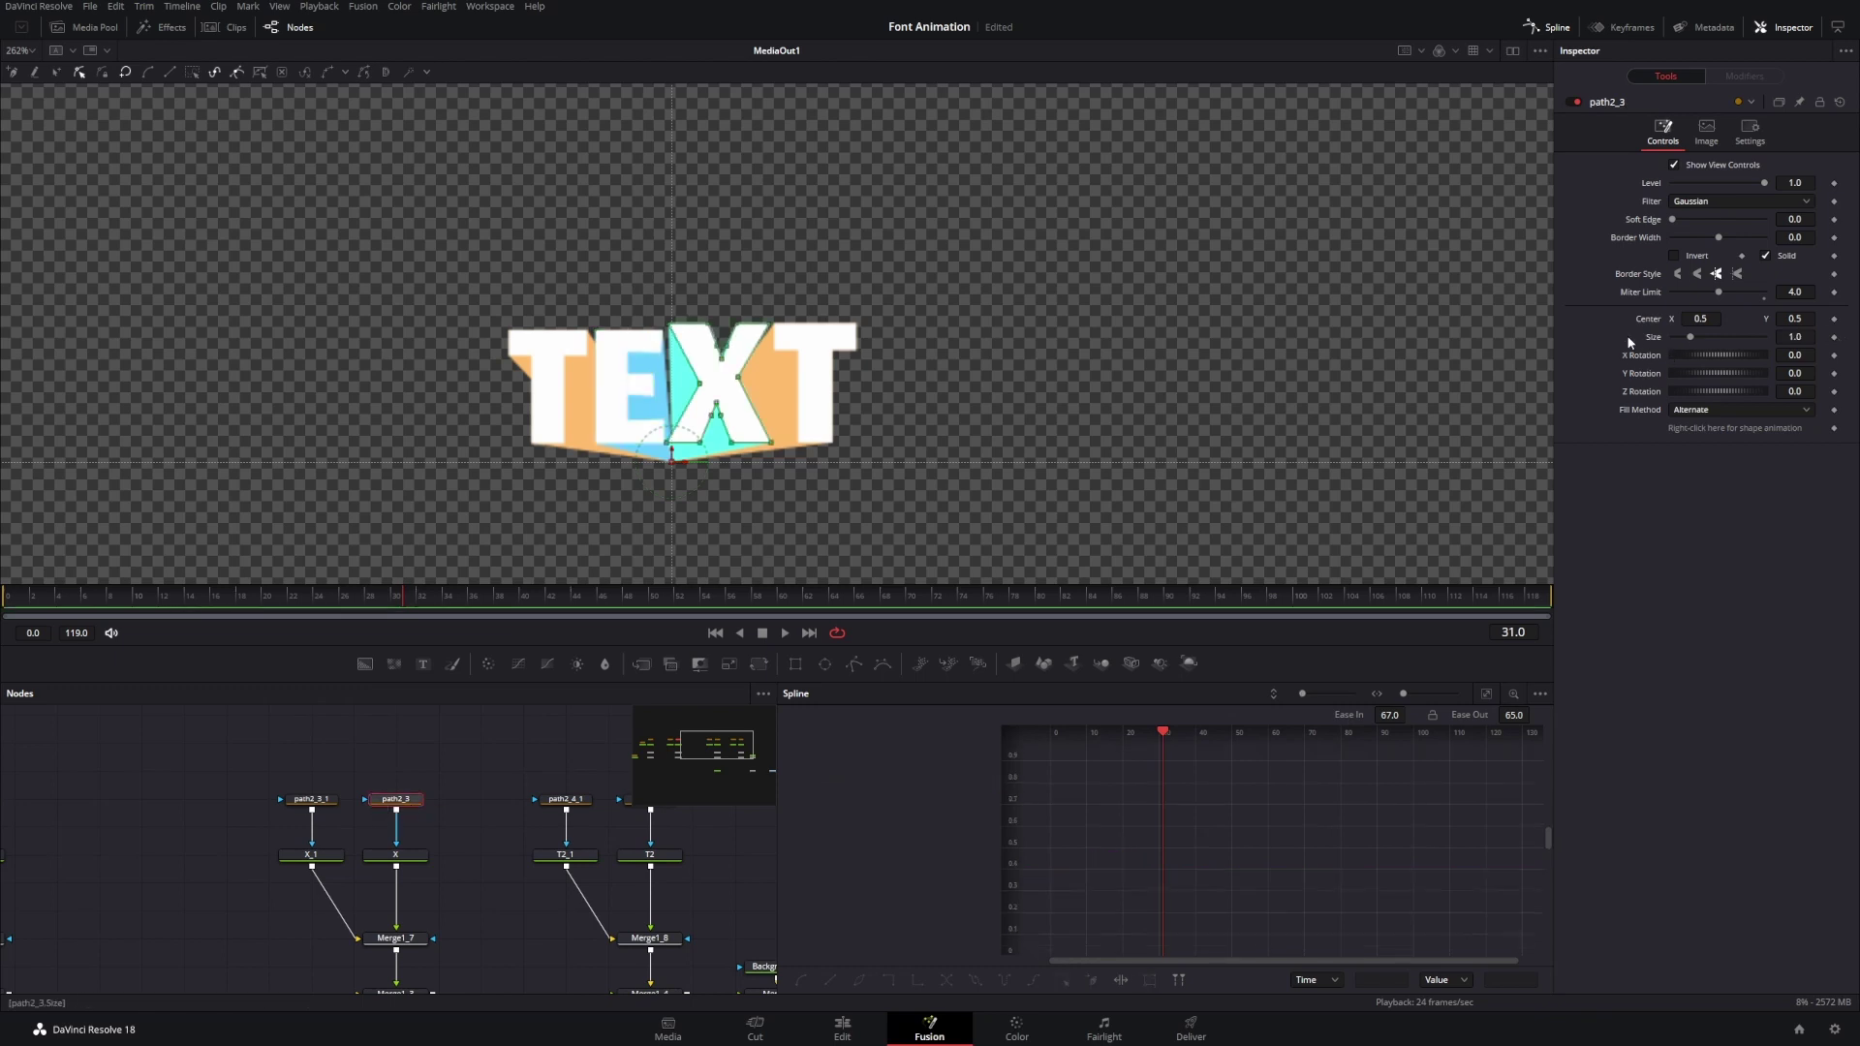
pyautogui.rightClick(1655, 338)
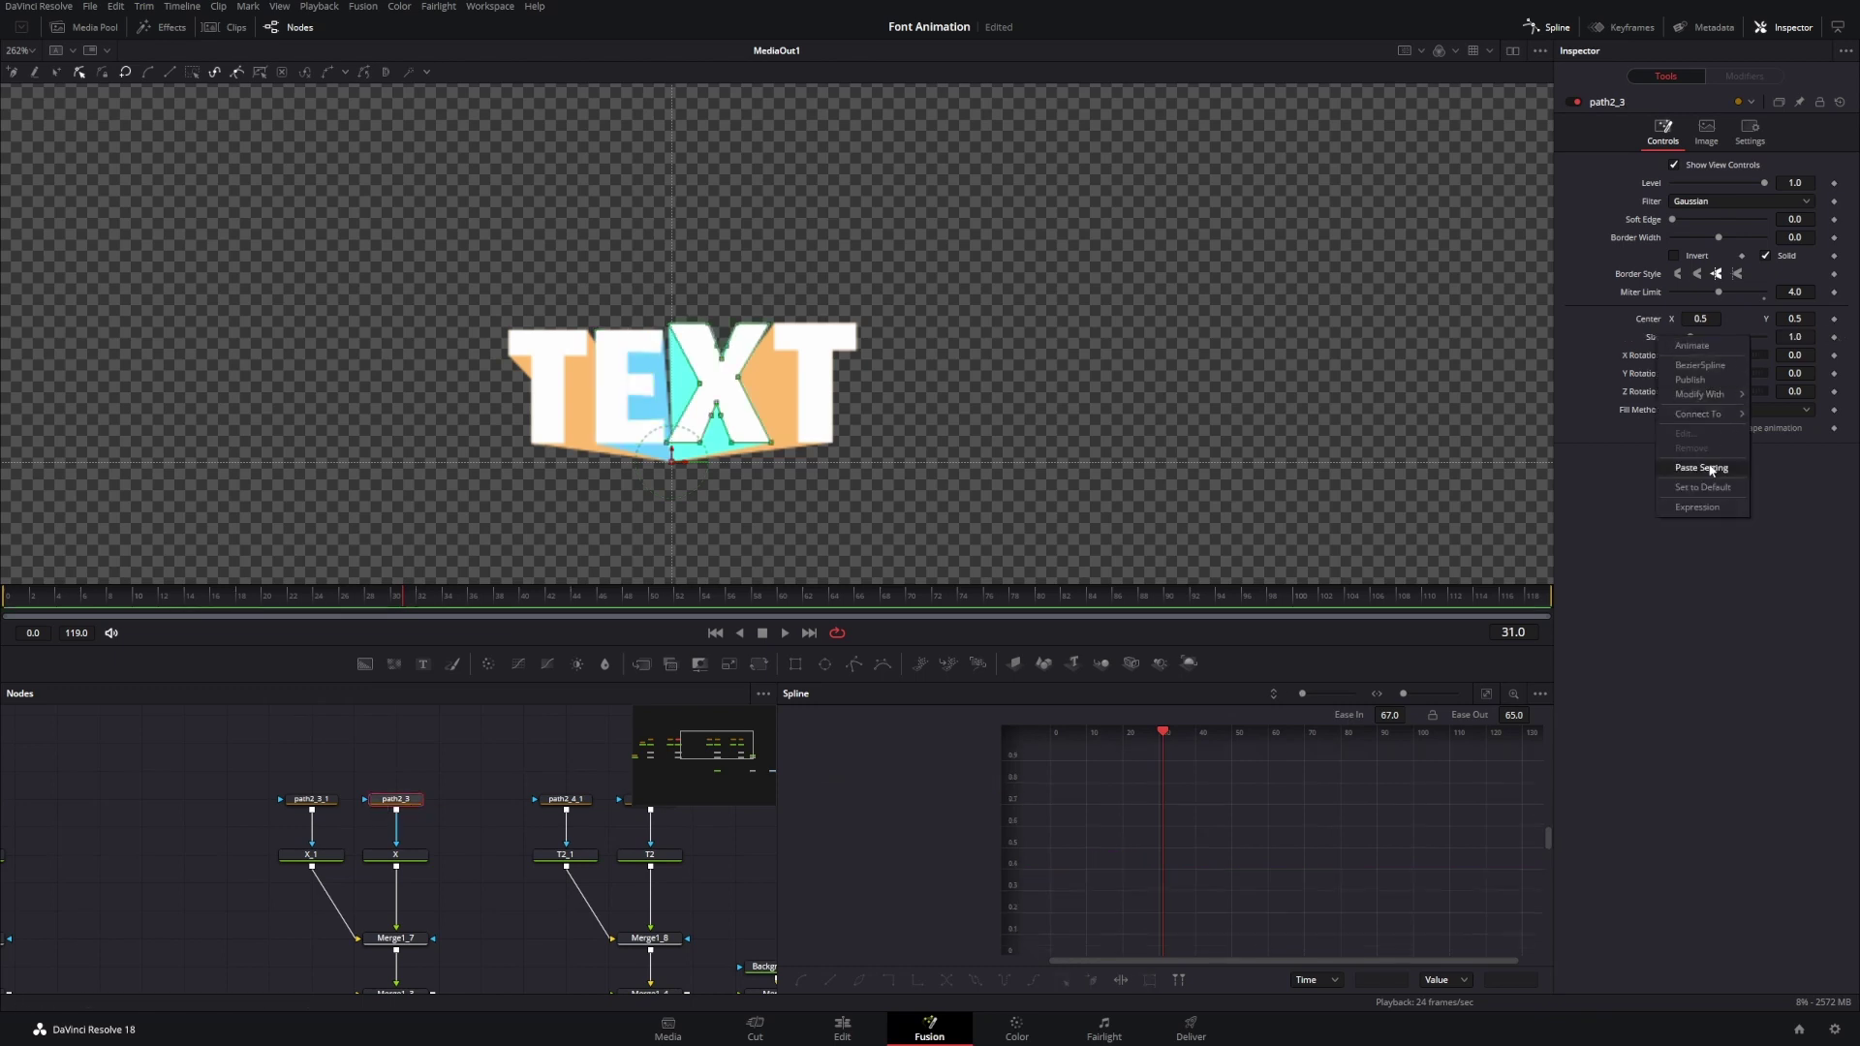
pyautogui.click(1711, 471)
pyautogui.moveTo(540, 840); pyautogui.dragTo(430, 862)
pyautogui.click(541, 820)
pyautogui.rightClick(1647, 341)
pyautogui.click(1701, 474)
pyautogui.click(384, 754)
pyautogui.press('space')
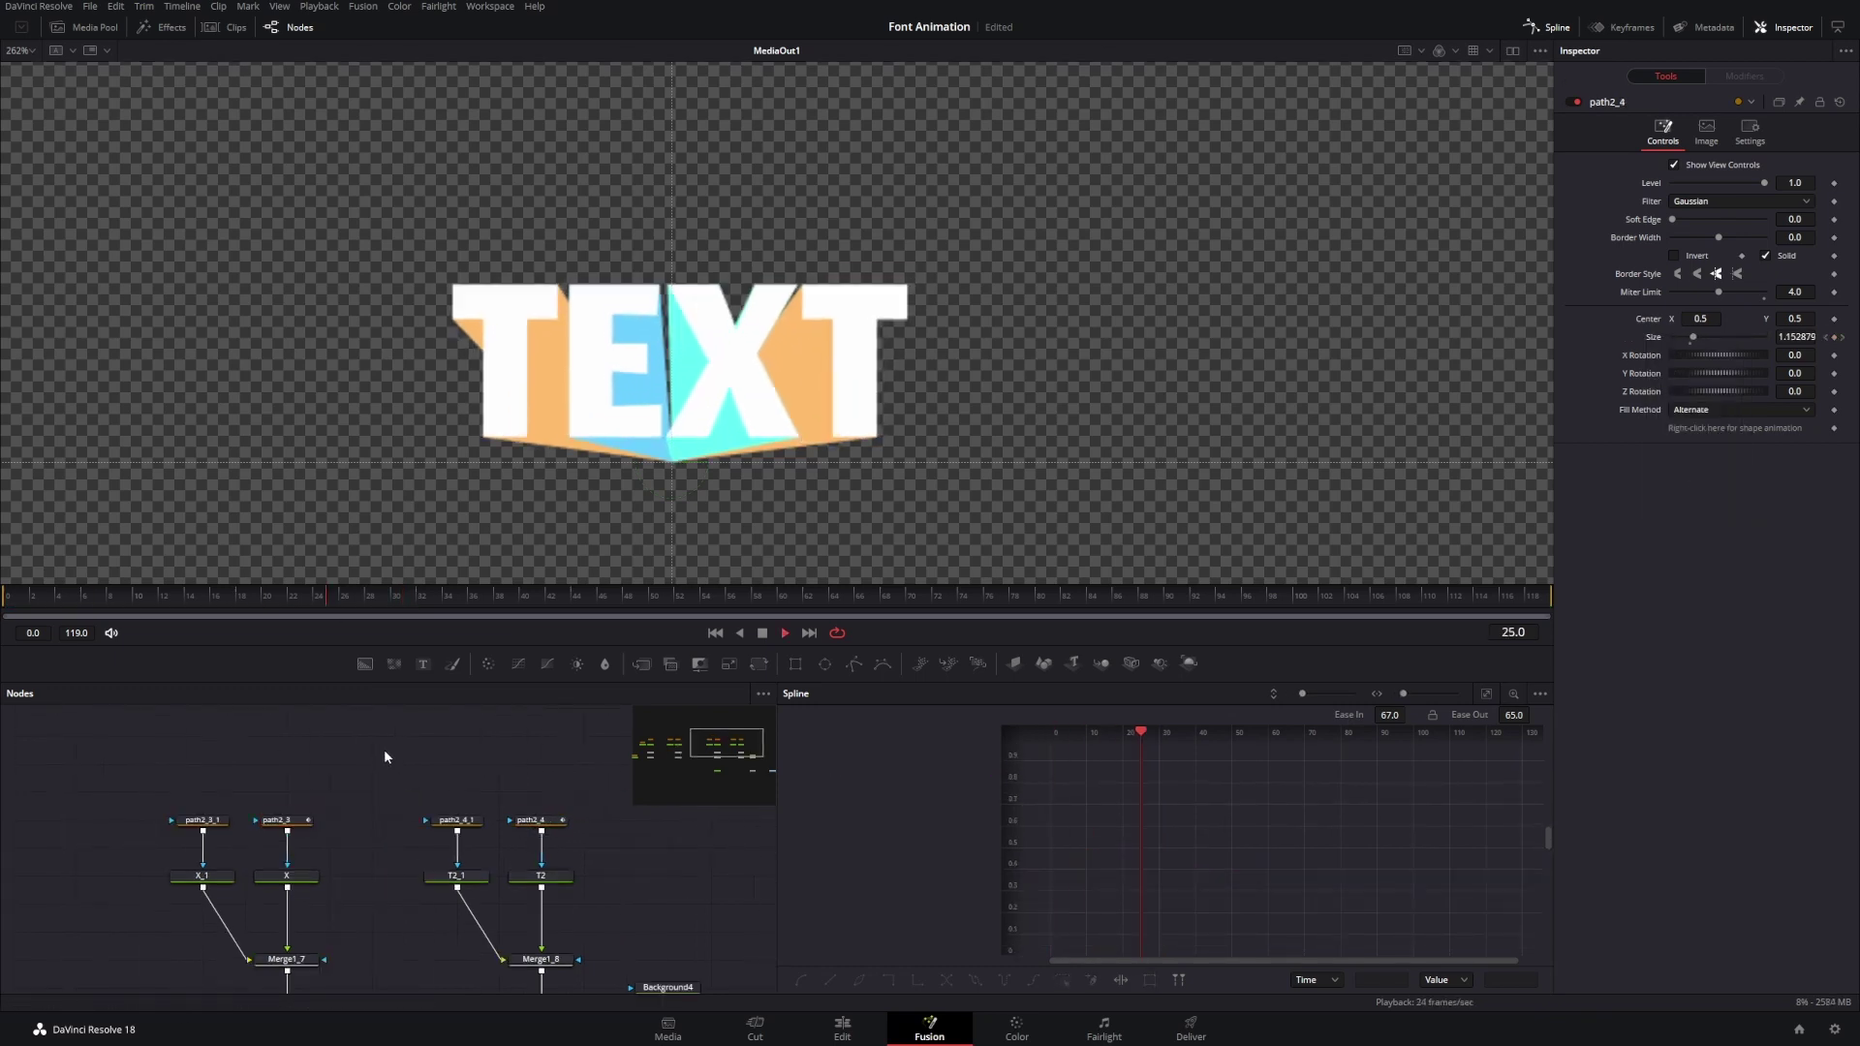
pyautogui.press('space')
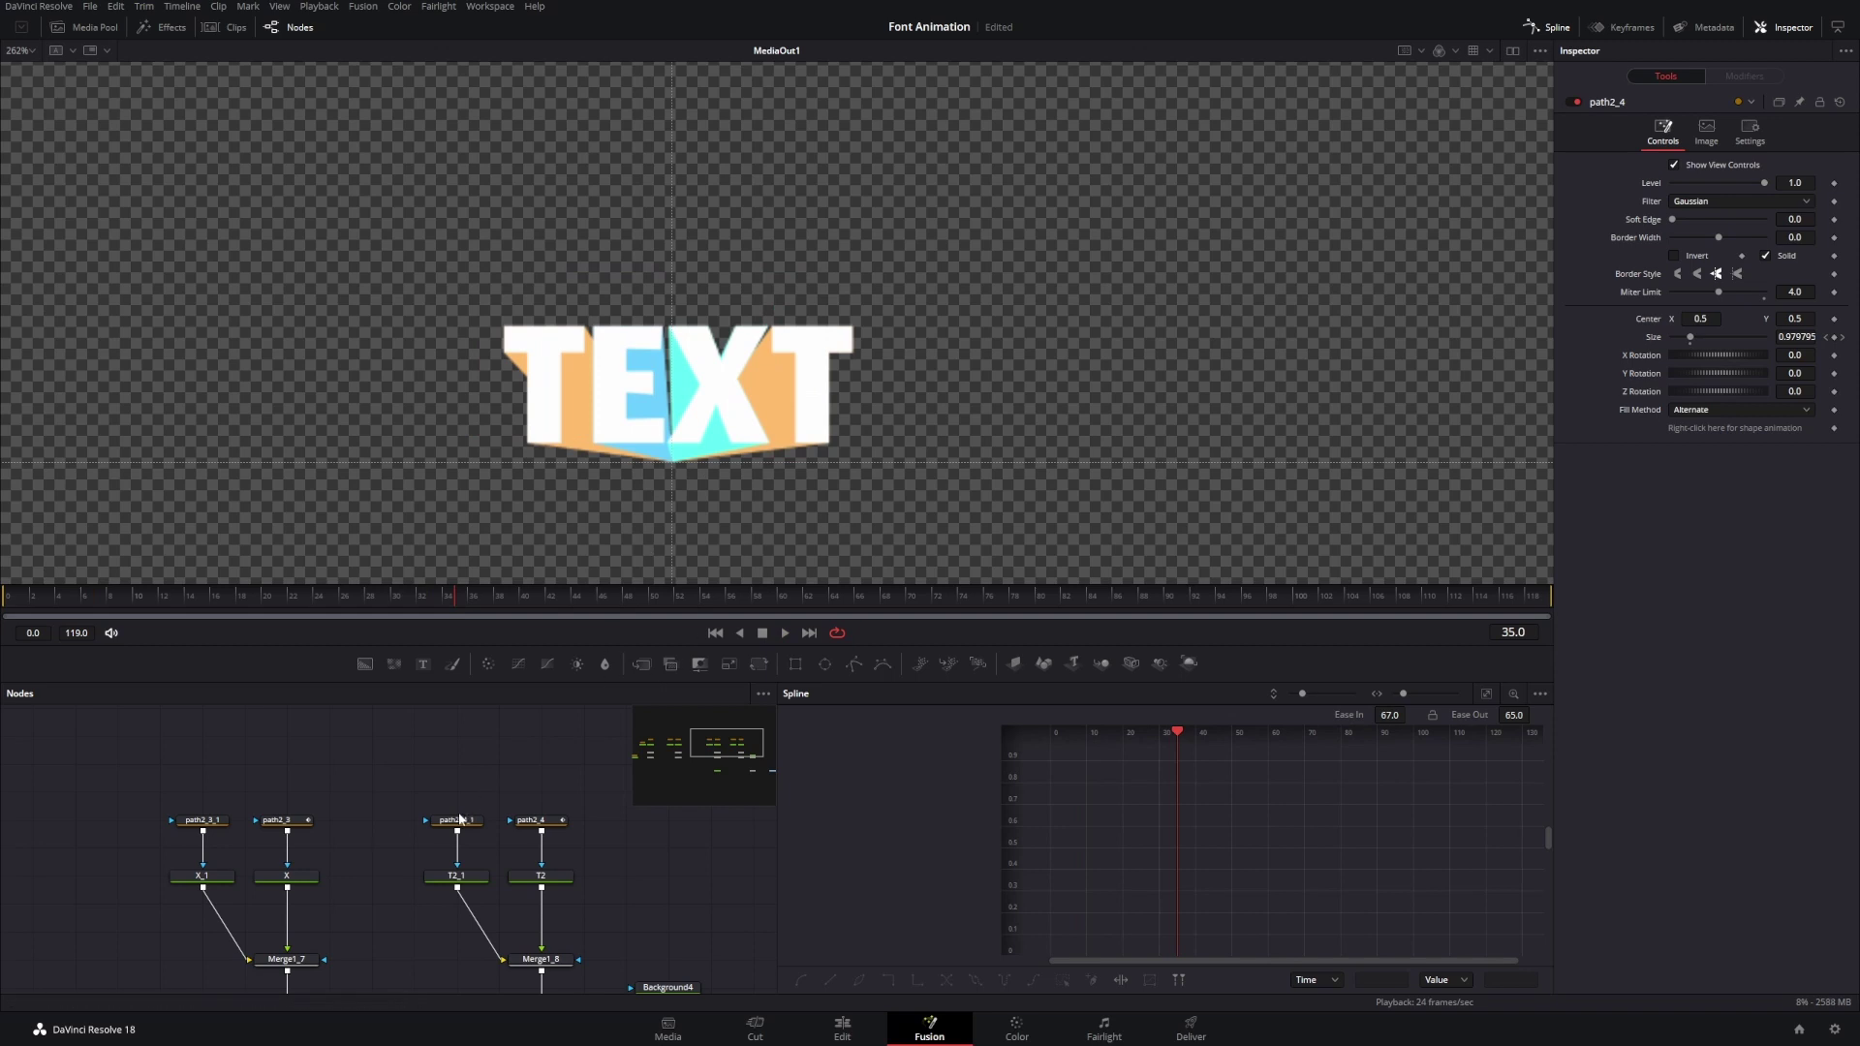
pyautogui.scroll(-3, 474, 800)
pyautogui.moveTo(316, 764); pyautogui.dragTo(496, 804)
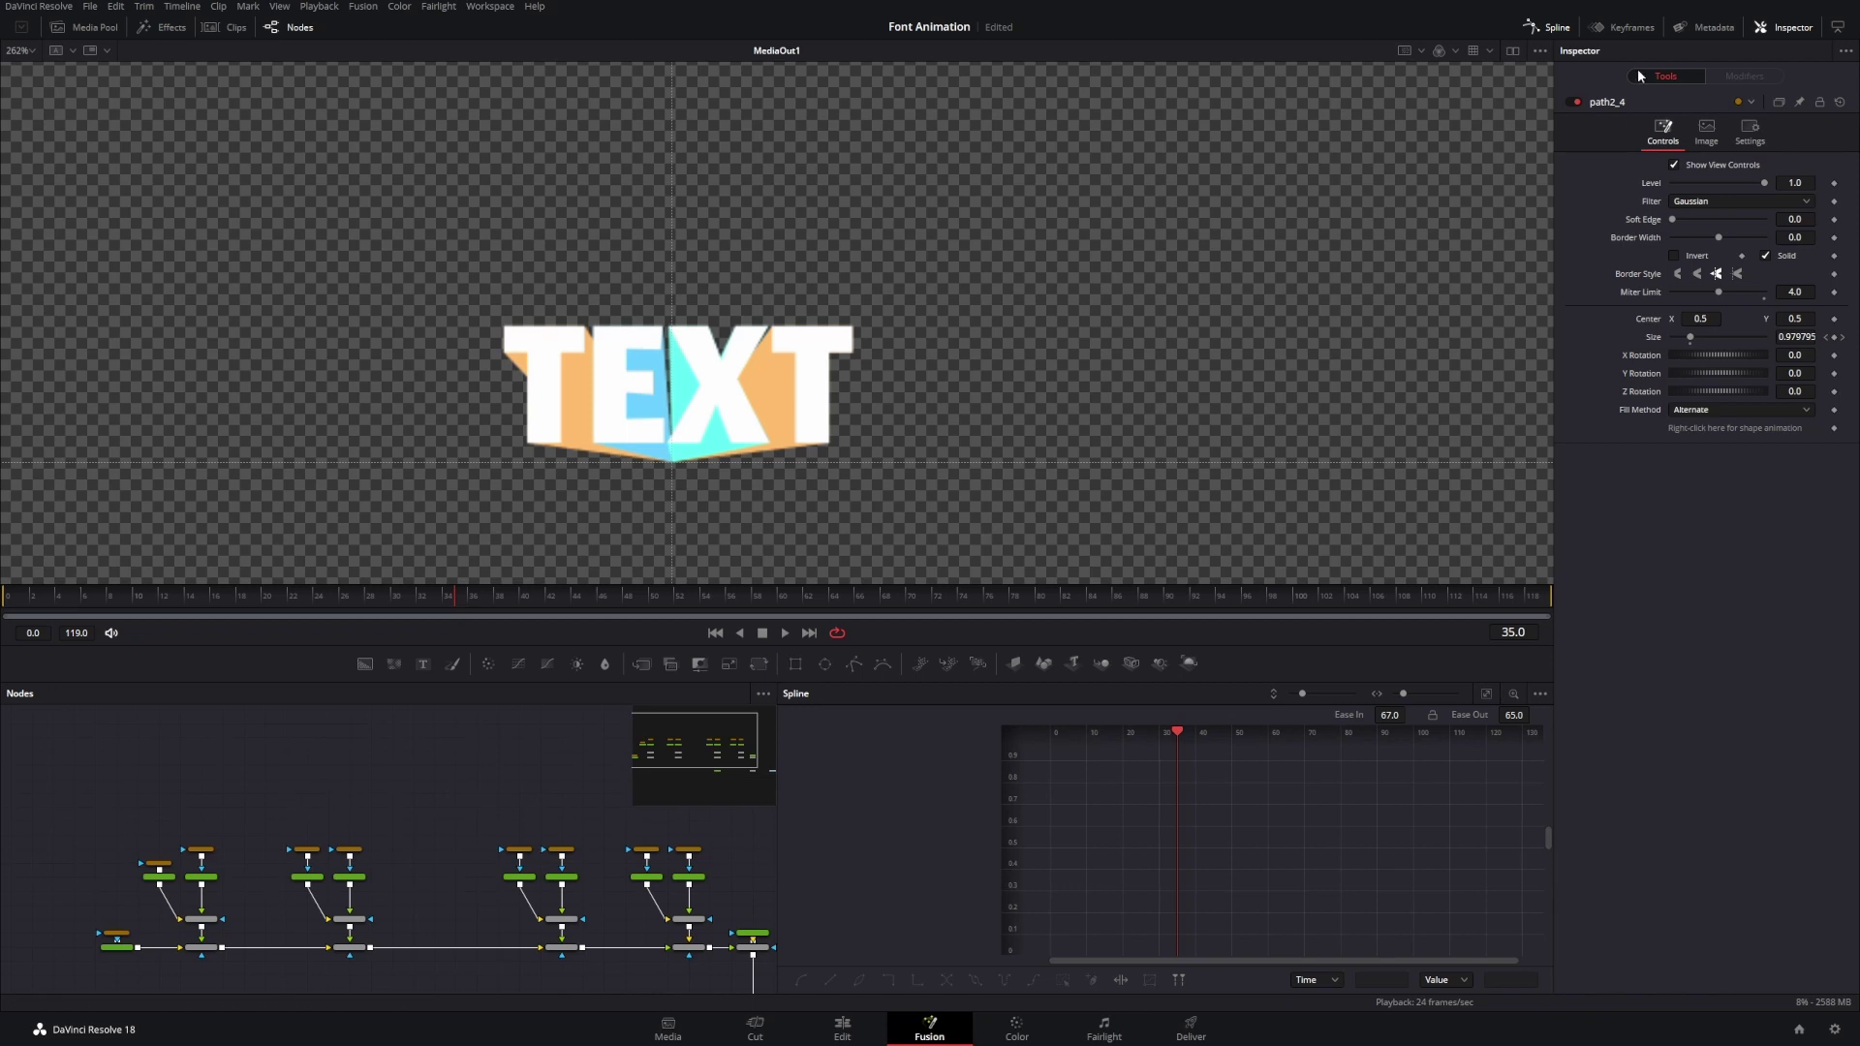
pyautogui.click(1628, 29)
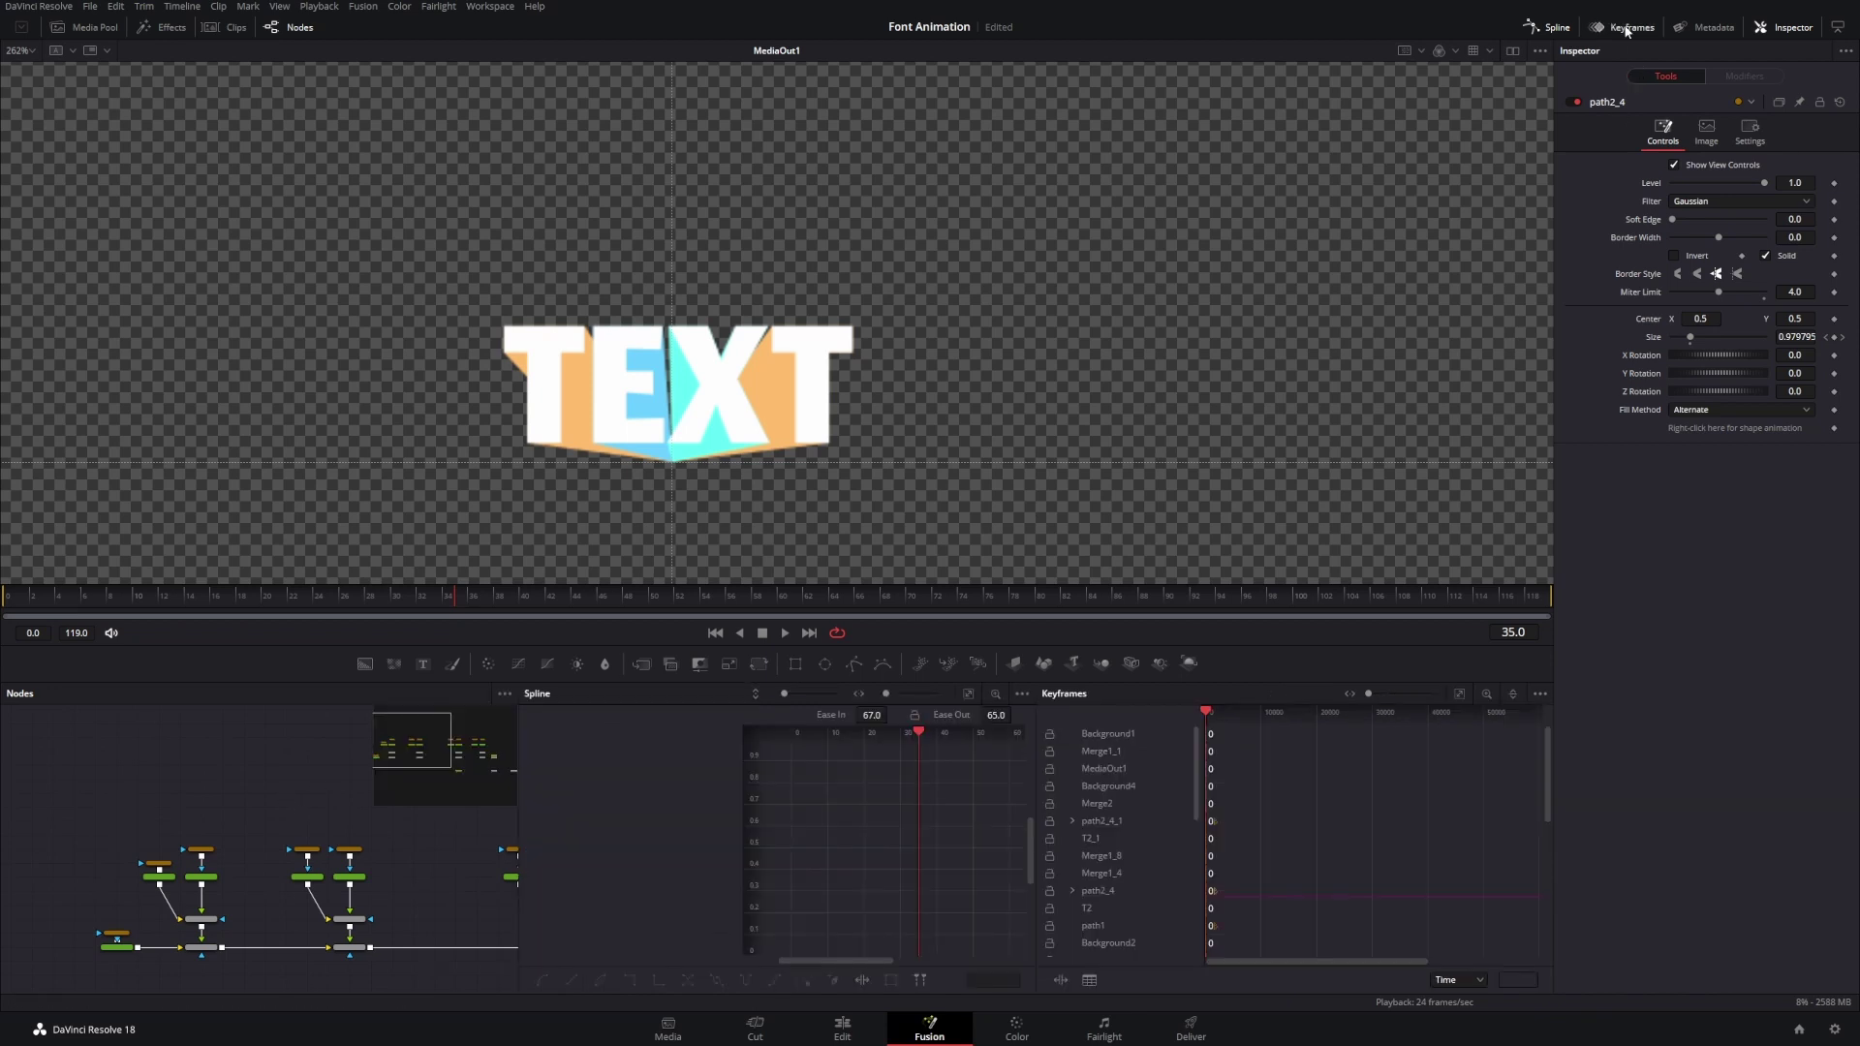
pyautogui.click(1627, 29)
pyautogui.click(1548, 27)
pyautogui.click(1548, 27)
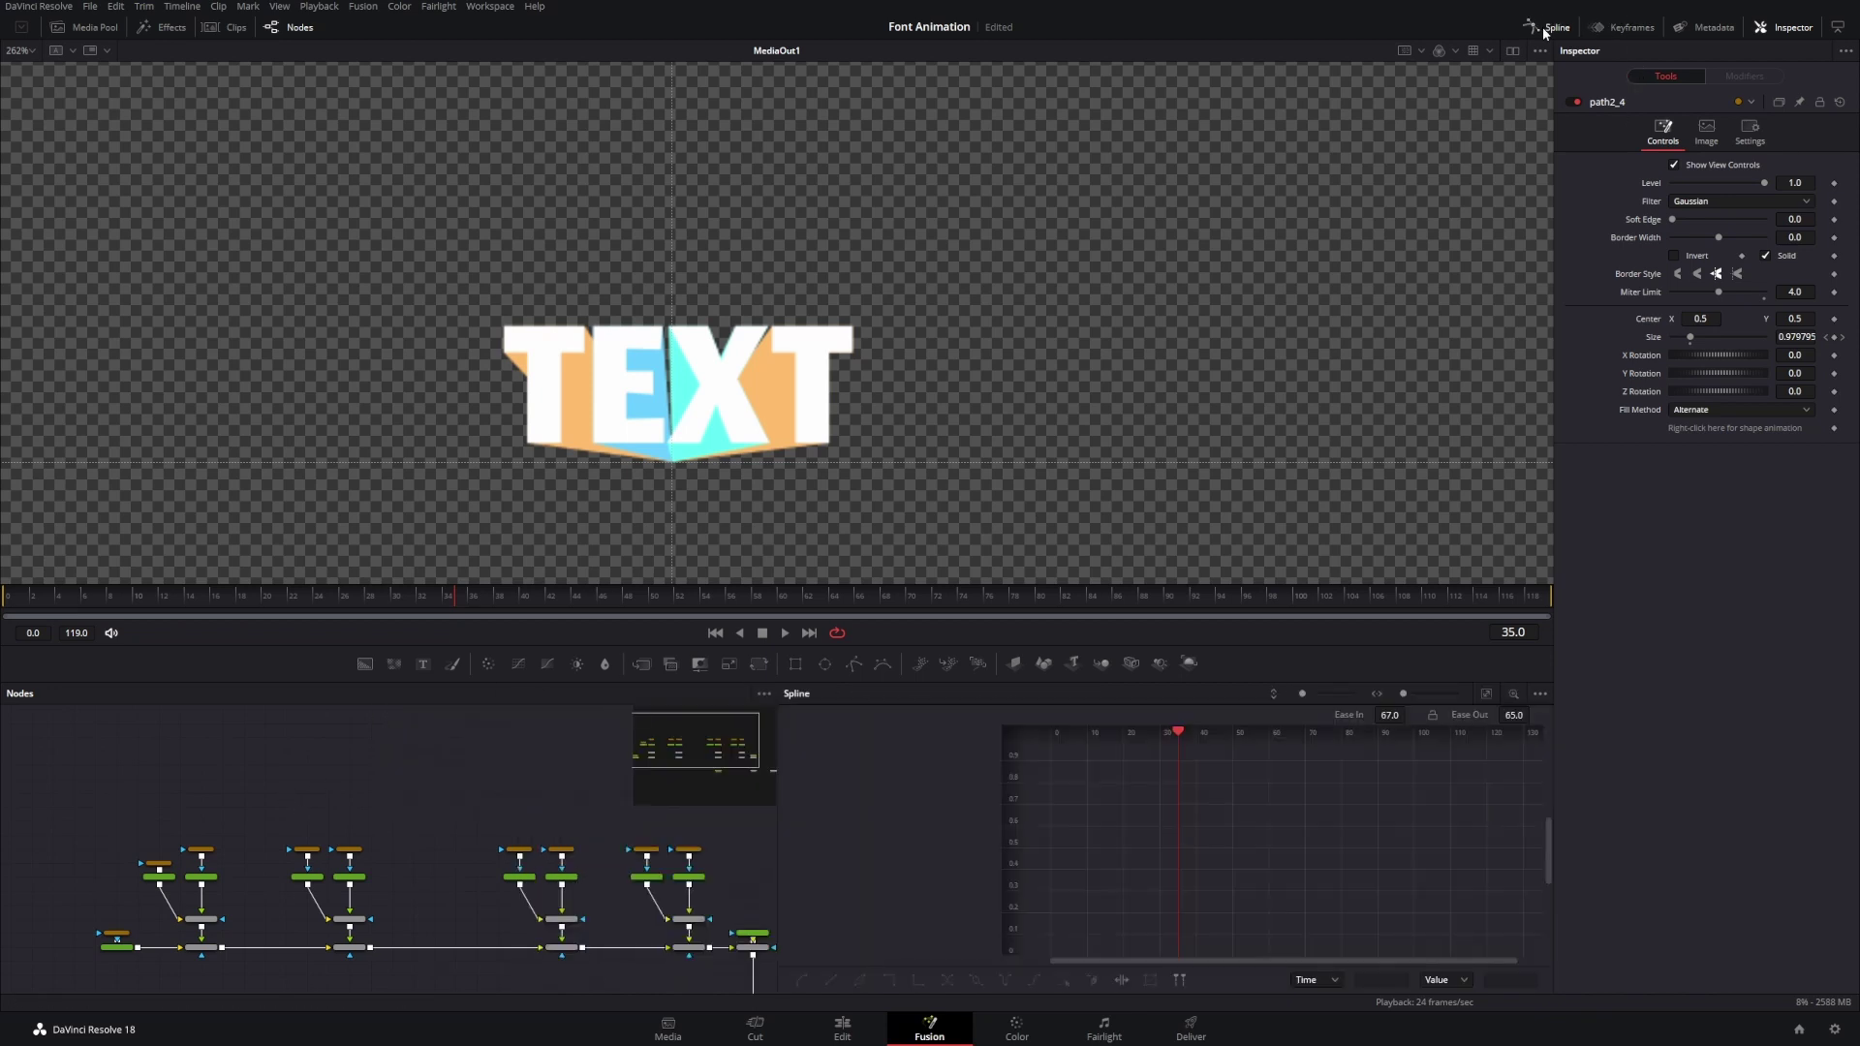
# - Select the path2_2 mask, replace the Spline editor with the Keyframes editor, and limit it to selected tools only
pyautogui.click(349, 849)
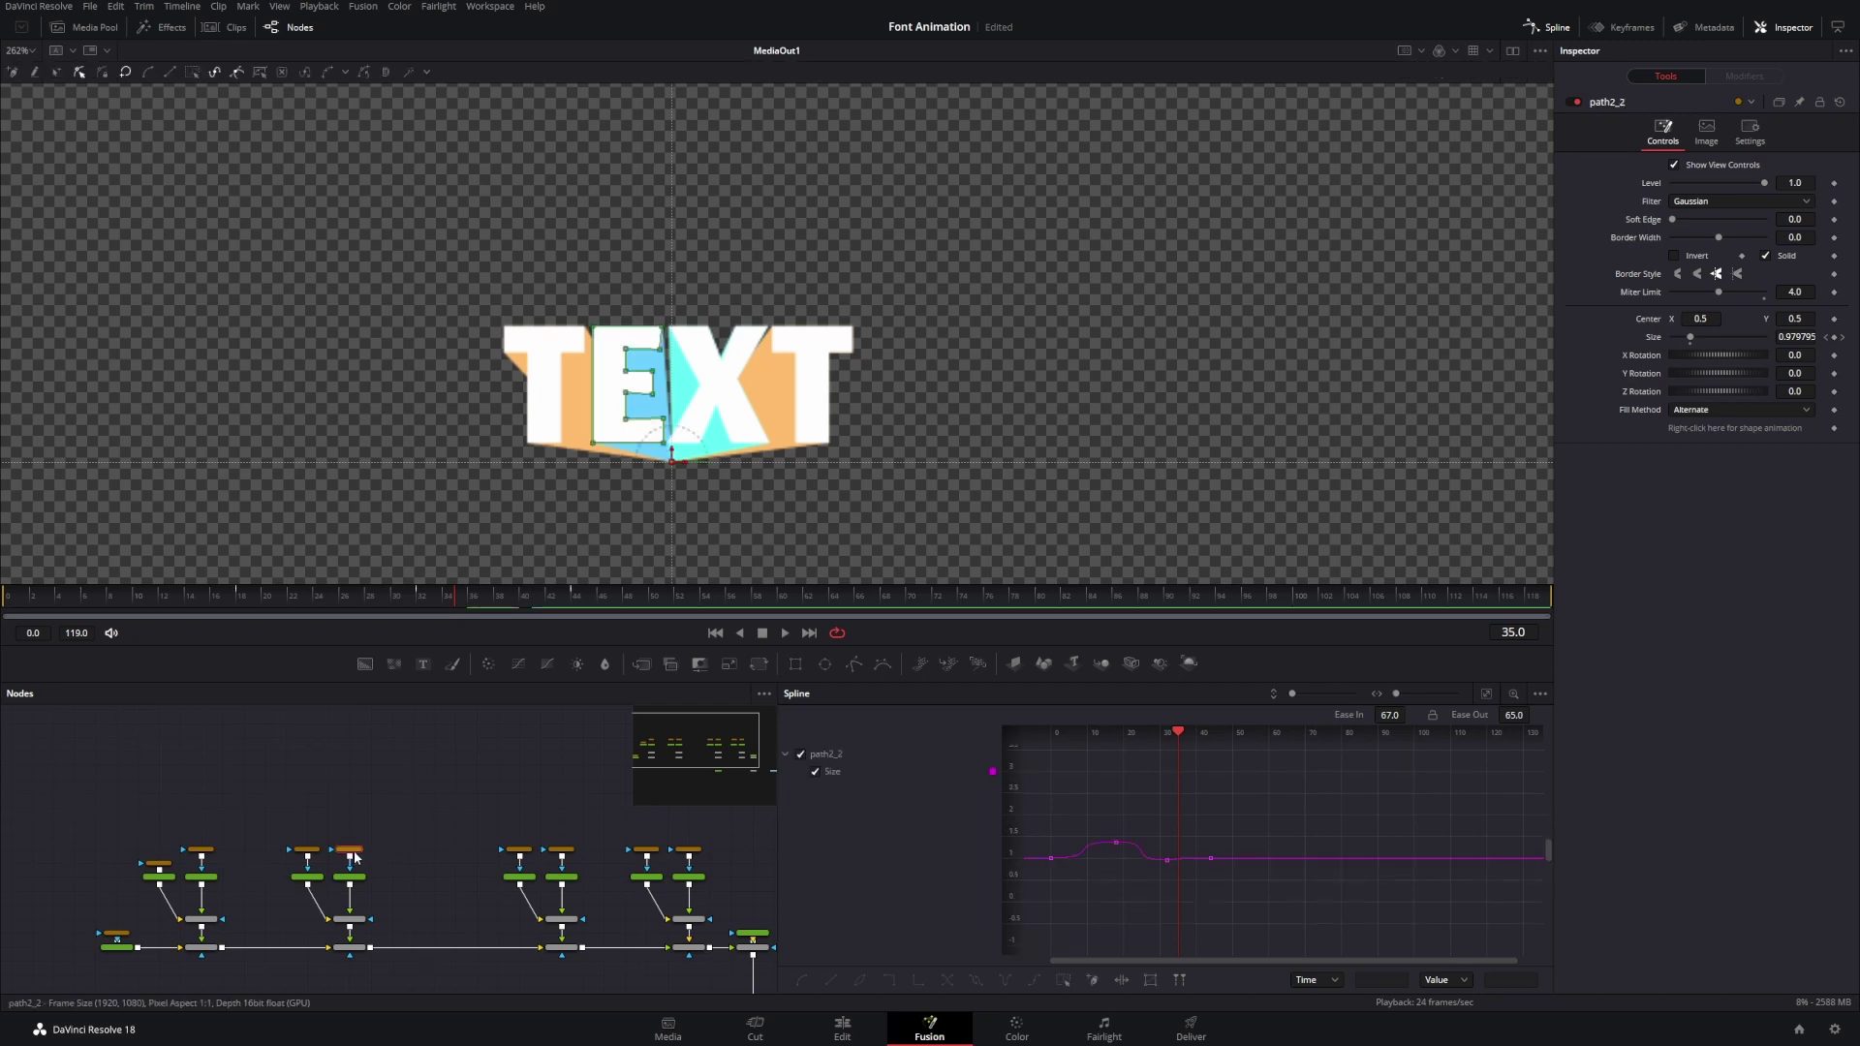
pyautogui.moveTo(1179, 796); pyautogui.dragTo(1464, 955)
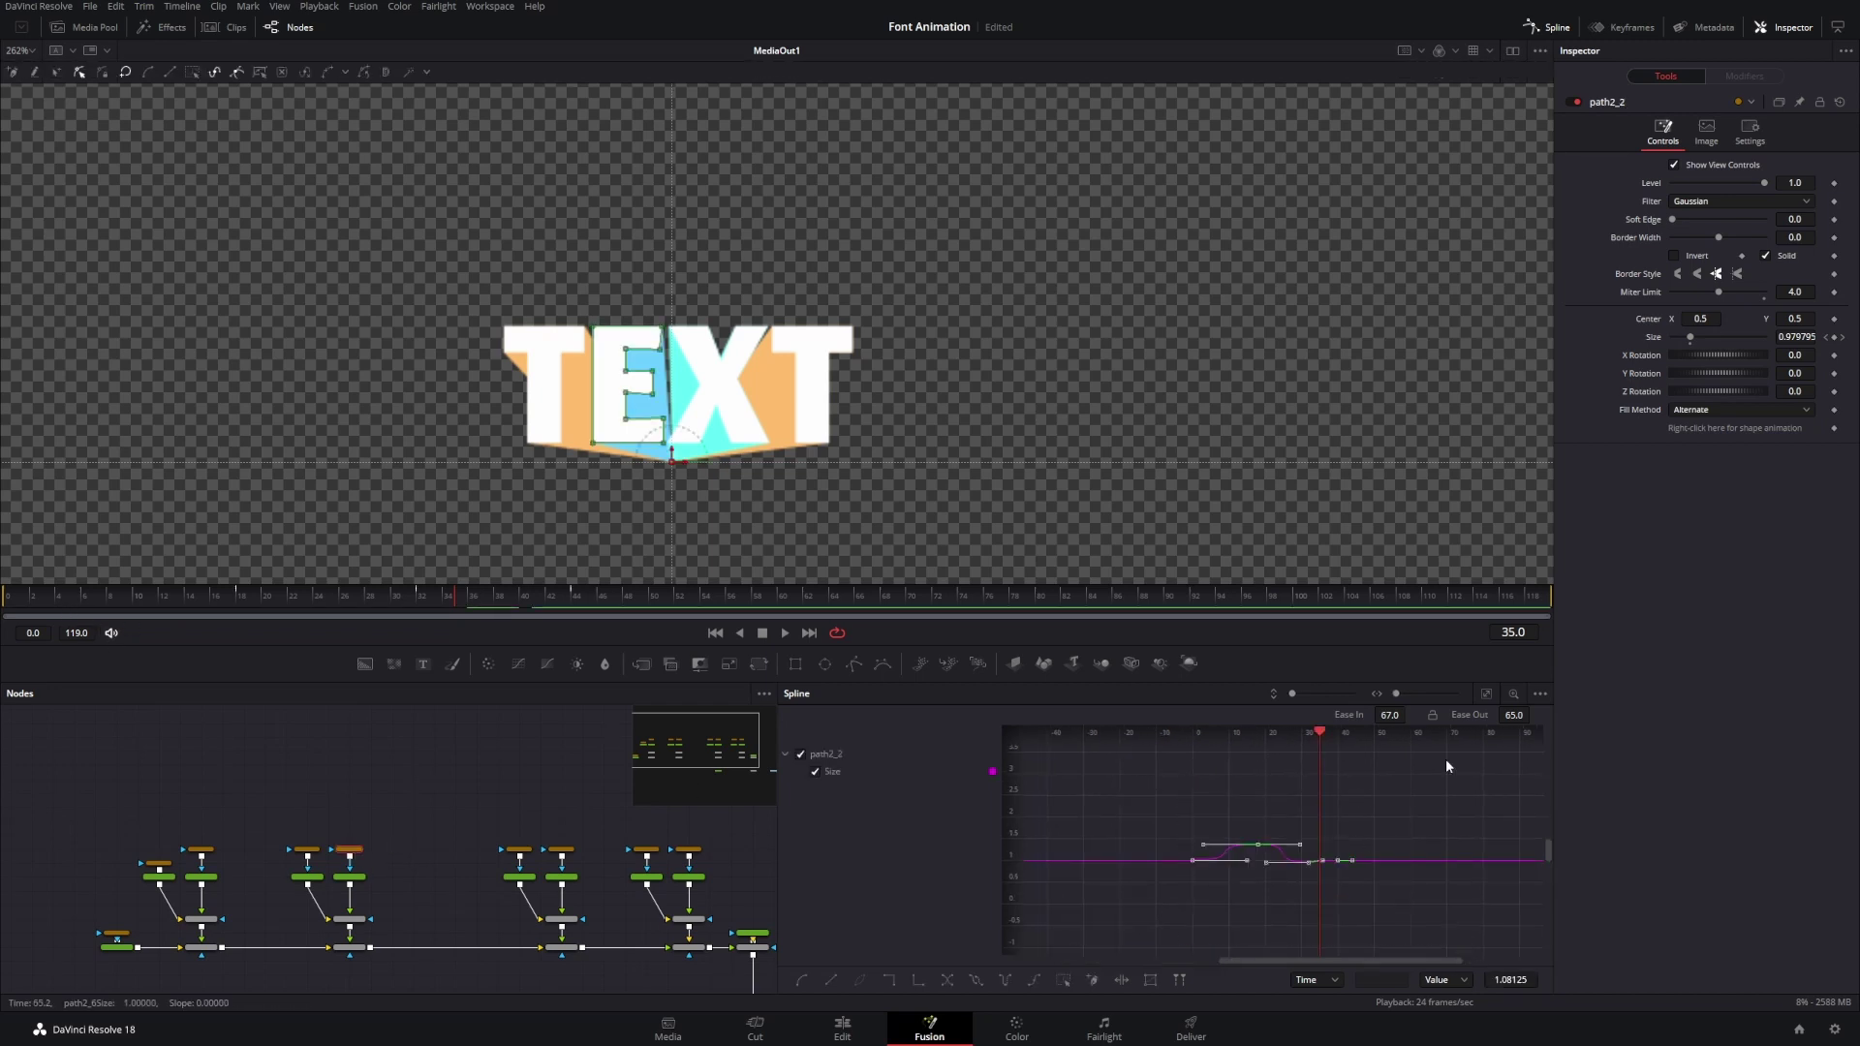
pyautogui.click(1641, 29)
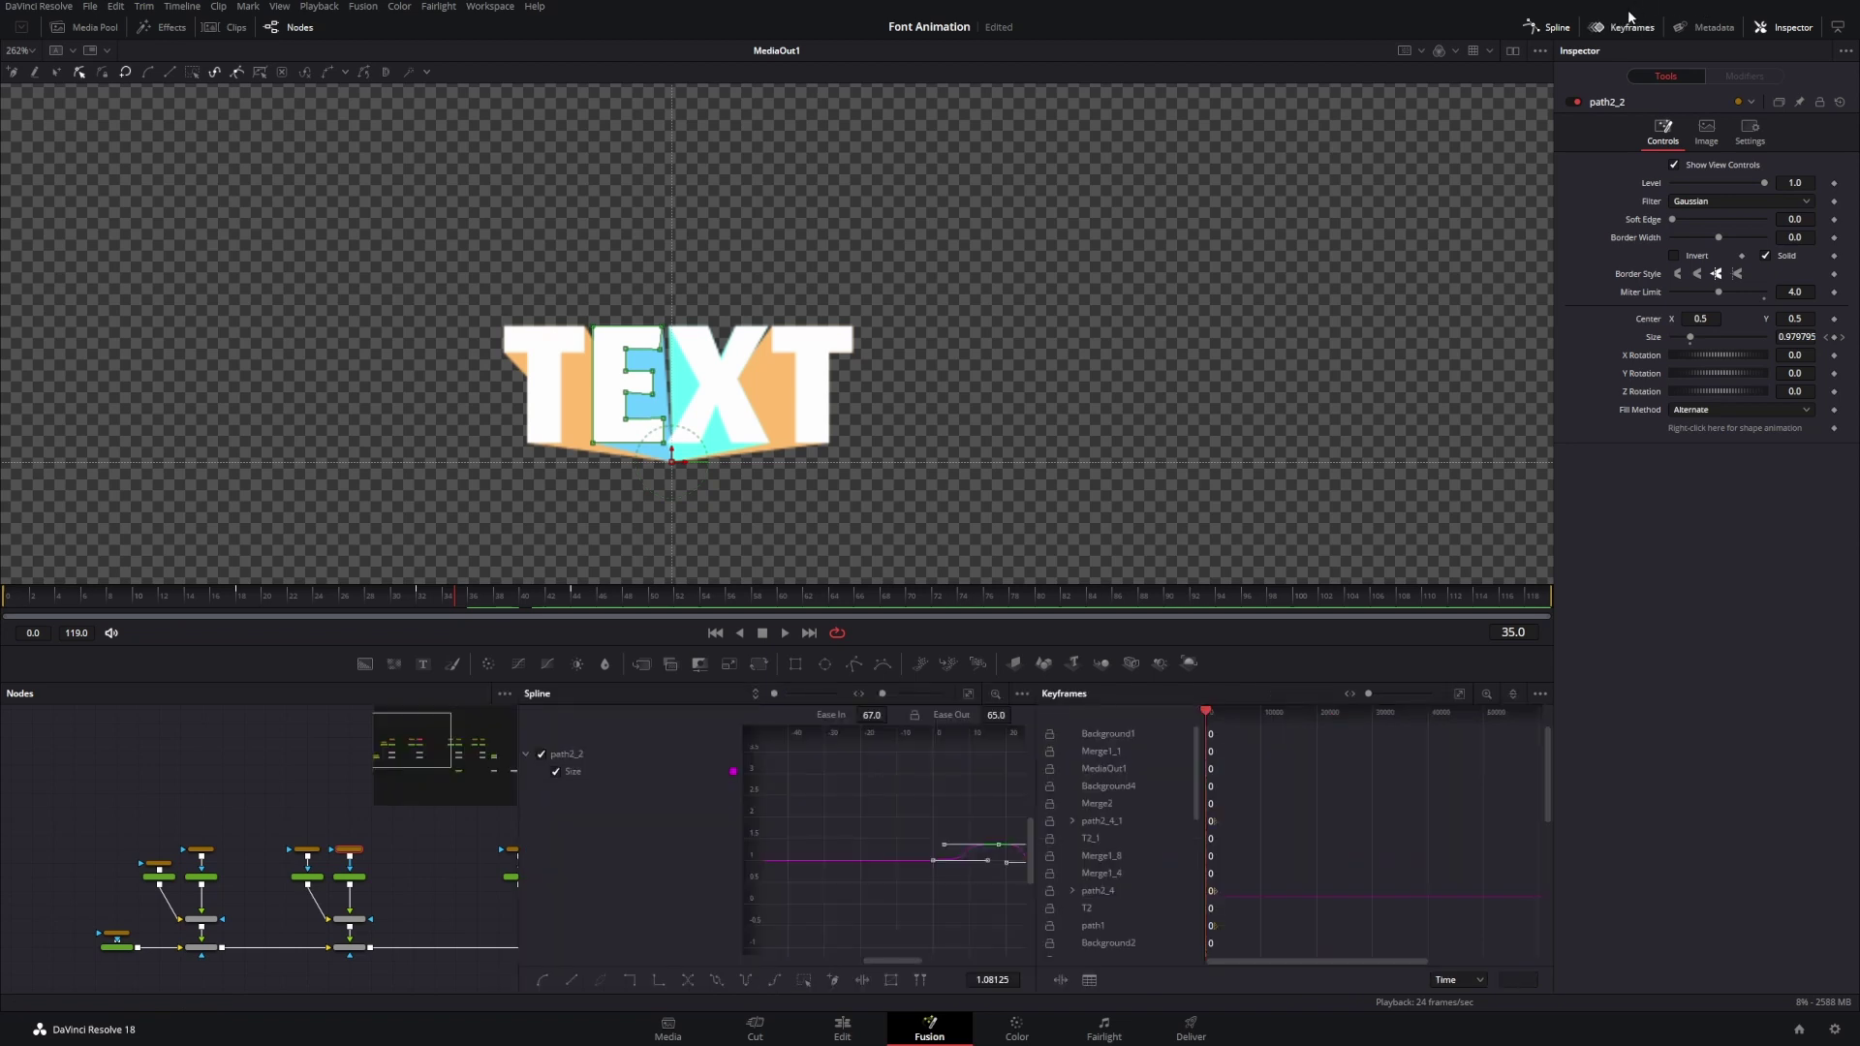
pyautogui.click(1553, 26)
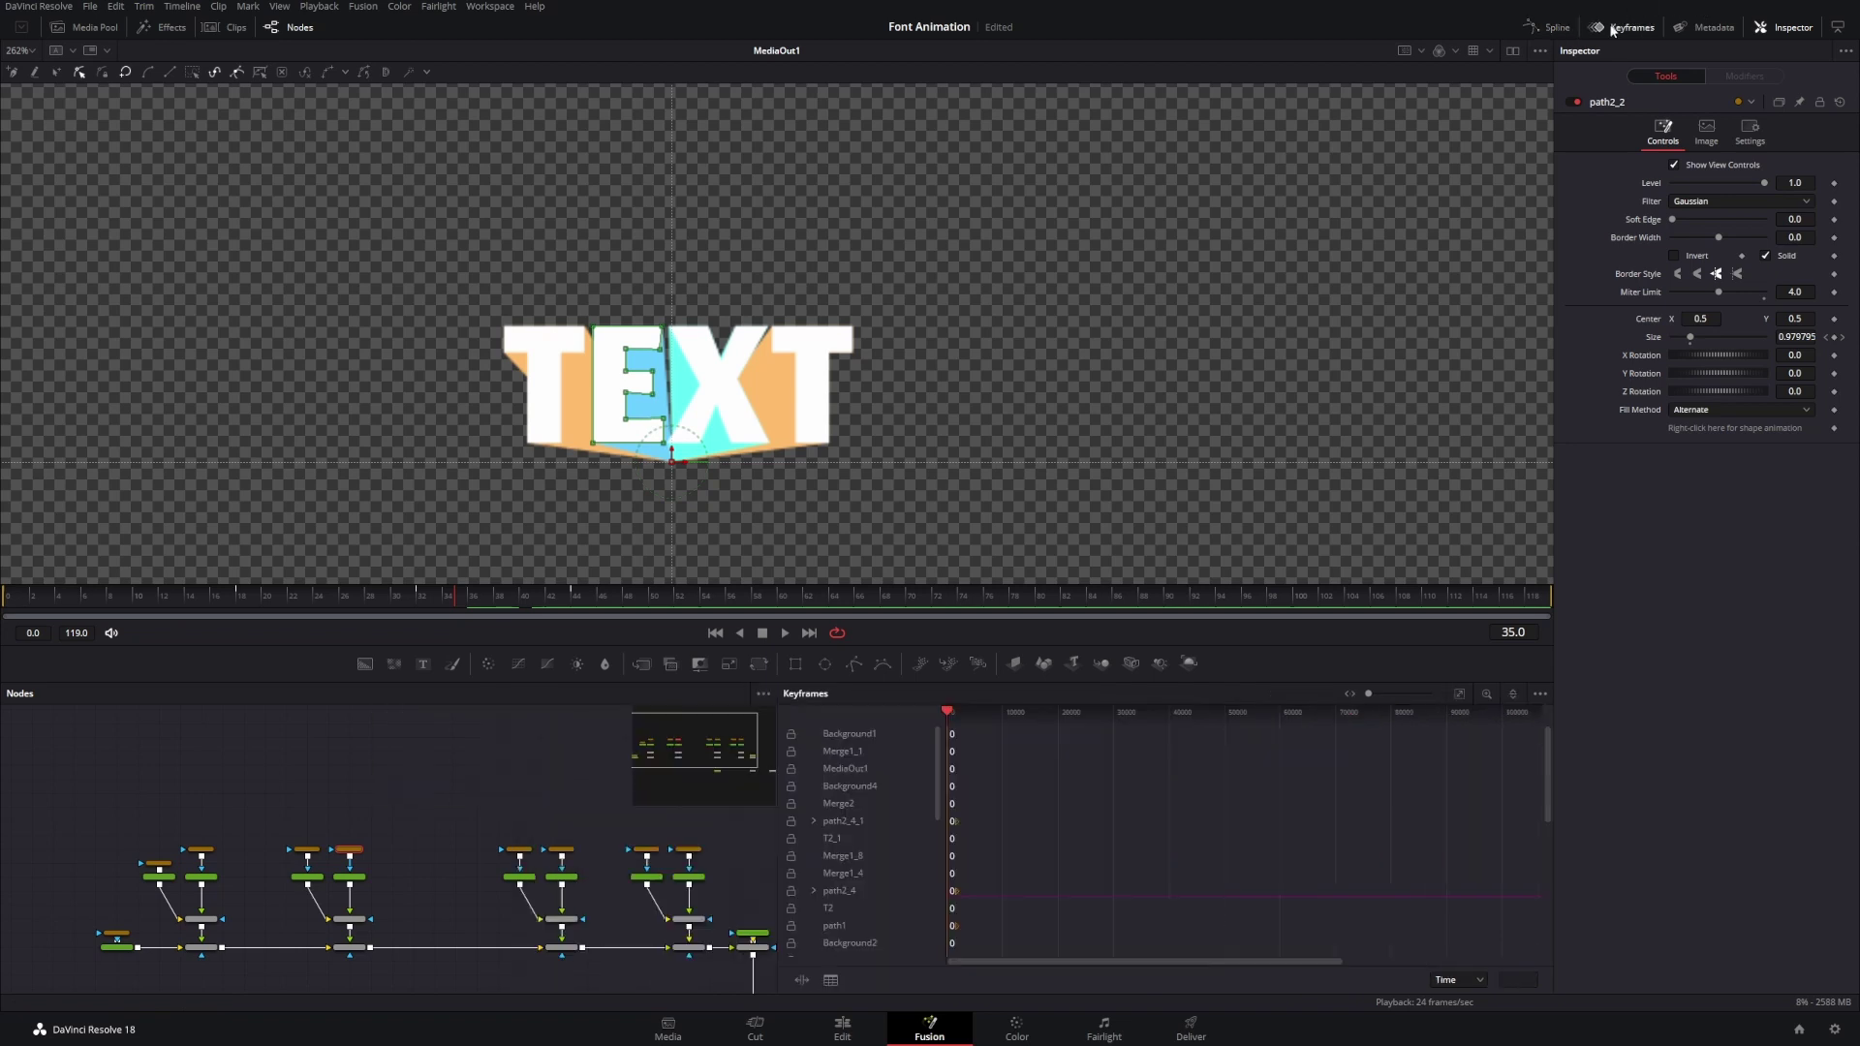
pyautogui.click(1540, 694)
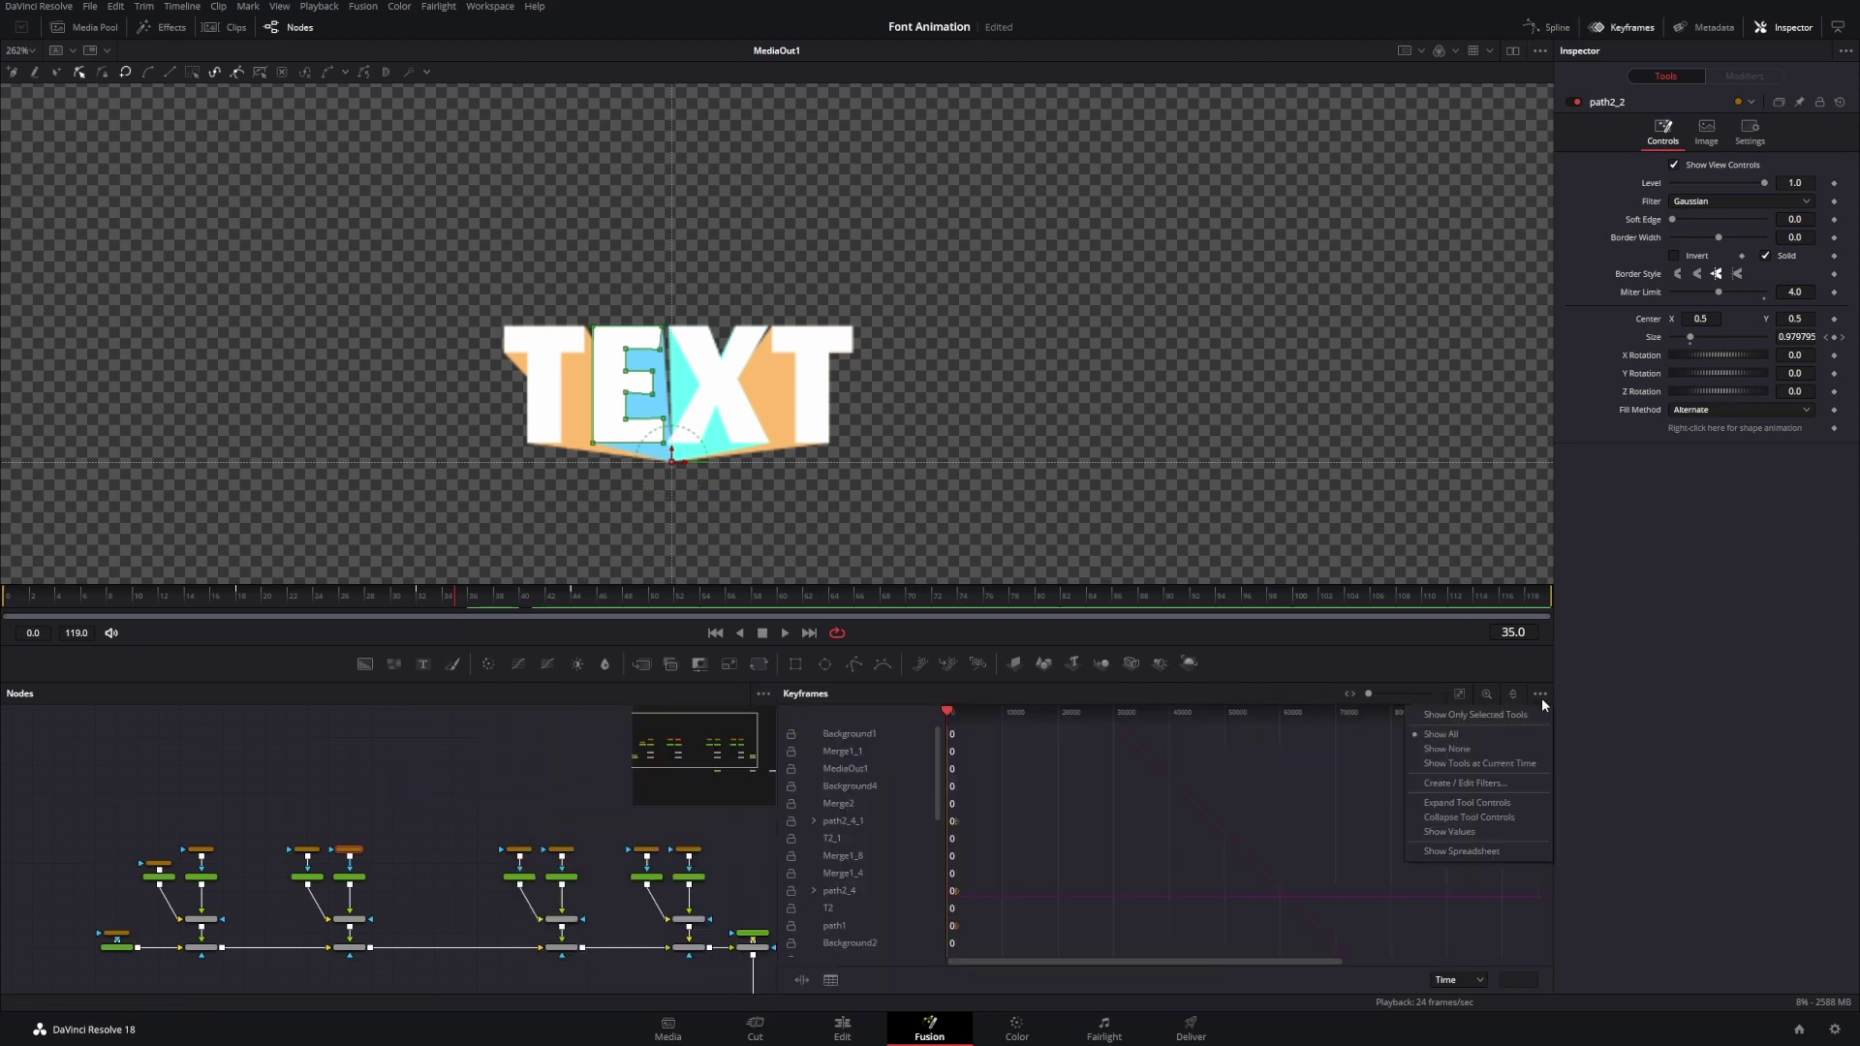
pyautogui.click(1448, 716)
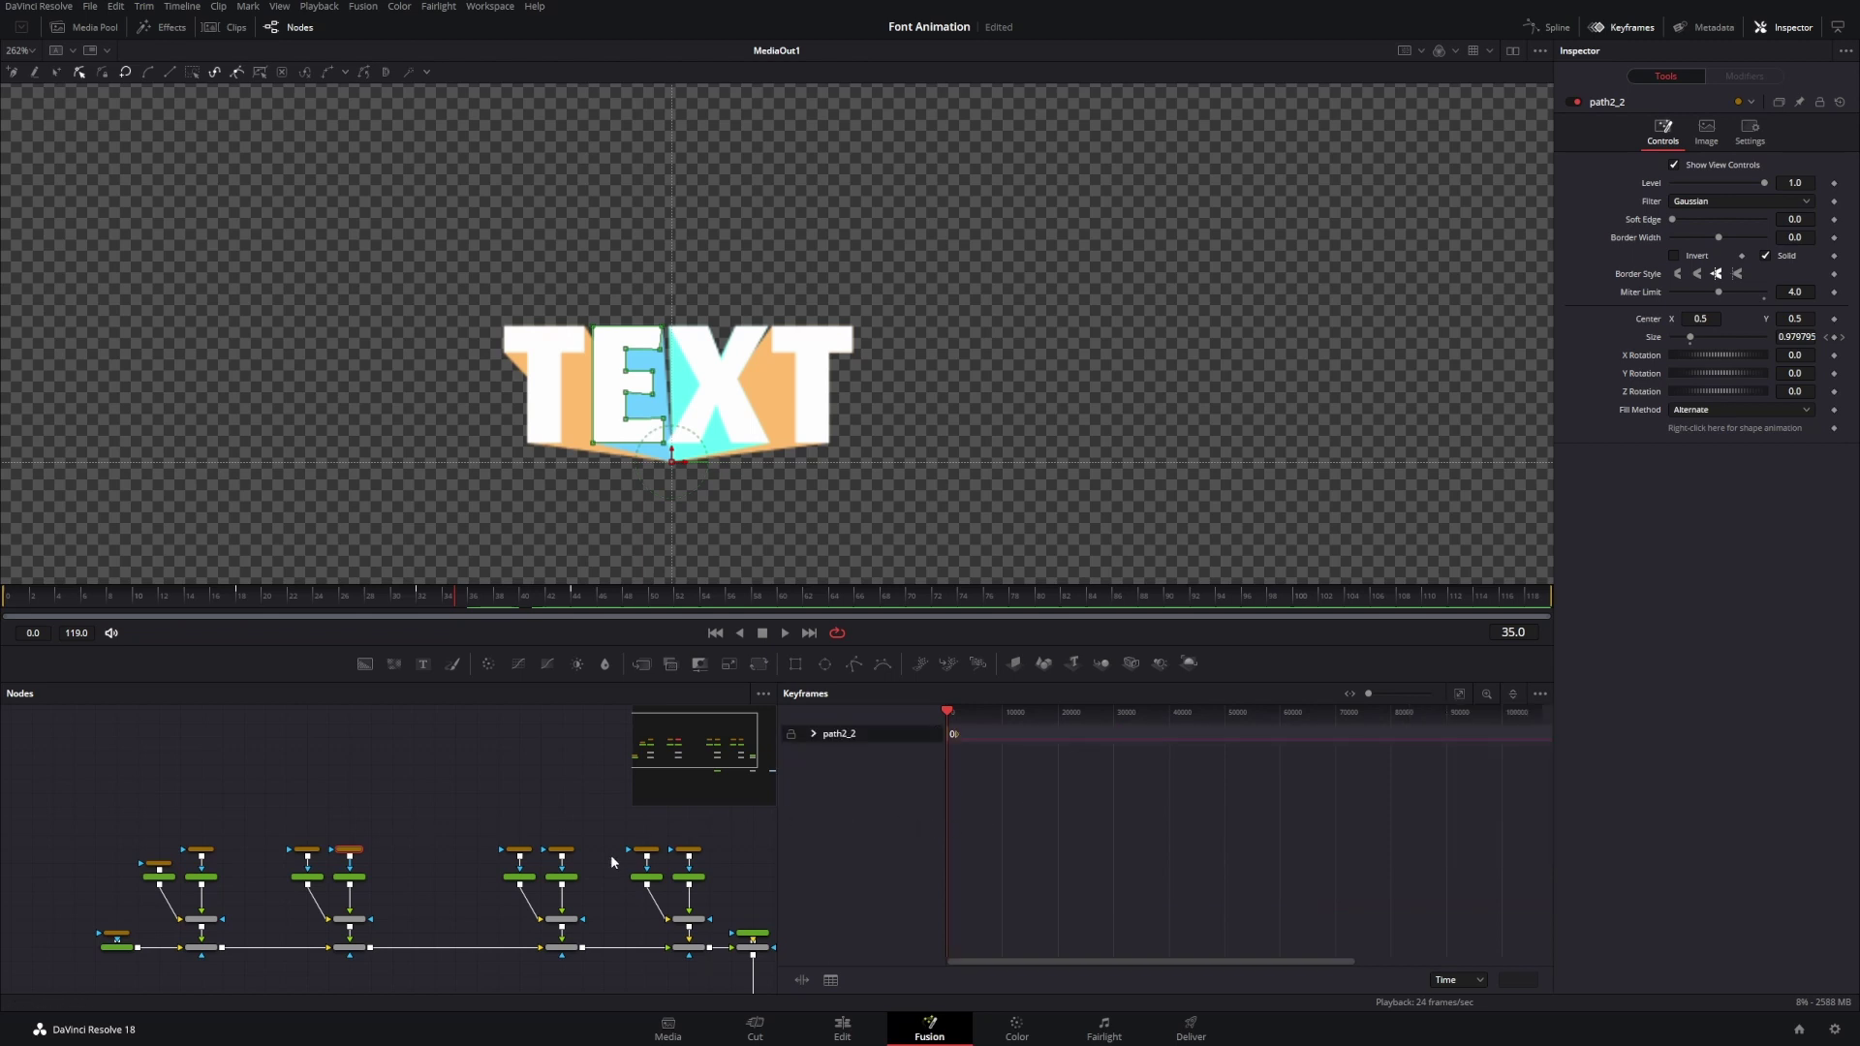
# - Expand path2_2's Size track, fit it in view, and shift all its keyframes 4 frames later to start at frame 4
pyautogui.click(814, 736)
pyautogui.click(844, 752)
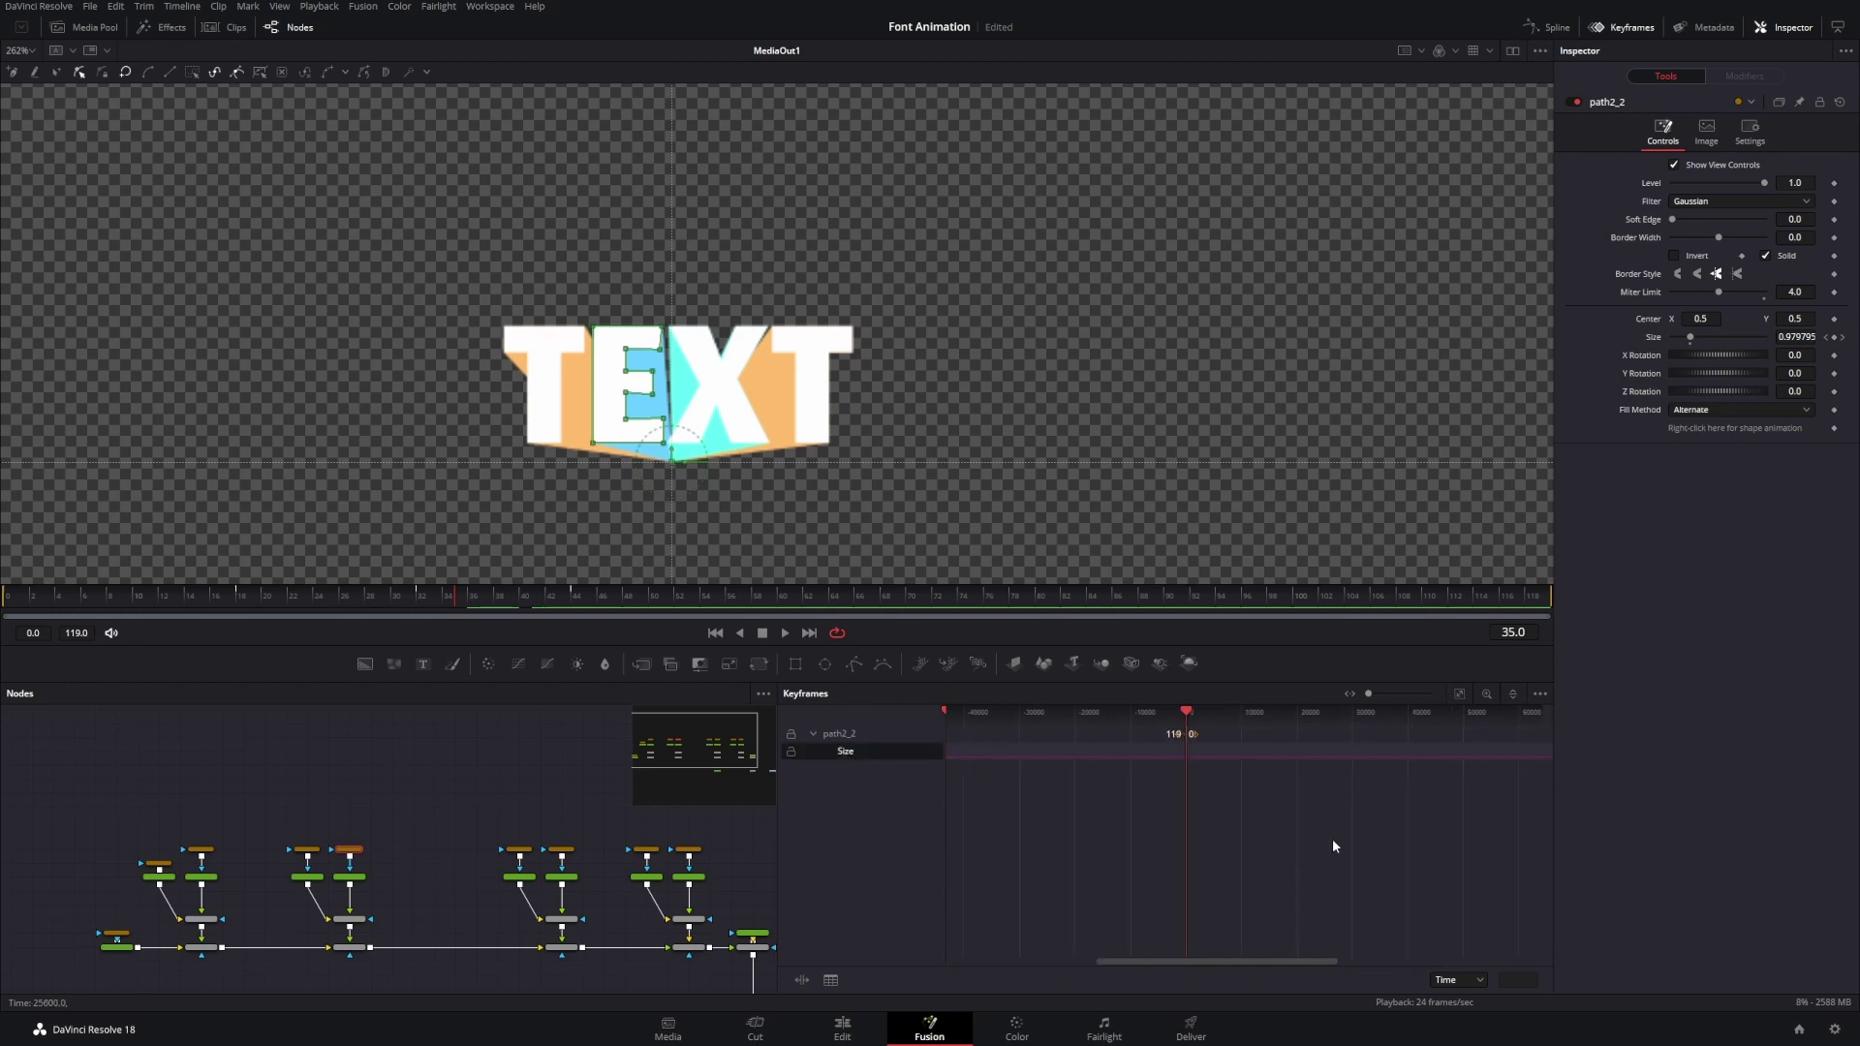
pyautogui.click(1459, 695)
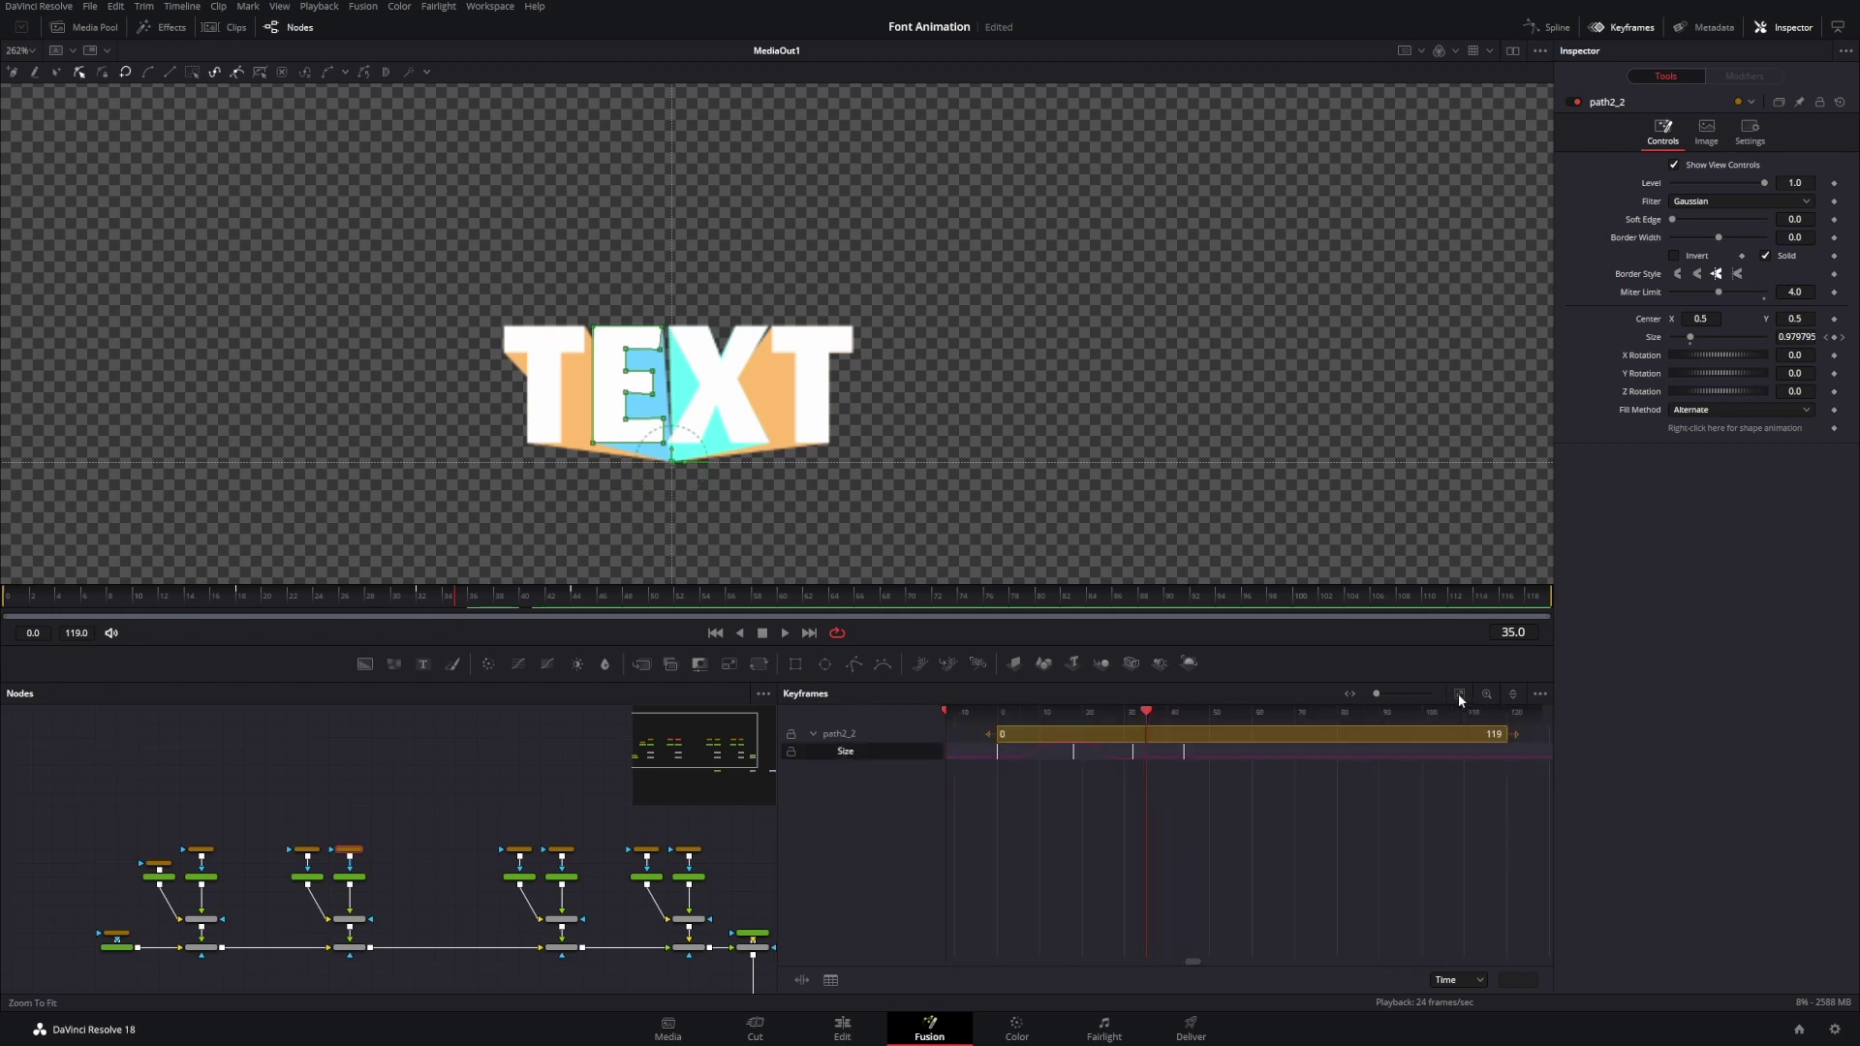
pyautogui.moveTo(1255, 802); pyautogui.dragTo(1015, 762)
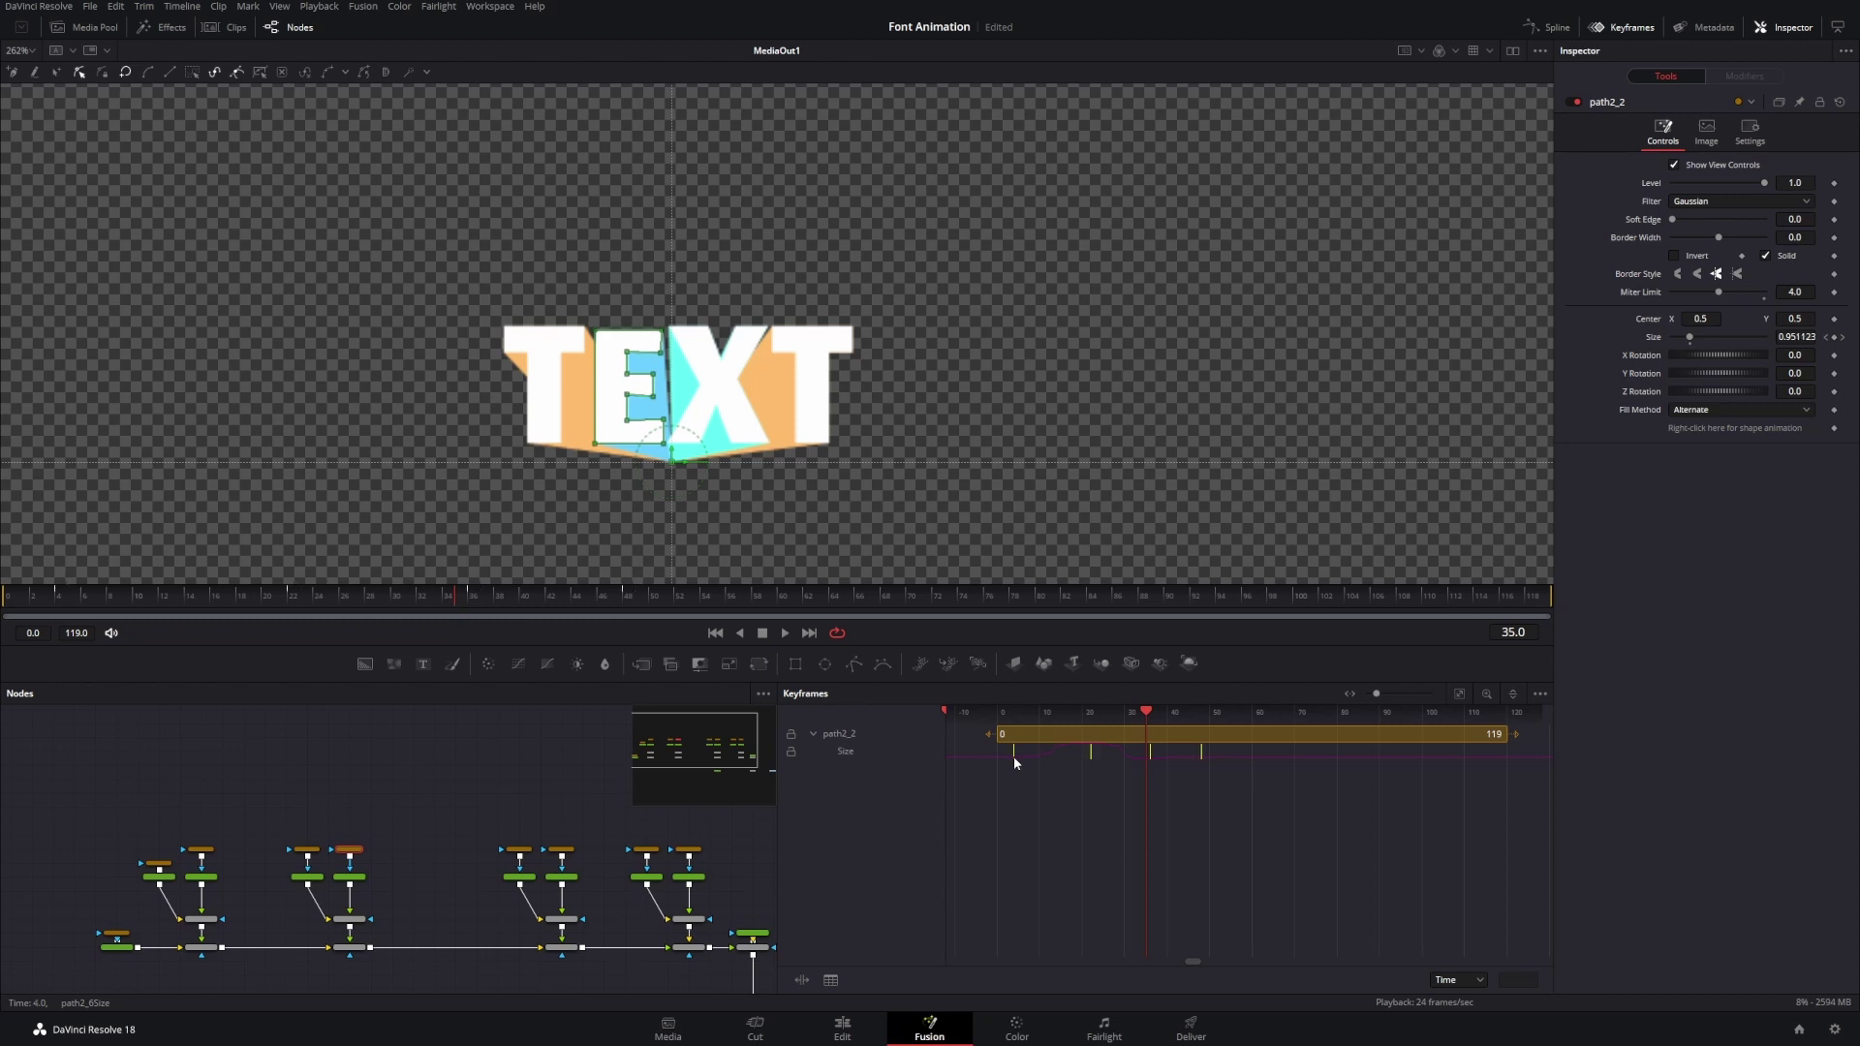
# - Play the animation from the start and scrub between frames 4 and 36 to check the E's delayed scaling
pyautogui.press('Home')
pyautogui.press('space')
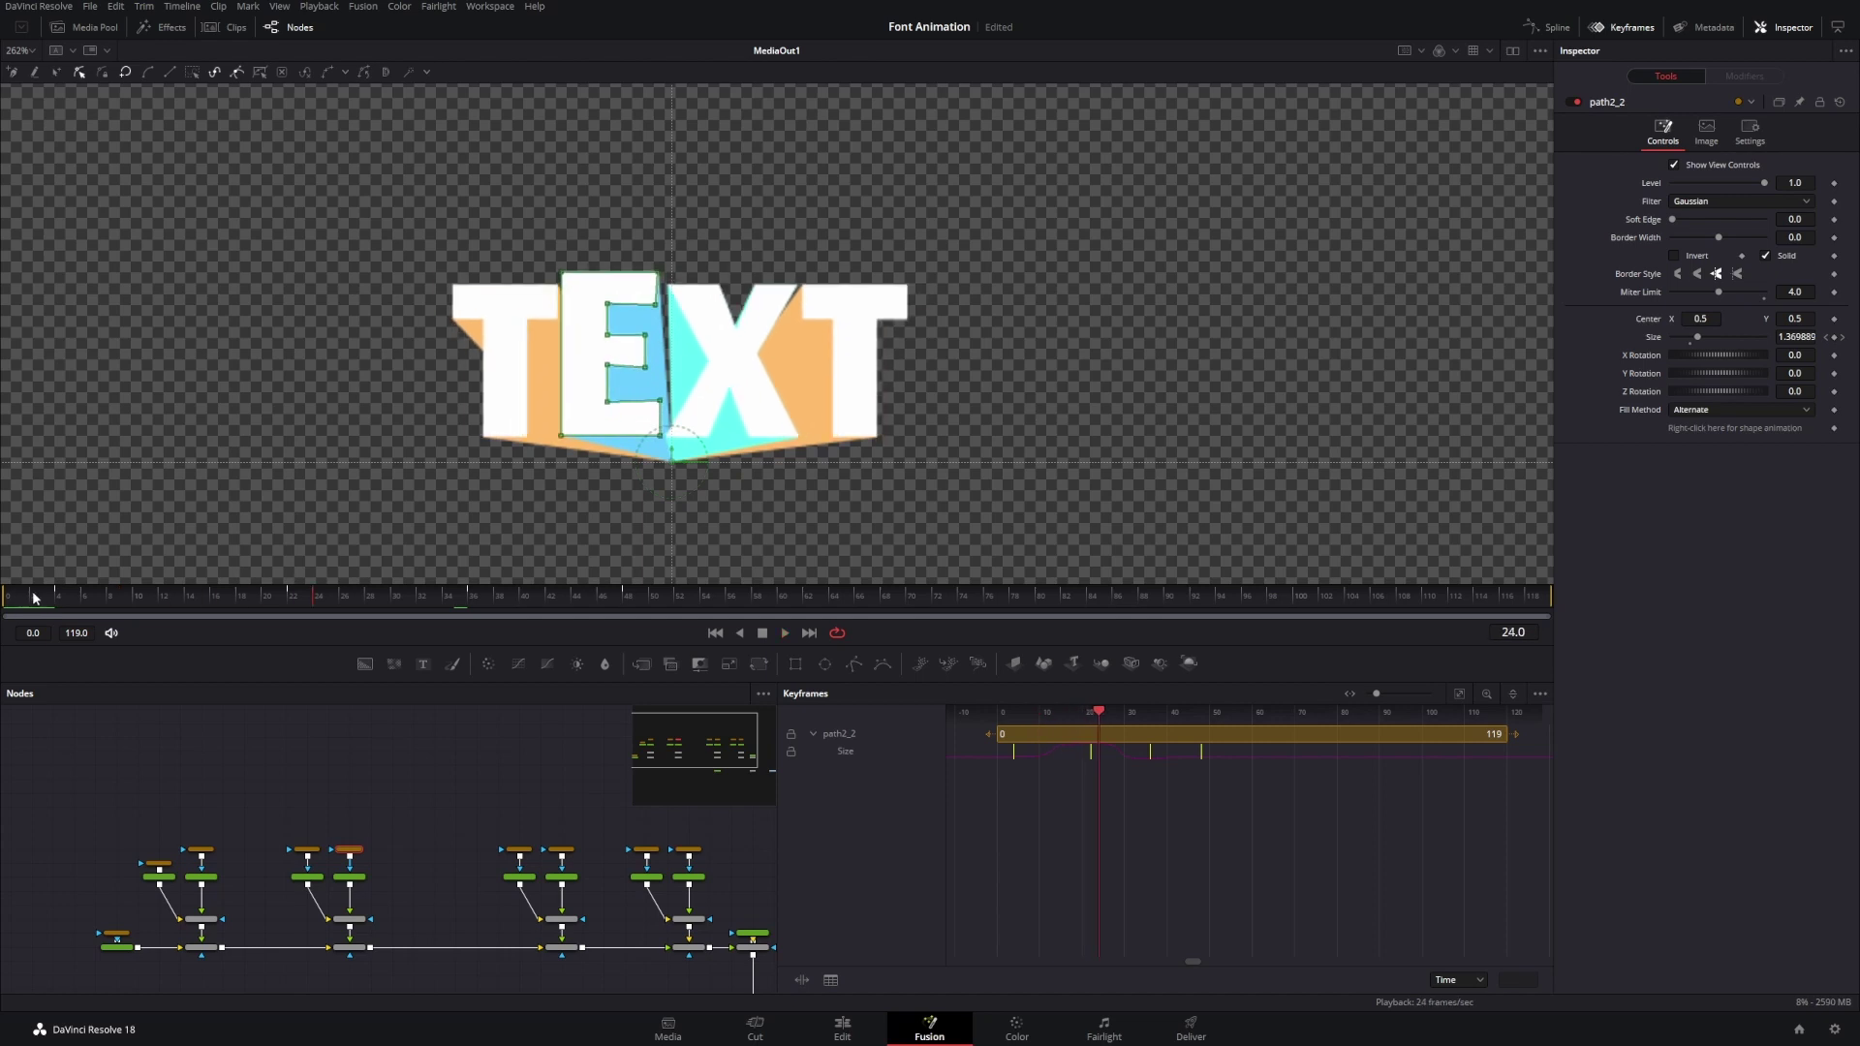
pyautogui.click(56, 600)
pyautogui.moveTo(55, 601); pyautogui.dragTo(472, 617)
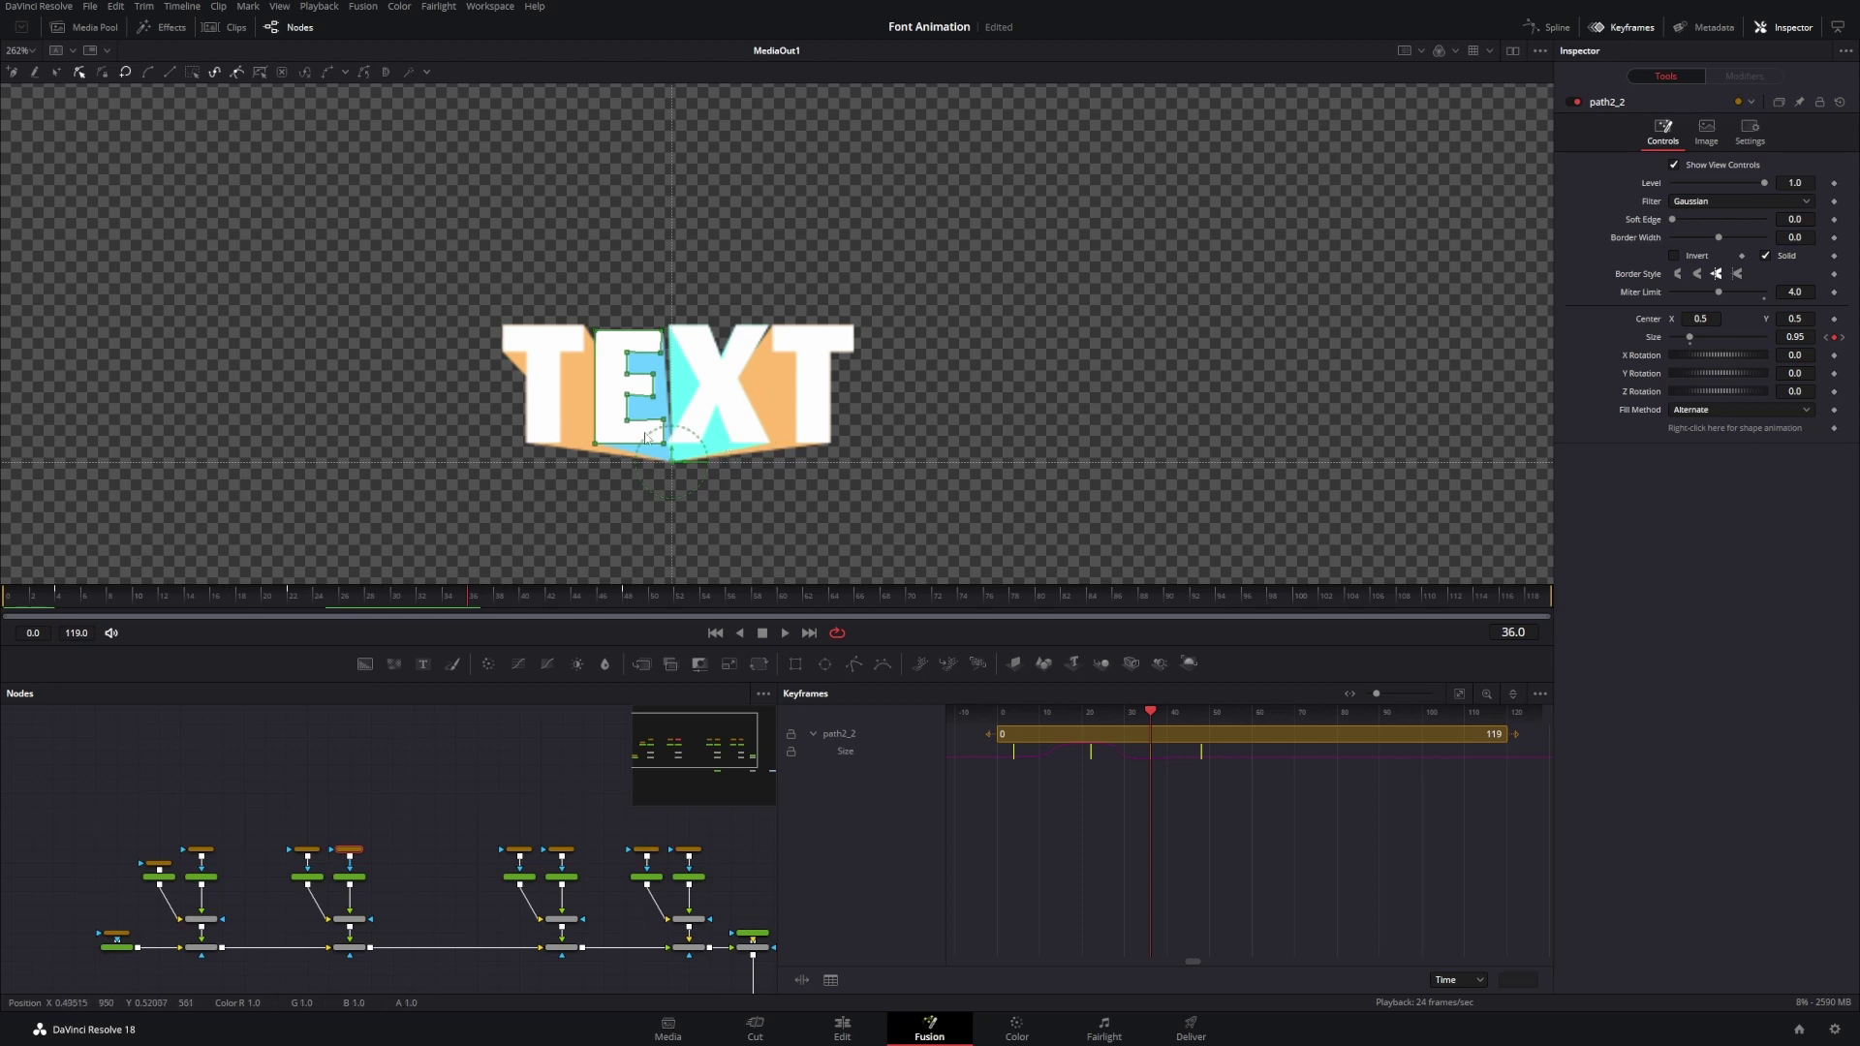
pyautogui.moveTo(136, 596); pyautogui.dragTo(61, 620)
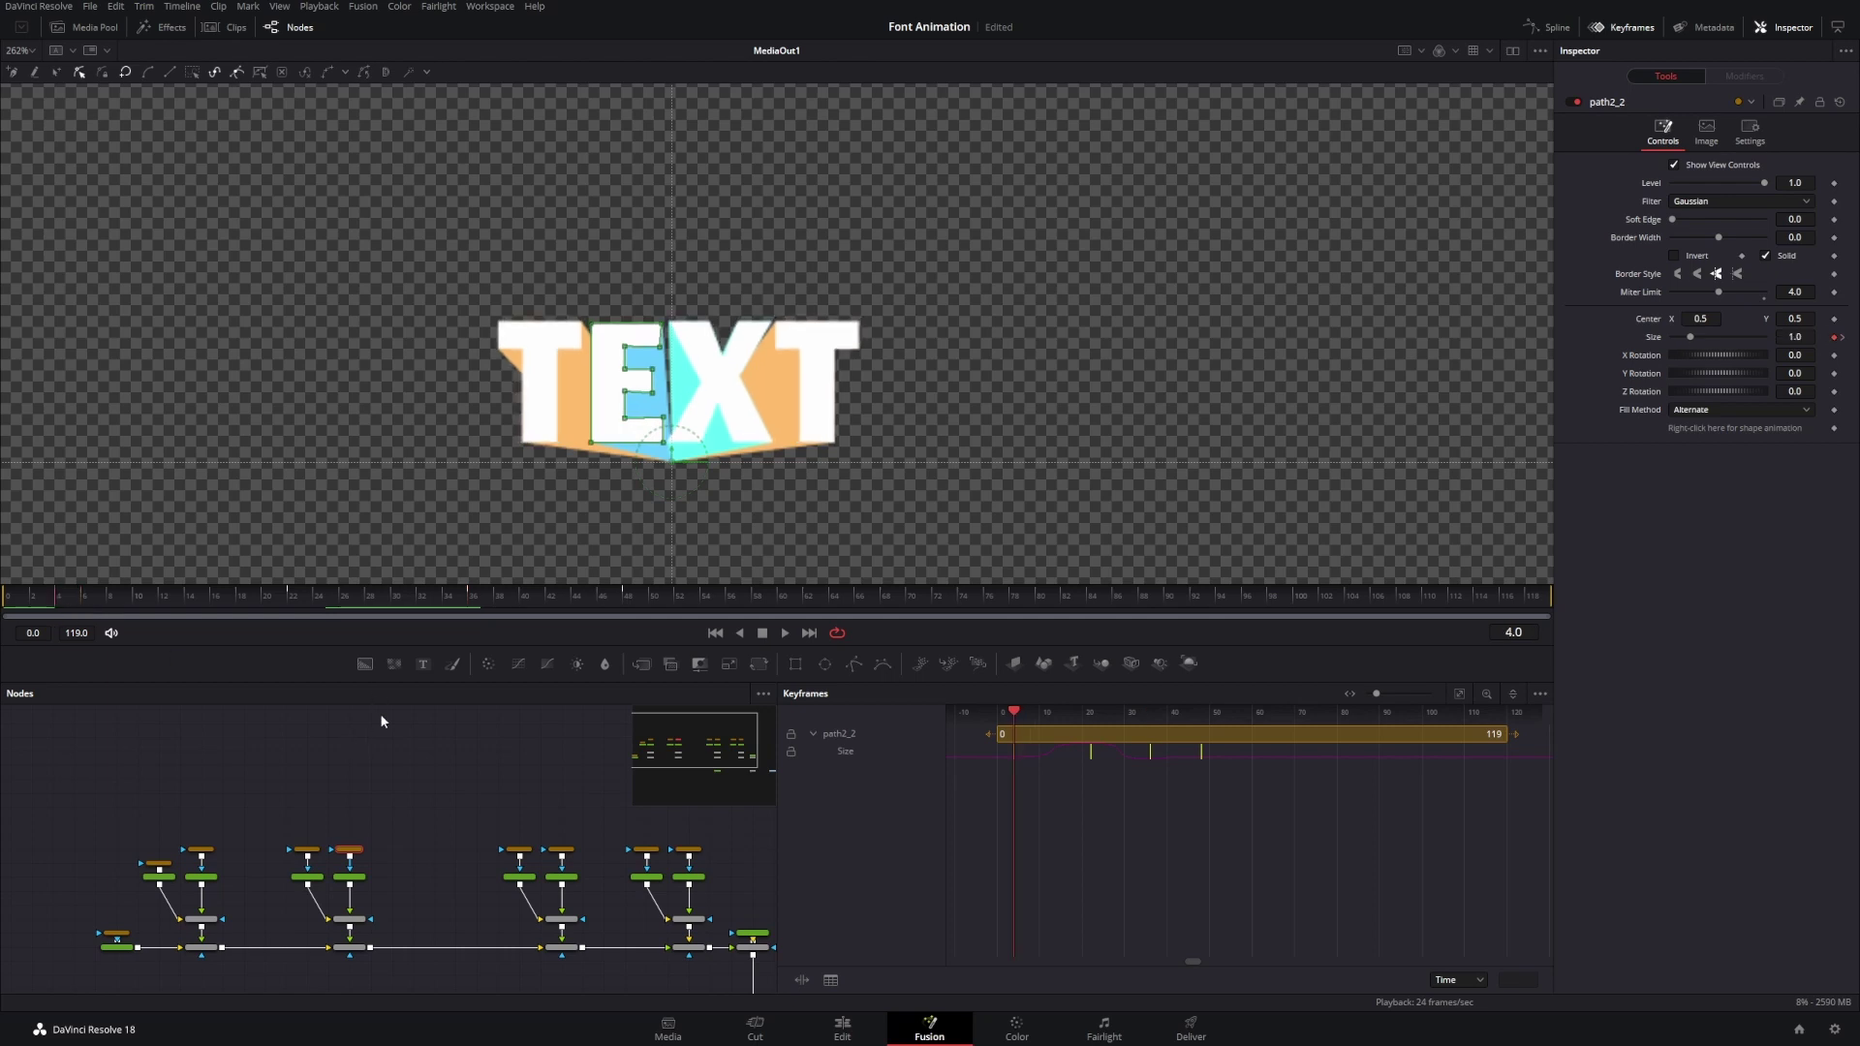
# - Show path2_4's Size curve in the Spline editor, move all its keyframes to start at frame 8, and return to frame 0
pyautogui.click(689, 850)
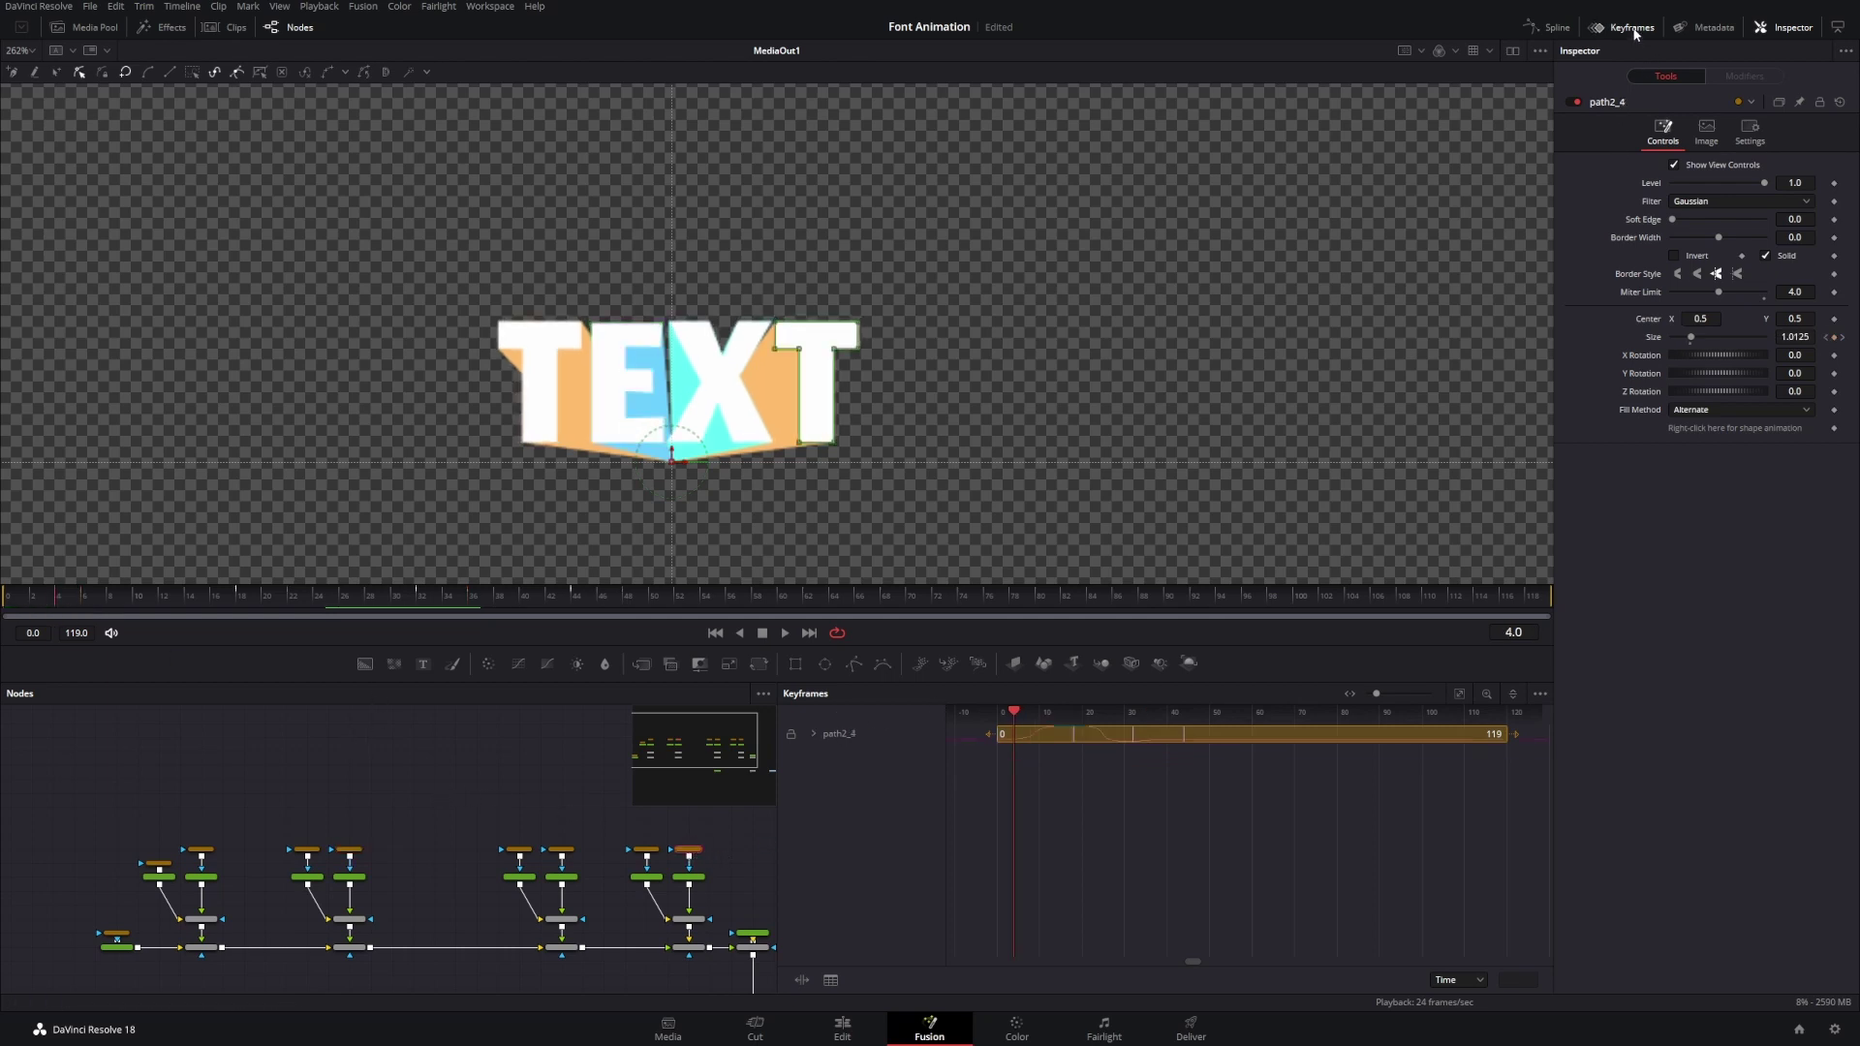
pyautogui.click(1631, 29)
pyautogui.click(1549, 29)
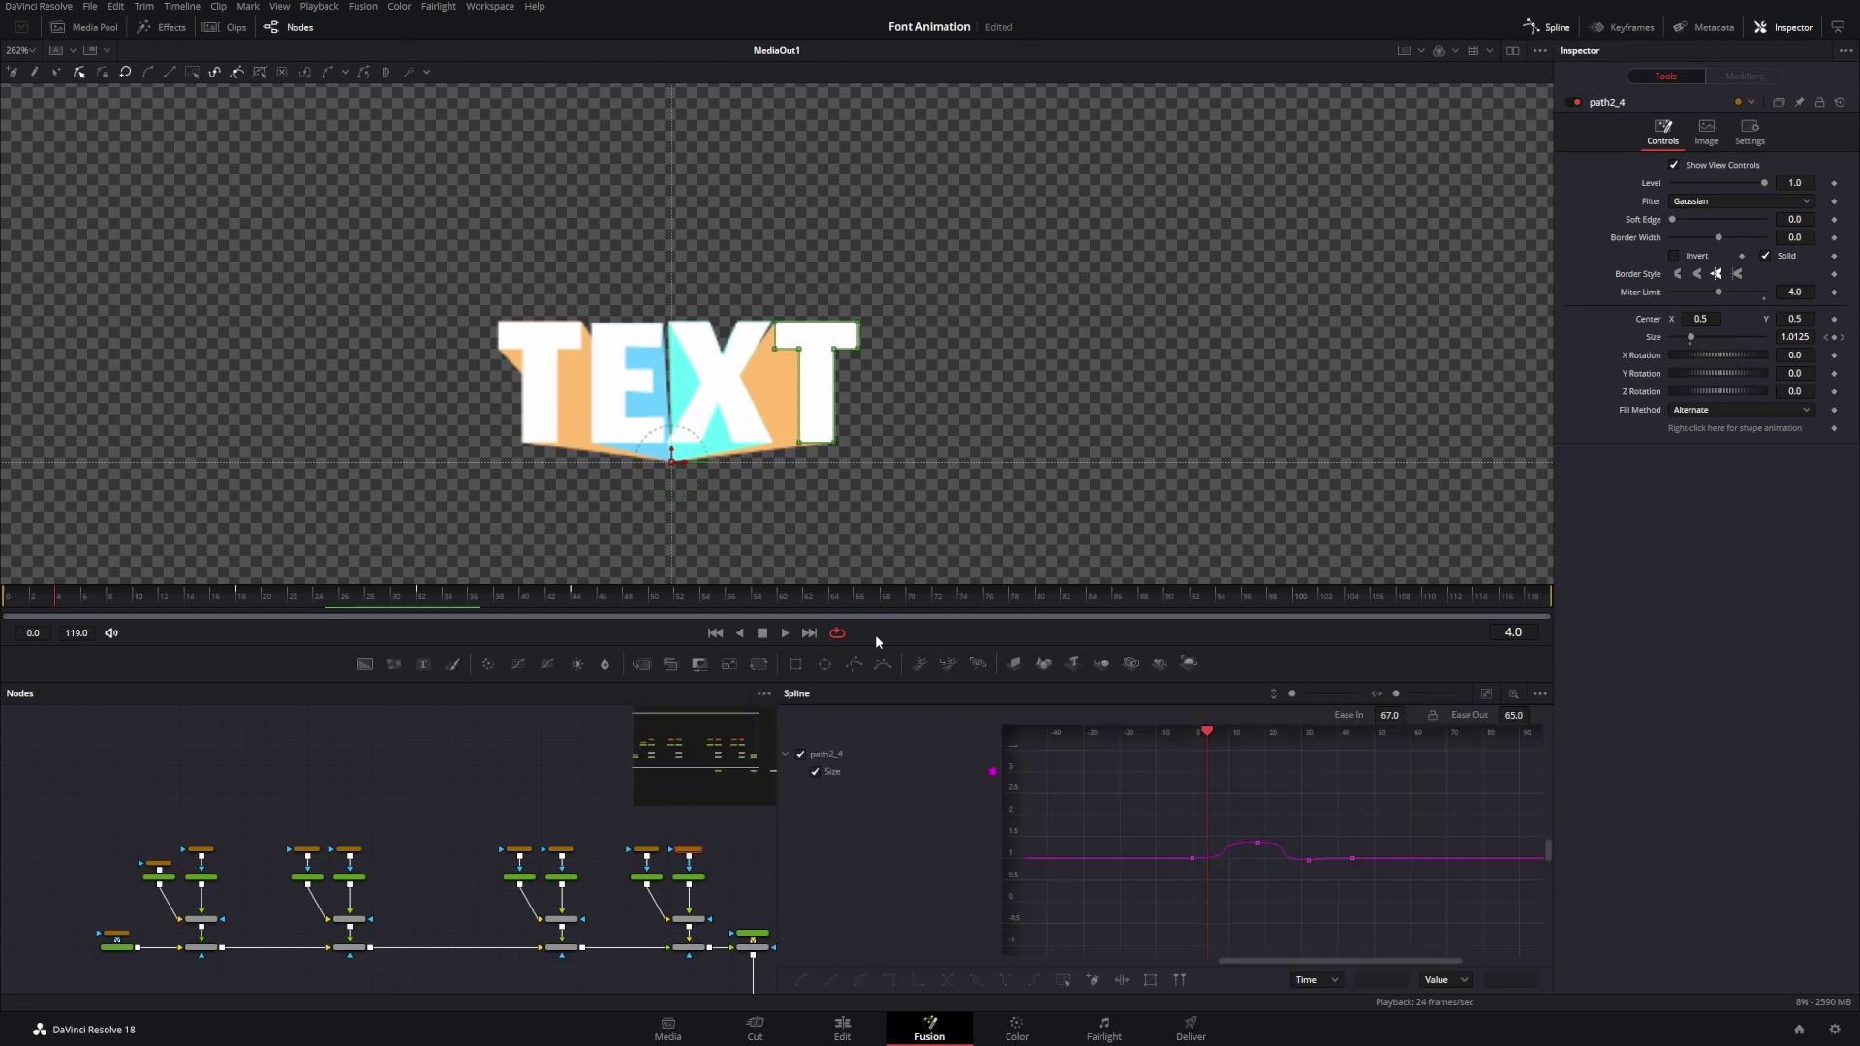
pyautogui.moveTo(1120, 782); pyautogui.dragTo(1433, 918)
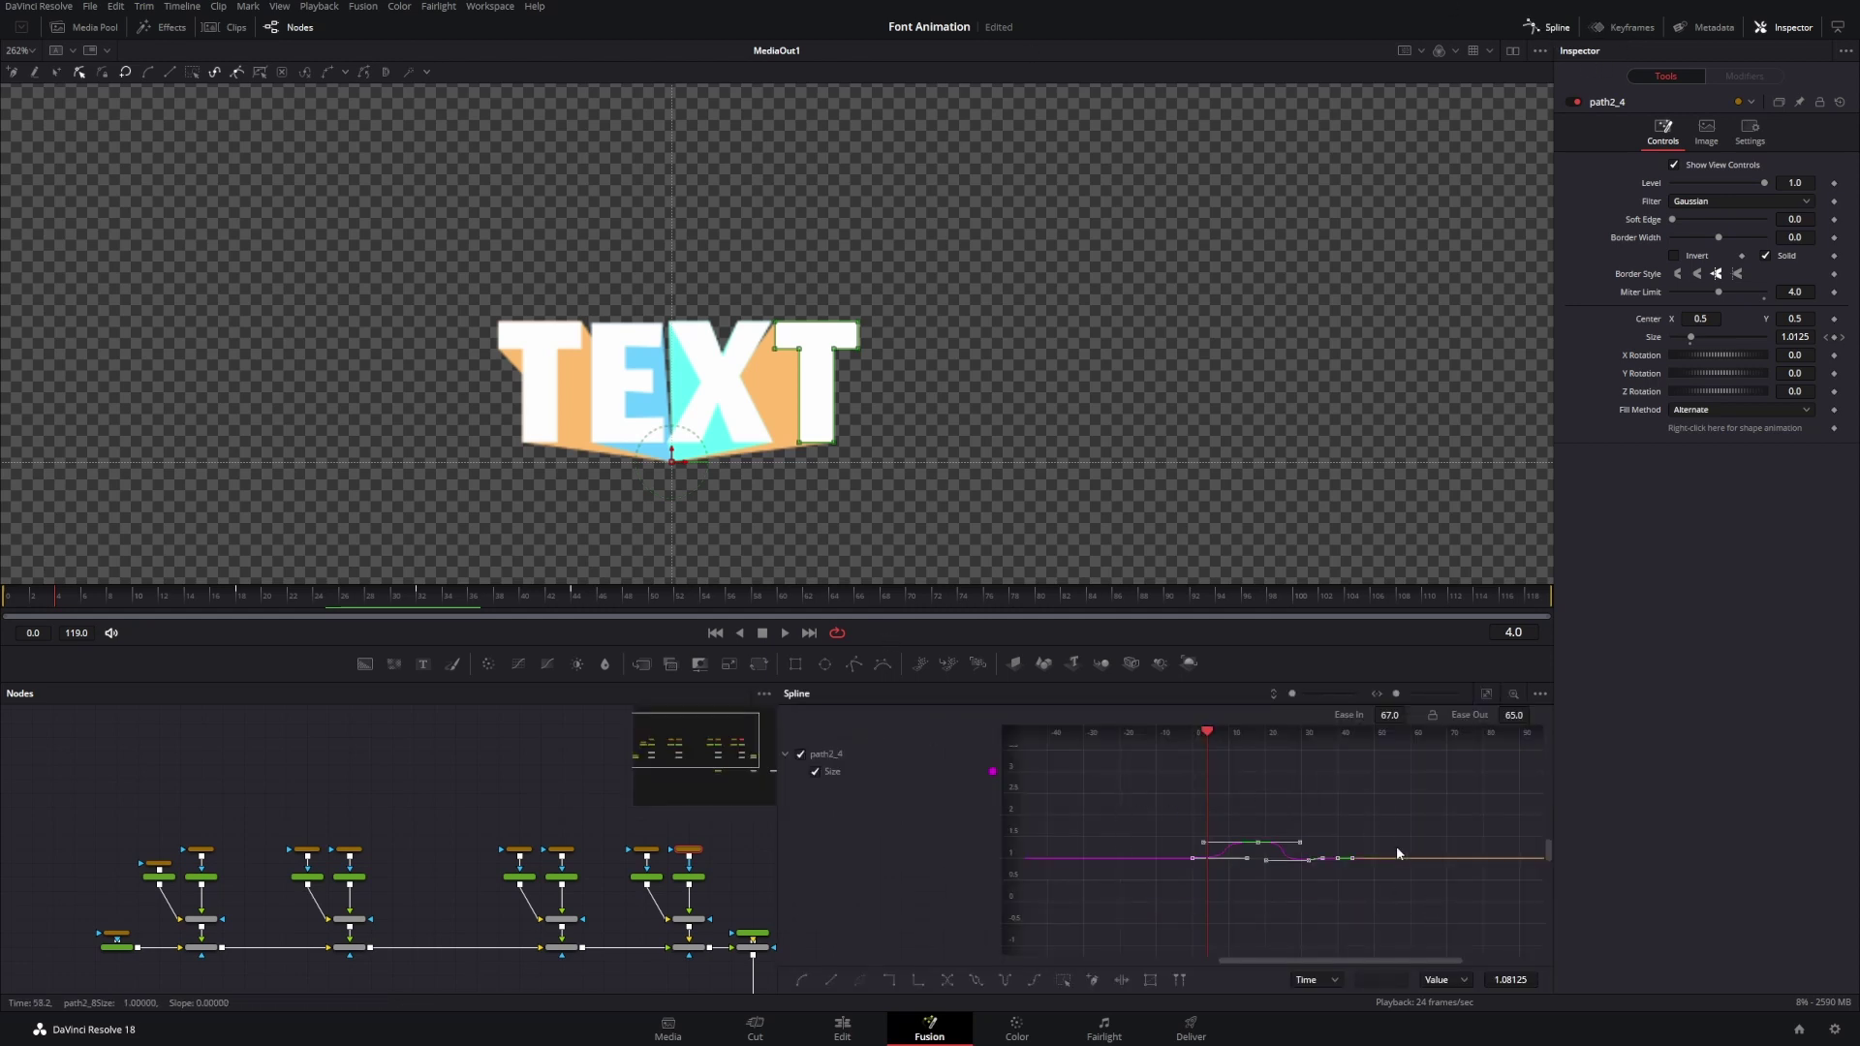
pyautogui.moveTo(61, 595); pyautogui.dragTo(109, 601)
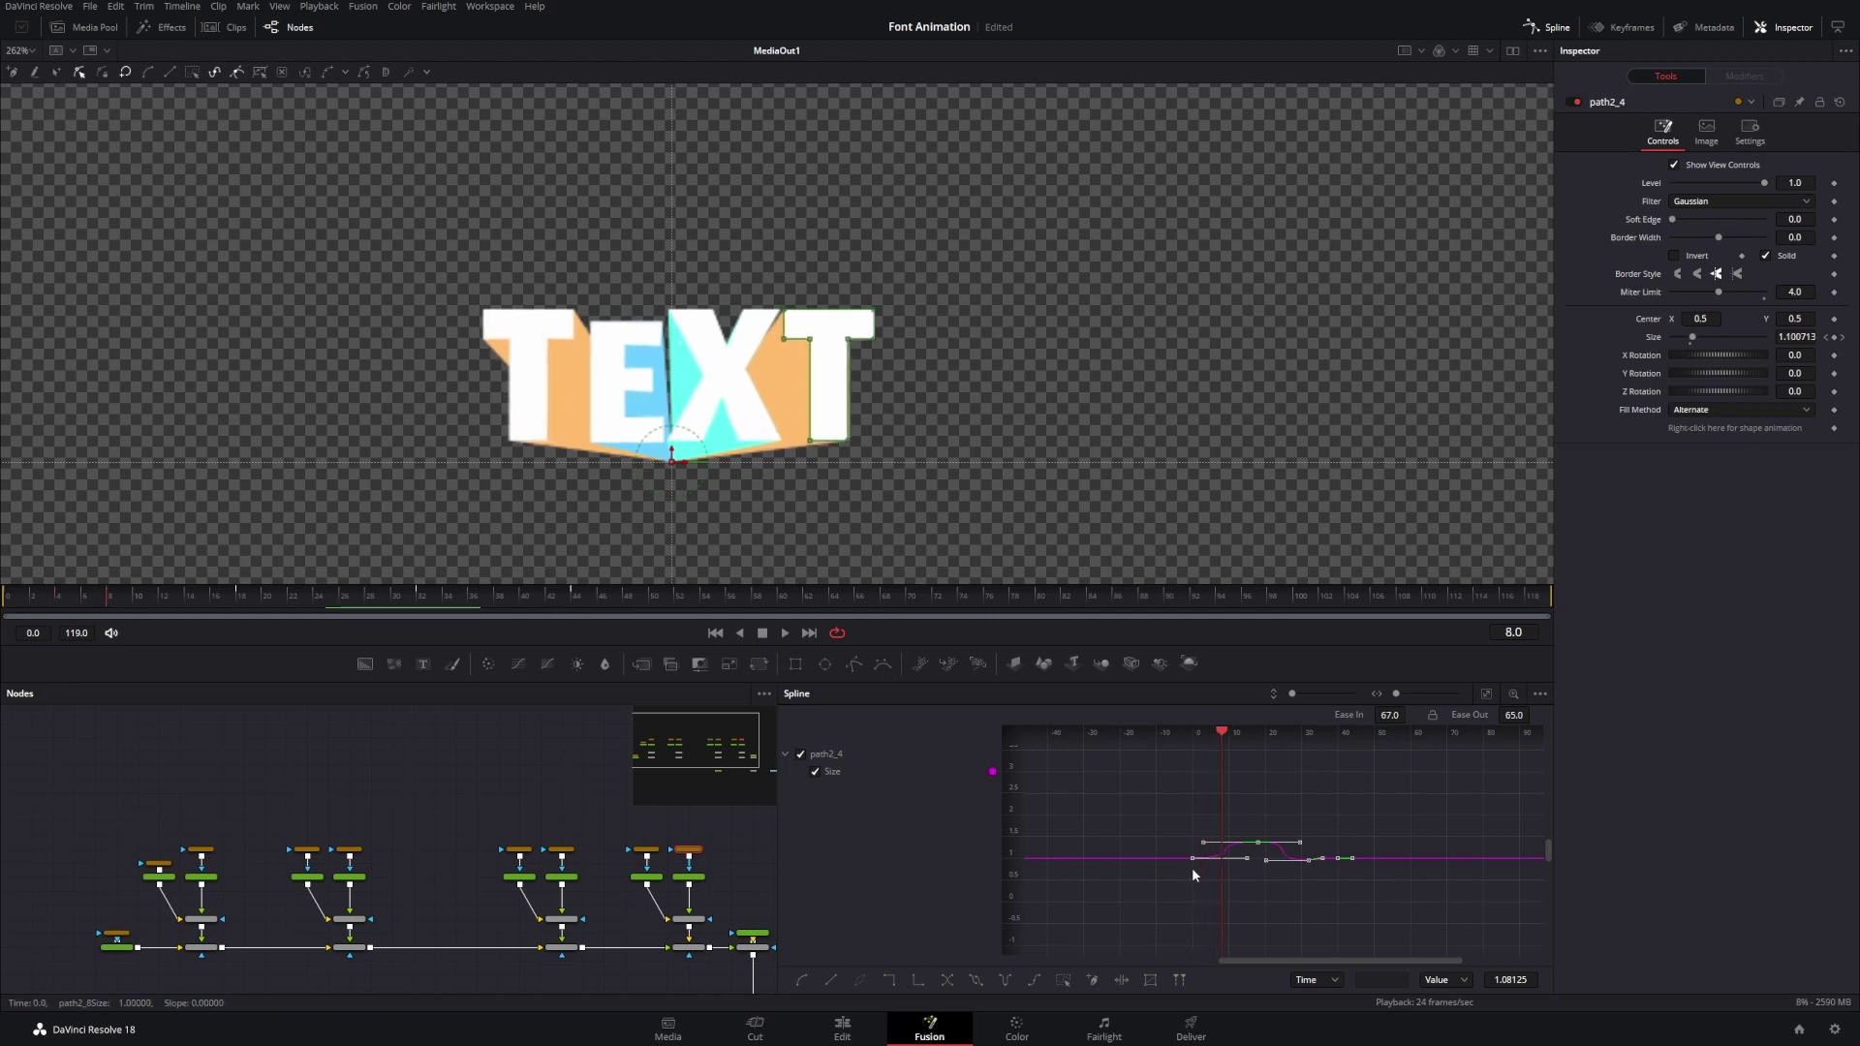
pyautogui.moveTo(1189, 863); pyautogui.dragTo(1215, 872)
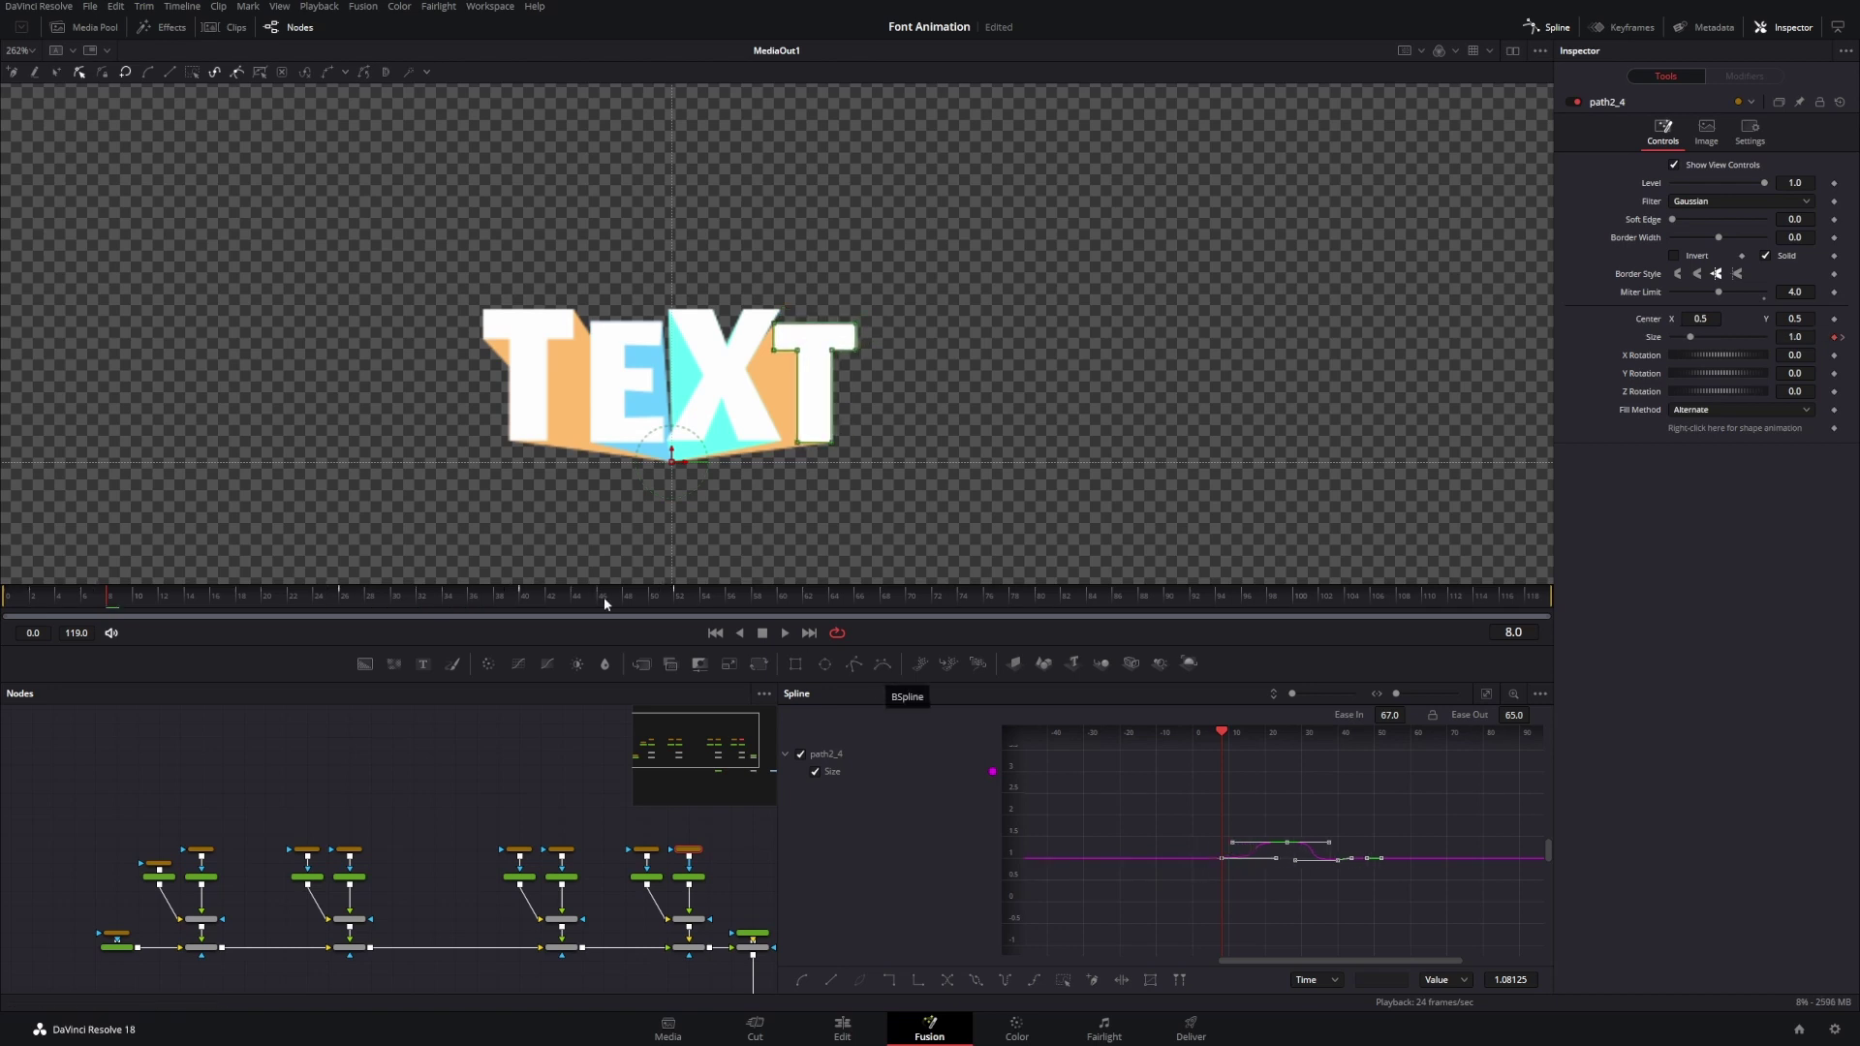
pyautogui.press('Home')
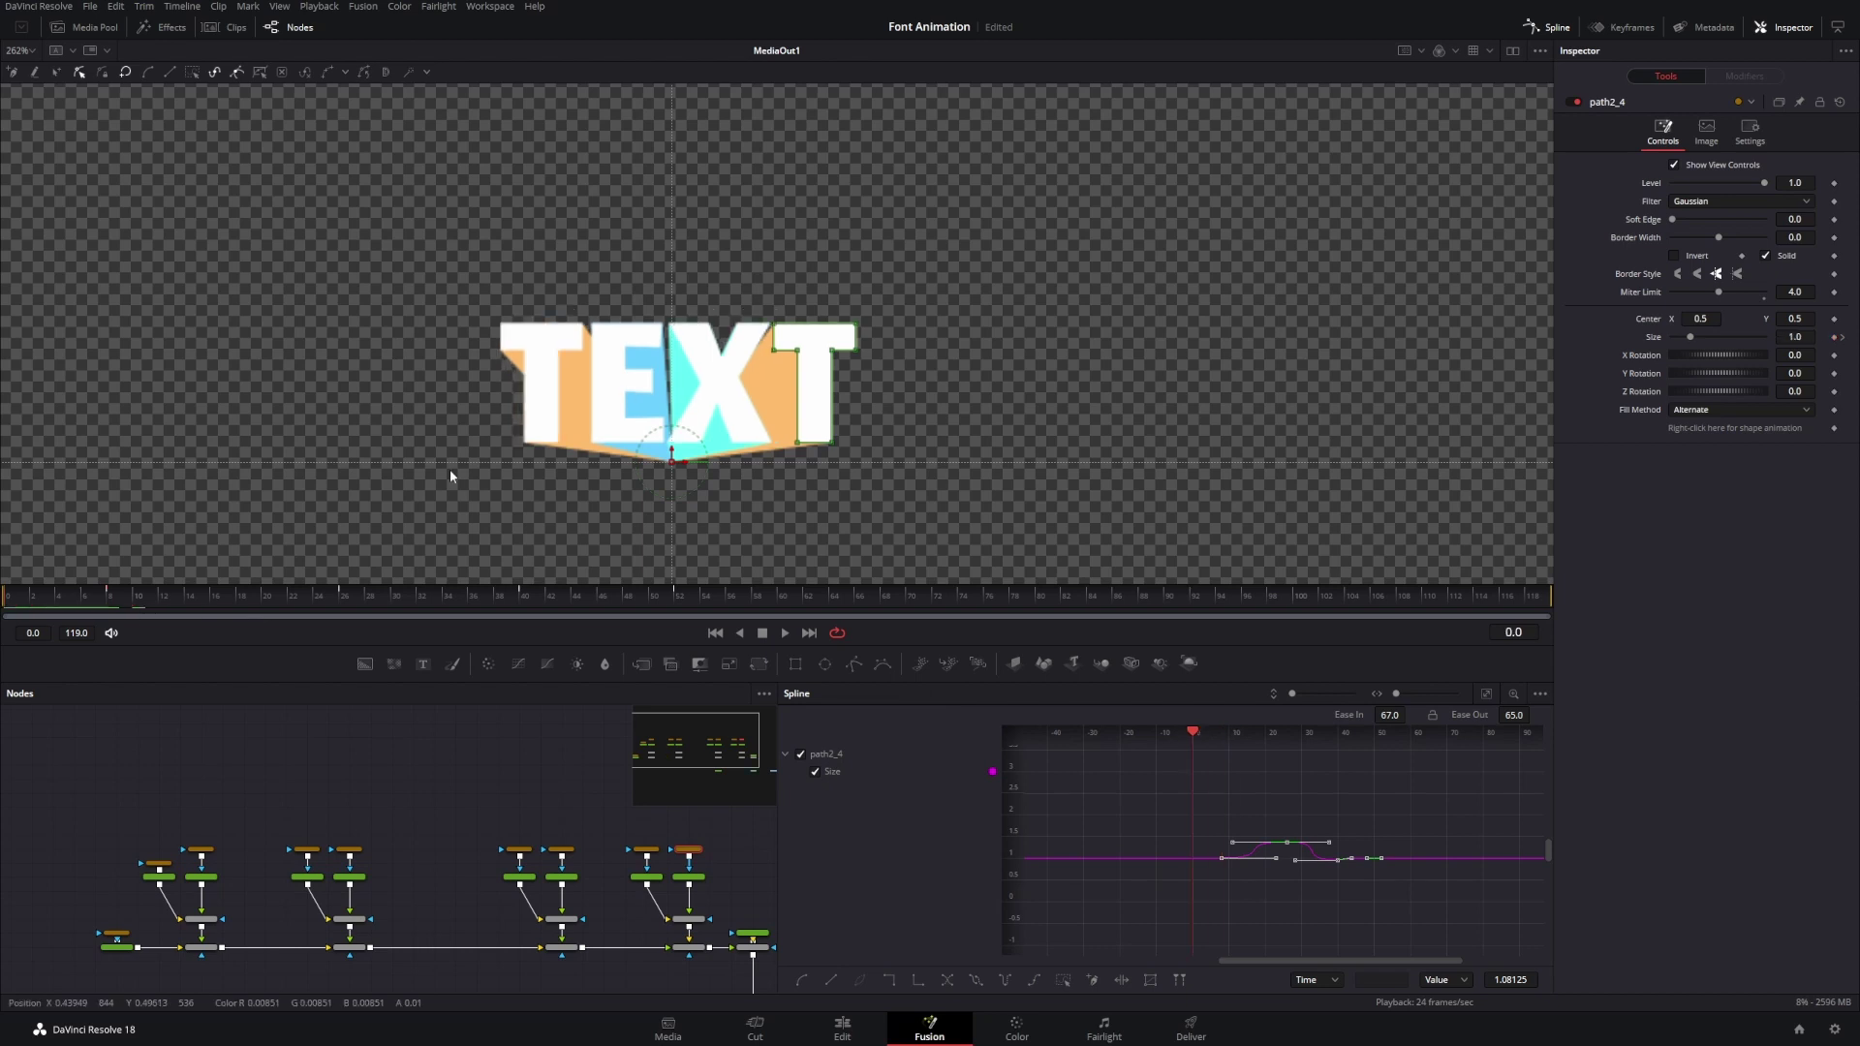
# - Play the animation with the staggered letters, deselect all nodes, and move the playhead to frame 4
pyautogui.press('space')
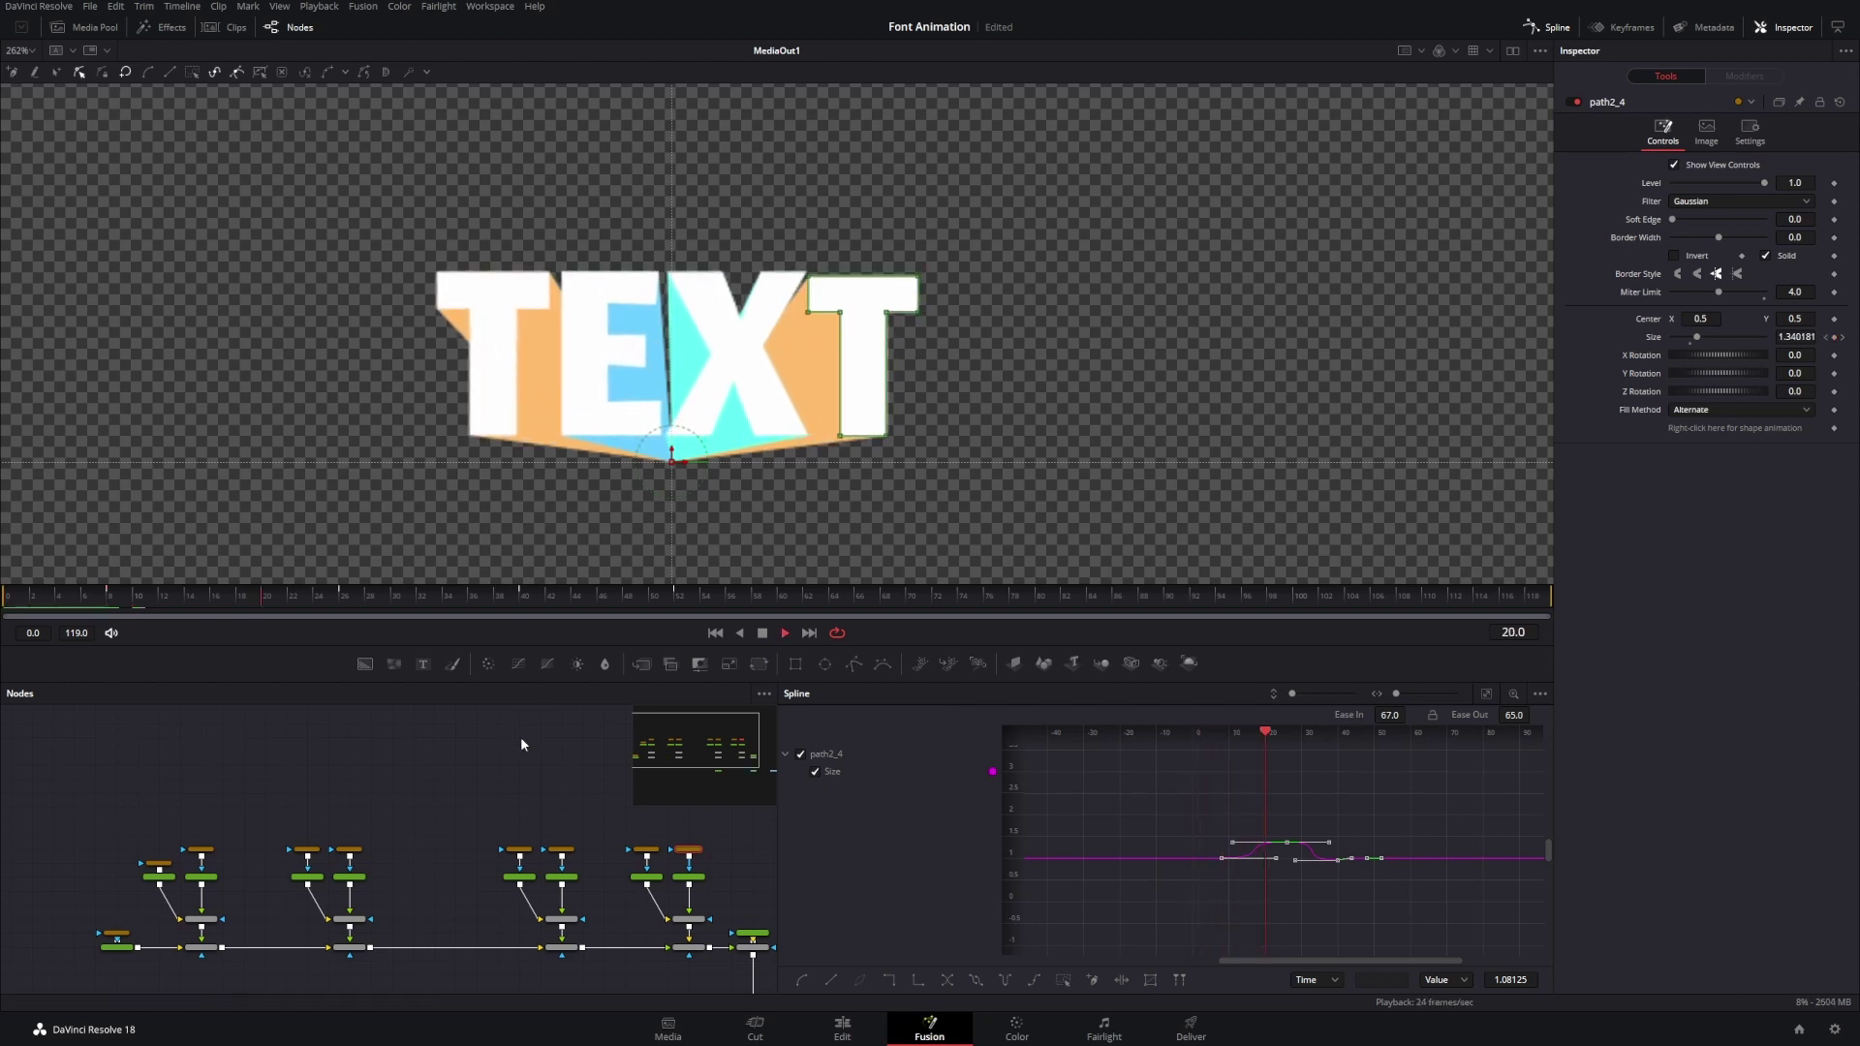
pyautogui.click(521, 739)
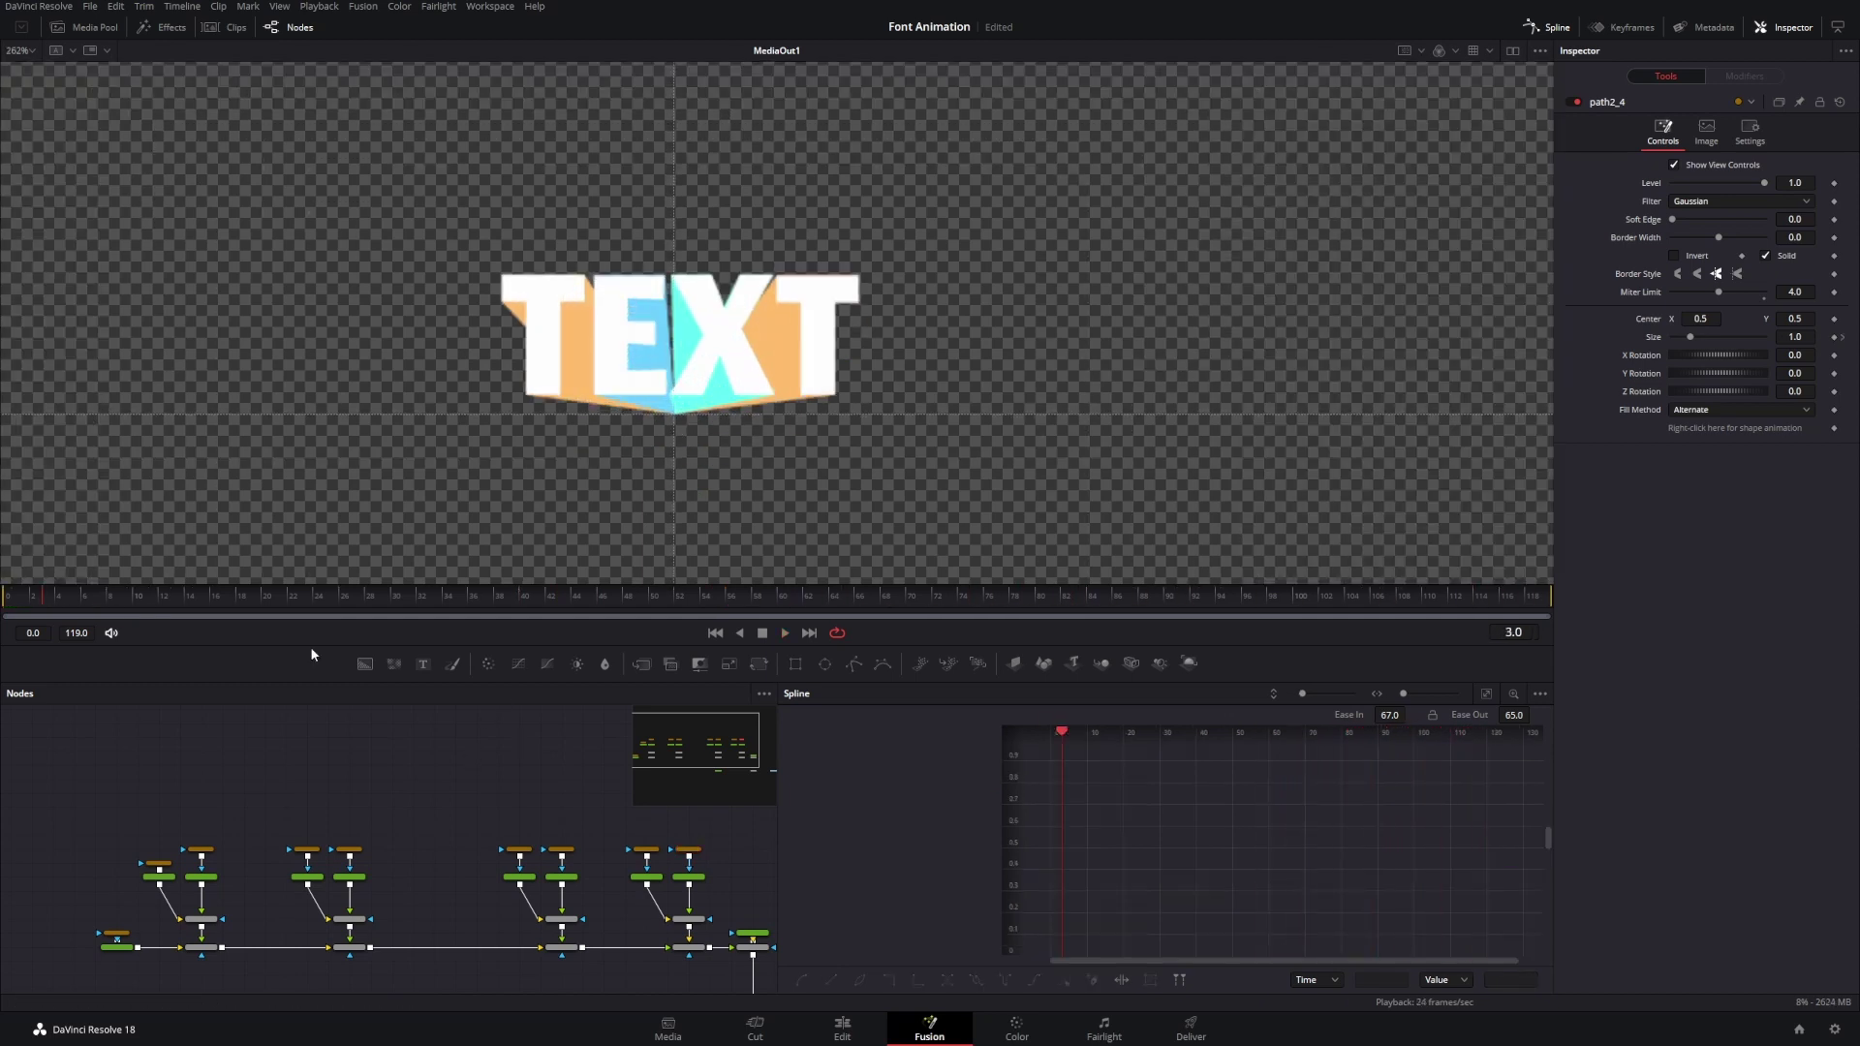
pyautogui.click(62, 603)
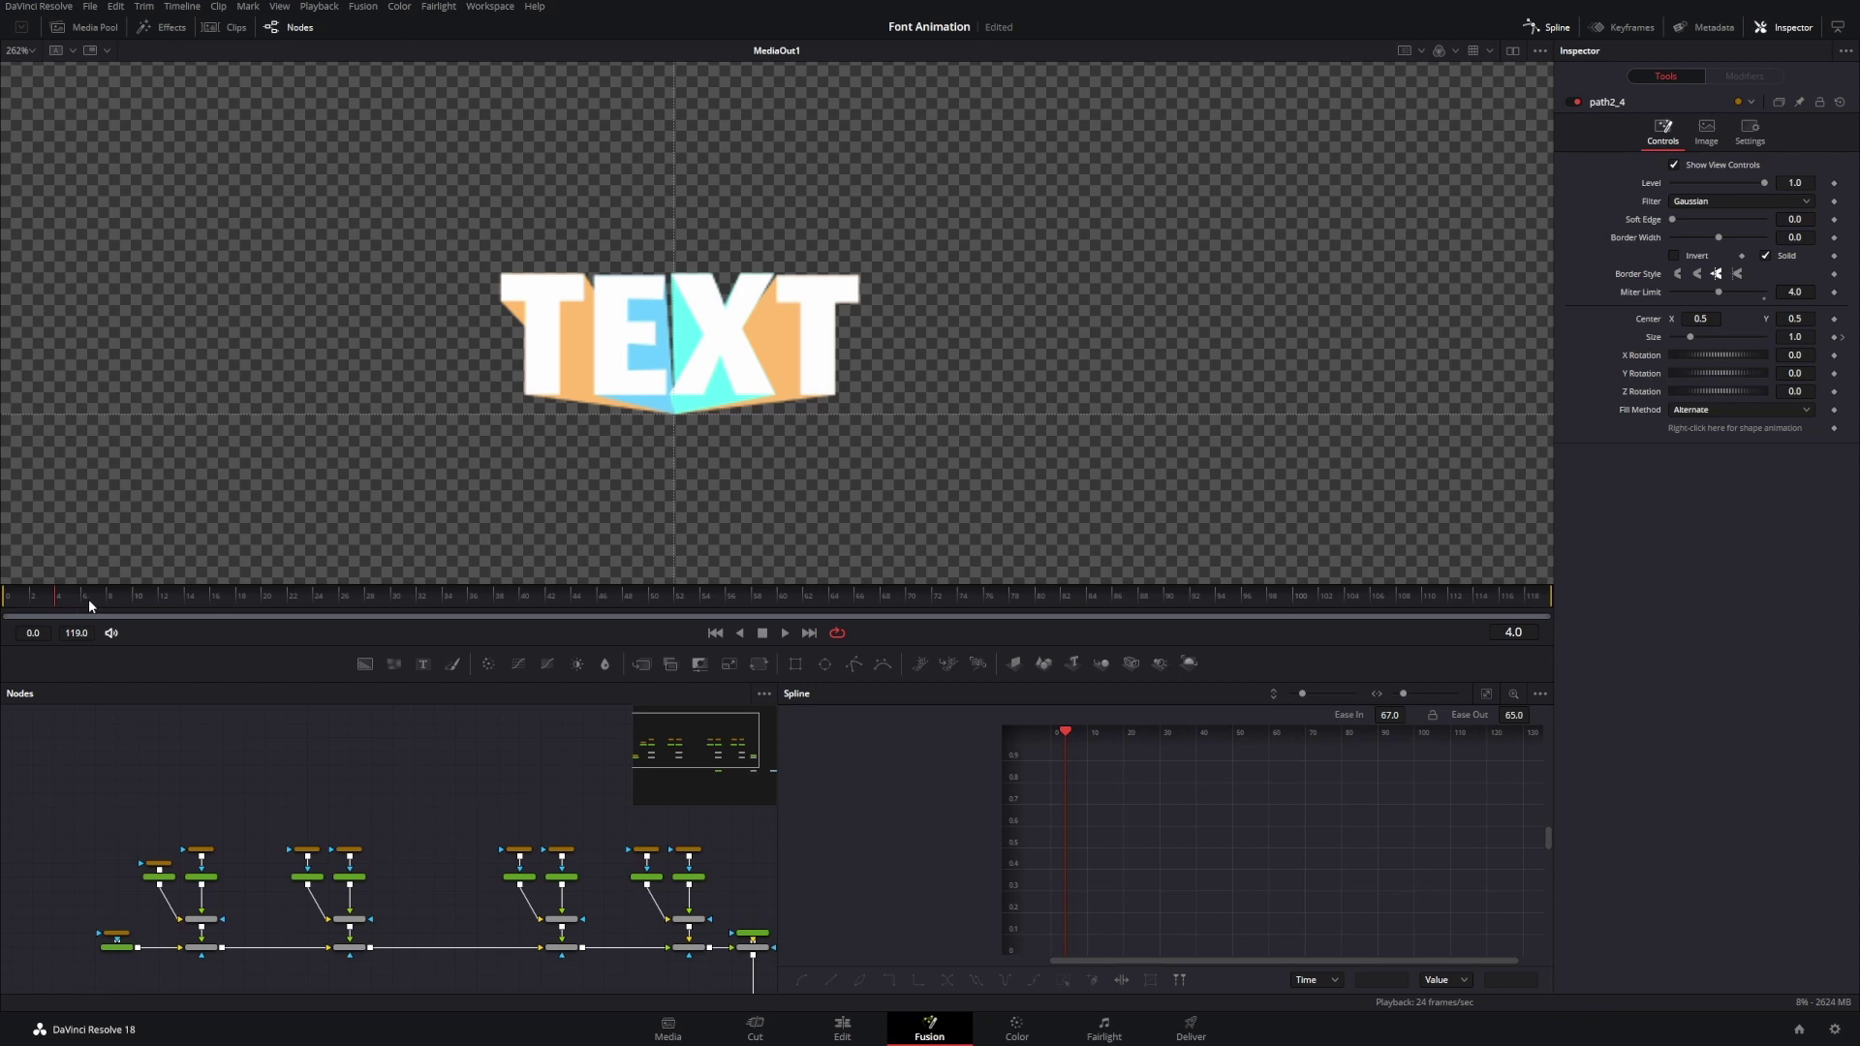
# - Save the project and close the Spline editor to give the node graph the full width
pyautogui.hotkey('ctrl', 's')
pyautogui.click(1546, 26)
pyautogui.scroll(5, 1079, 804)
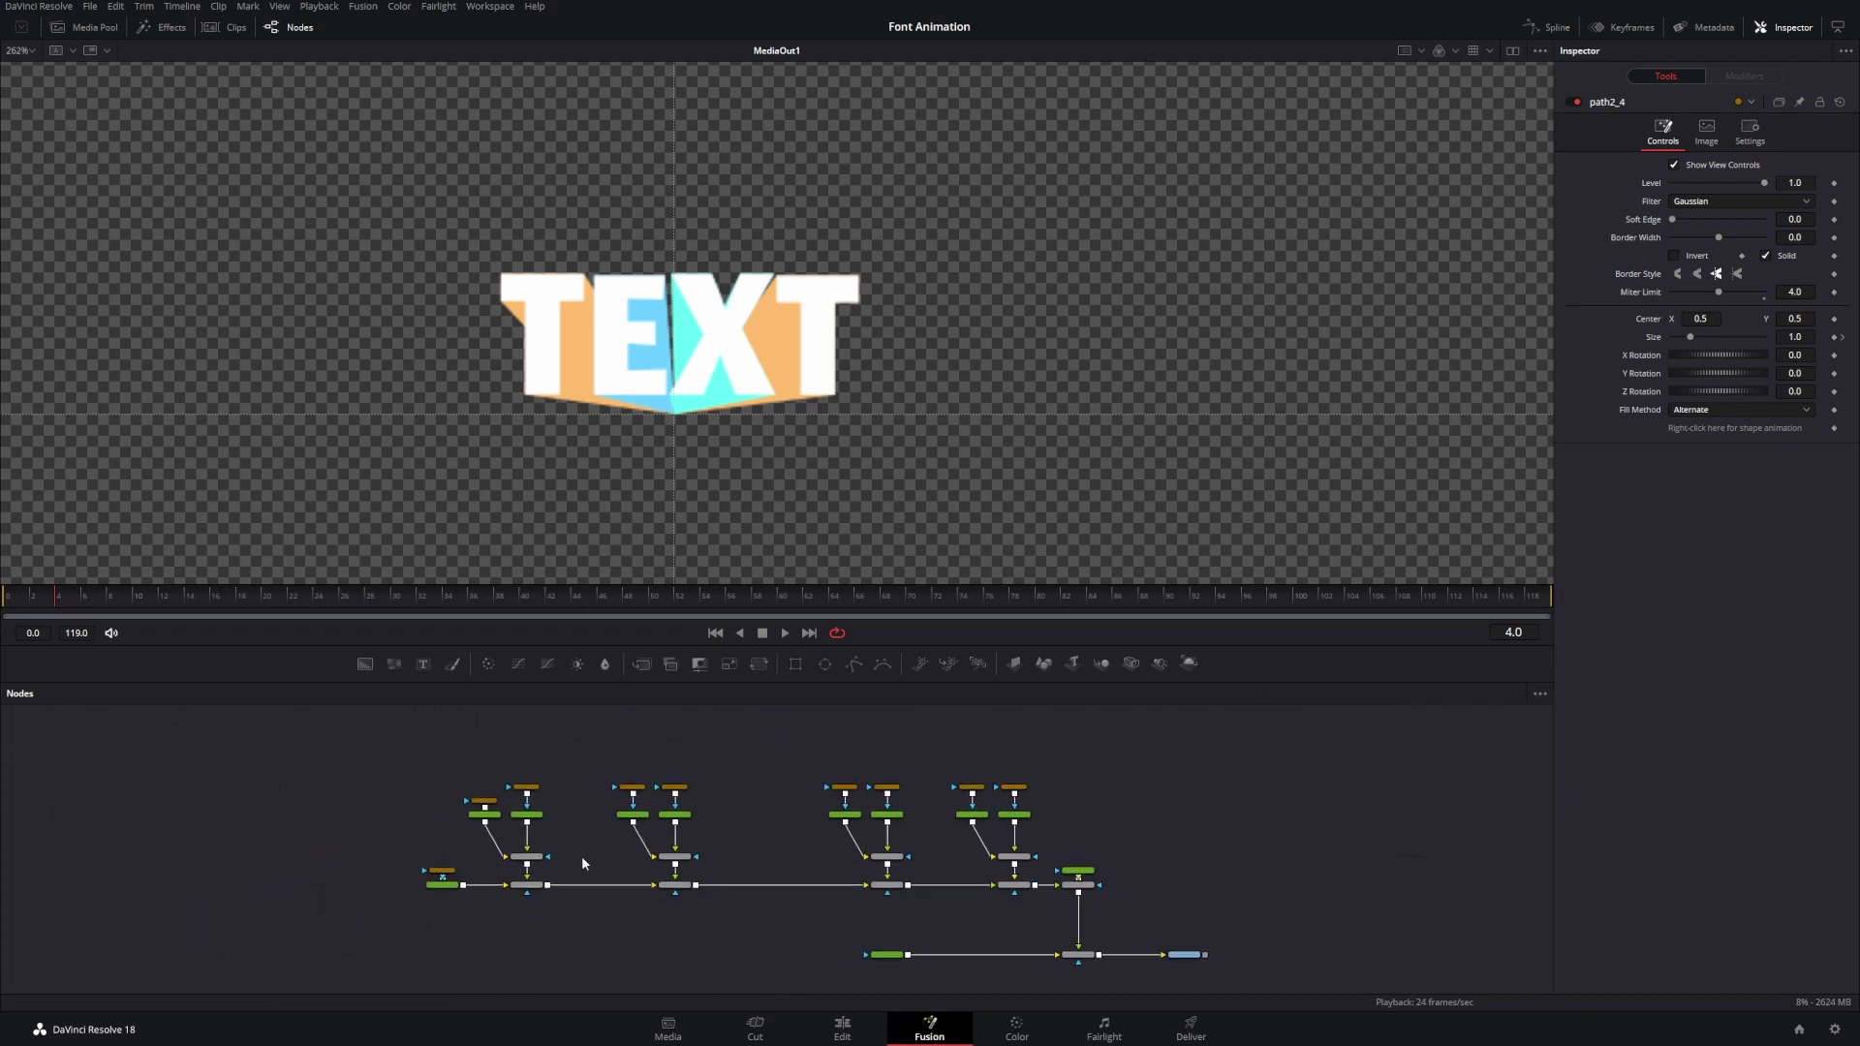
pyautogui.moveTo(737, 834); pyautogui.dragTo(614, 913)
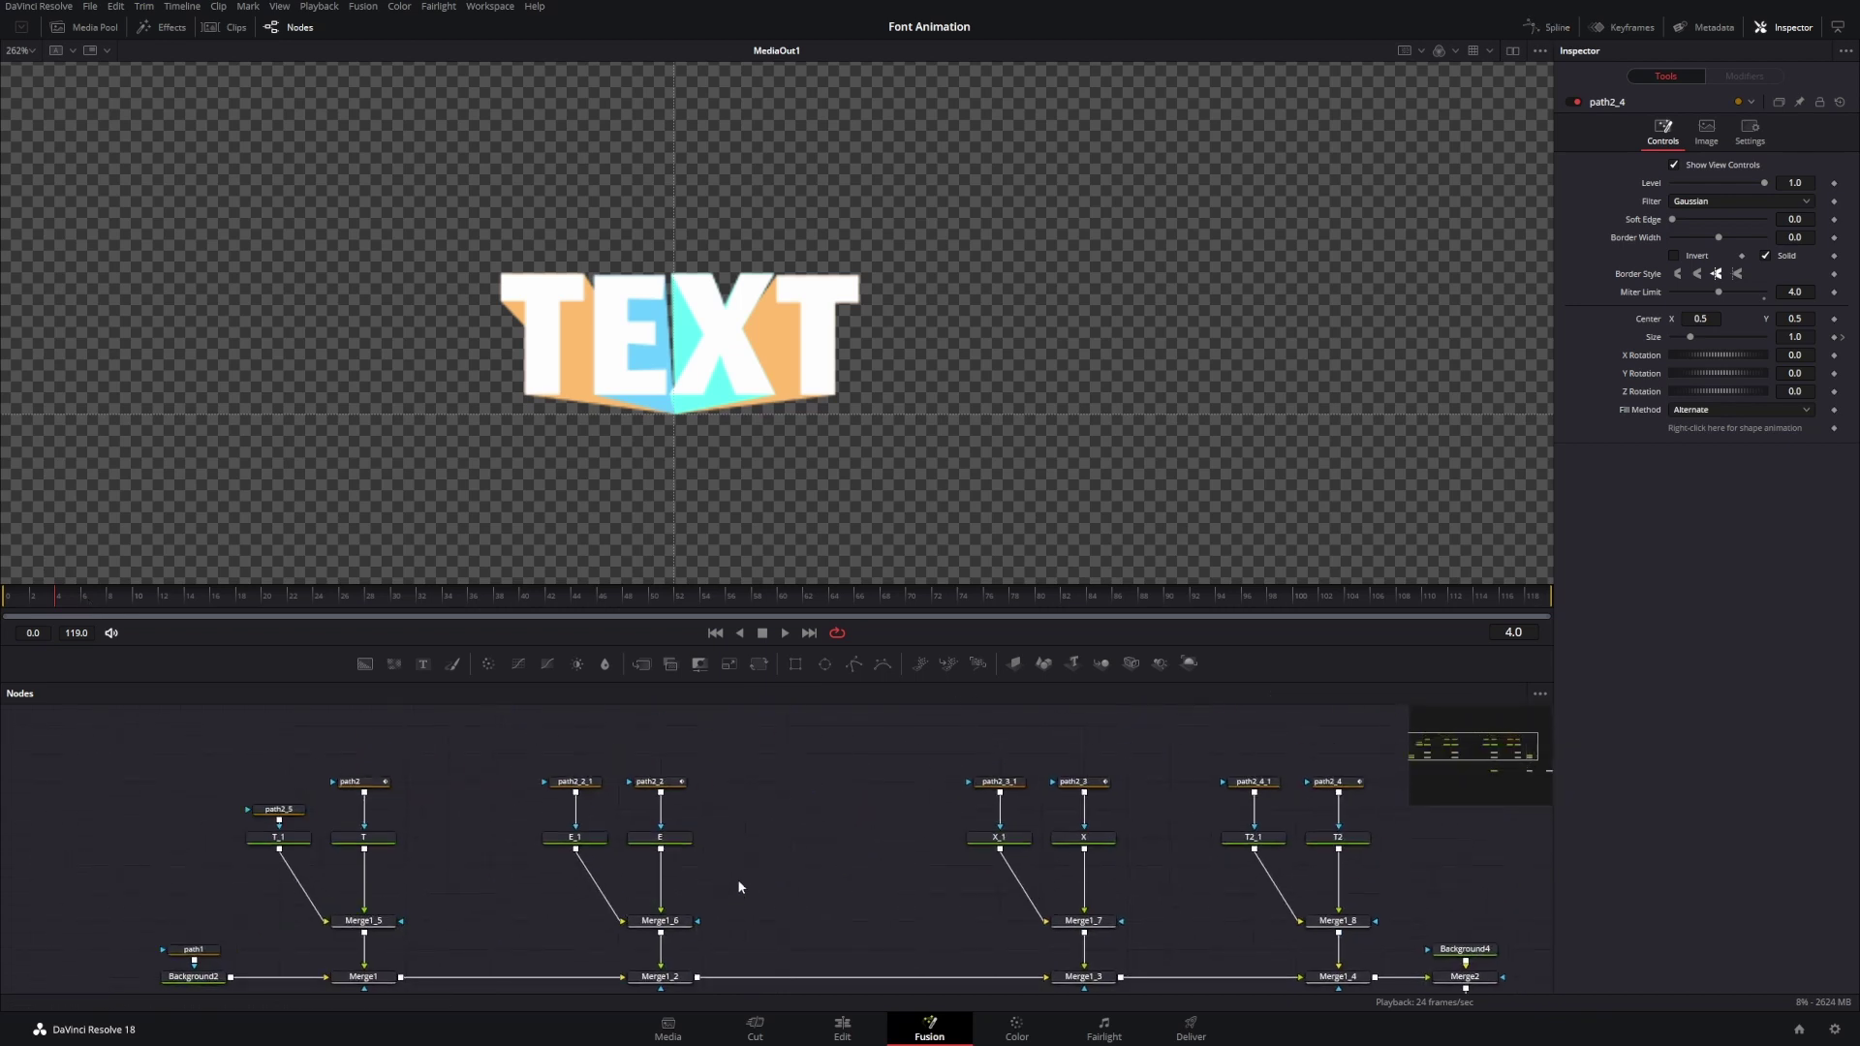
# - Insert a Drop Shadow between T and Merge1_5, with Shadow Strength 0.341, Drop Distance 0.0063 and Blur 0.393
pyautogui.hotkey('shift', 'space')
pyautogui.write('TRANS')
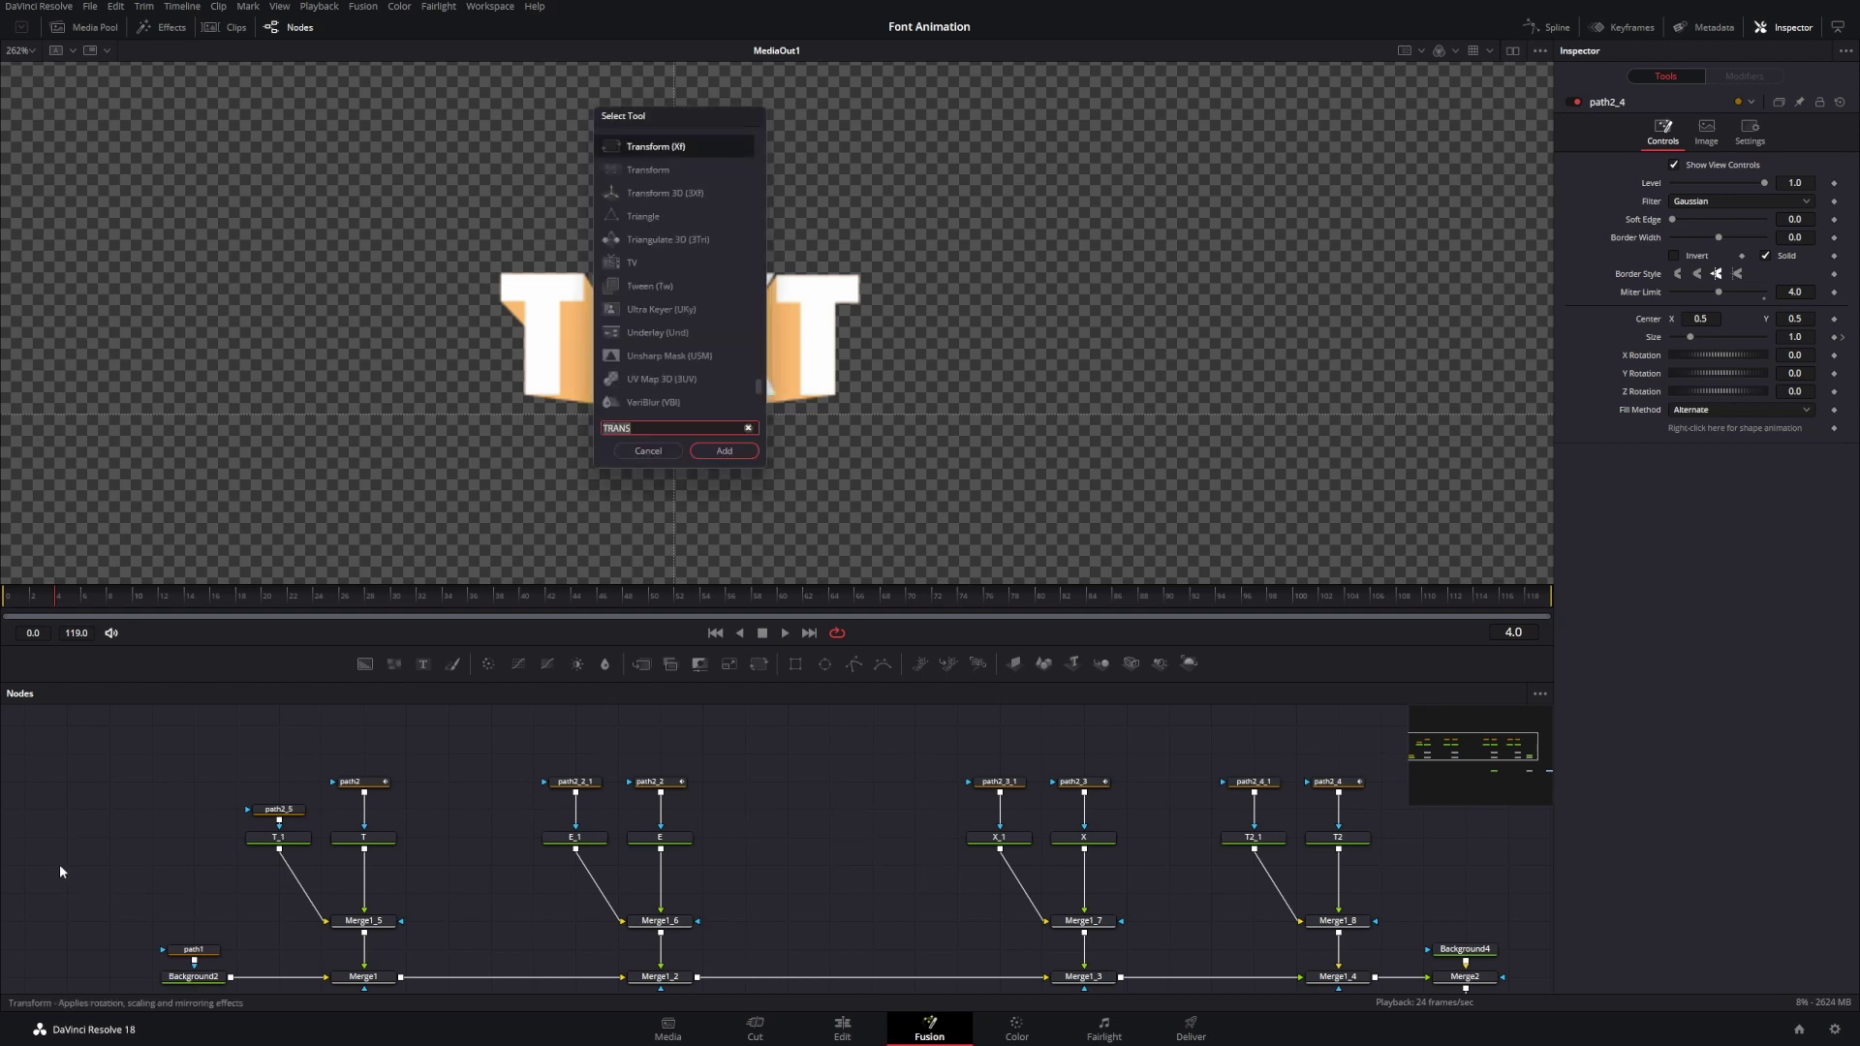
pyautogui.press('BackSpace')
pyautogui.press('BackSpace')
pyautogui.press('BackSpace')
pyautogui.press('BackSpace')
pyautogui.press('BackSpace')
pyautogui.write('DROP')
pyautogui.press('Return')
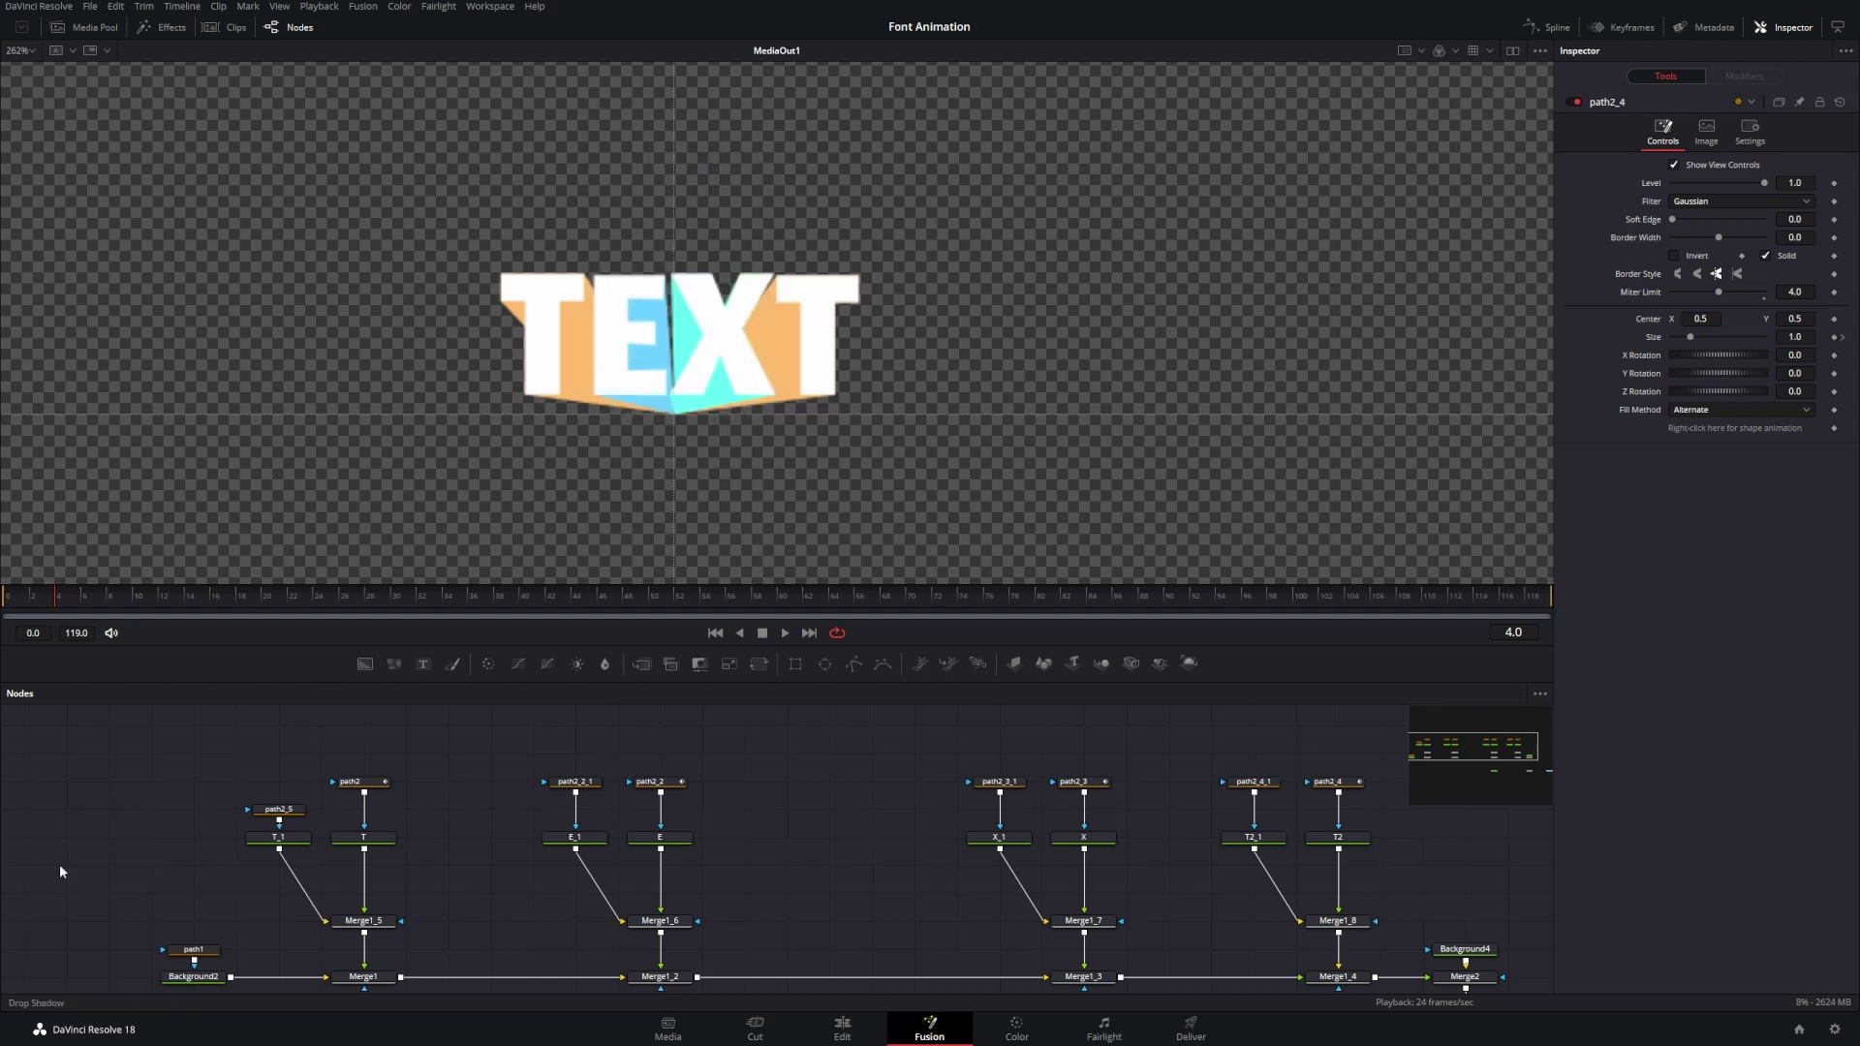
pyautogui.moveTo(193, 865); pyautogui.dragTo(364, 891)
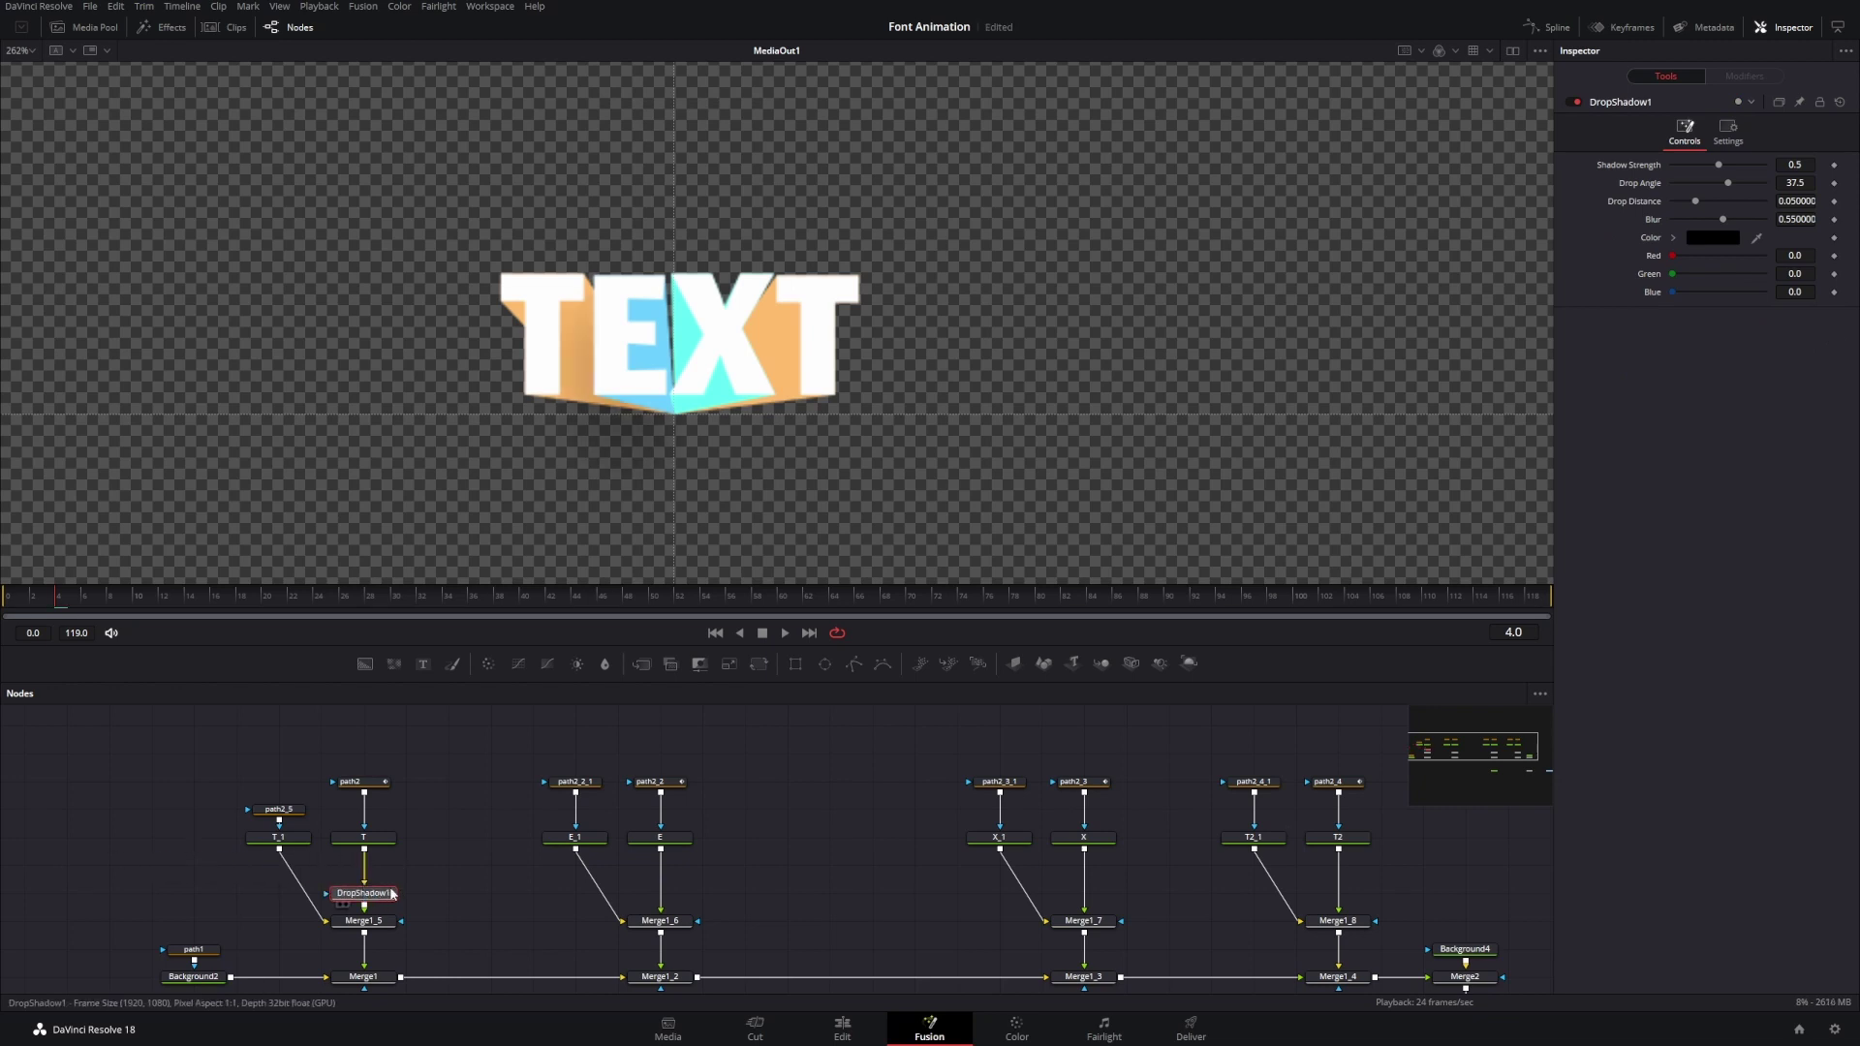
pyautogui.moveTo(1695, 200)
pyautogui.mouseDown()
pyautogui.moveTo(1675, 202)
pyautogui.moveTo(1715, 219)
pyautogui.moveTo(1703, 165)
pyautogui.mouseUp()
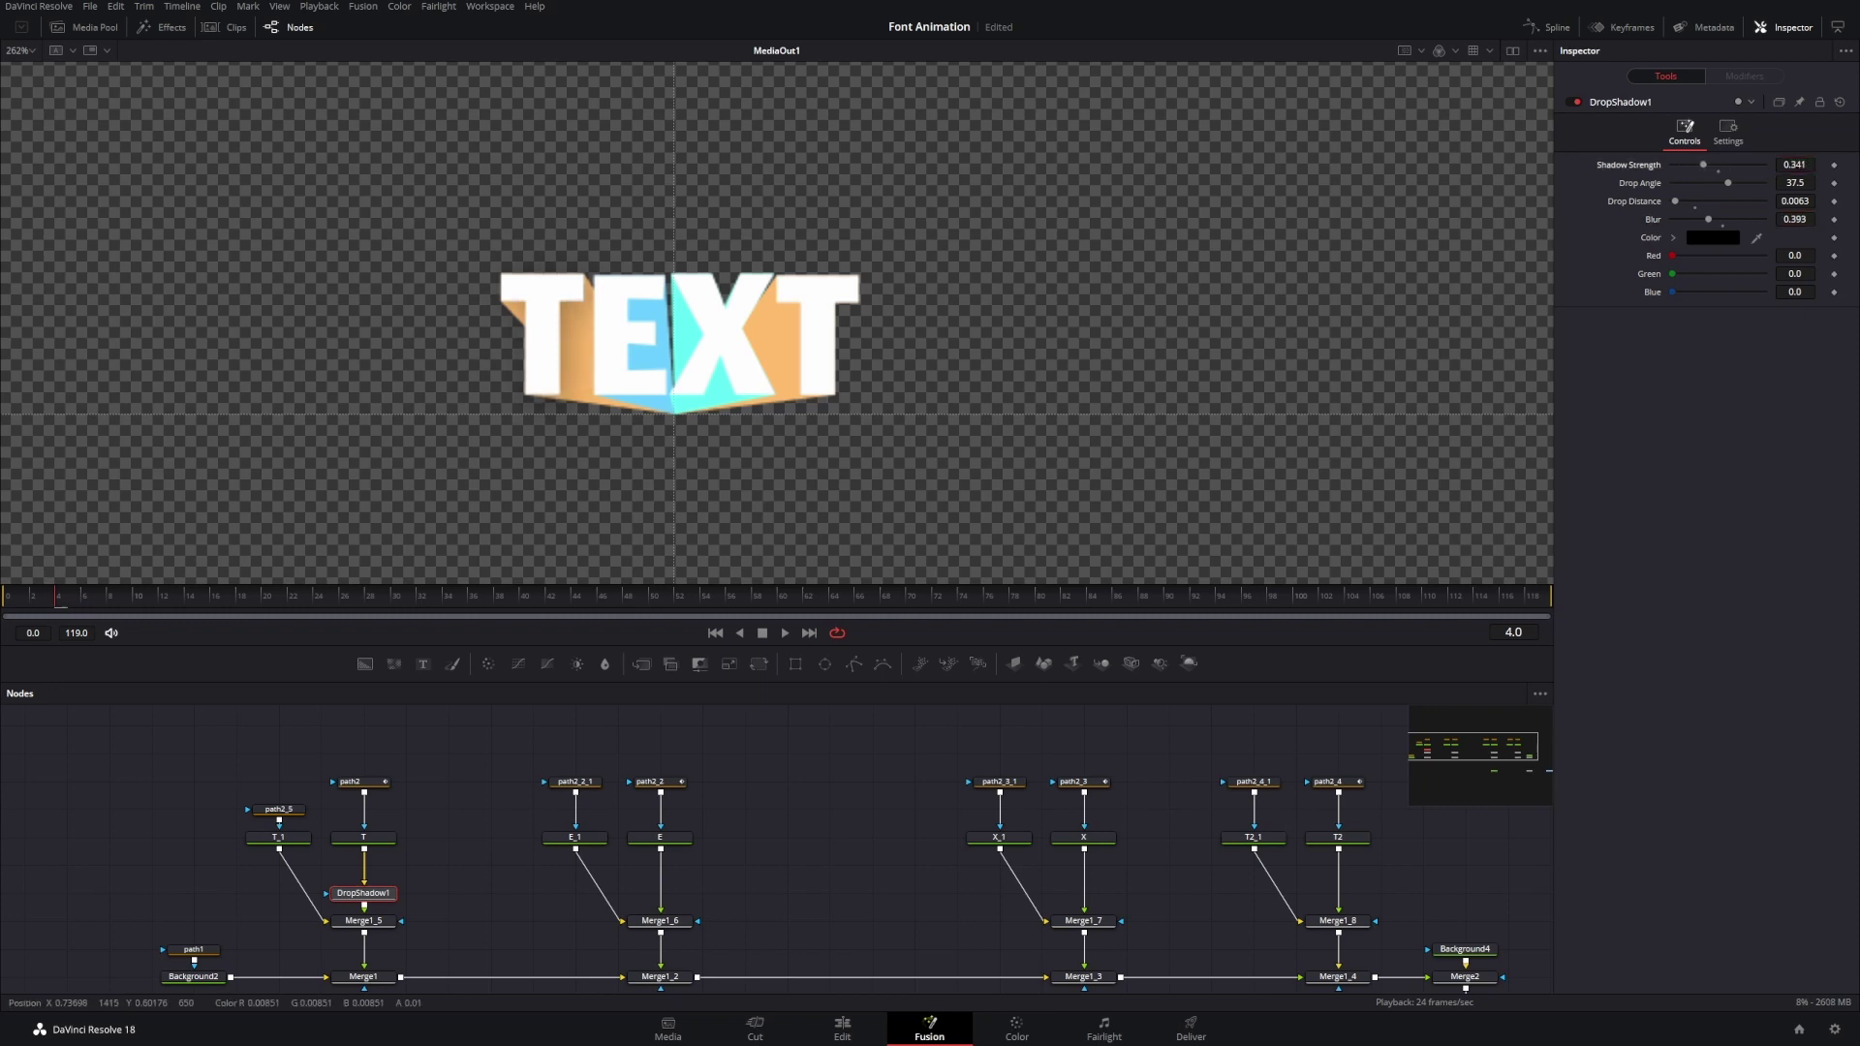
pyautogui.scroll(5, 614, 412)
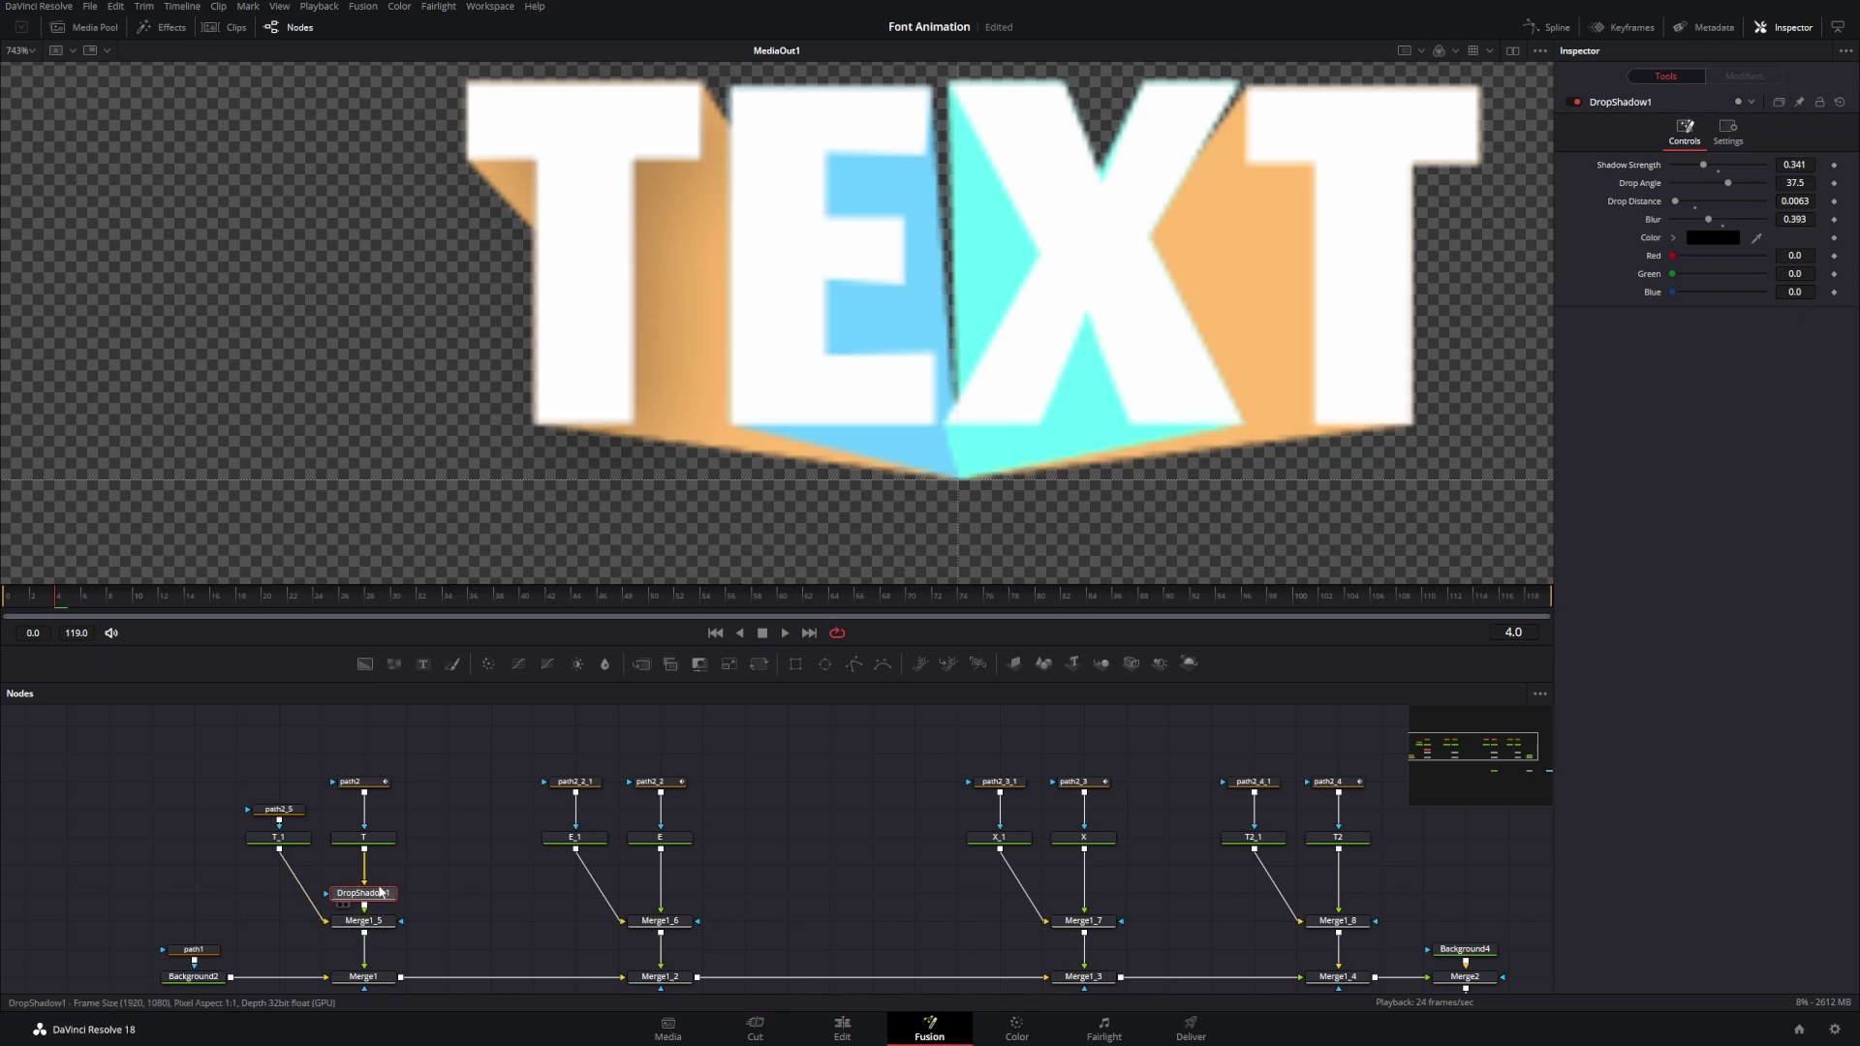
# - Try an instance of the drop shadow between T_1 and Merge1_5, and remove it again
pyautogui.hotkey('ctrl', 'shift', 'v')
pyautogui.moveTo(221, 889); pyautogui.dragTo(286, 903)
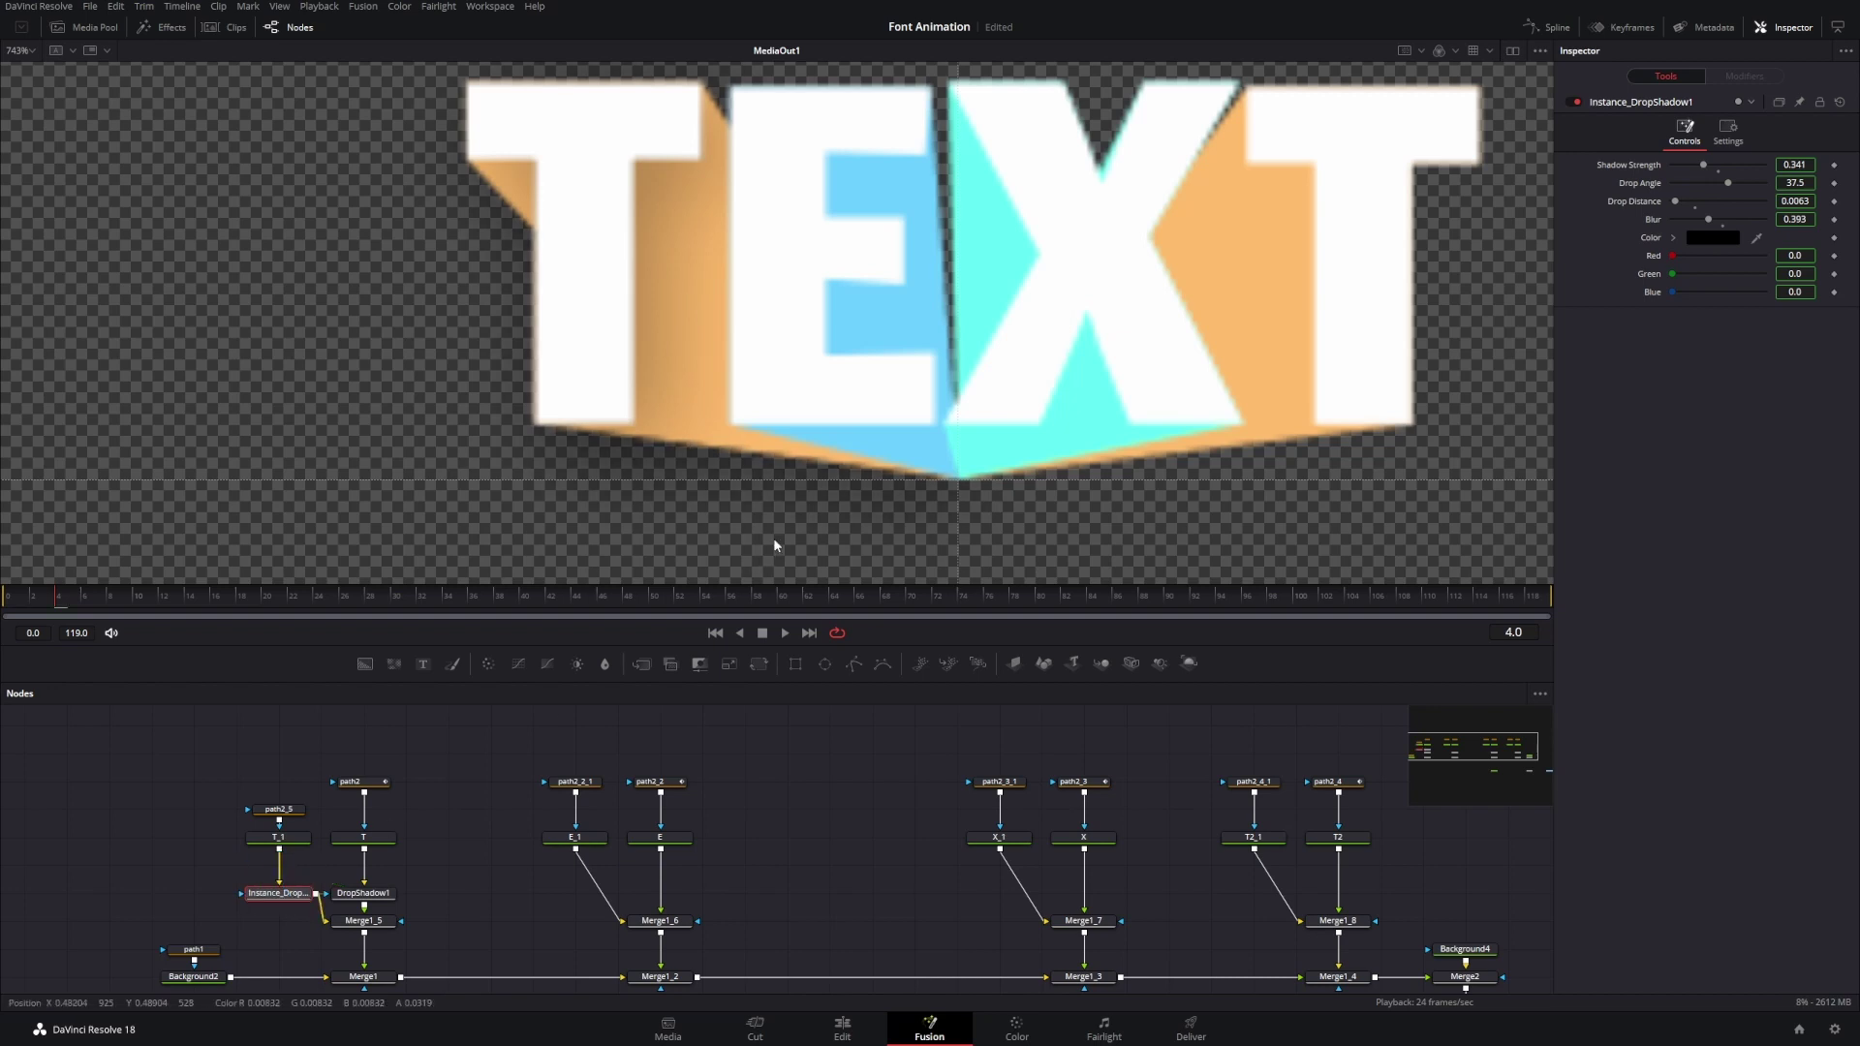
pyautogui.scroll(-4, 790, 528)
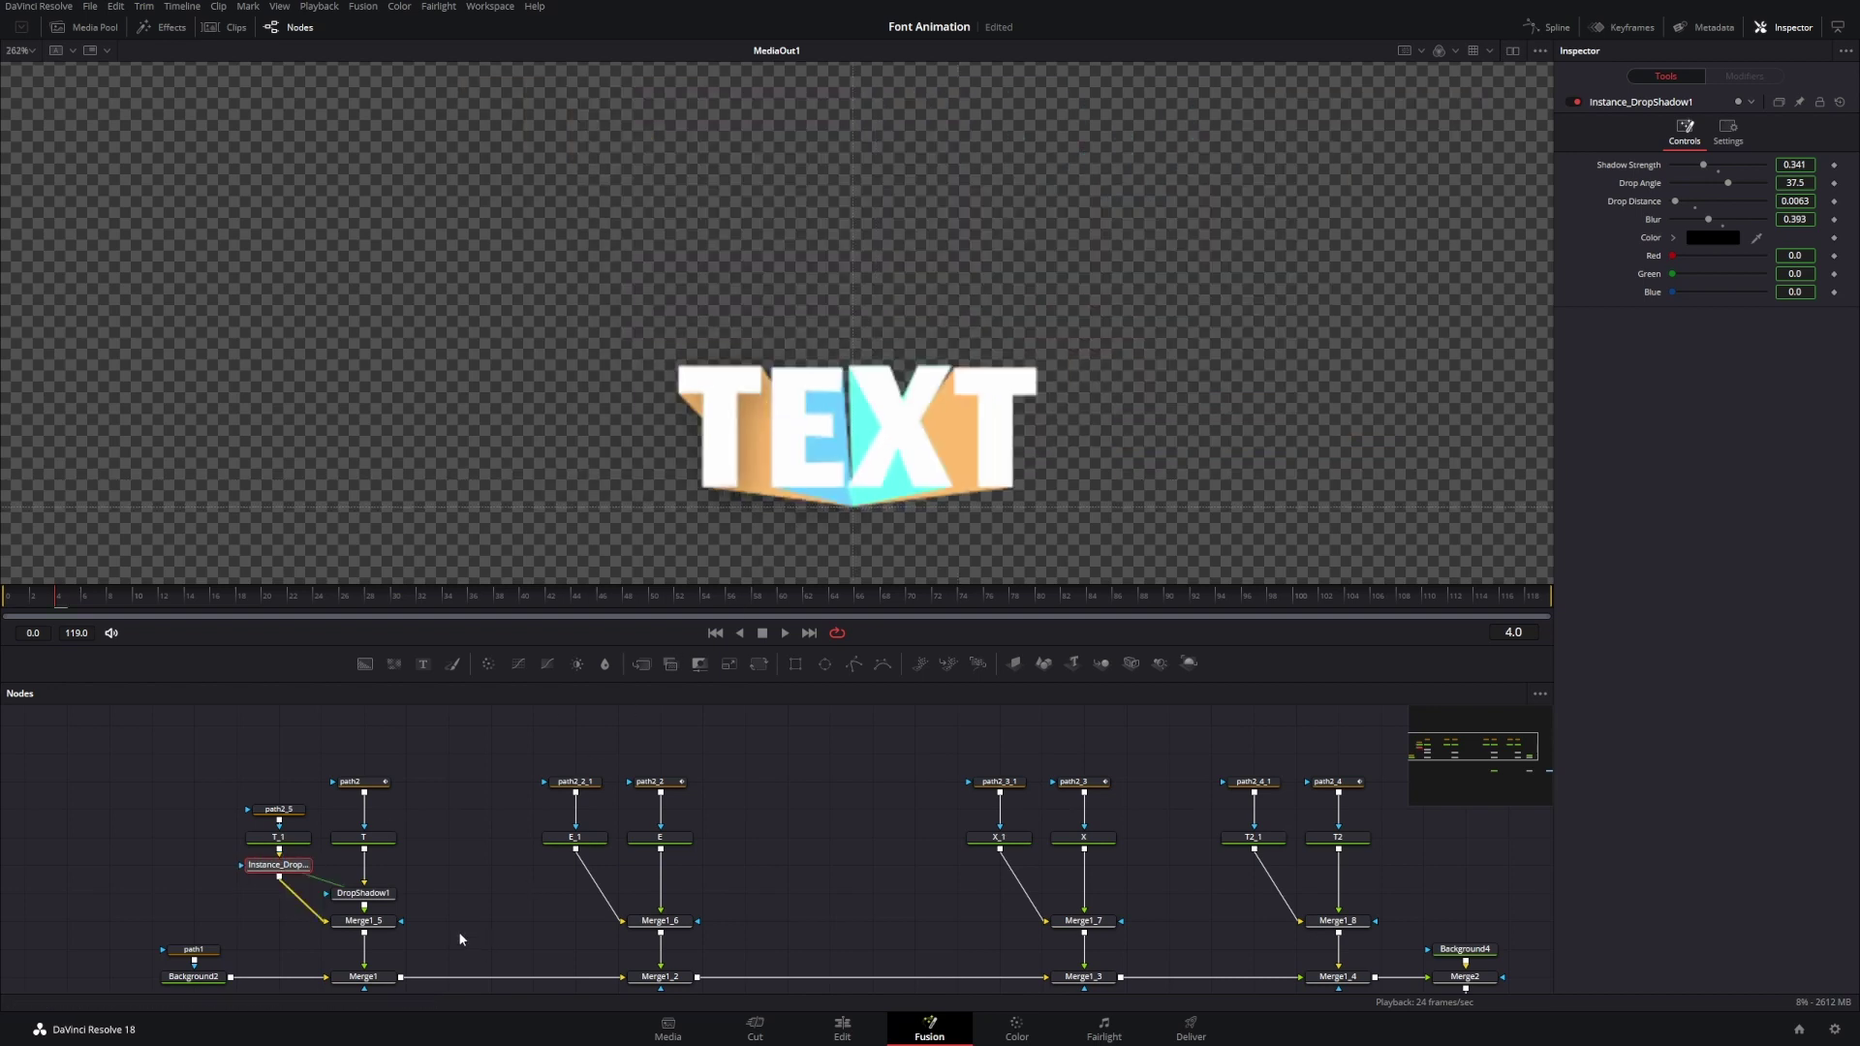
pyautogui.moveTo(278, 892); pyautogui.dragTo(188, 888)
pyautogui.press('Delete')
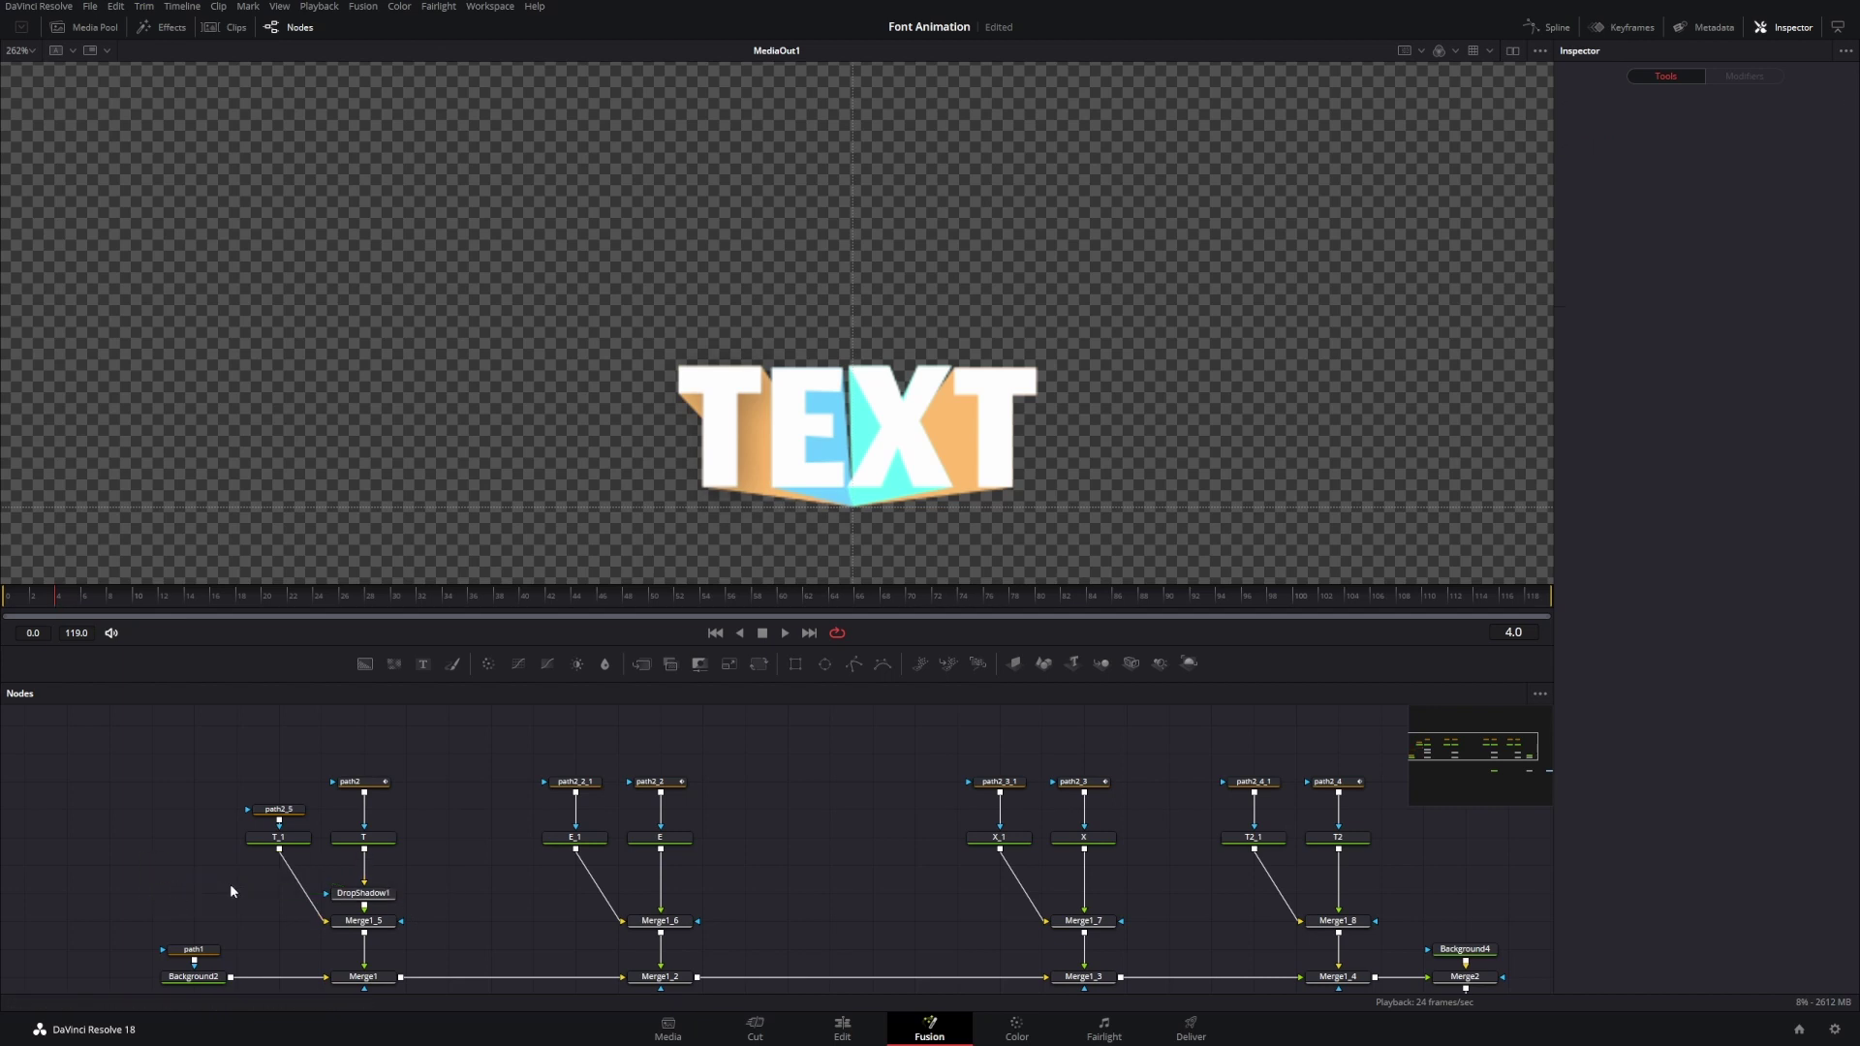
# - Copy DropShadow1 and paste it as an instance between E and Merge1_6
pyautogui.click(363, 892)
pyautogui.click(447, 883)
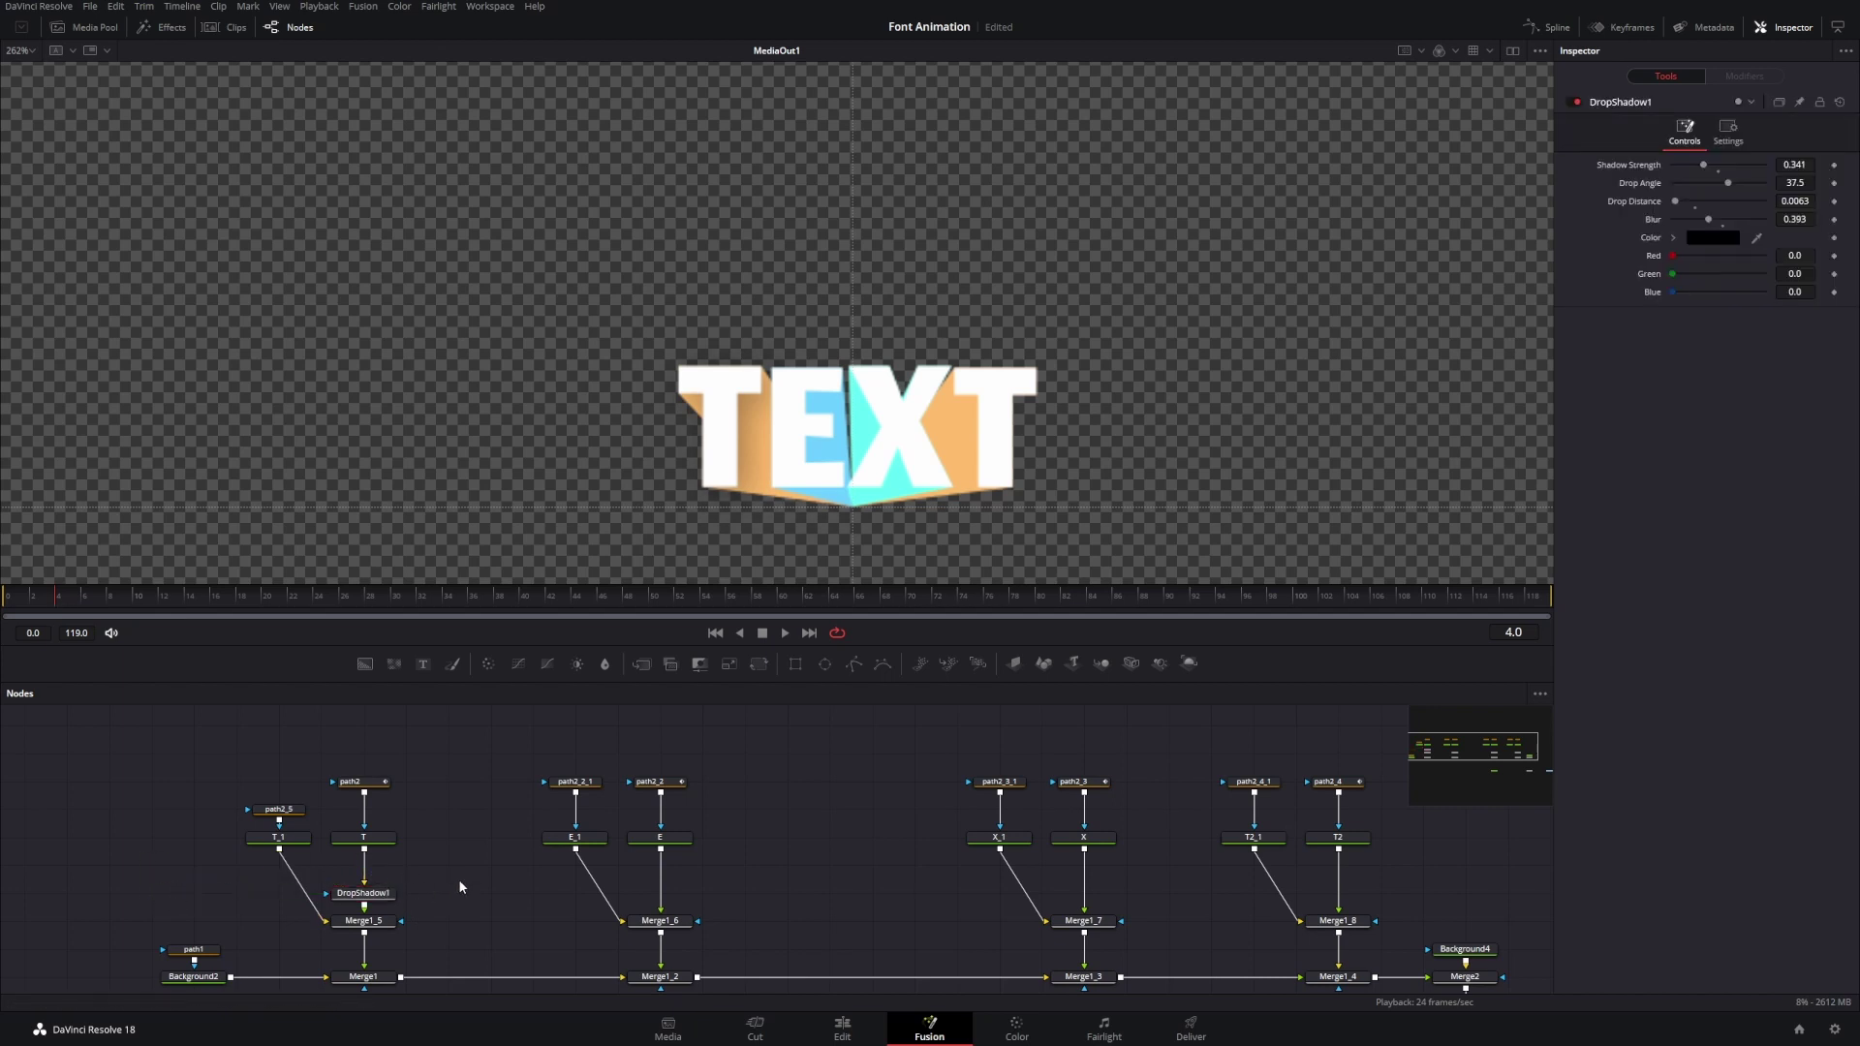
pyautogui.click(392, 893)
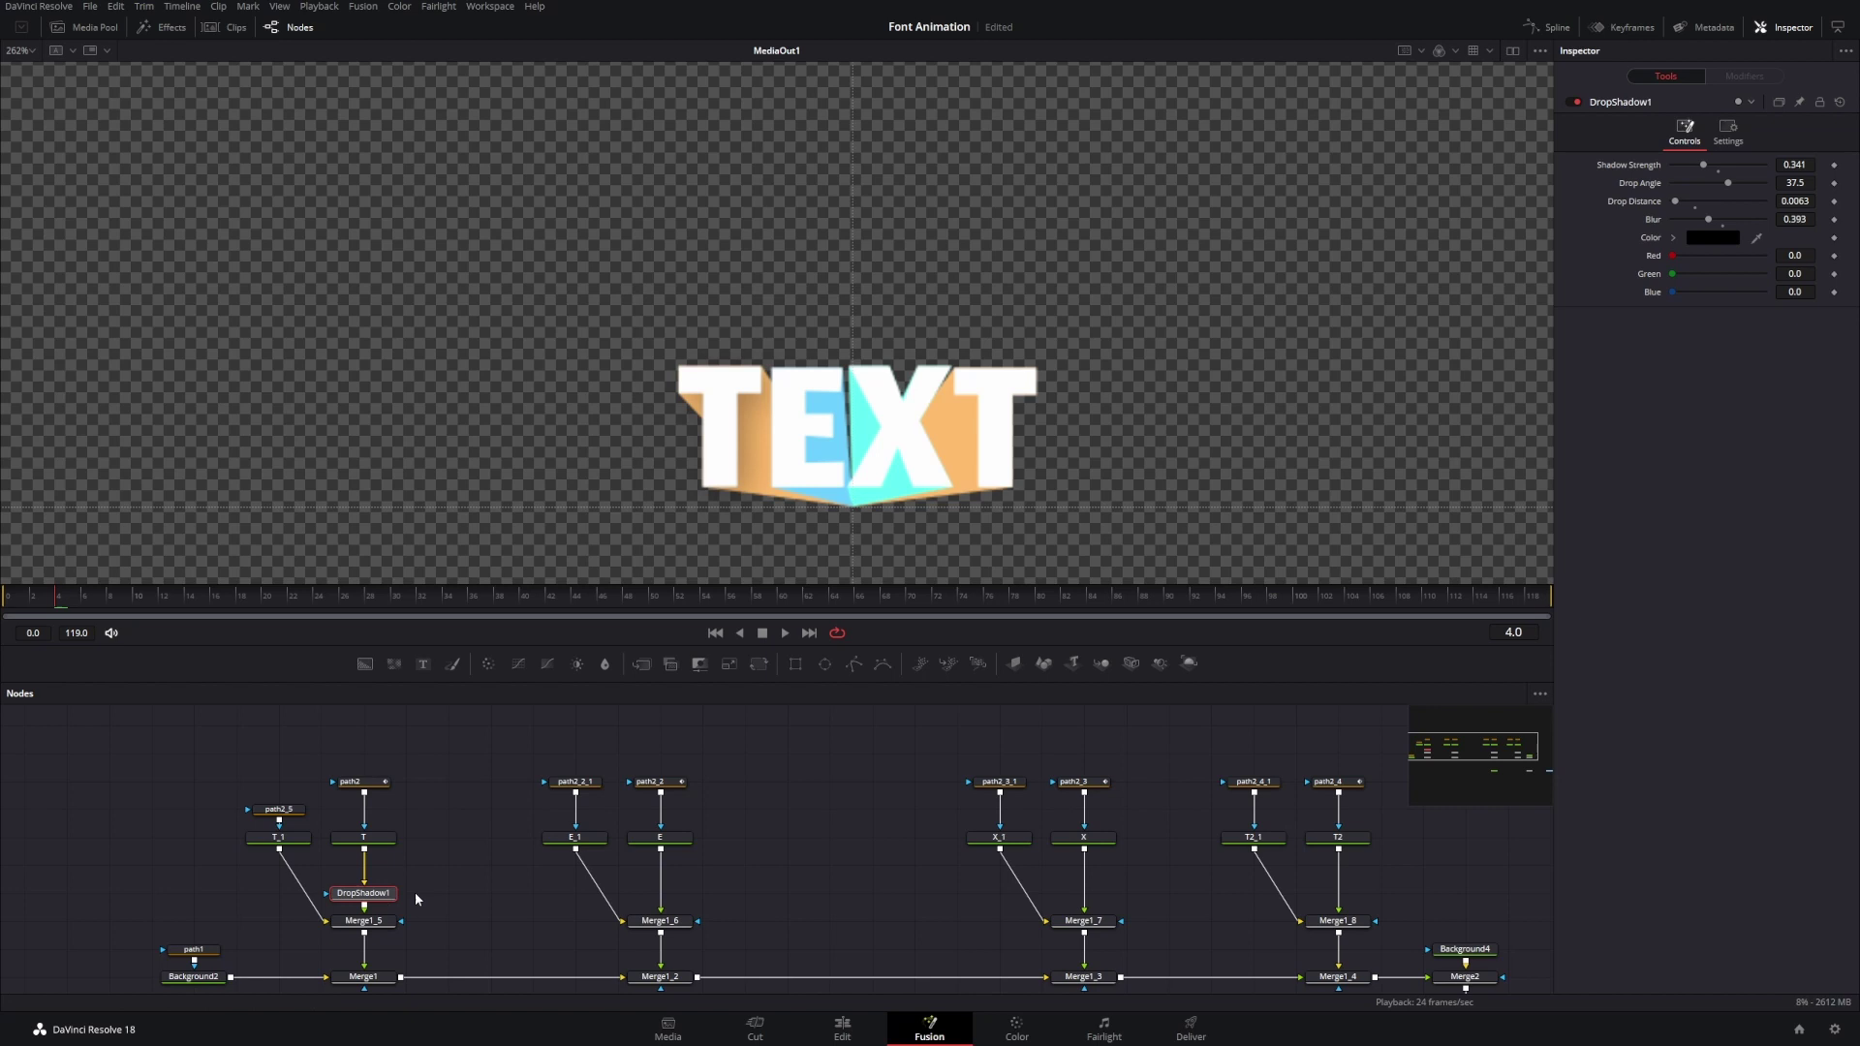
pyautogui.click(692, 881)
pyautogui.hotkey('ctrl', 'shift', 'v')
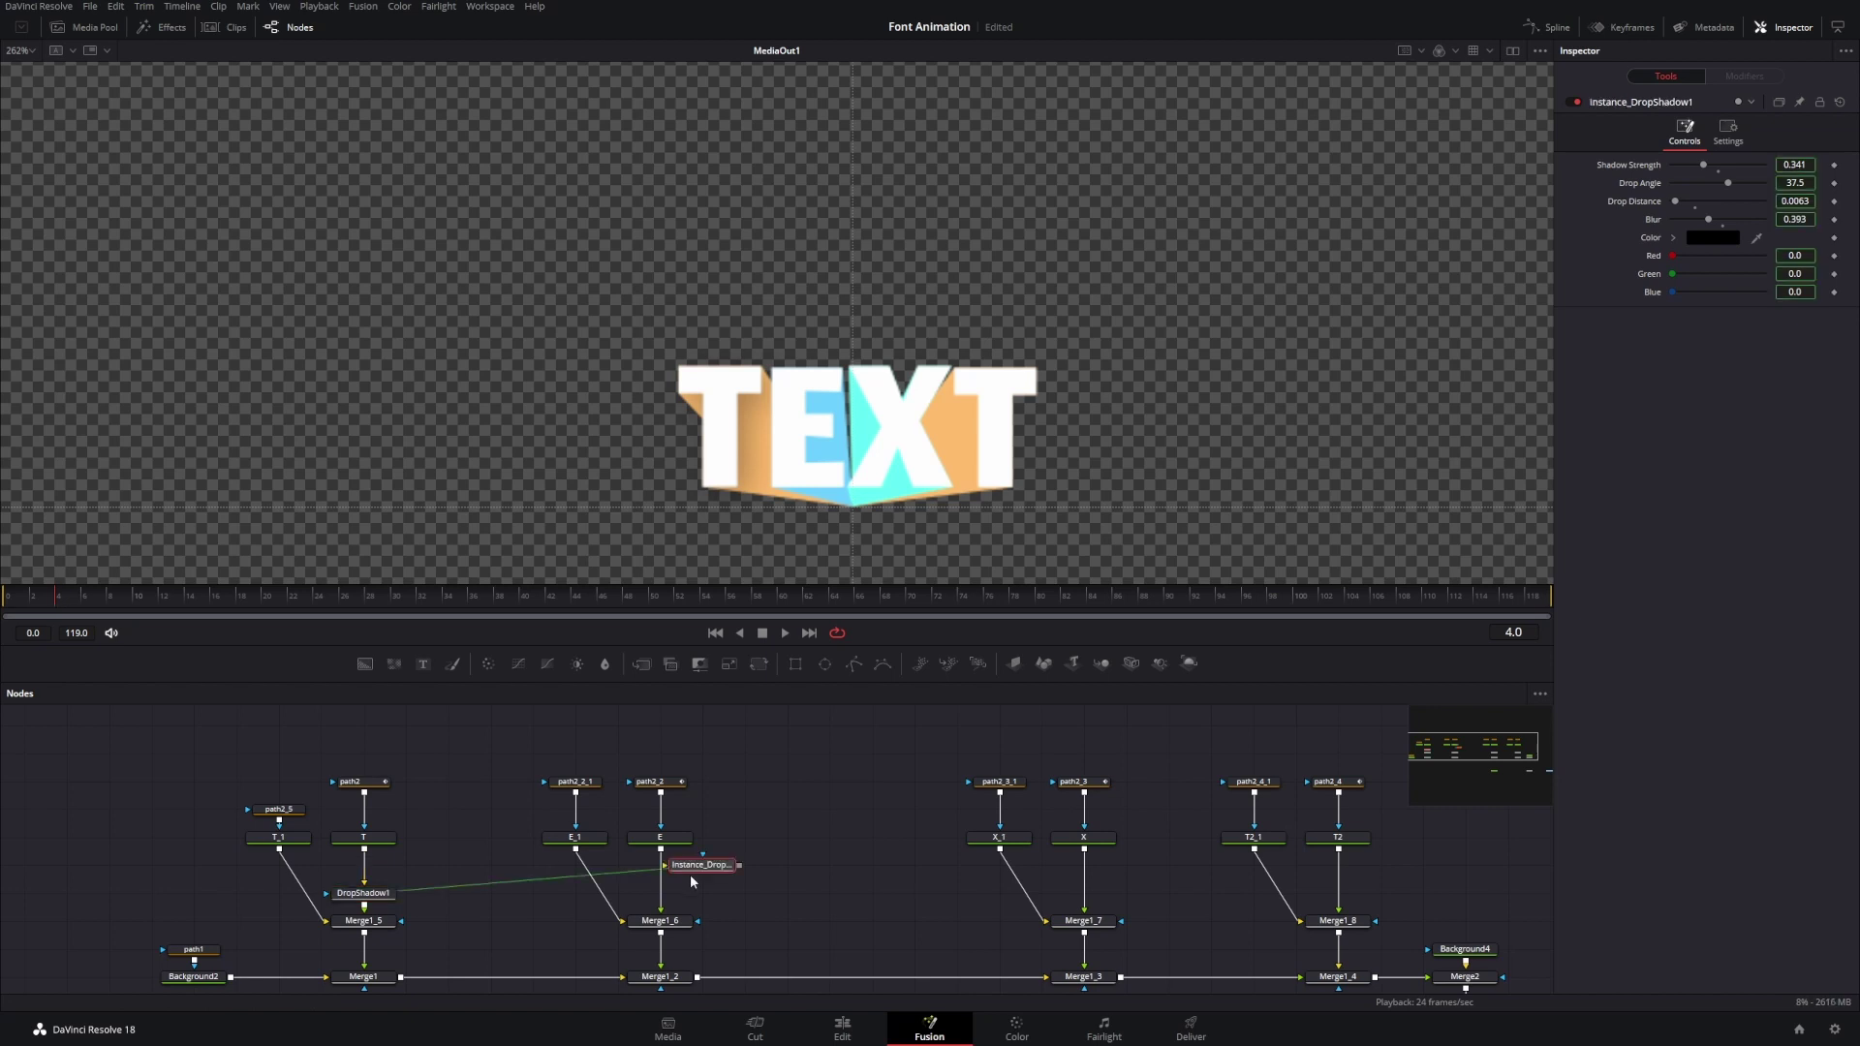
pyautogui.moveTo(689, 866); pyautogui.dragTo(675, 898)
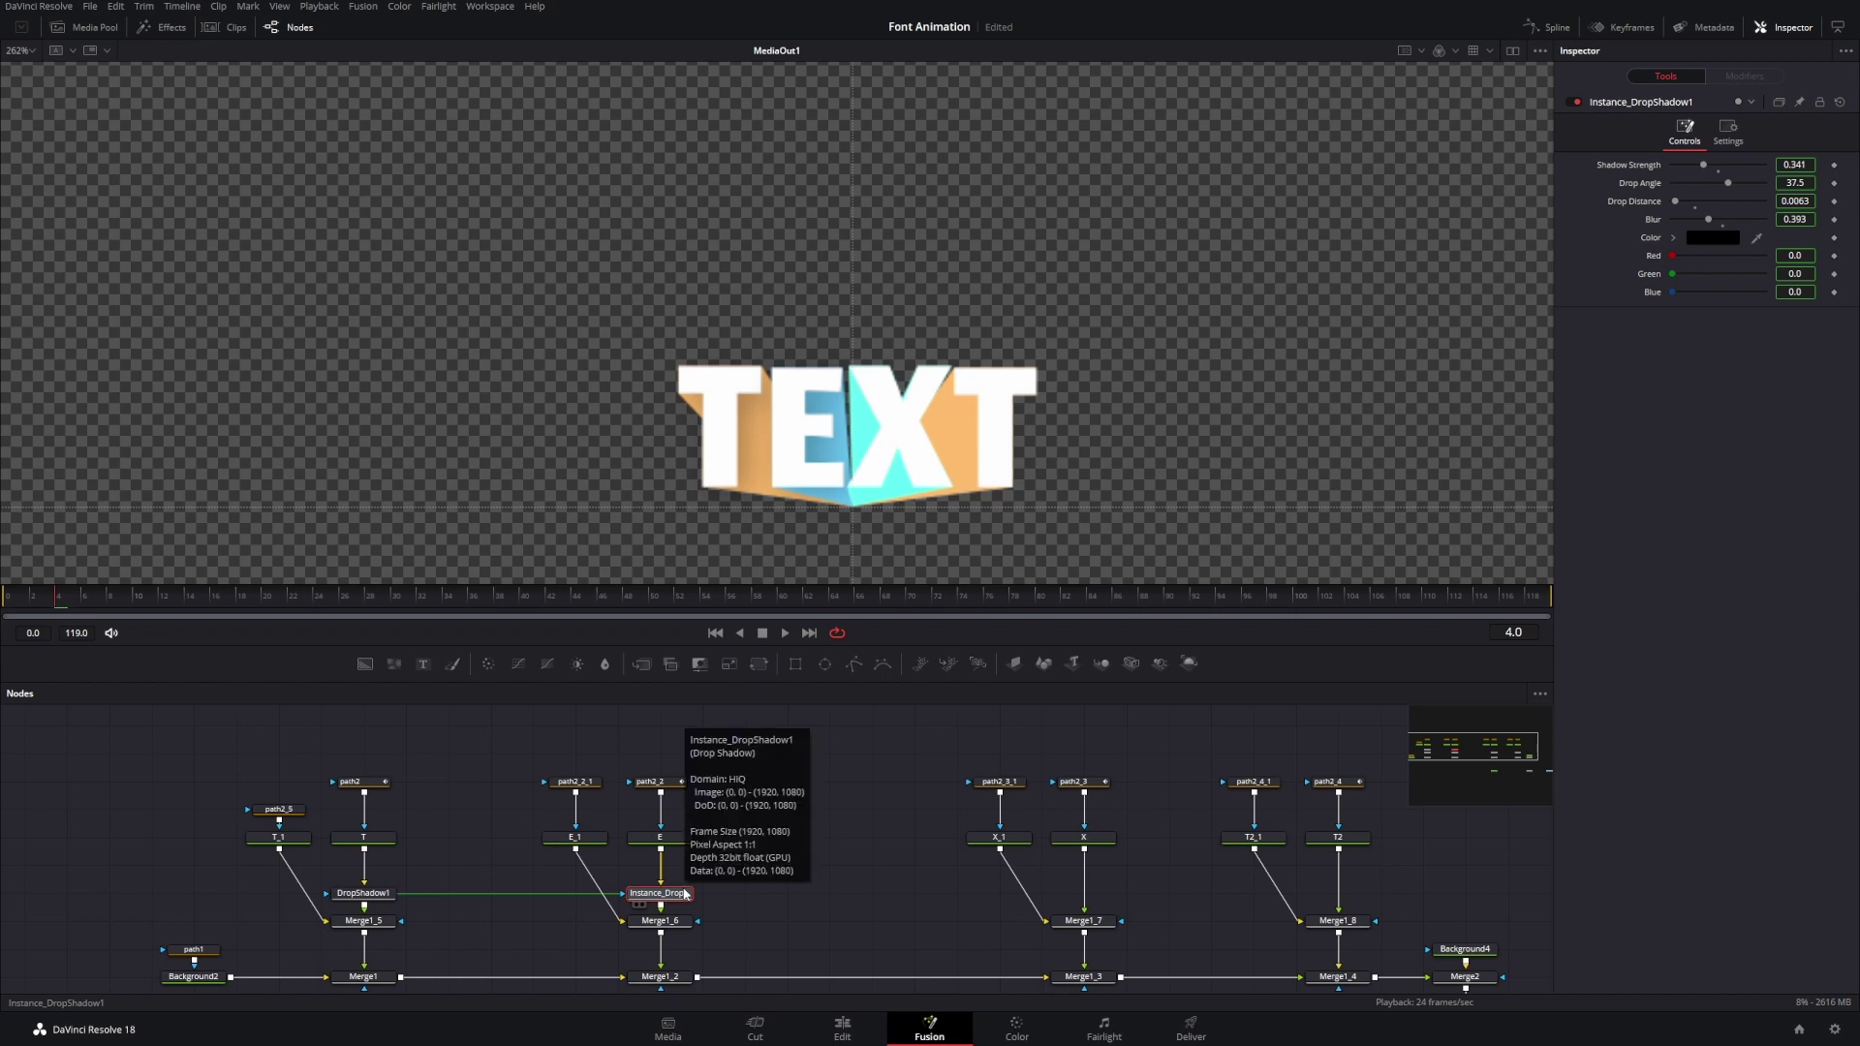
# - Paste two more drop shadow instances, one between X and Merge1_7 and one between T2 and Merge1_8
pyautogui.hscroll(5, 886, 864)
pyautogui.hotkey('ctrl', 'shift', 'v')
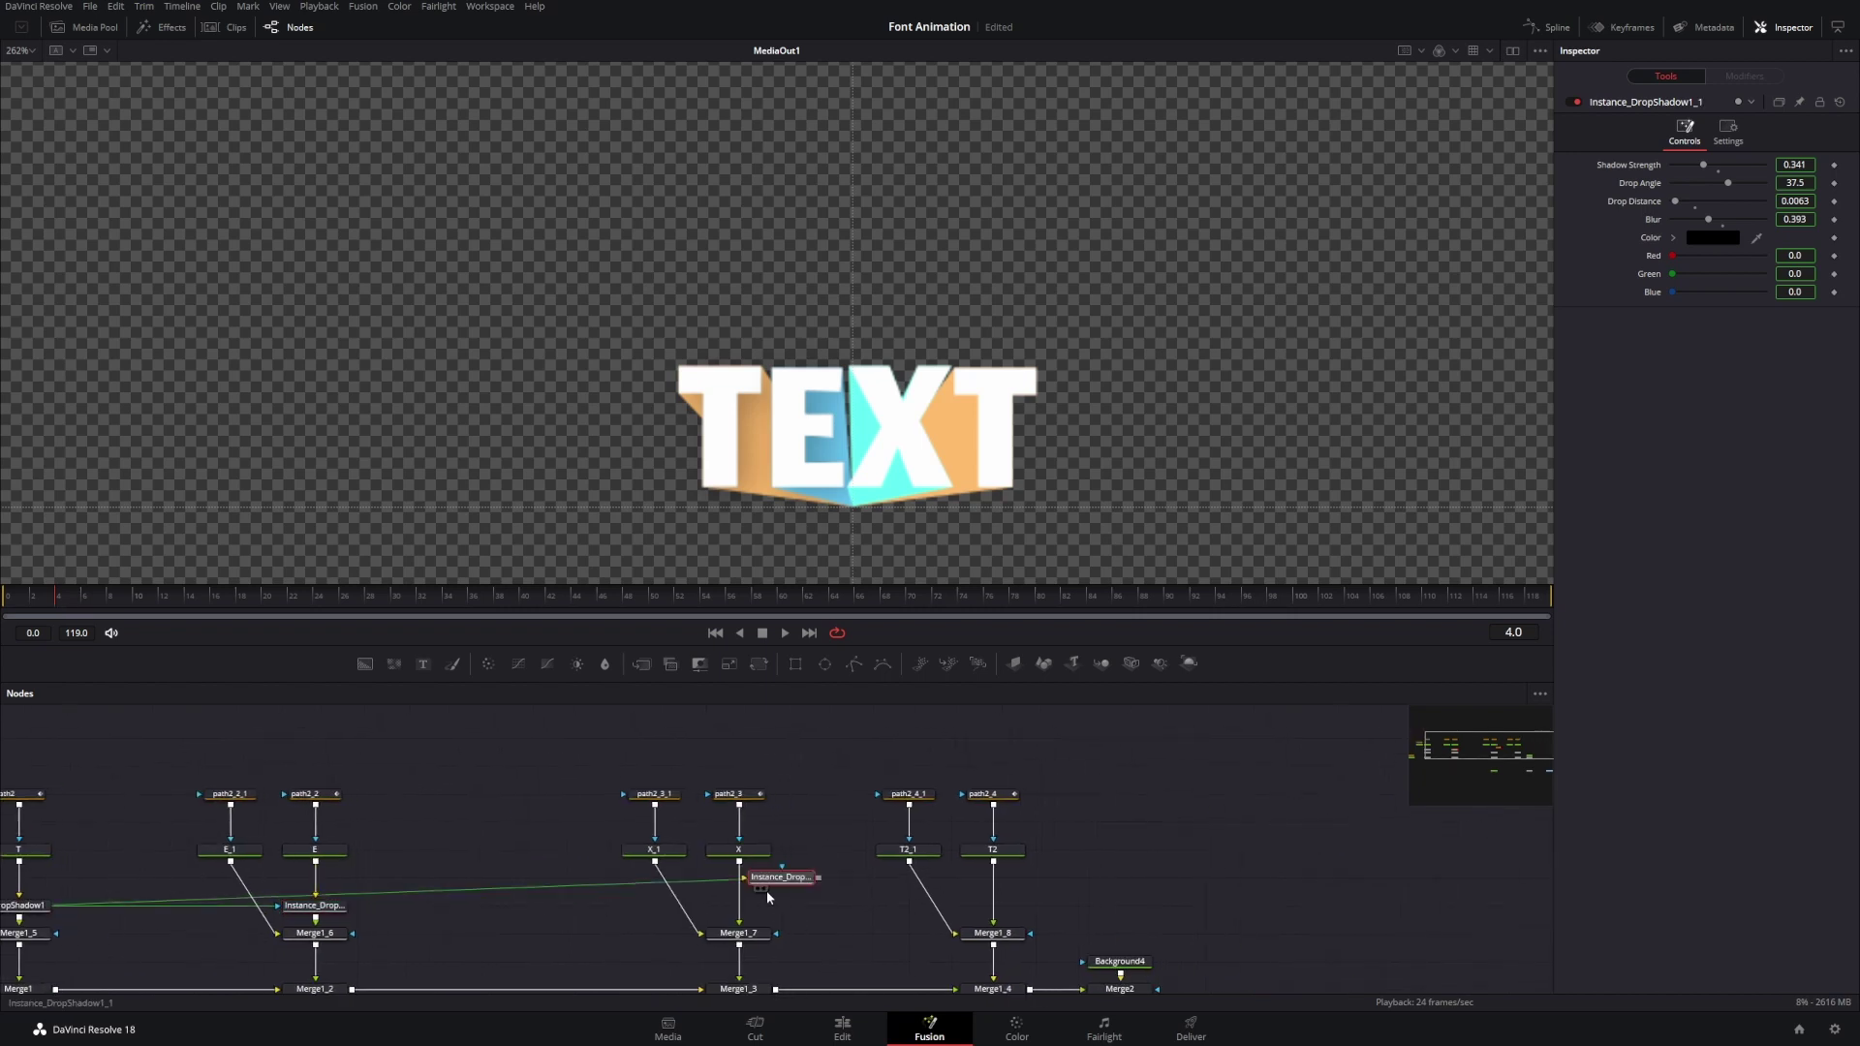
pyautogui.moveTo(765, 891); pyautogui.dragTo(728, 905)
pyautogui.hotkey('ctrl', 'shift', 'v')
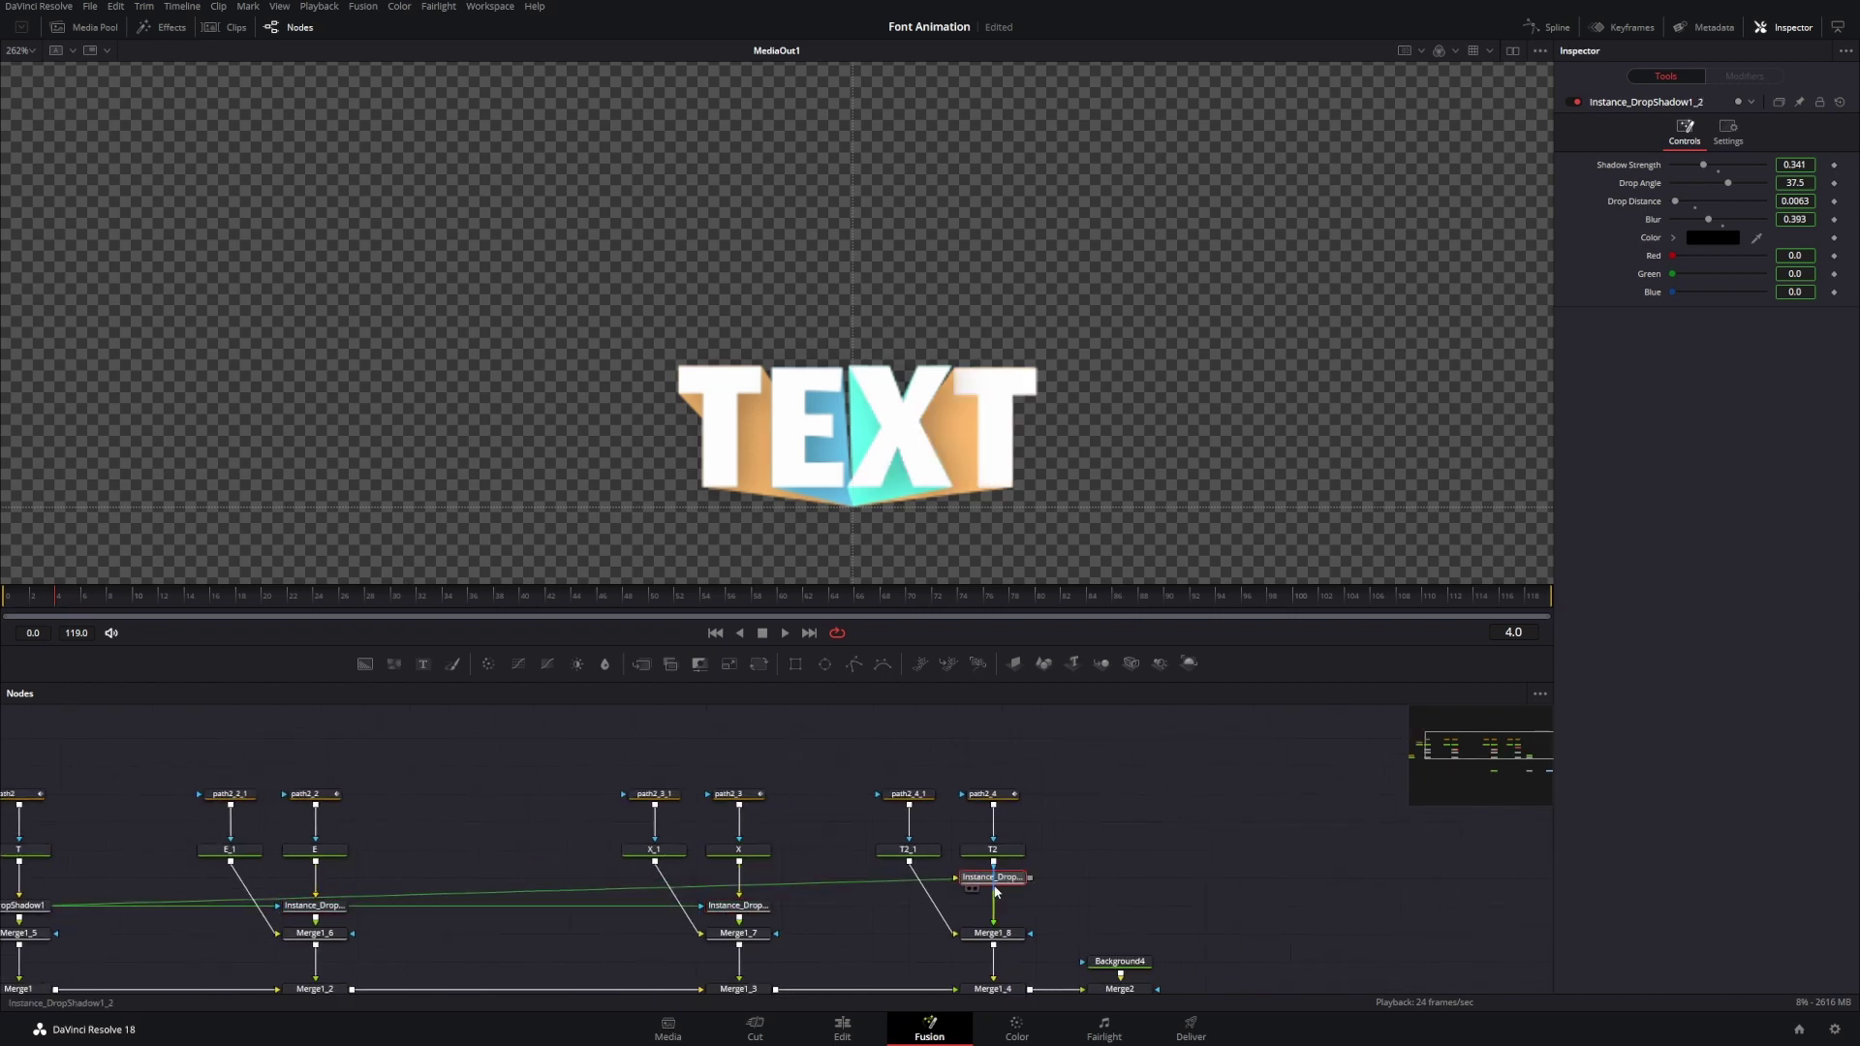
pyautogui.moveTo(993, 880); pyautogui.dragTo(998, 905)
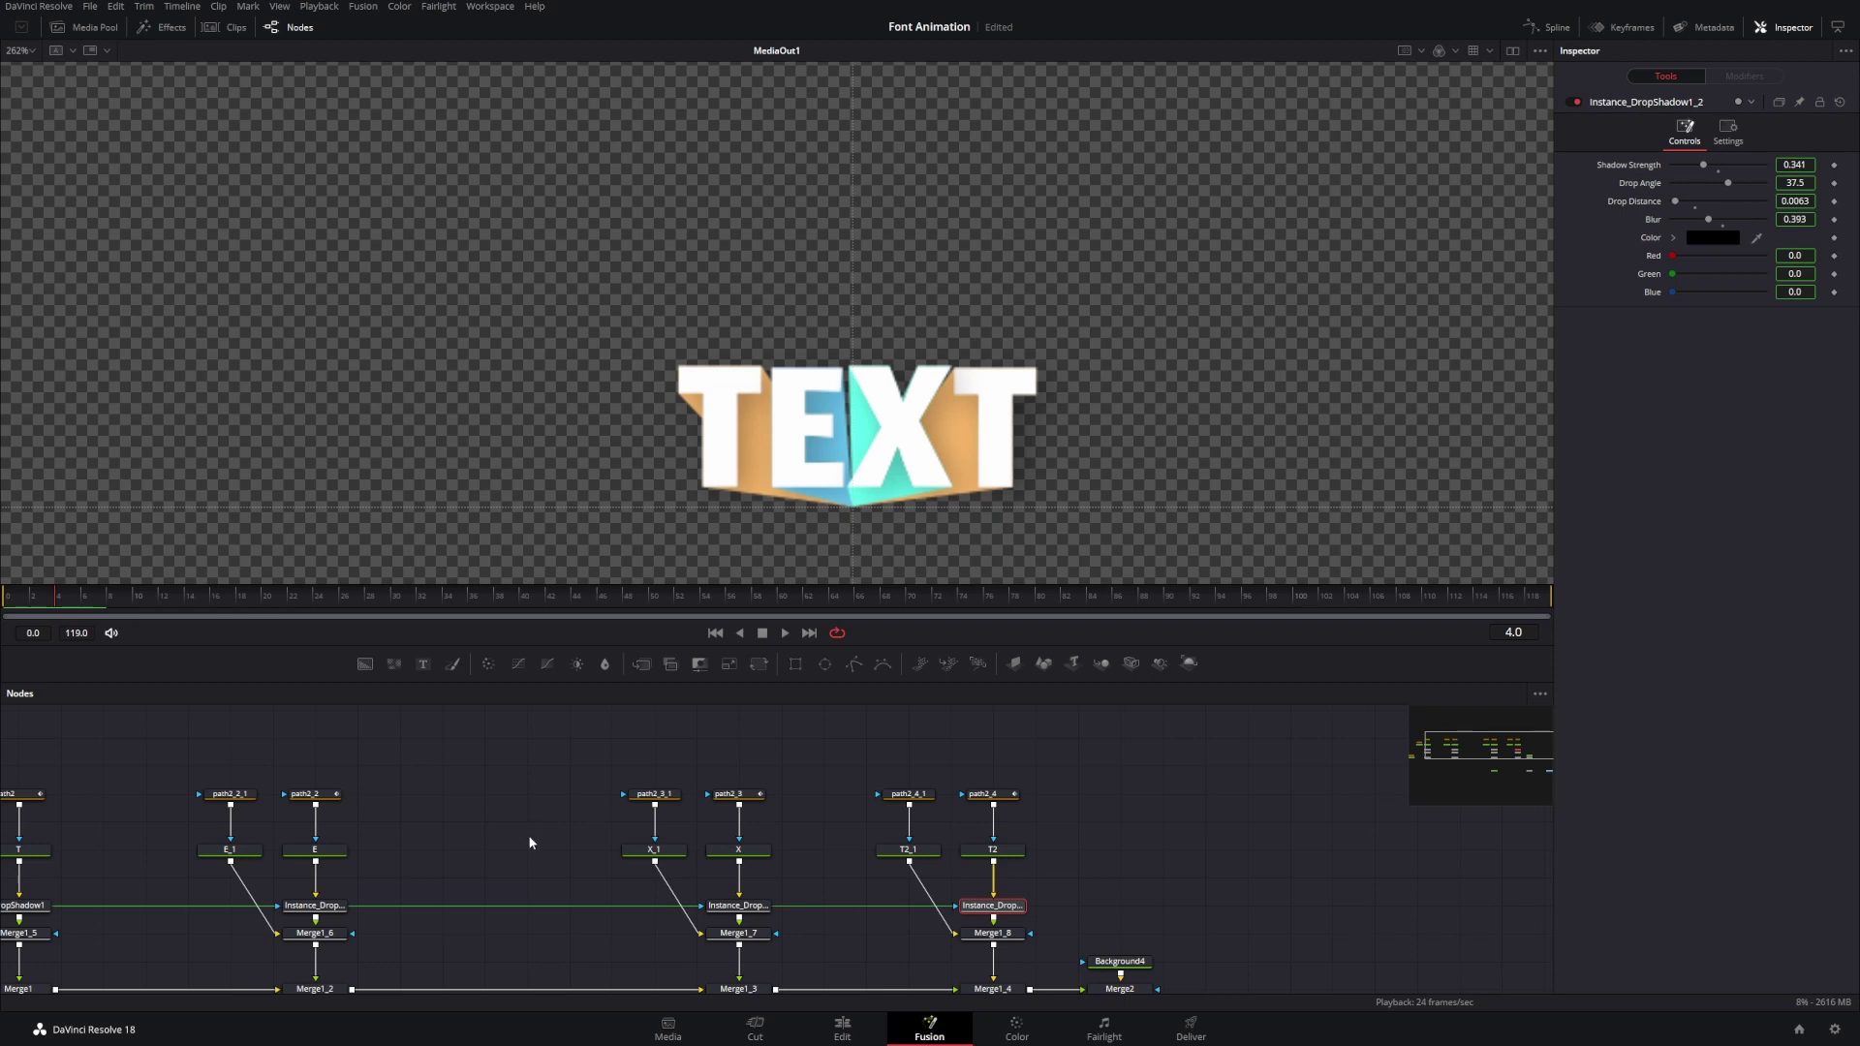
# - Compare DropShadow1 with the E's instance, and deinstance the Drop Angle of the E's drop shadow
pyautogui.hscroll(-5, 428, 874)
pyautogui.click(293, 893)
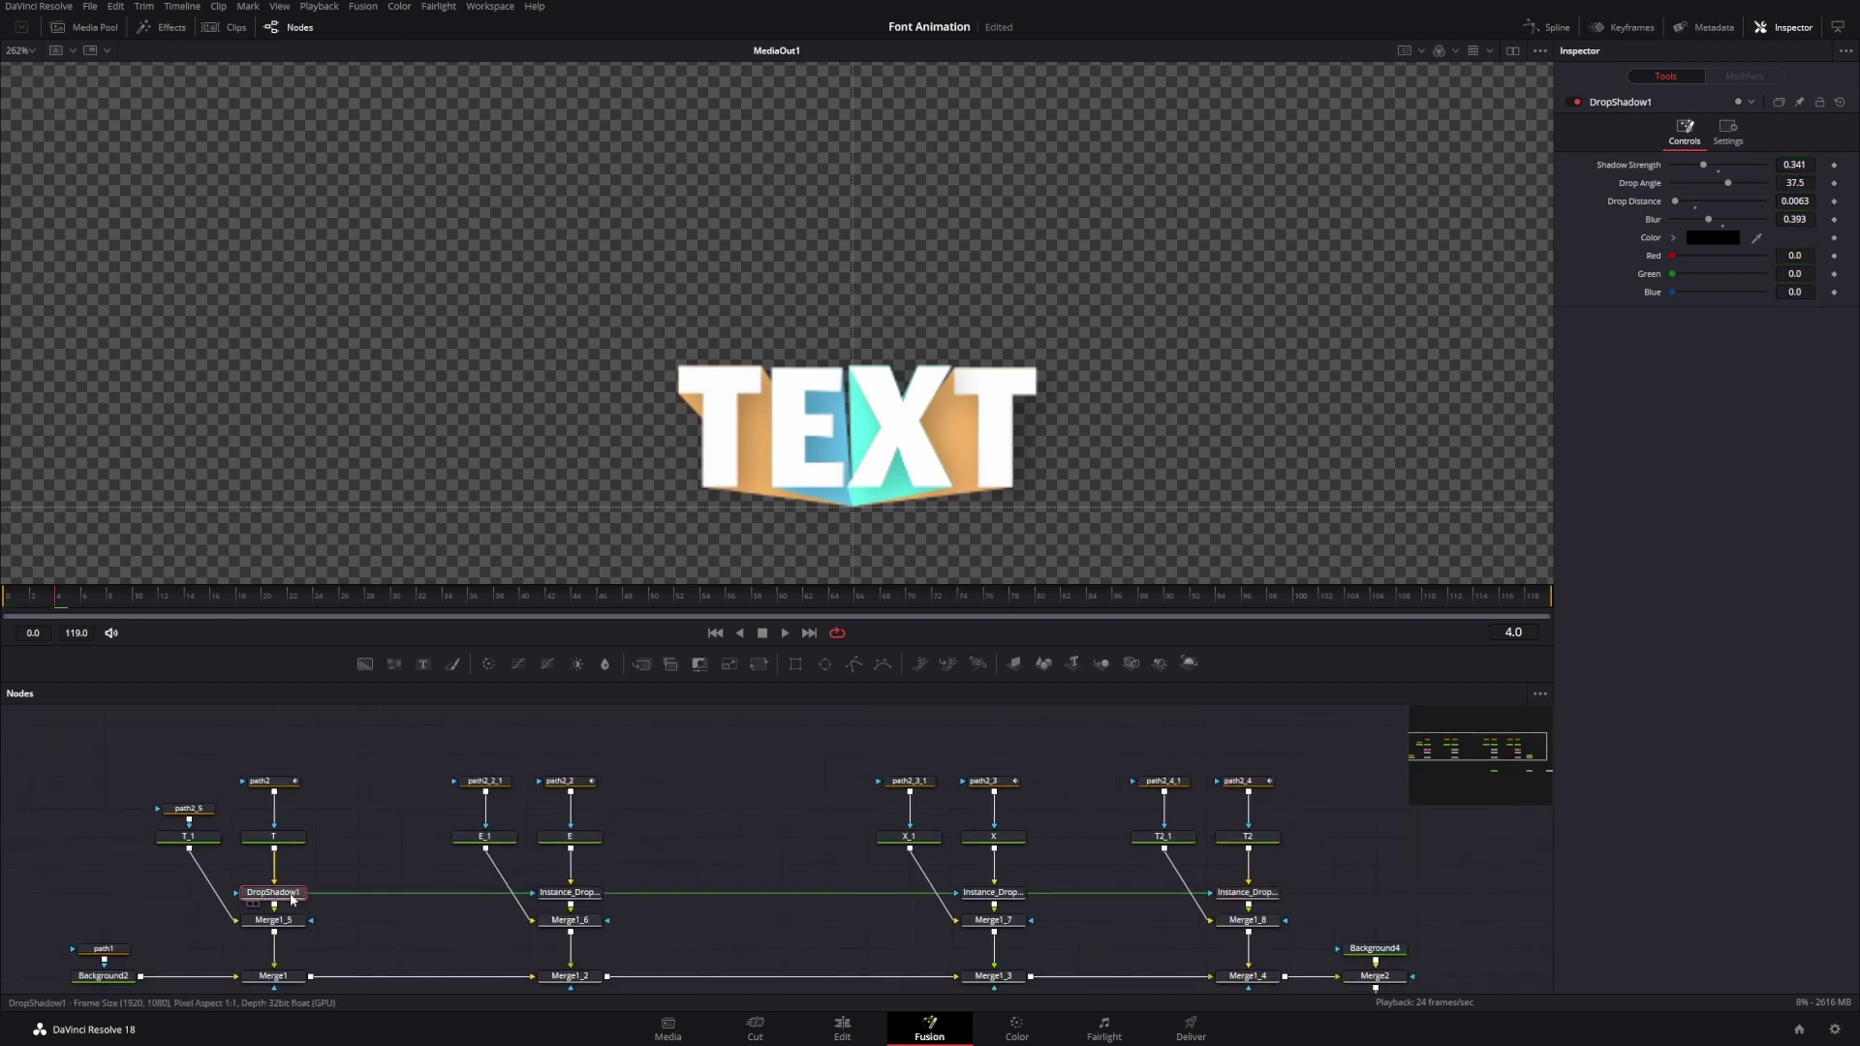
pyautogui.click(571, 892)
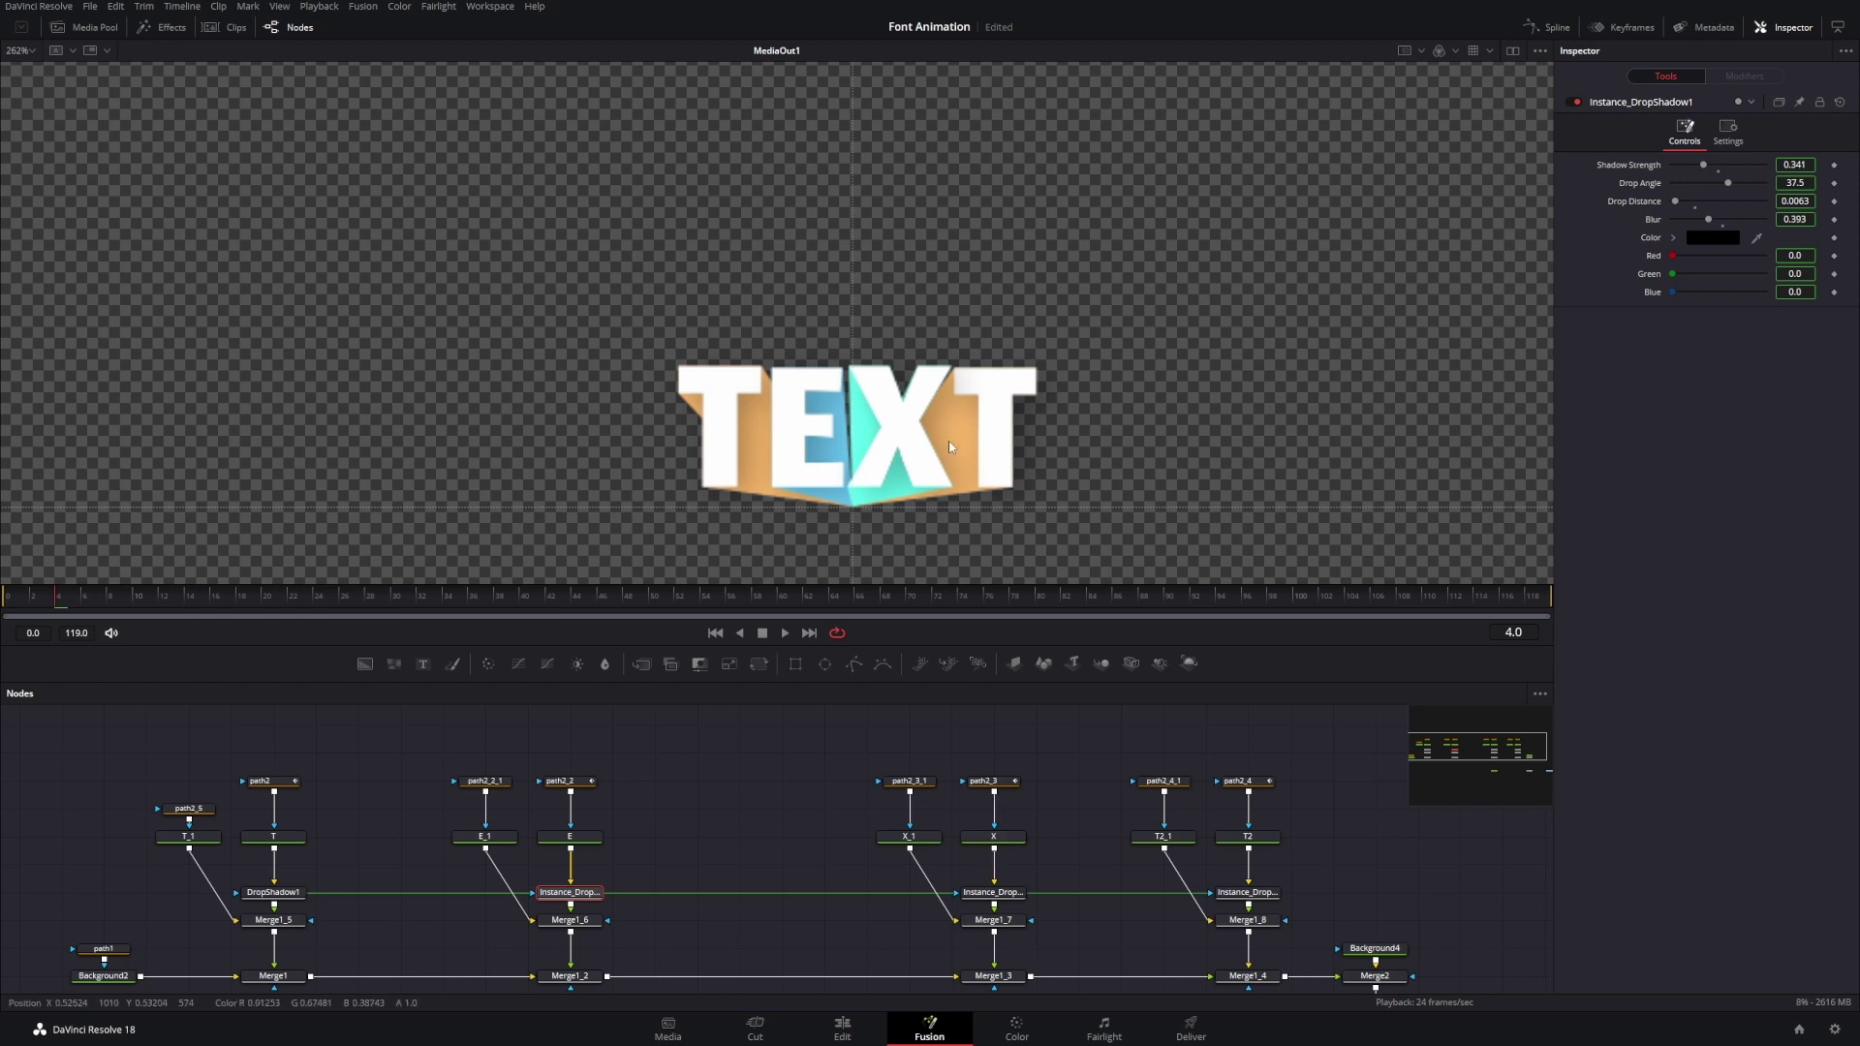
pyautogui.scroll(2, 949, 447)
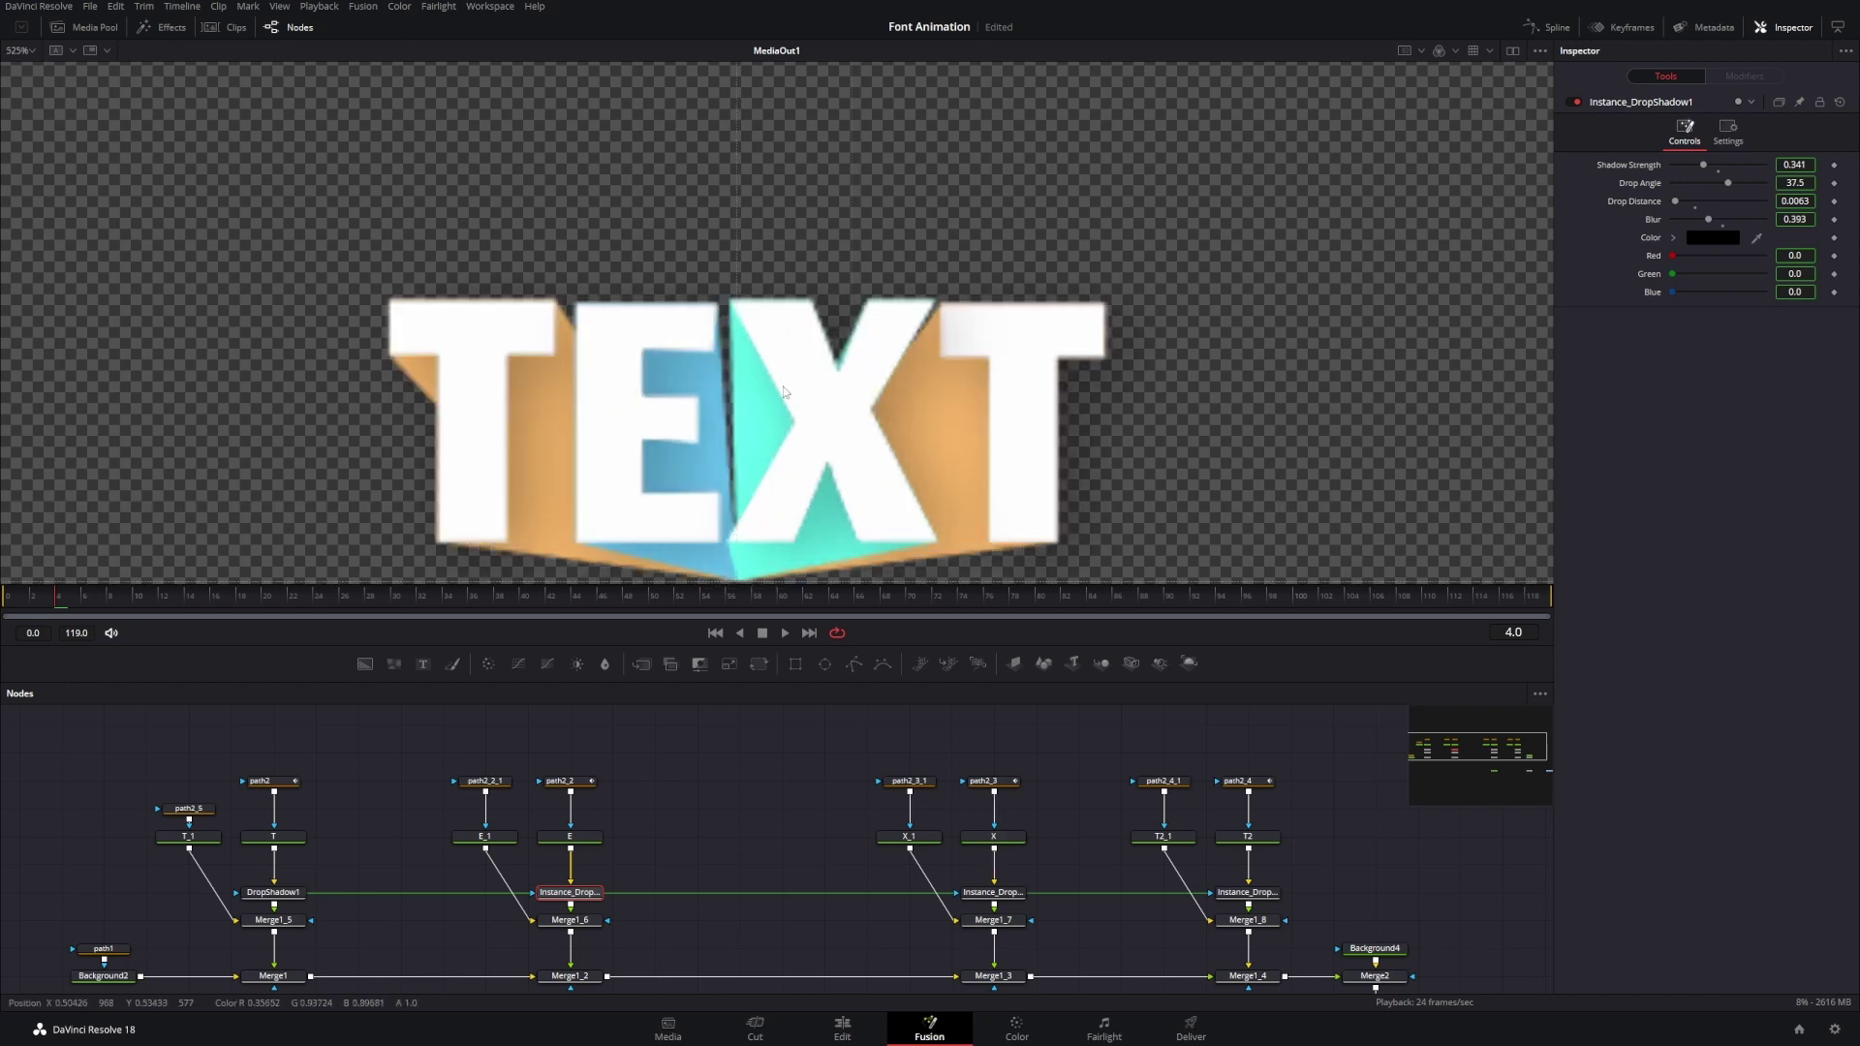
pyautogui.scroll(-3, 751, 426)
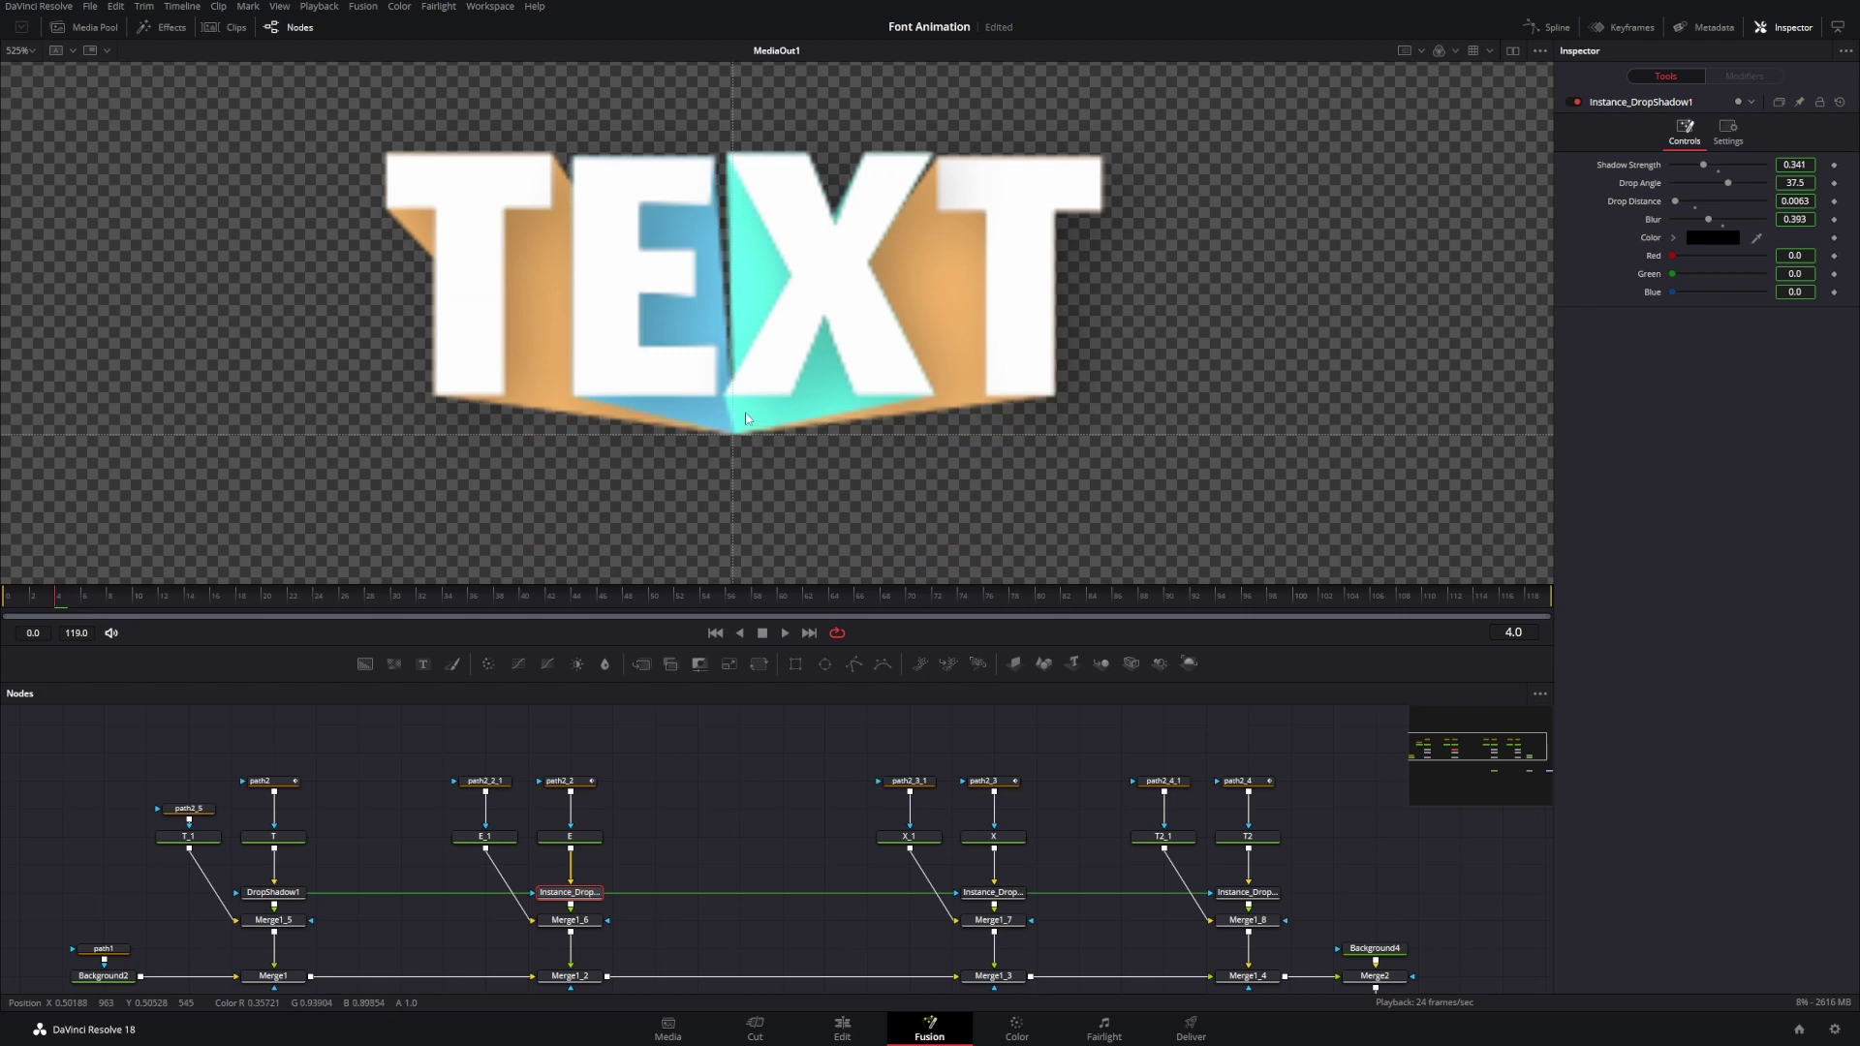
pyautogui.scroll(1, 746, 418)
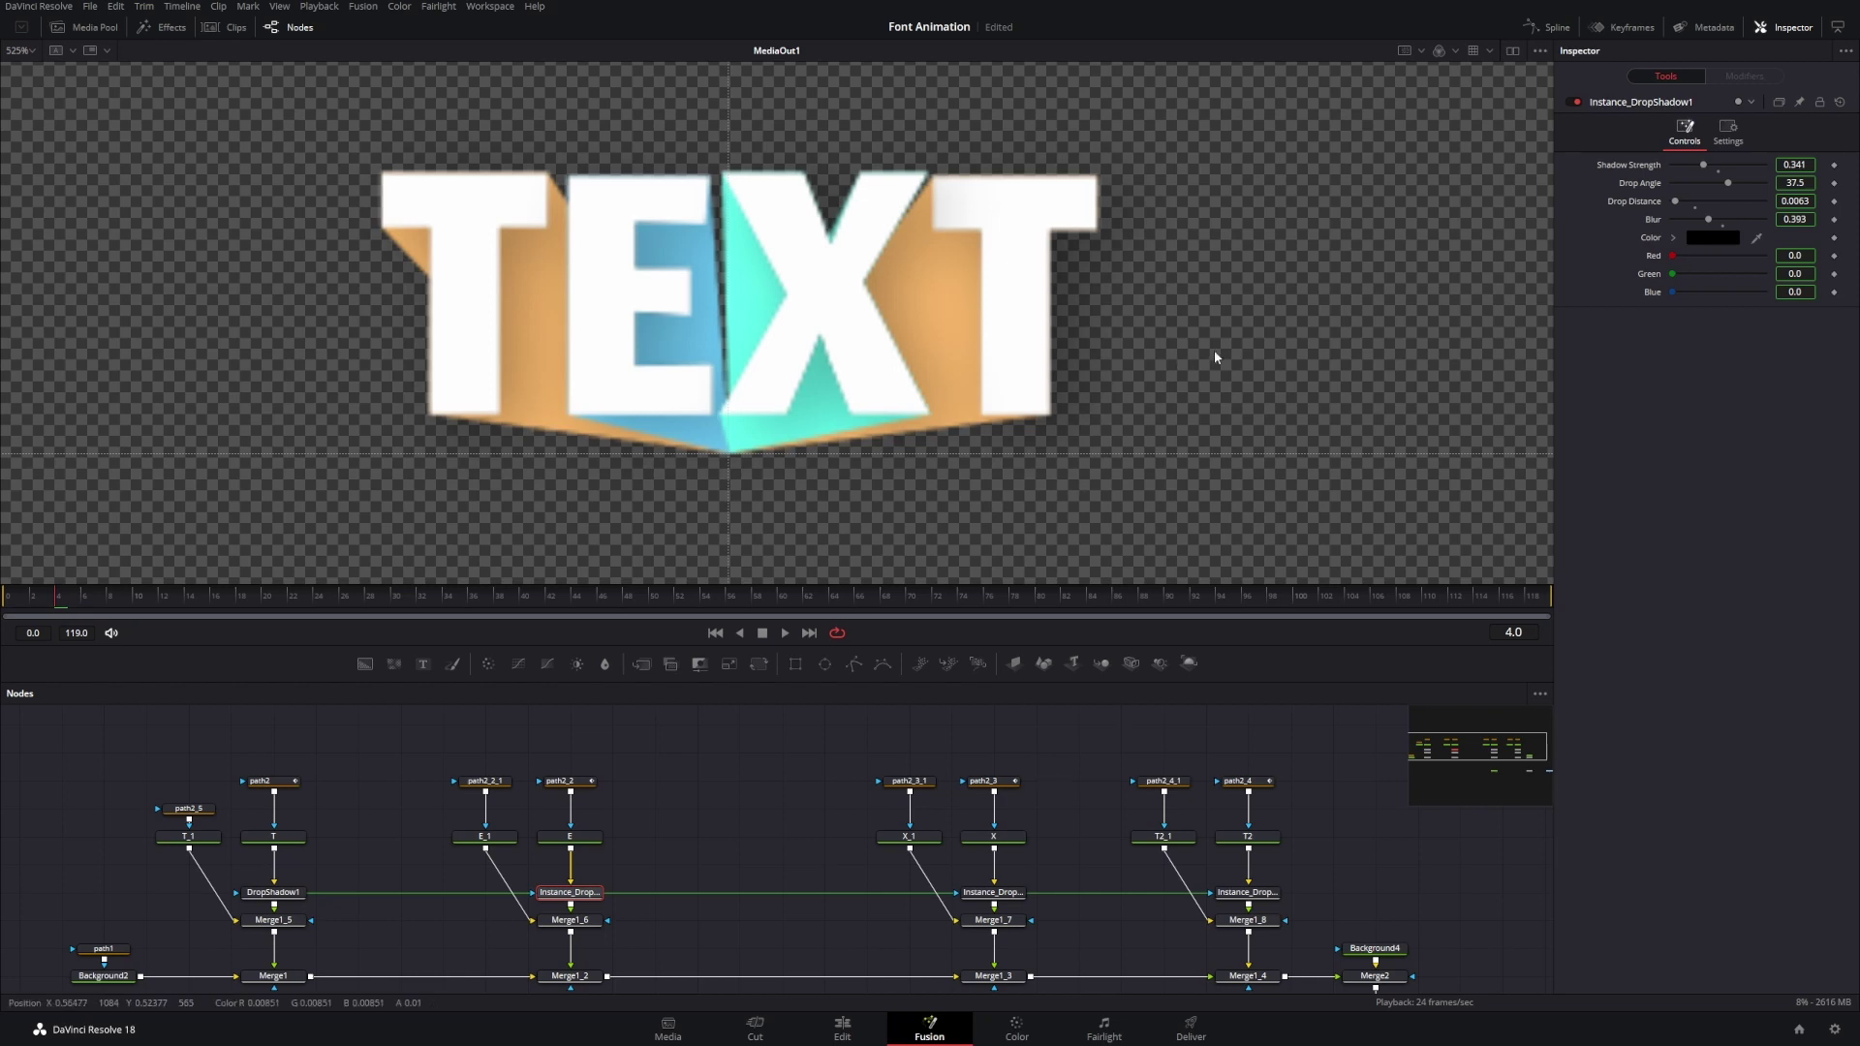
pyautogui.rightClick(1627, 182)
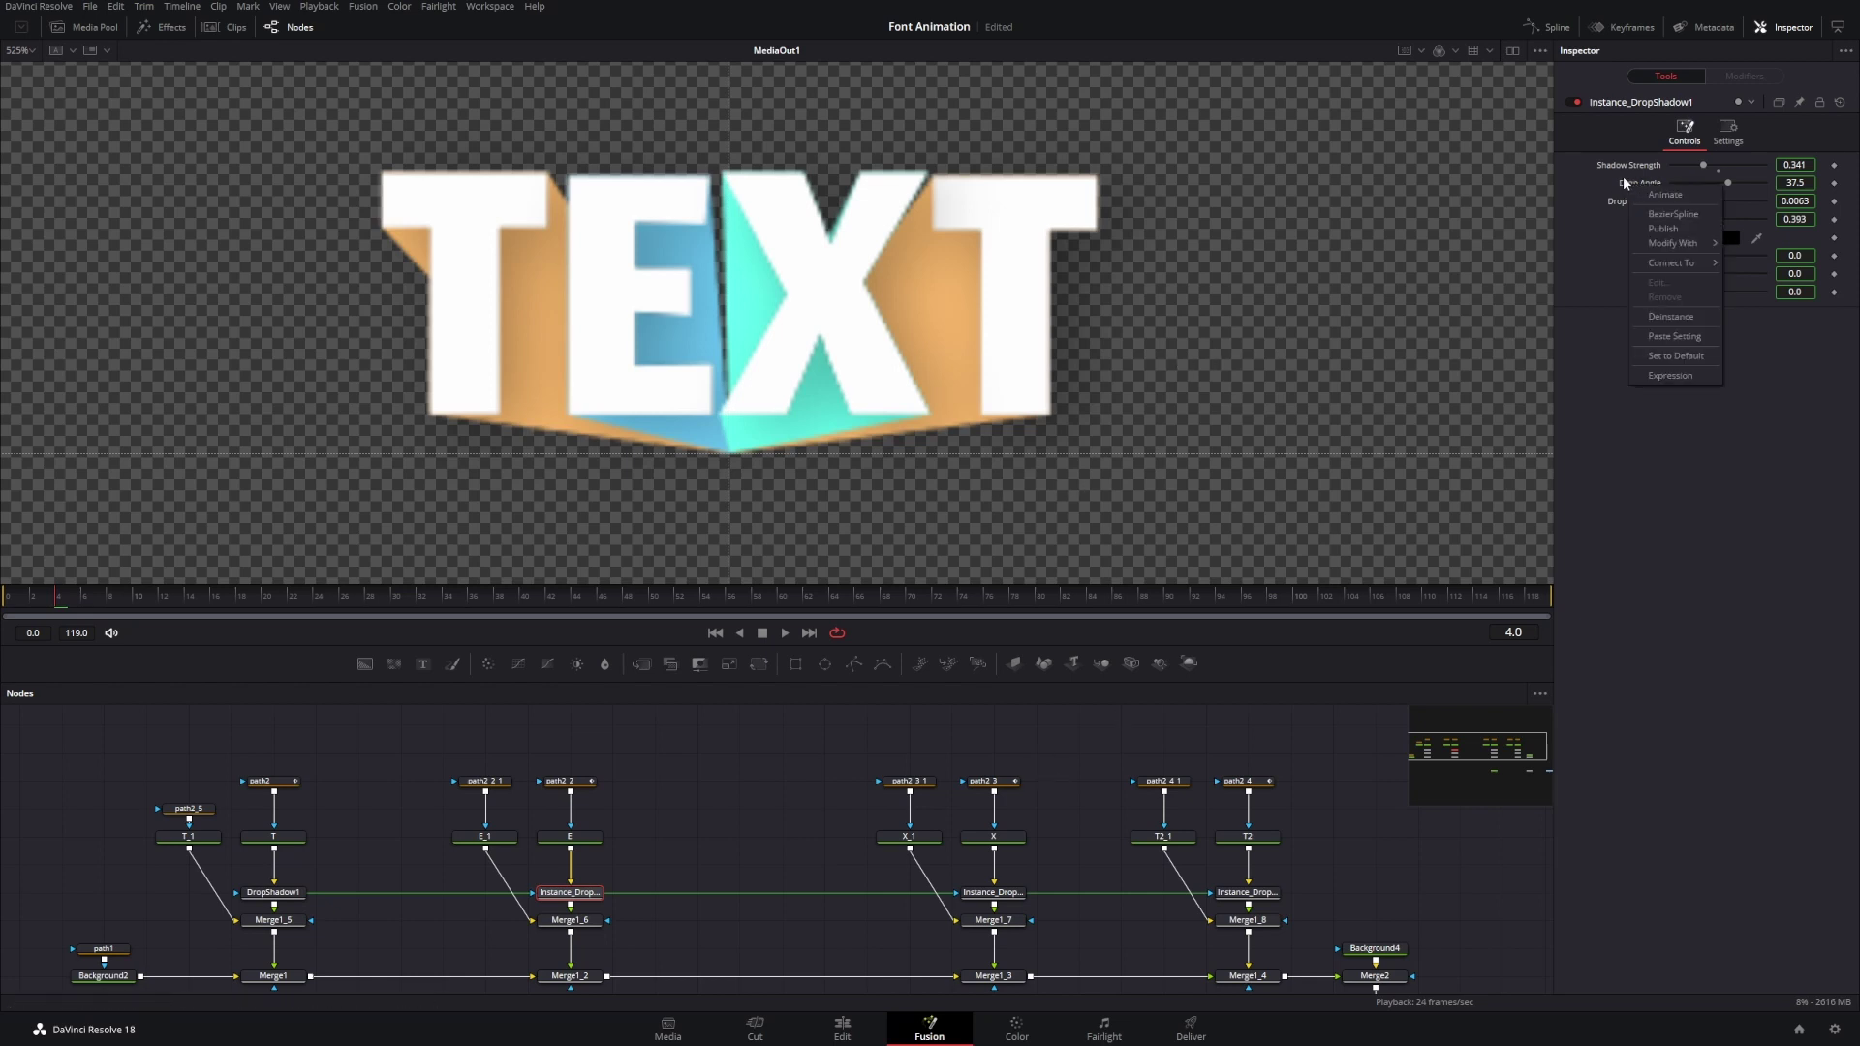
pyautogui.click(1610, 180)
pyautogui.rightClick(1644, 186)
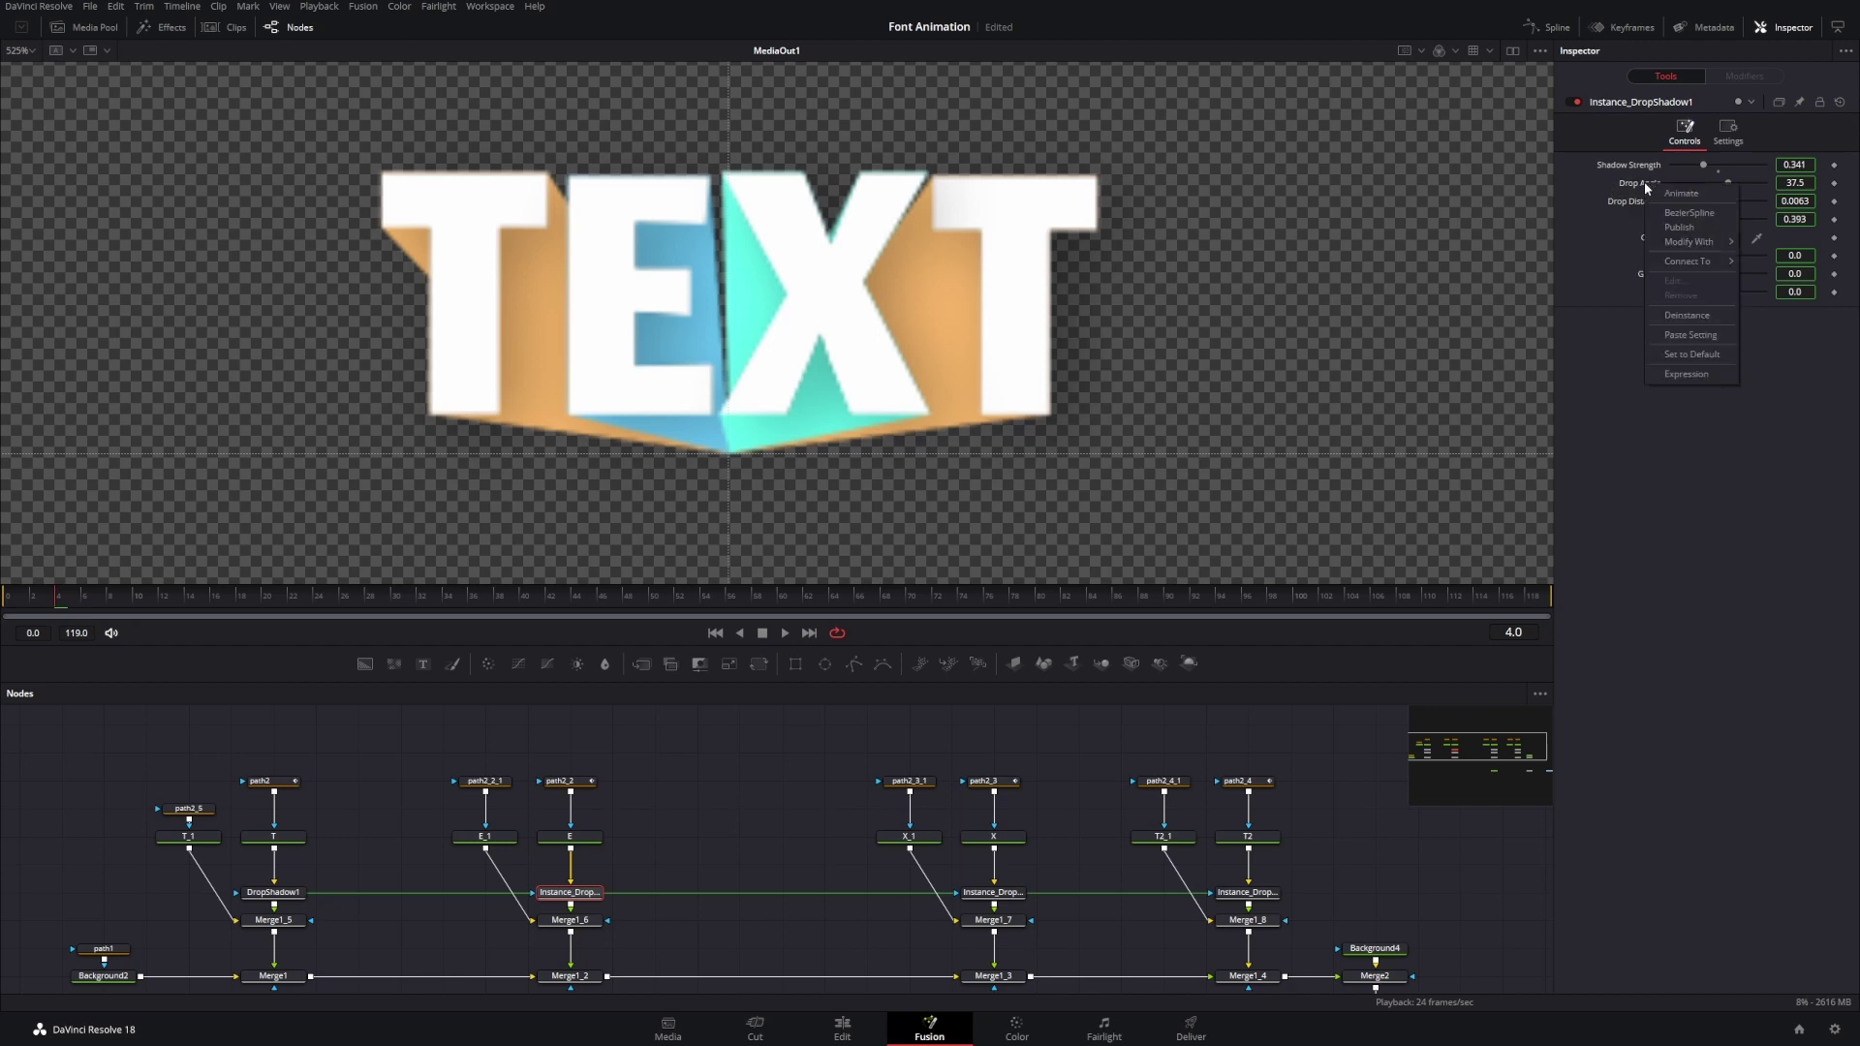
pyautogui.click(1695, 316)
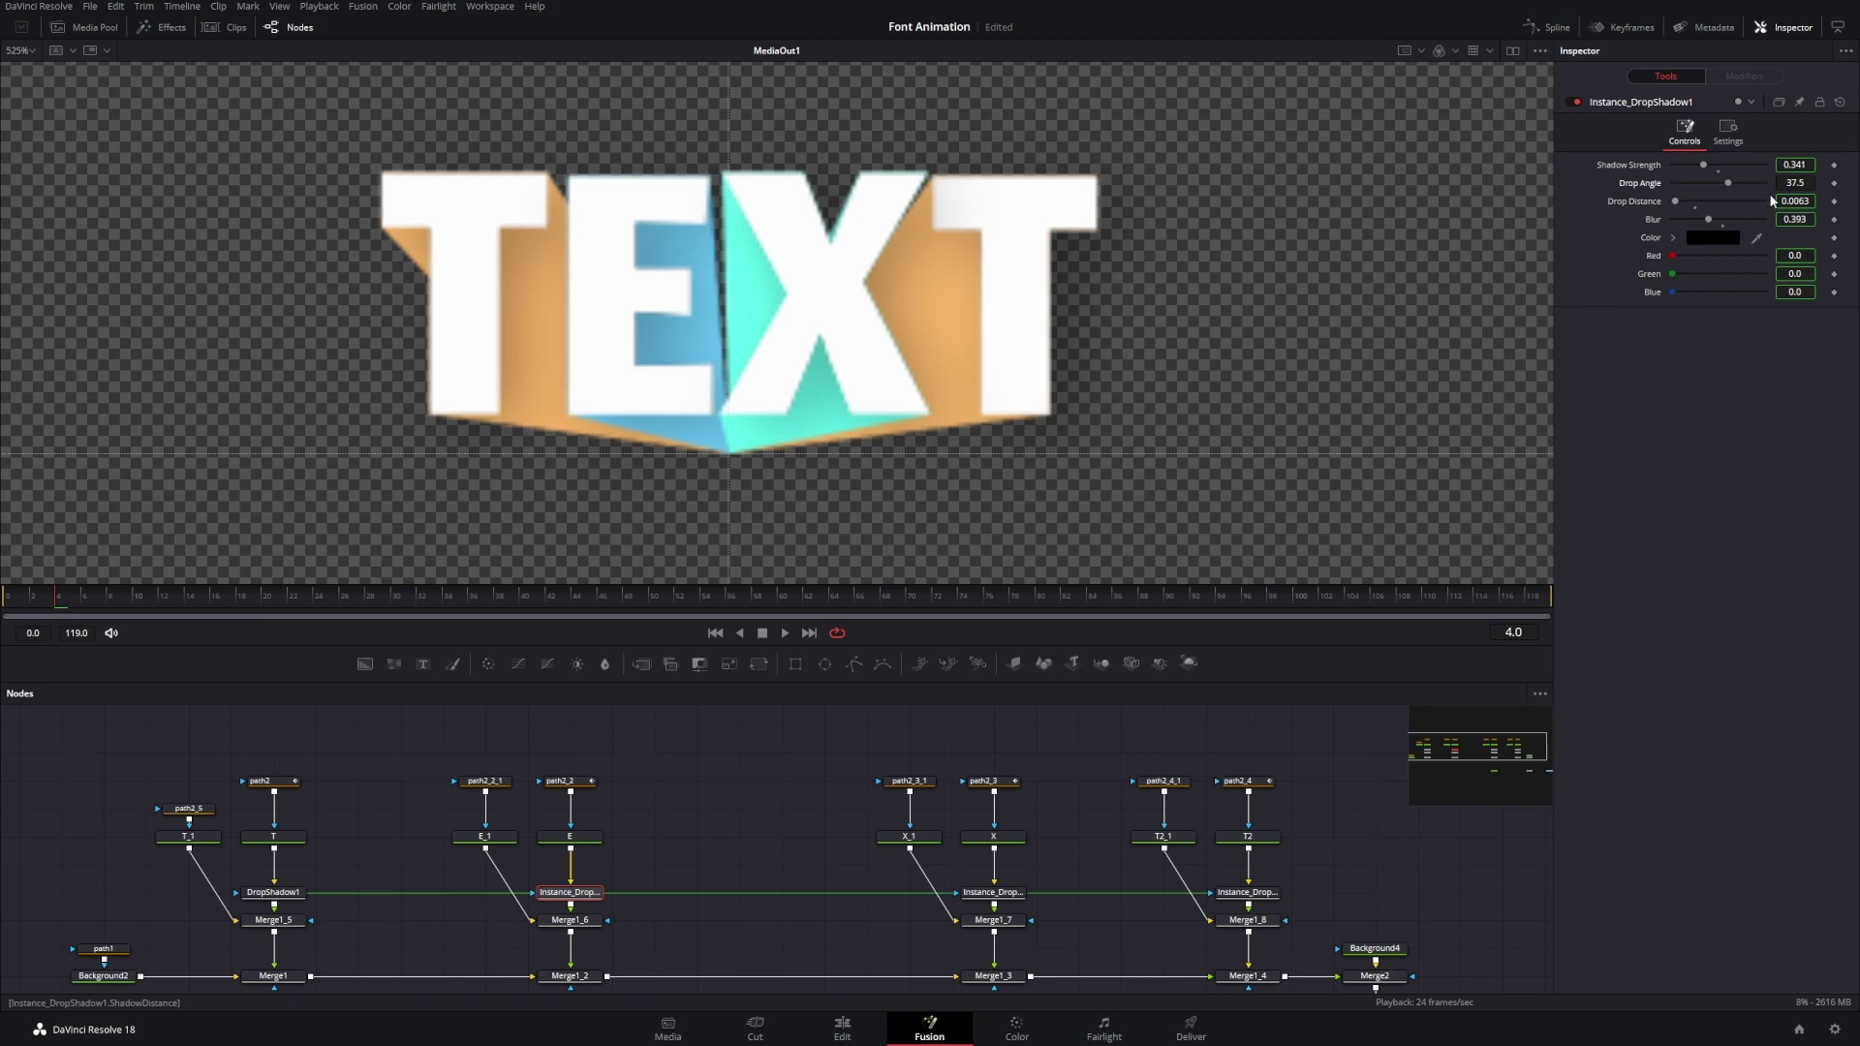
# - Set the Drop Angle of the E's drop shadow instance to 66.2
pyautogui.moveTo(1728, 183); pyautogui.dragTo(1741, 183)
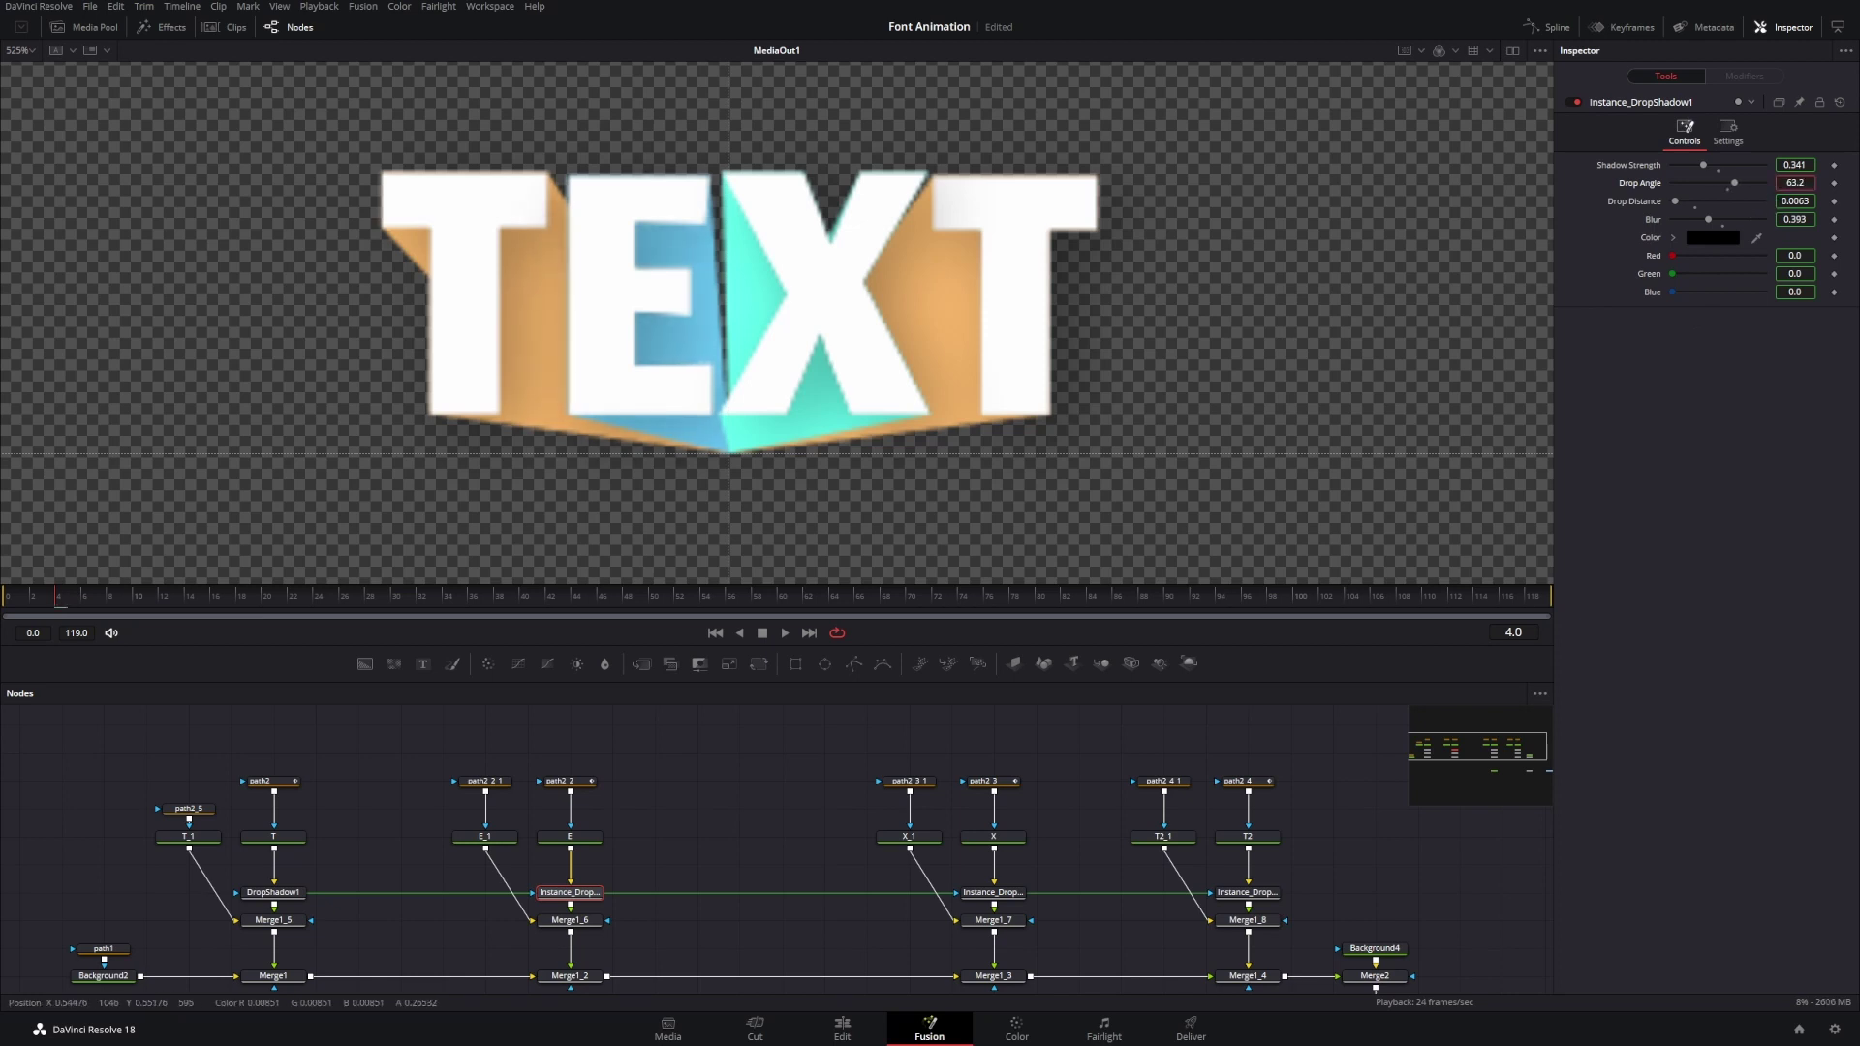
pyautogui.click(1795, 183)
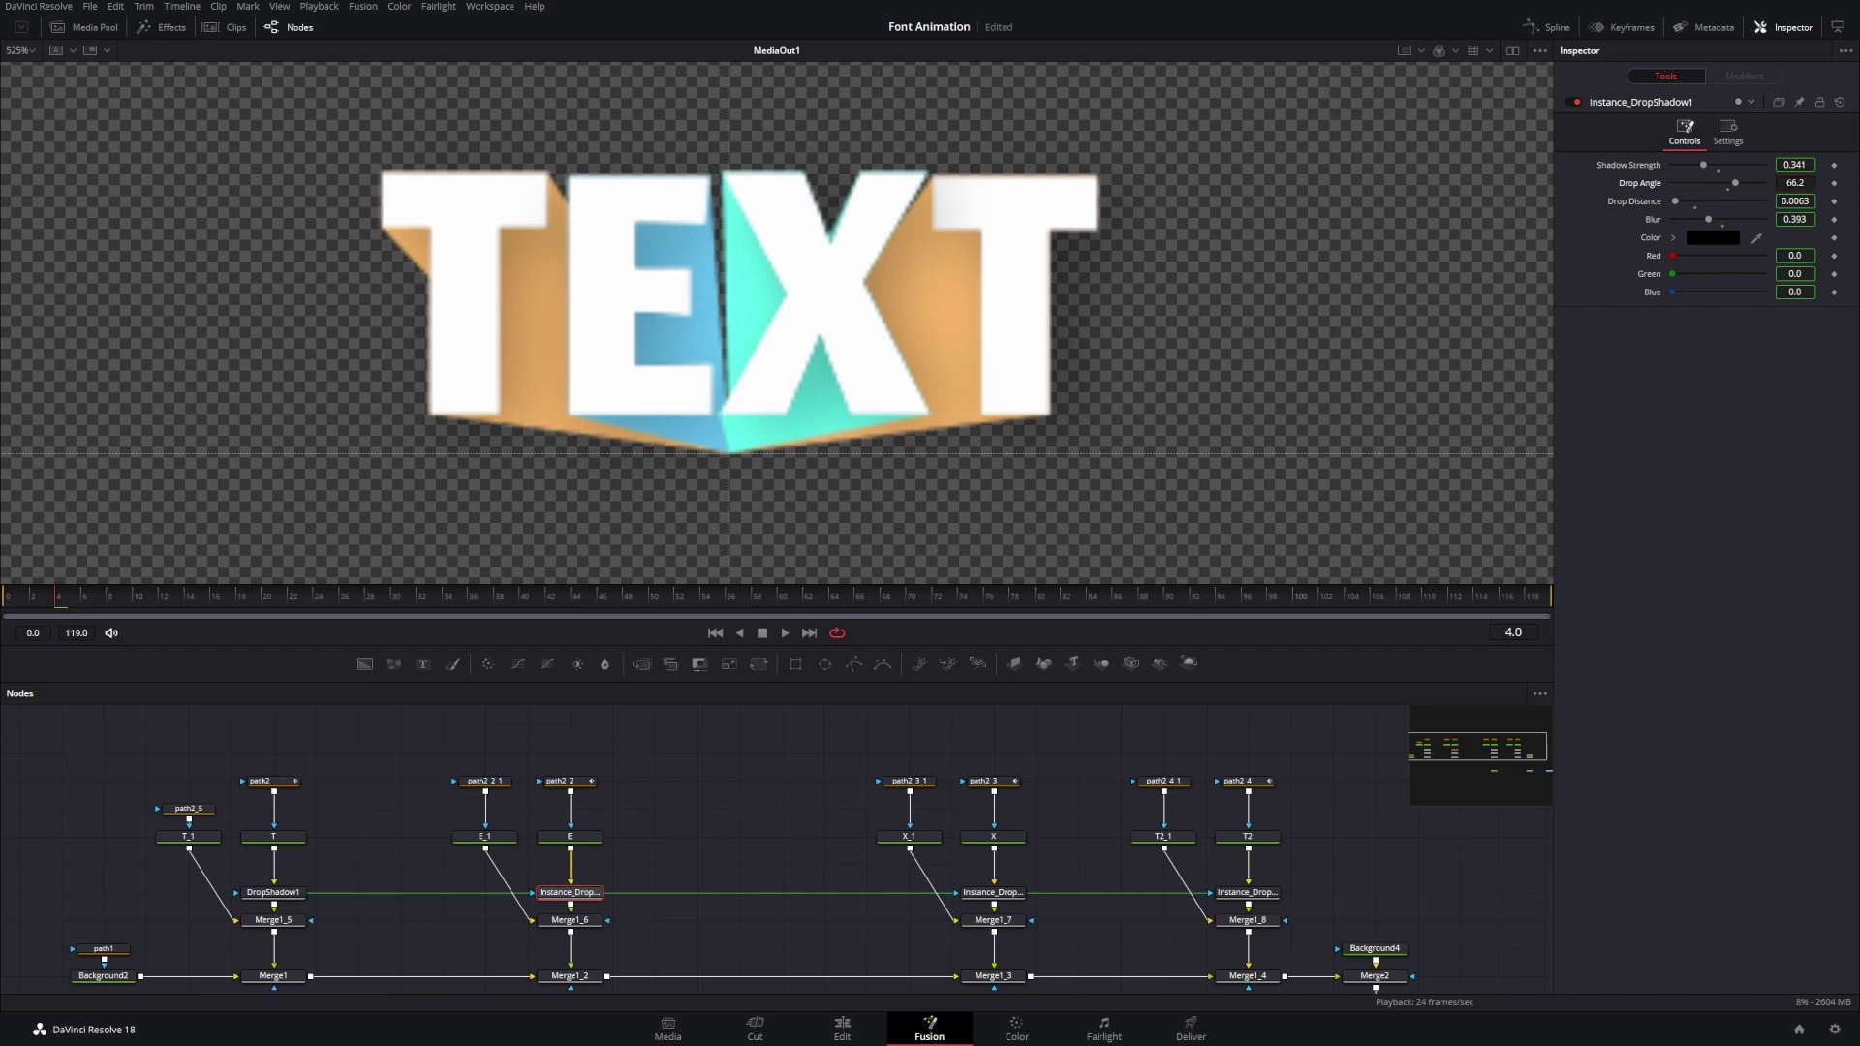
pyautogui.write('66.2')
pyautogui.press('Tab')
# - Deinstance the Drop Angle on the remaining two drop shadow instances, setting it to 136 for X and 180 for T2
pyautogui.click(1012, 891)
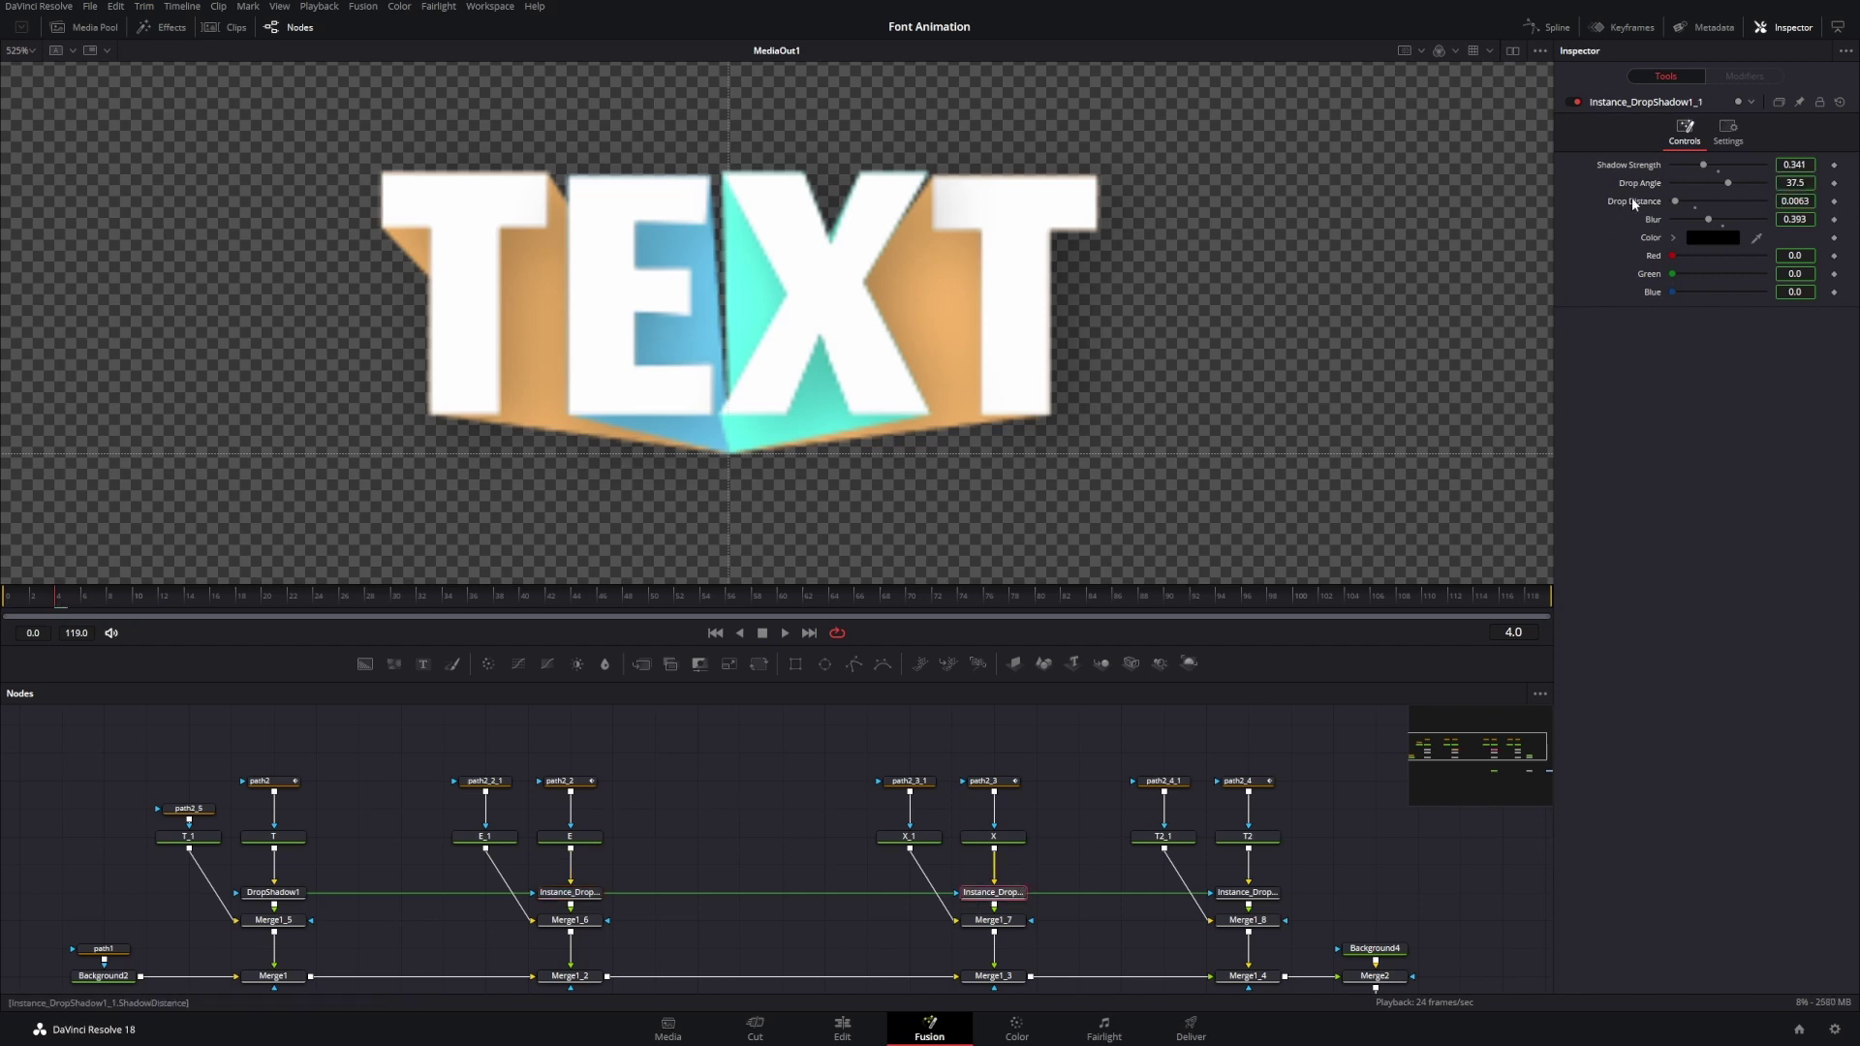
pyautogui.moveTo(1728, 183); pyautogui.dragTo(1748, 183)
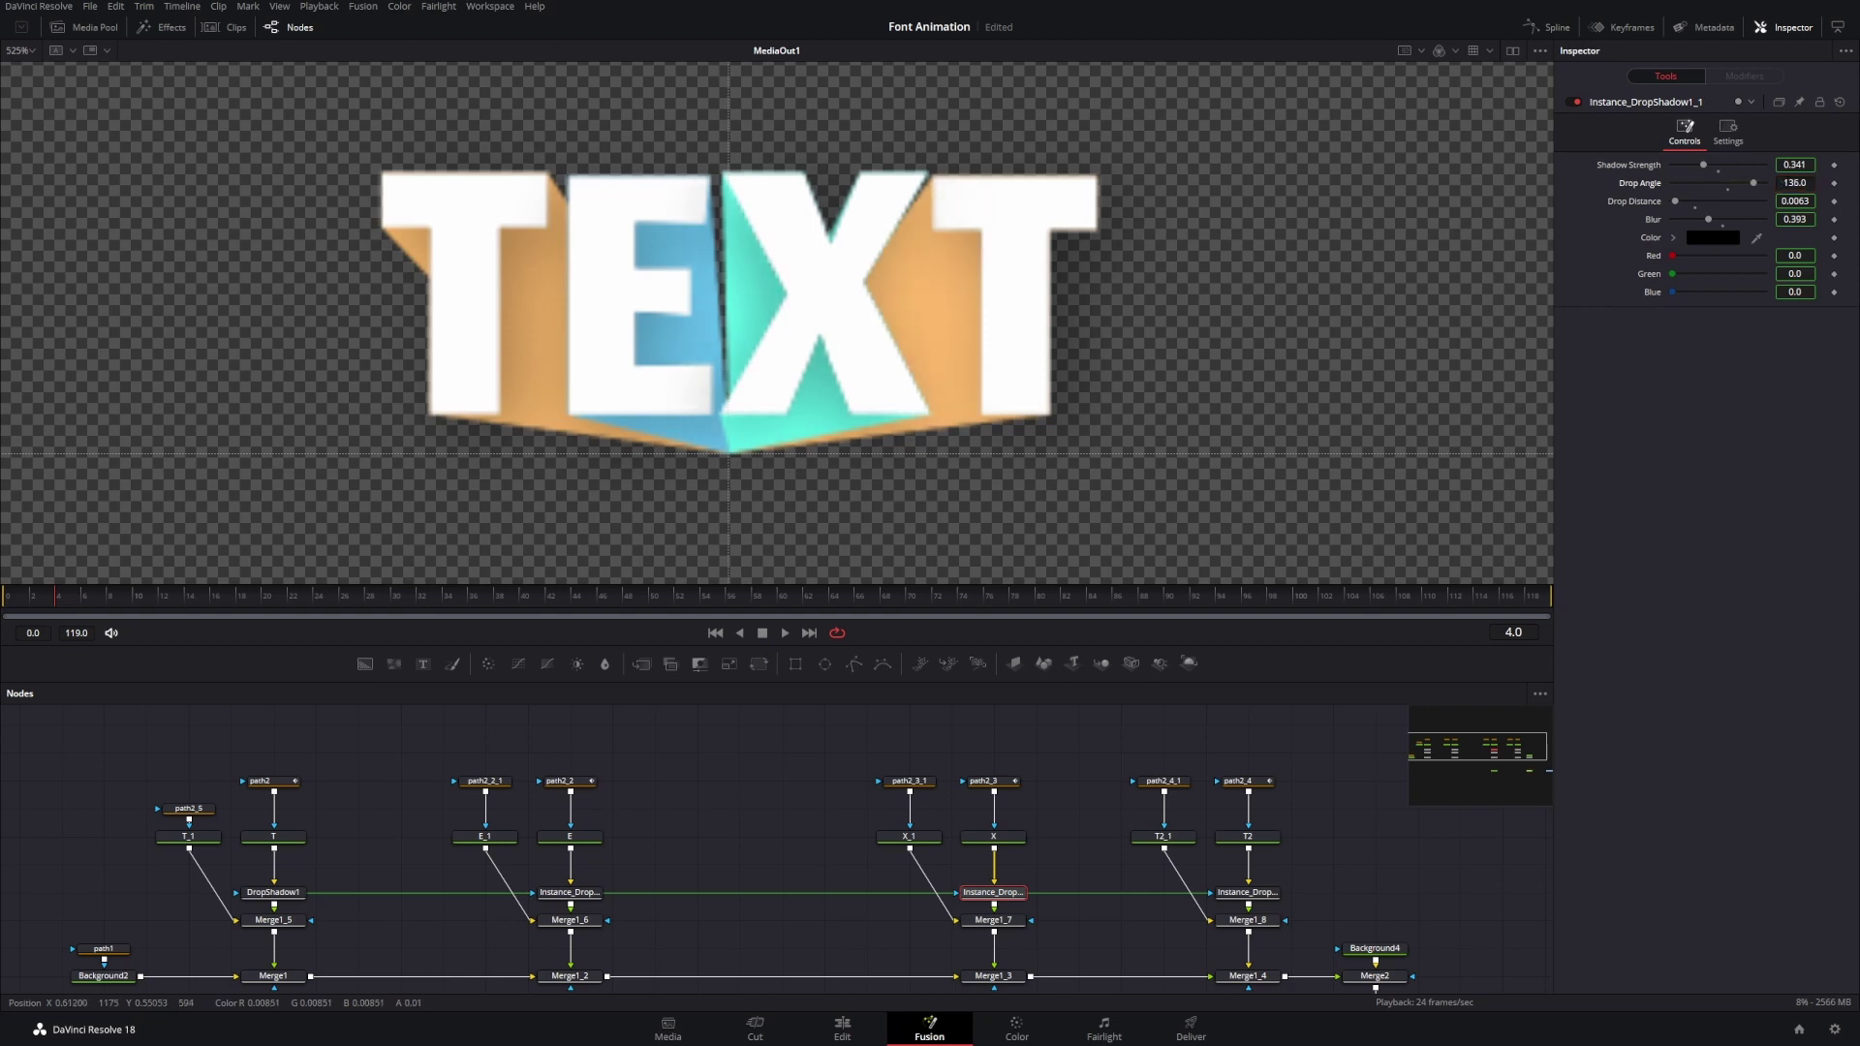
pyautogui.click(1247, 891)
pyautogui.rightClick(1633, 182)
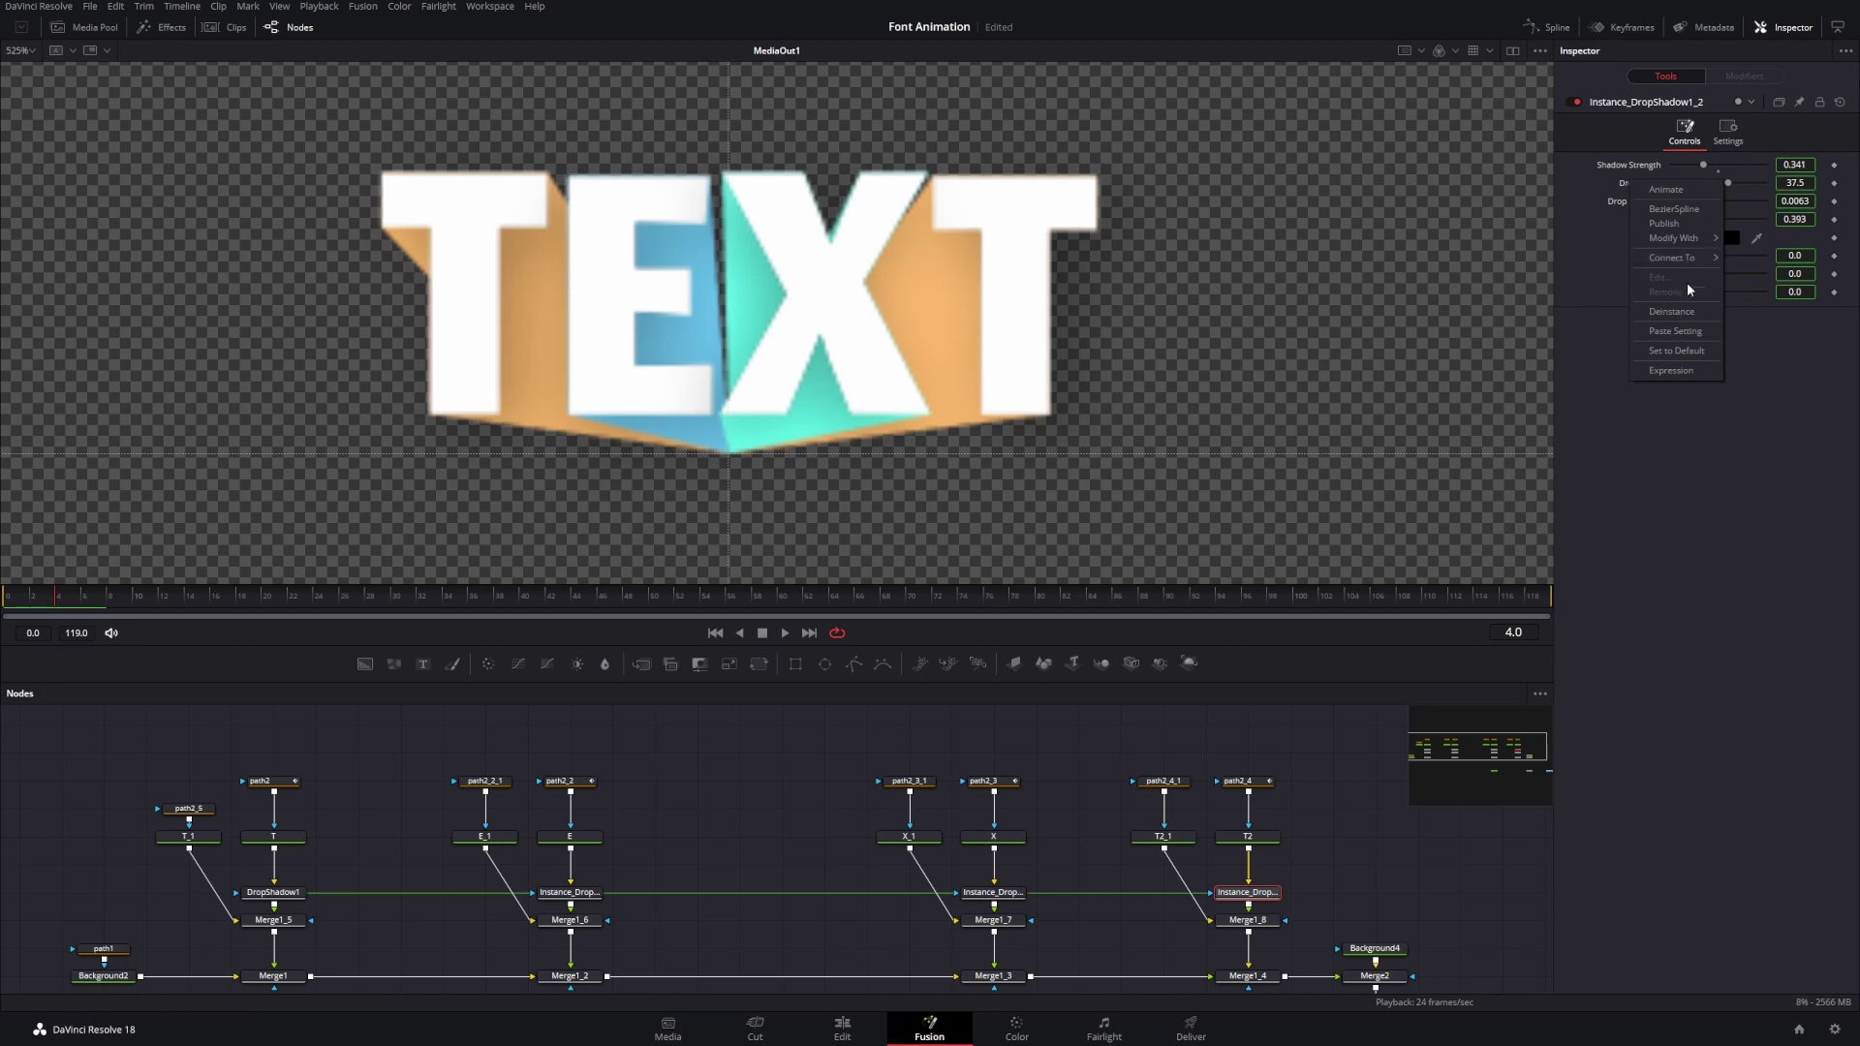
pyautogui.click(1685, 311)
pyautogui.moveTo(1728, 183); pyautogui.dragTo(1763, 183)
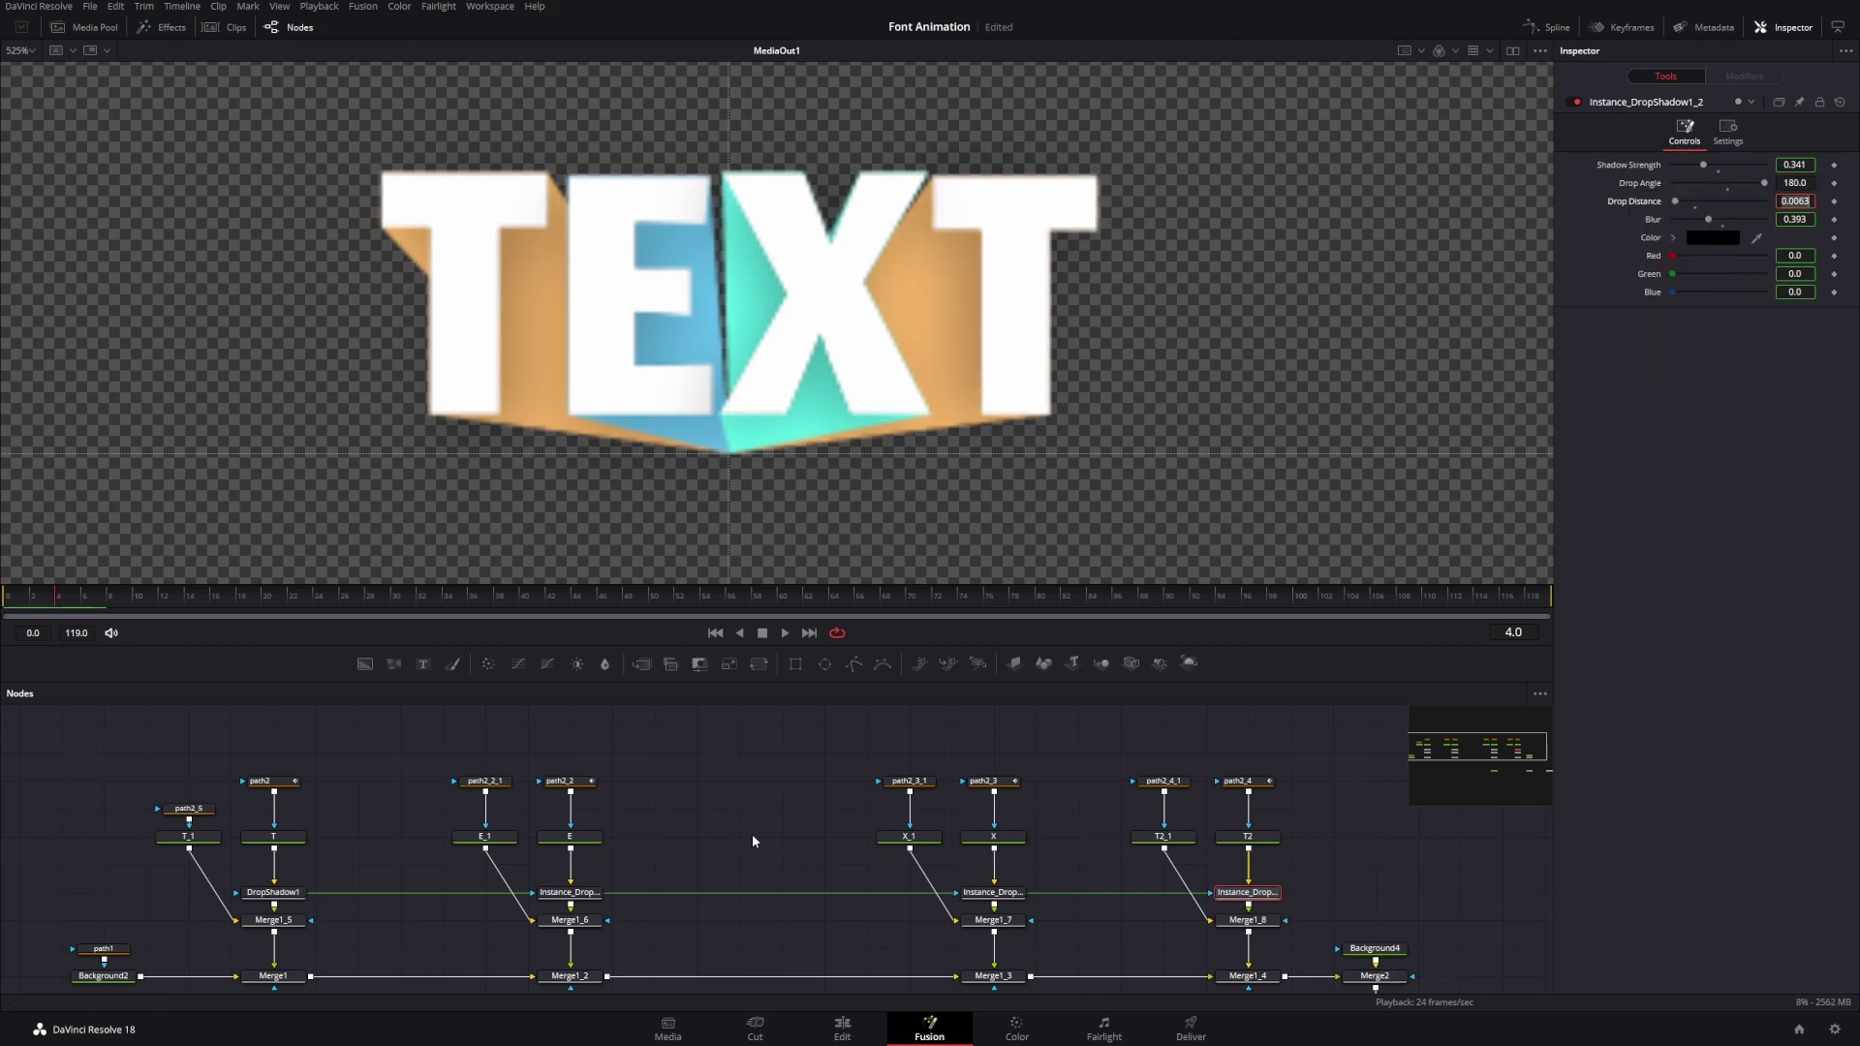
pyautogui.scroll(-5, 817, 336)
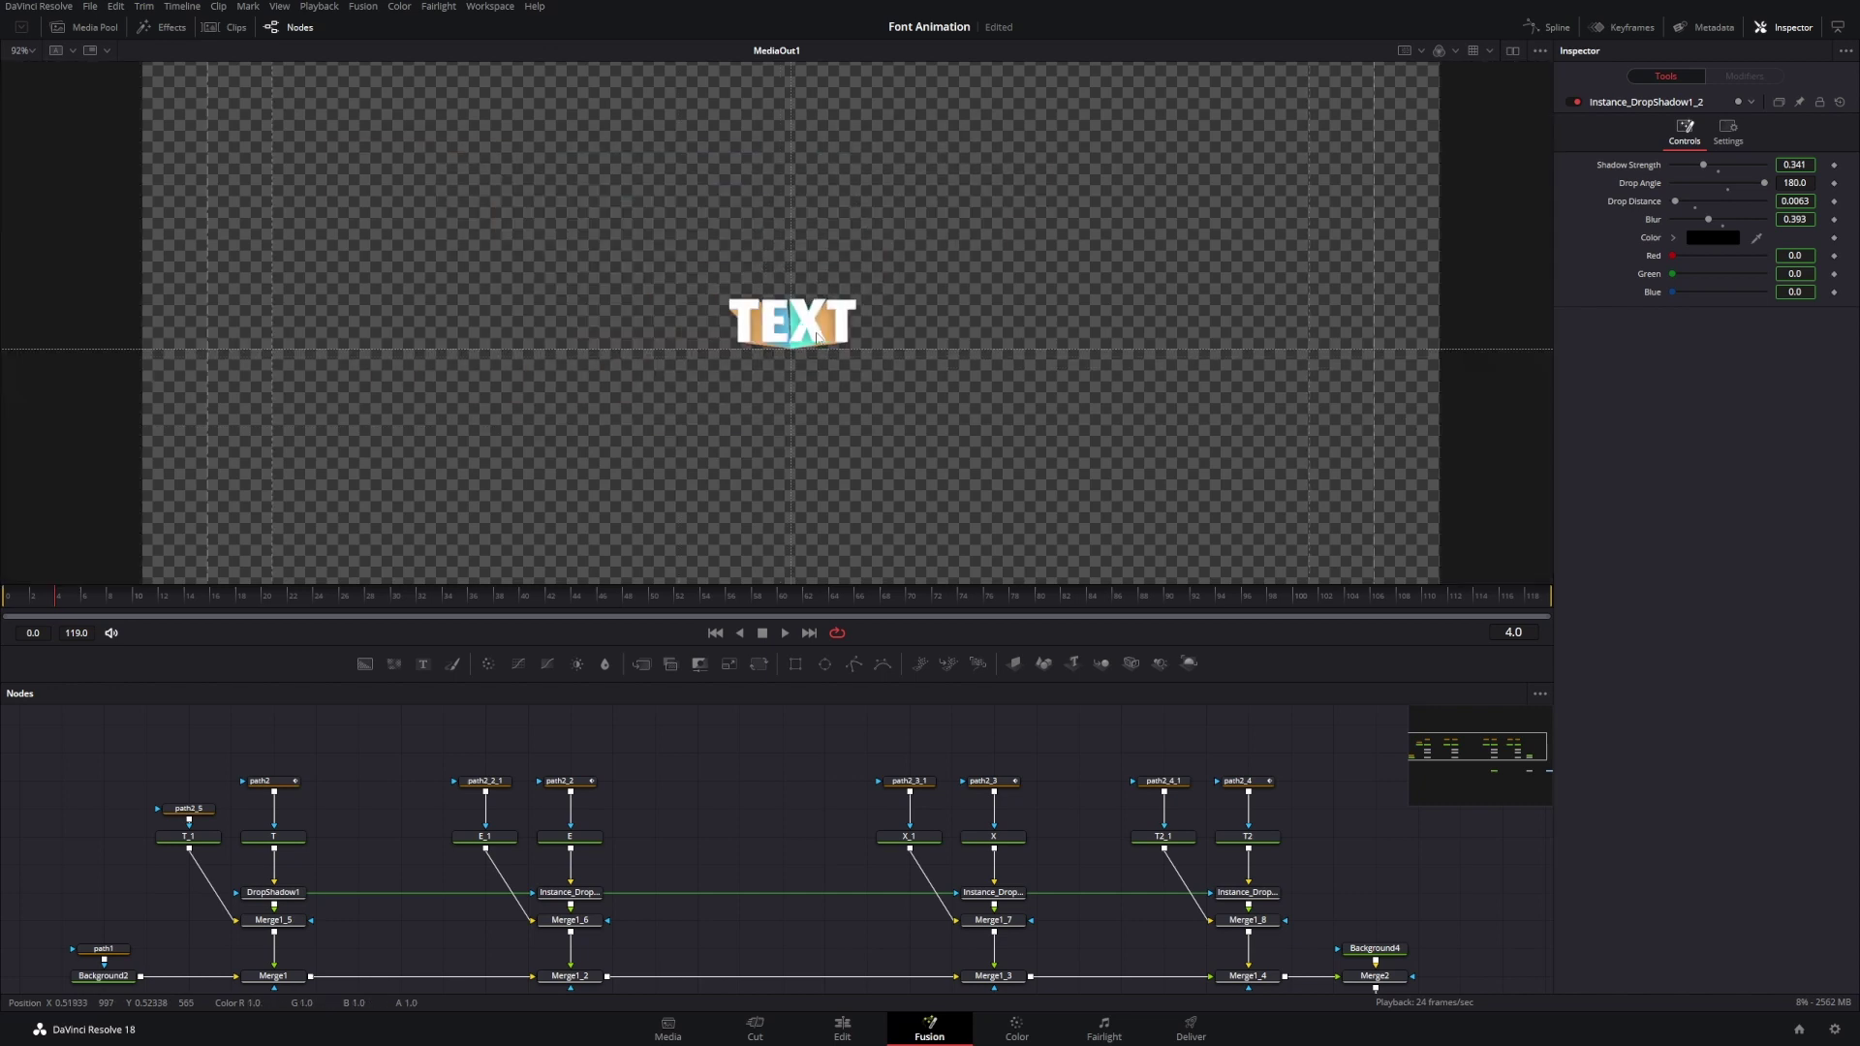
# - Save the project and add a new Background node beside the T letter's branch
pyautogui.scroll(3, 816, 336)
pyautogui.moveTo(536, 851); pyautogui.dragTo(811, 804)
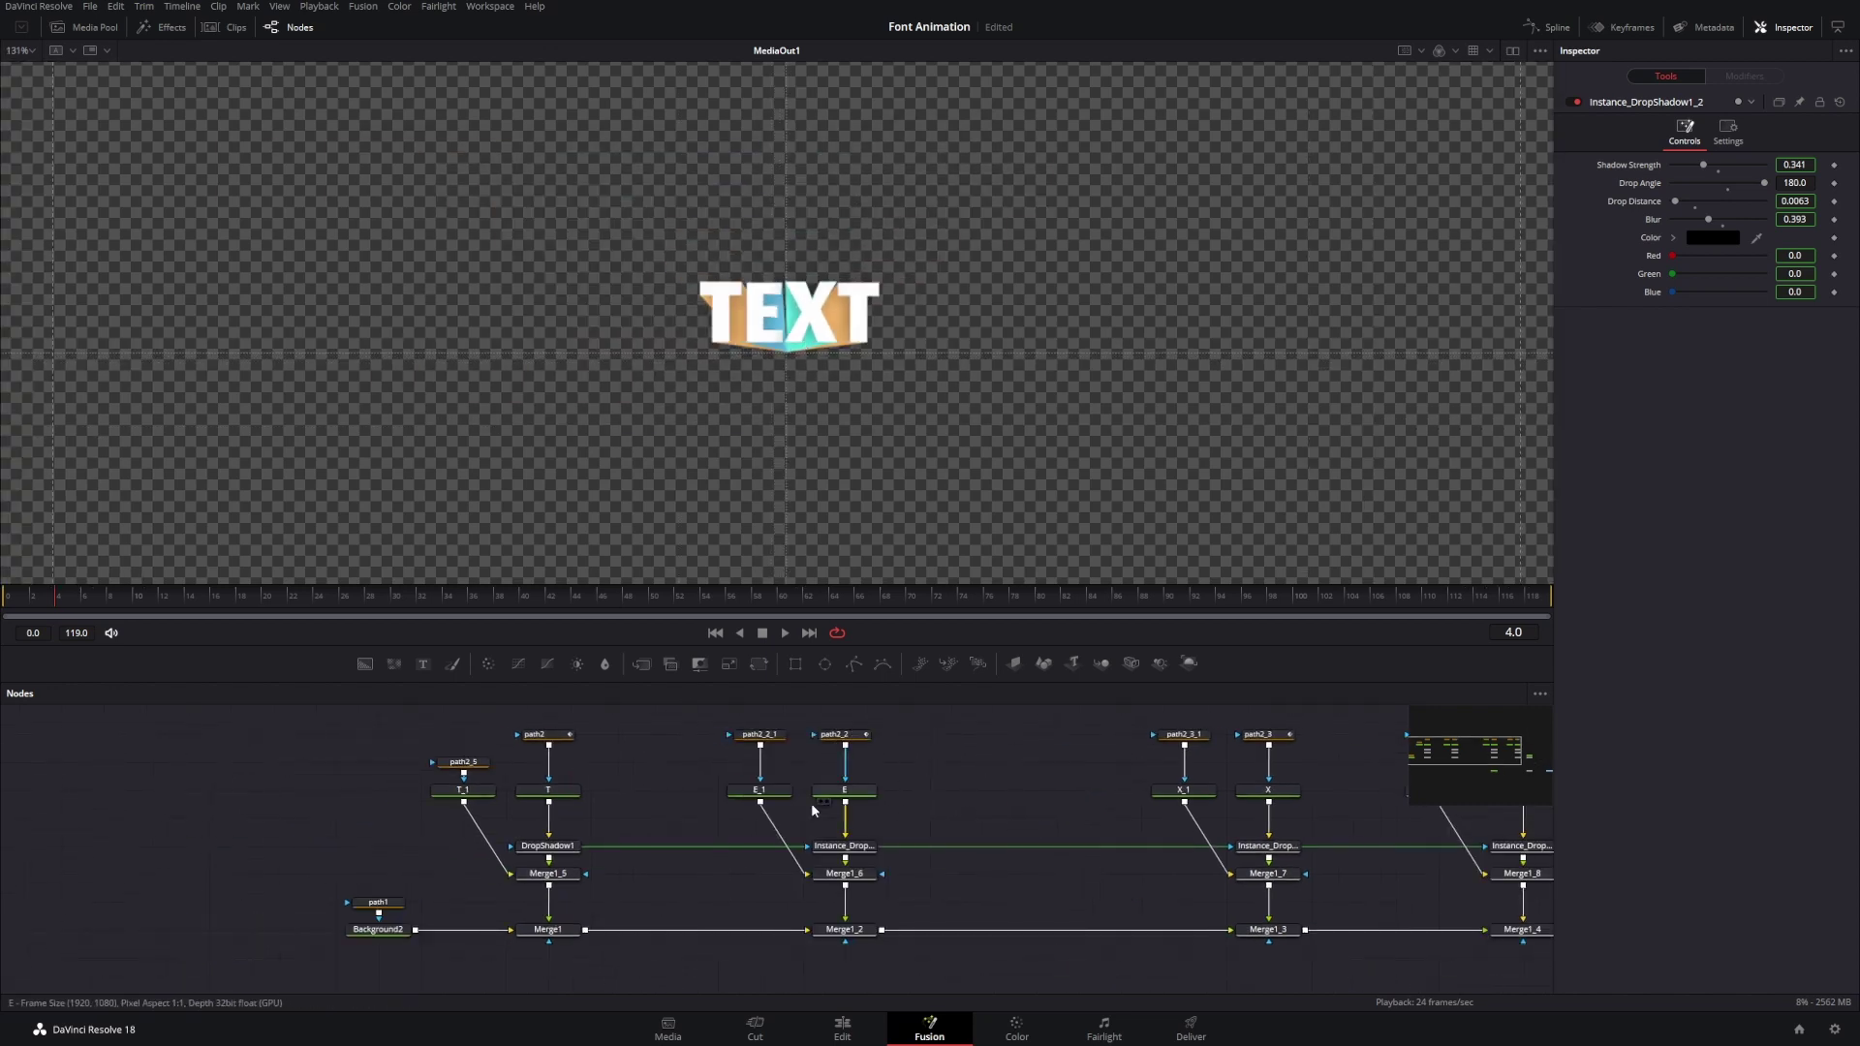
pyautogui.hotkey('ctrl', 's')
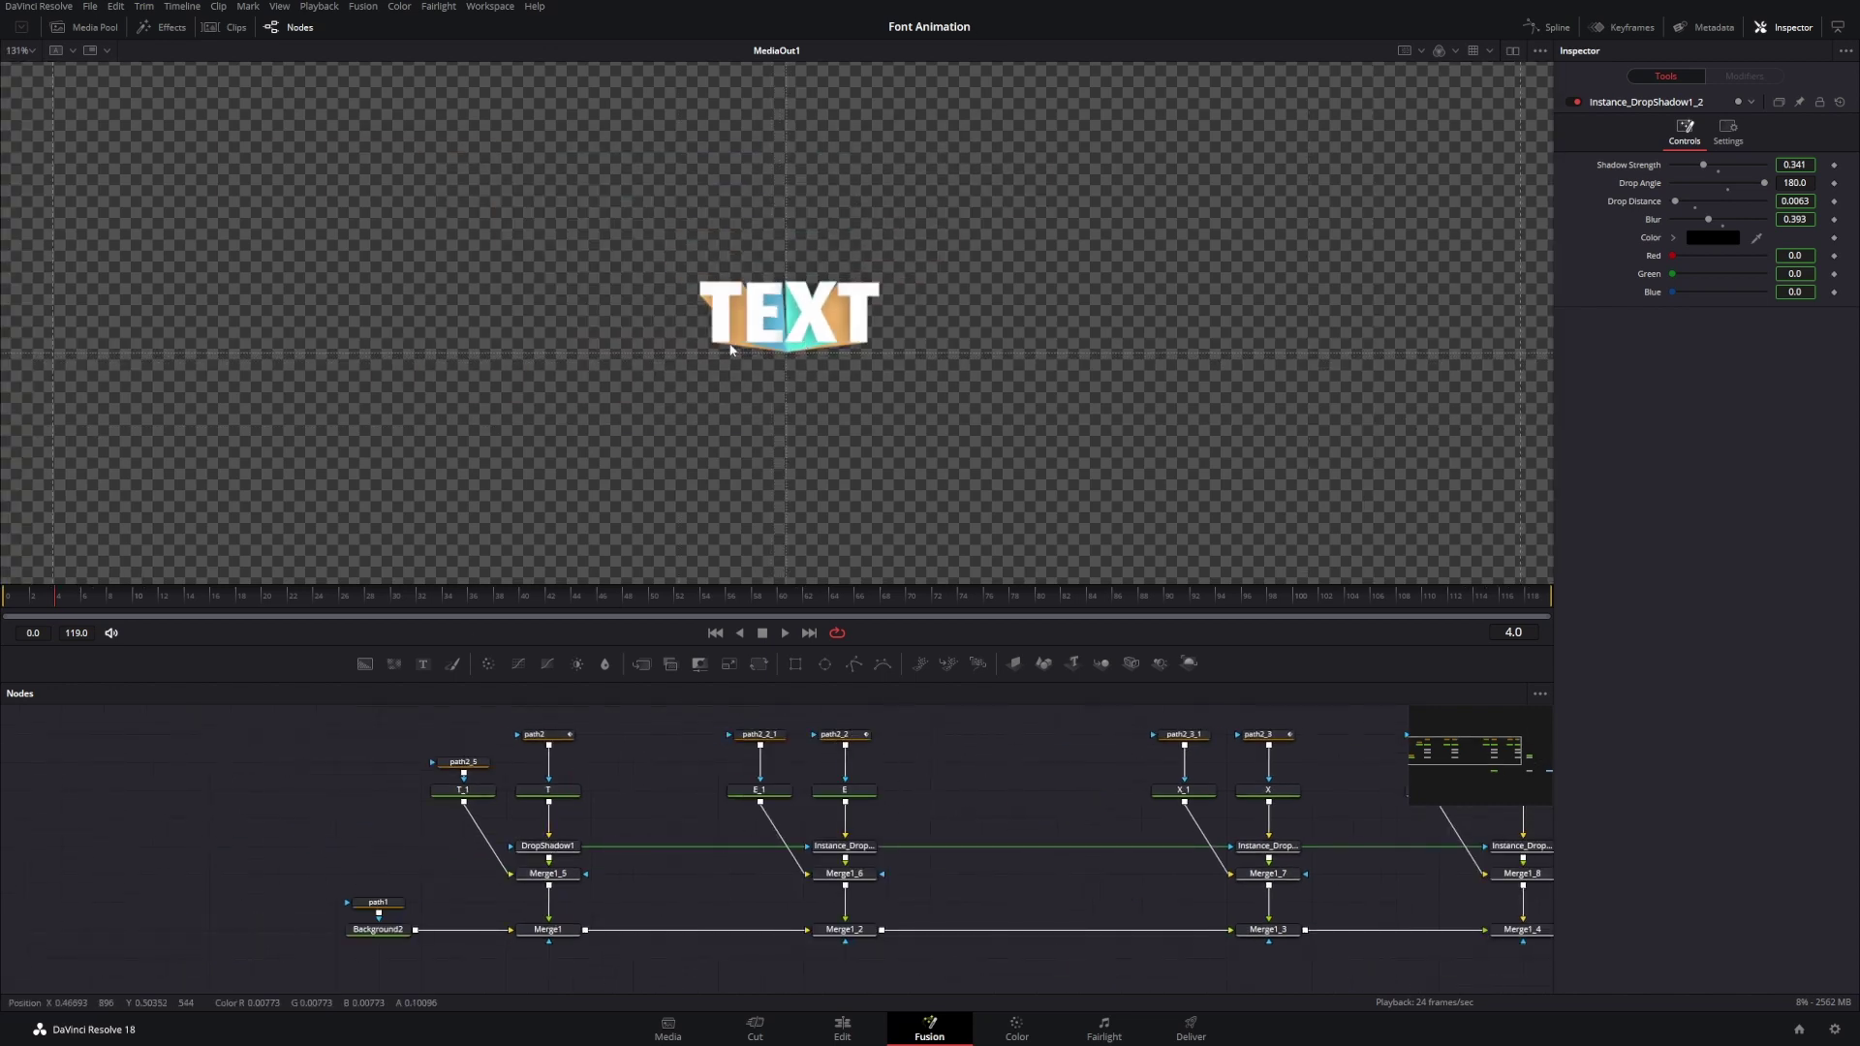
pyautogui.scroll(3, 730, 350)
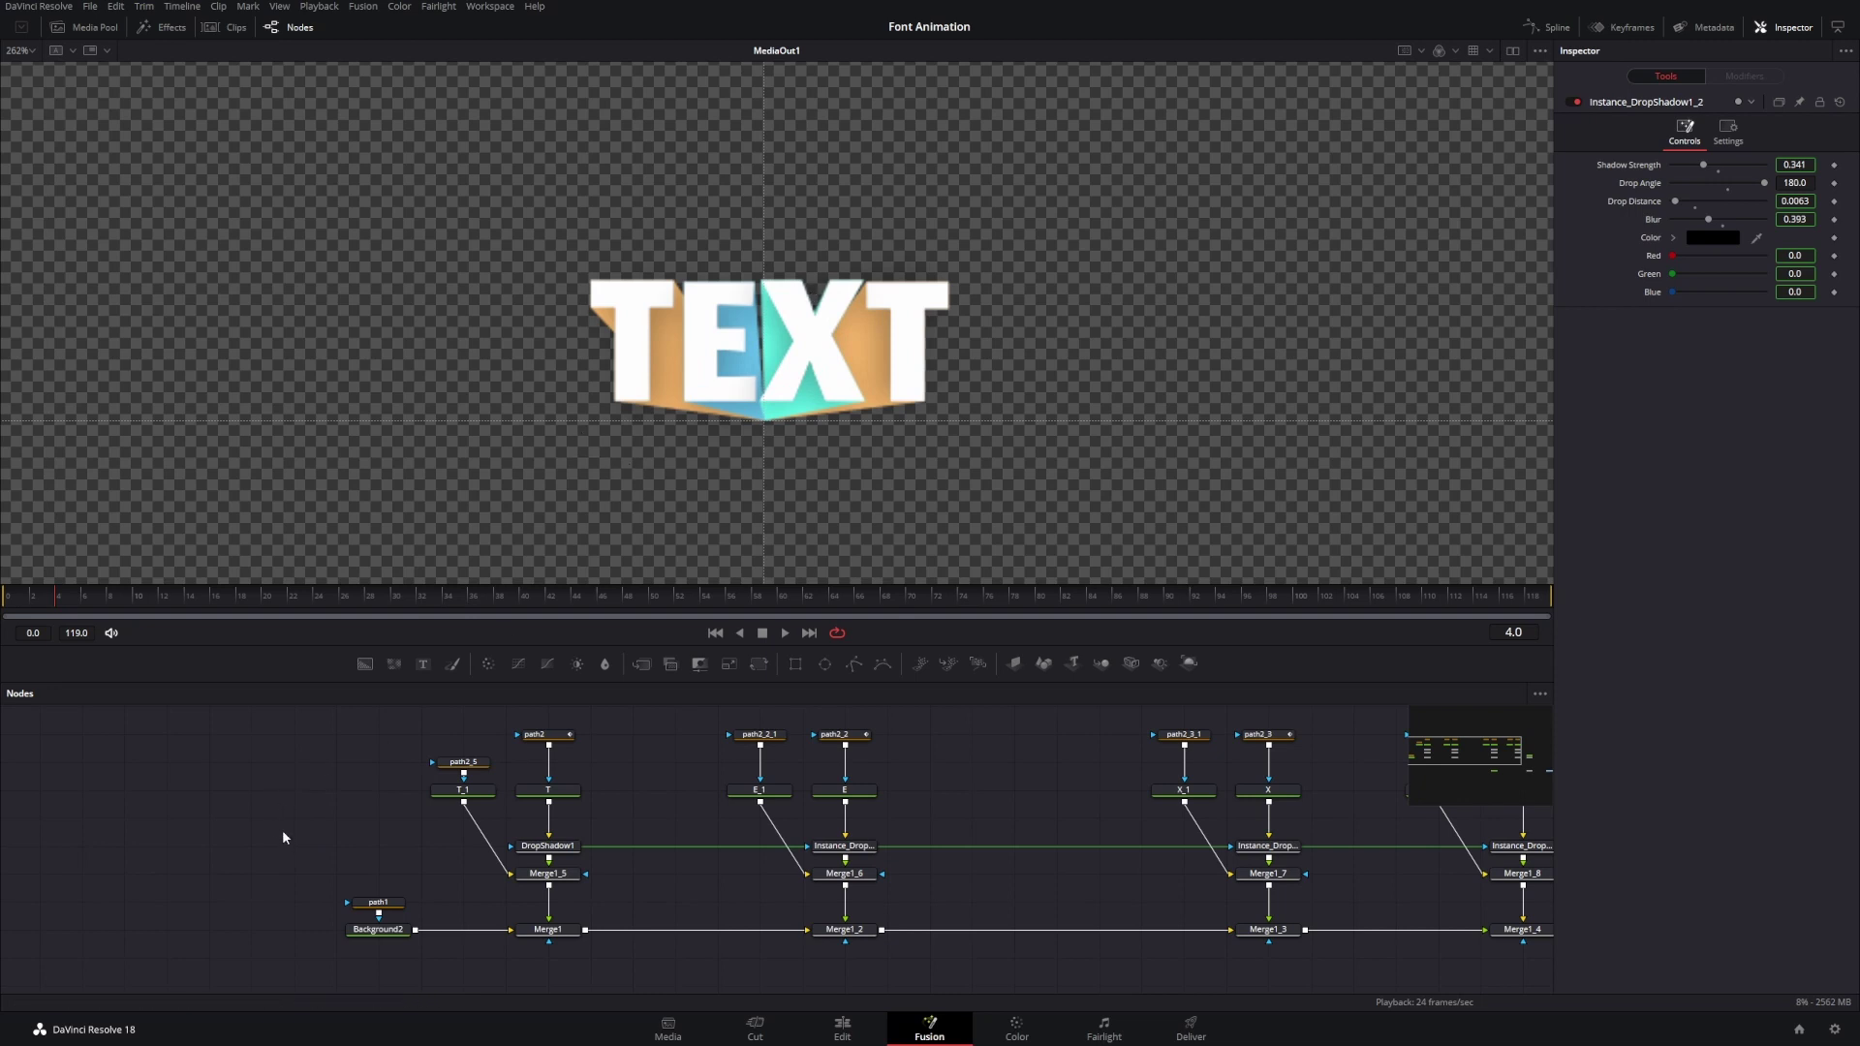
pyautogui.moveTo(364, 665); pyautogui.dragTo(179, 849)
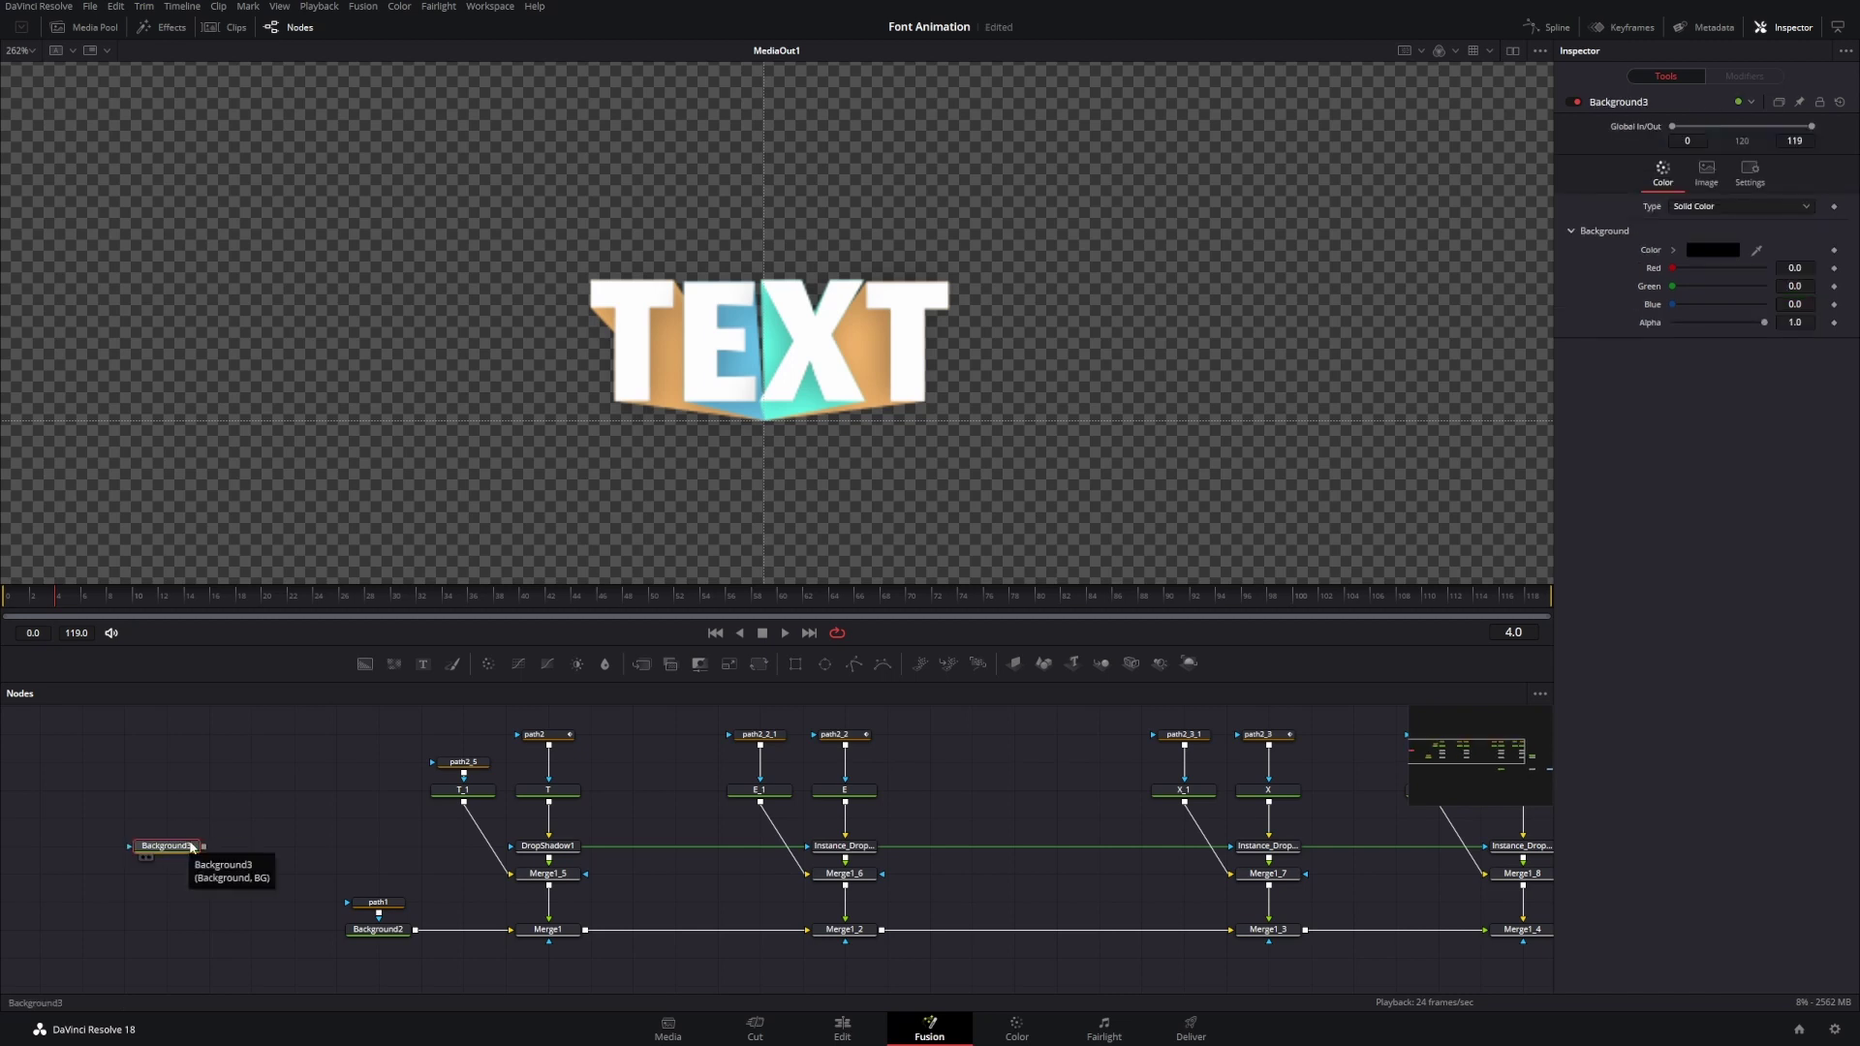
pyautogui.hotkey('shift', 'space')
pyautogui.write('DROP')
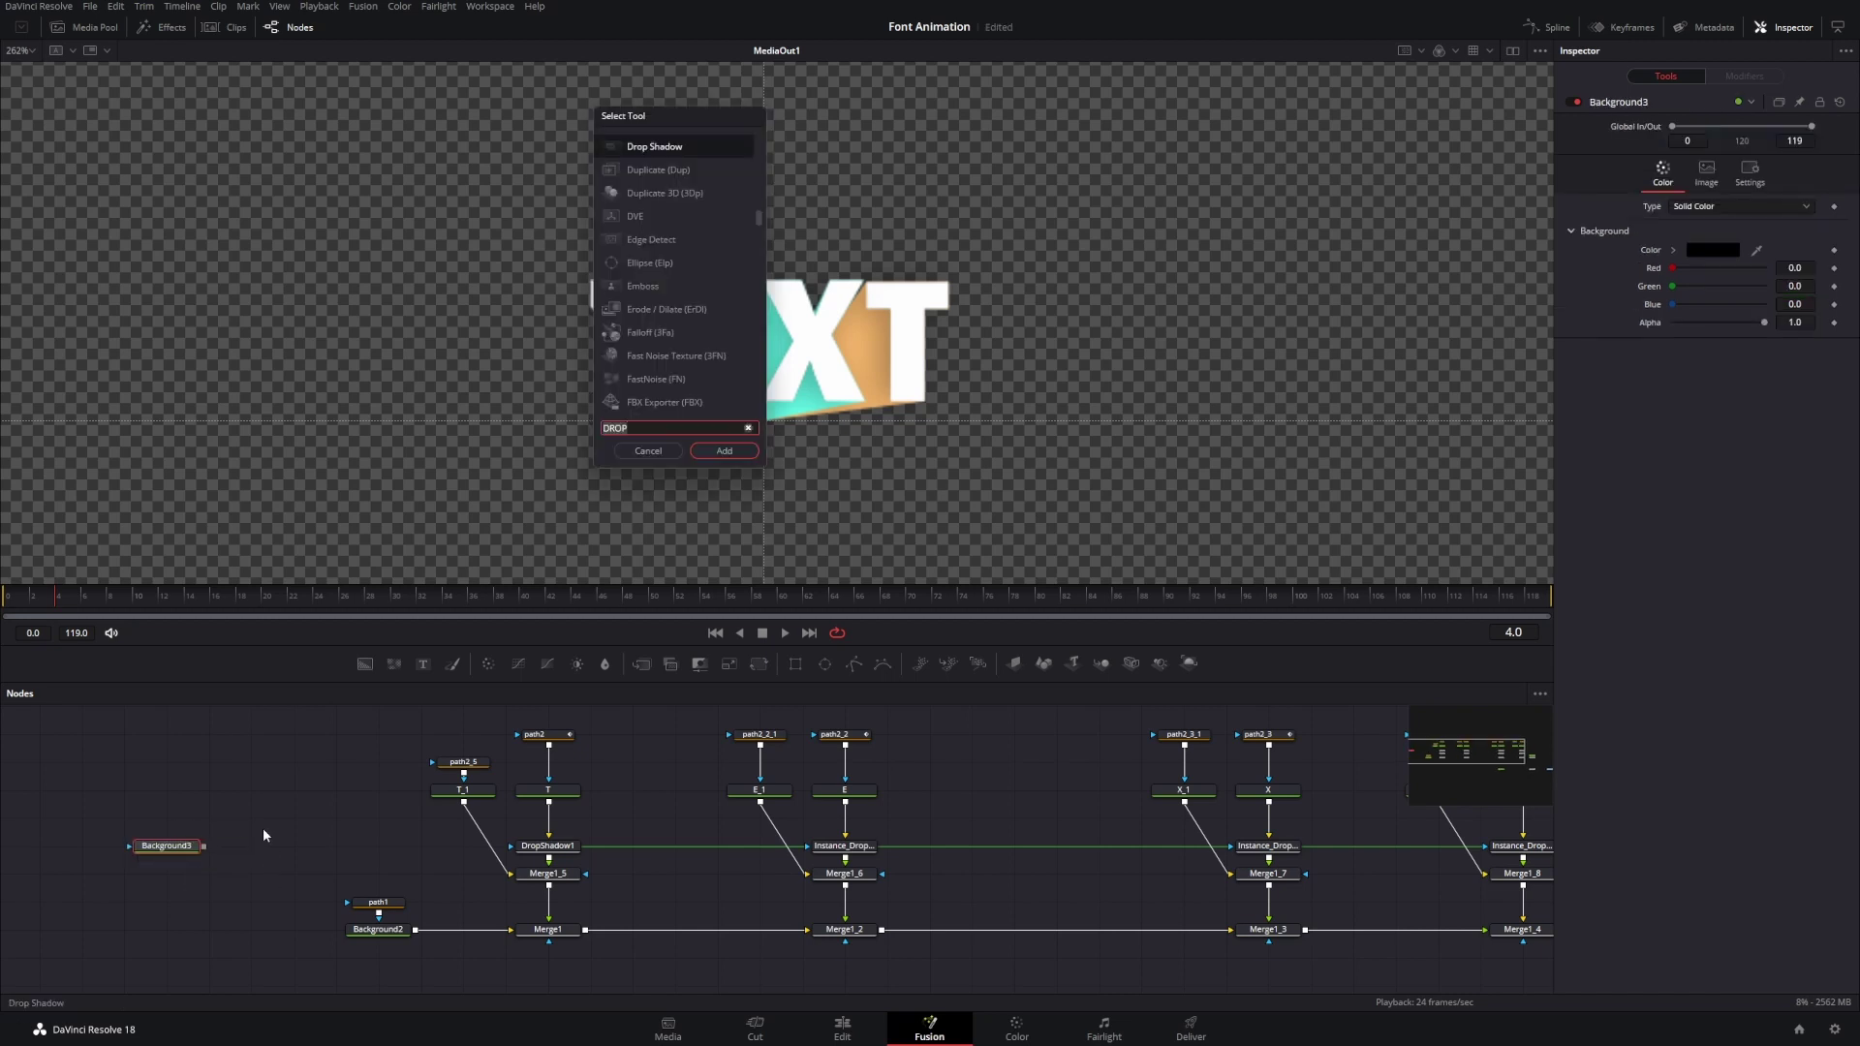
pyautogui.press('BackSpace')
pyautogui.press('BackSpace')
pyautogui.press('BackSpace')
pyautogui.press('BackSpace')
pyautogui.write('FAS')
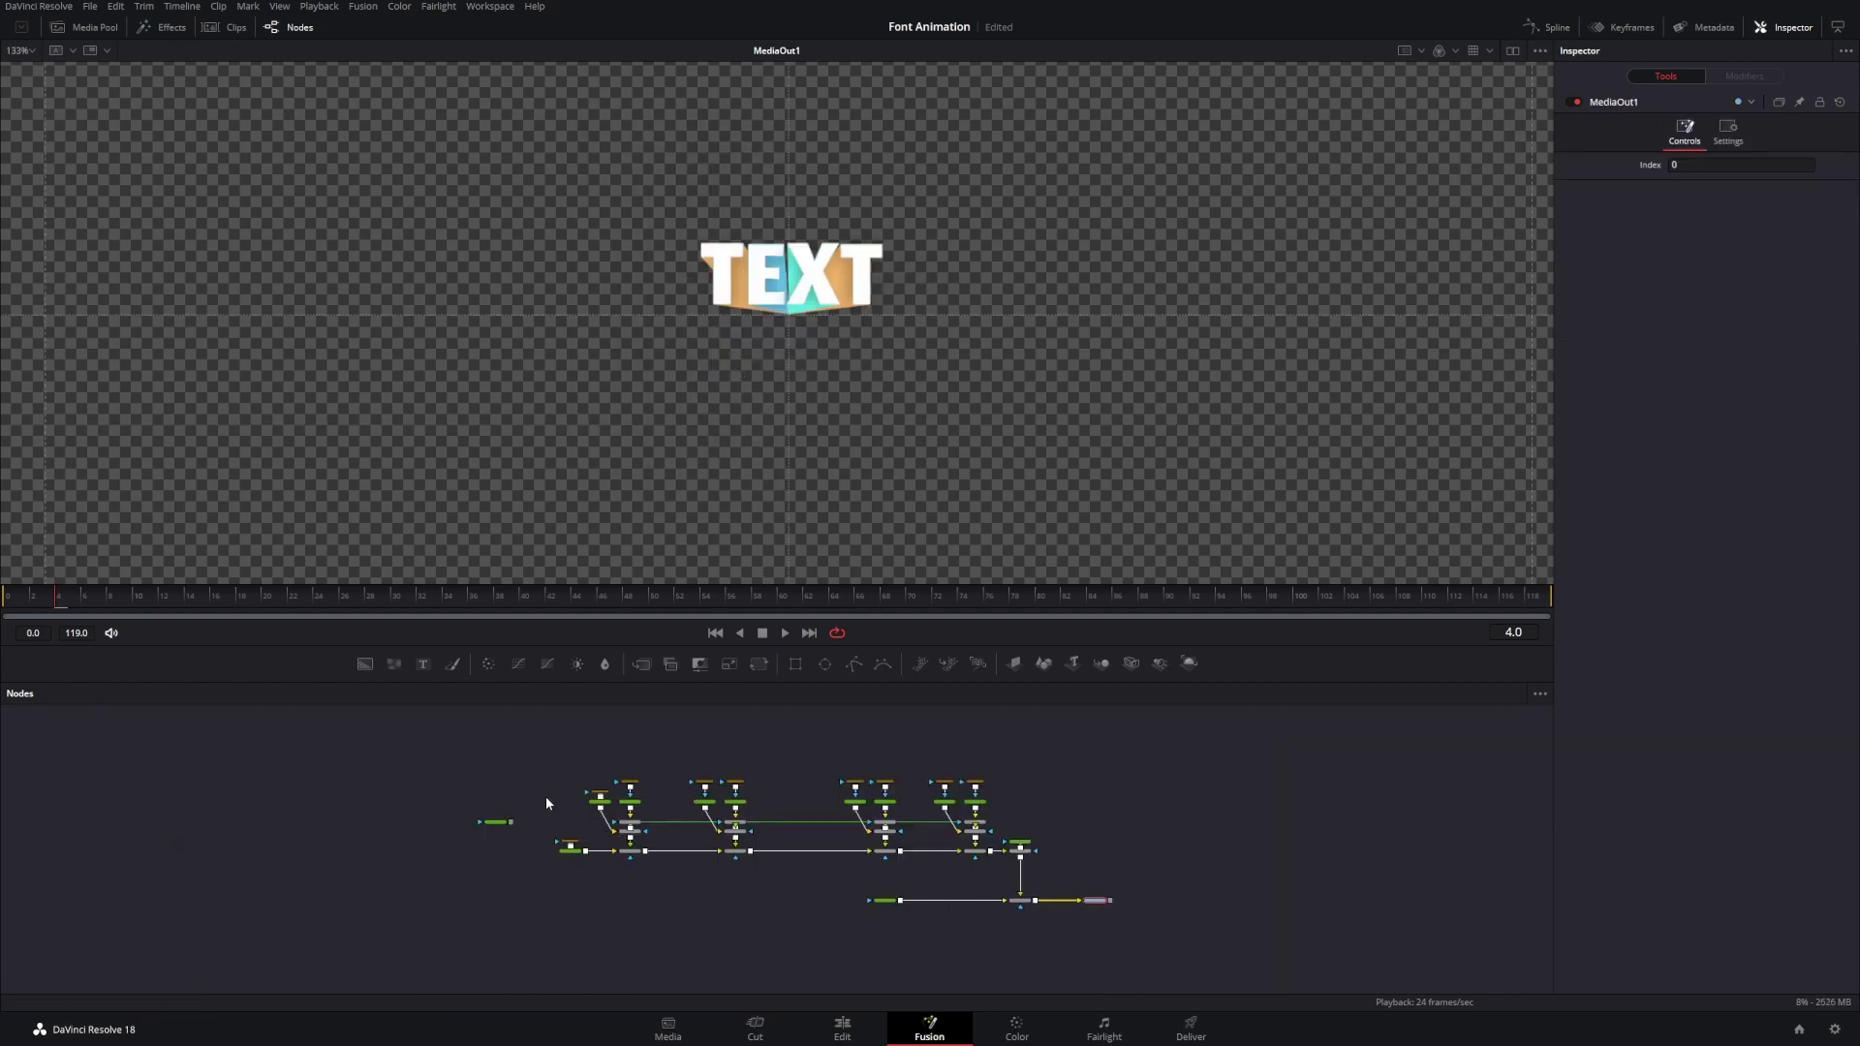
# - Find the Grain tool and add a Grain node to the composition
pyautogui.scroll(3, 540, 817)
pyautogui.hotkey('shift', 'space')
pyautogui.write('GRAD')
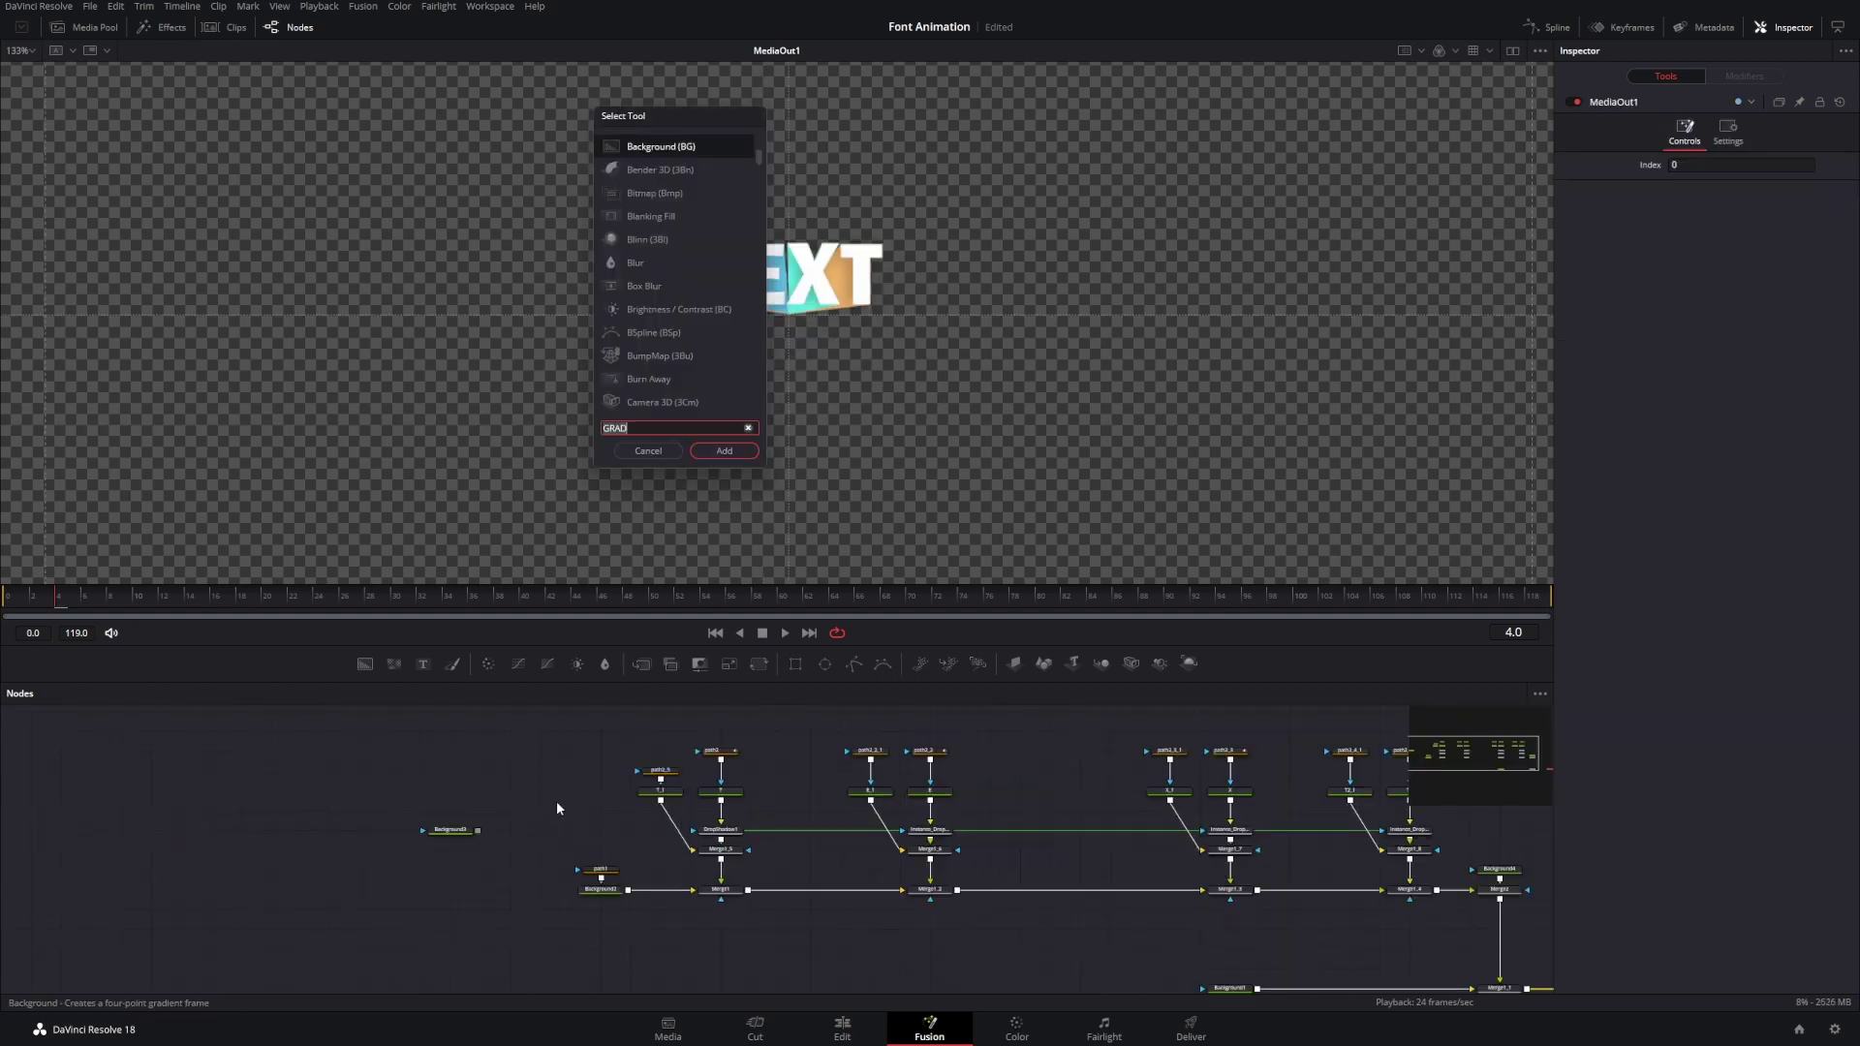
pyautogui.write('gara')
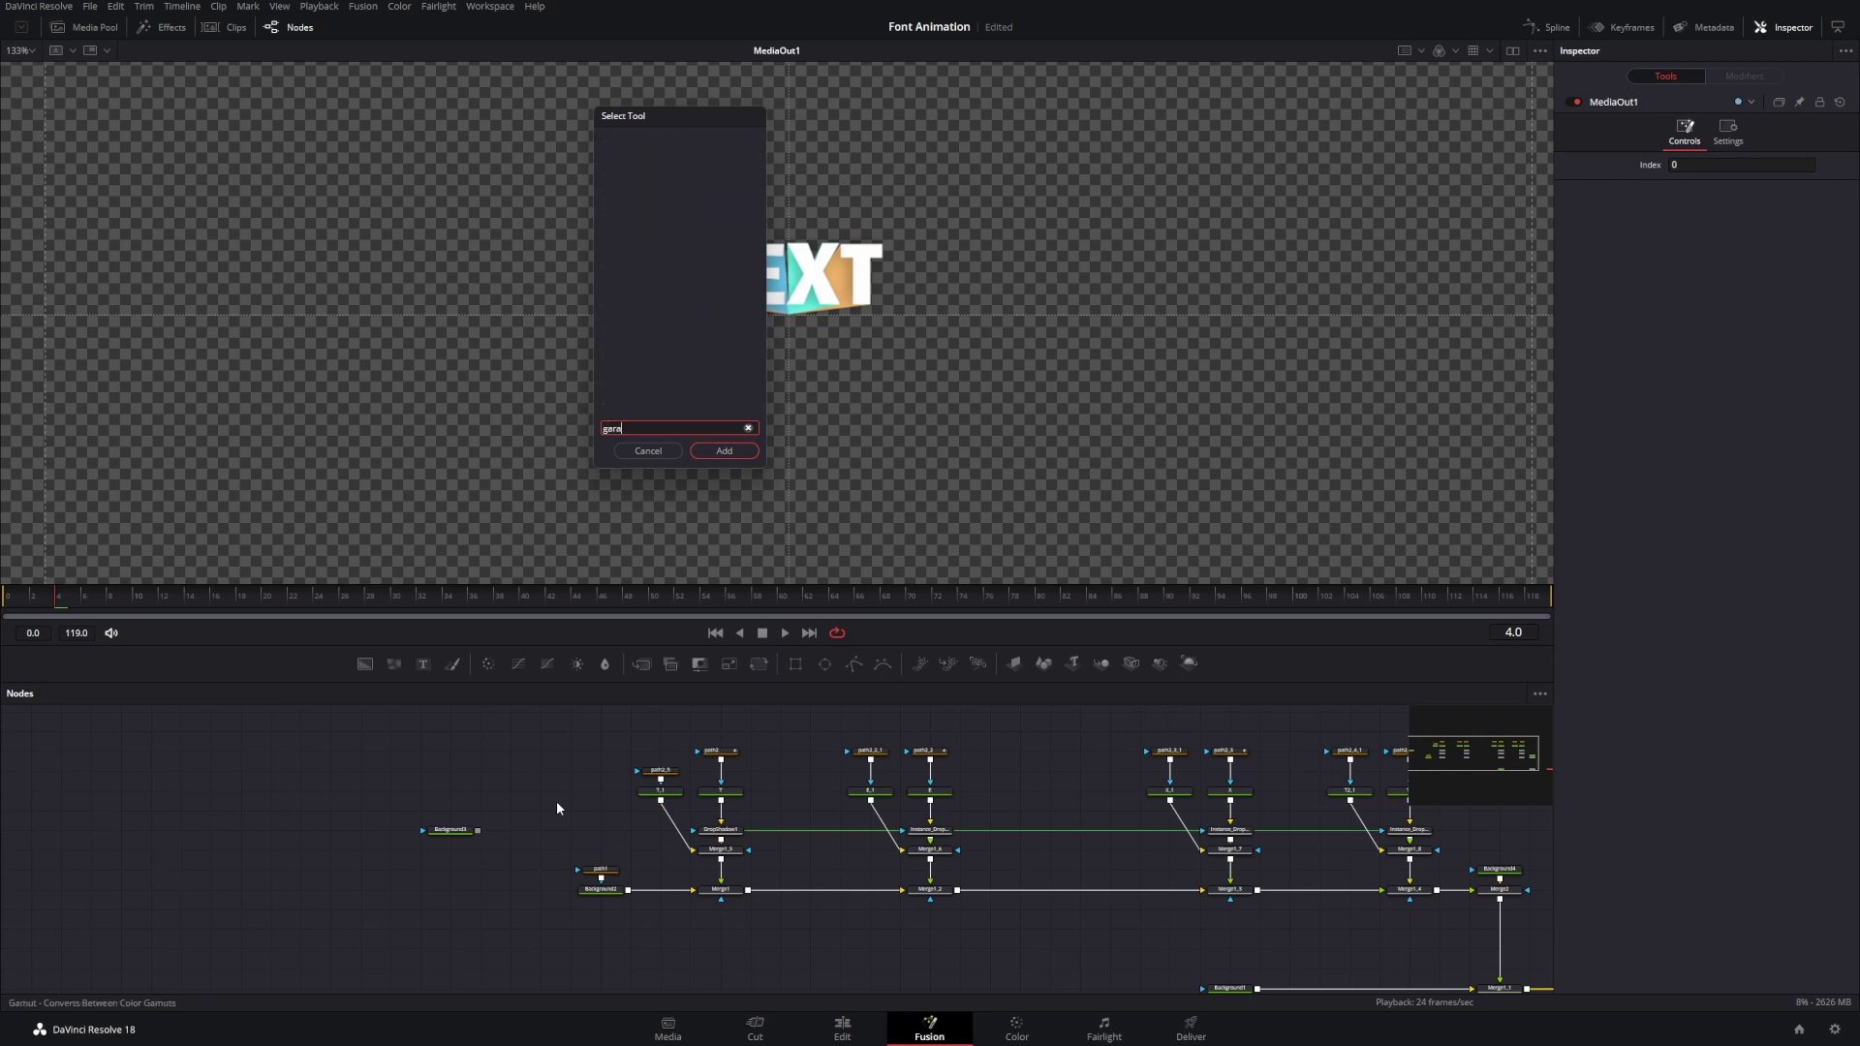
pyautogui.press('BackSpace')
pyautogui.press('BackSpace')
pyautogui.press('BackSpace')
pyautogui.write('rain')
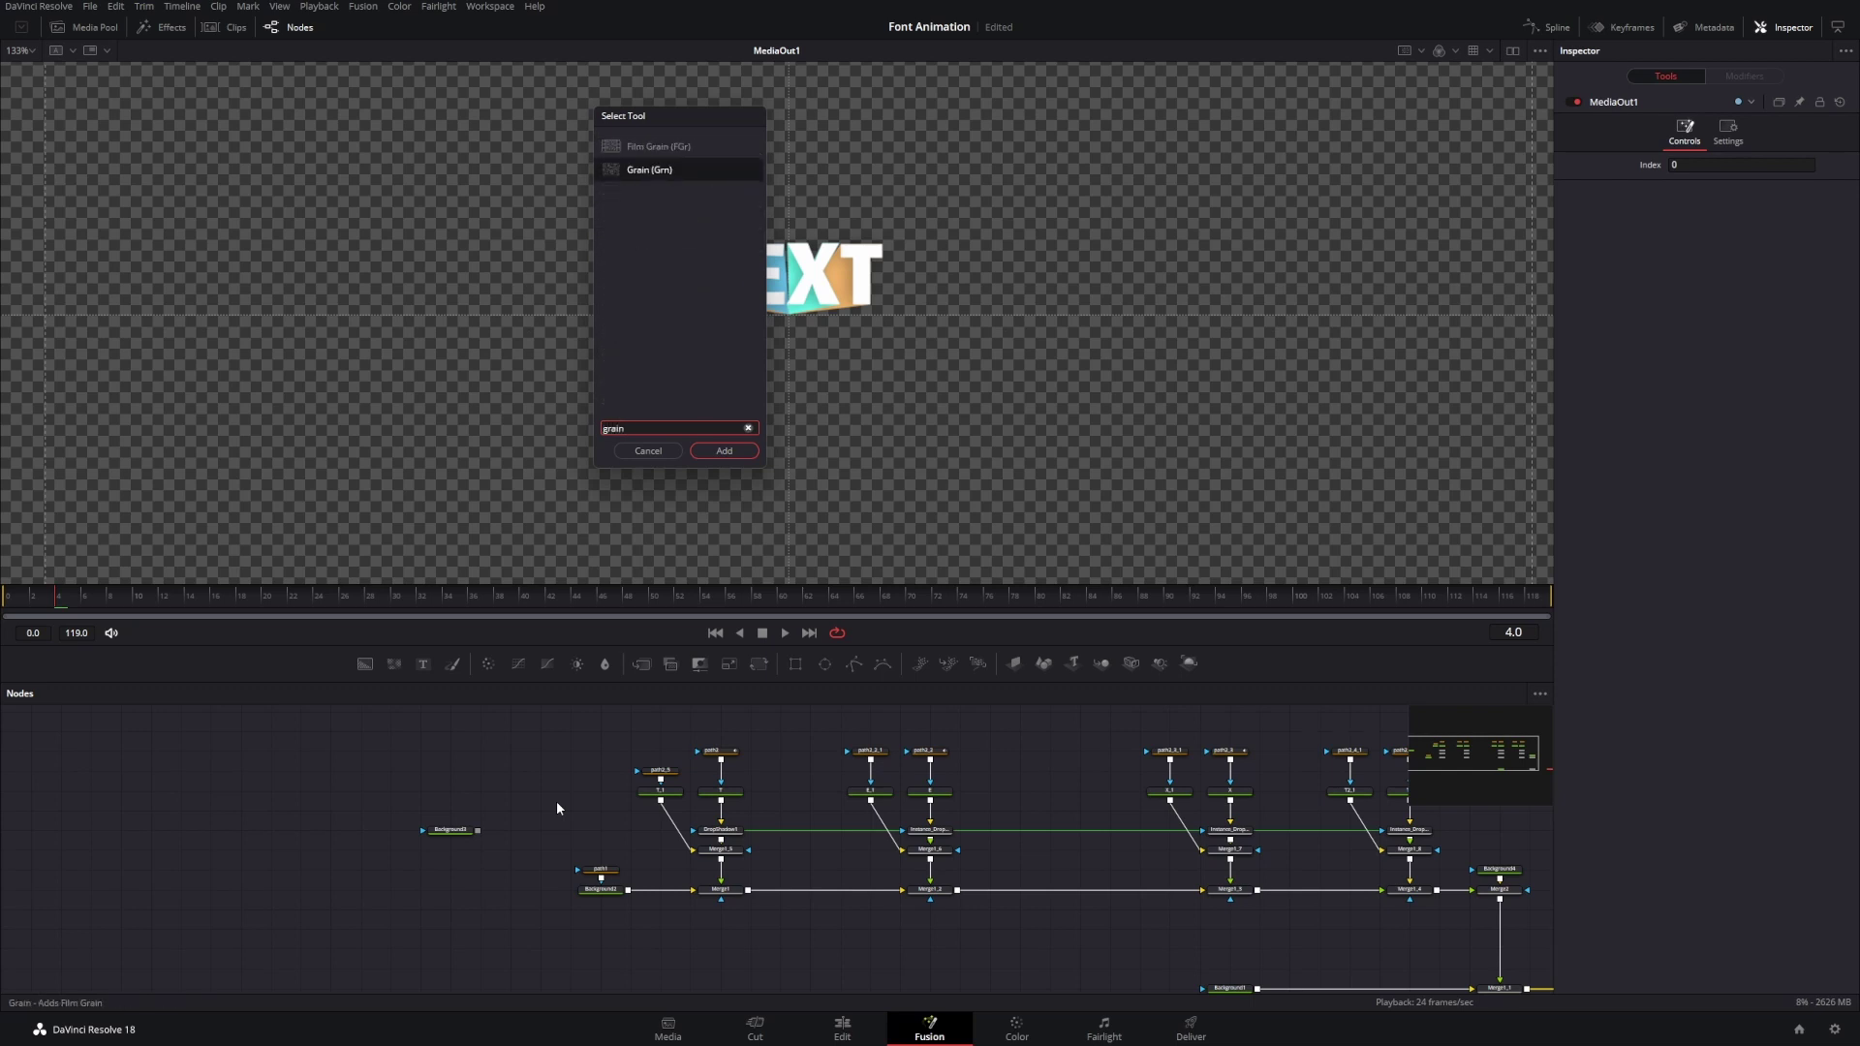
pyautogui.press('Return')
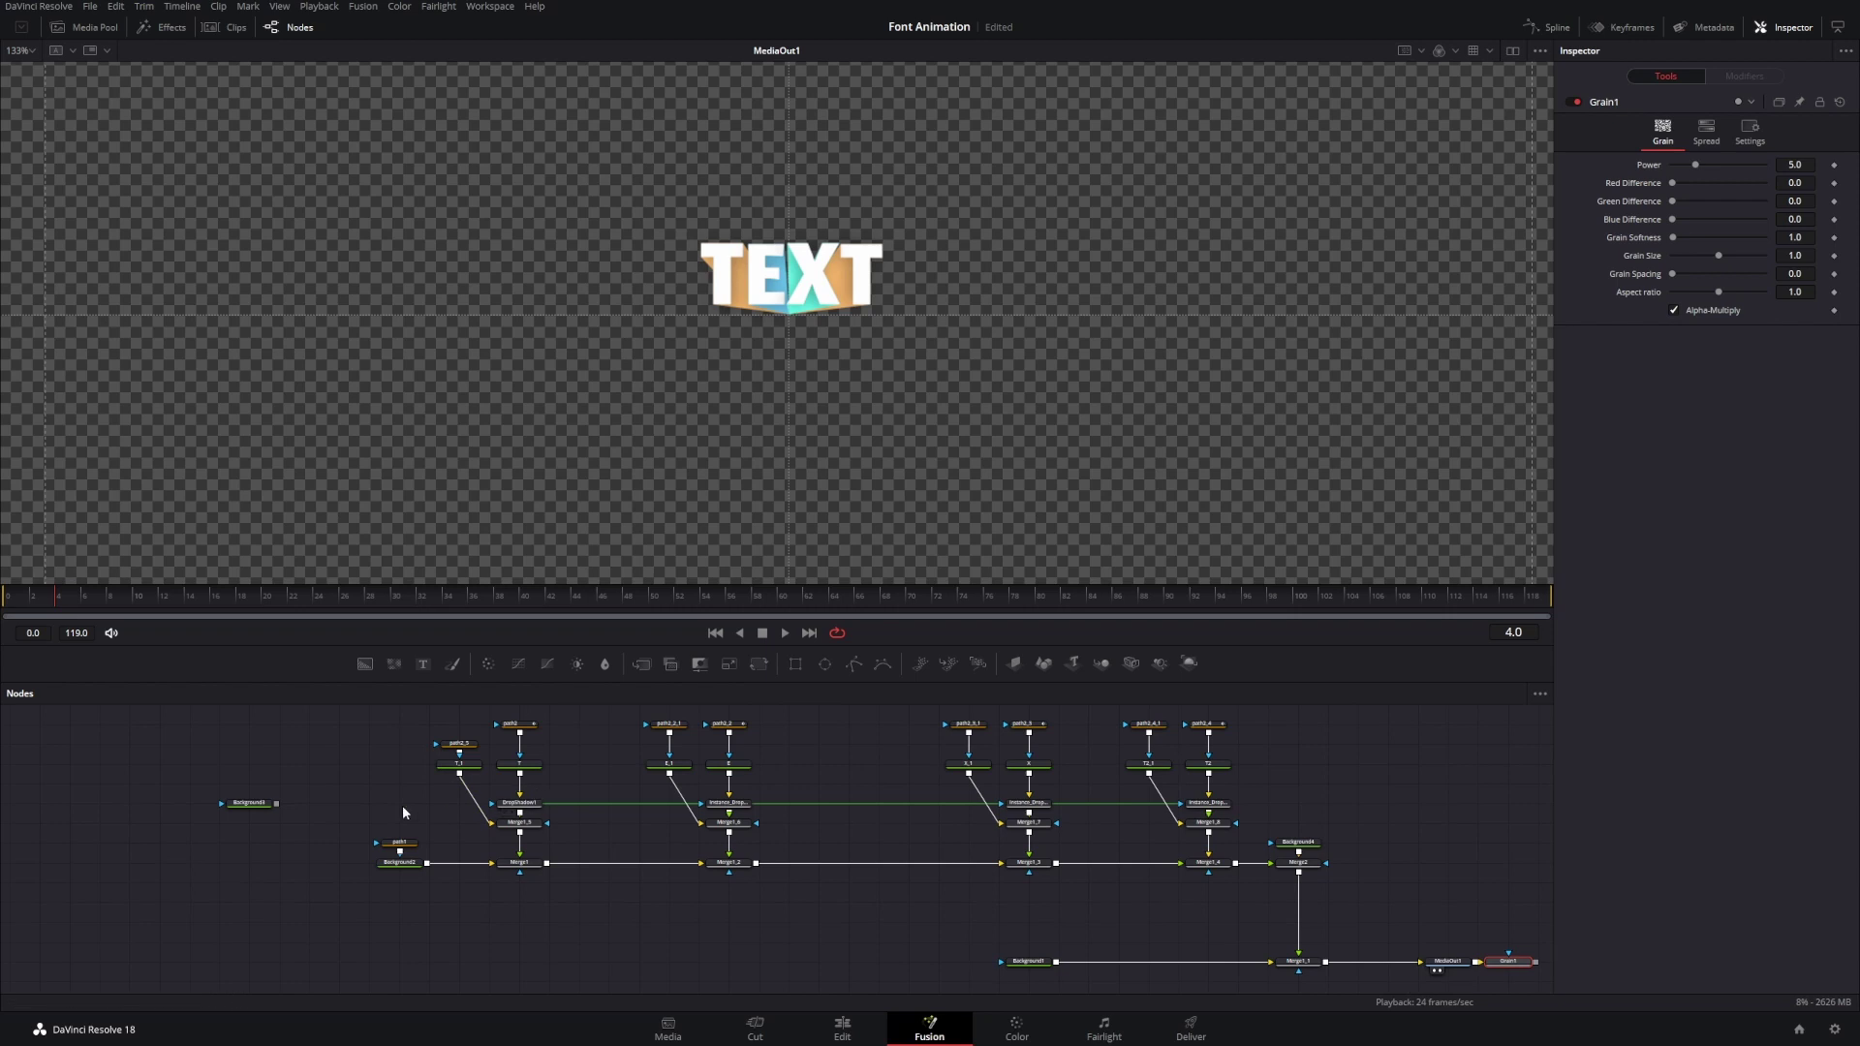
# - Place the Grain node beside Background3, connect Background3 into it, and show the Grain output in the viewer
pyautogui.moveTo(1508, 961); pyautogui.dragTo(347, 812)
pyautogui.scroll(3, 358, 812)
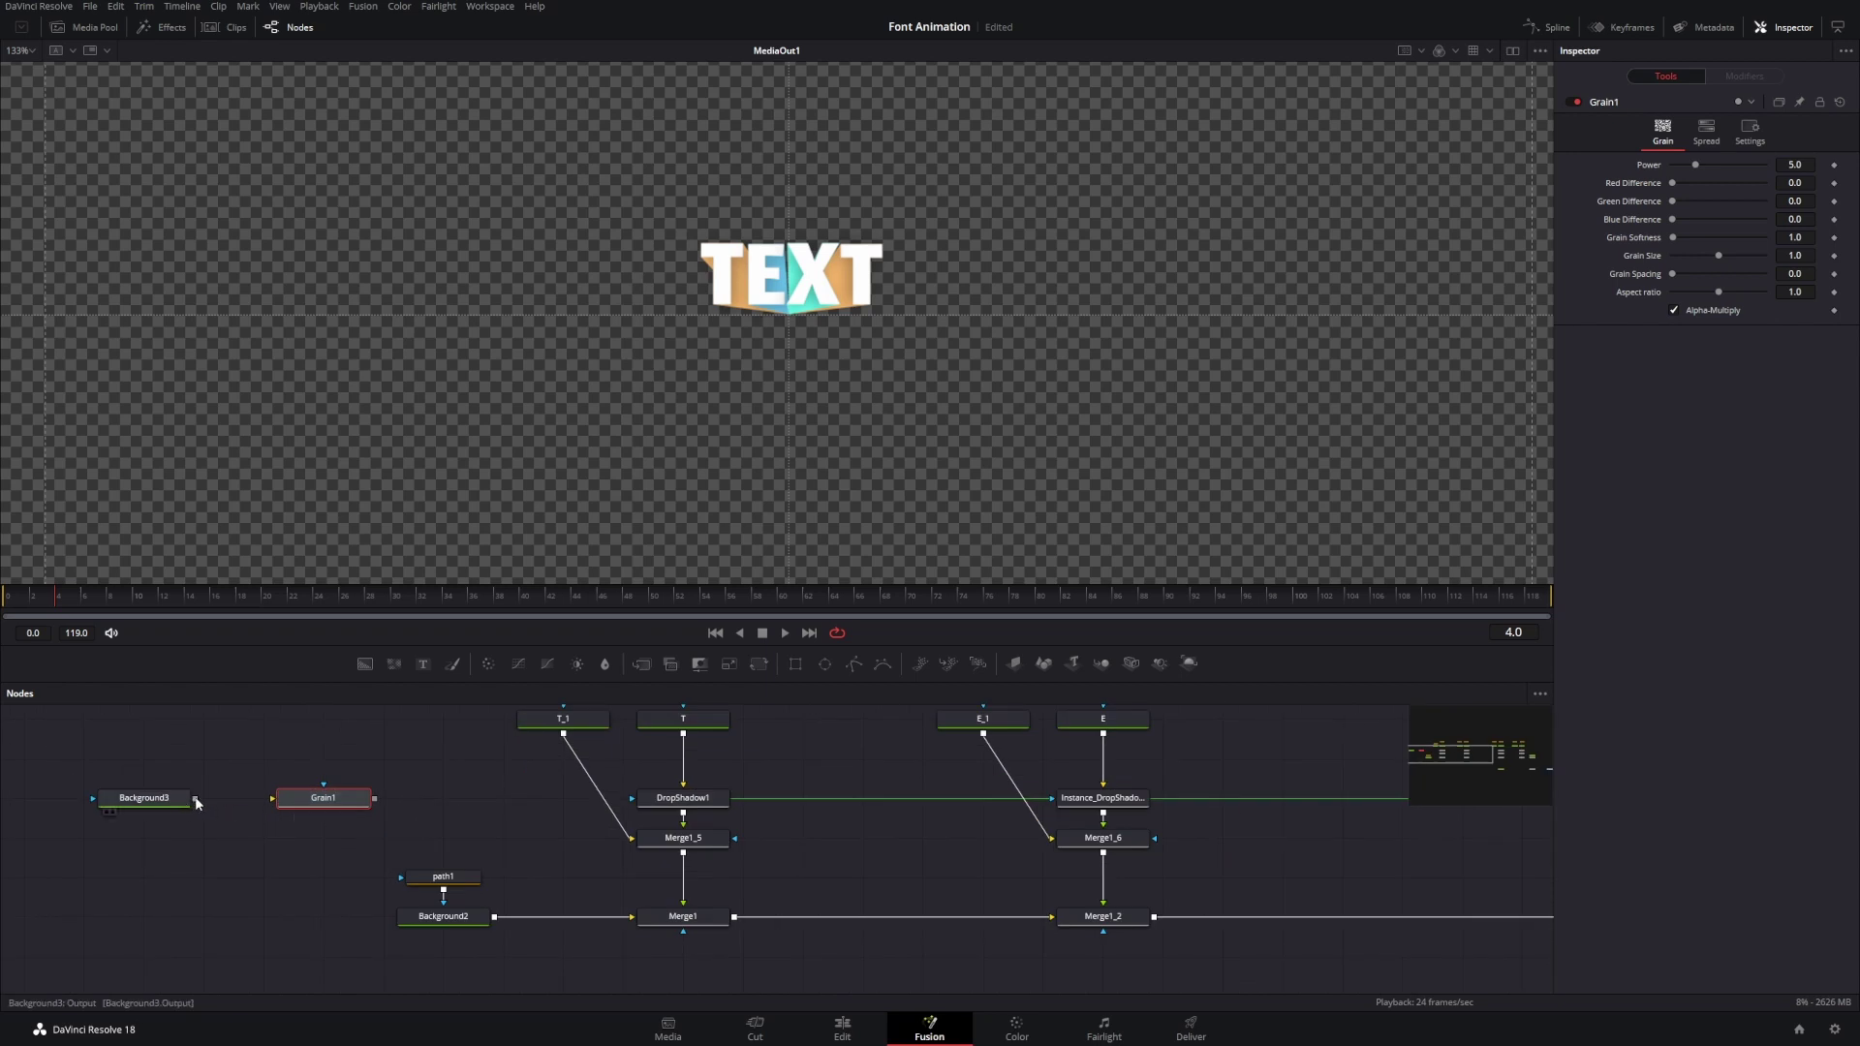
pyautogui.moveTo(195, 799); pyautogui.dragTo(287, 806)
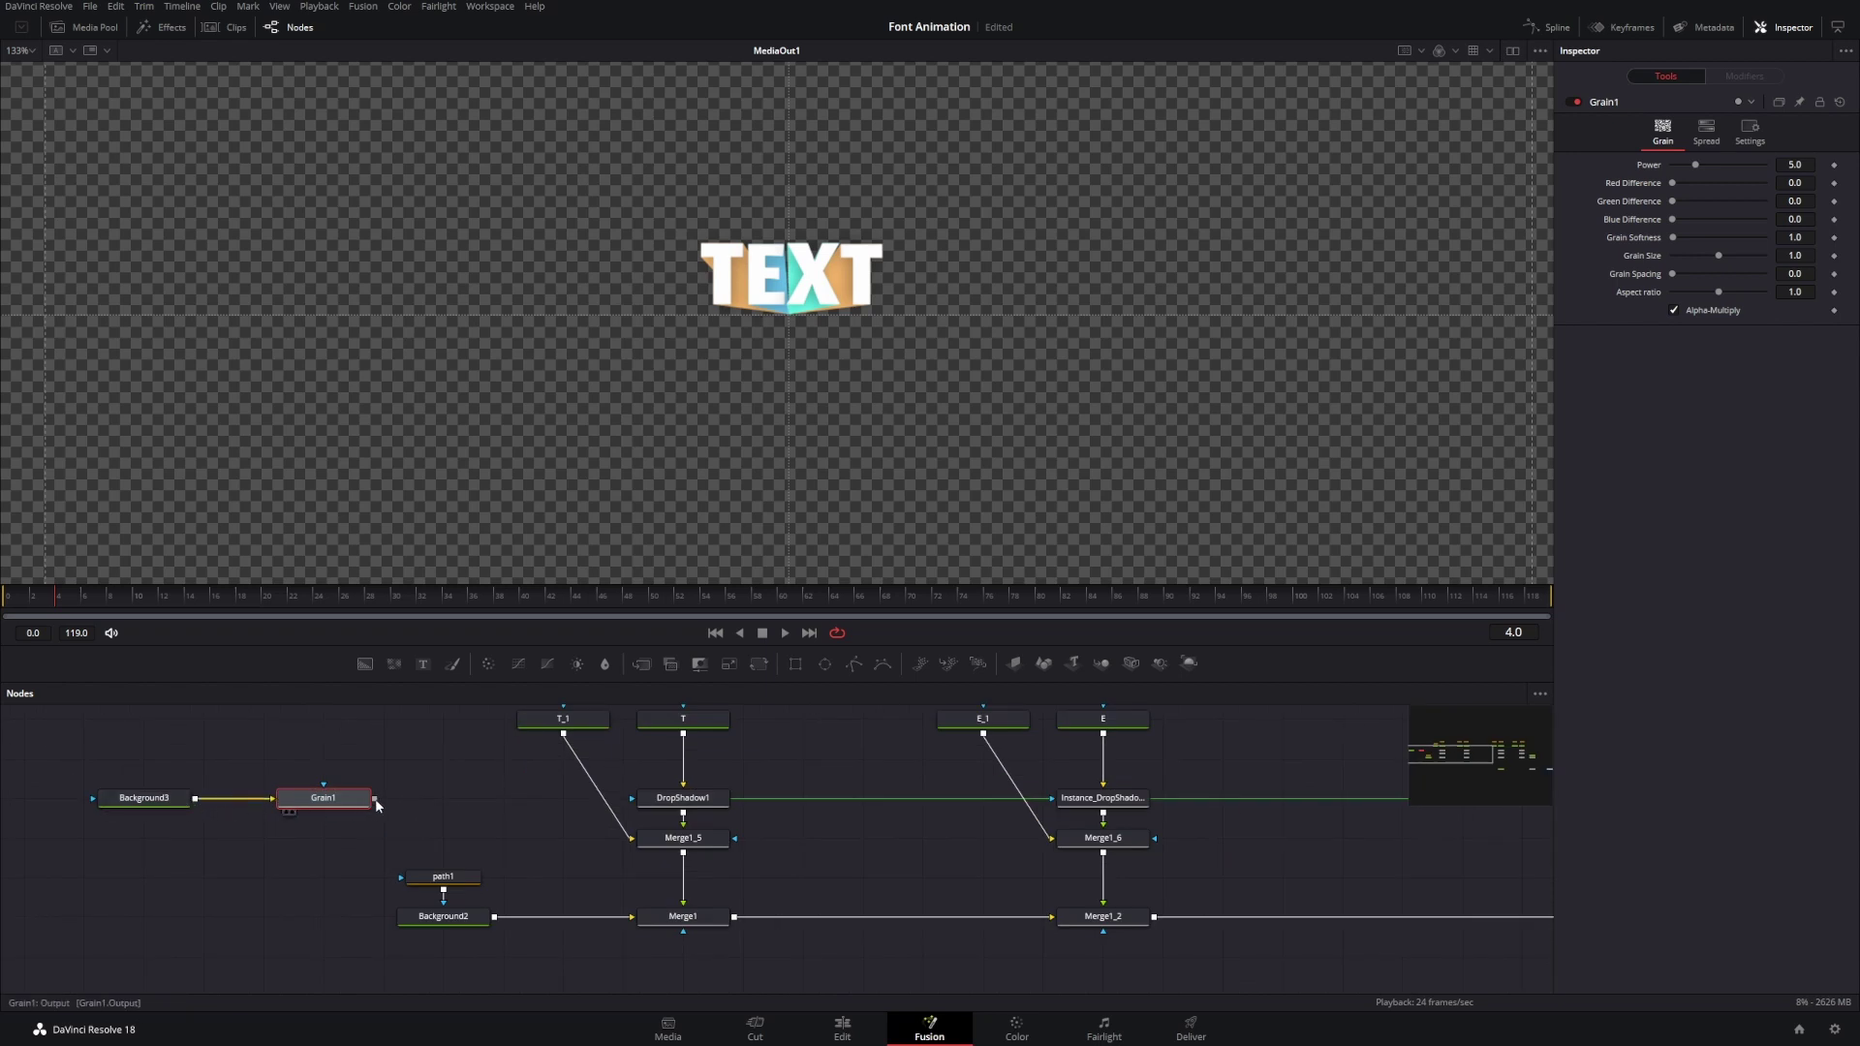
pyautogui.press('1')
pyautogui.hotkey('ctrl', 'f')
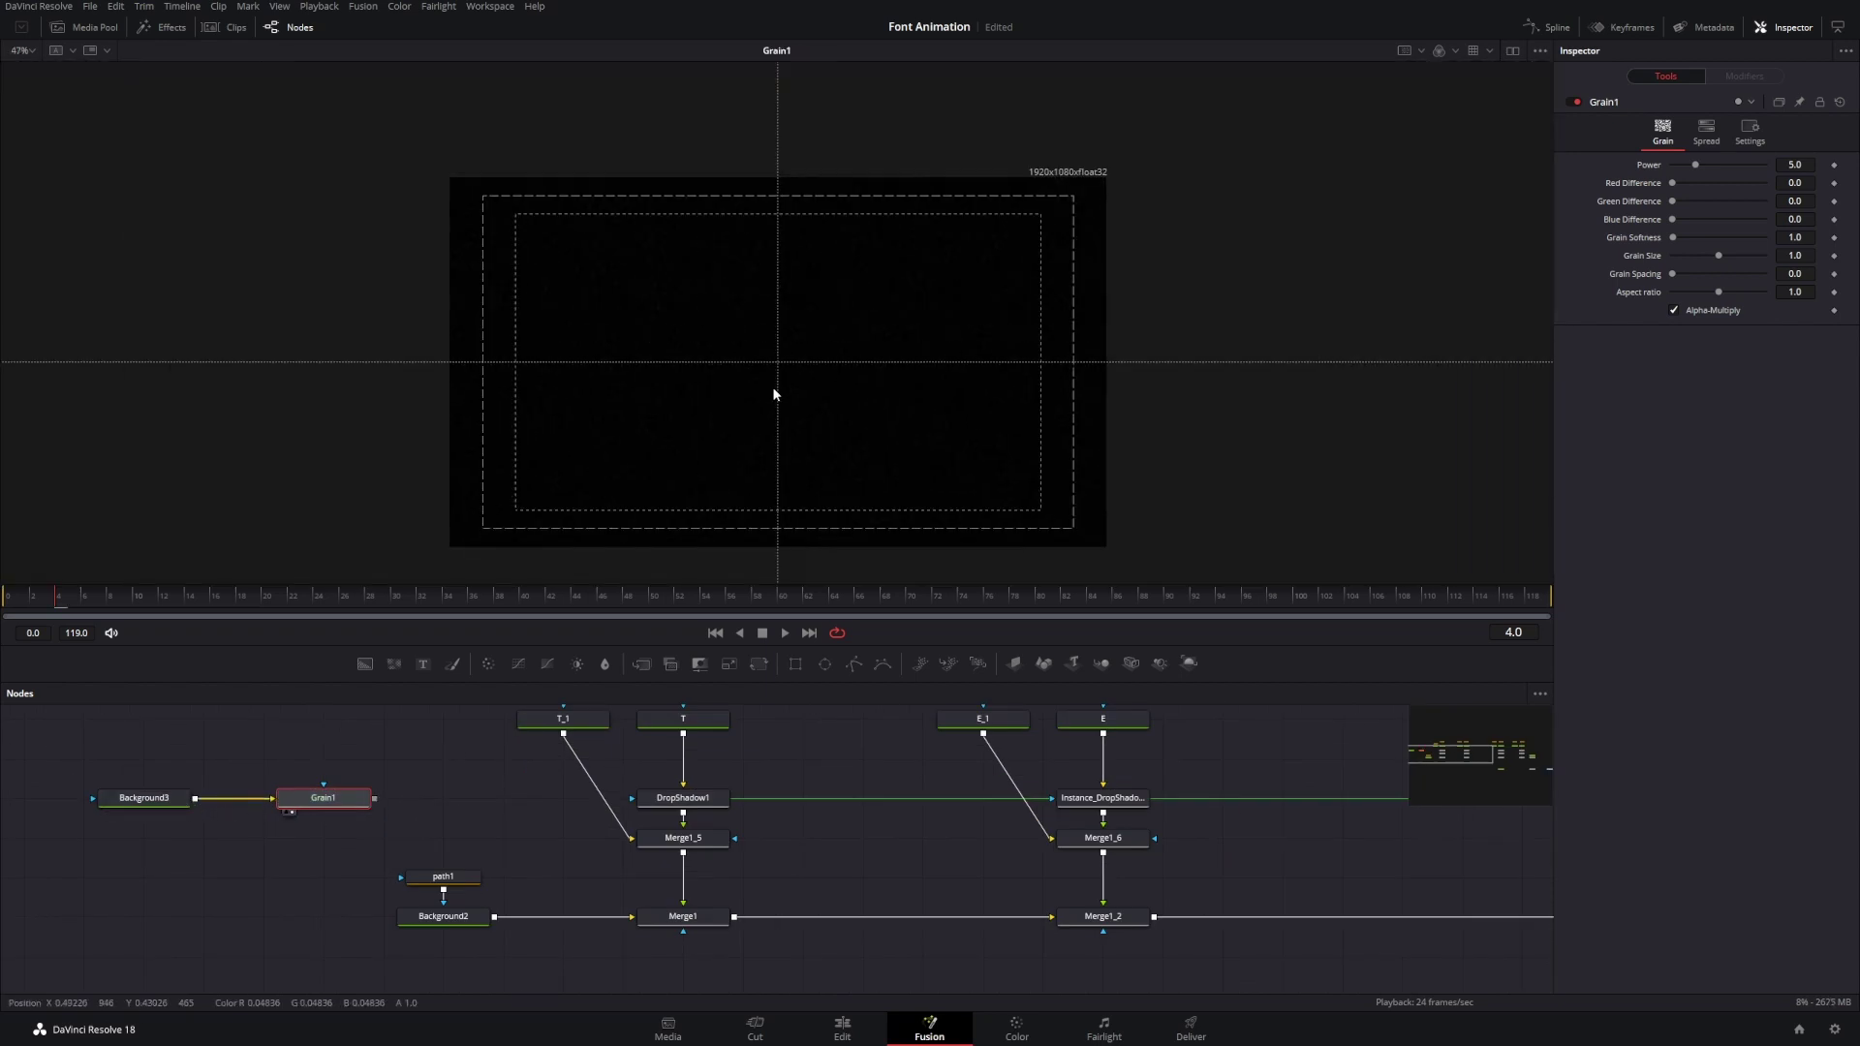
# - Set Background3's type to Gradient and shift the gradient's start point to about X -0.075, Y 0.486
pyautogui.click(175, 794)
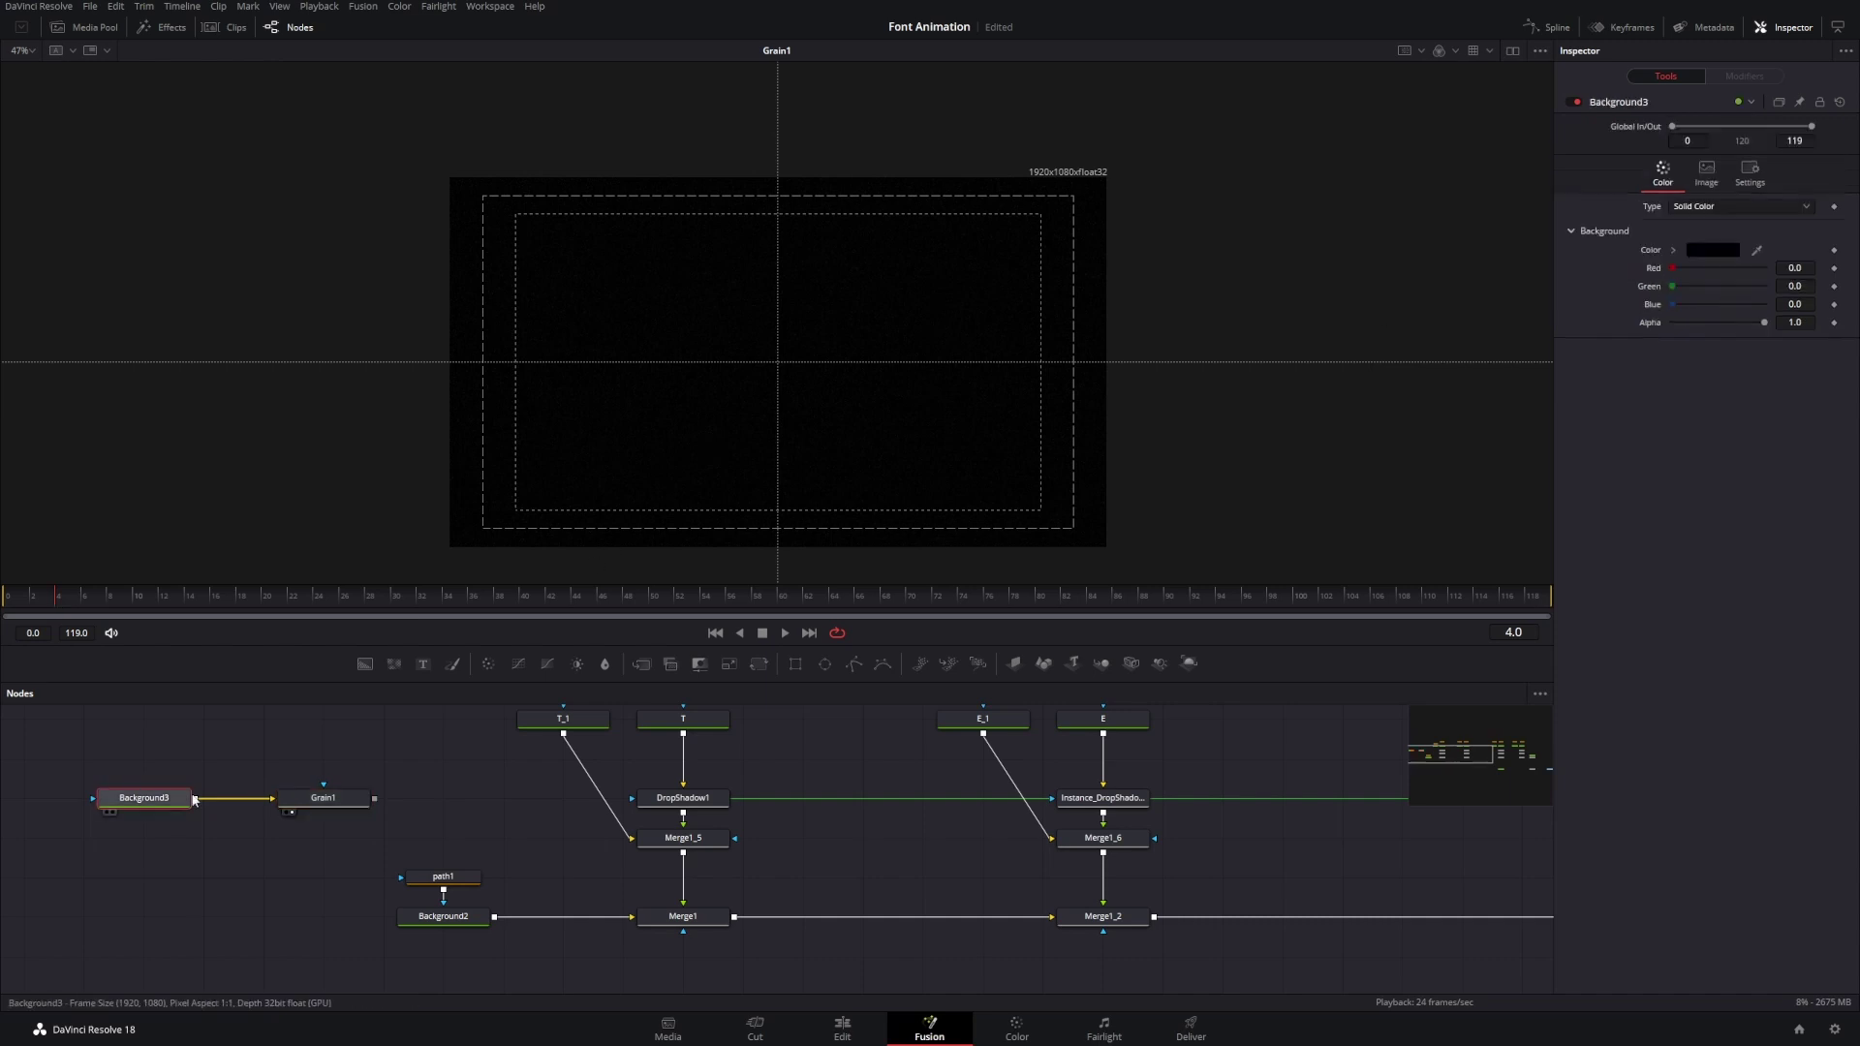
pyautogui.click(1744, 207)
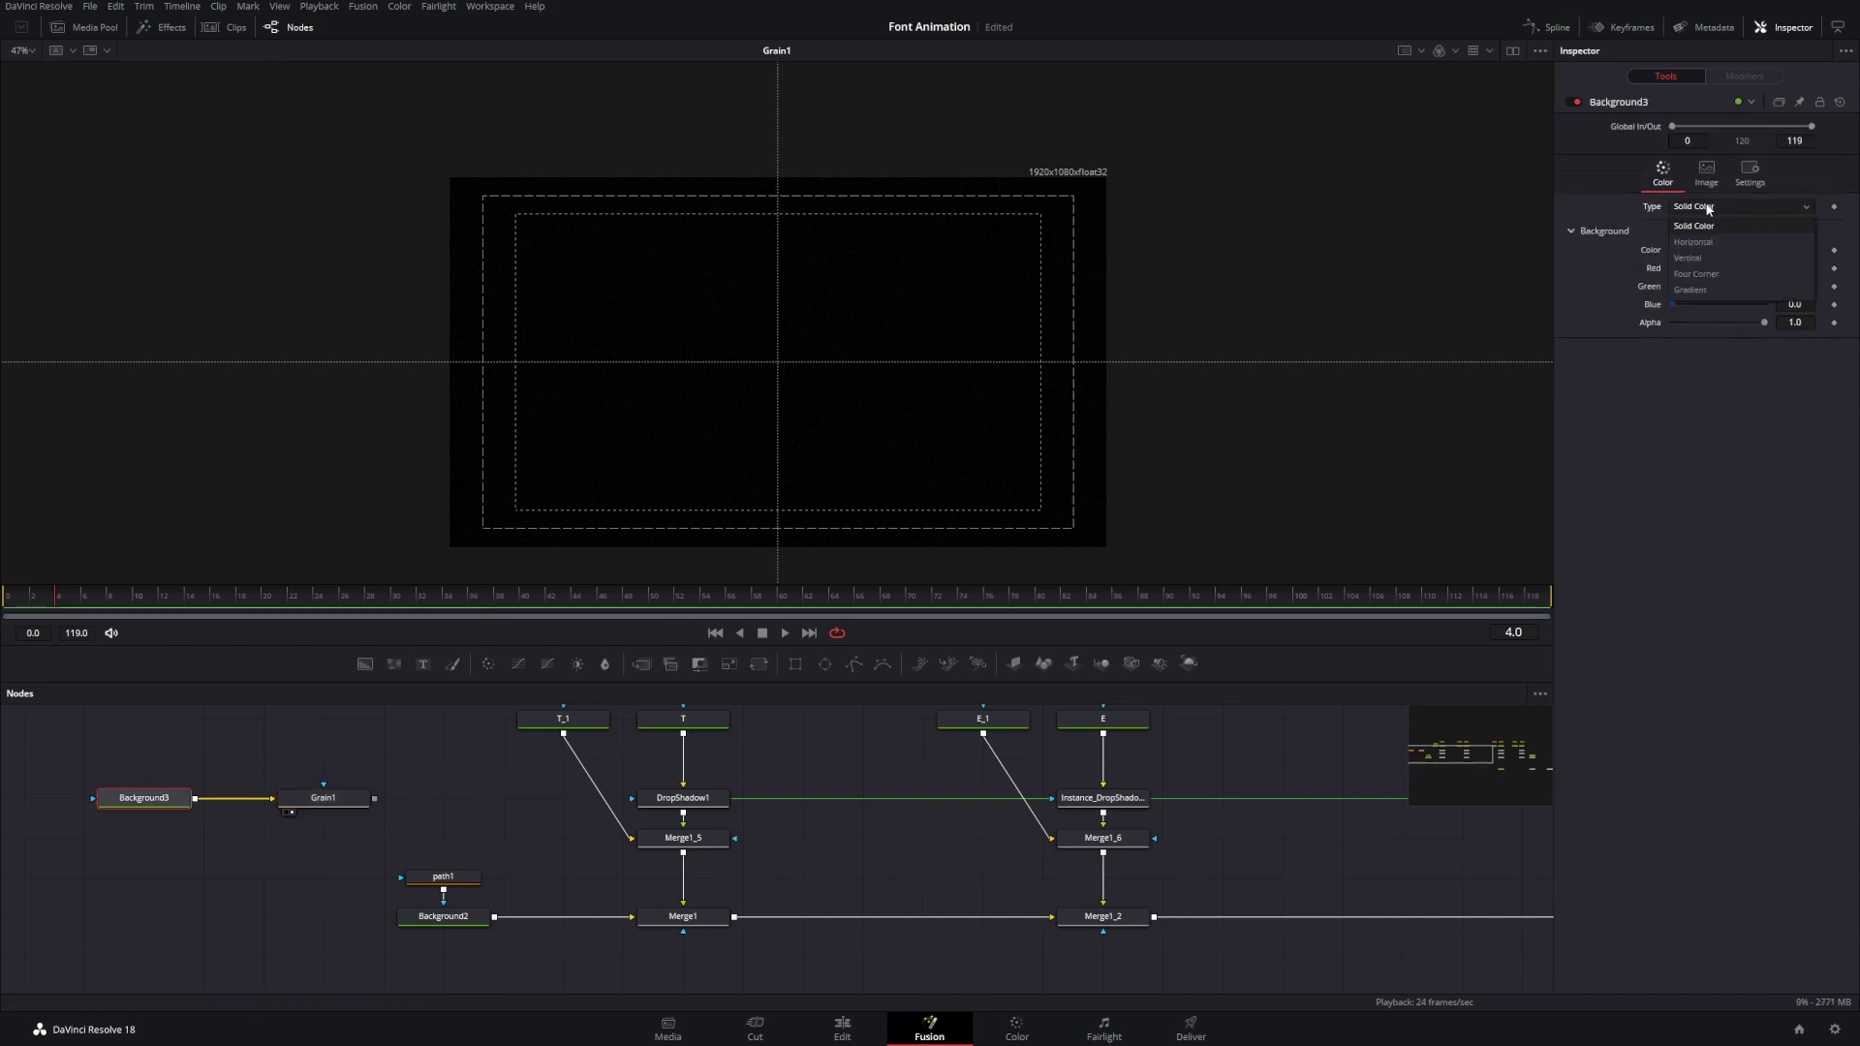
pyautogui.click(1710, 285)
pyautogui.scroll(2, 1017, 226)
pyautogui.scroll(-2, 1017, 226)
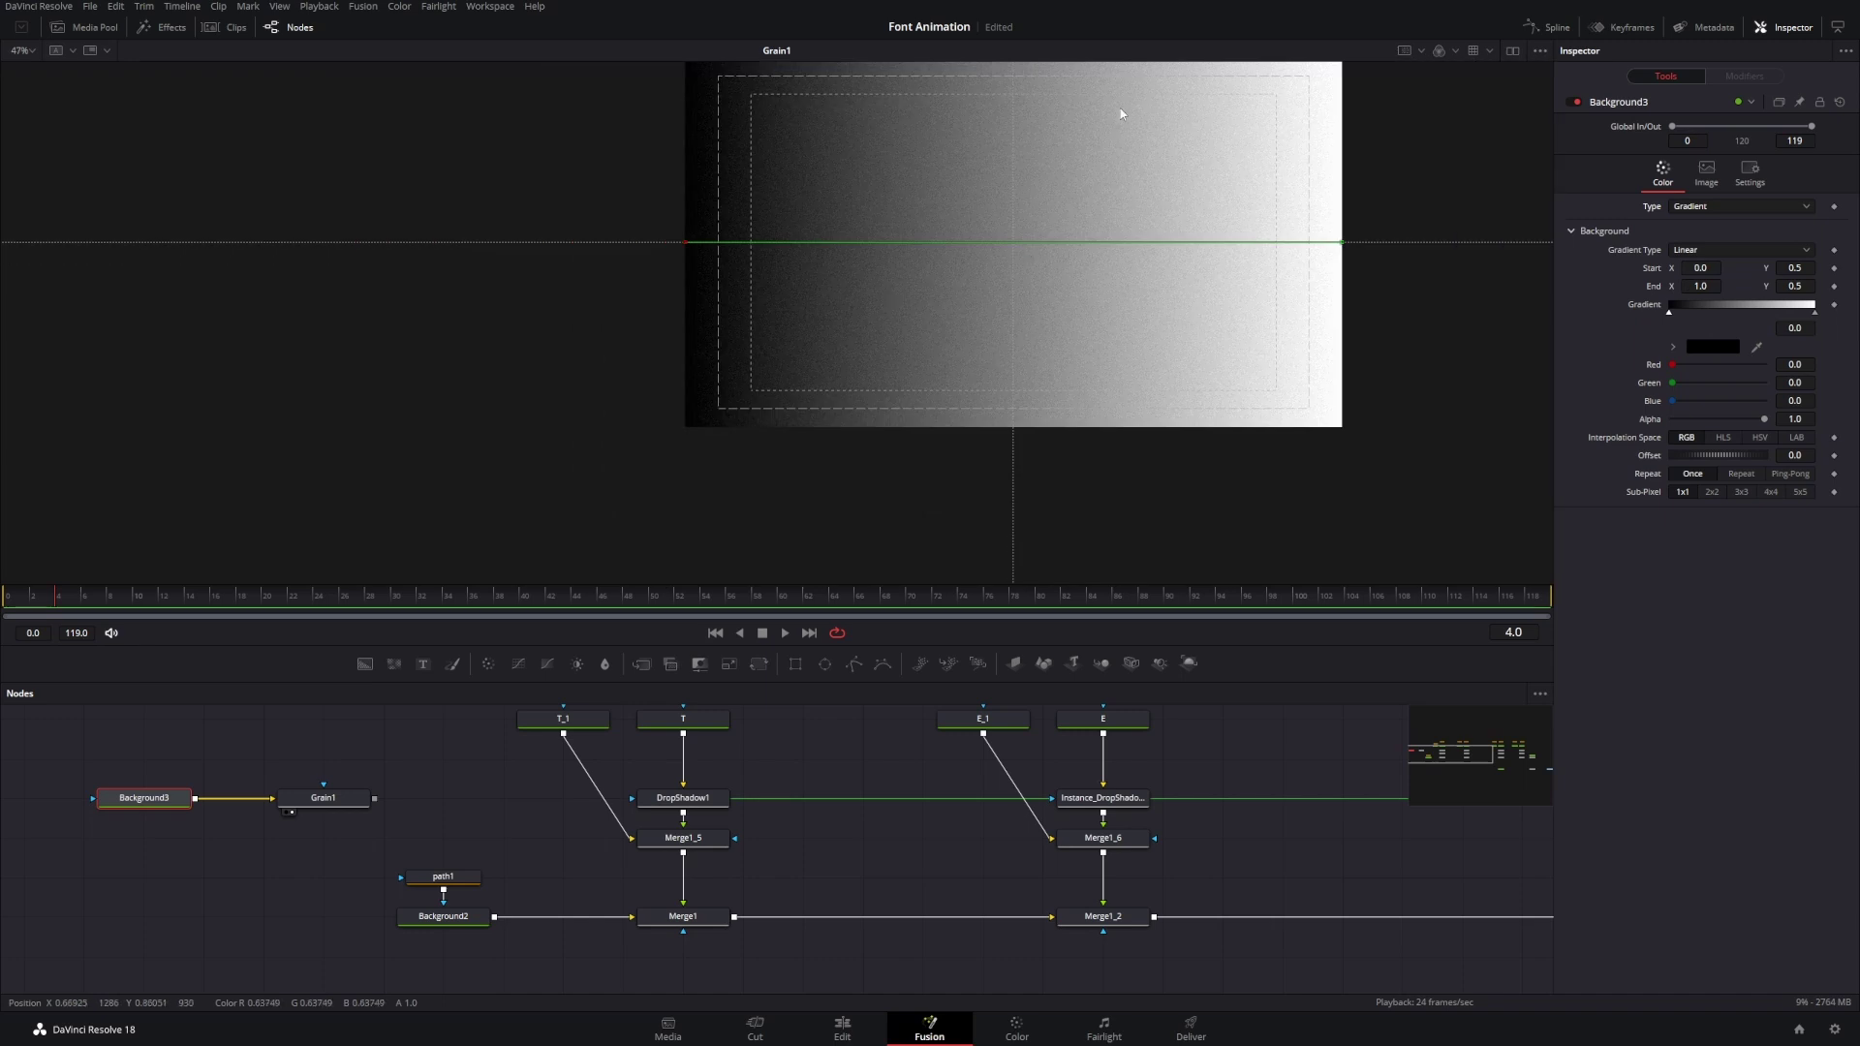
pyautogui.scroll(2, 1092, 187)
pyautogui.scroll(-3, 876, 220)
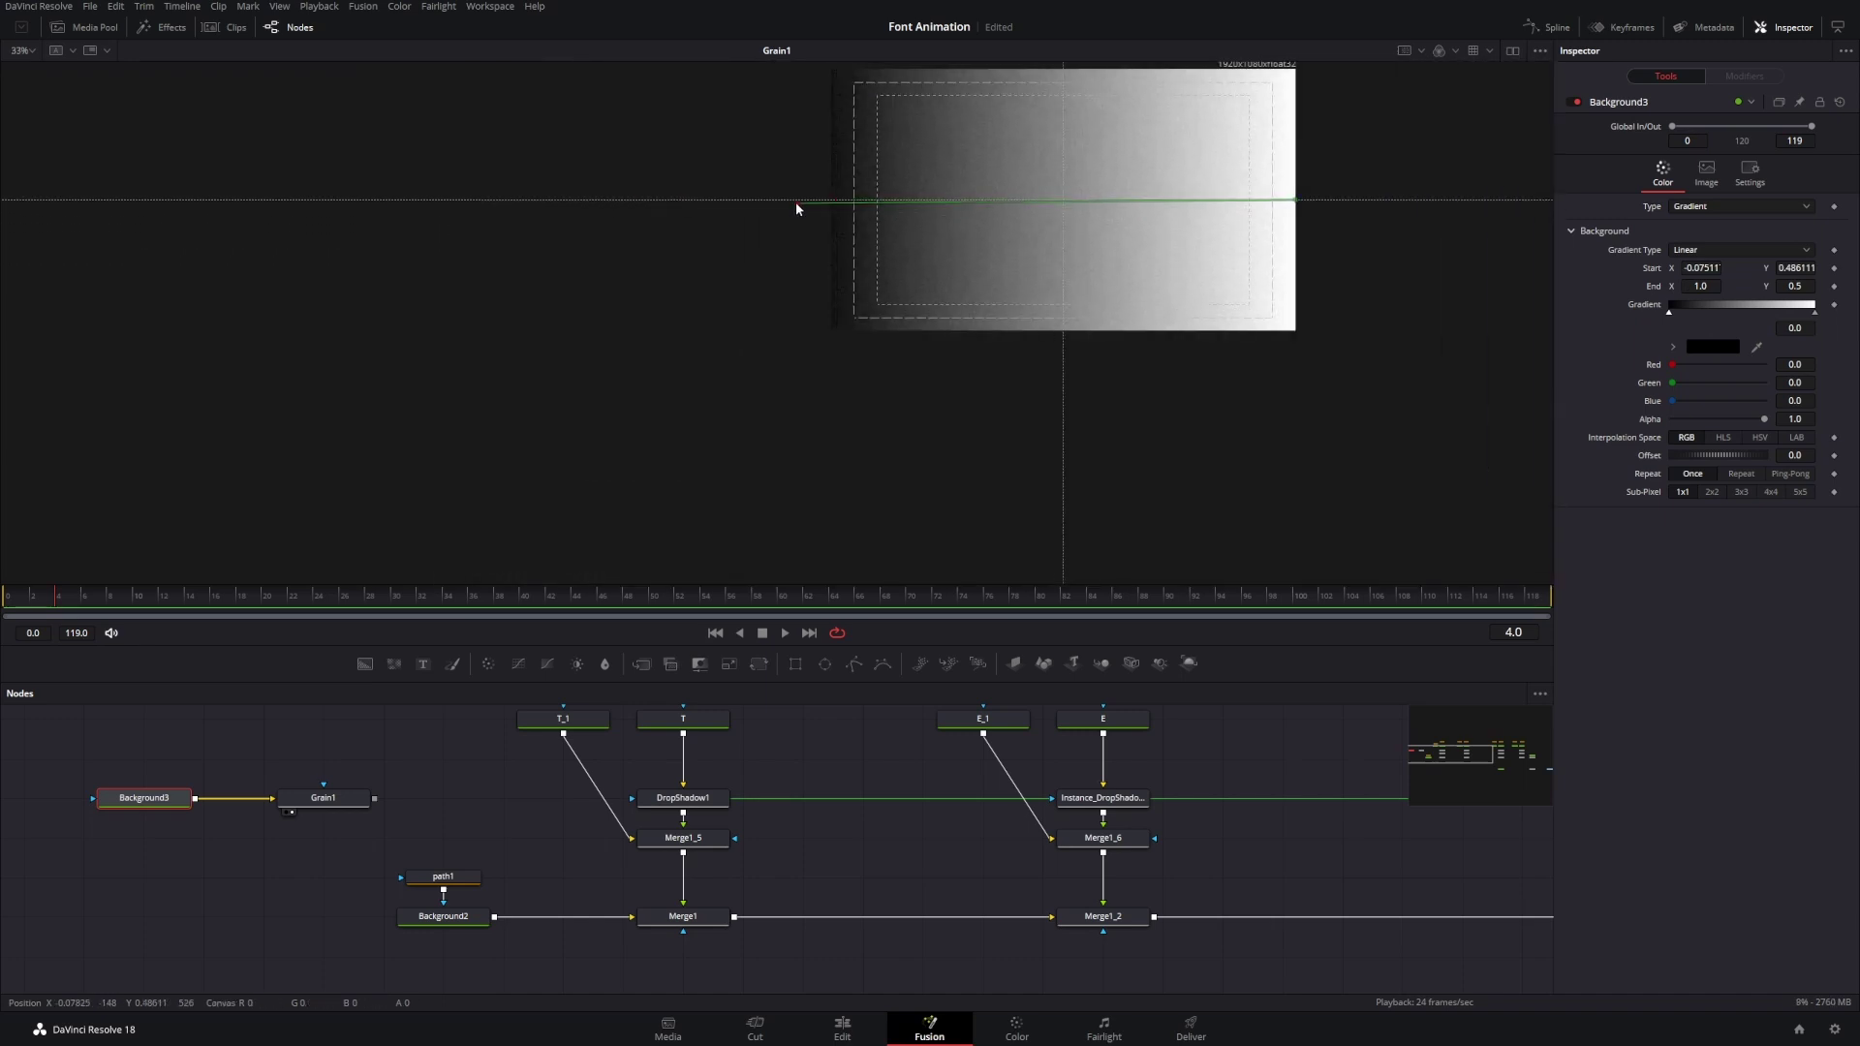
# - Lower the Grain node's Power to 0.274, checking the grain up close and in playback
pyautogui.click(363, 798)
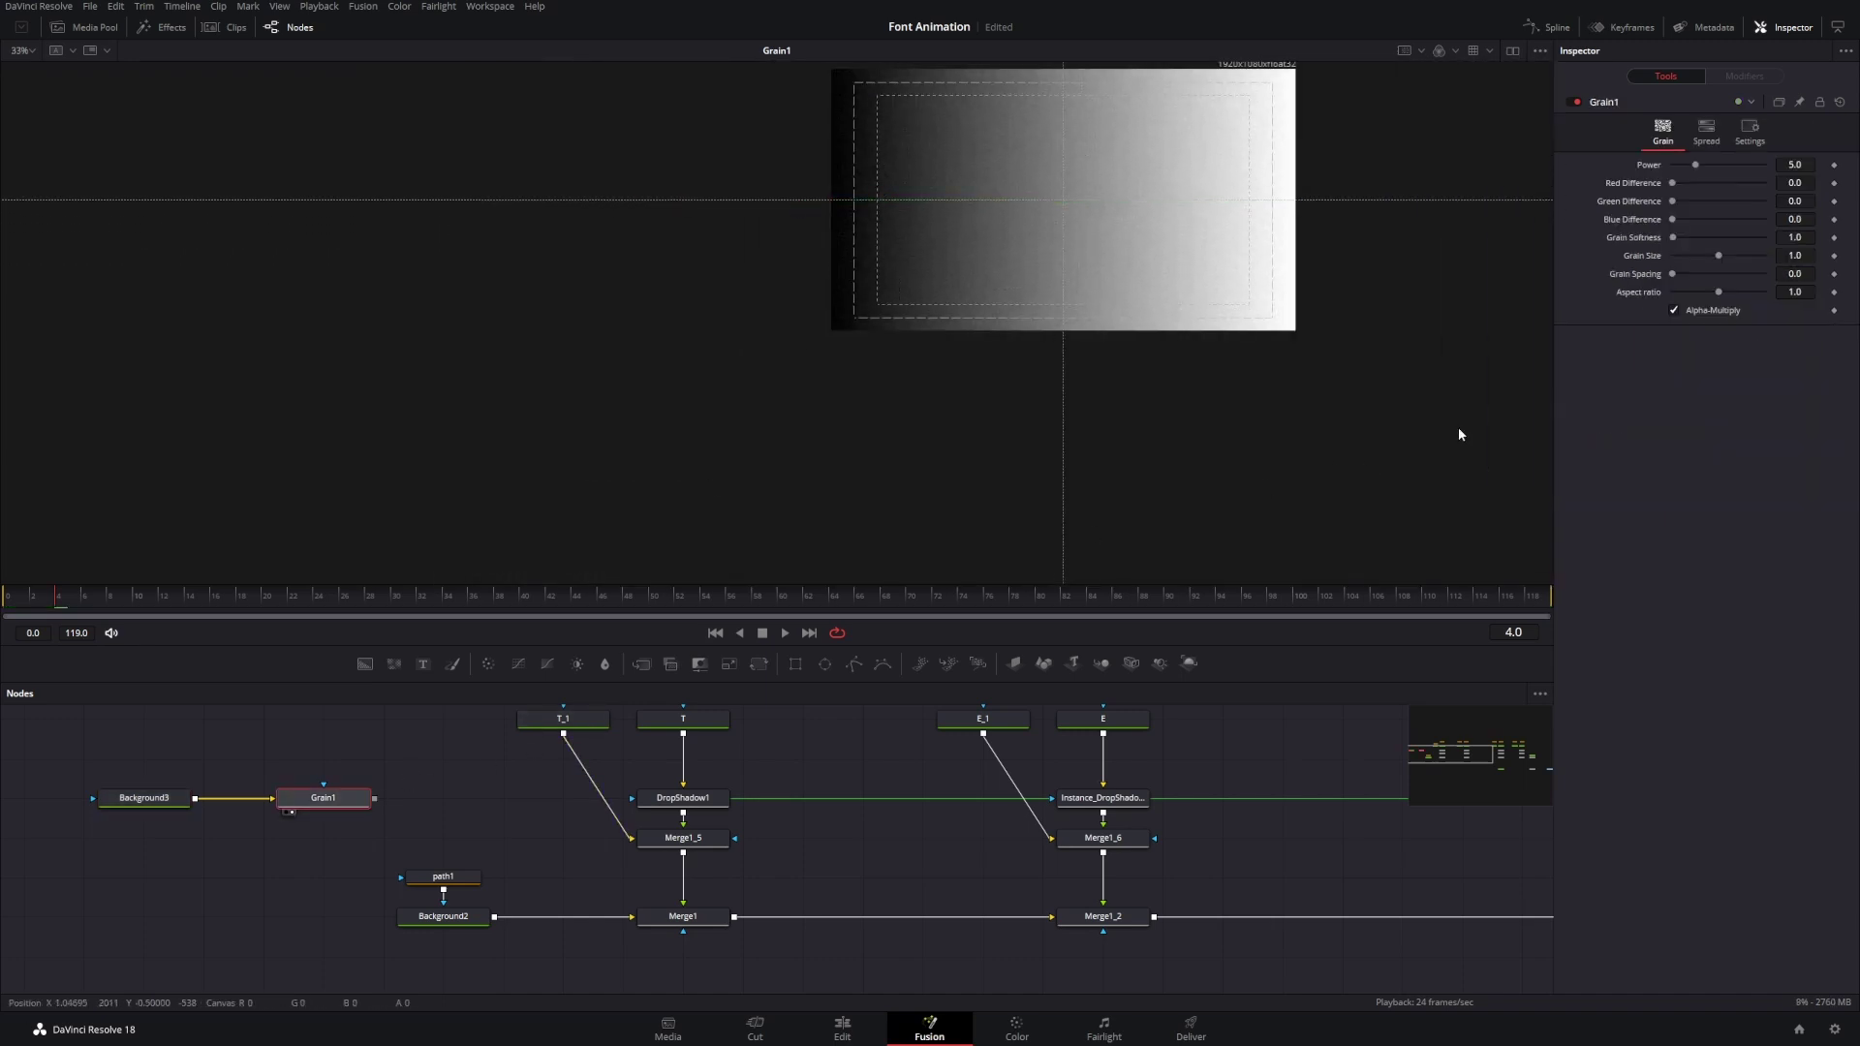
pyautogui.moveTo(1695, 165); pyautogui.dragTo(1687, 165)
pyautogui.scroll(4, 1080, 207)
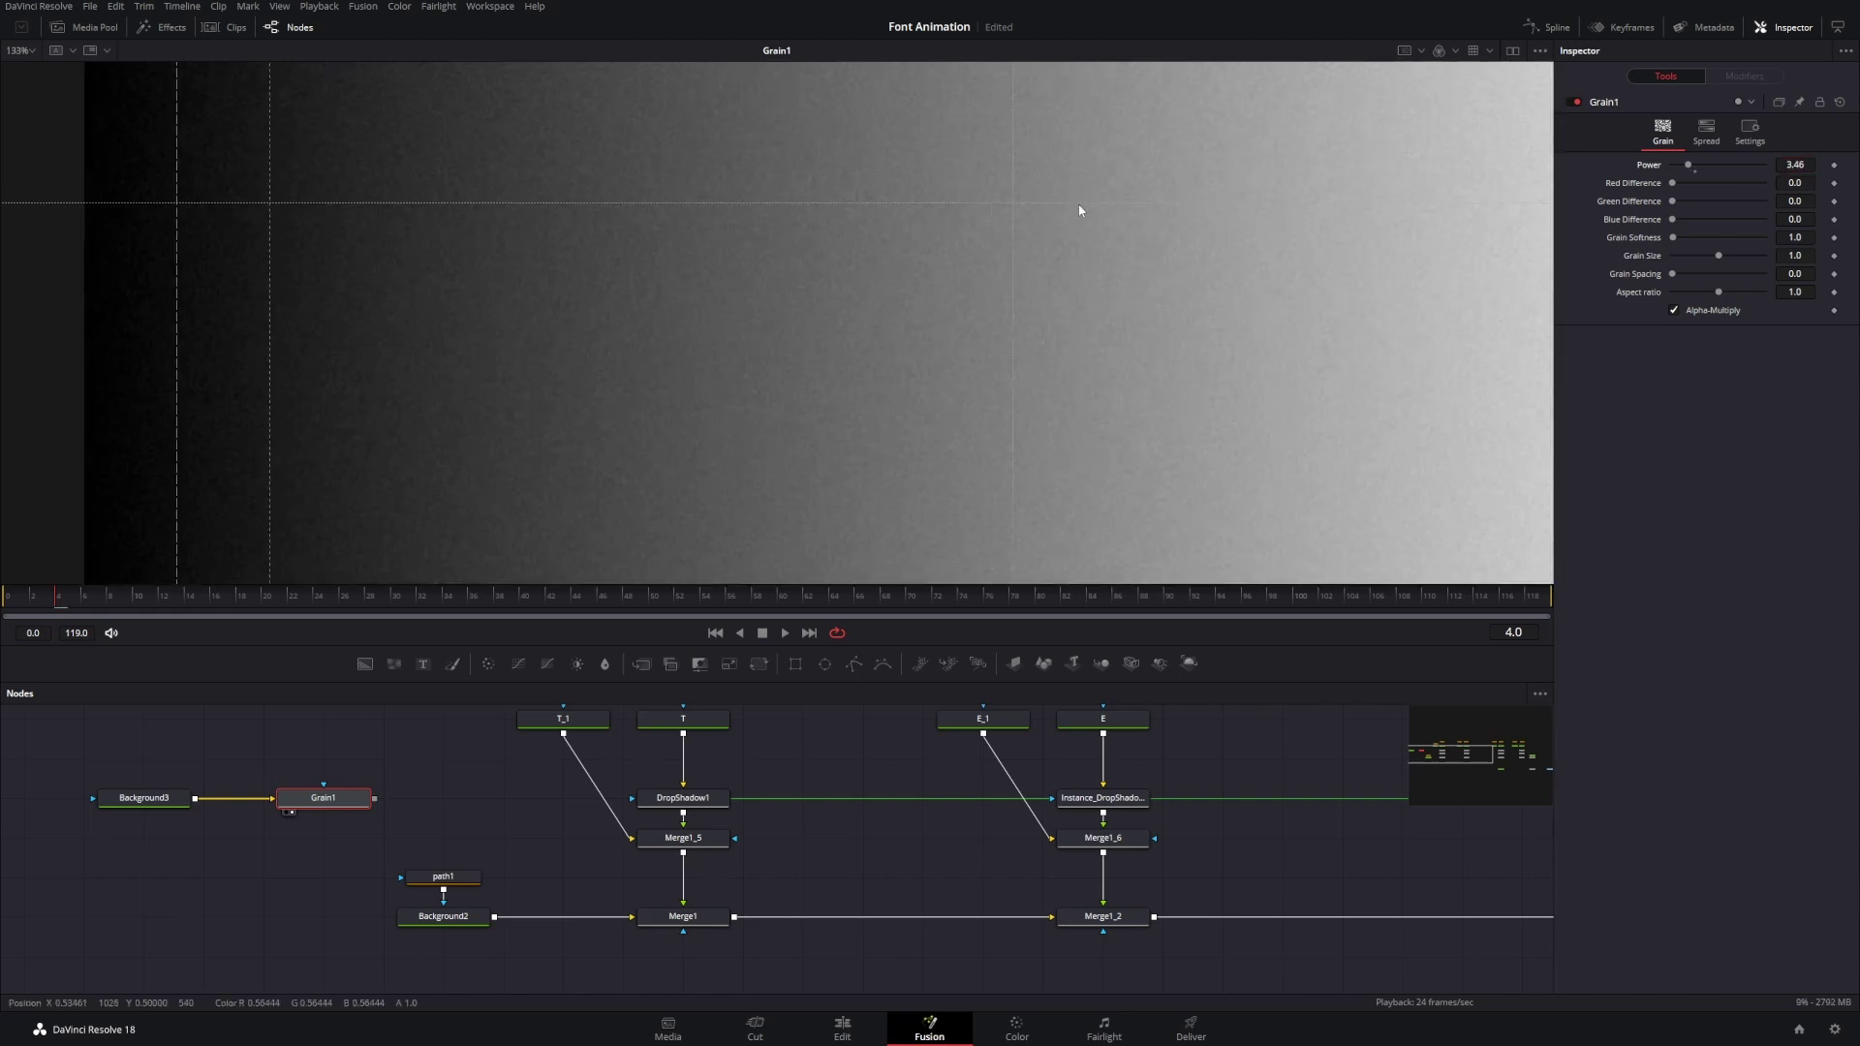
pyautogui.scroll(-2, 1466, 195)
pyautogui.press('space')
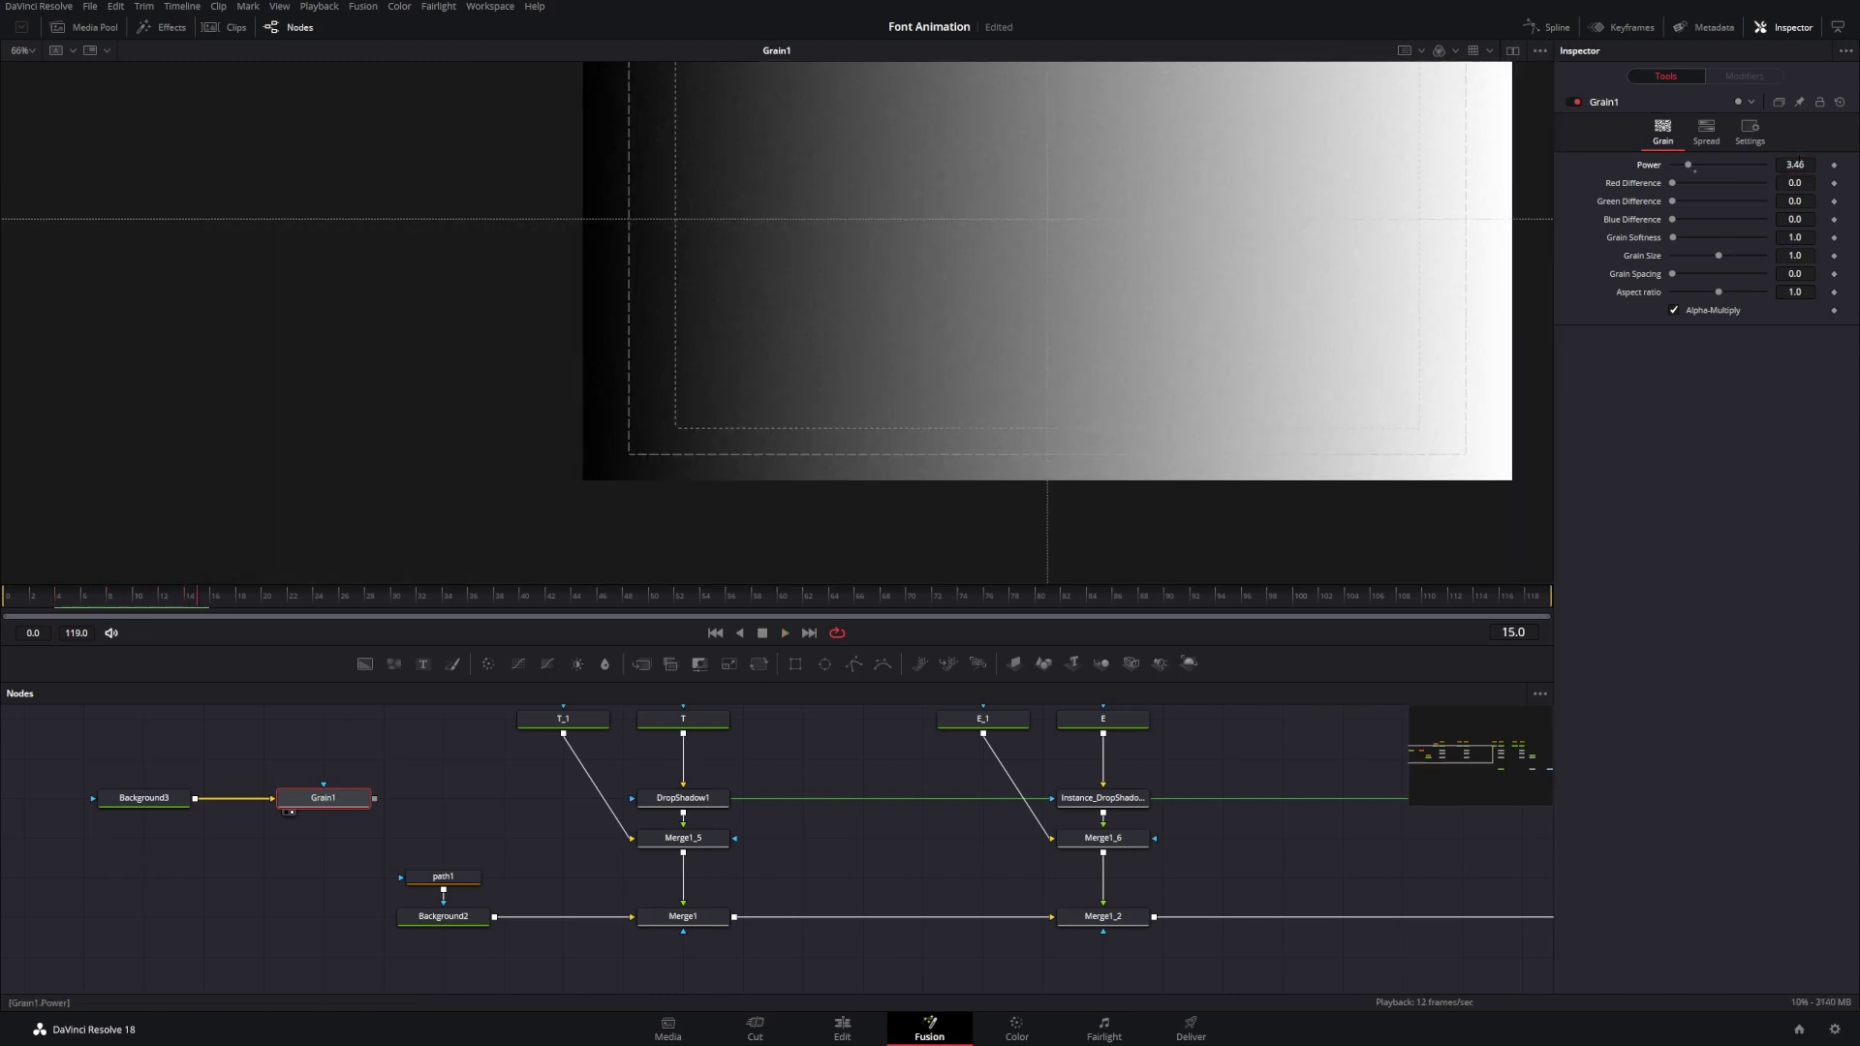
pyautogui.moveTo(1687, 165); pyautogui.dragTo(1681, 165)
pyautogui.scroll(3, 988, 330)
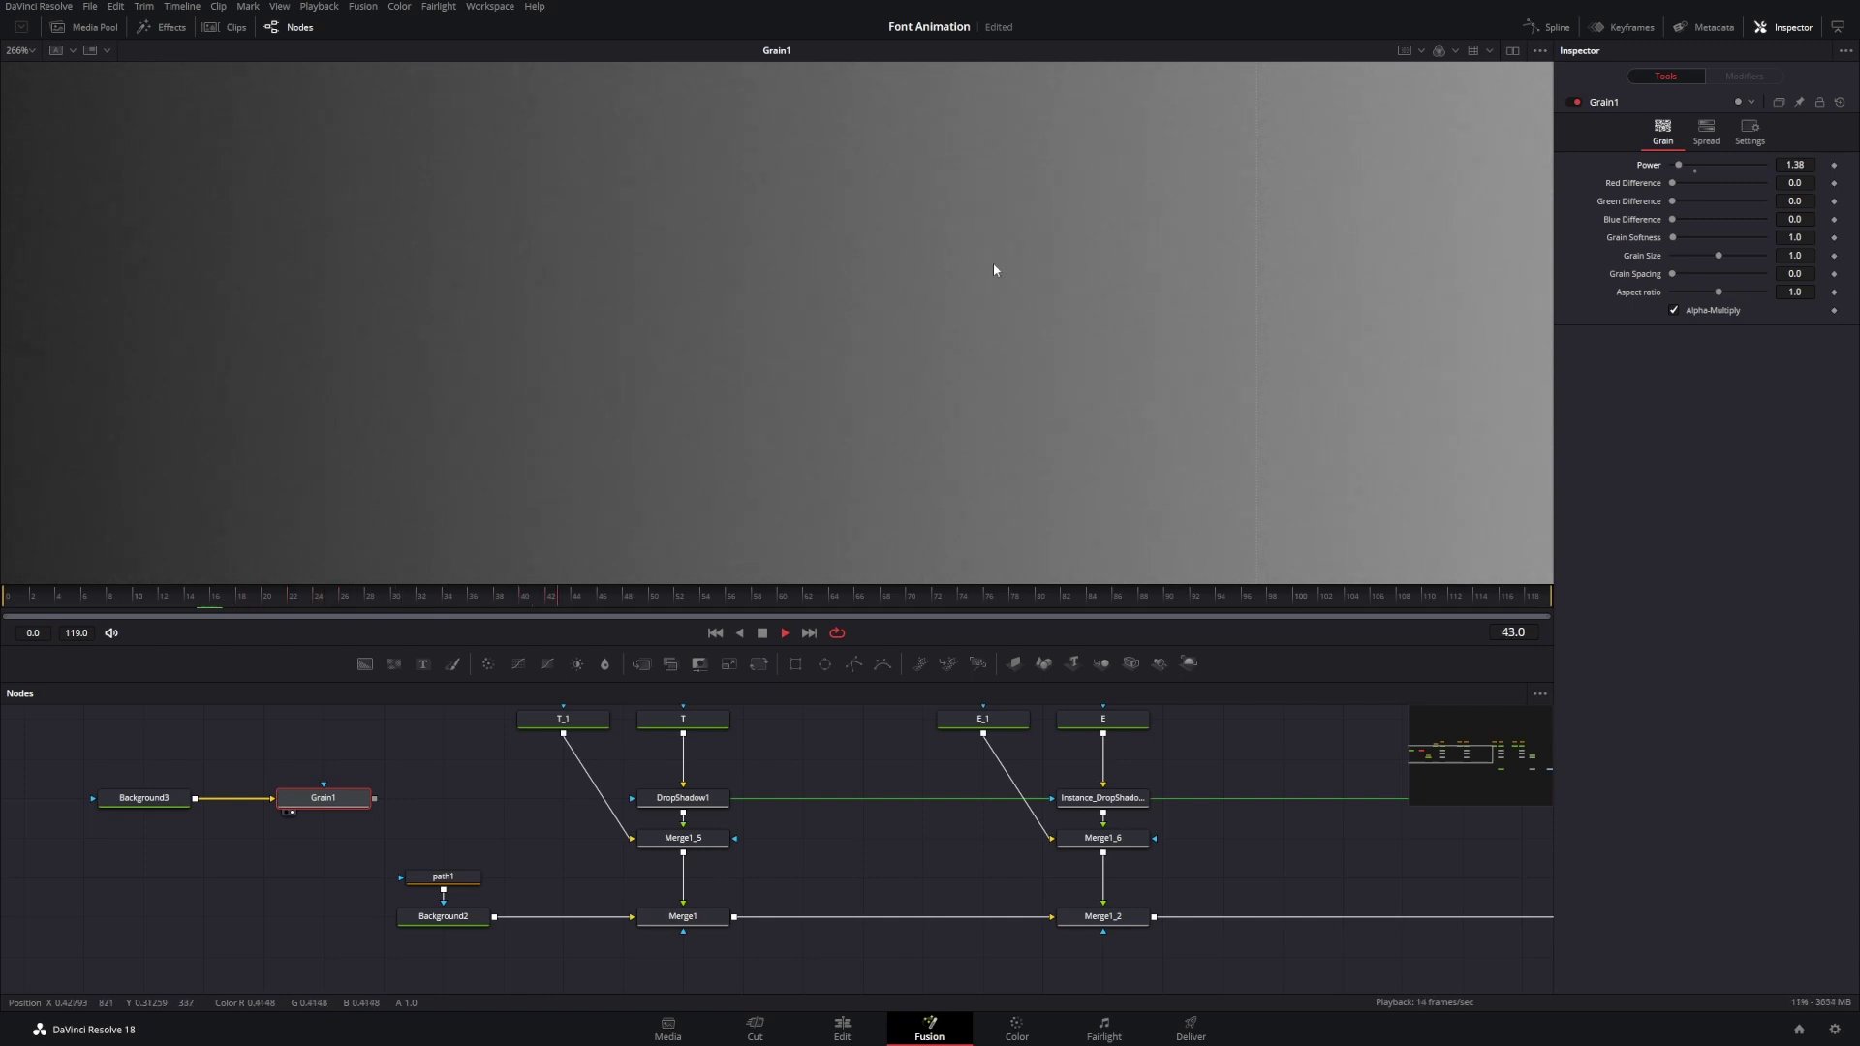
pyautogui.moveTo(1679, 164); pyautogui.dragTo(1676, 164)
pyautogui.moveTo(1794, 165); pyautogui.dragTo(1797, 164)
pyautogui.press('space')
pyautogui.press('space')
pyautogui.scroll(-10, 1120, 369)
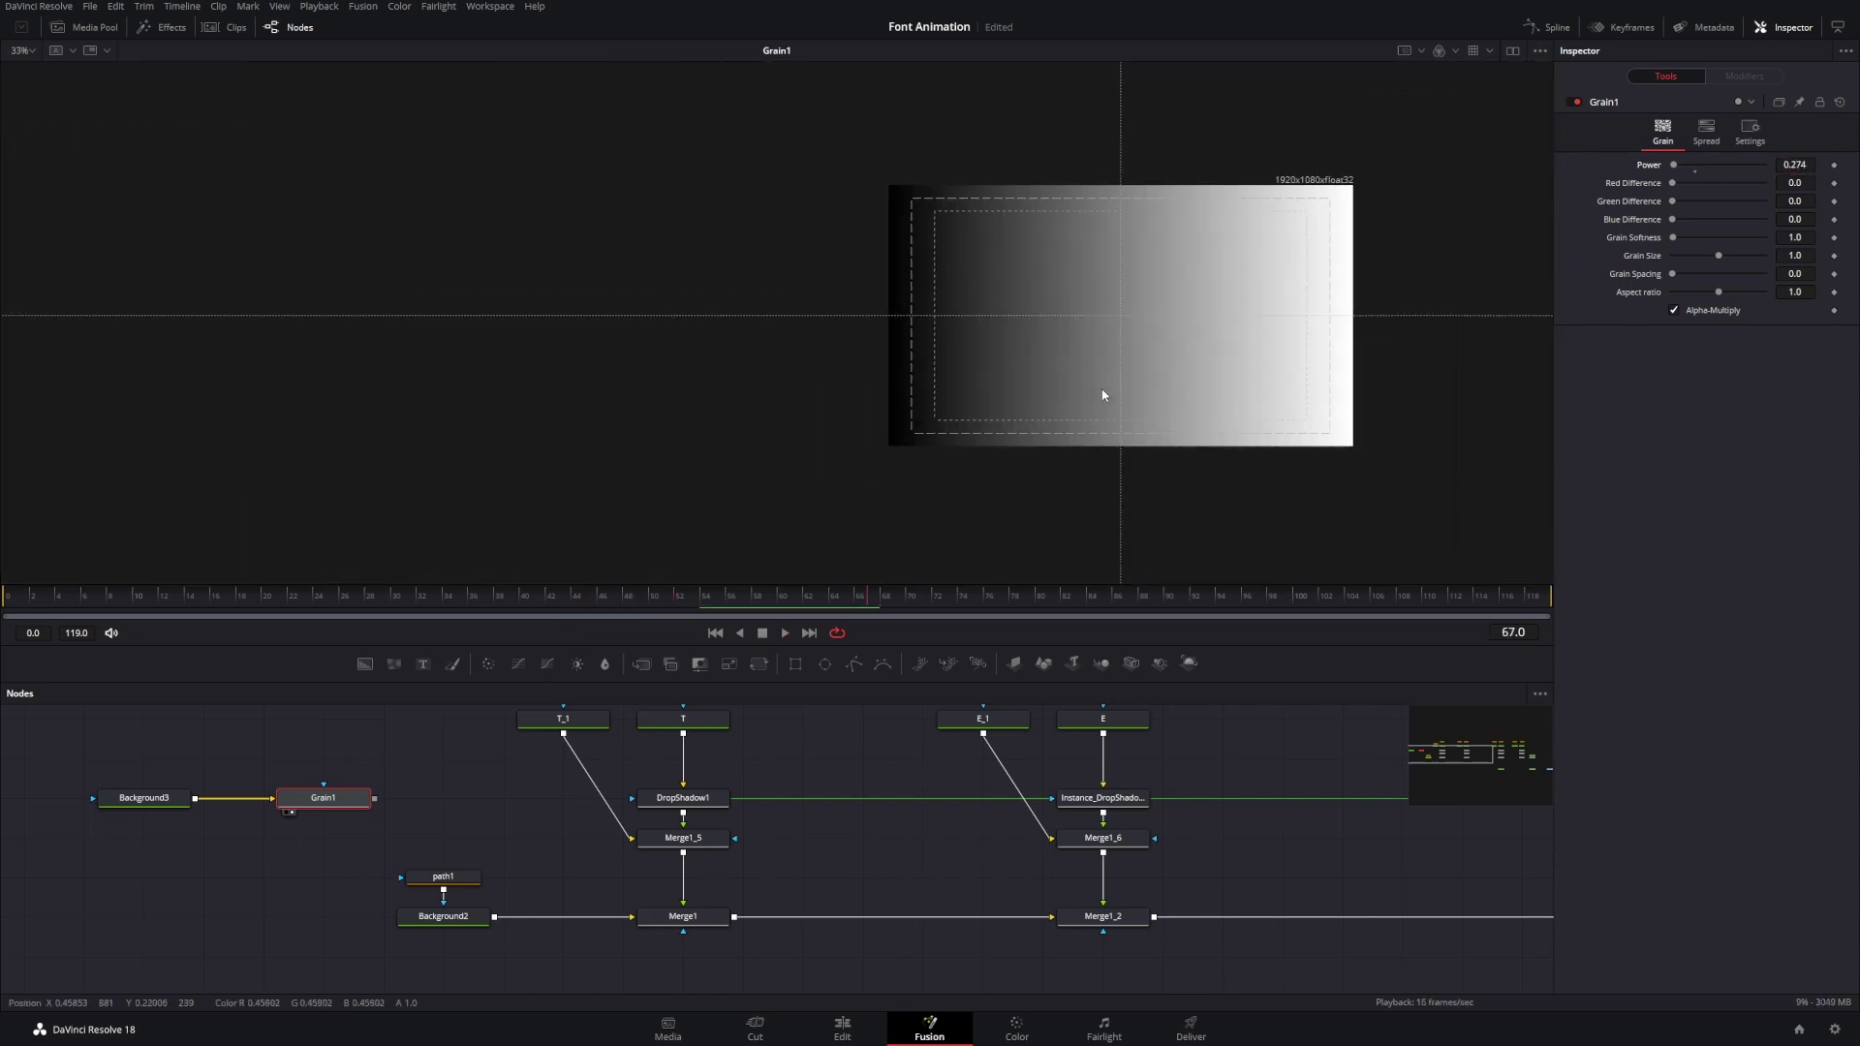
# - Set the Grain node's Grain Size to 2.191
pyautogui.moveTo(1794, 254); pyautogui.dragTo(1804, 254)
pyautogui.scroll(7, 1204, 327)
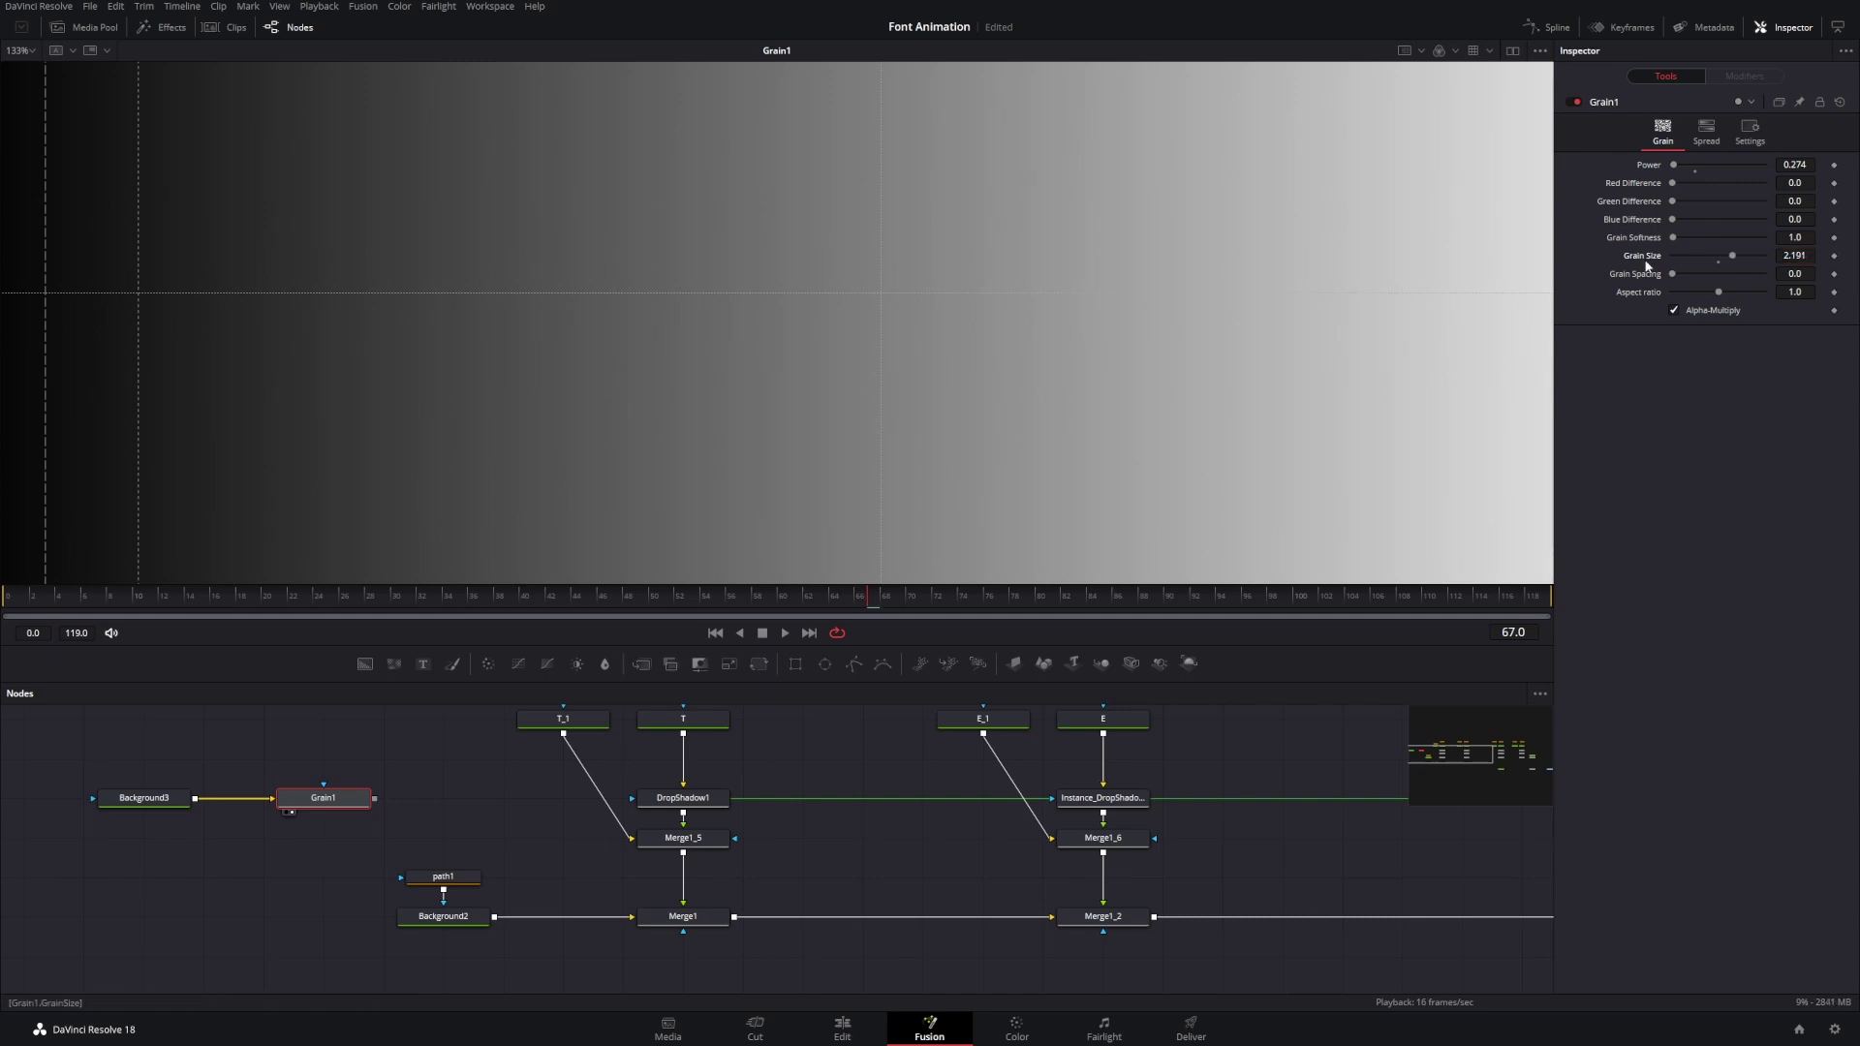
pyautogui.scroll(-7, 935, 476)
pyautogui.click(399, 813)
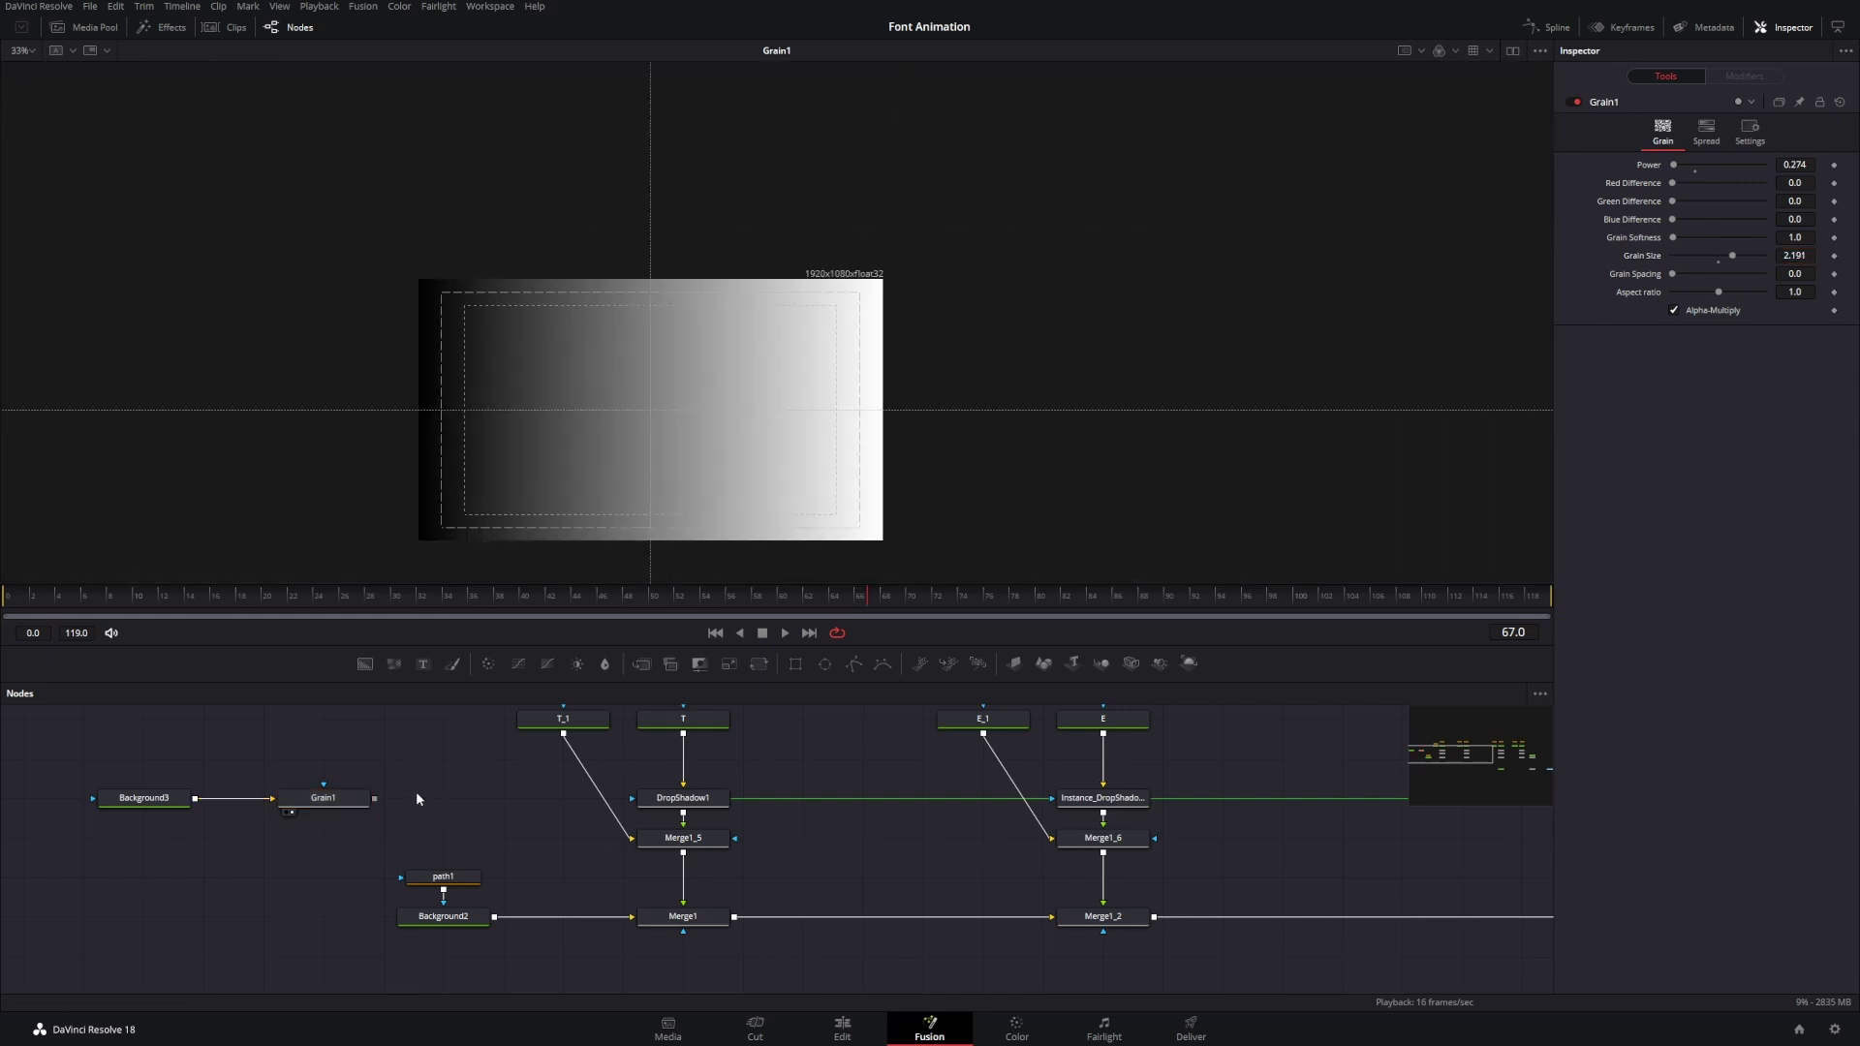
# - Connect Grain1's output to the effect mask inputs of DropShadow1 and its three instances
pyautogui.moveTo(374, 798); pyautogui.dragTo(646, 805)
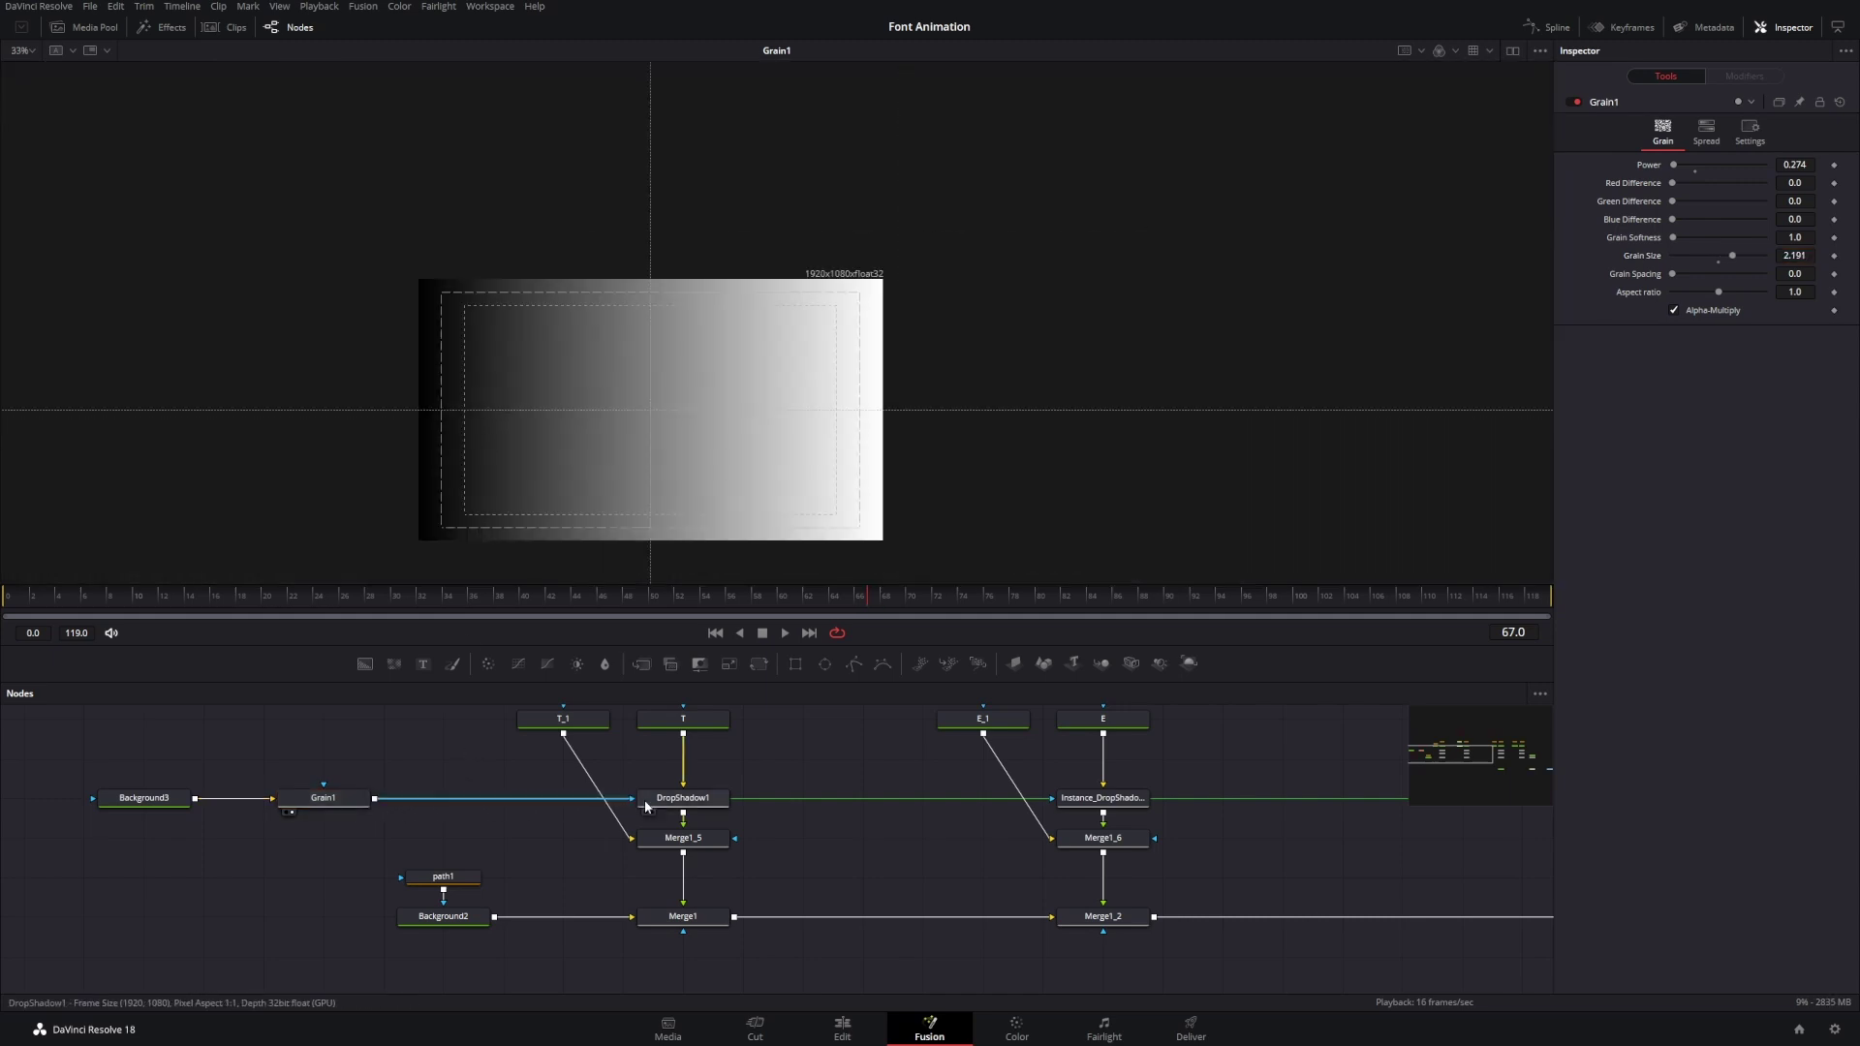
pyautogui.scroll(-2, 1069, 800)
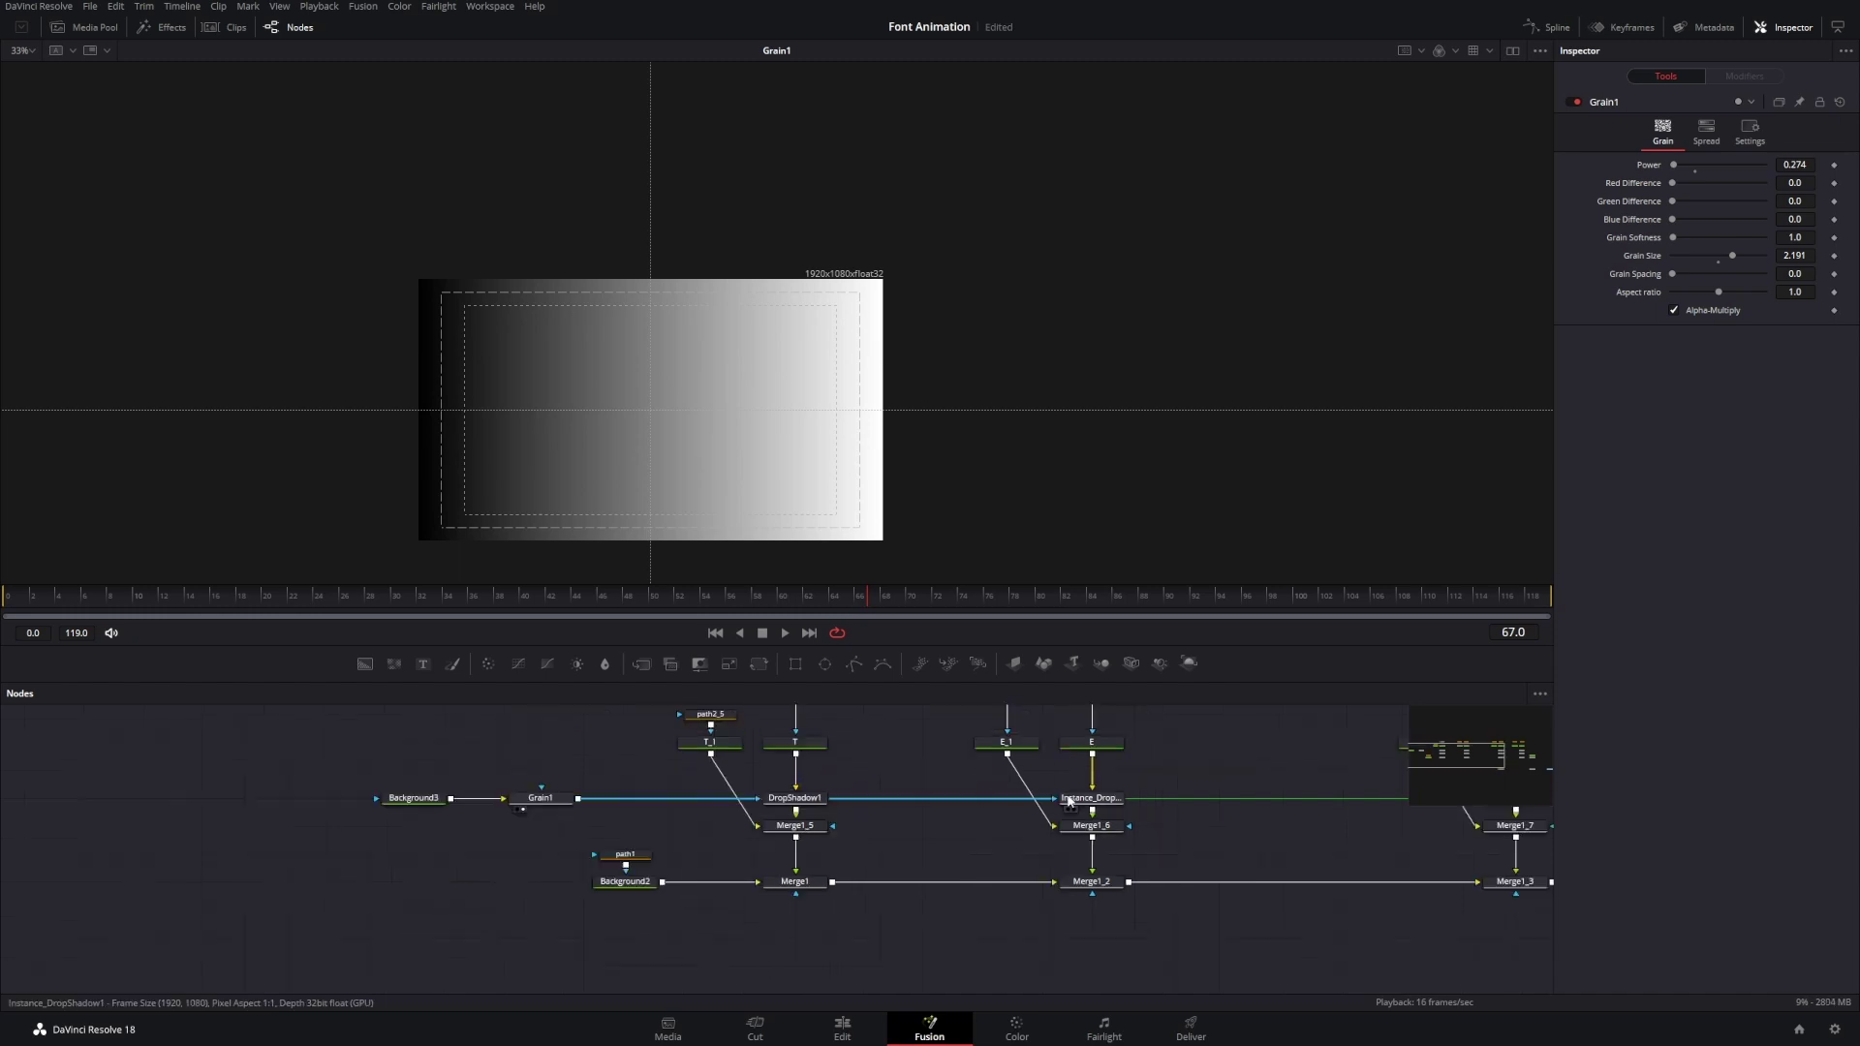
pyautogui.hscroll(5, 1070, 800)
pyautogui.moveTo(112, 808); pyautogui.dragTo(1010, 808)
# - Show MediaOut1 in the viewer and examine the masked drop shadows on the letters up close
pyautogui.hscroll(5, 1183, 881)
pyautogui.scroll(-2, 1184, 882)
pyautogui.click(1237, 904)
pyautogui.press('1')
pyautogui.scroll(5, 671, 447)
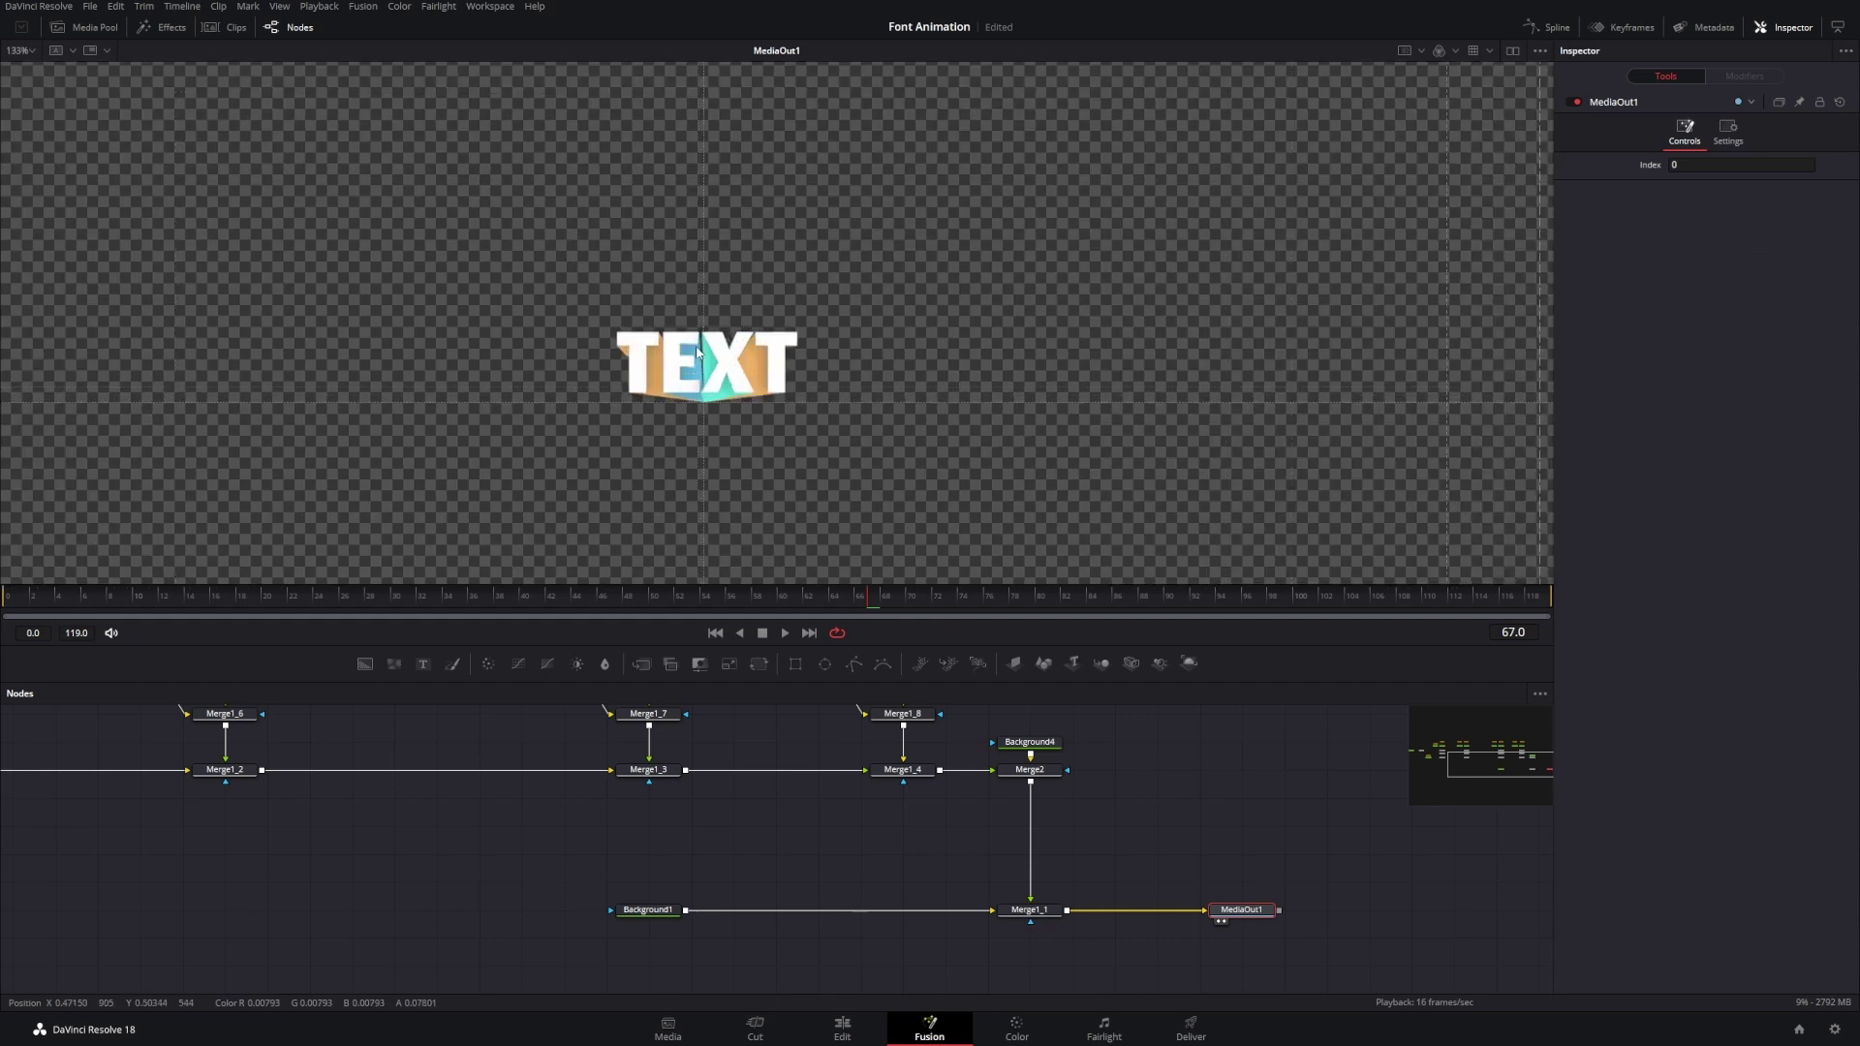
pyautogui.scroll(5, 697, 351)
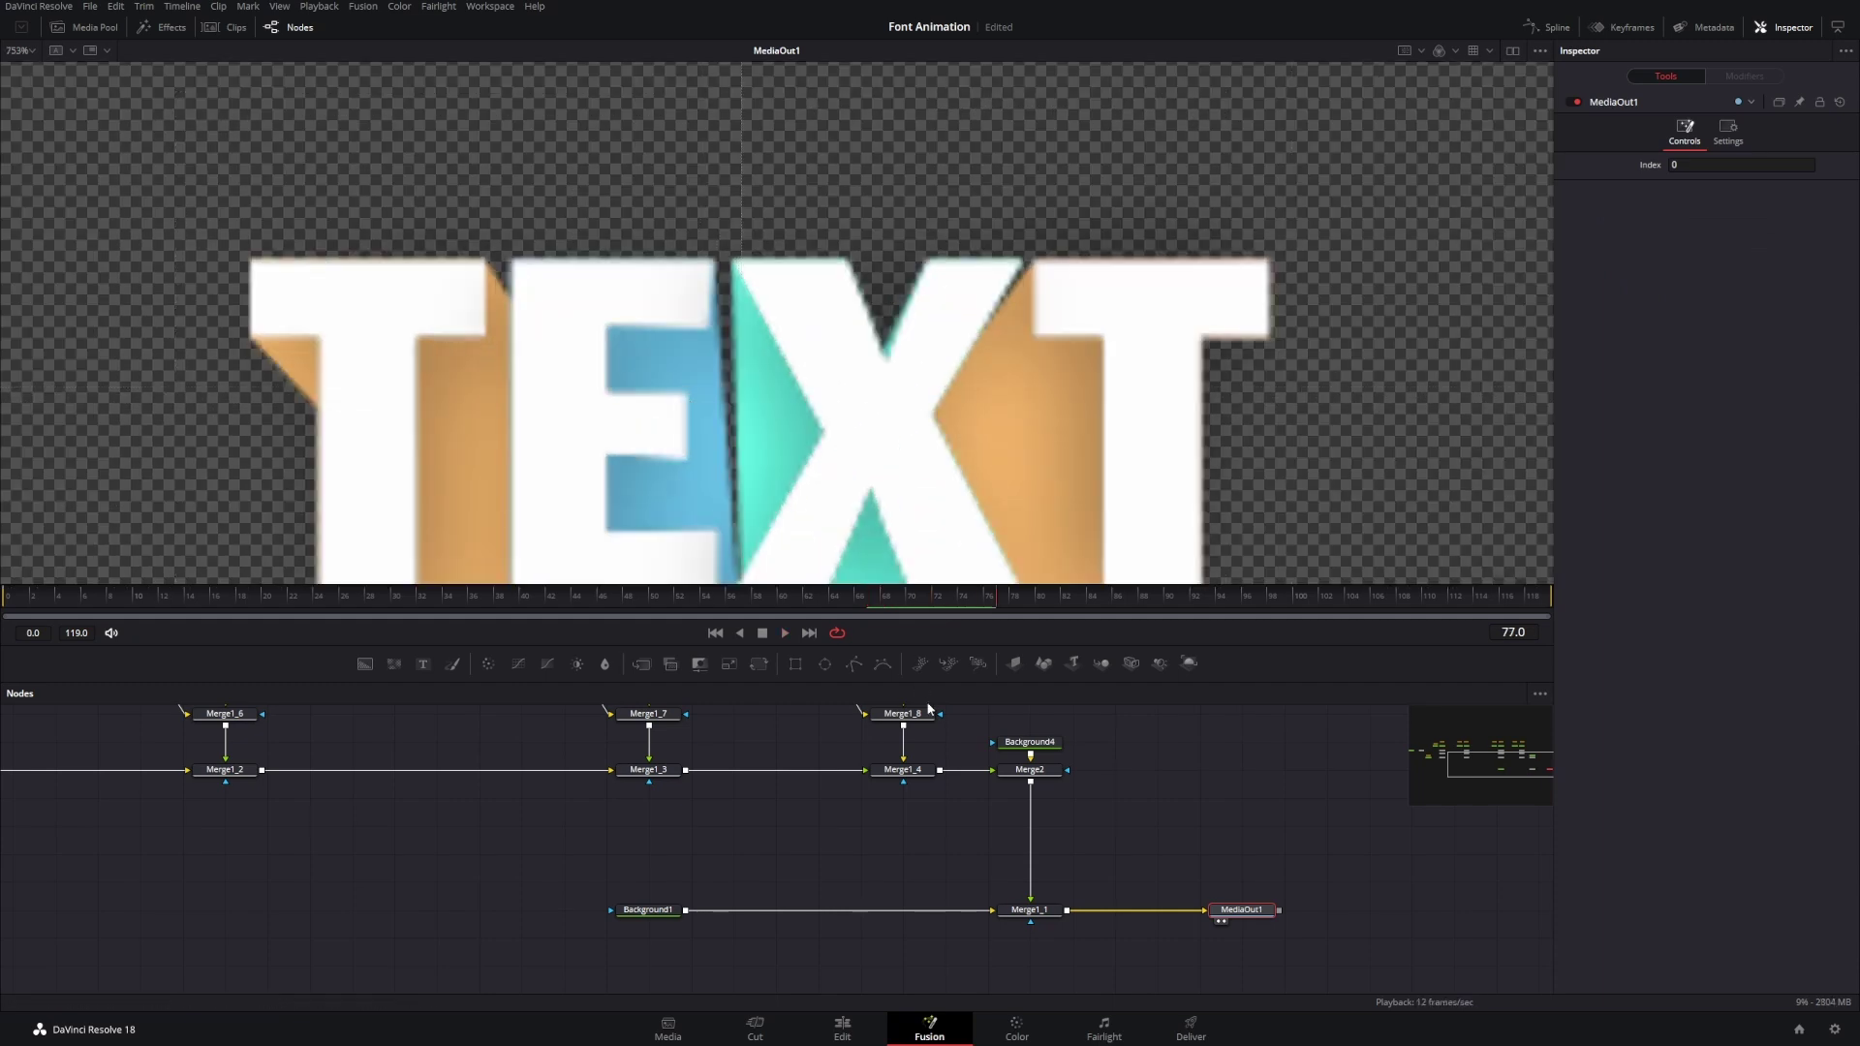
pyautogui.scroll(-5, 823, 729)
pyautogui.scroll(3, 1114, 506)
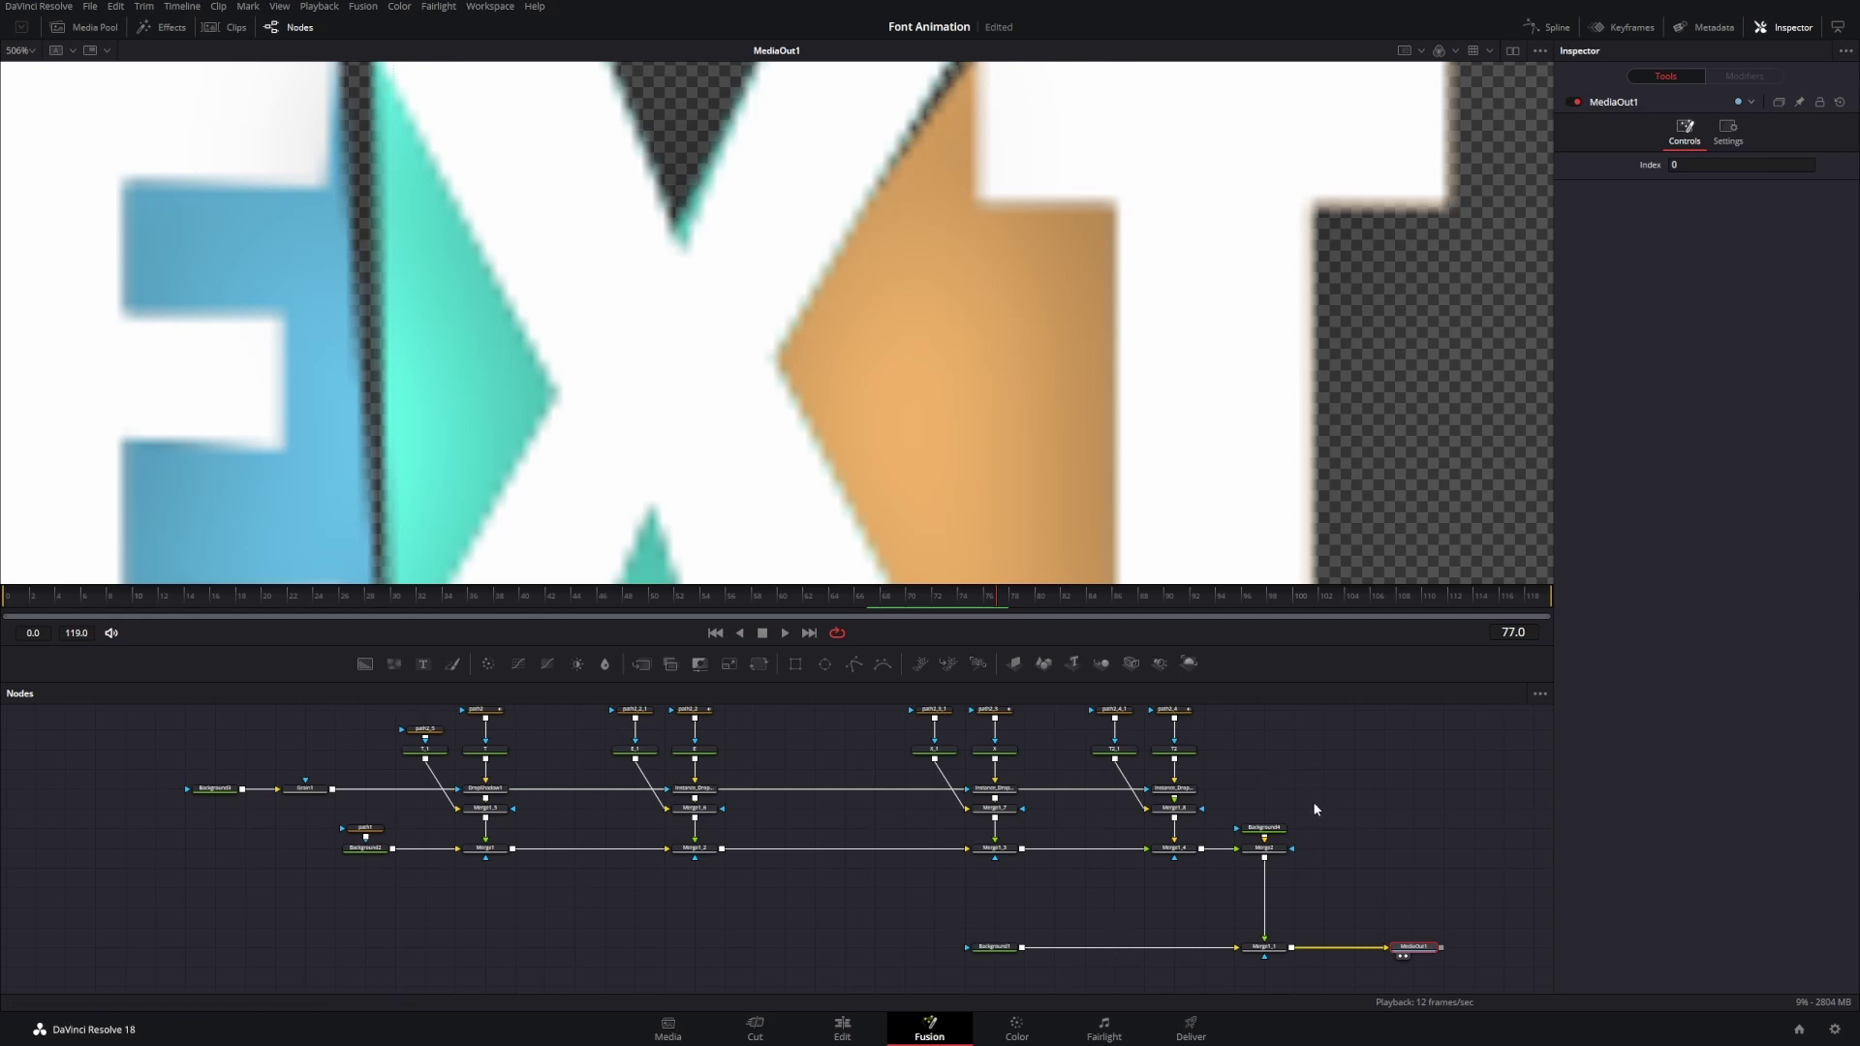
pyautogui.scroll(-3, 1311, 800)
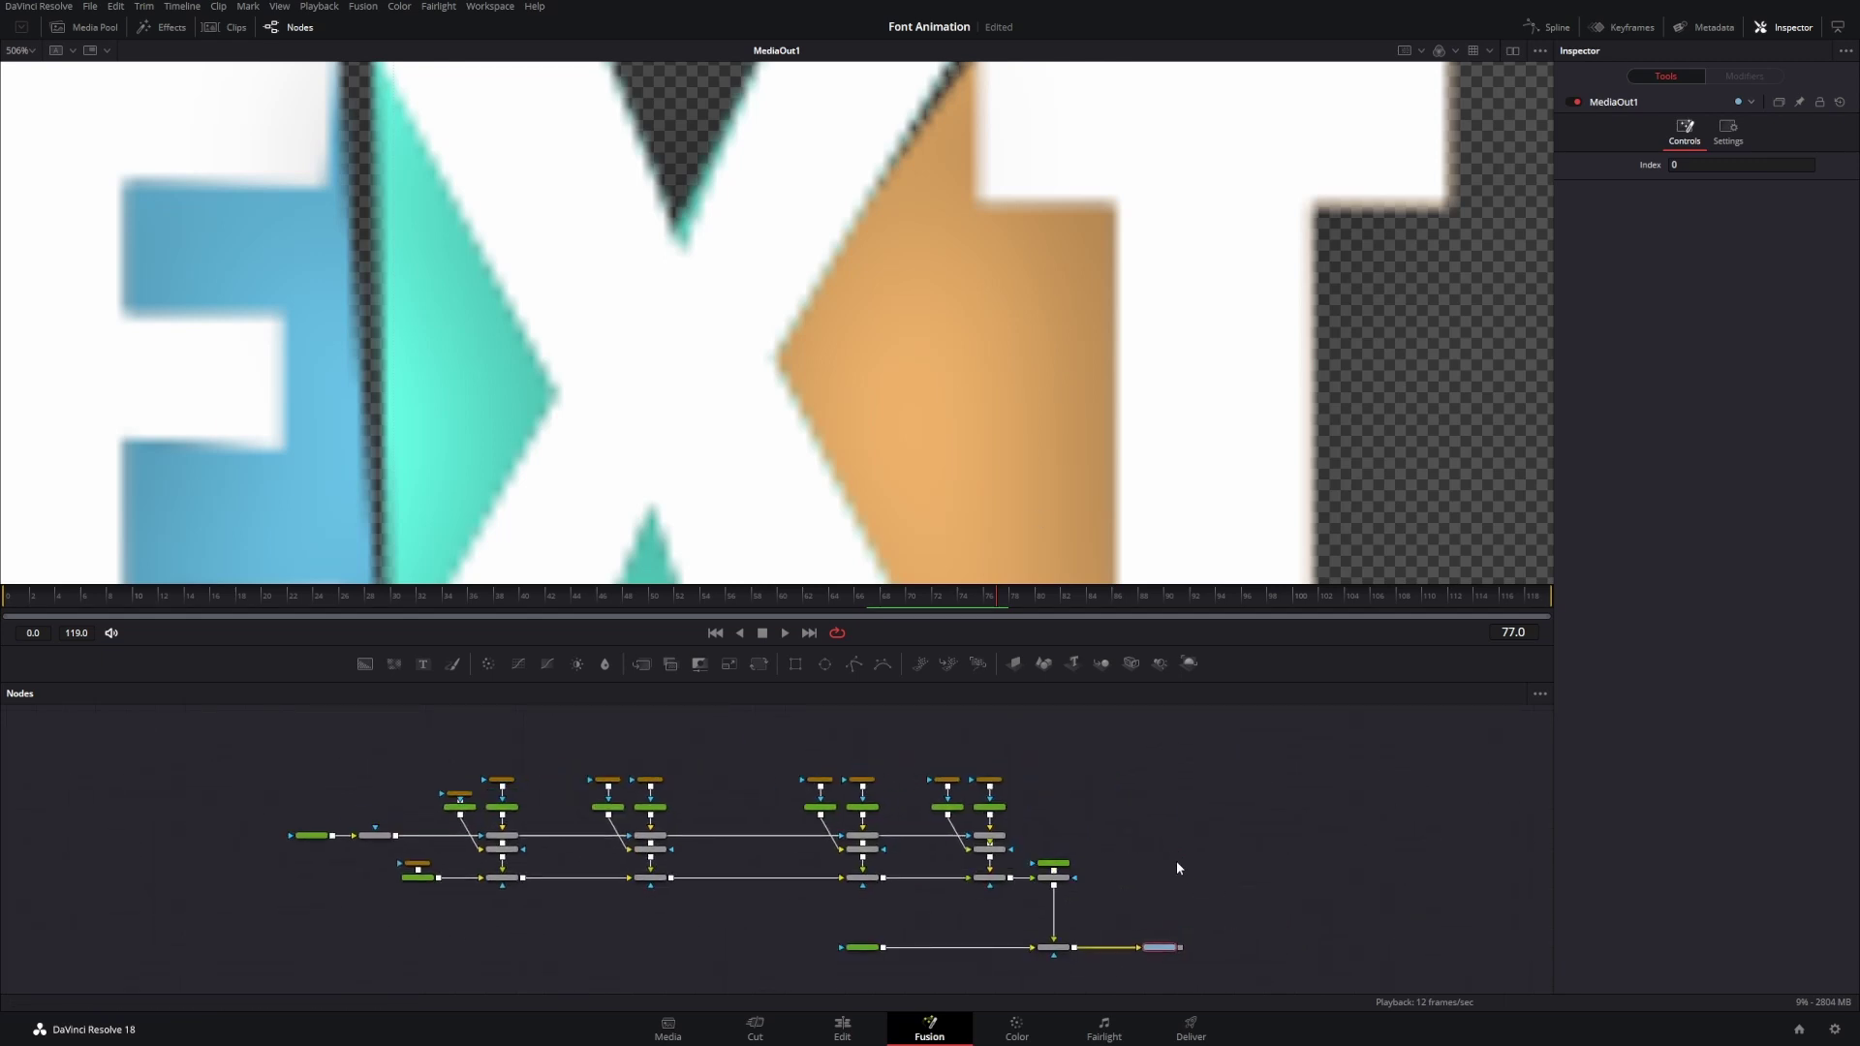
# - Move MediaOut1 further from Merge1_1 and insert a new Merge node between them
pyautogui.moveTo(1160, 947); pyautogui.dragTo(1308, 945)
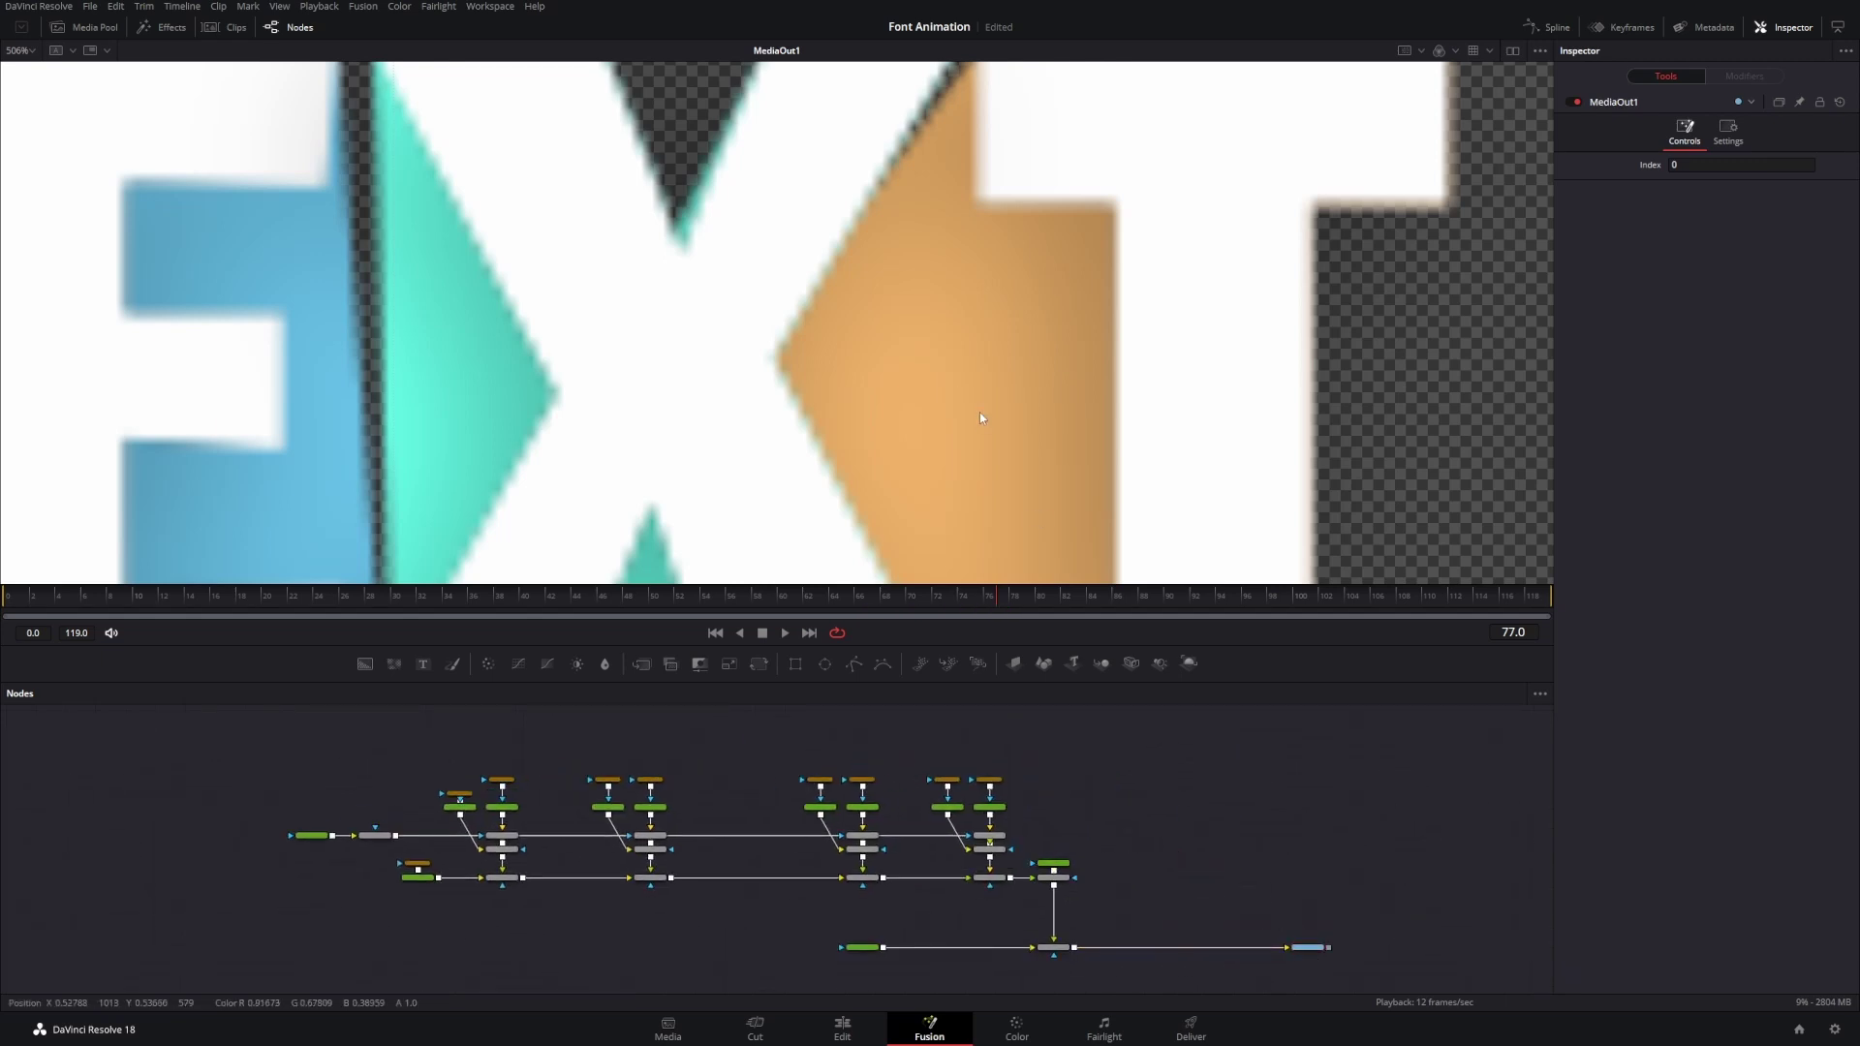
pyautogui.scroll(-2, 979, 411)
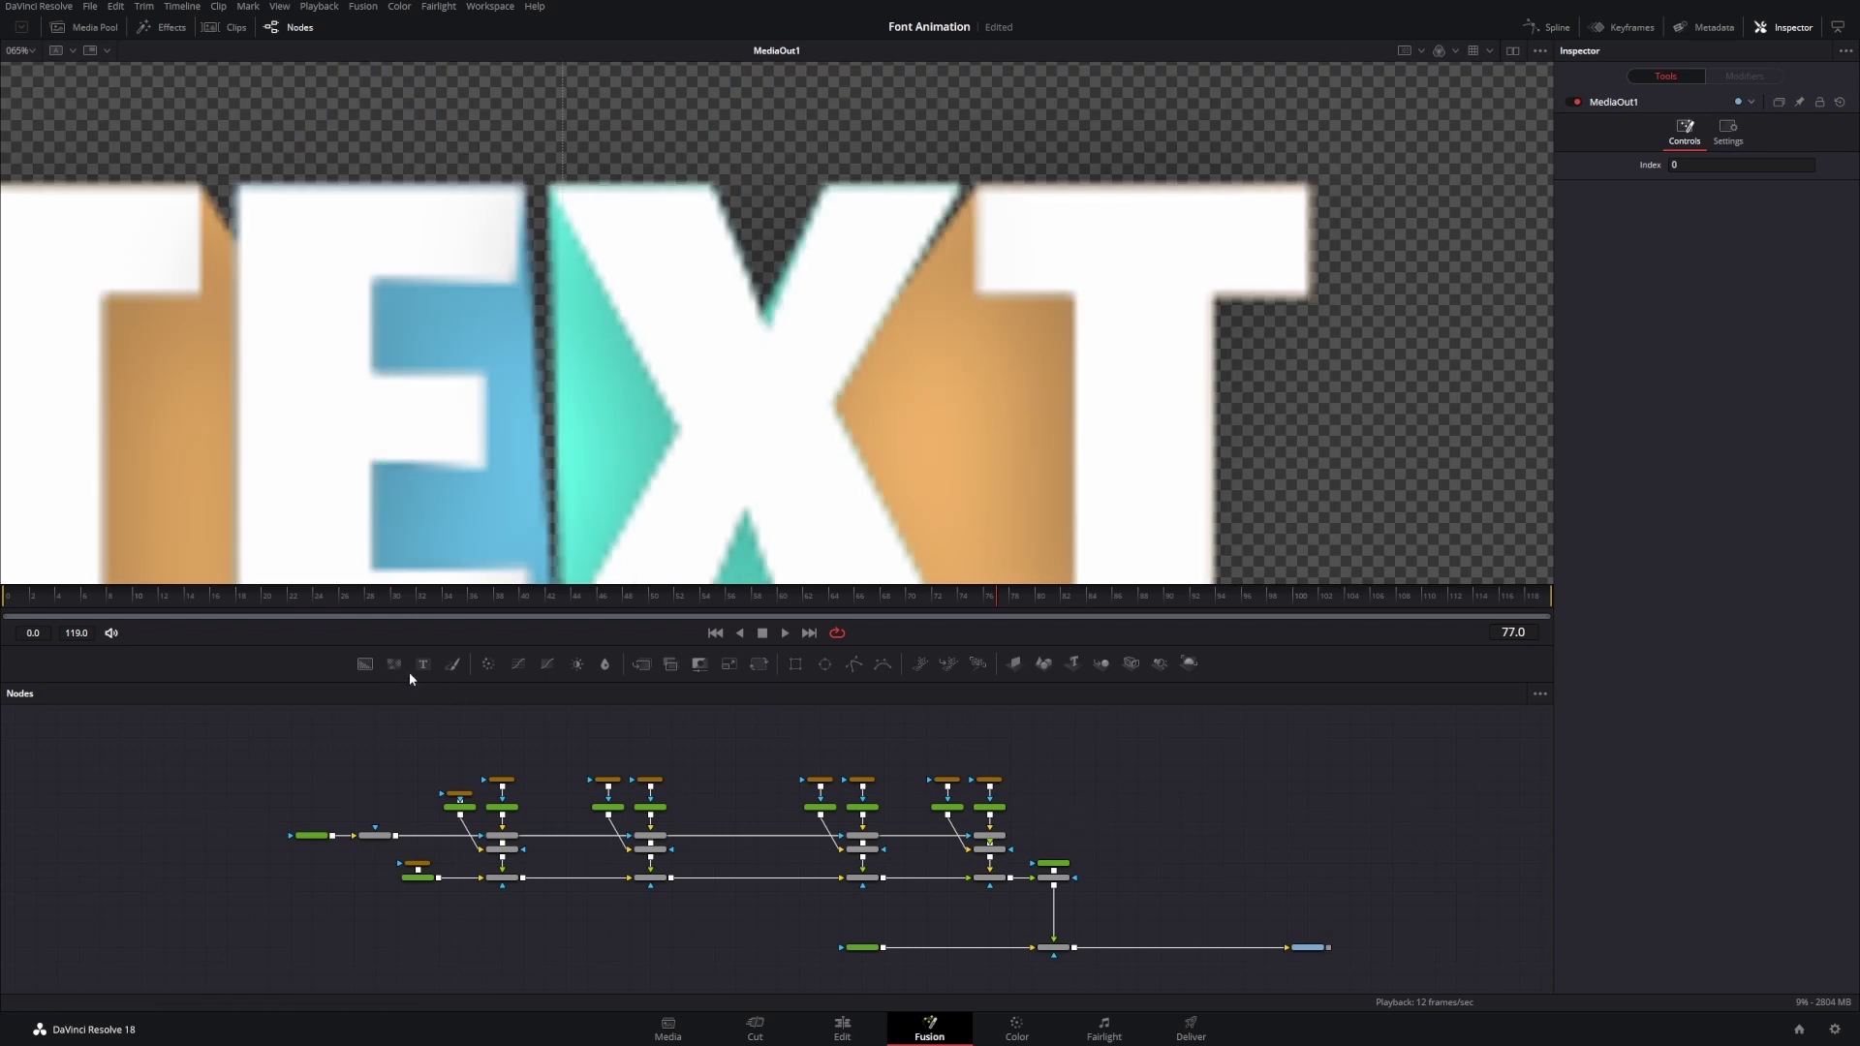
pyautogui.hotkey('shift', 'space')
pyautogui.write('mer')
pyautogui.press('Return')
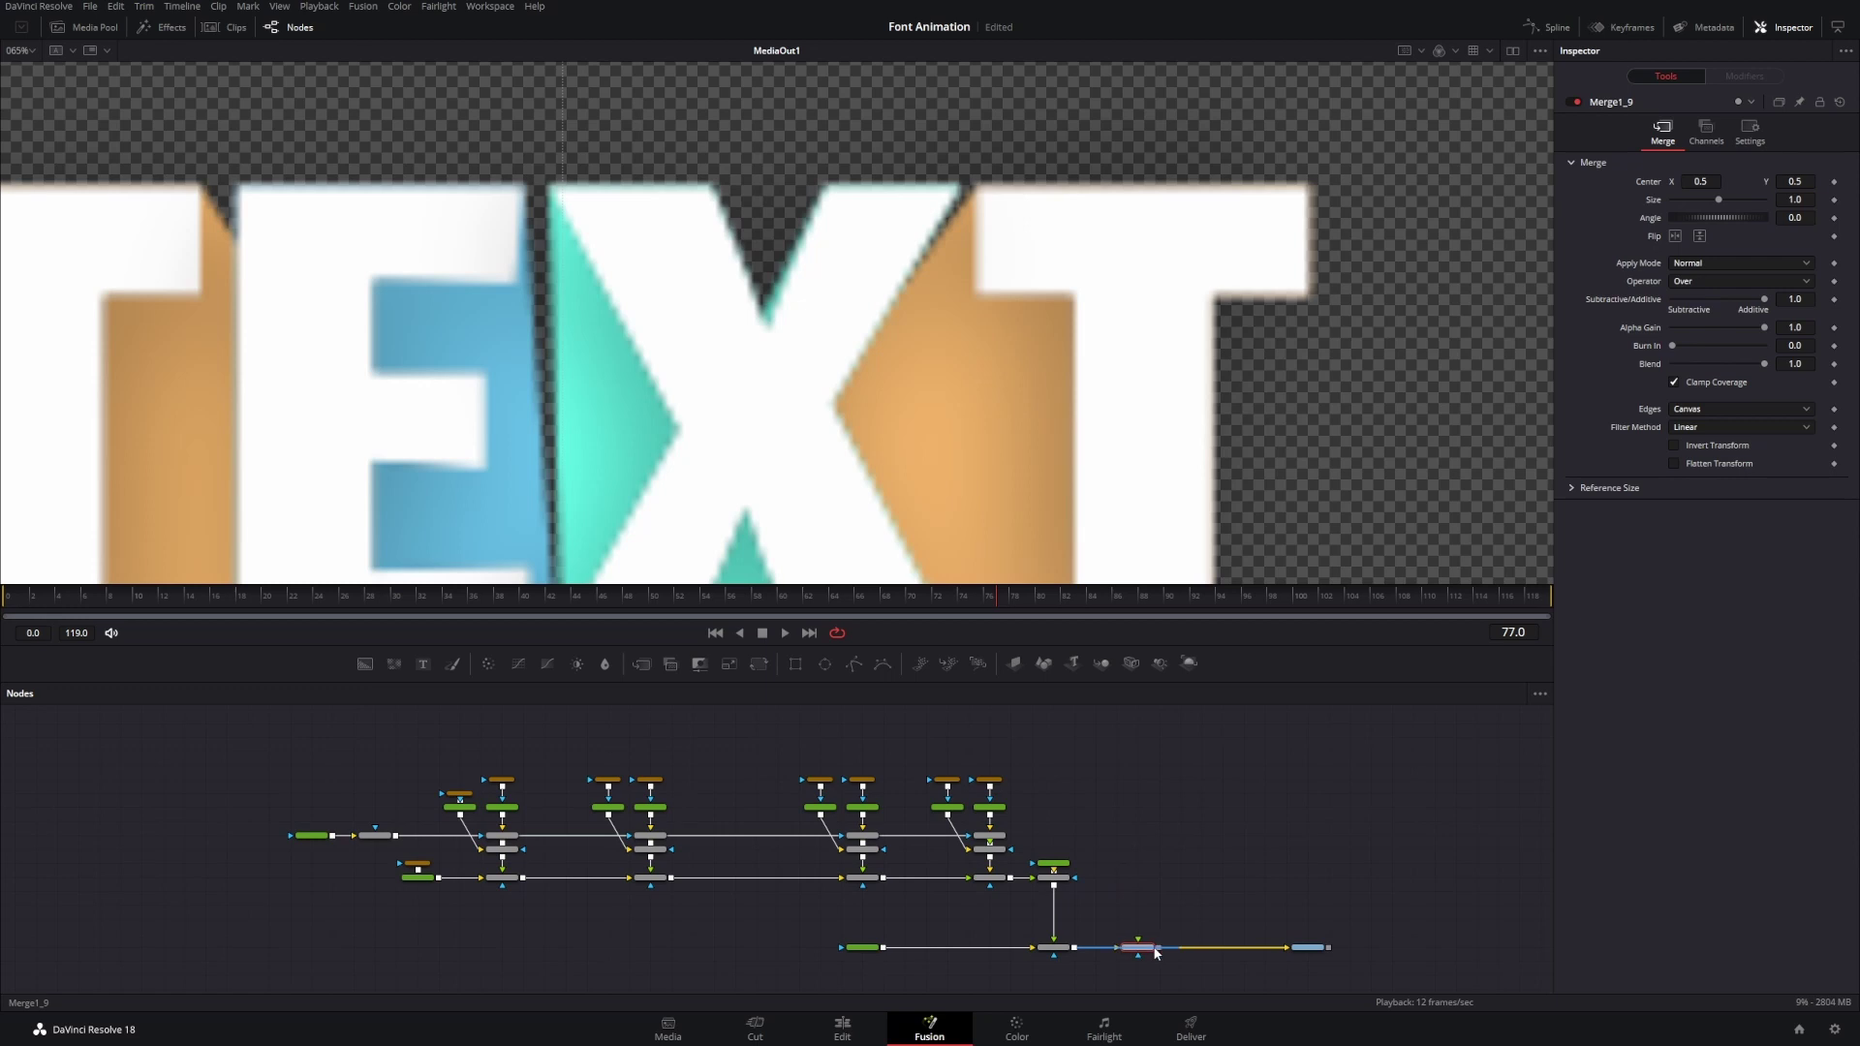
pyautogui.click(1155, 952)
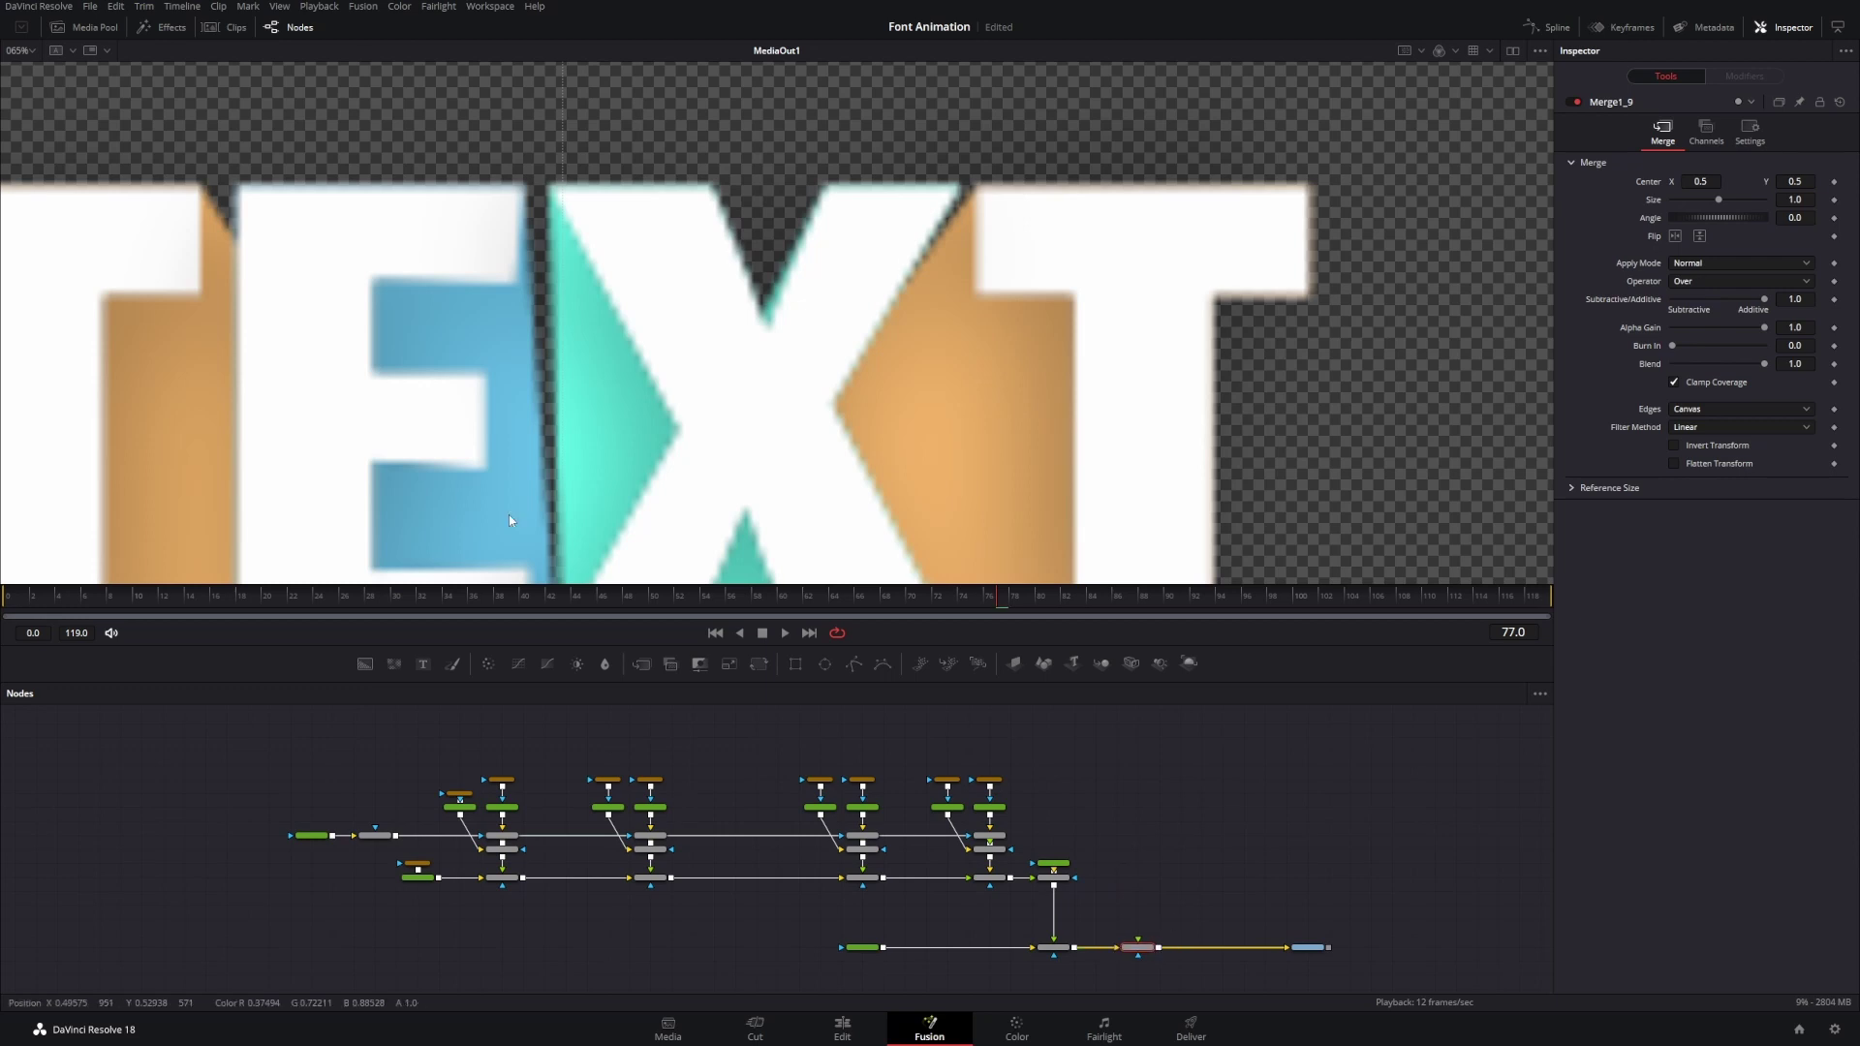
# - Connect Grain1's output to the foreground input of Merge1_9
pyautogui.click(375, 835)
pyautogui.moveTo(395, 835); pyautogui.dragTo(1142, 951)
pyautogui.click(1141, 951)
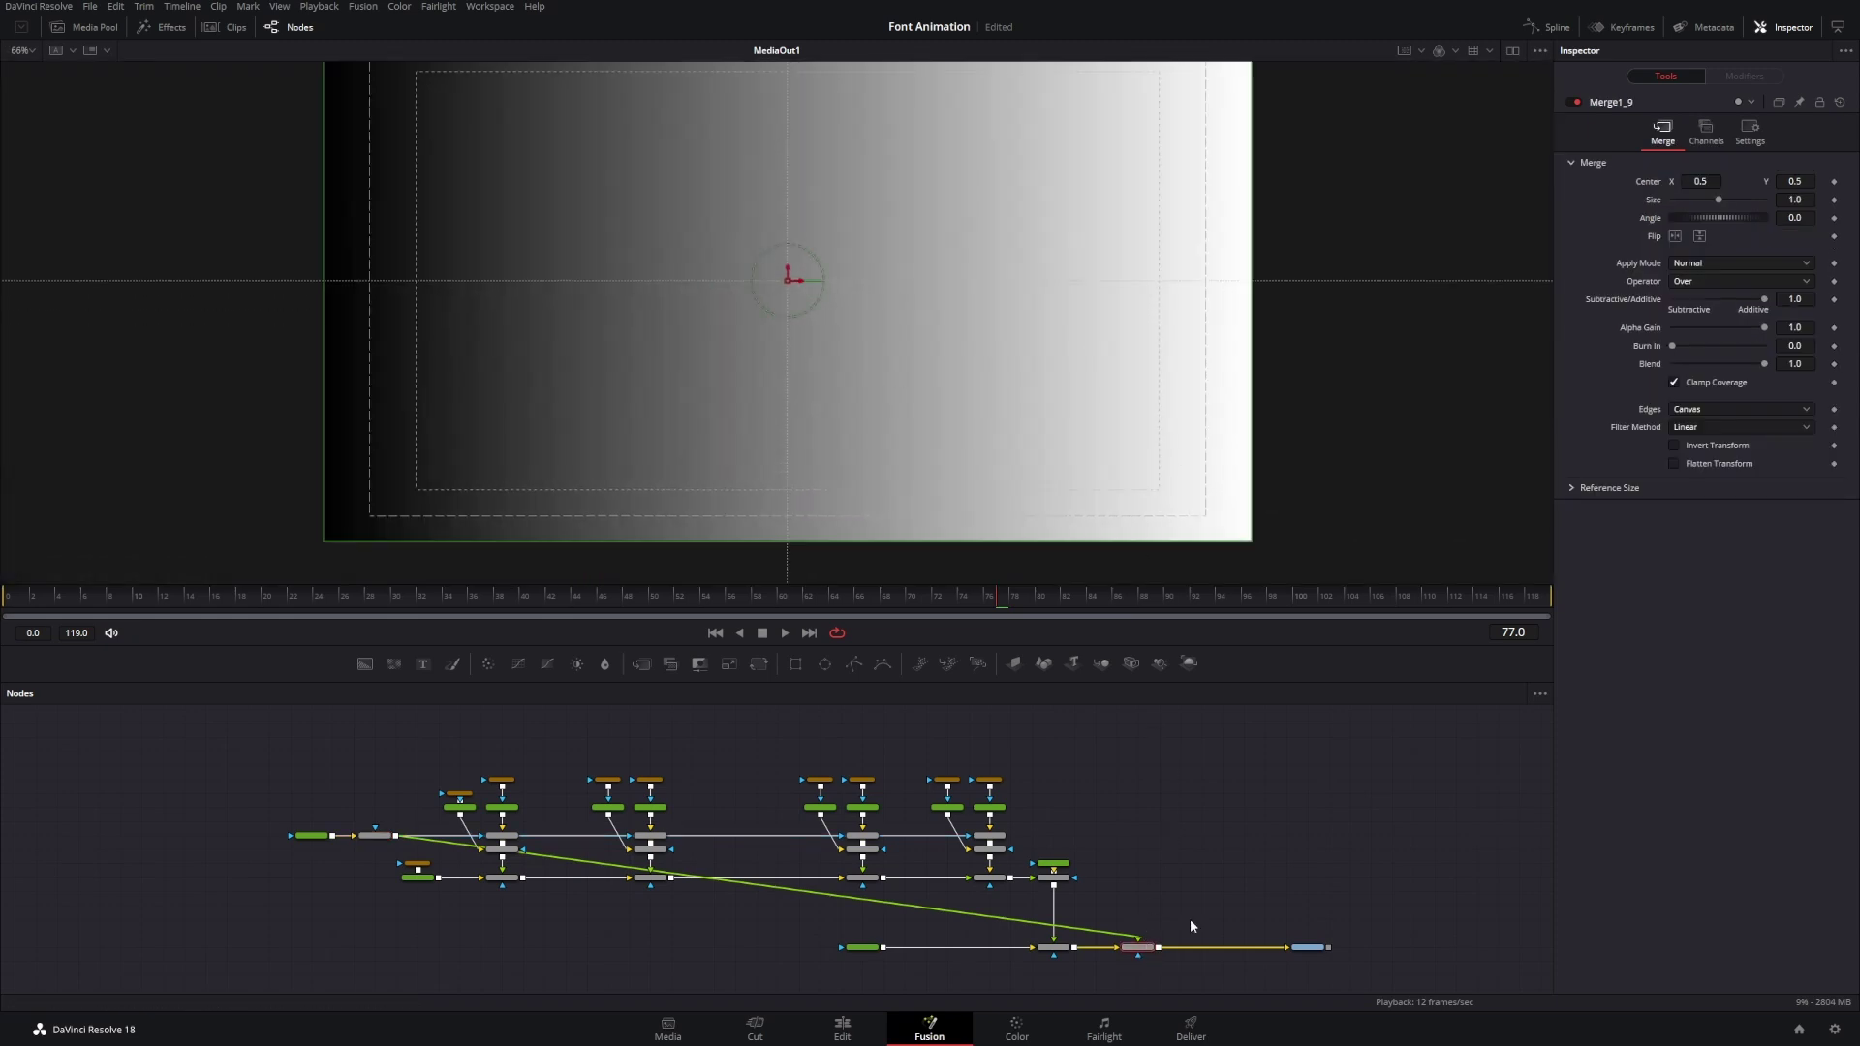
# - Set Merge1_9's apply mode to Screen, its operator to In and its blend to about 0.512
pyautogui.click(1702, 264)
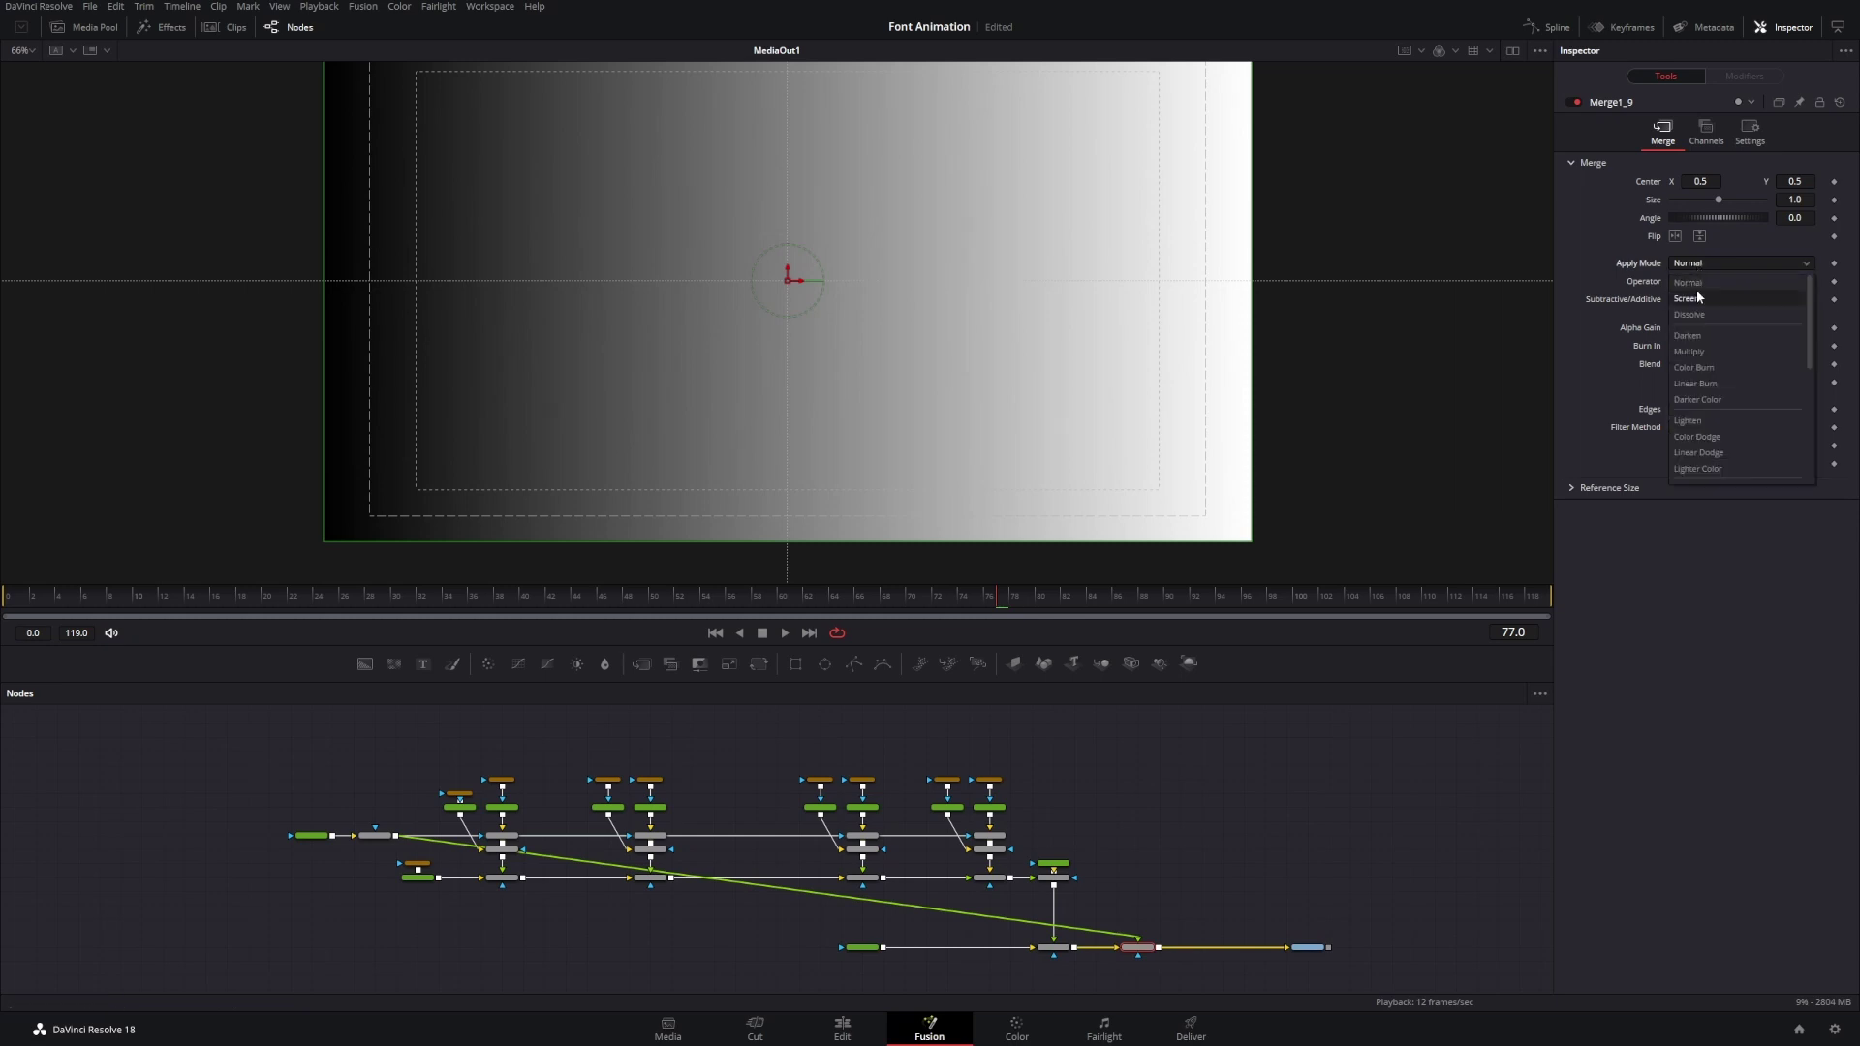
pyautogui.click(1695, 298)
pyautogui.scroll(2, 1355, 236)
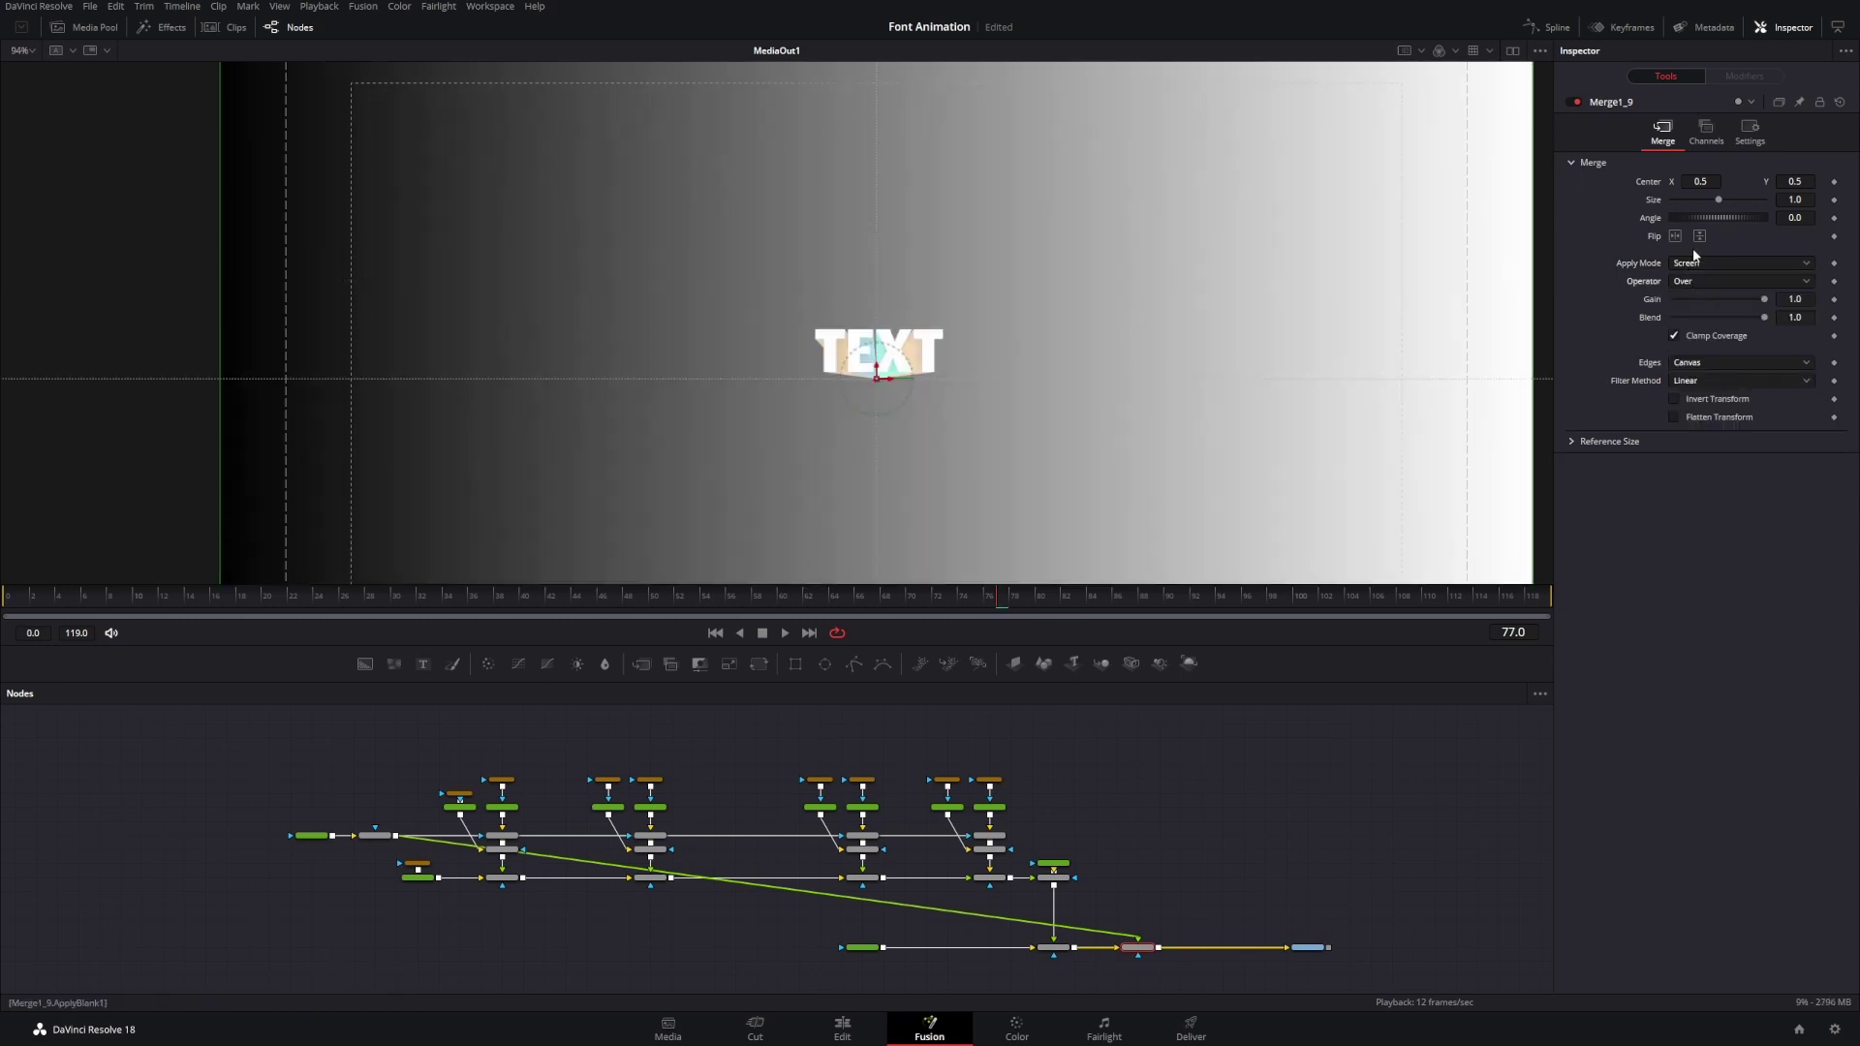
pyautogui.click(1675, 281)
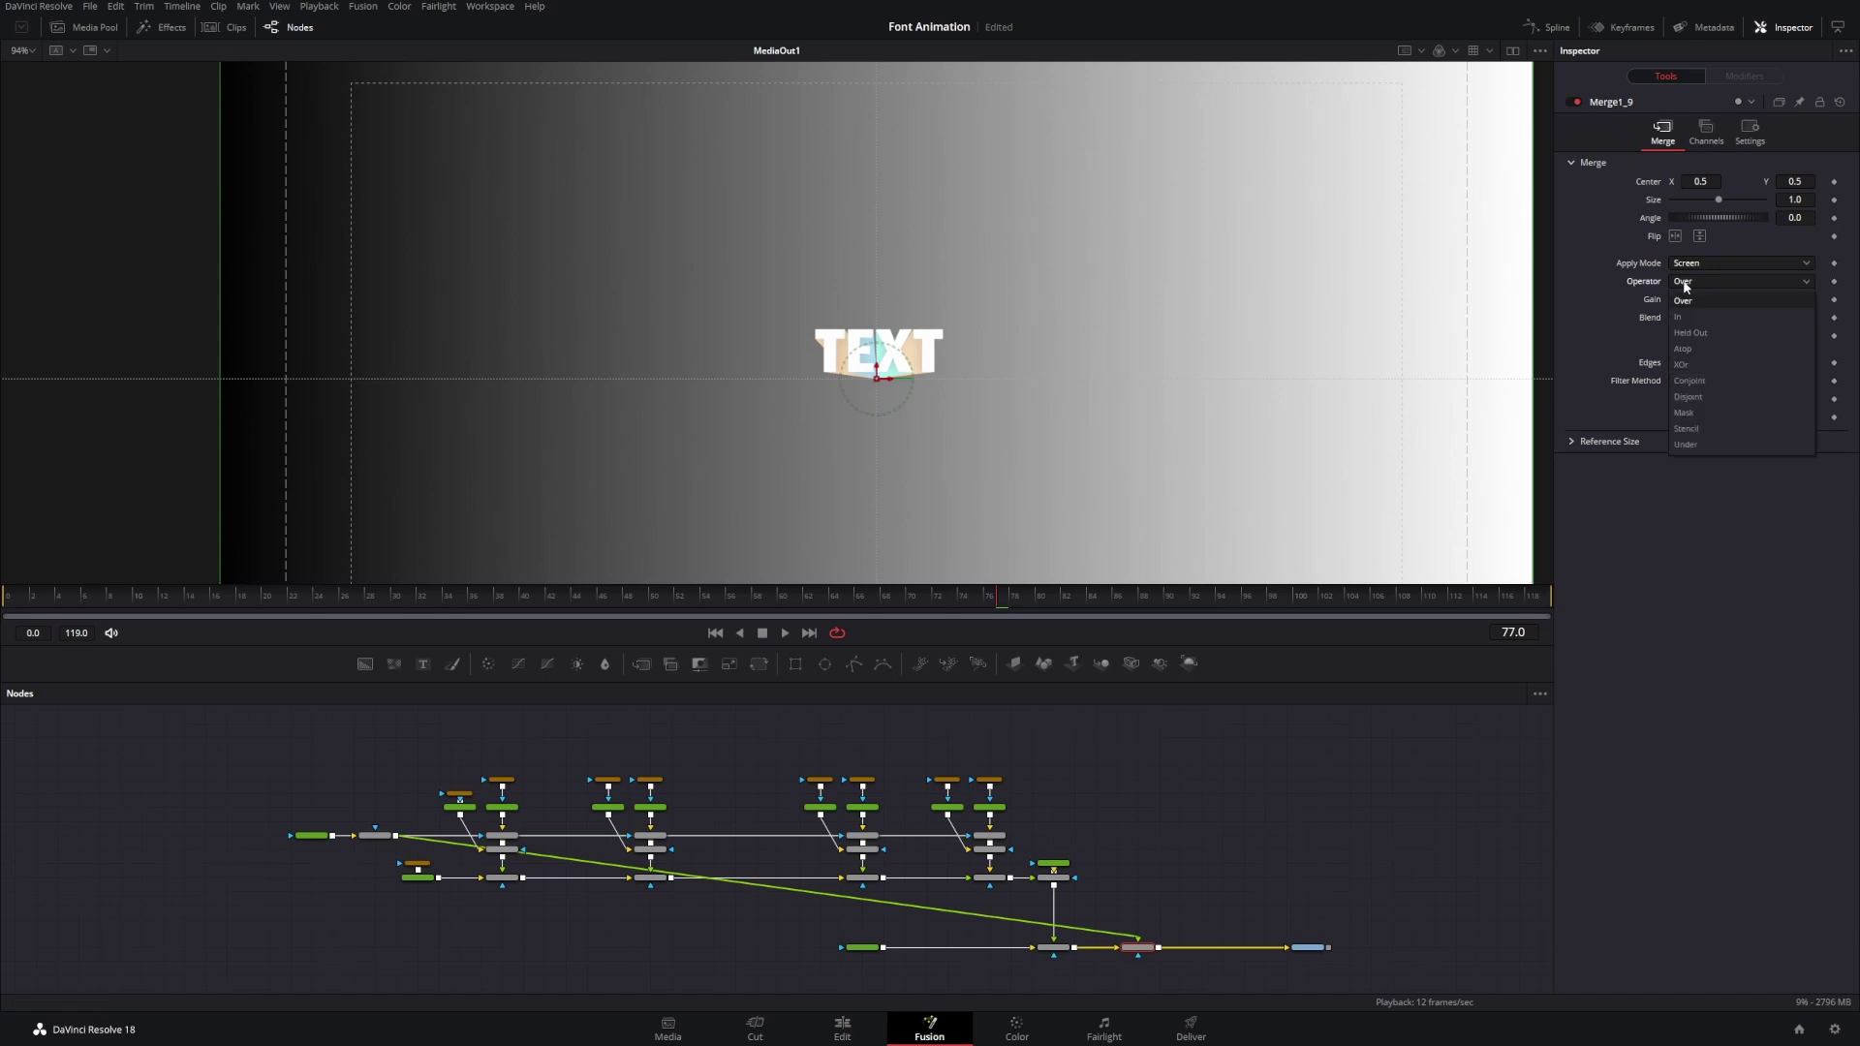
pyautogui.click(1693, 318)
pyautogui.scroll(4, 926, 374)
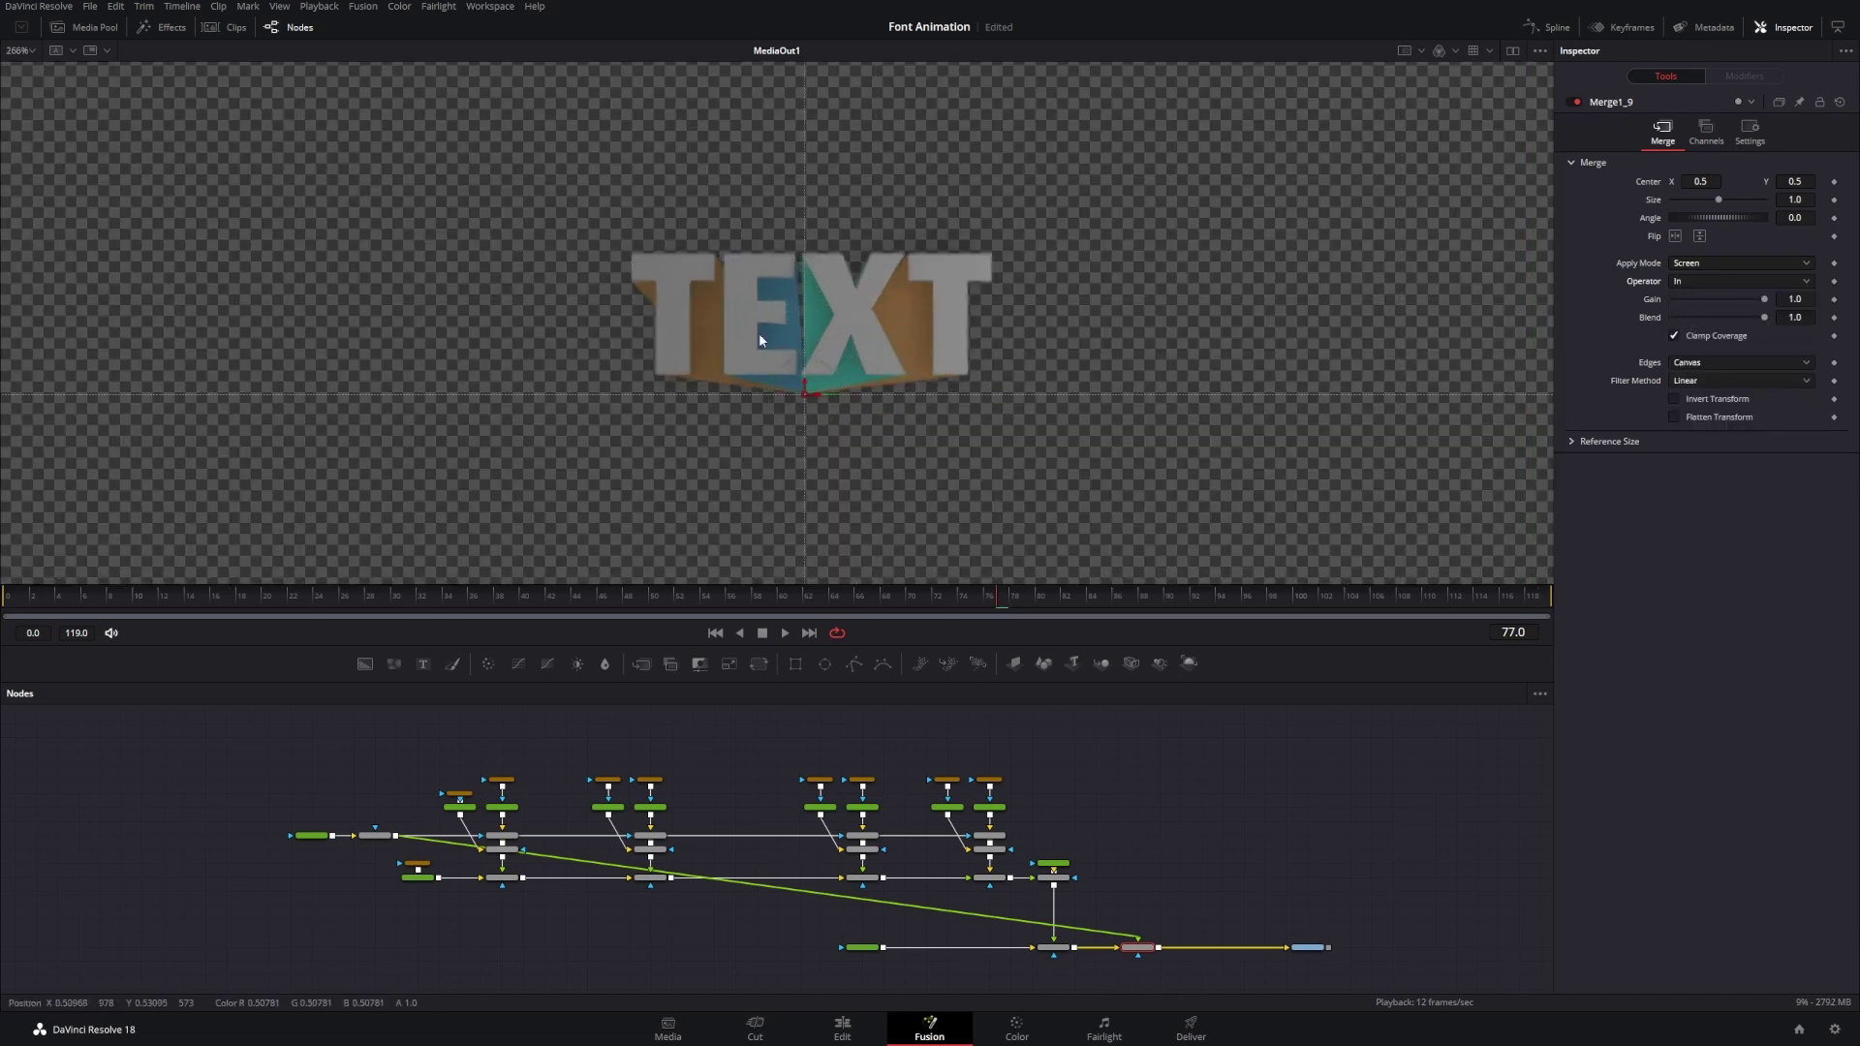
pyautogui.scroll(-4, 812, 293)
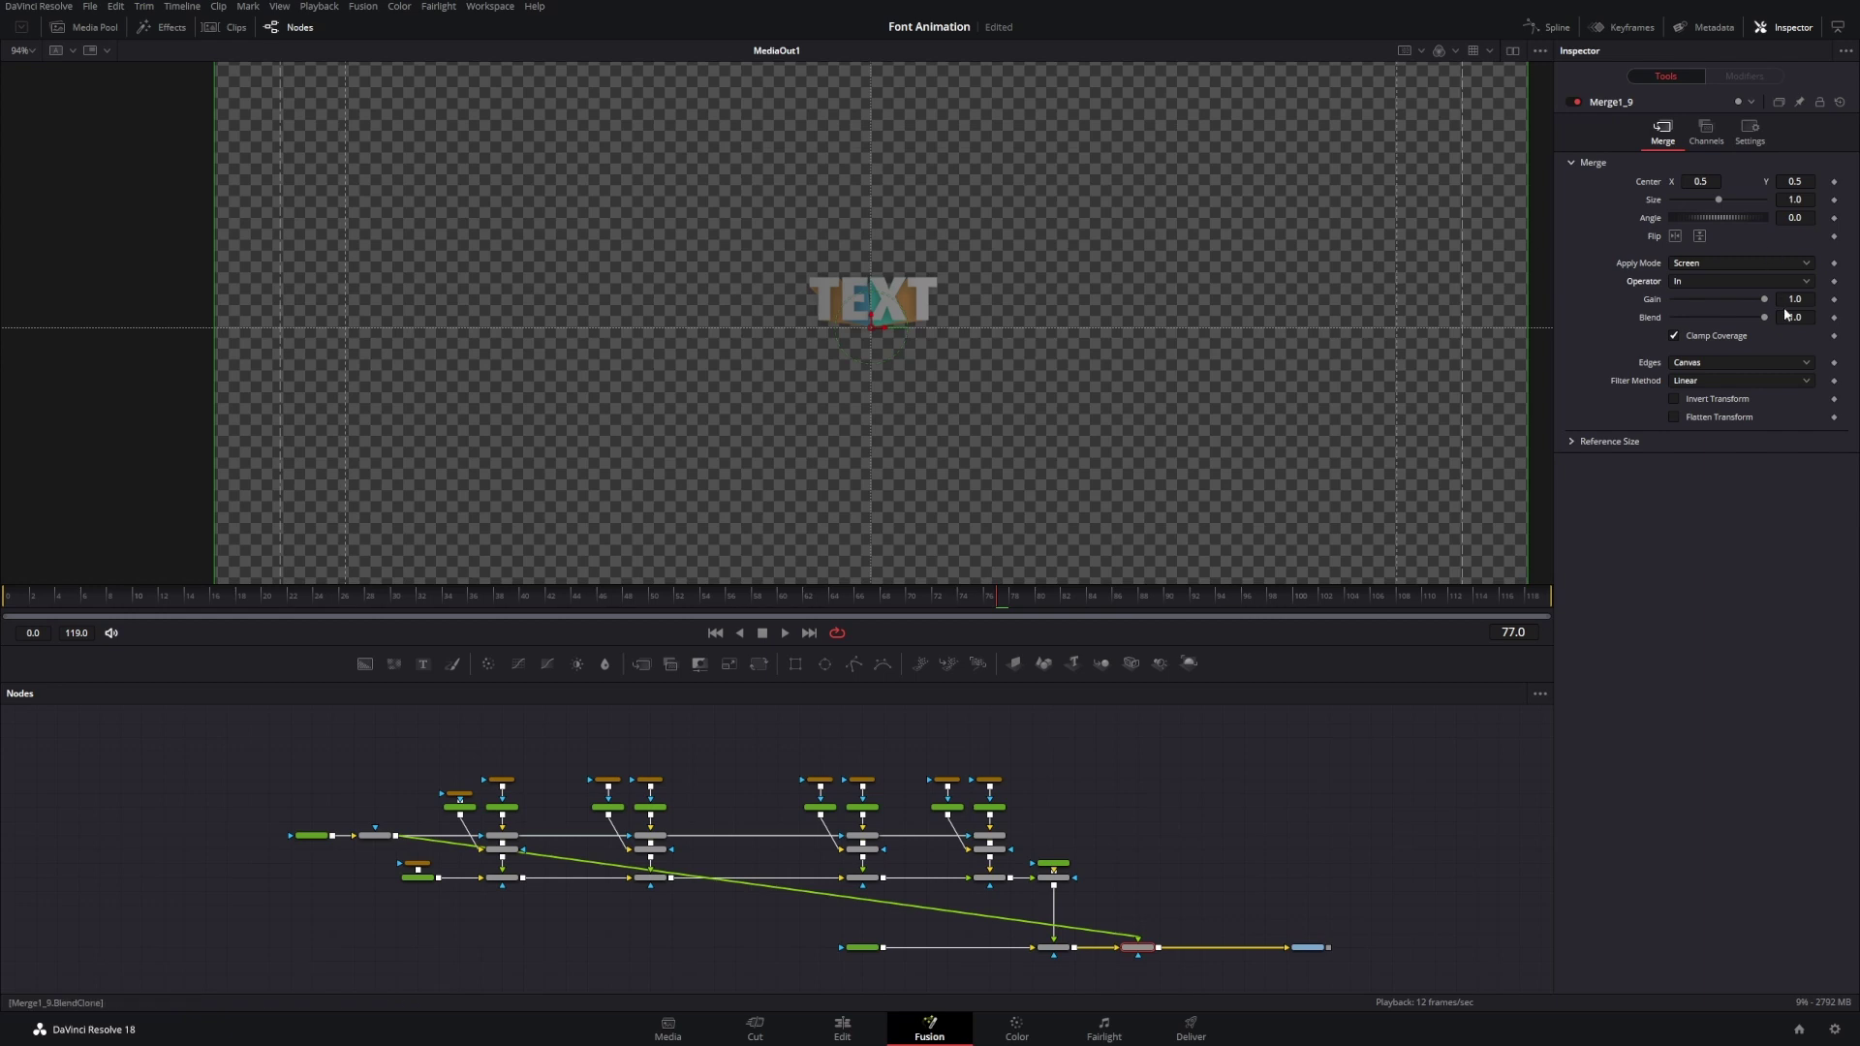
pyautogui.moveTo(1763, 317); pyautogui.dragTo(1717, 347)
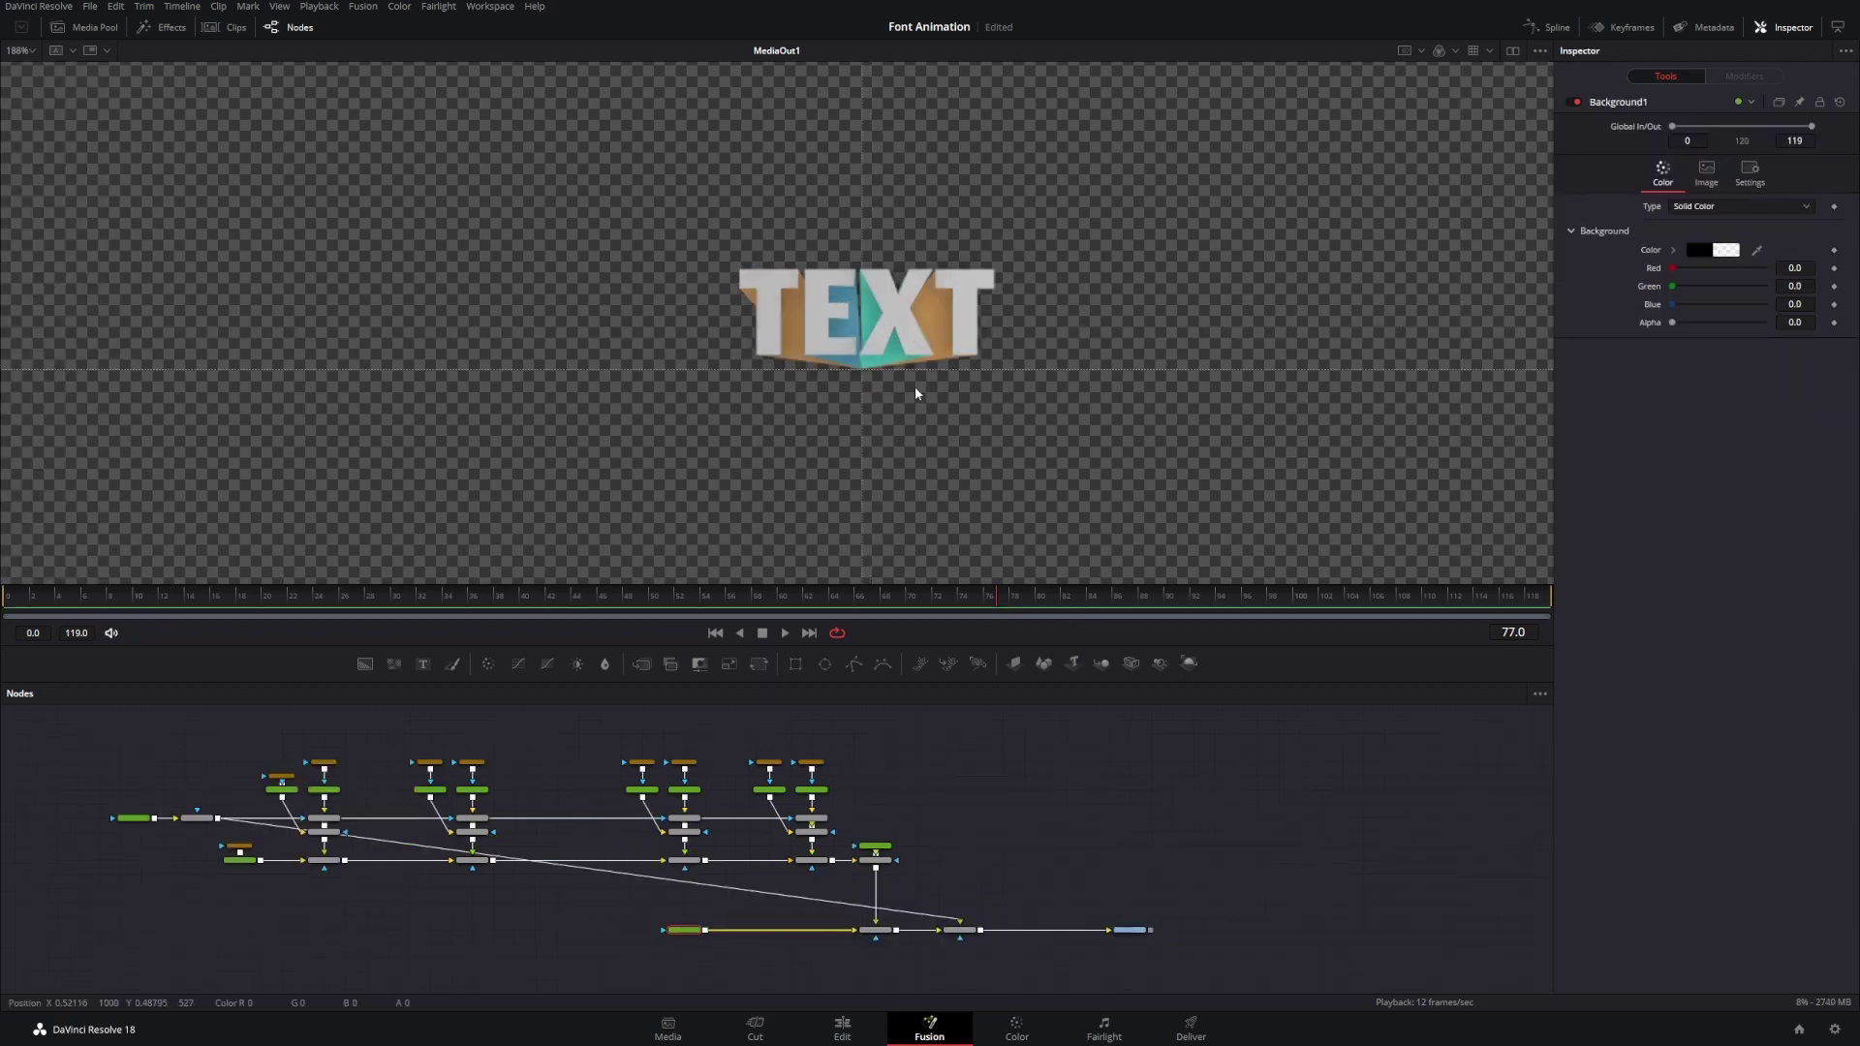
# - Make Background1 fully opaque with an alpha of 1.0 and colour it bright magenta, #f049ff
pyautogui.scroll(-5, 916, 393)
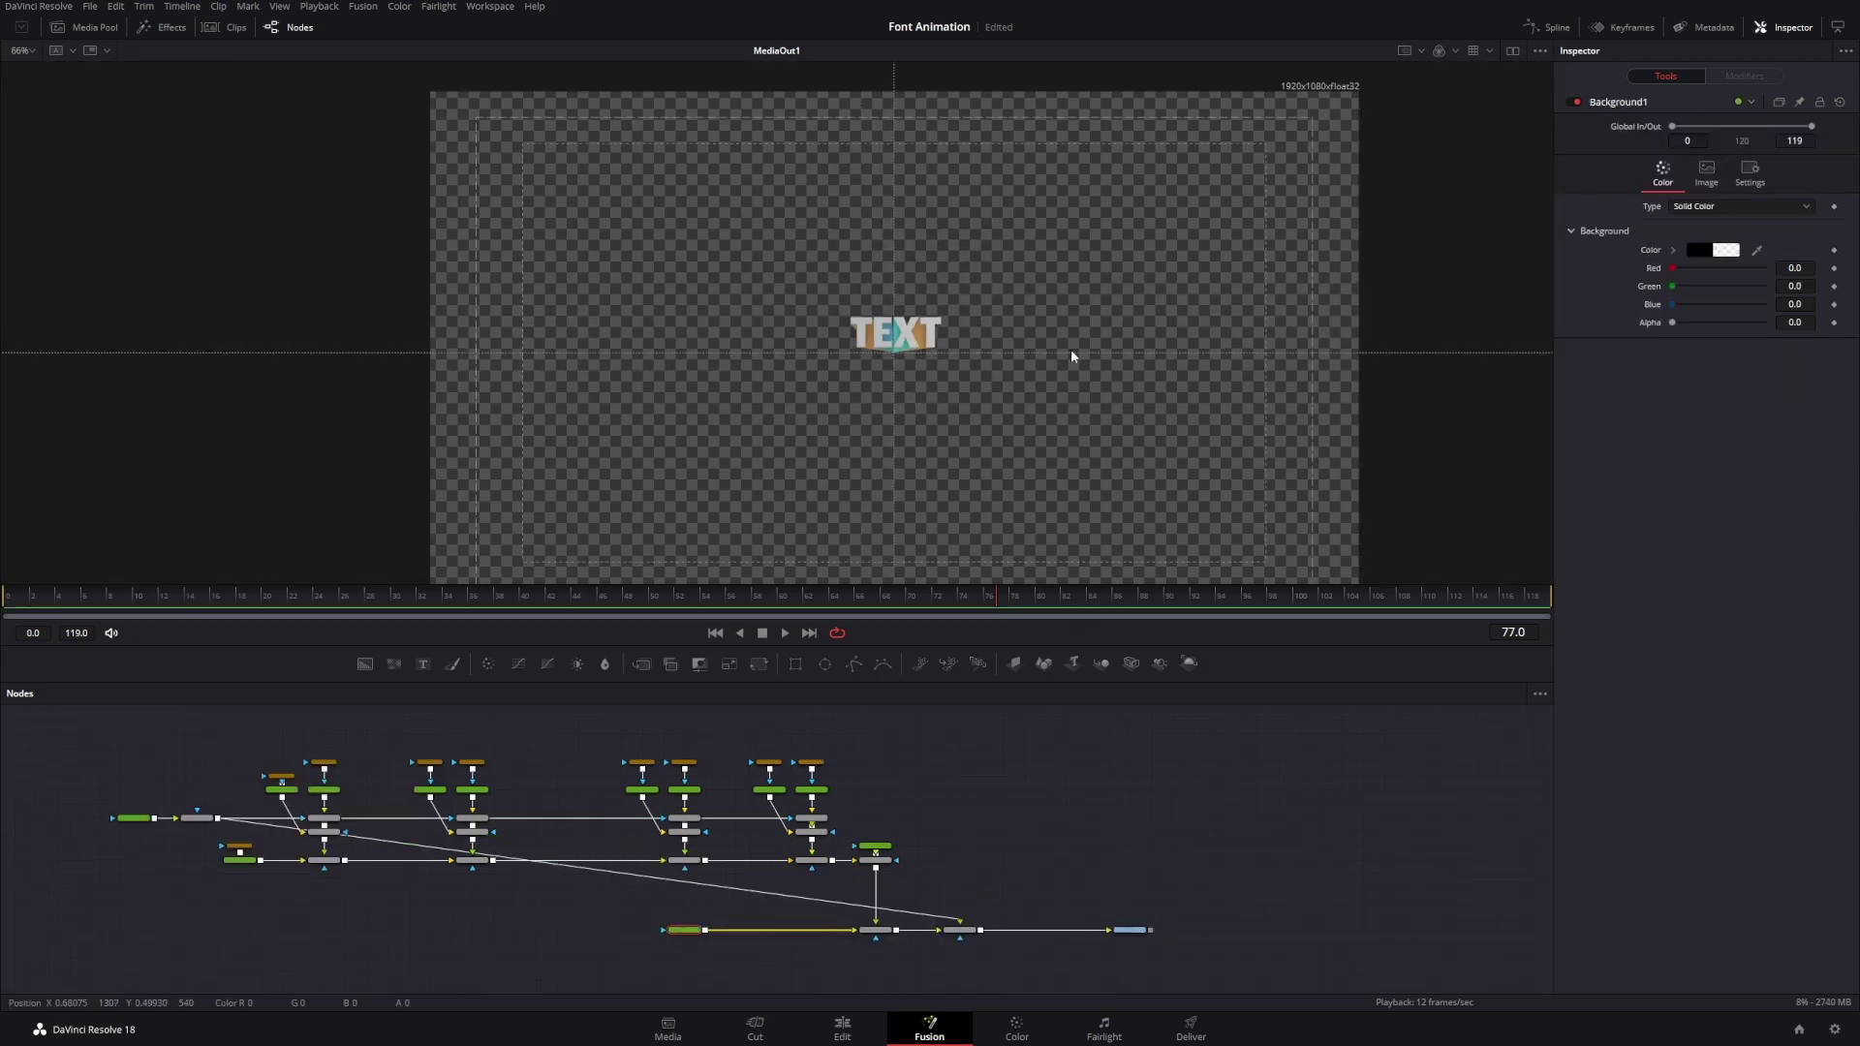
pyautogui.doubleClick(1670, 325)
pyautogui.click(1690, 251)
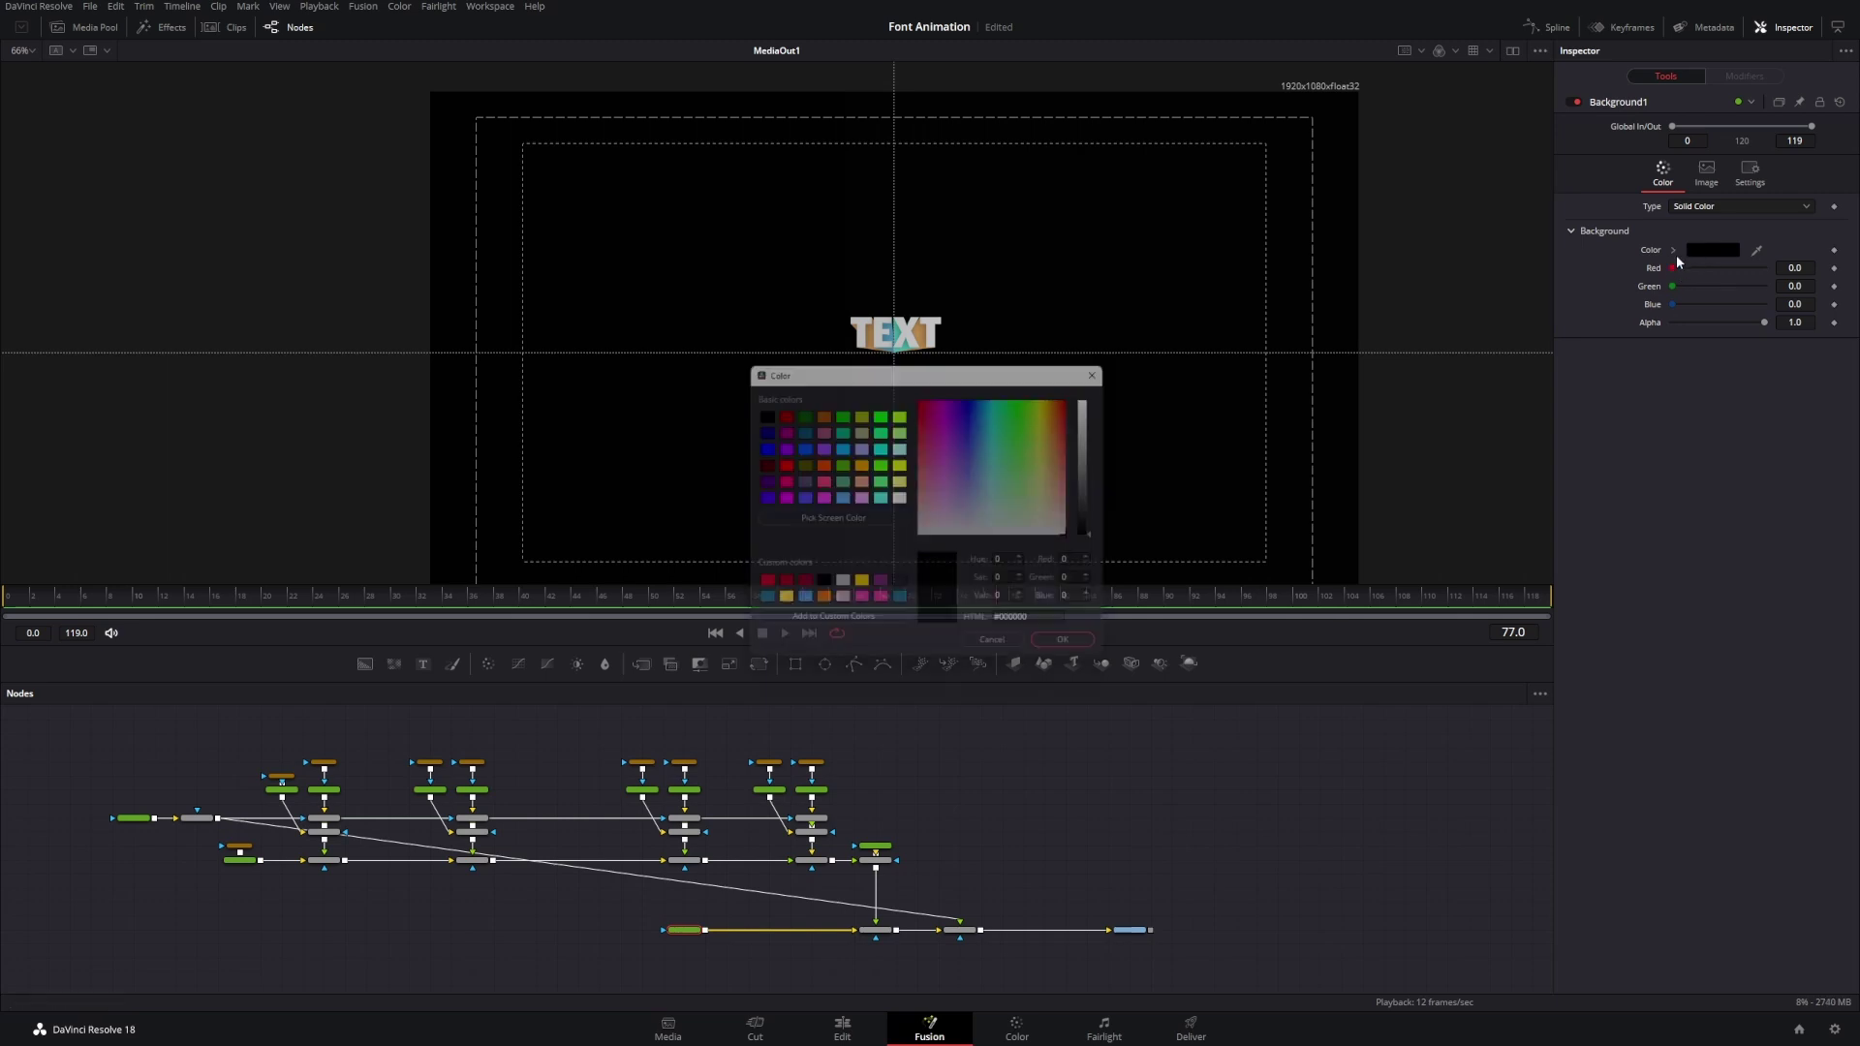
pyautogui.click(860, 588)
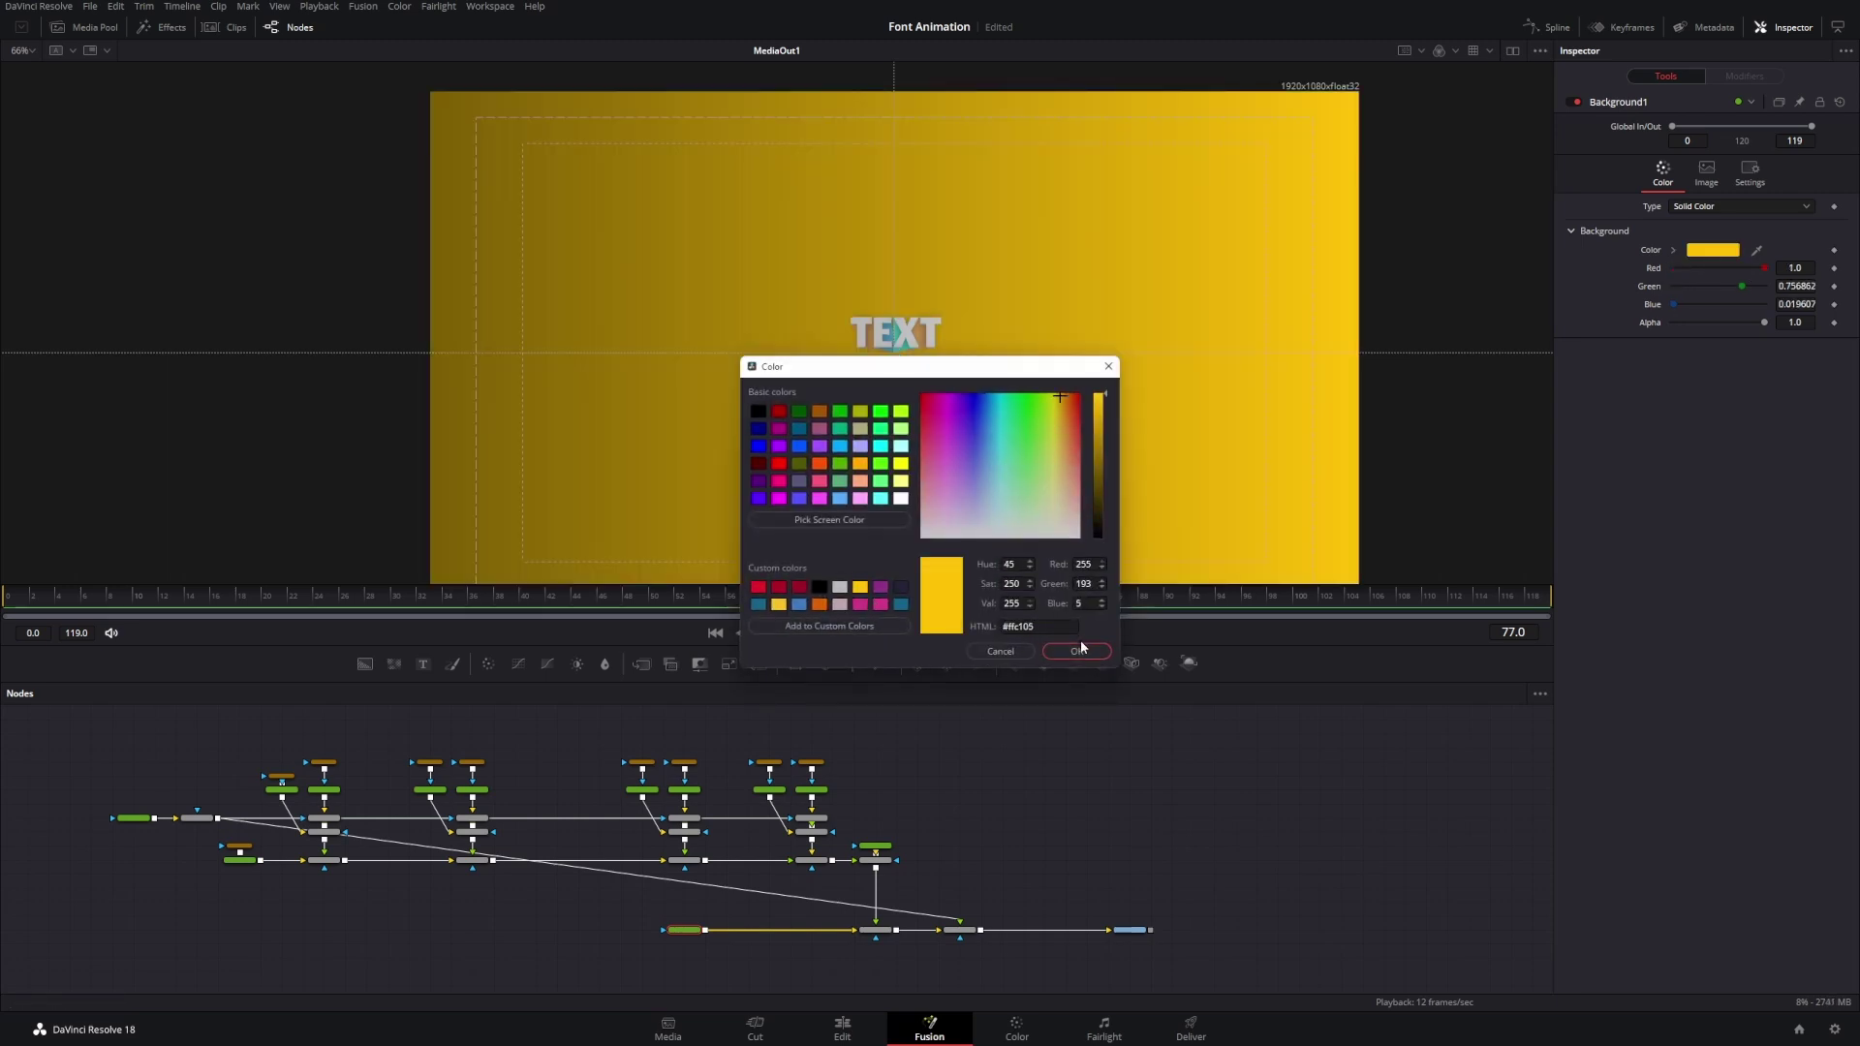
pyautogui.moveTo(971, 459); pyautogui.dragTo(950, 433)
pyautogui.click(1074, 656)
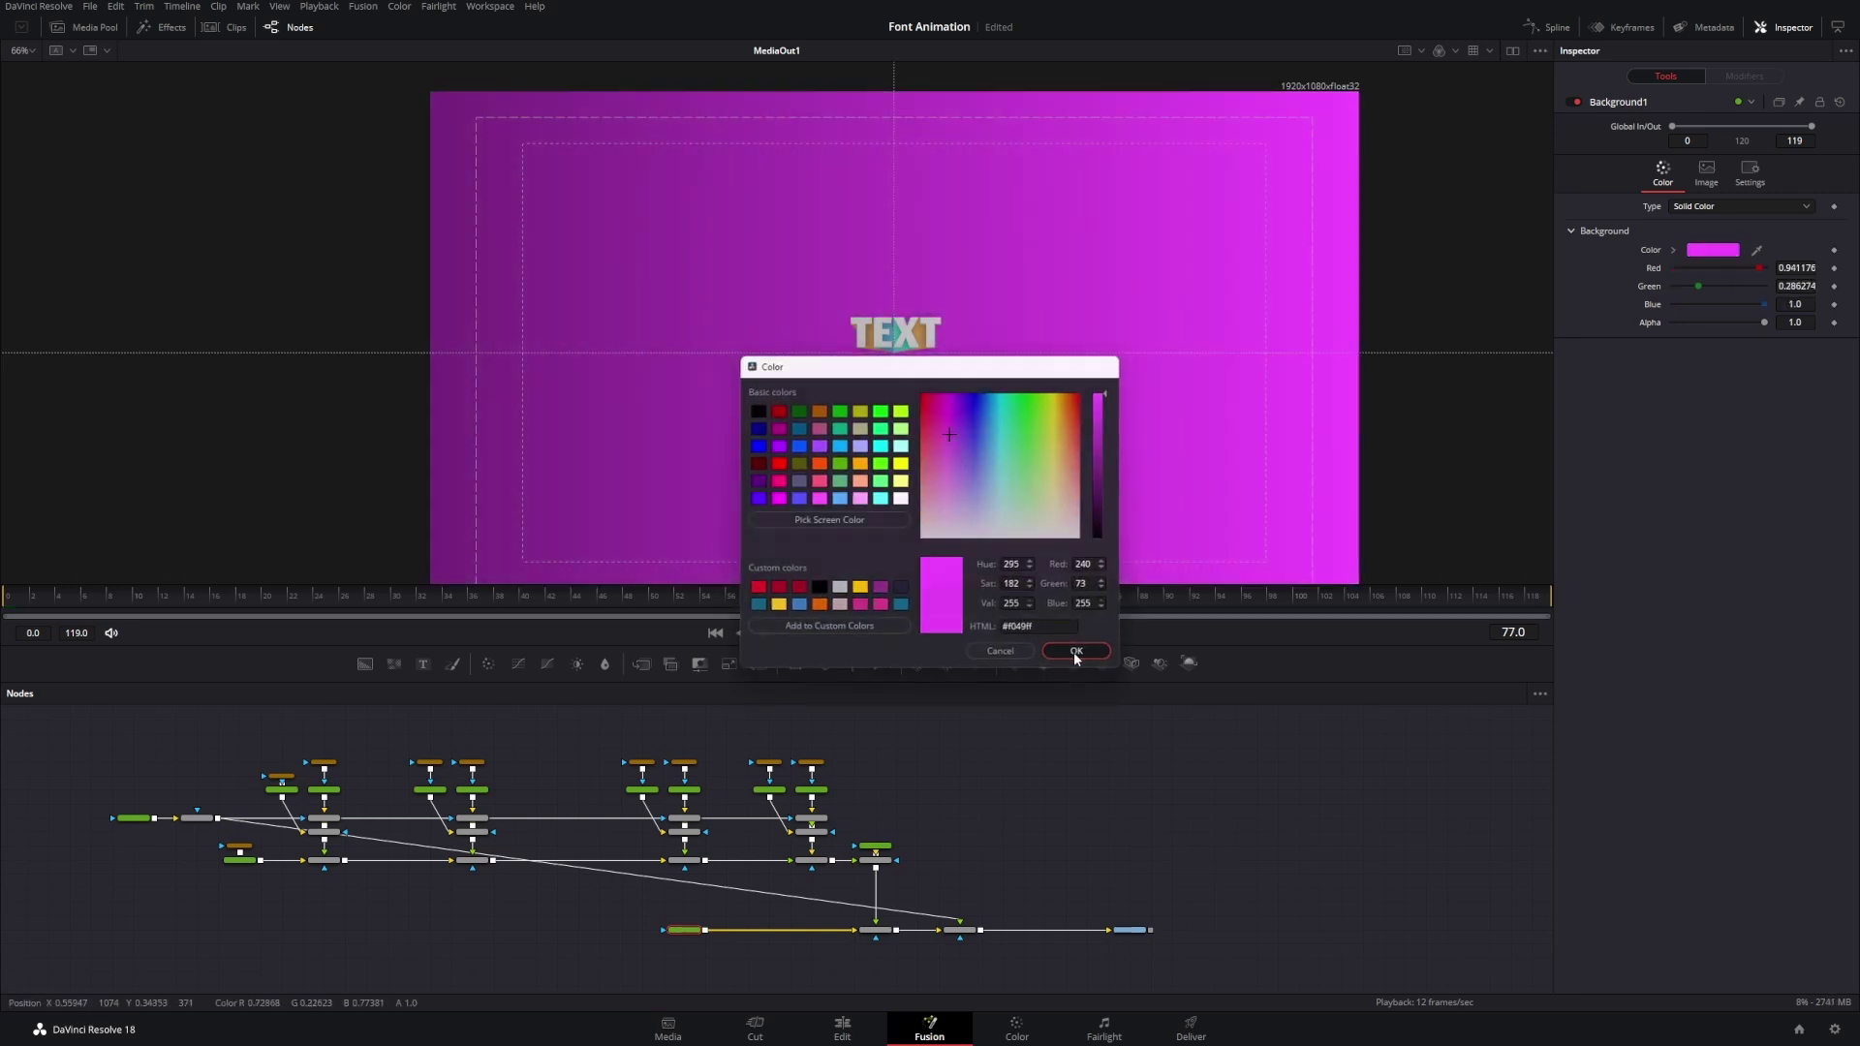
pyautogui.scroll(3, 930, 394)
pyautogui.scroll(-5, 819, 281)
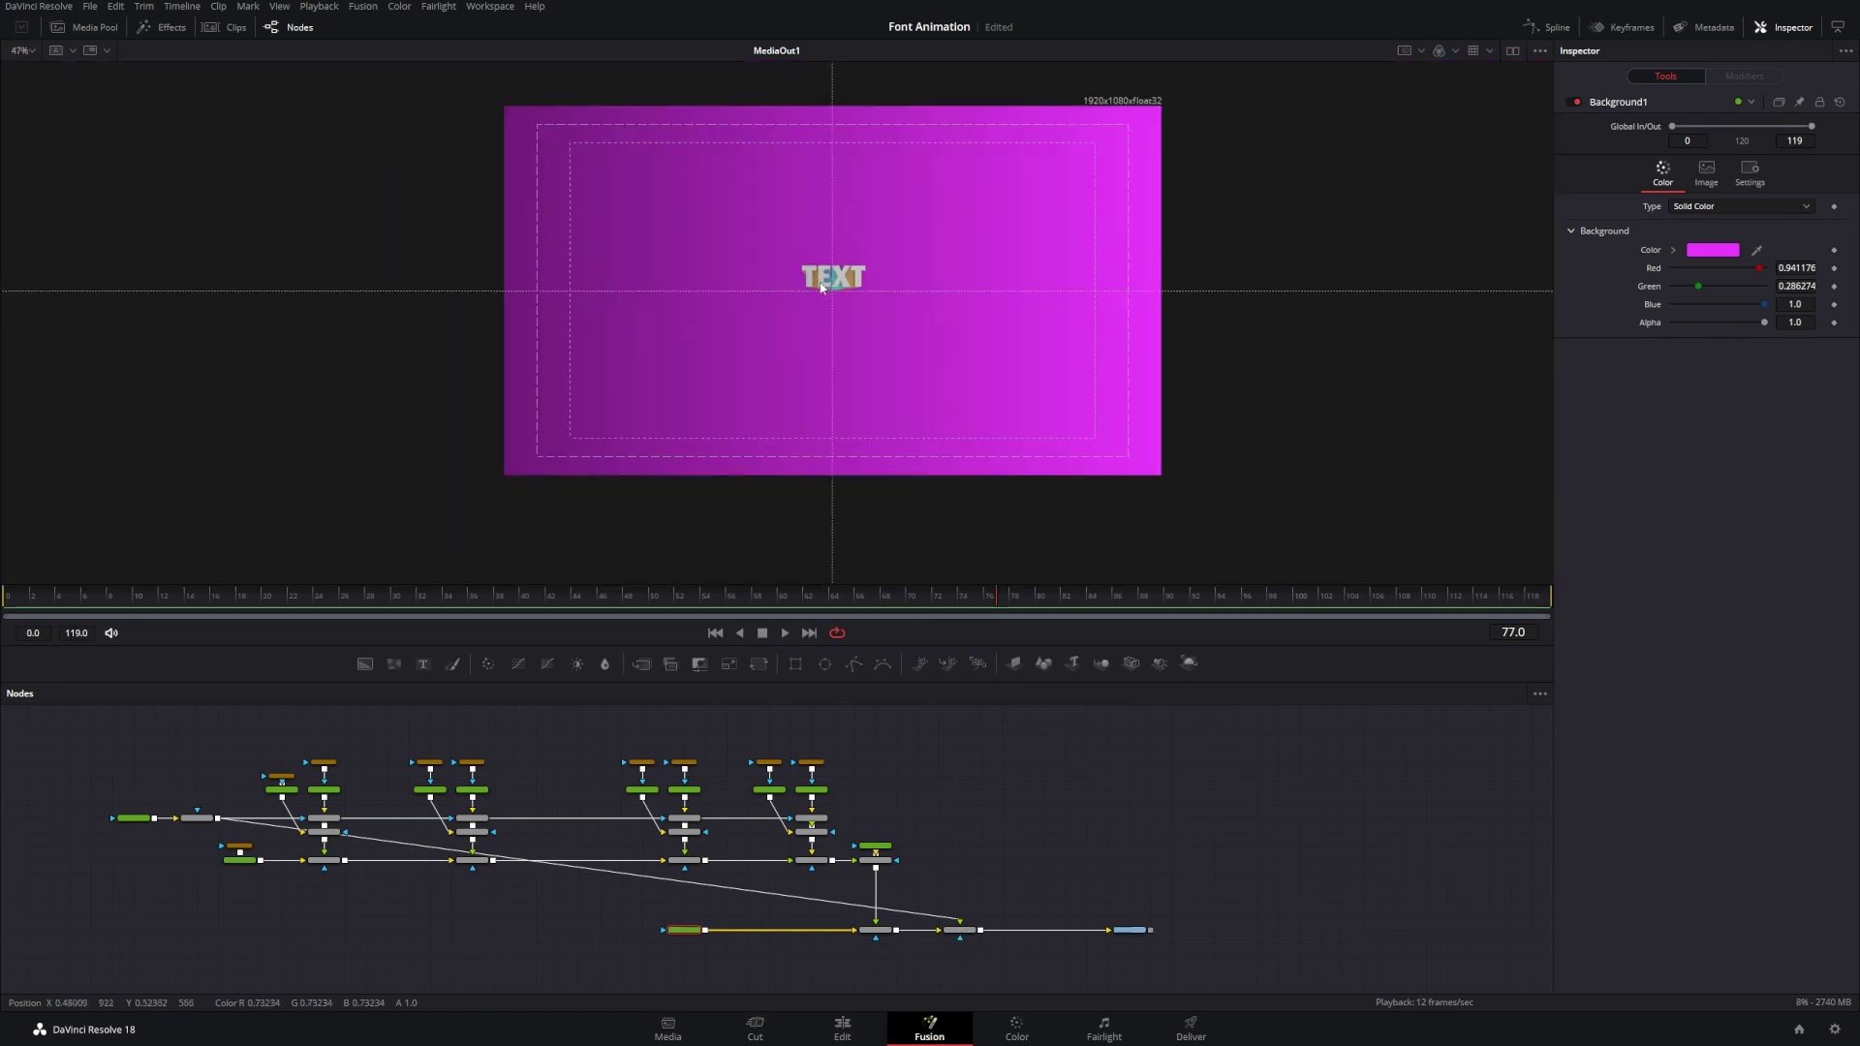
pyautogui.scroll(2, 820, 286)
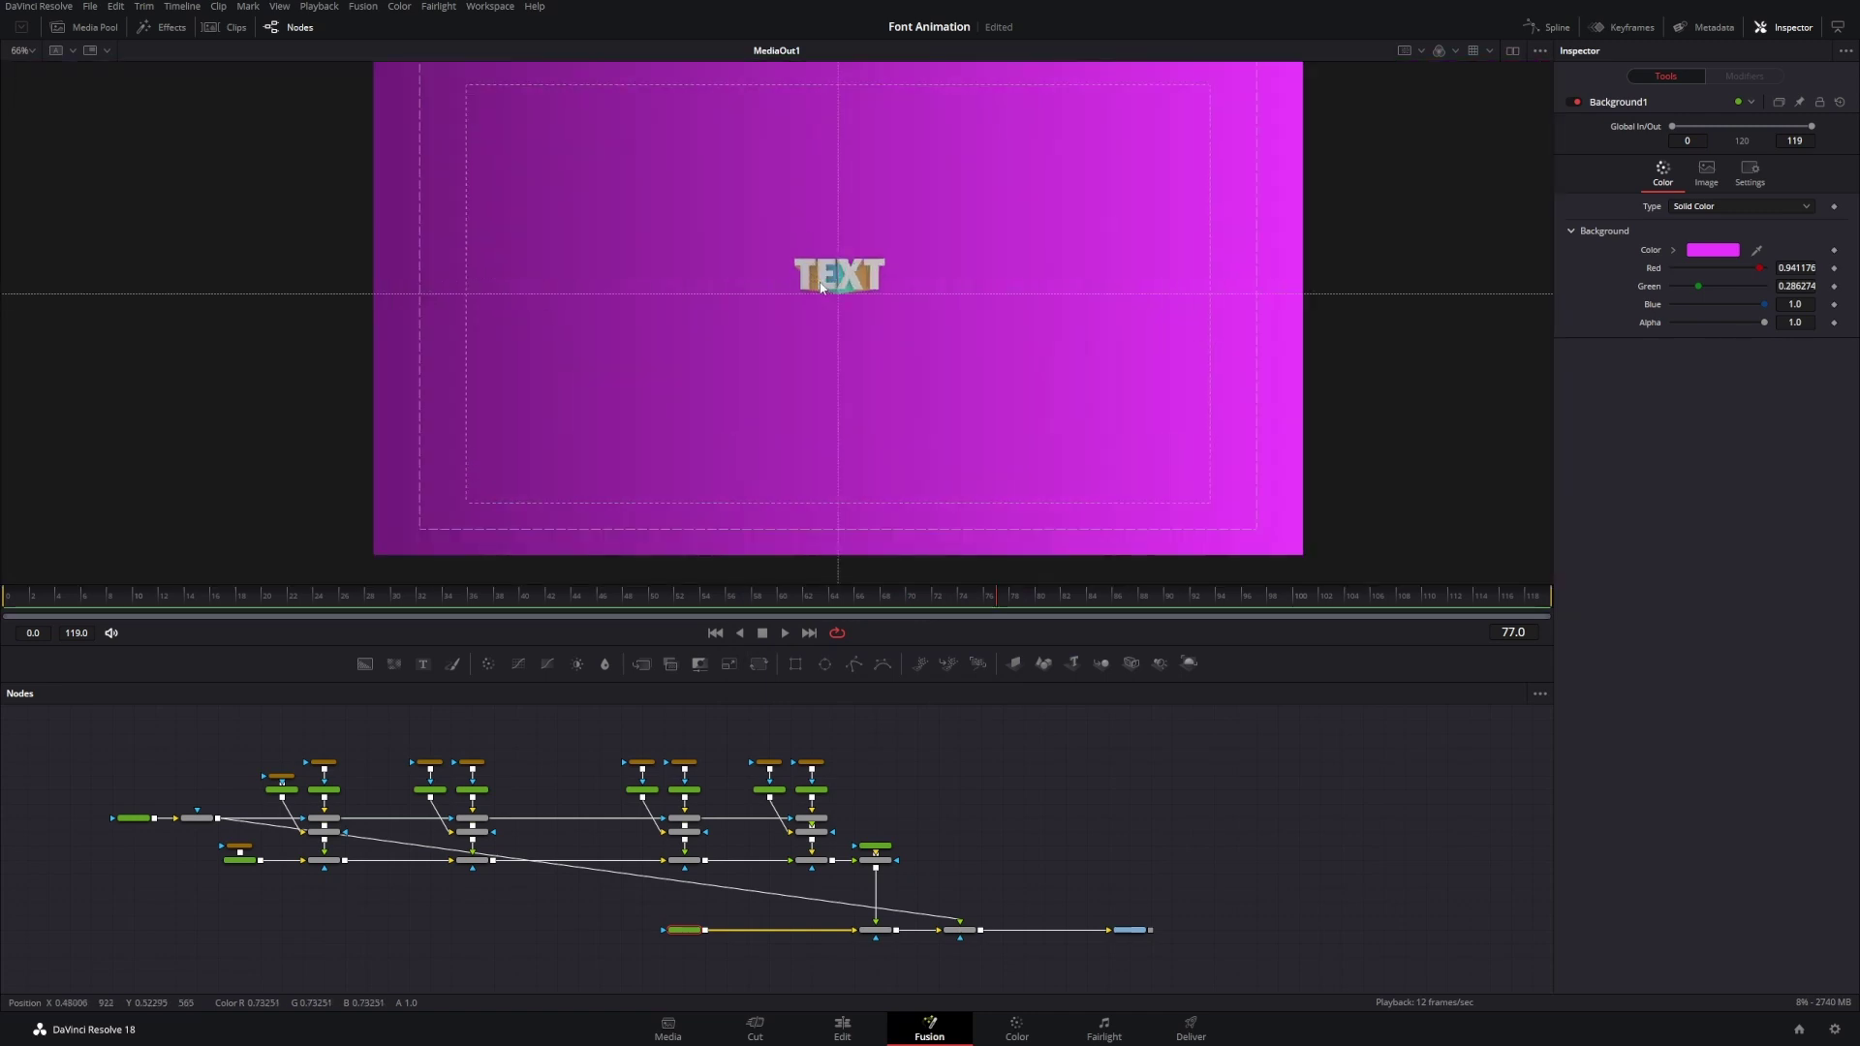
# - Set Merge1_9's blend to 0.535 and connect Merge2's output to its effect mask input
pyautogui.click(962, 932)
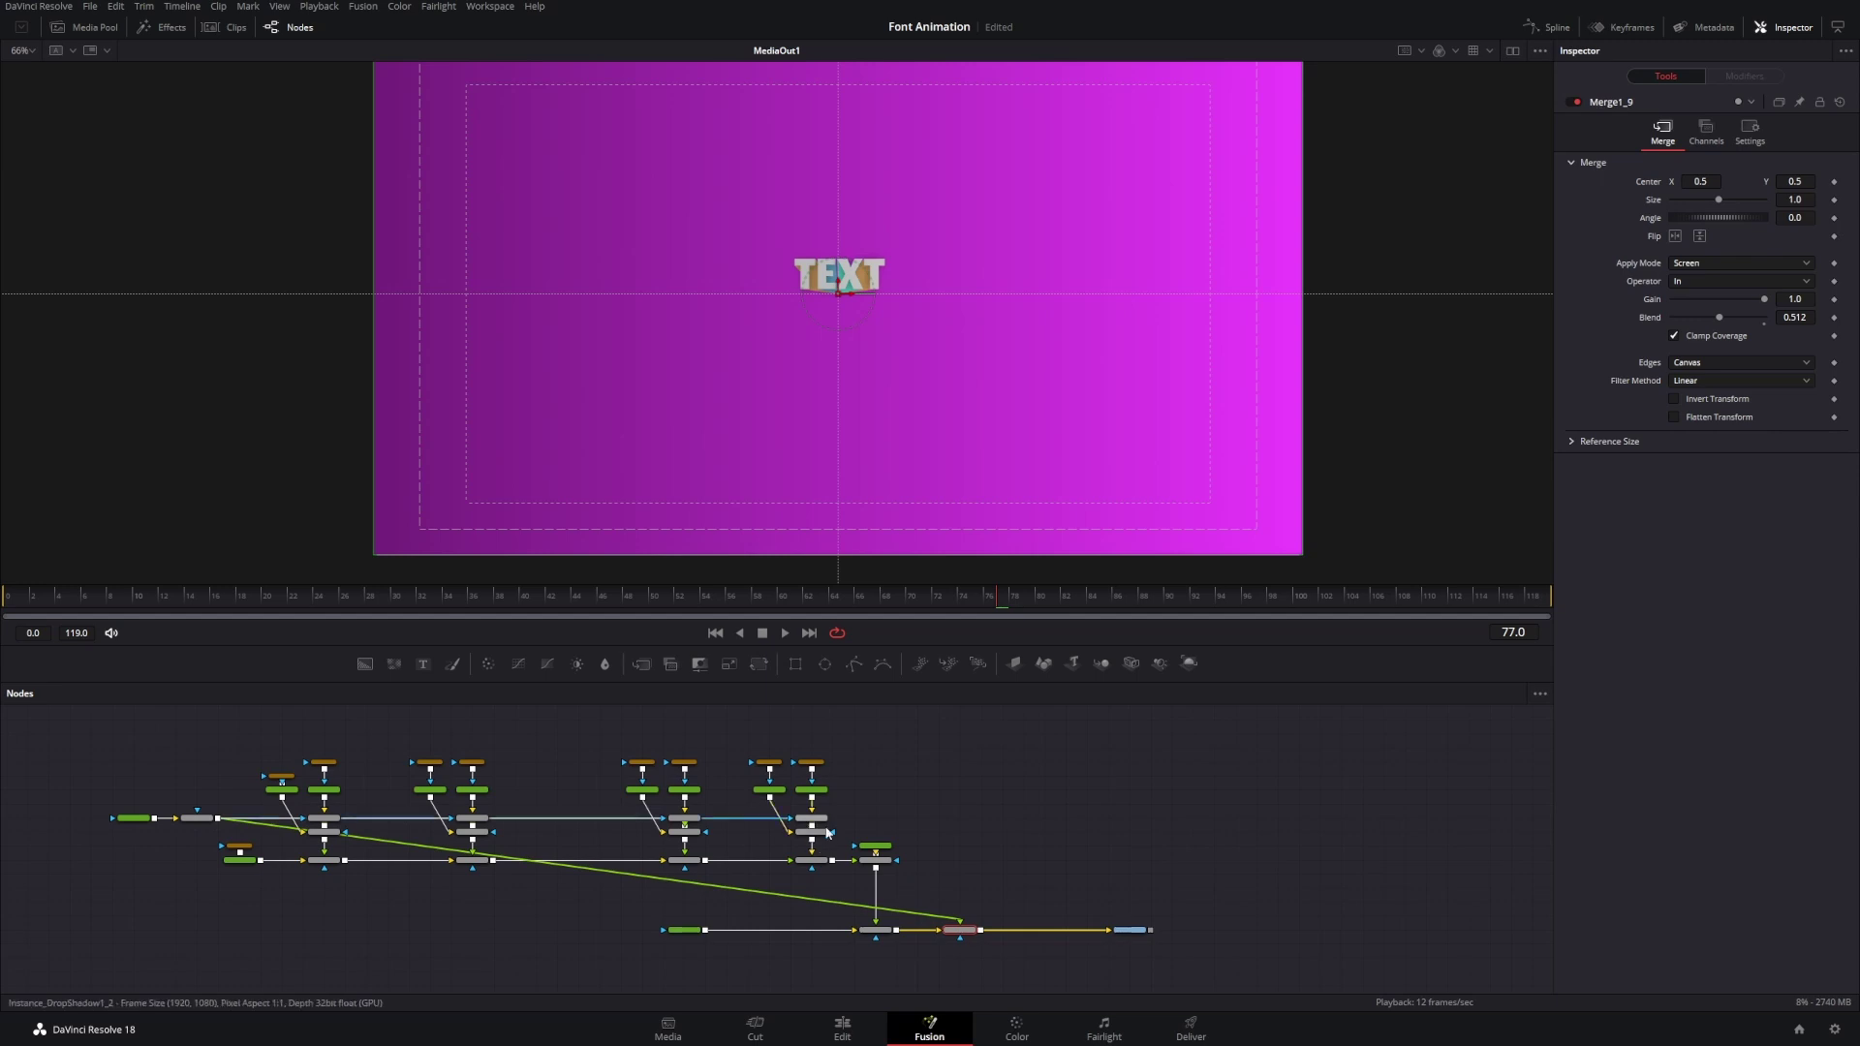
pyautogui.moveTo(1723, 322)
pyautogui.mouseDown()
pyautogui.moveTo(1758, 323)
pyautogui.moveTo(1722, 334)
pyautogui.mouseUp()
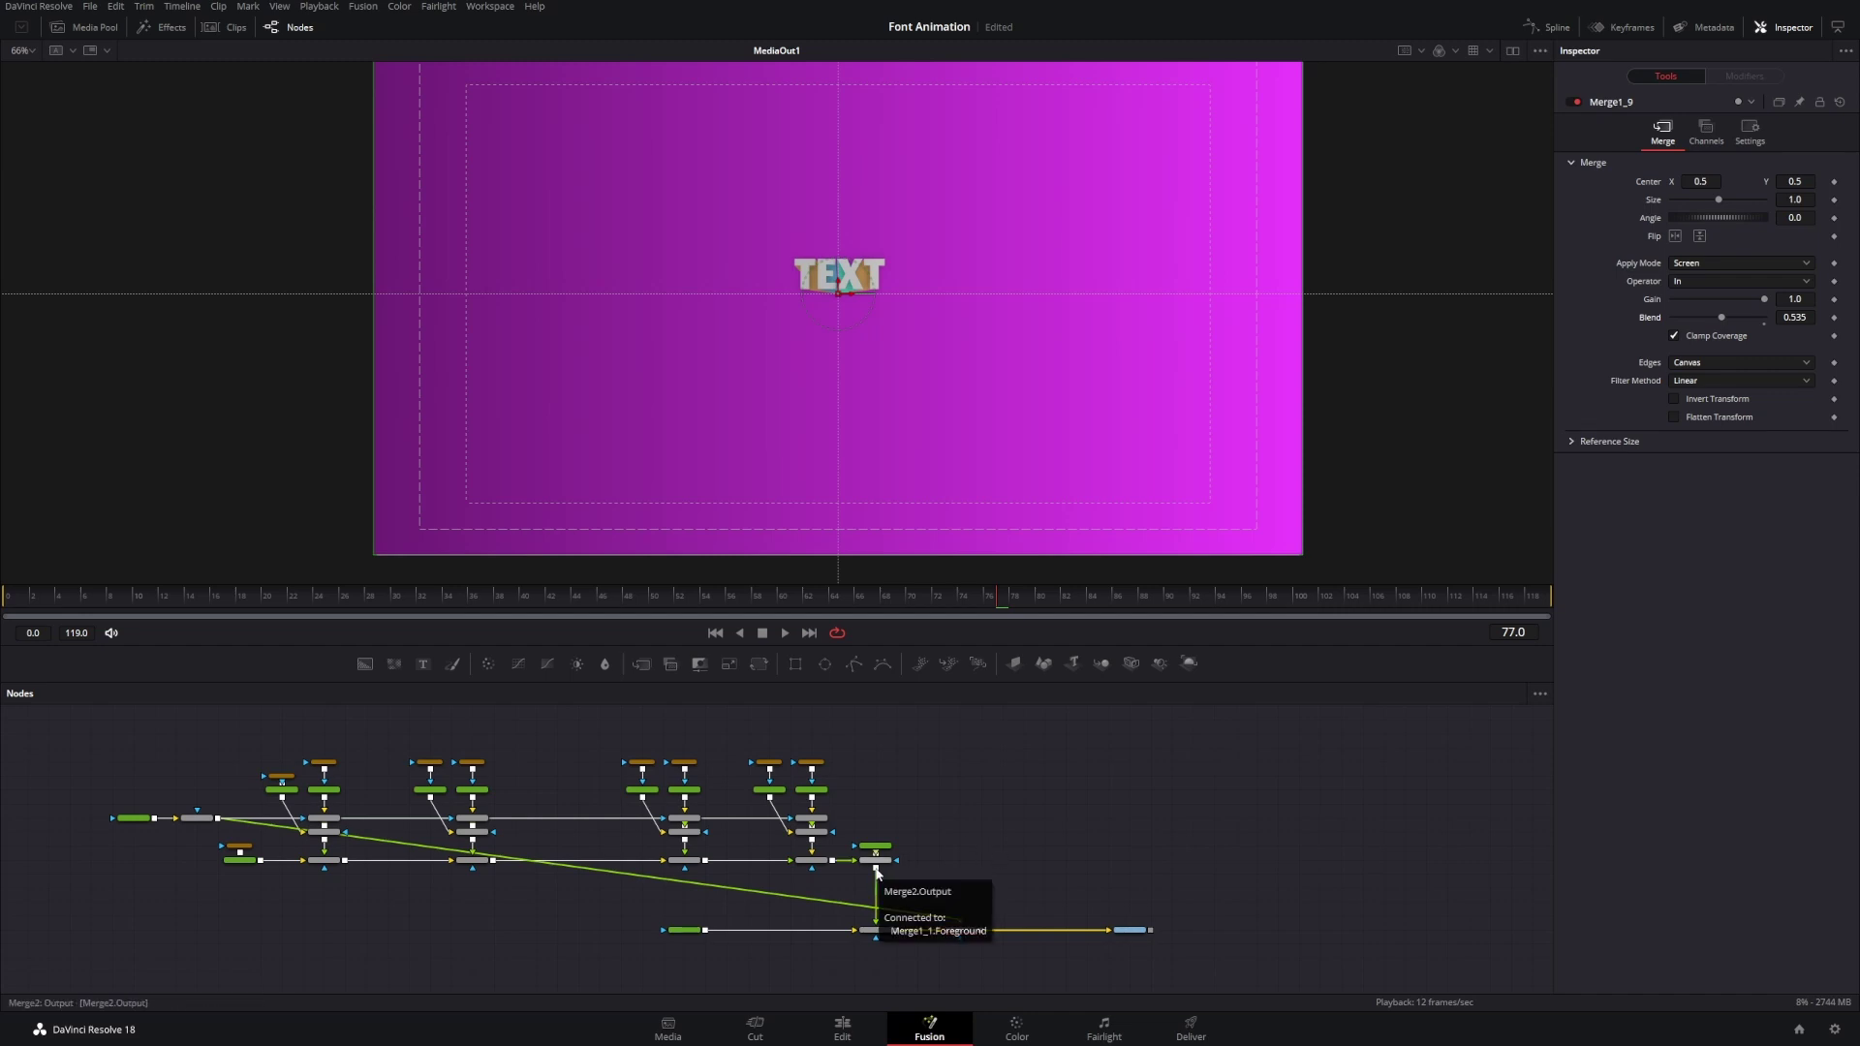
pyautogui.moveTo(877, 873); pyautogui.dragTo(967, 920)
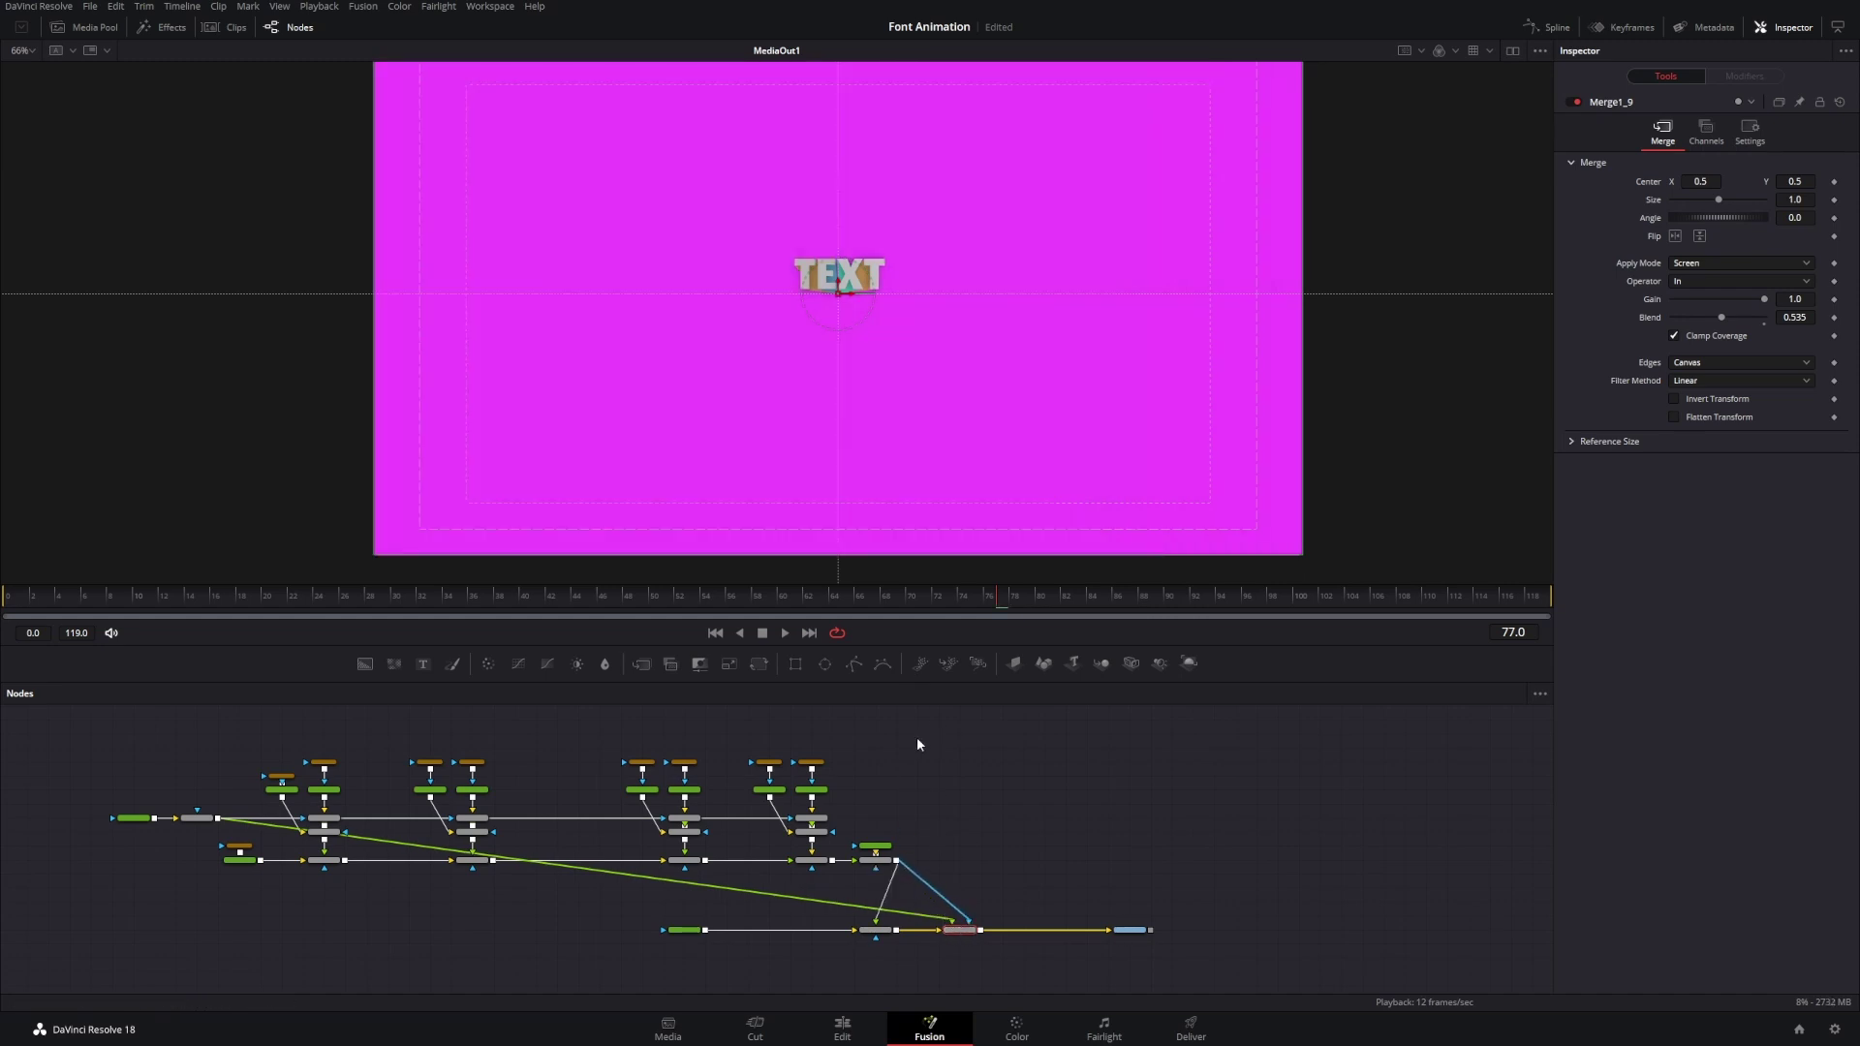
pyautogui.moveTo(916, 736); pyautogui.dragTo(114, 892)
pyautogui.scroll(10, 647, 347)
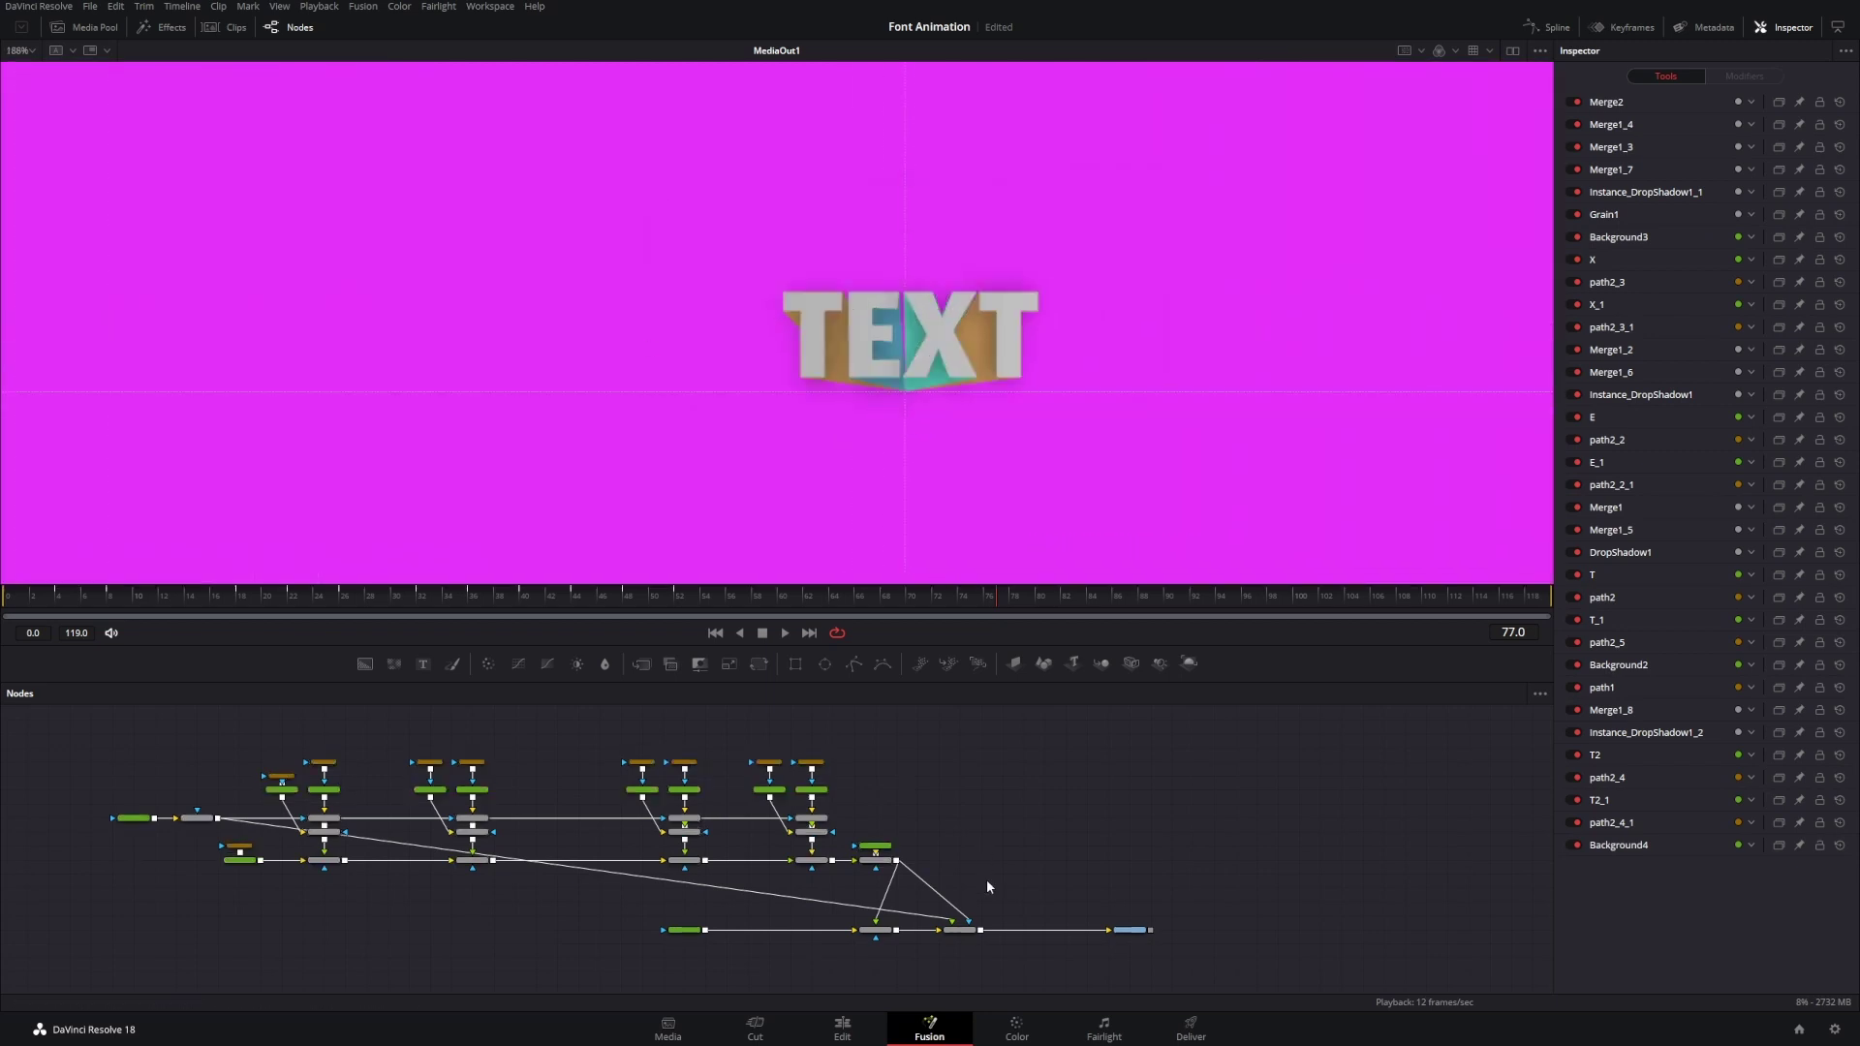
pyautogui.scroll(3, 935, 405)
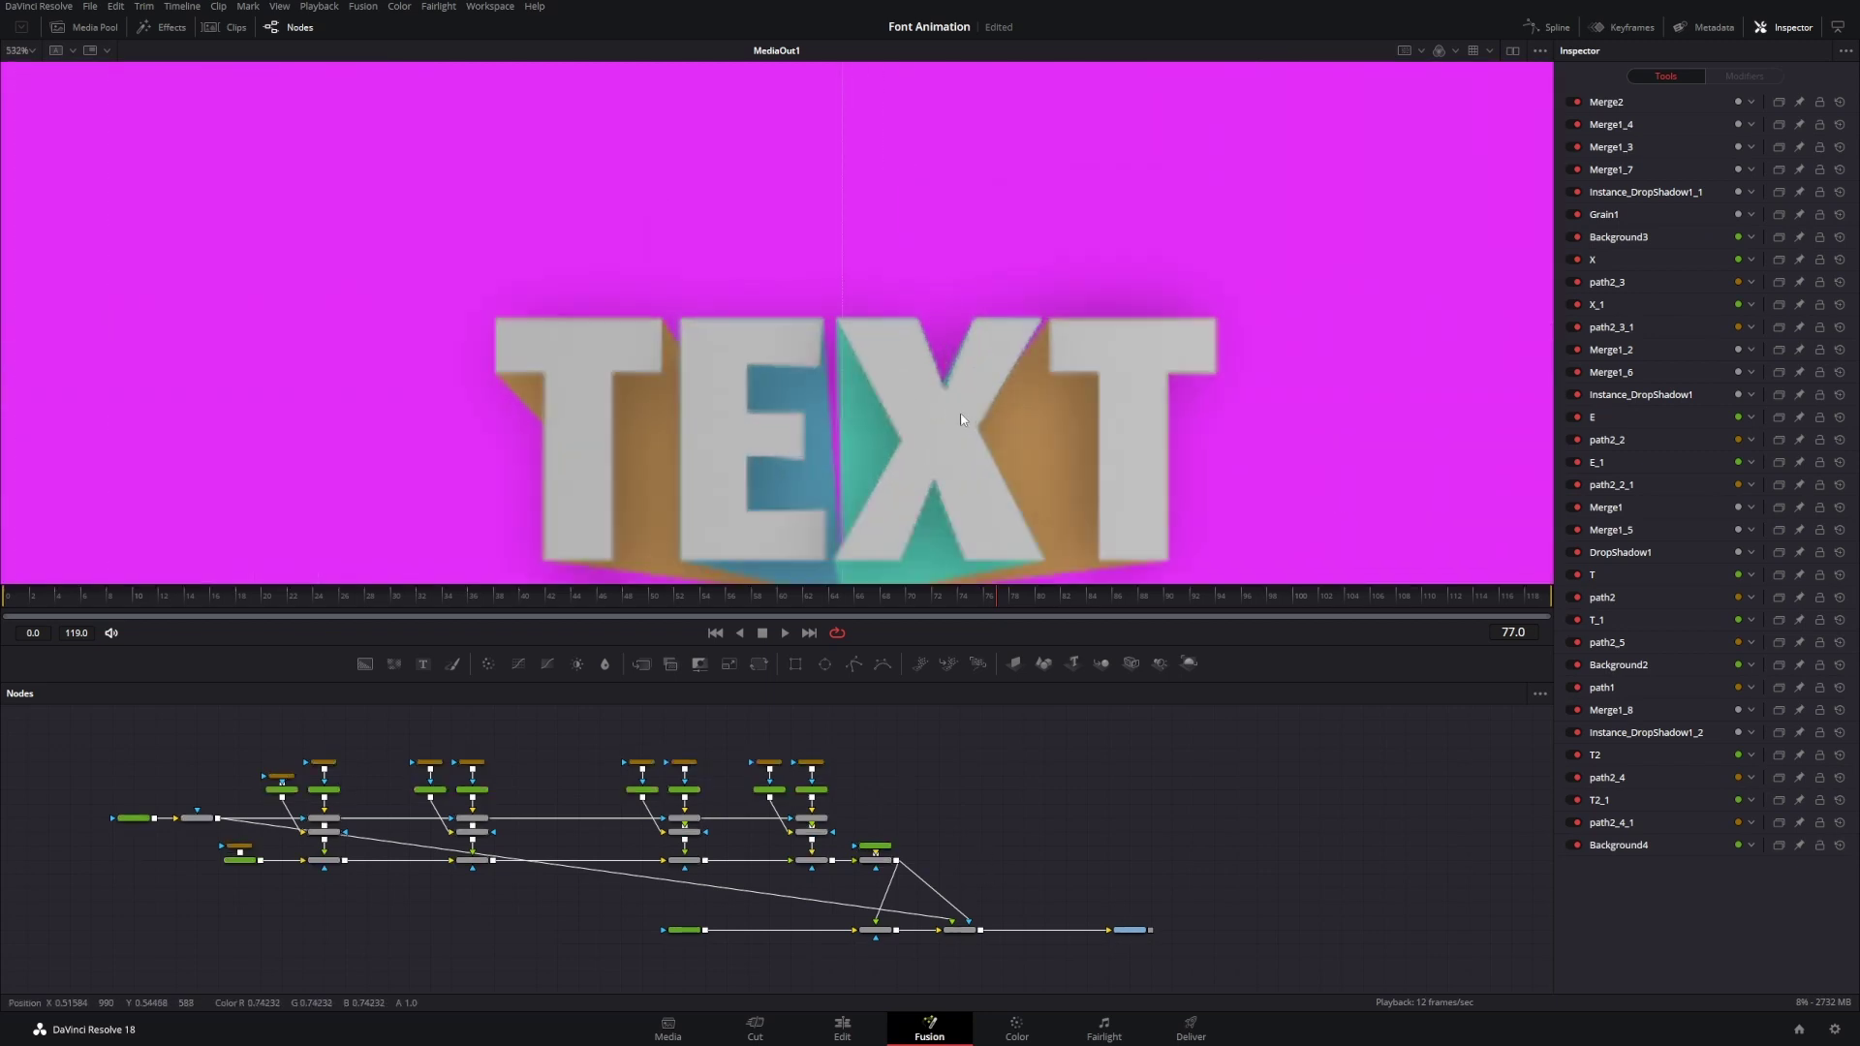
pyautogui.scroll(-5, 966, 408)
# - Reduce Merge1_9's blend to about 0.126 to weaken the gradient overlay on the letters
pyautogui.click(960, 929)
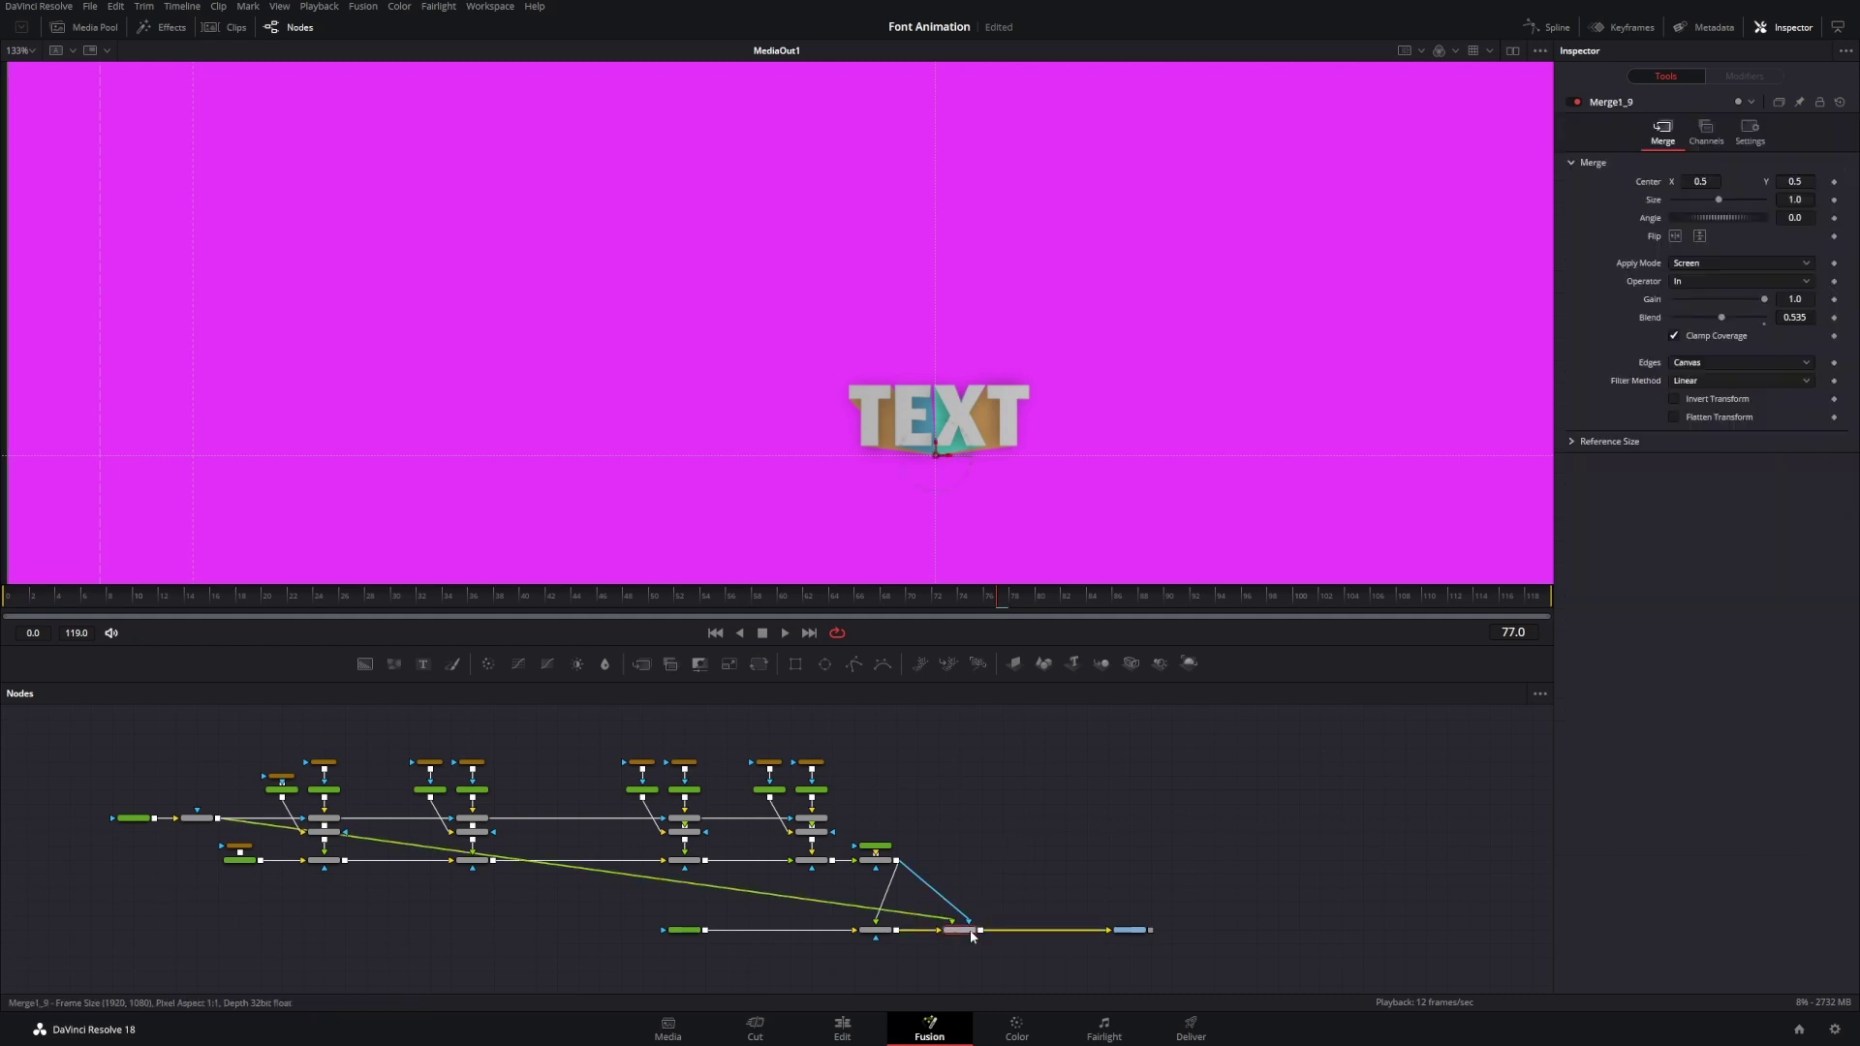
pyautogui.moveTo(1794, 317); pyautogui.dragTo(1772, 316)
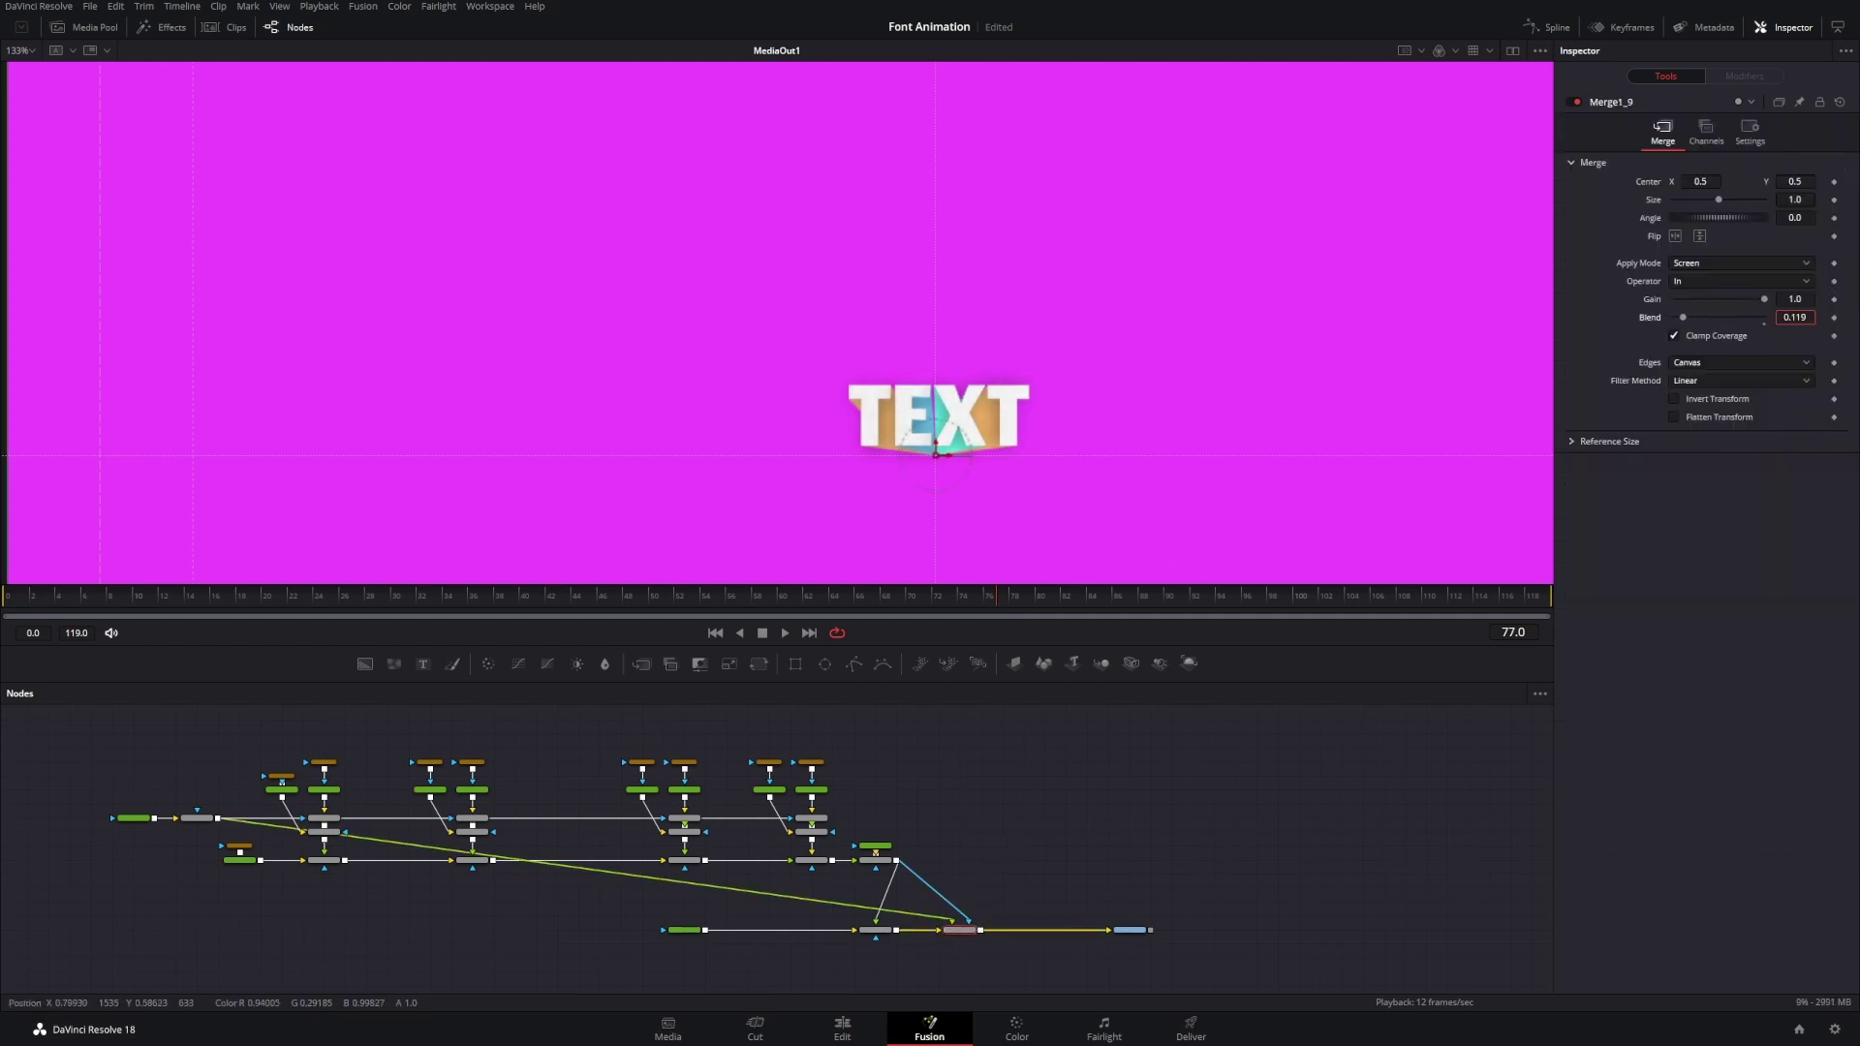
pyautogui.scroll(2, 963, 469)
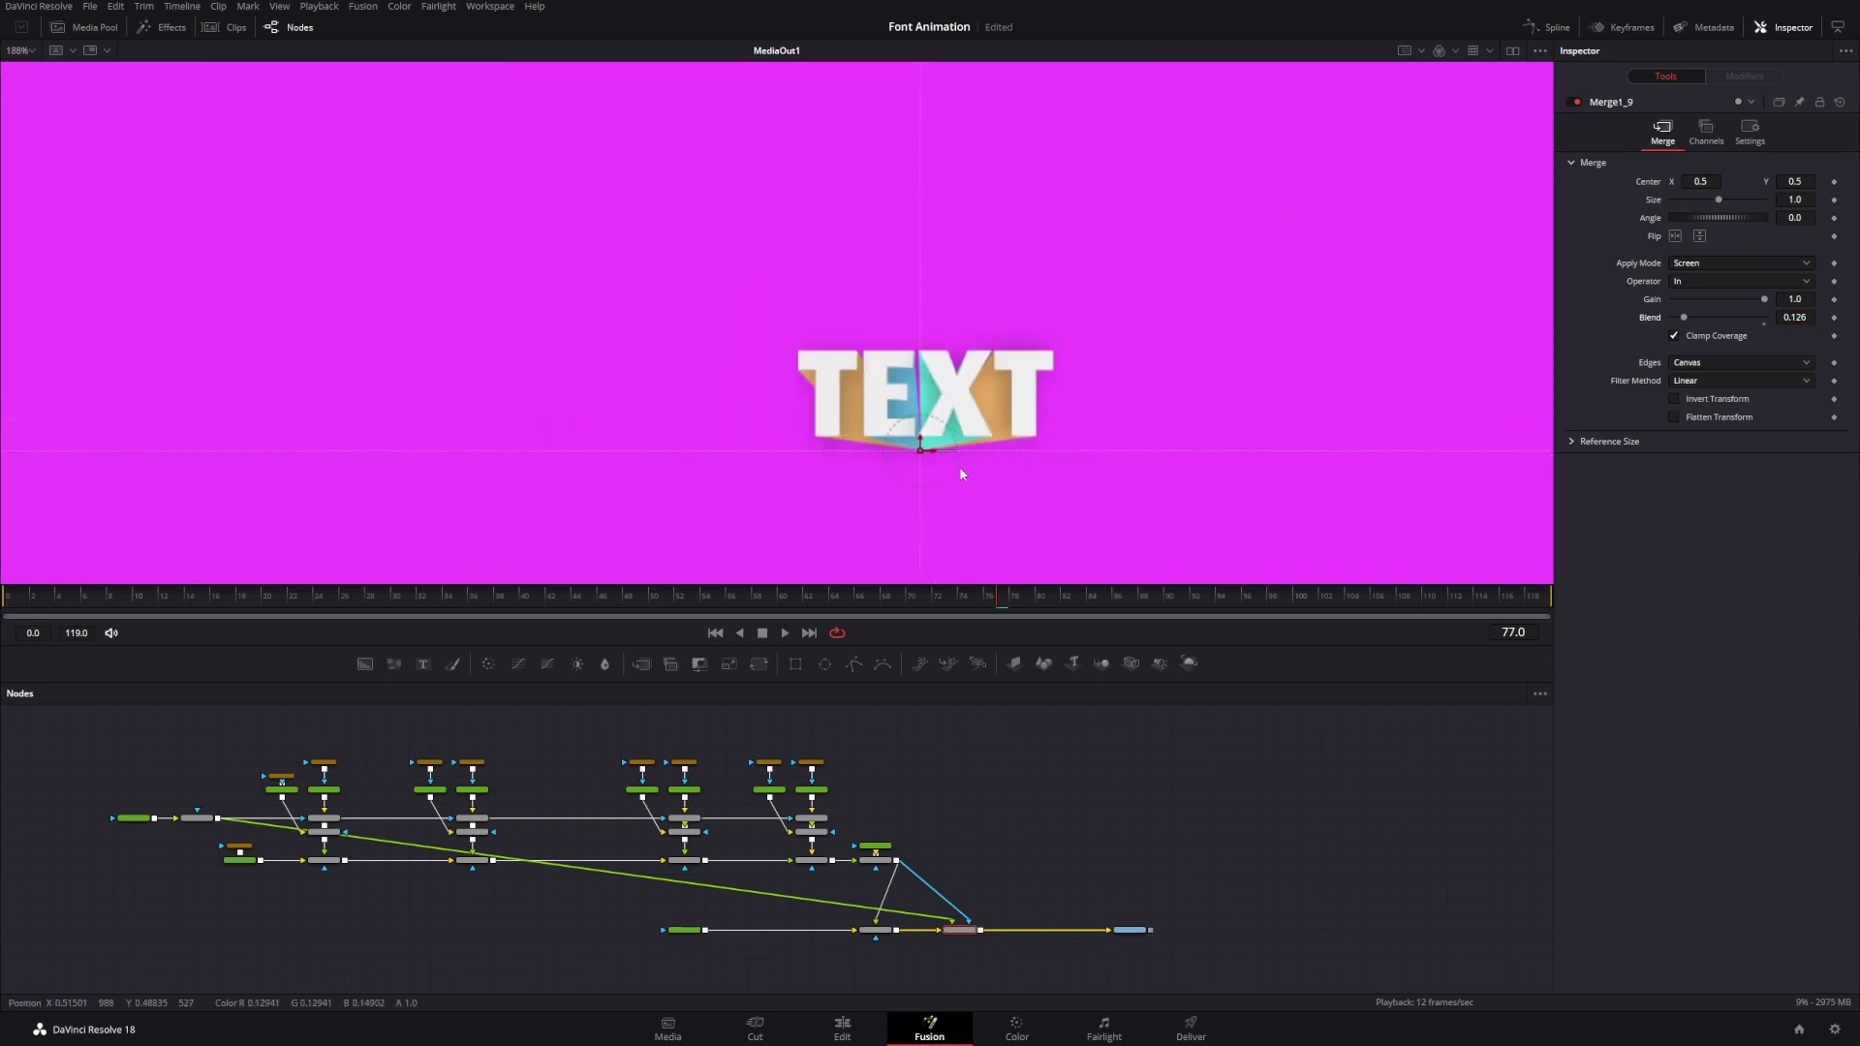
pyautogui.scroll(-5, 959, 468)
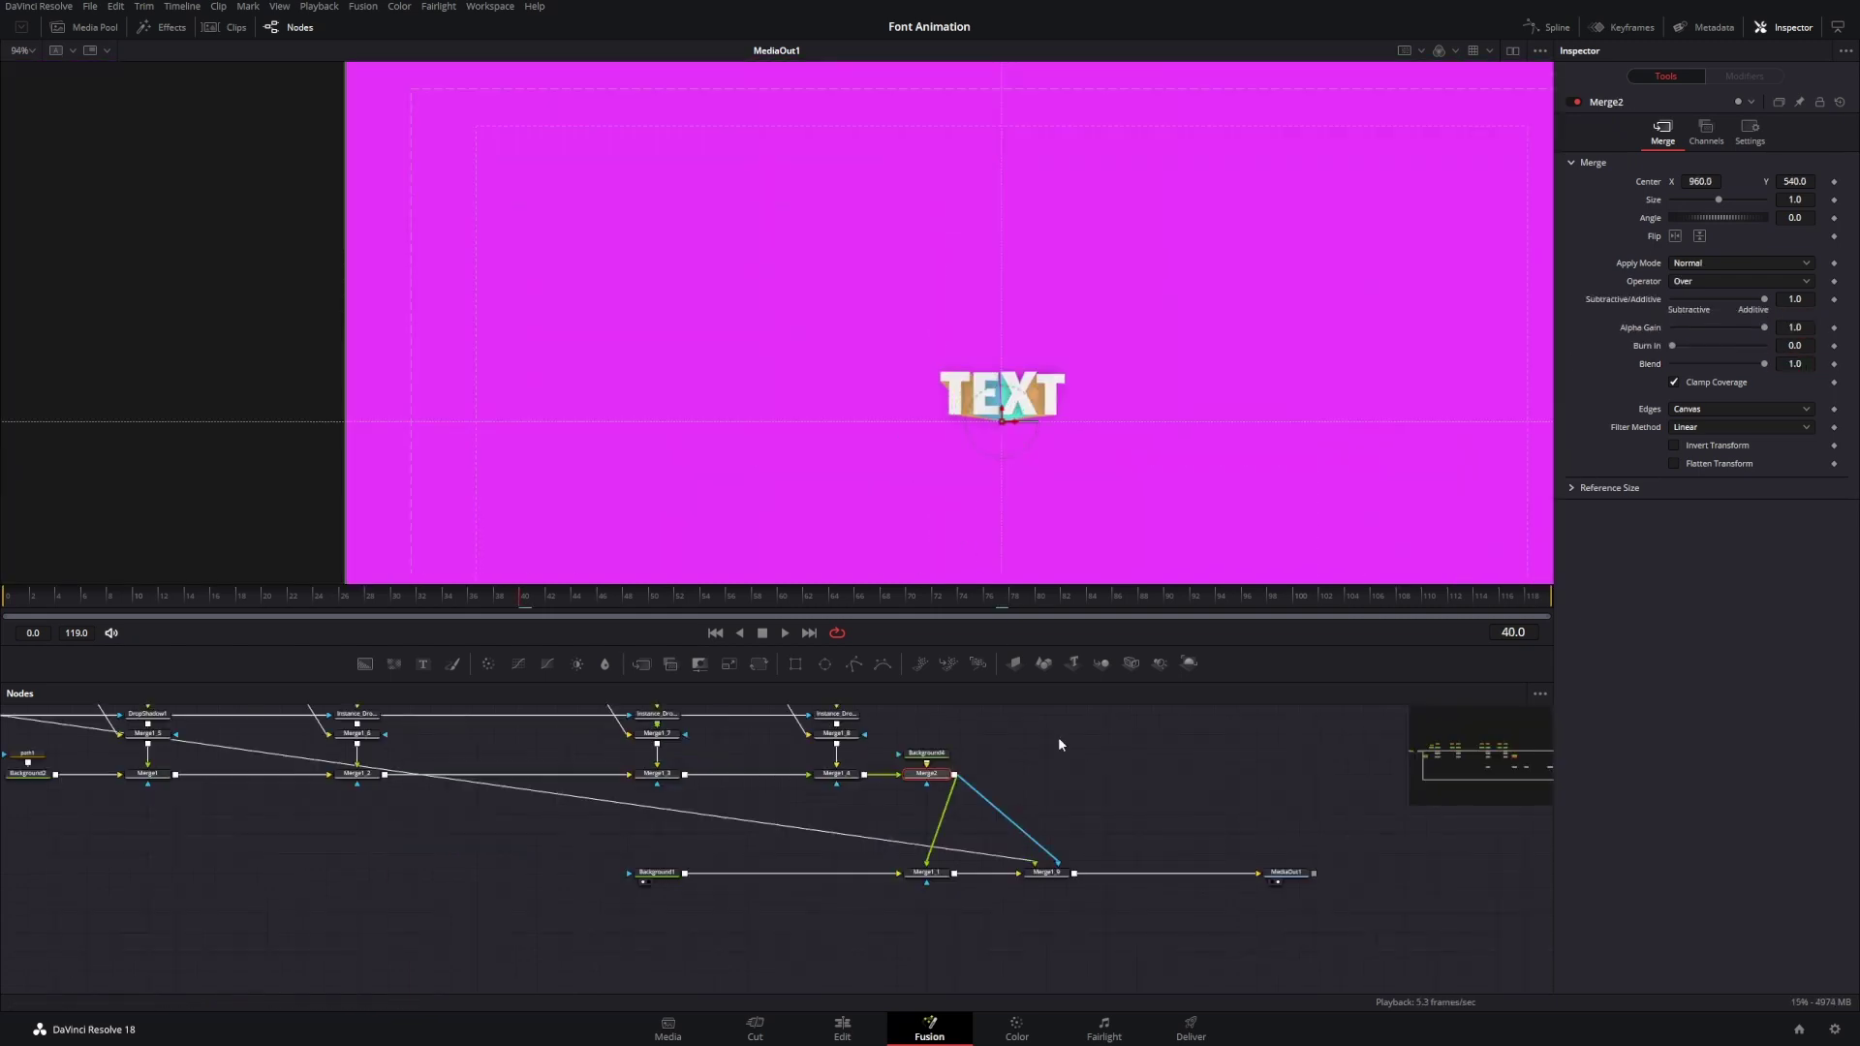
# - Scale up the text composition by setting Merge2's size to 3.0
pyautogui.click(979, 771)
pyautogui.click(937, 779)
pyautogui.moveTo(979, 739); pyautogui.dragTo(1073, 822)
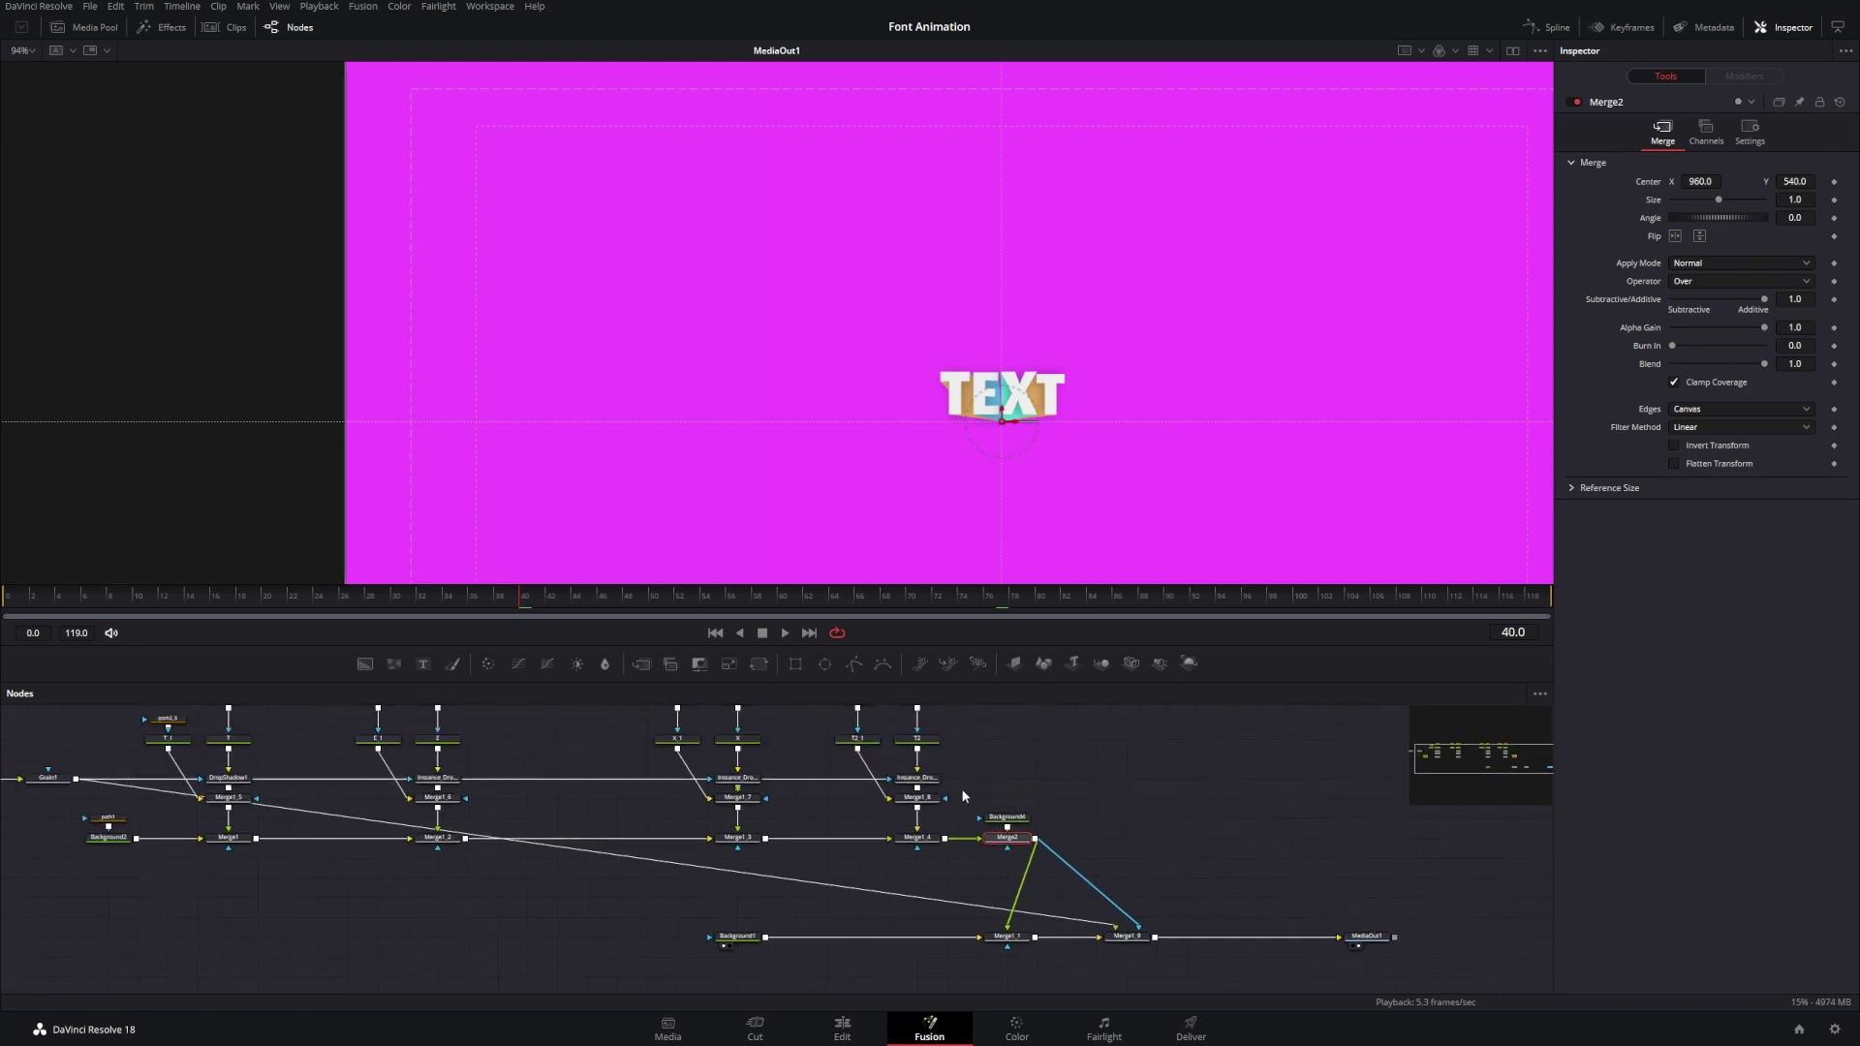
pyautogui.moveTo(968, 775); pyautogui.dragTo(1011, 816)
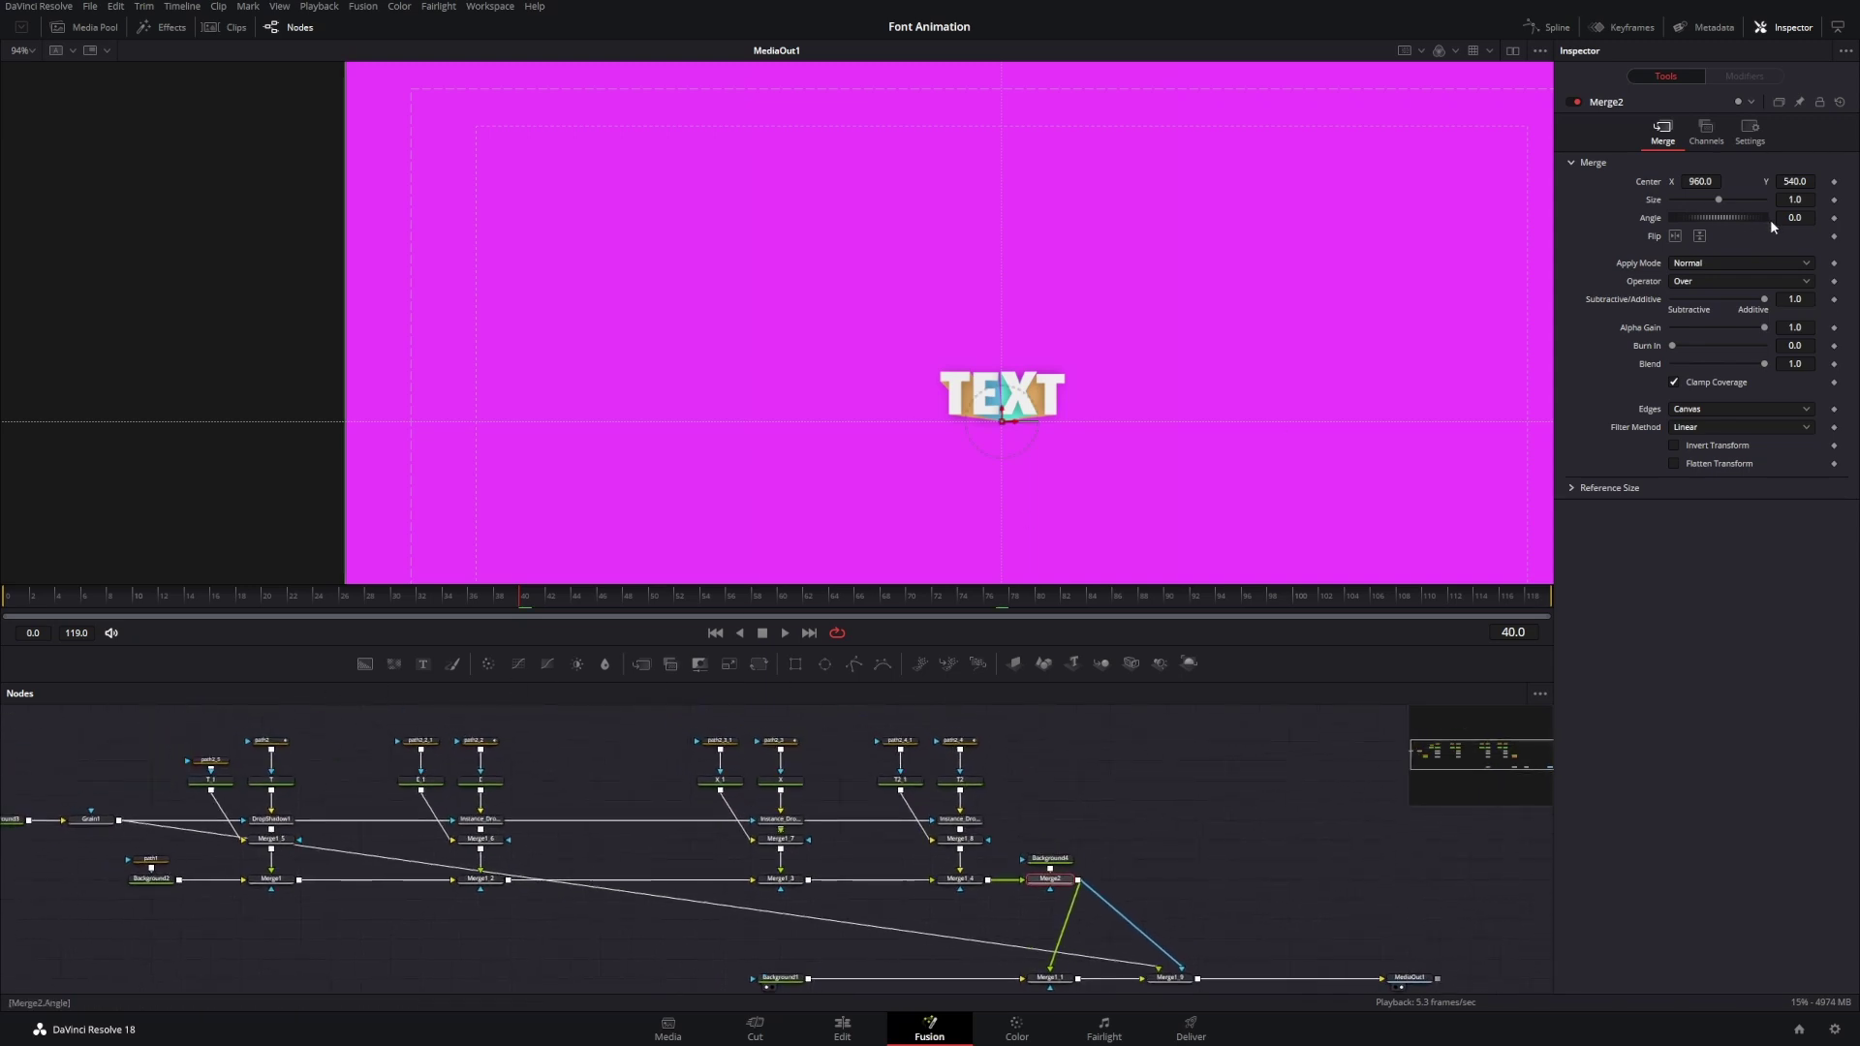
pyautogui.moveTo(1793, 199); pyautogui.dragTo(1855, 200)
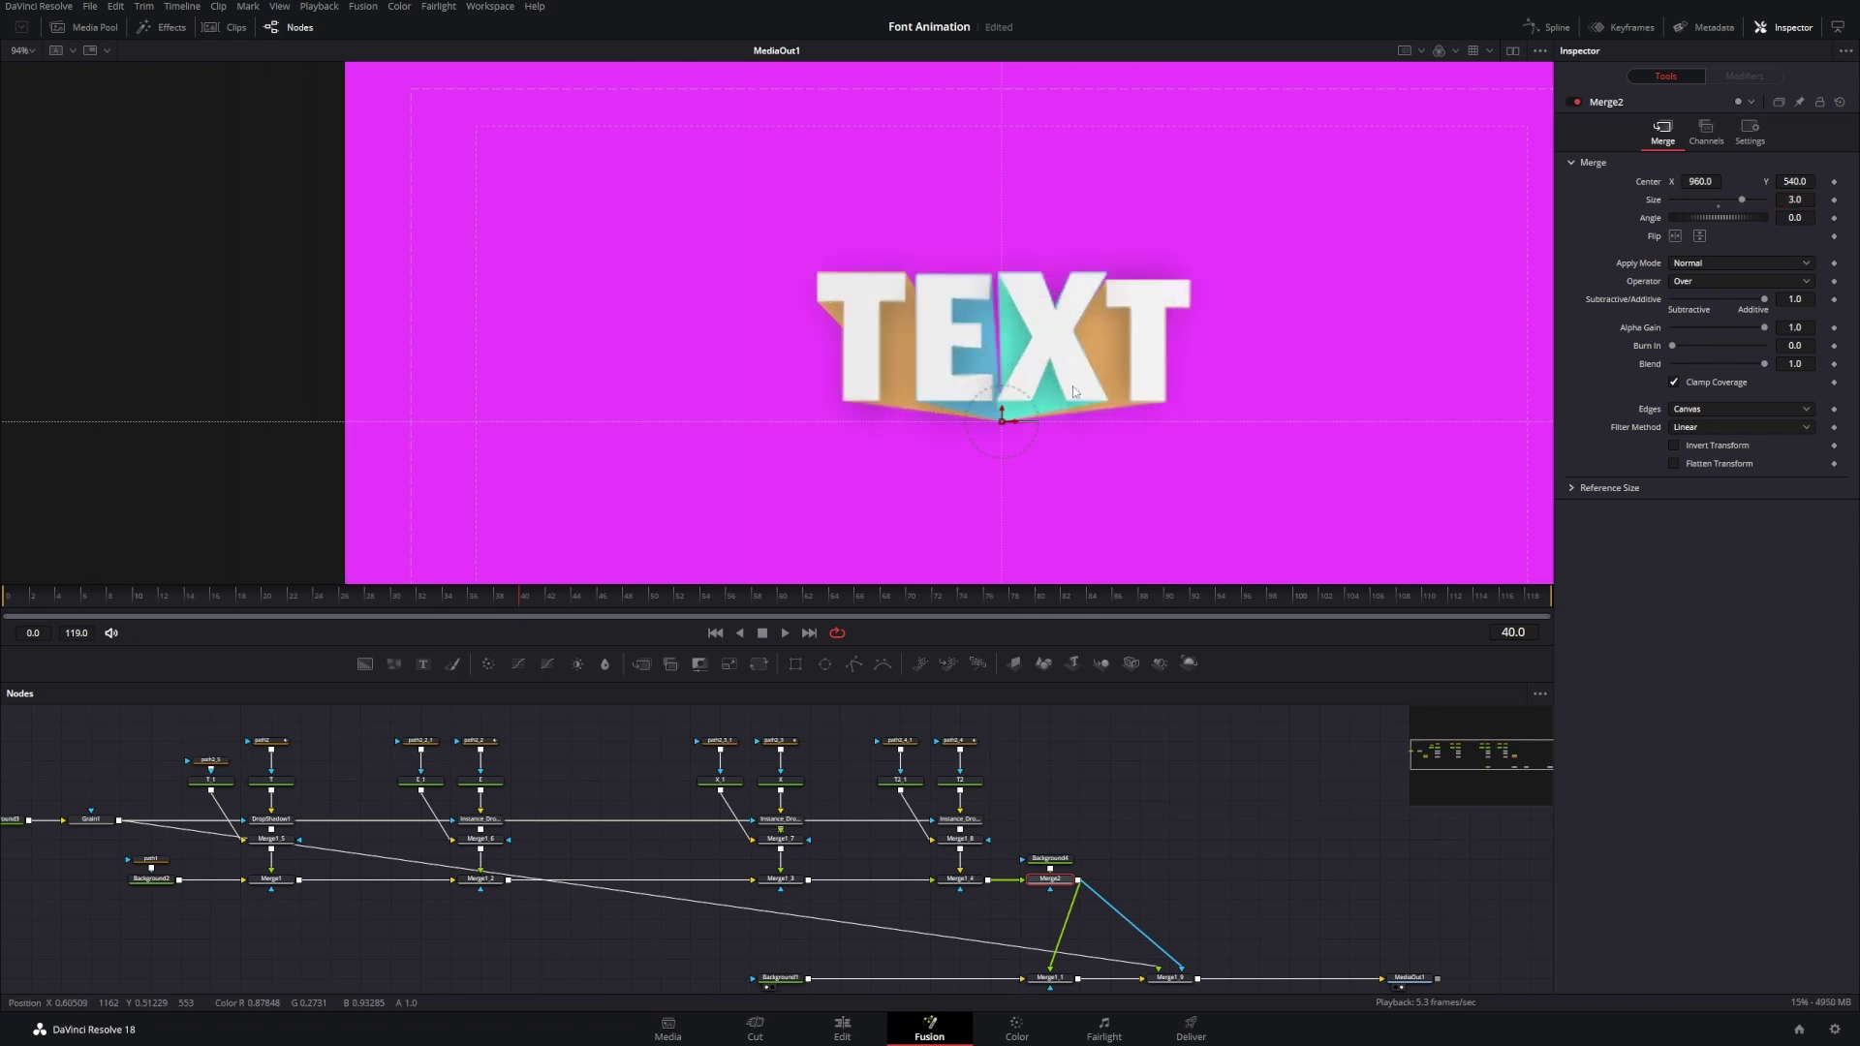
pyautogui.scroll(3, 1072, 386)
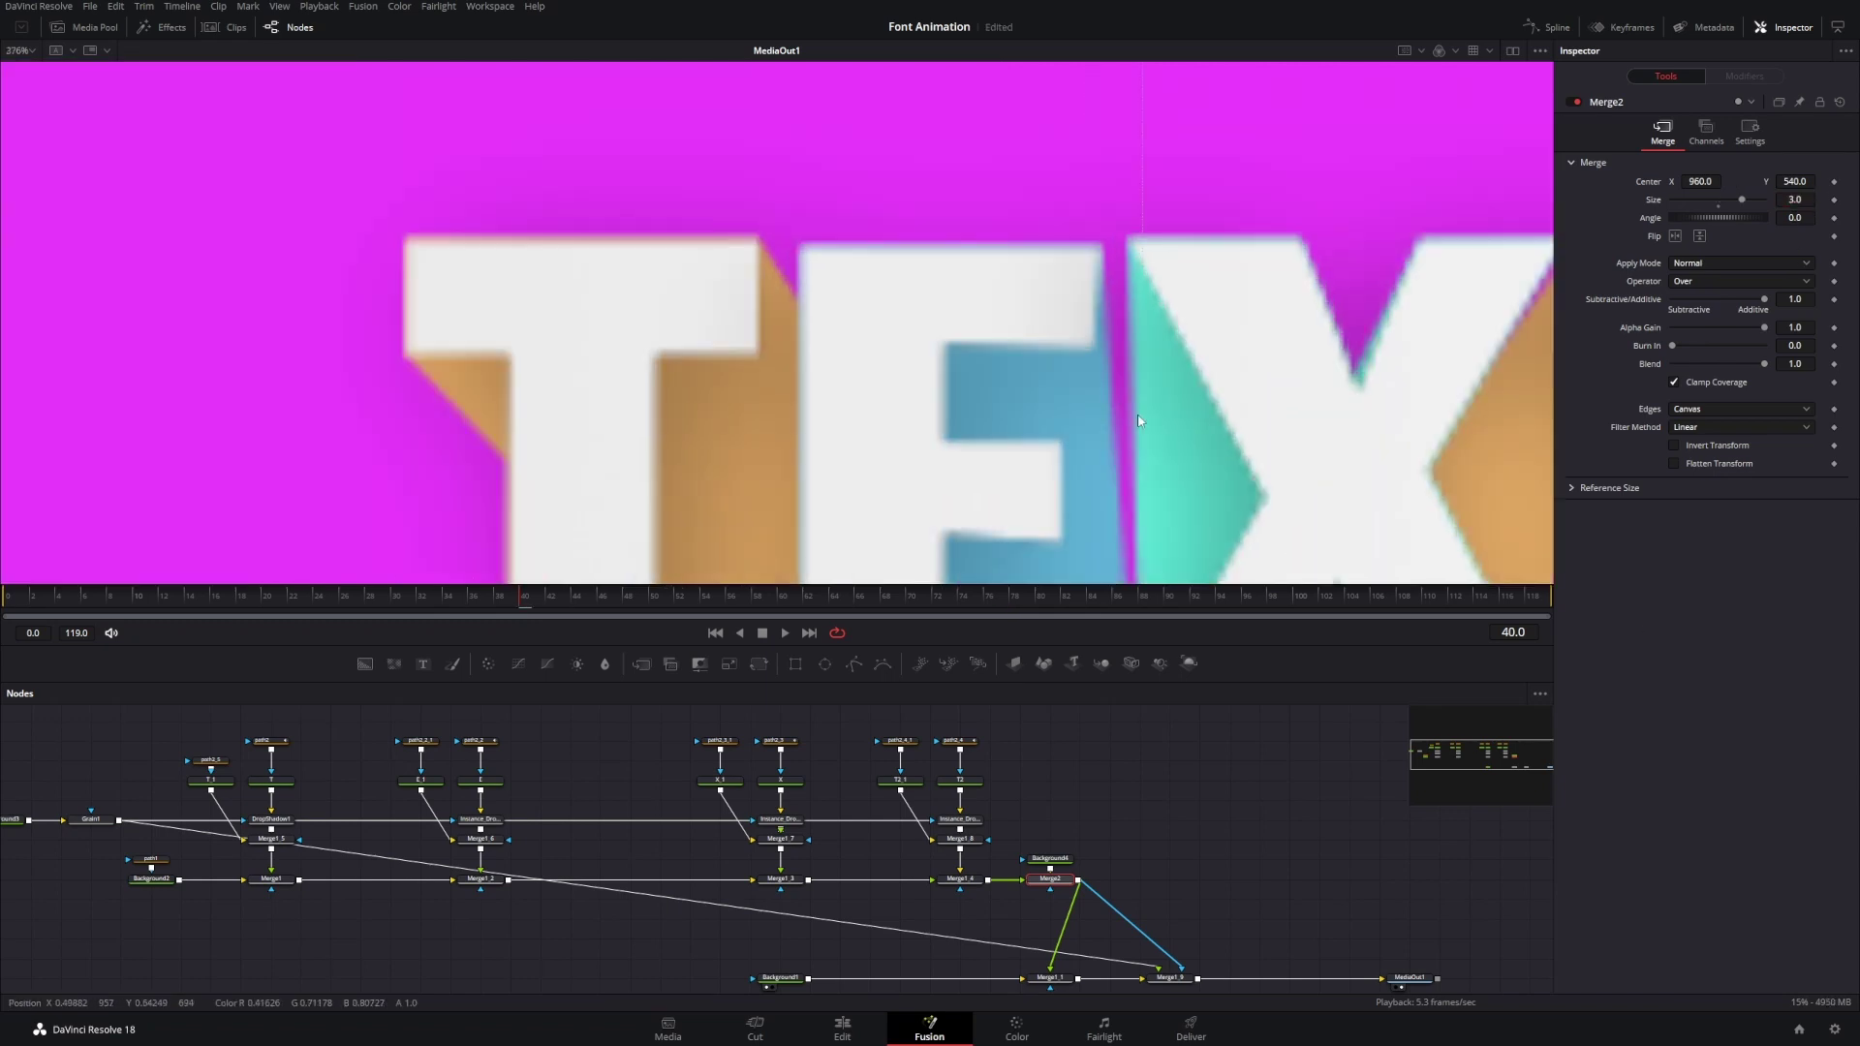
pyautogui.scroll(-5, 478, 207)
# - Return to frame 0 and play the enlarged text animation to check the staggered letter scaling
pyautogui.moveTo(104, 587); pyautogui.dragTo(105, 601)
pyautogui.click(72, 613)
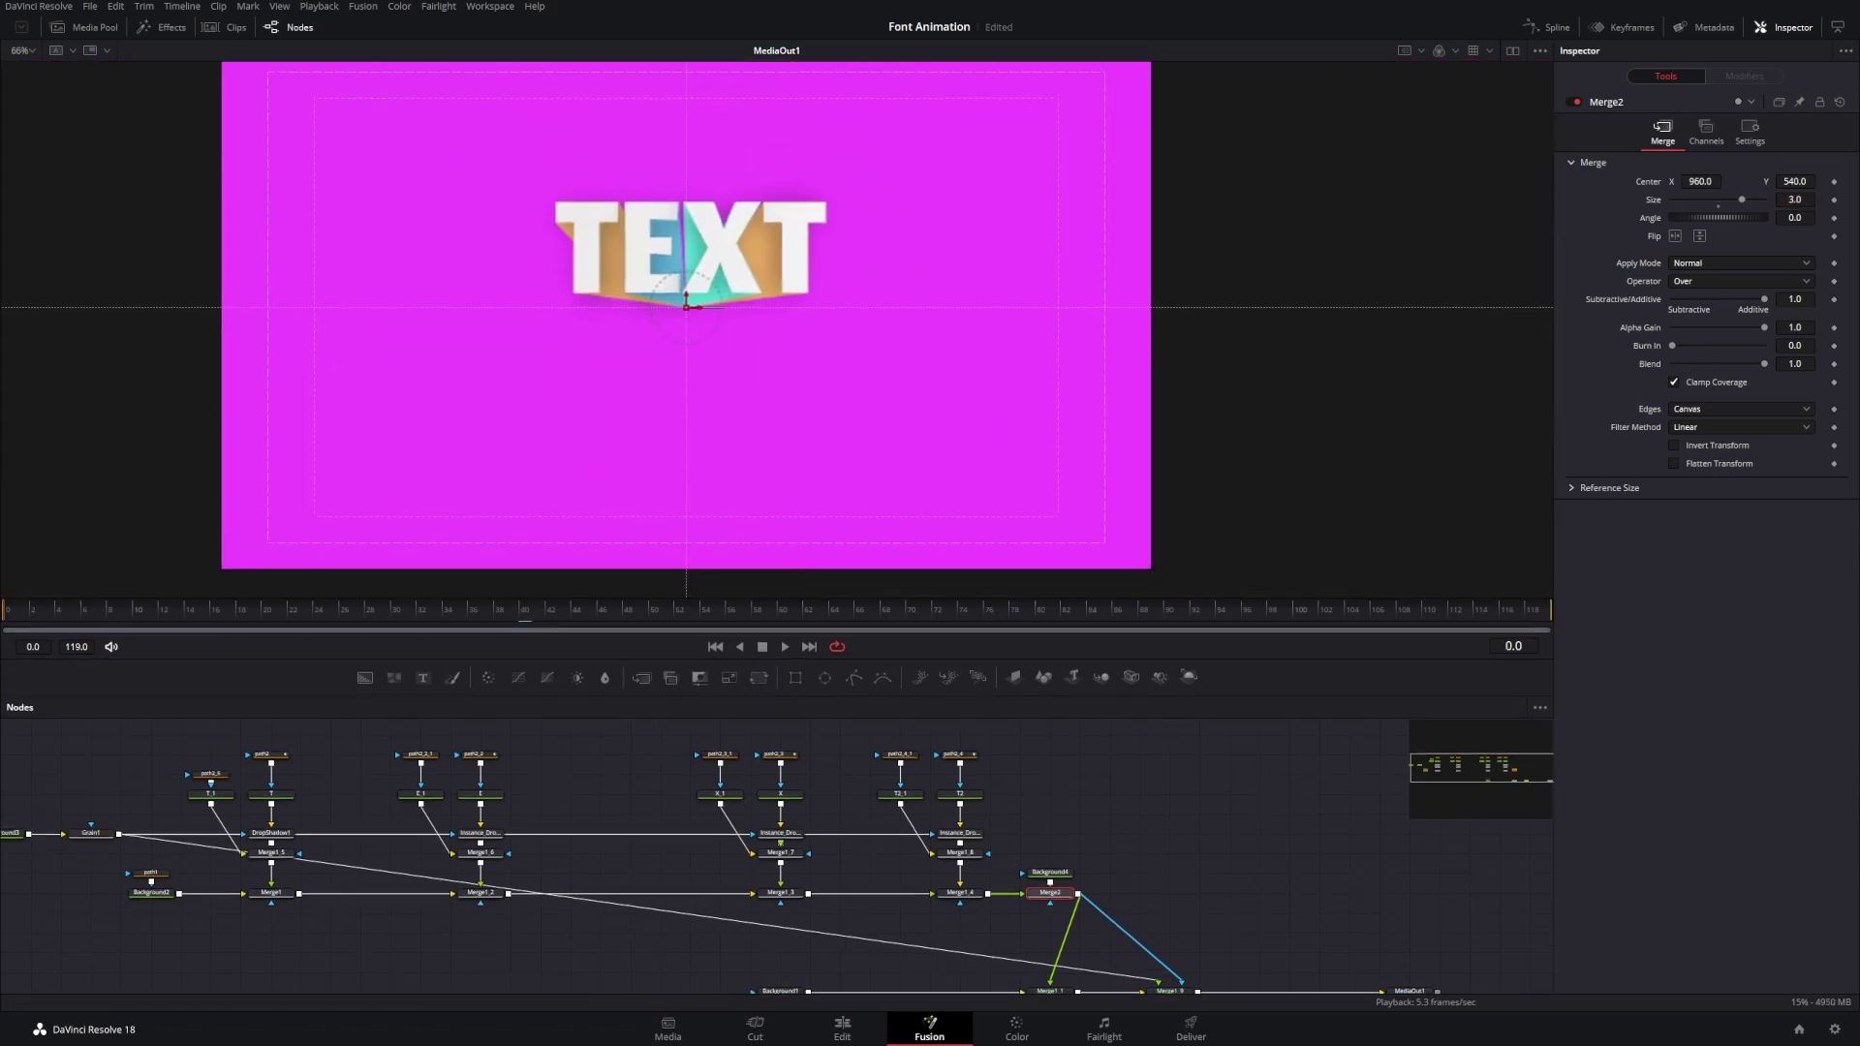
pyautogui.press('space')
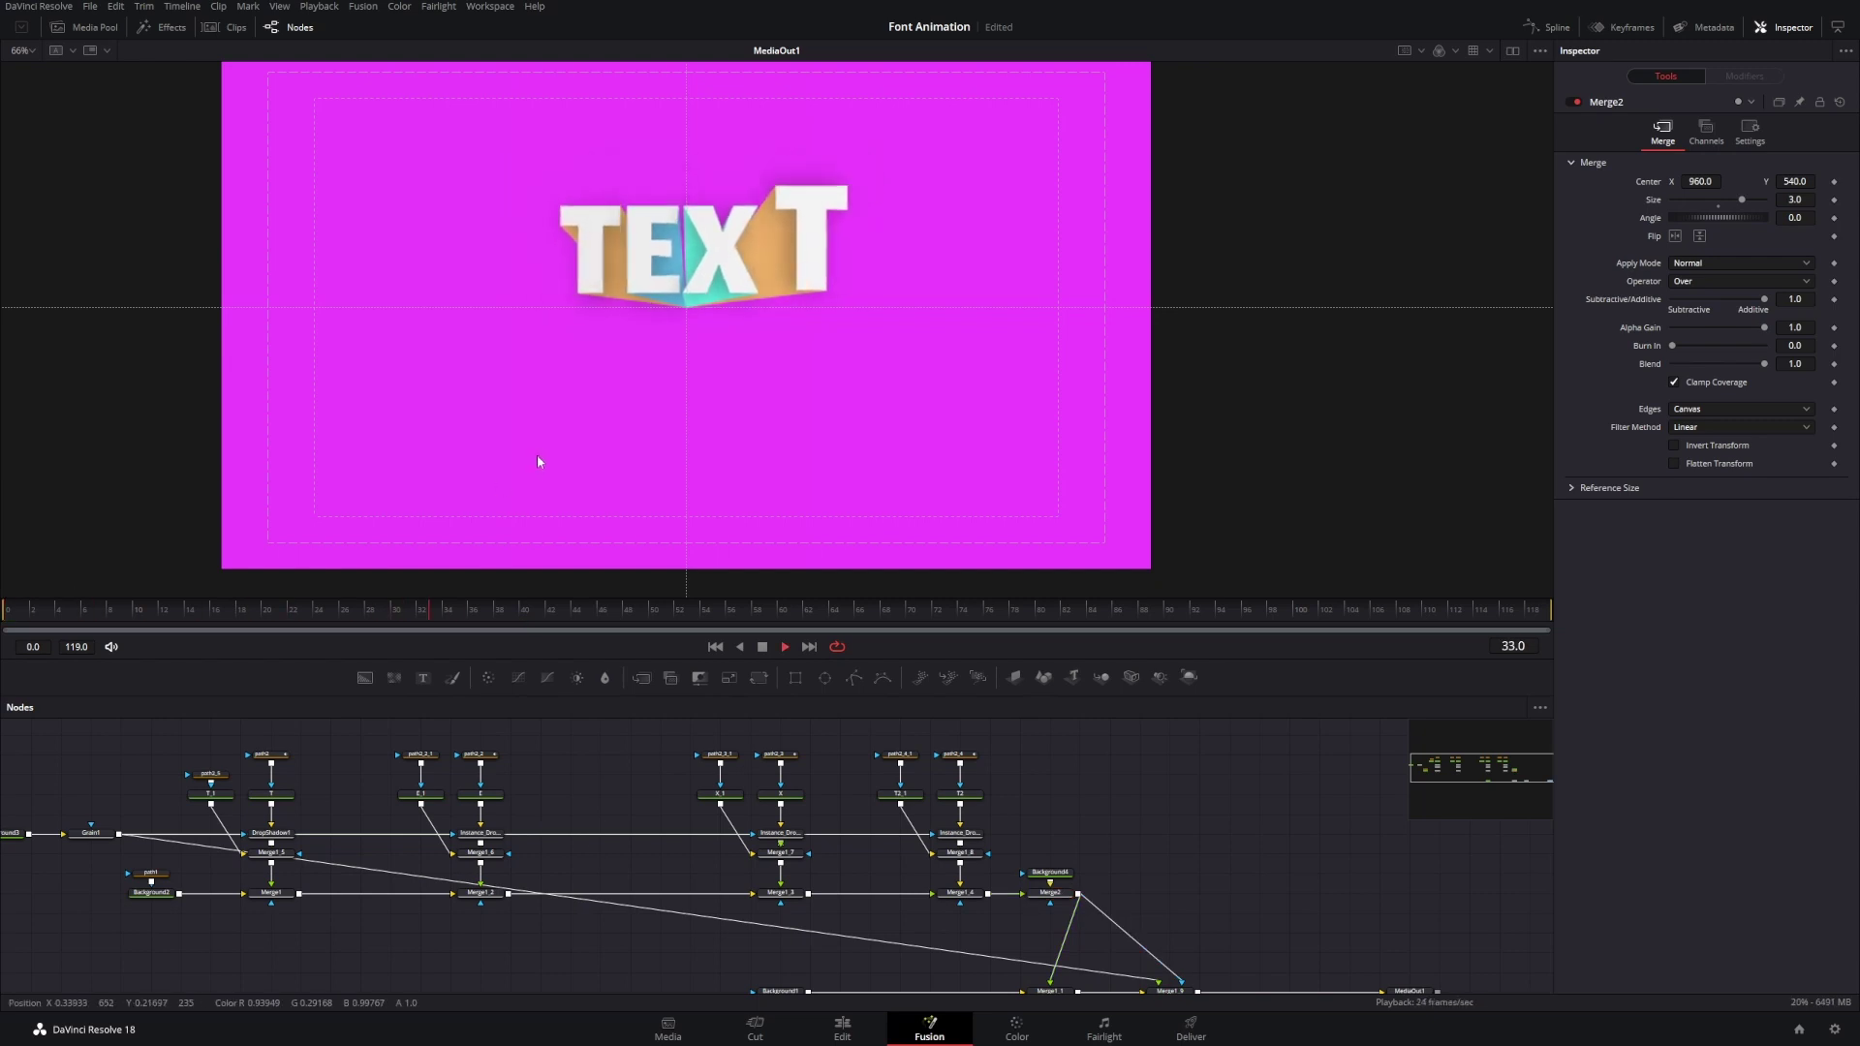
pyautogui.scroll(1, 718, 469)
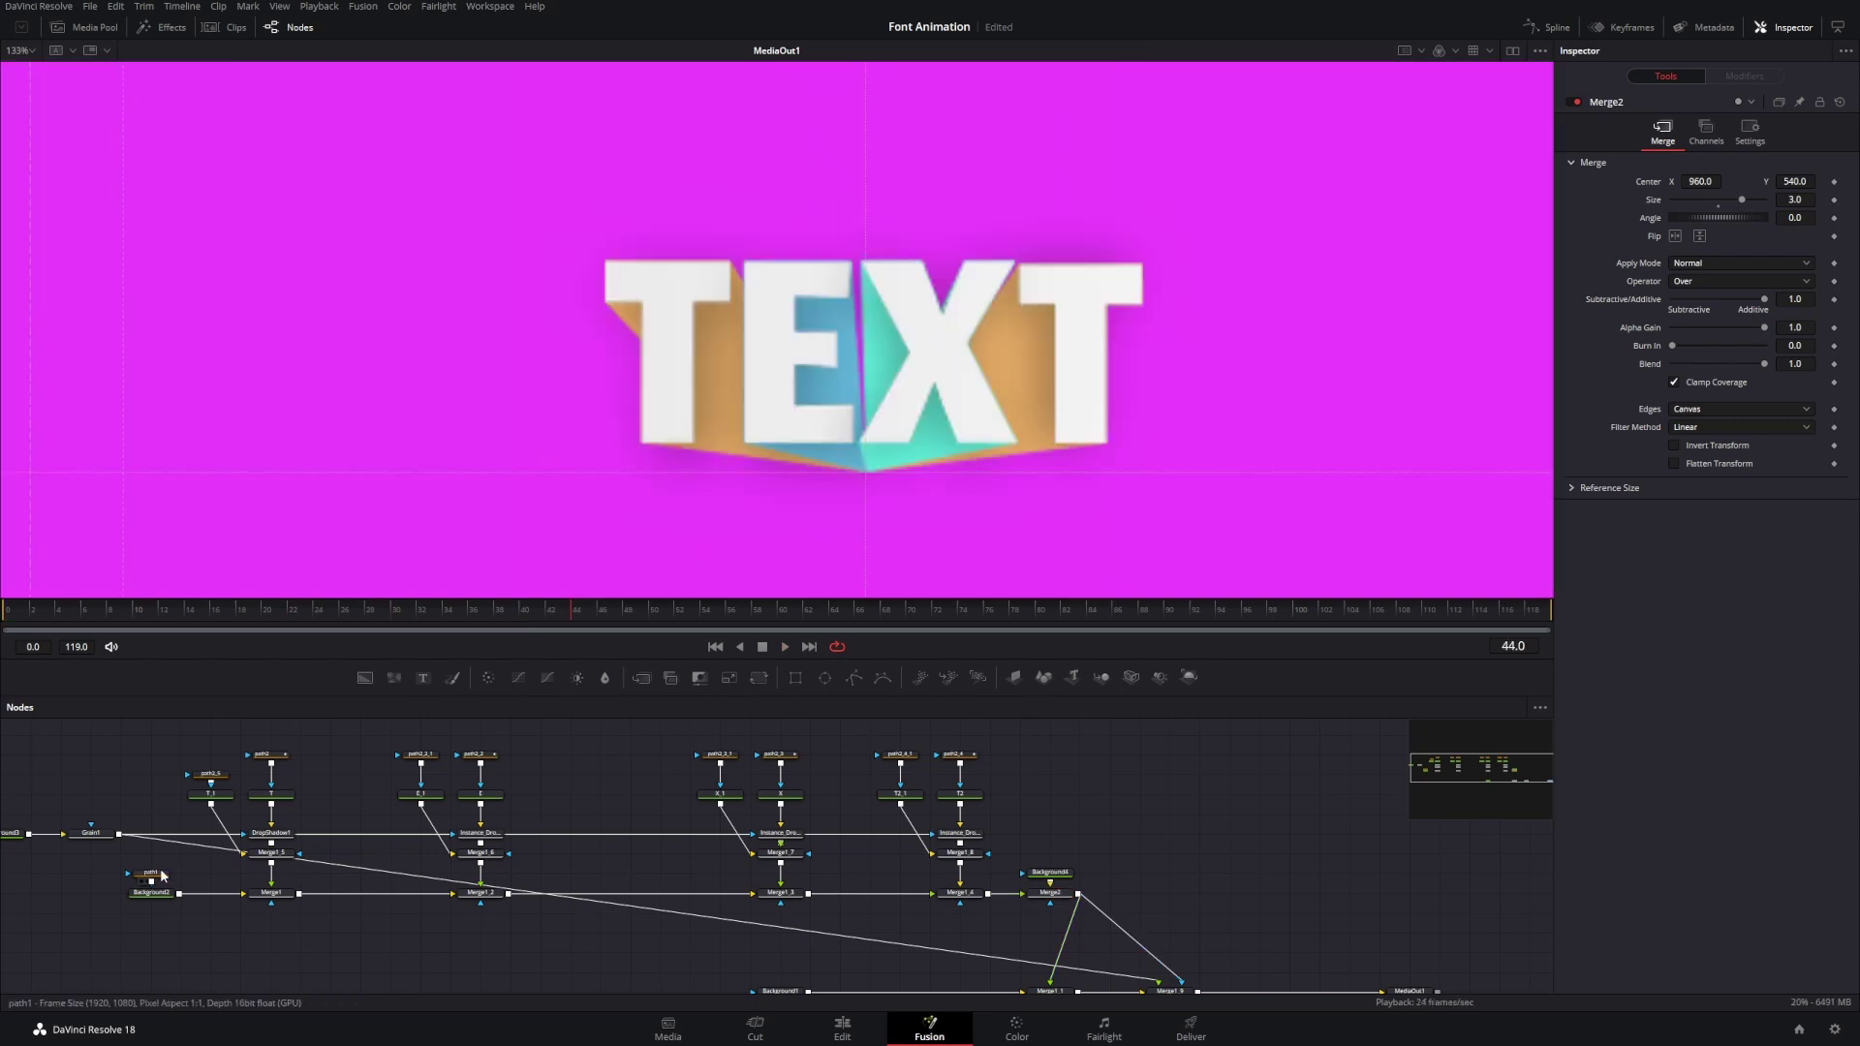
# - Set DropShadow1's blur to 0.3387
pyautogui.click(272, 833)
pyautogui.scroll(3, 772, 465)
pyautogui.scroll(-2, 772, 465)
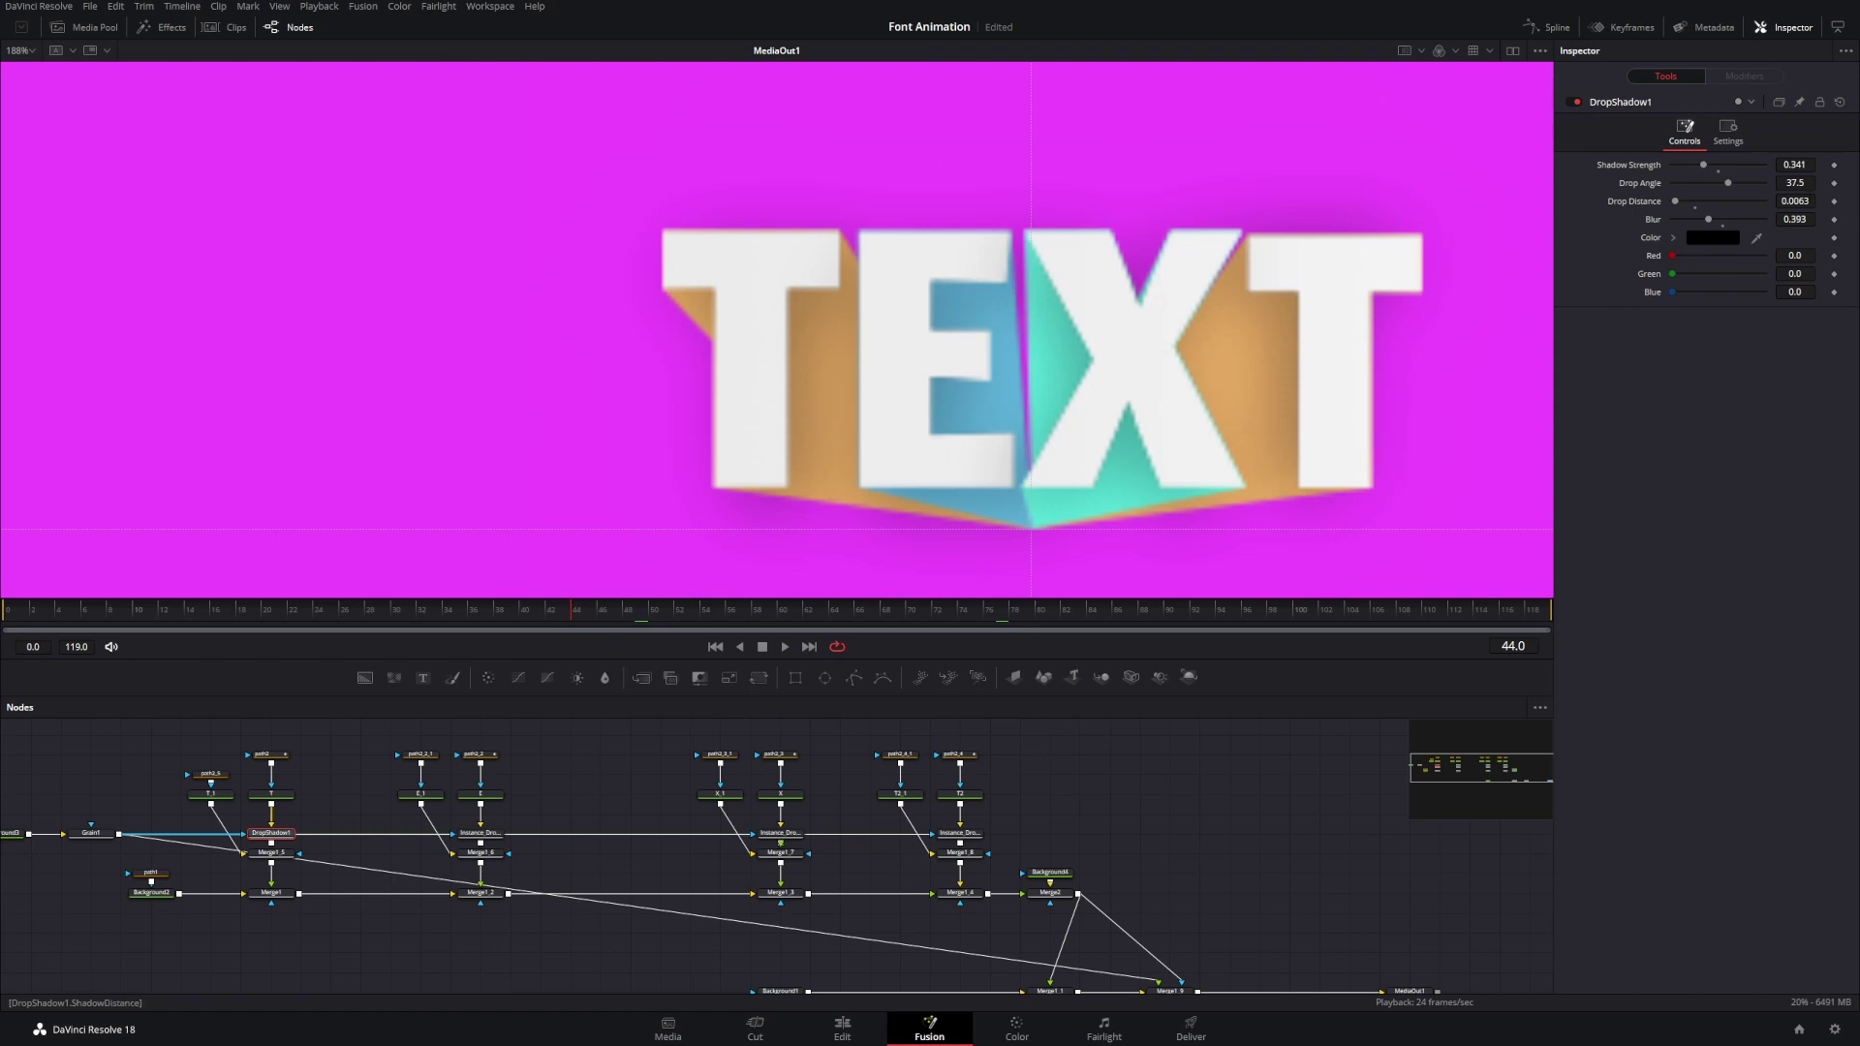
pyautogui.moveTo(1795, 220); pyautogui.dragTo(1770, 220)
pyautogui.moveTo(1396, 270); pyautogui.dragTo(1409, 267)
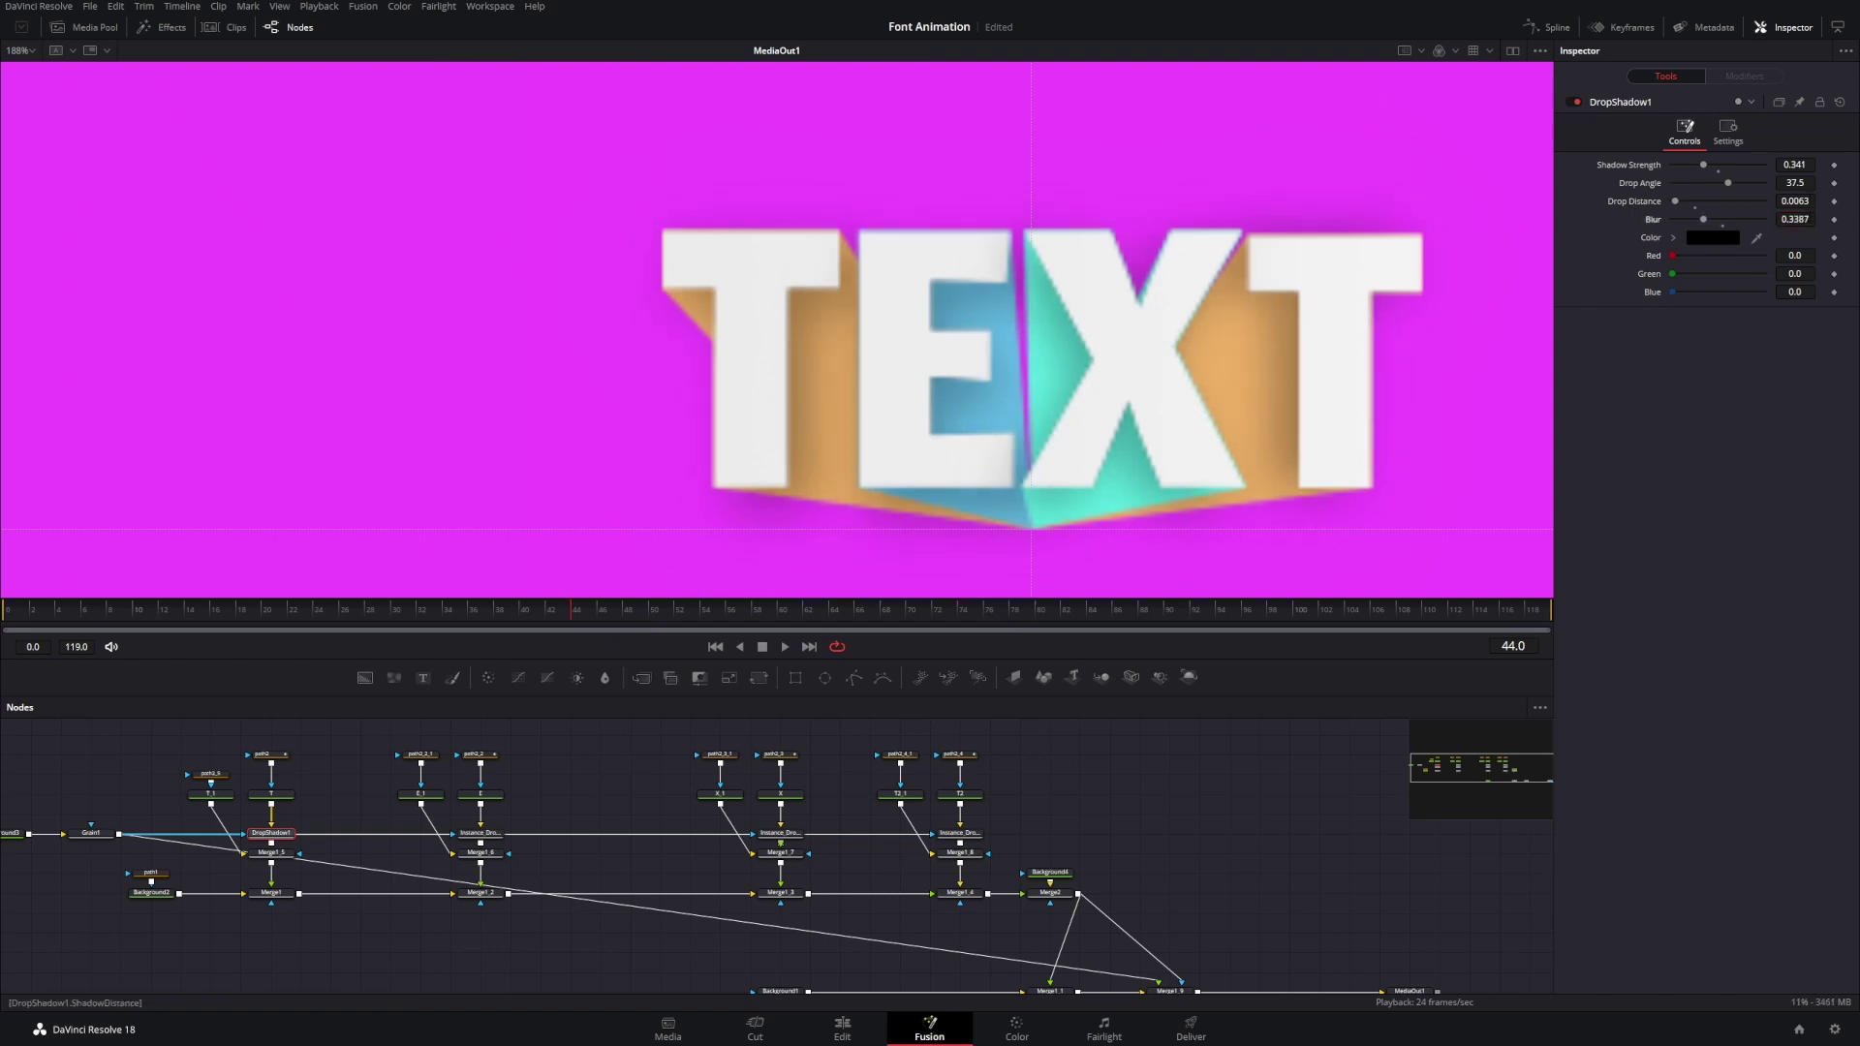
# - Set DropShadow1's drop distance to 0.0052 and its shadow strength to about 0.23
pyautogui.moveTo(1795, 201); pyautogui.dragTo(1793, 201)
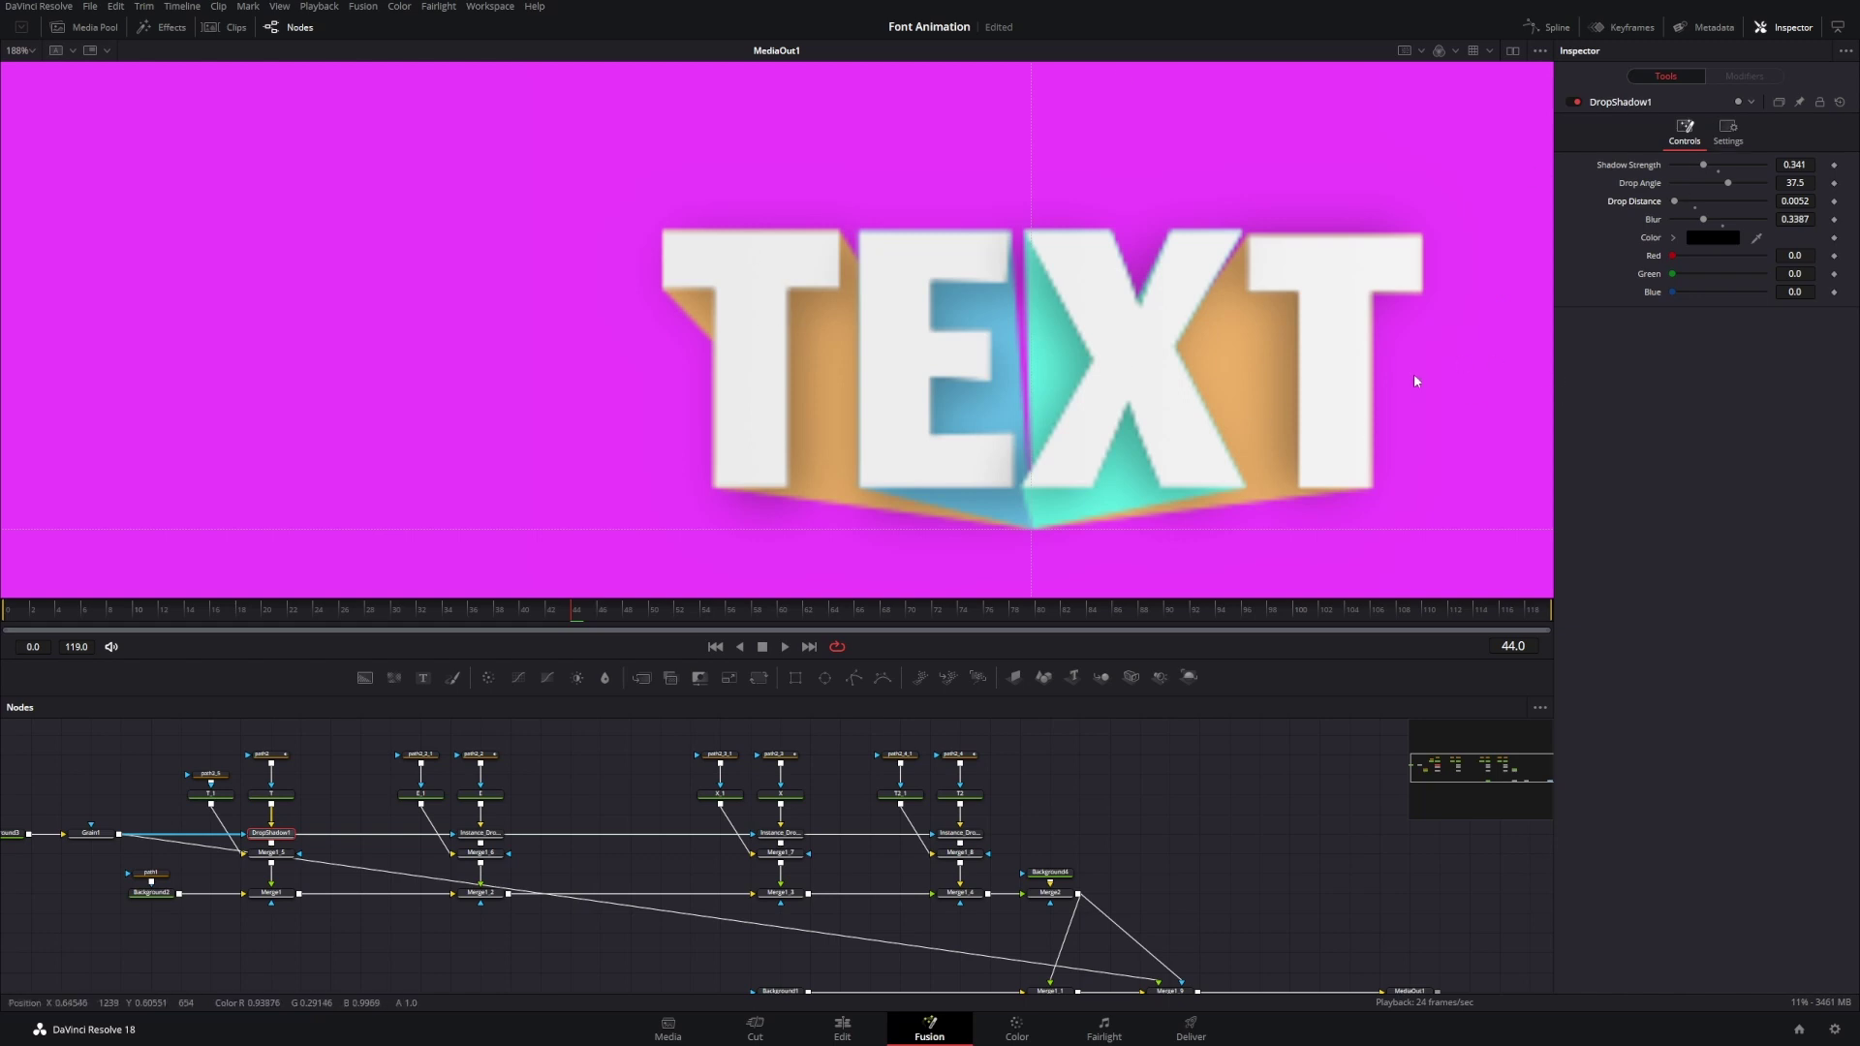
pyautogui.moveTo(1795, 201); pyautogui.dragTo(1787, 165)
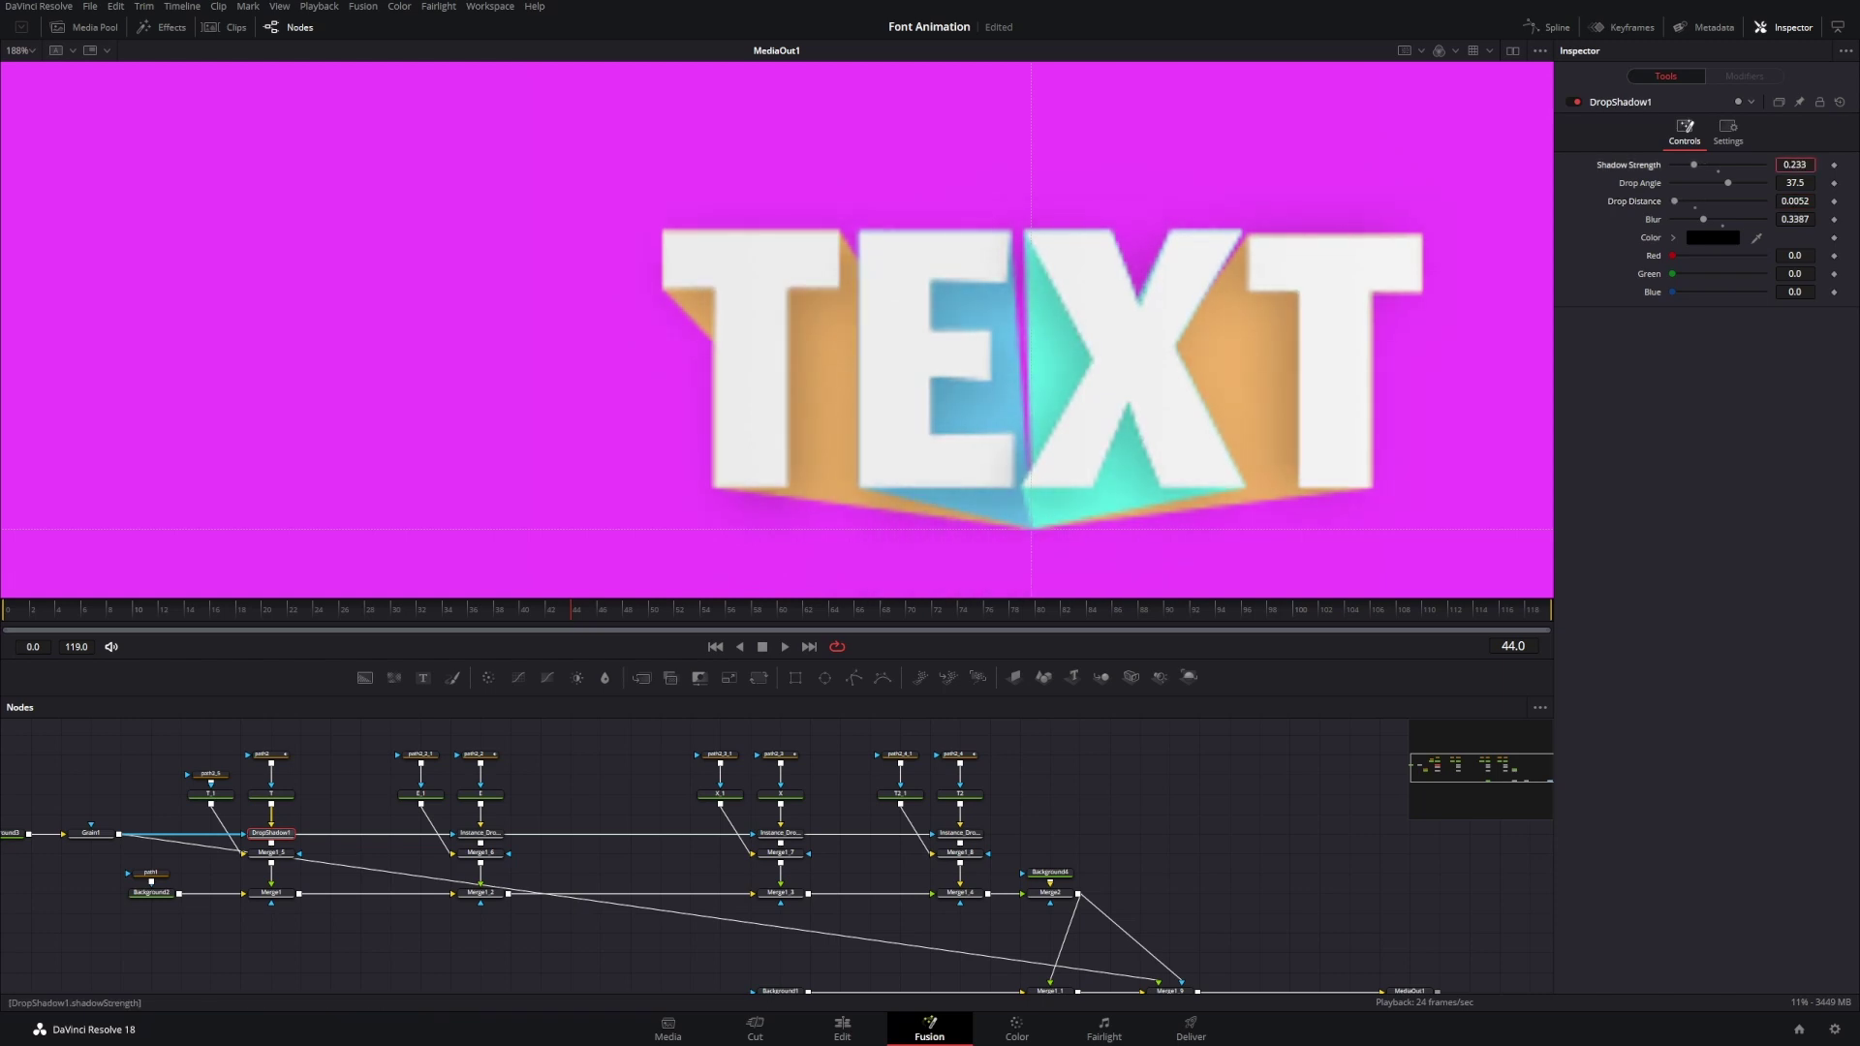
pyautogui.moveTo(1787, 165); pyautogui.dragTo(1786, 164)
pyautogui.scroll(-5, 1328, 353)
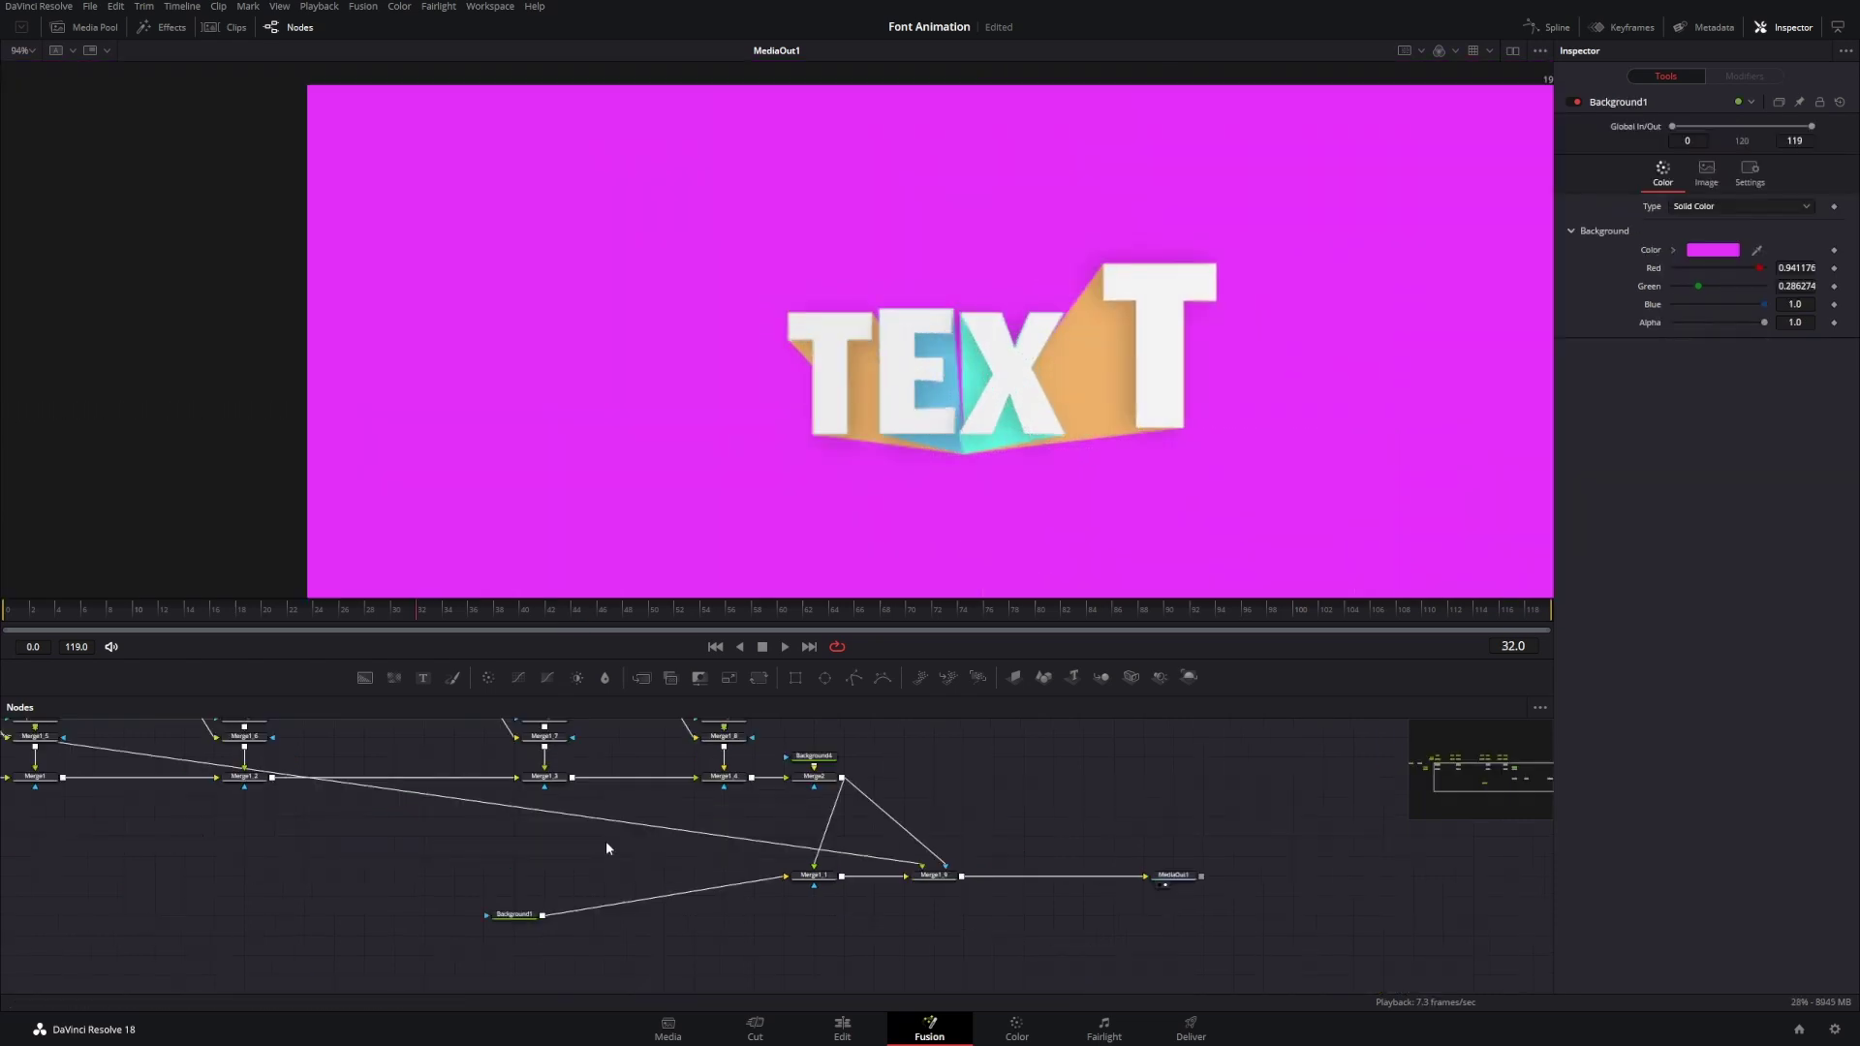
# - Add an Edge Detect node, feed it from Merge2's output and merge it over Background1 beneath the text
pyautogui.scroll(-3, 950, 329)
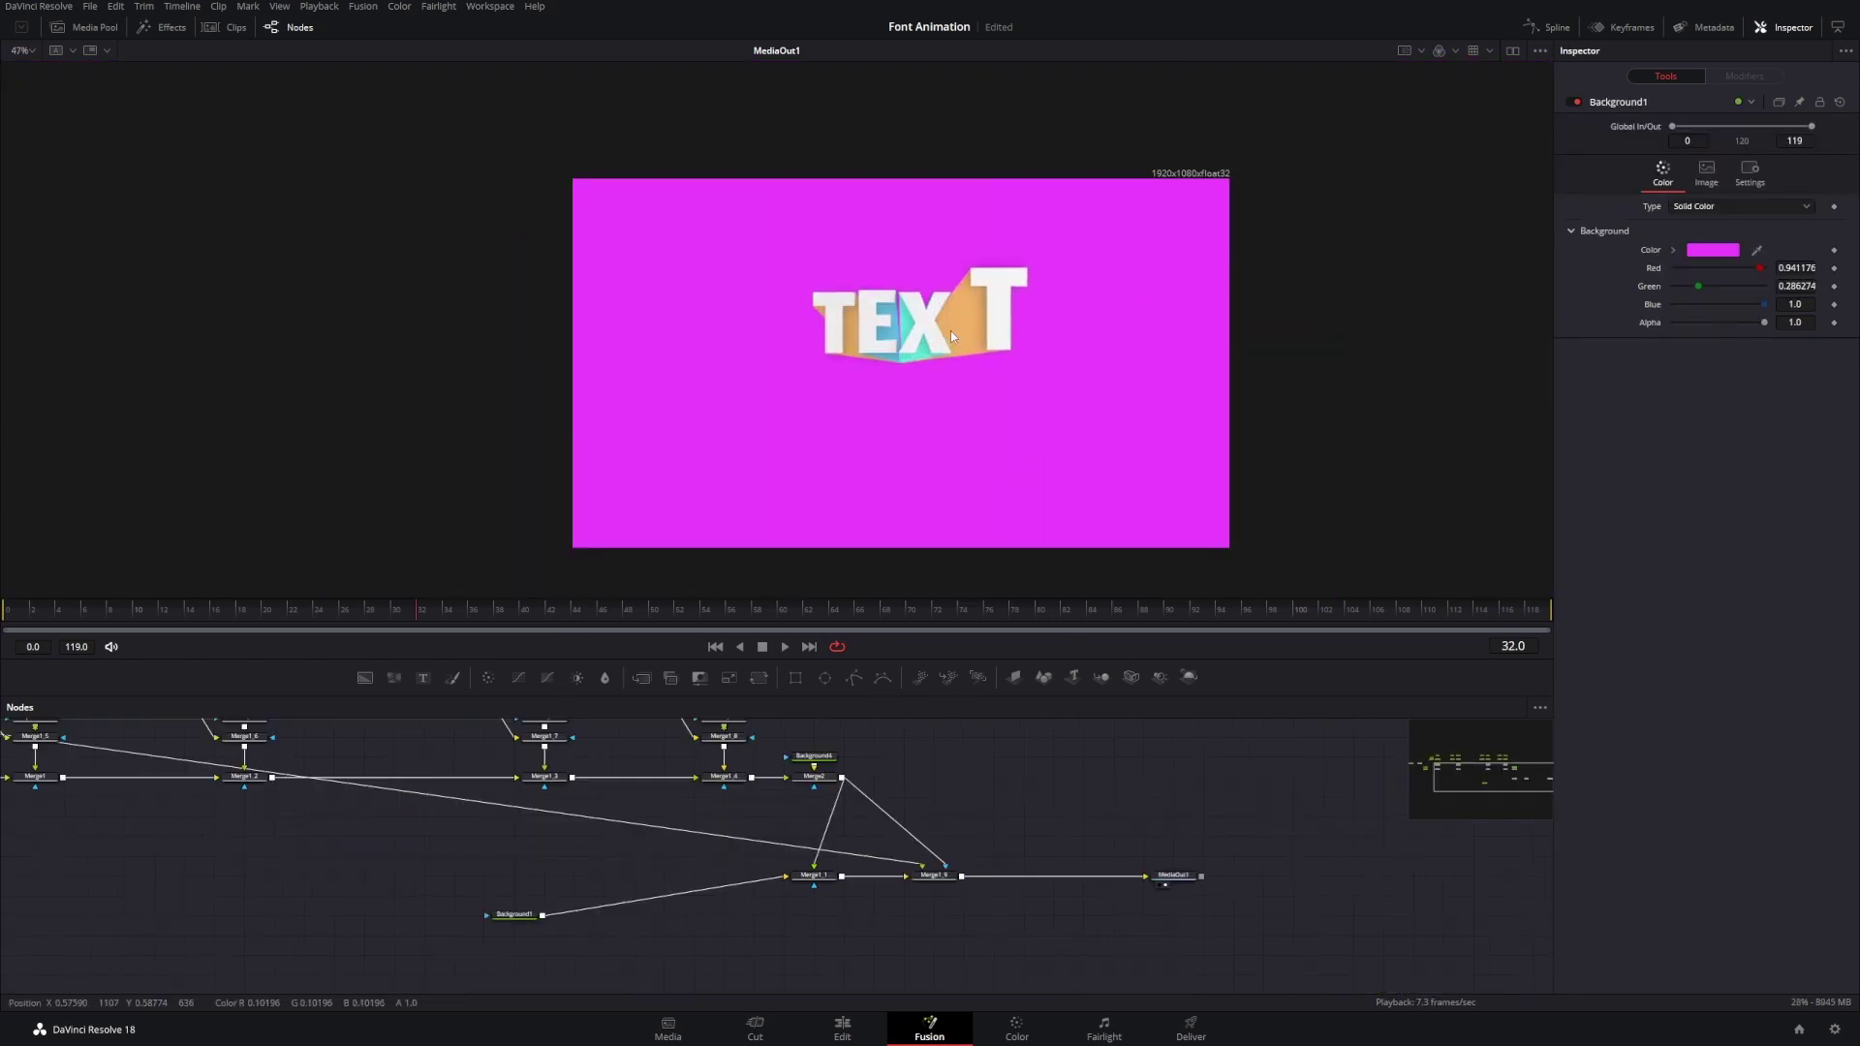
pyautogui.hotkey('shift', 'space')
pyautogui.write('edge')
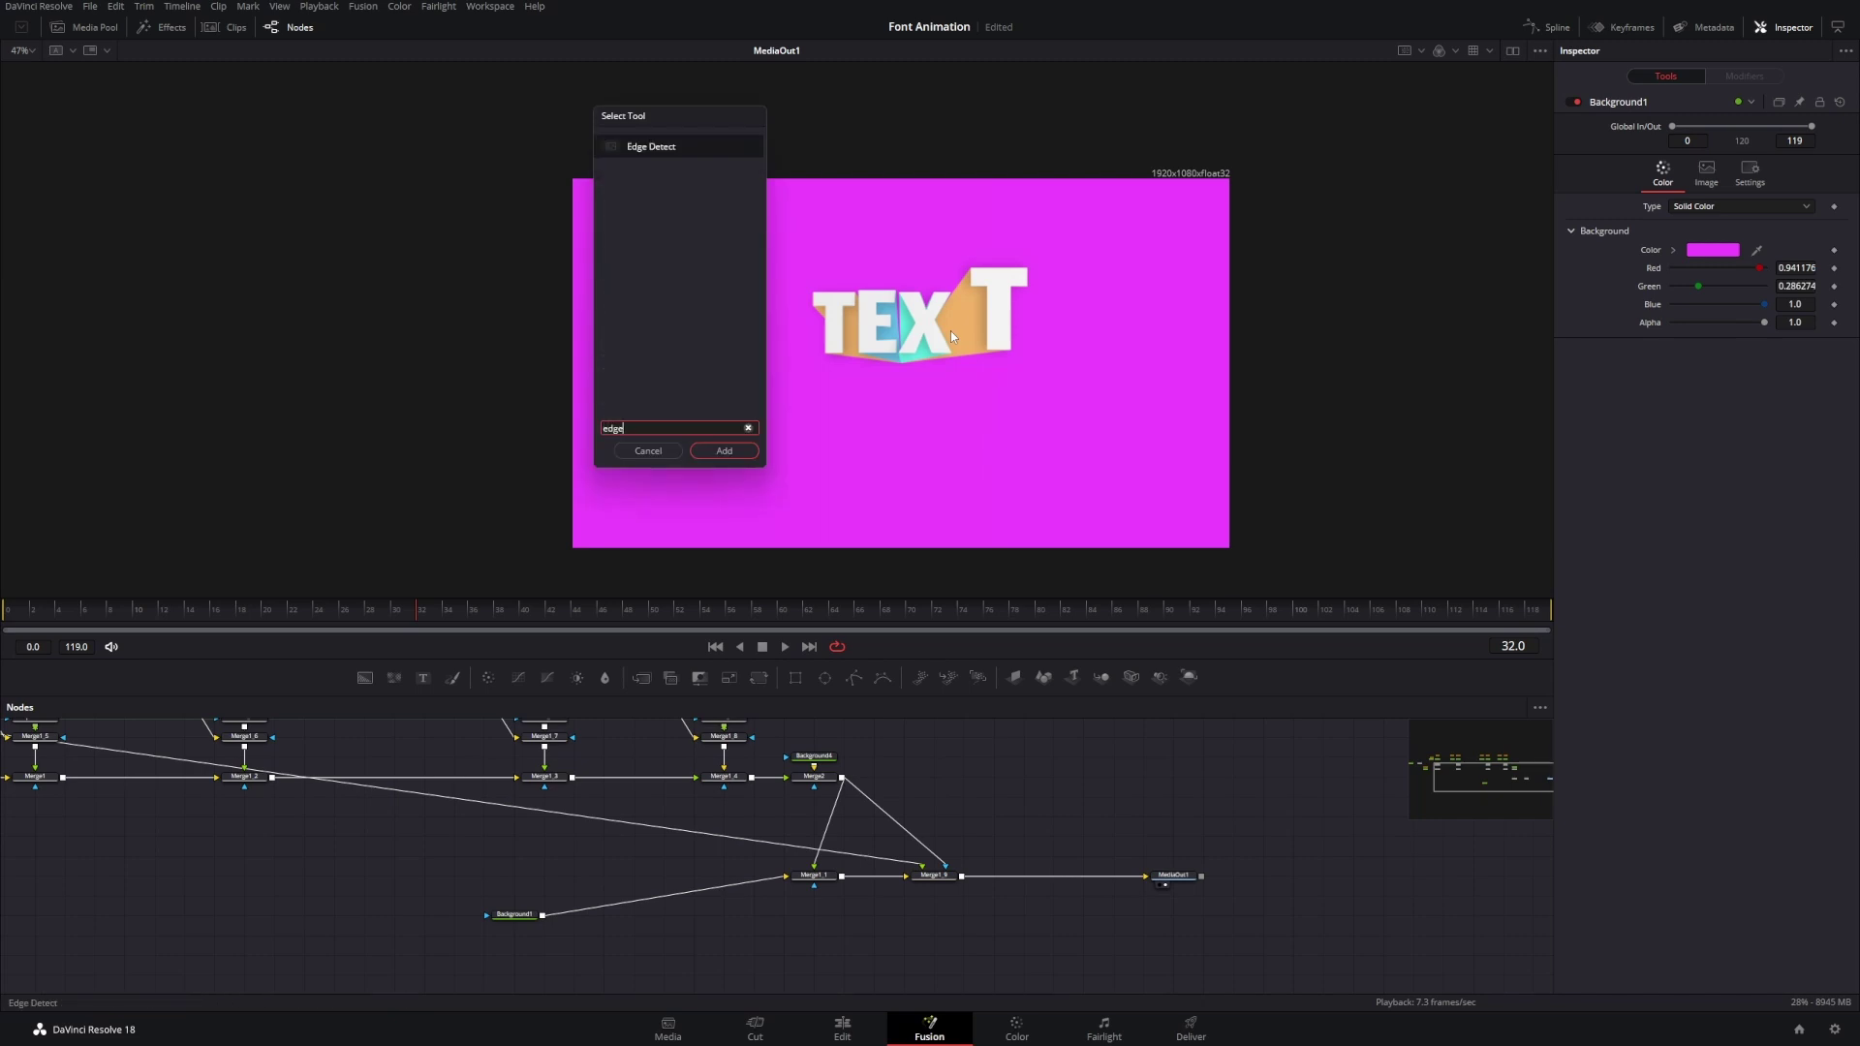
pyautogui.press('Return')
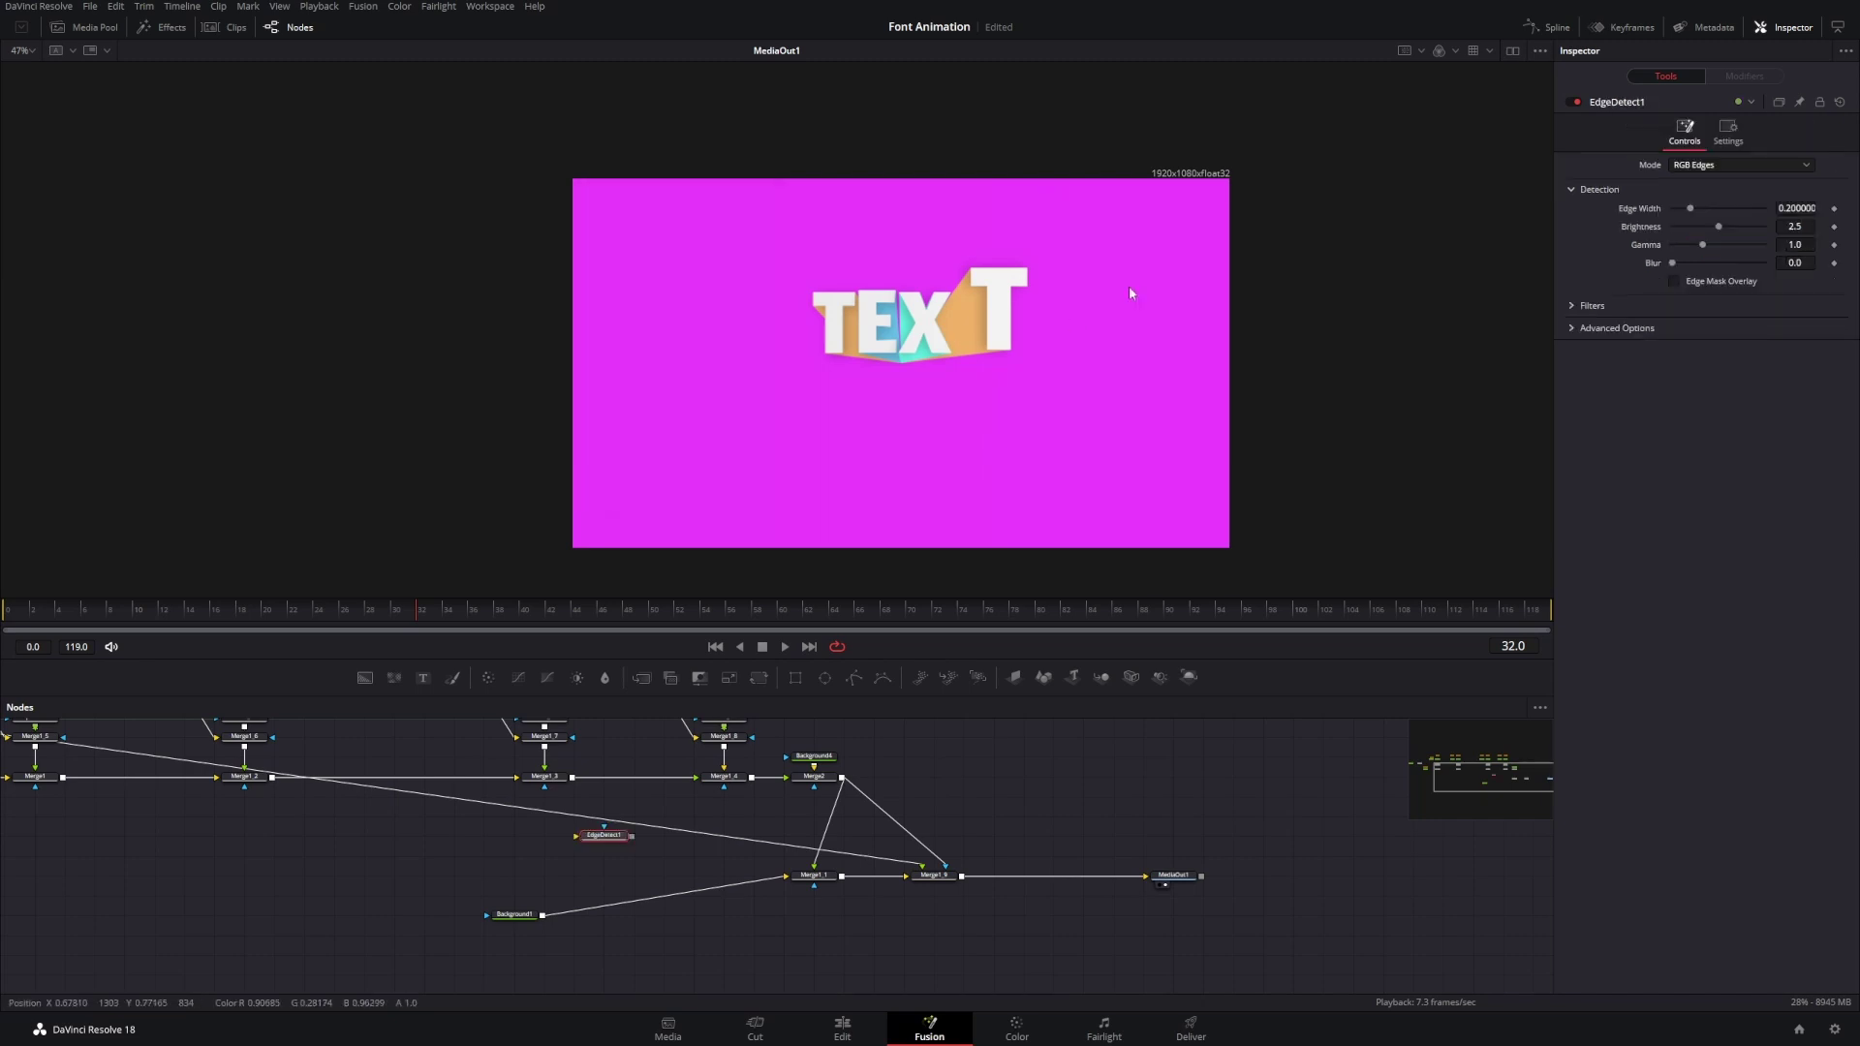
pyautogui.moveTo(842, 777); pyautogui.dragTo(544, 916)
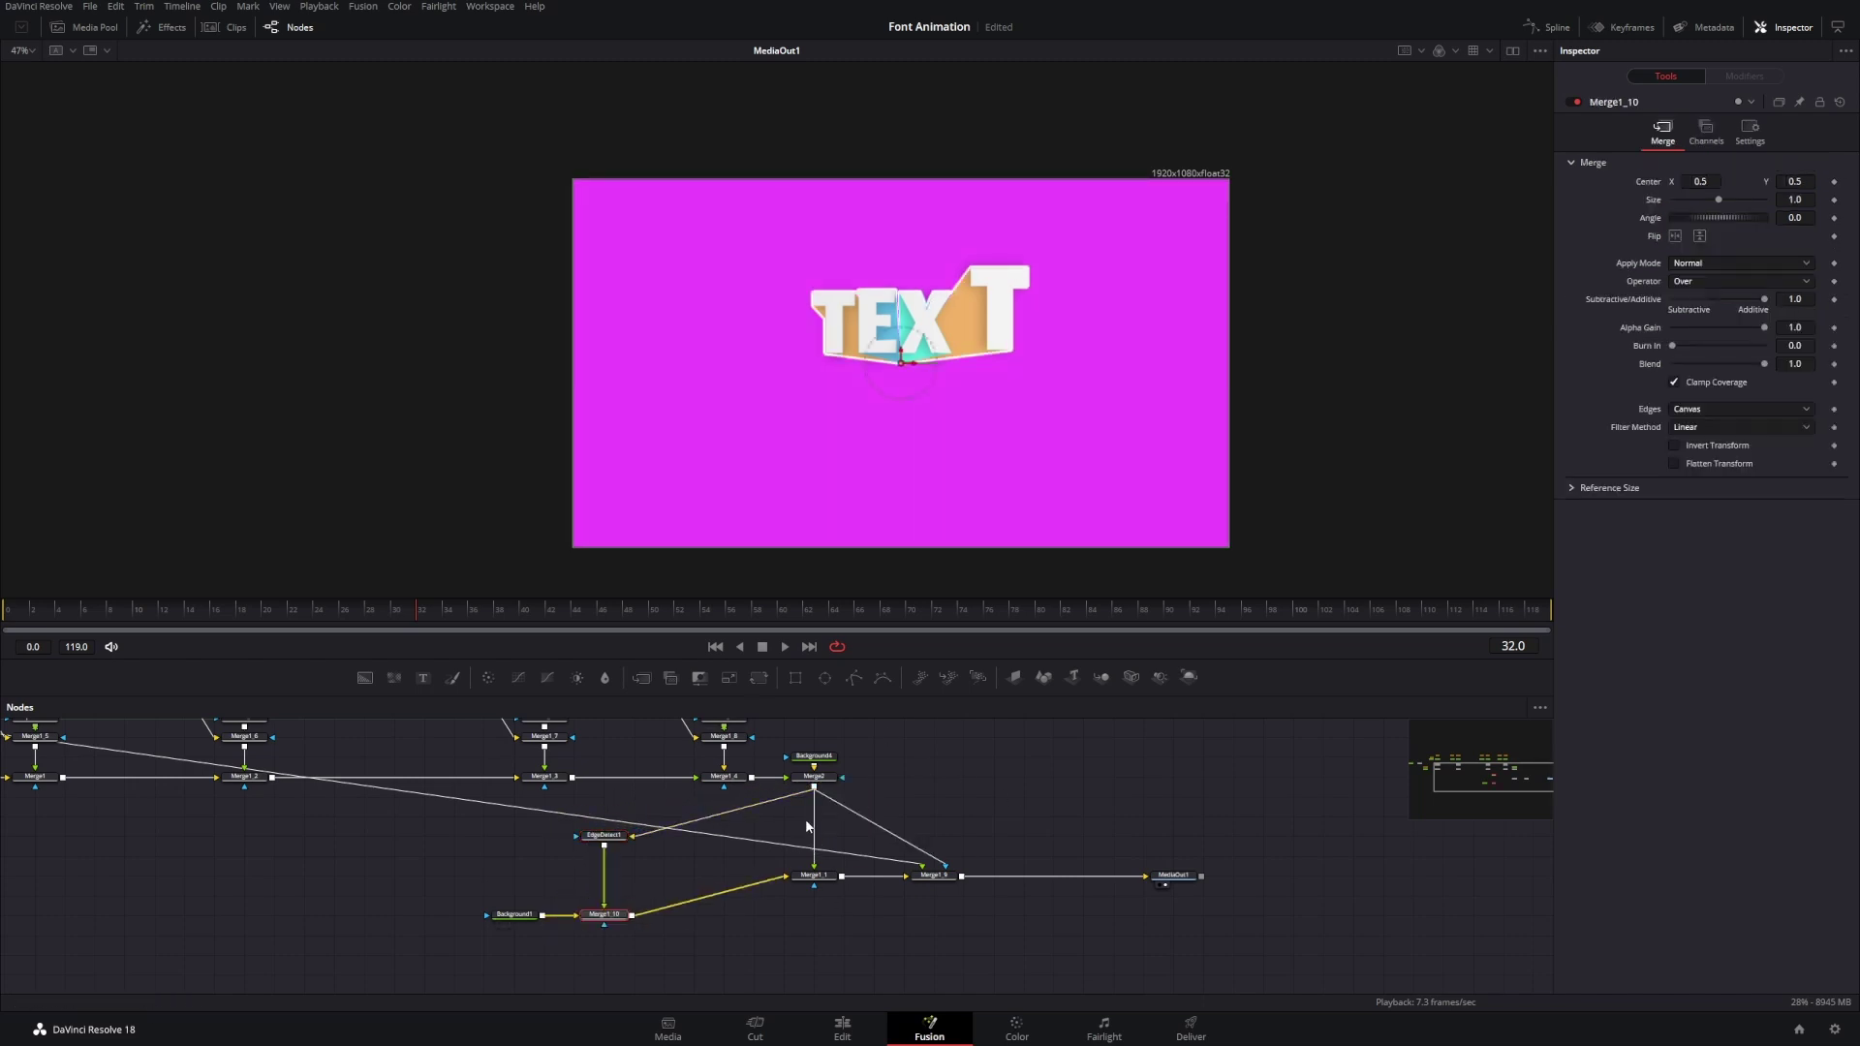
pyautogui.scroll(4, 935, 326)
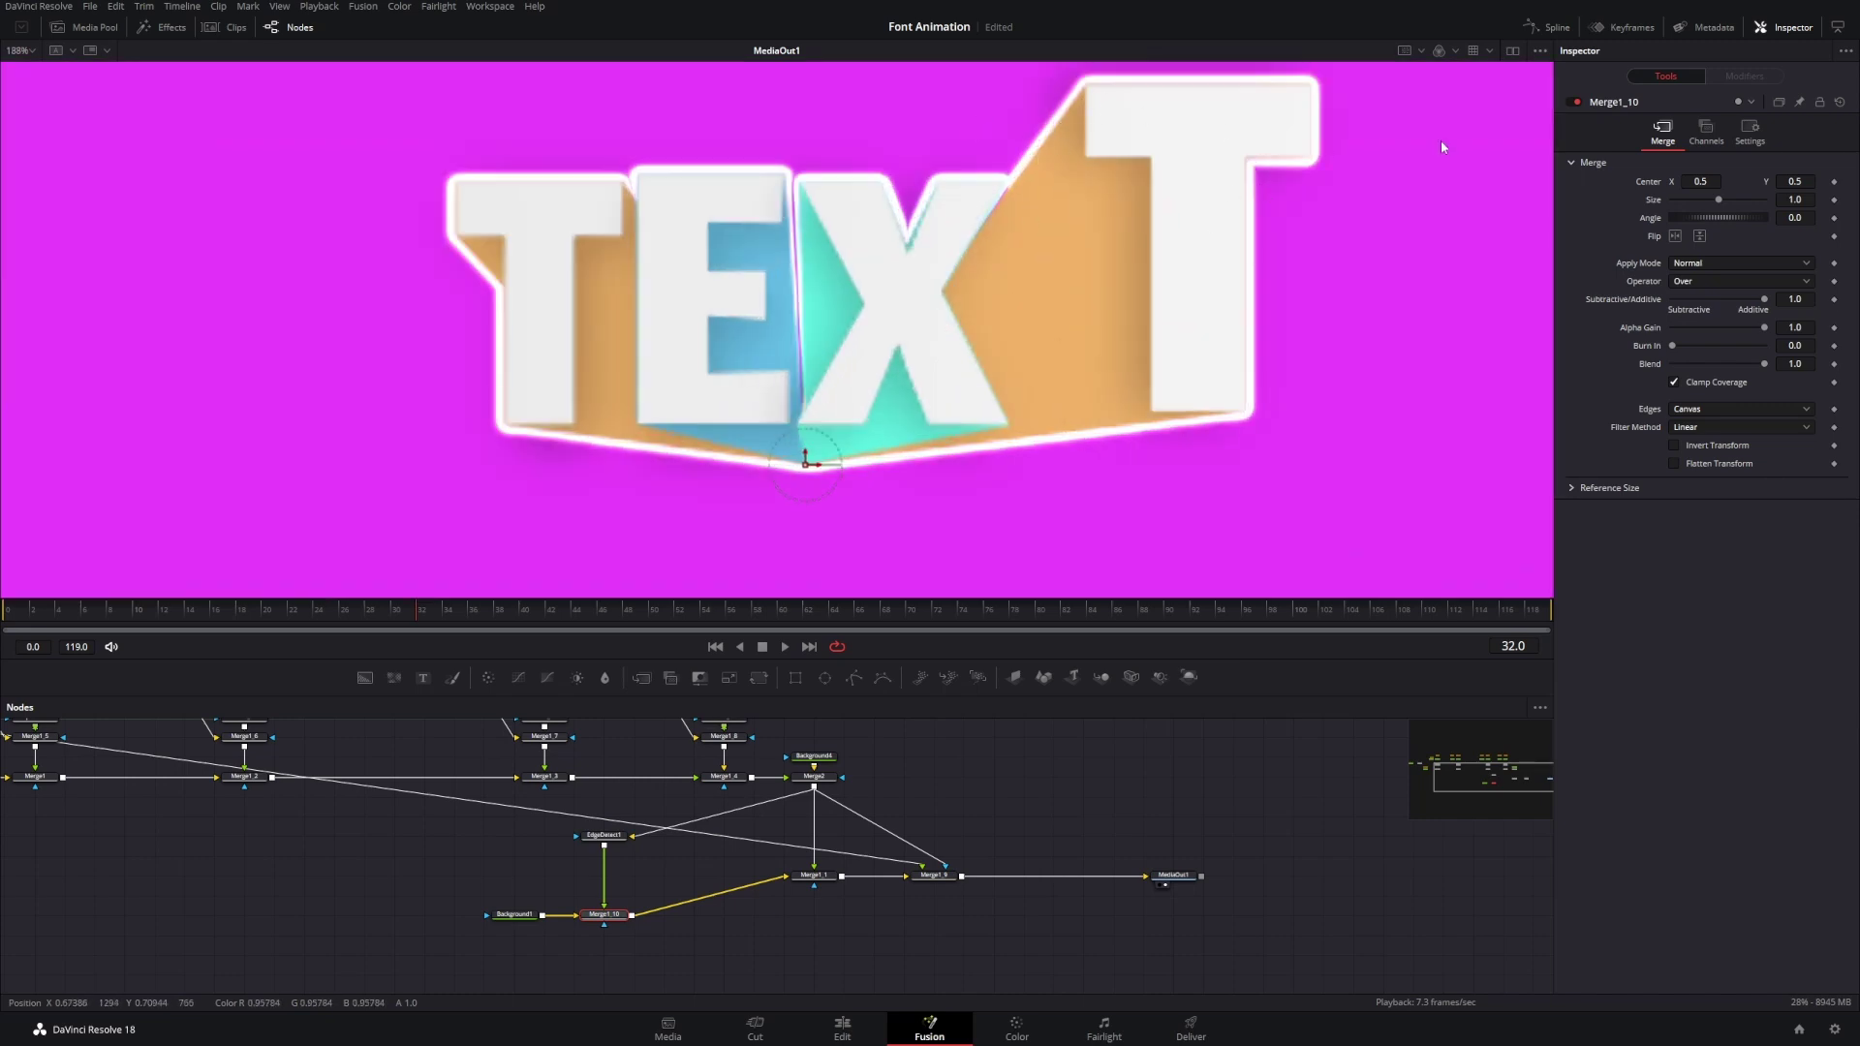
# - Set EdgeDetect1's edge width to 0.1397, brightness to 1.849 and gamma to 0.925, in Grayscale Edges mode
pyautogui.click(605, 835)
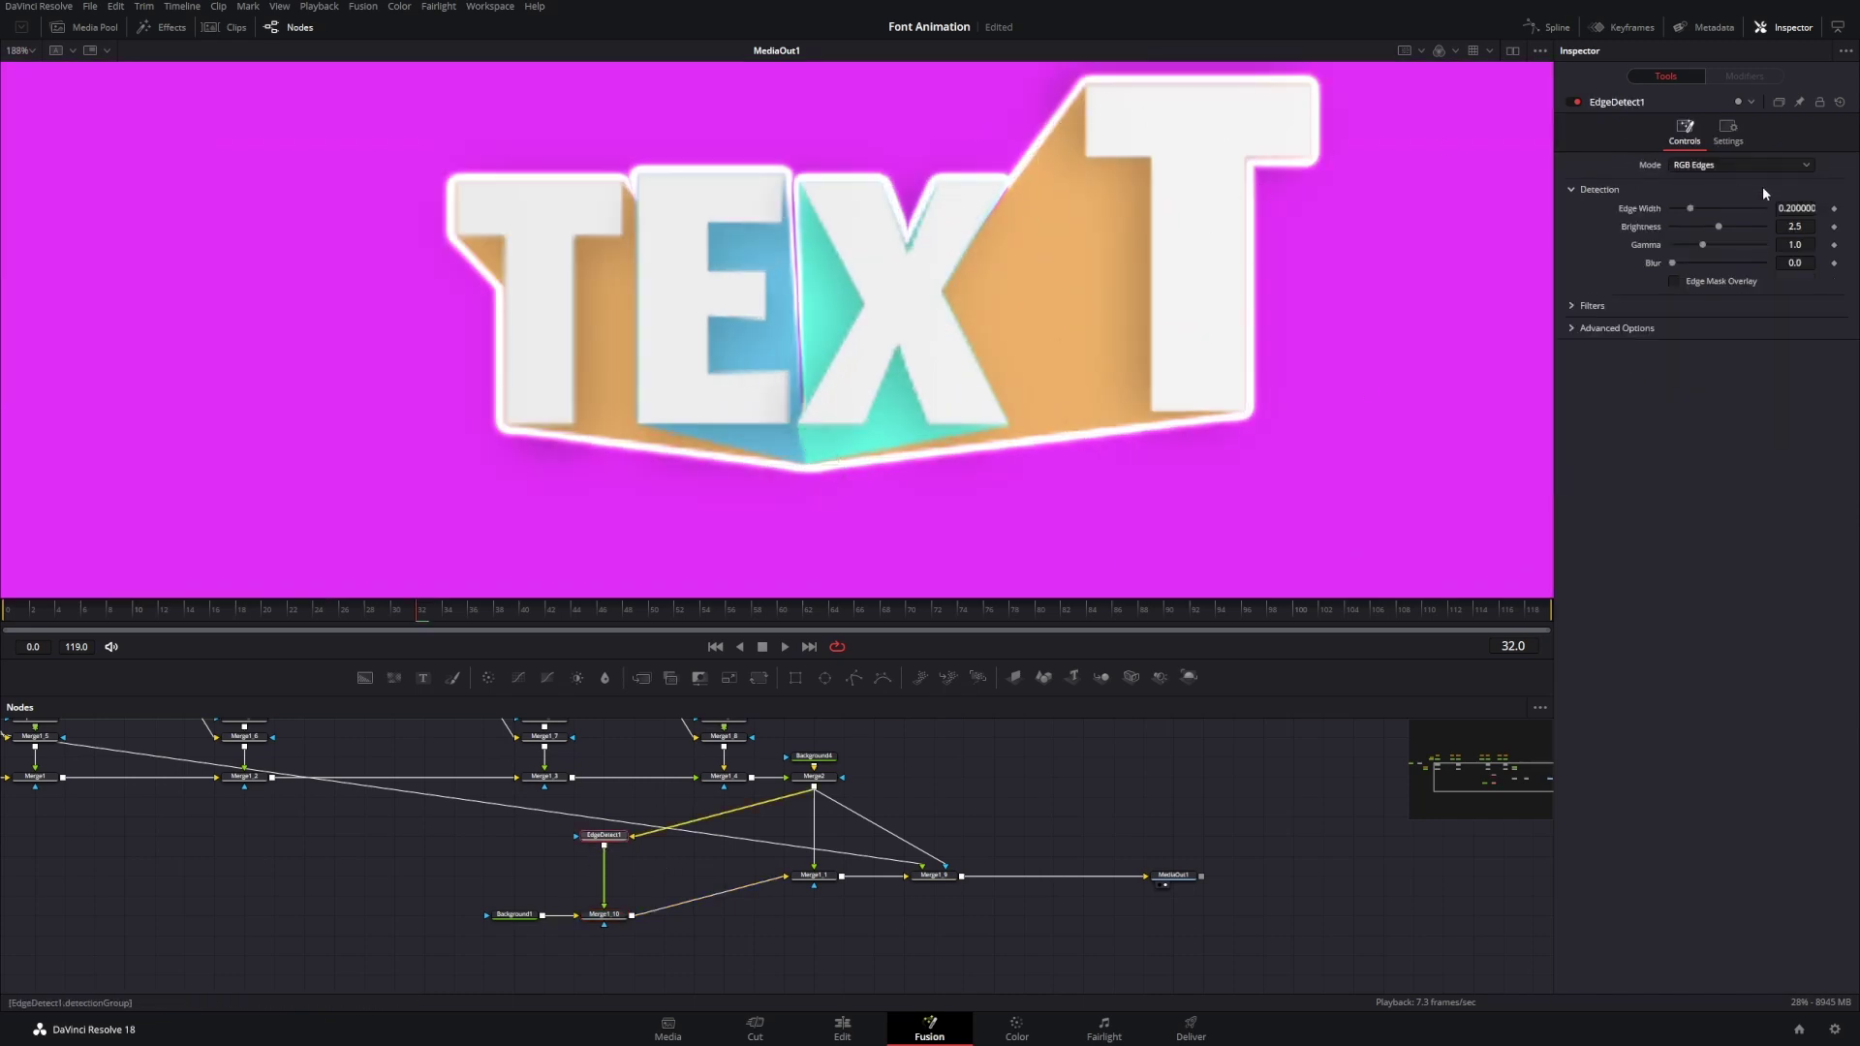
pyautogui.moveTo(1795, 207); pyautogui.dragTo(1729, 228)
pyautogui.moveTo(1795, 244); pyautogui.dragTo(1772, 244)
pyautogui.click(1739, 165)
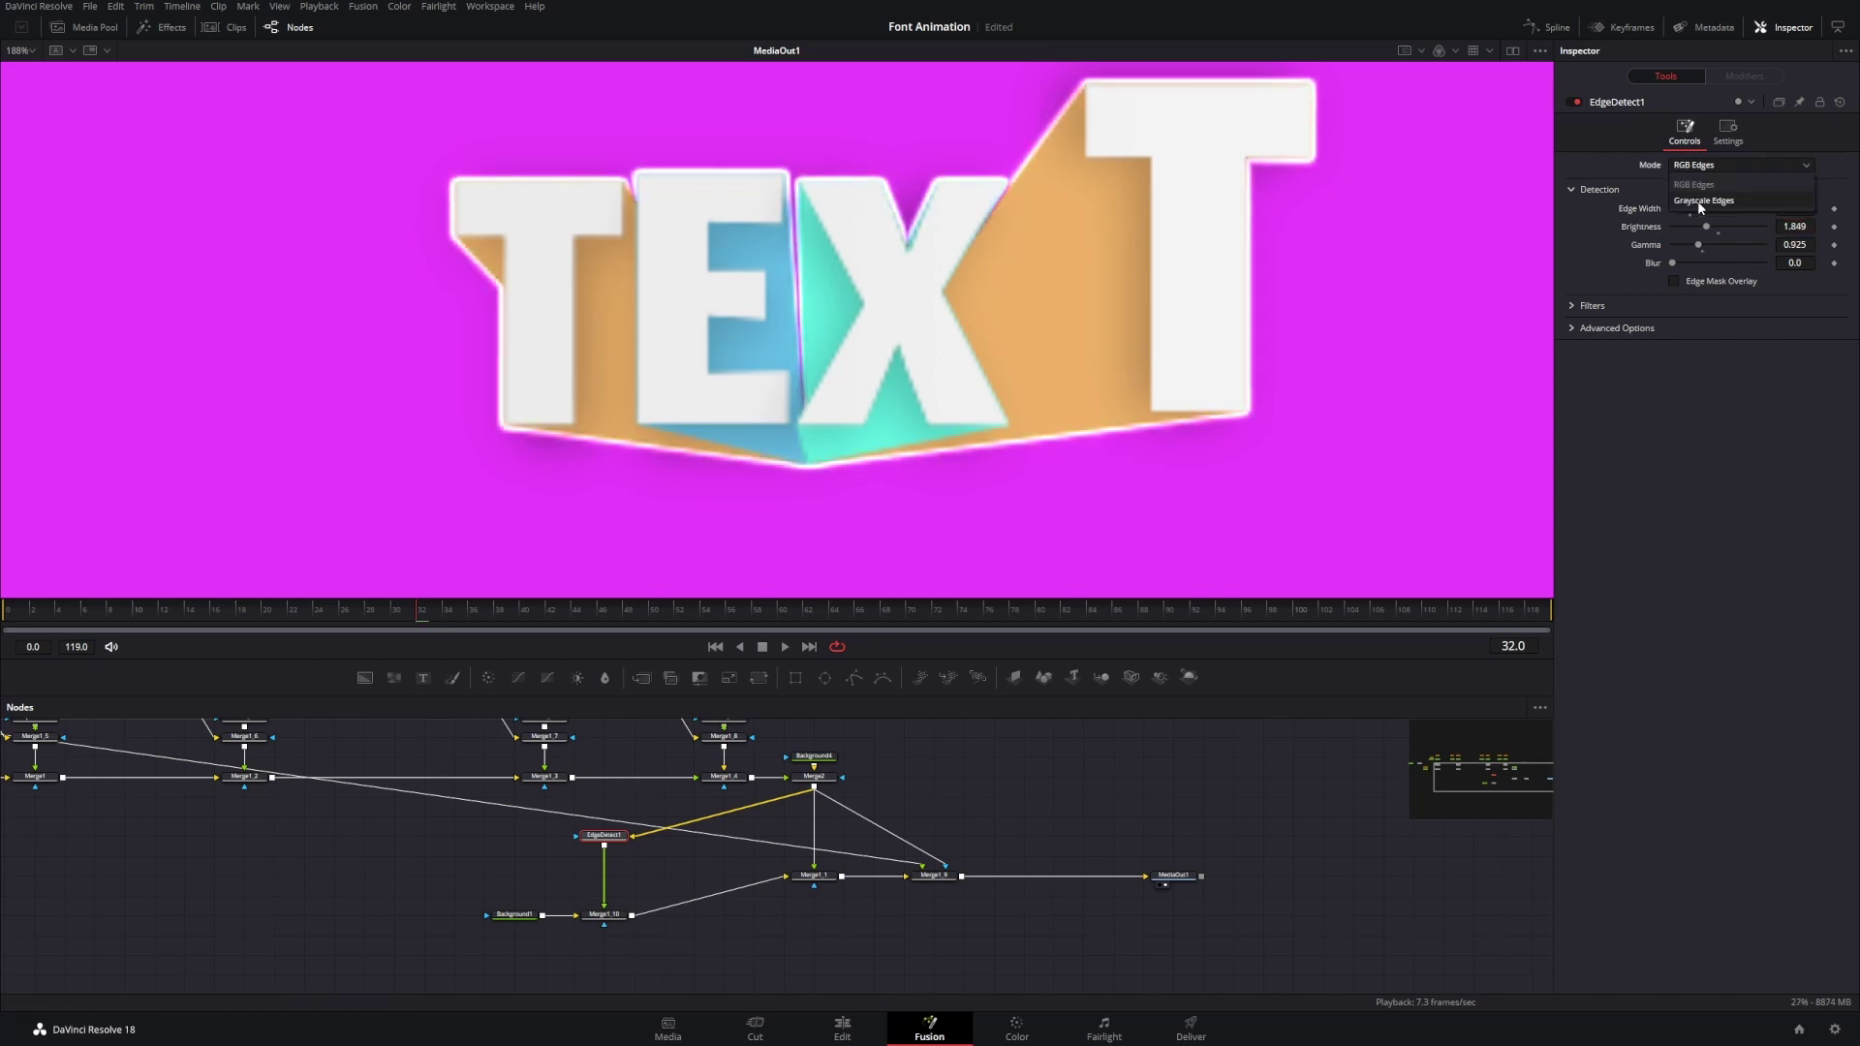
pyautogui.click(1697, 201)
# - Preview the near-black edge color #262525 on EdgeDetect1 without applying it
pyautogui.click(1711, 183)
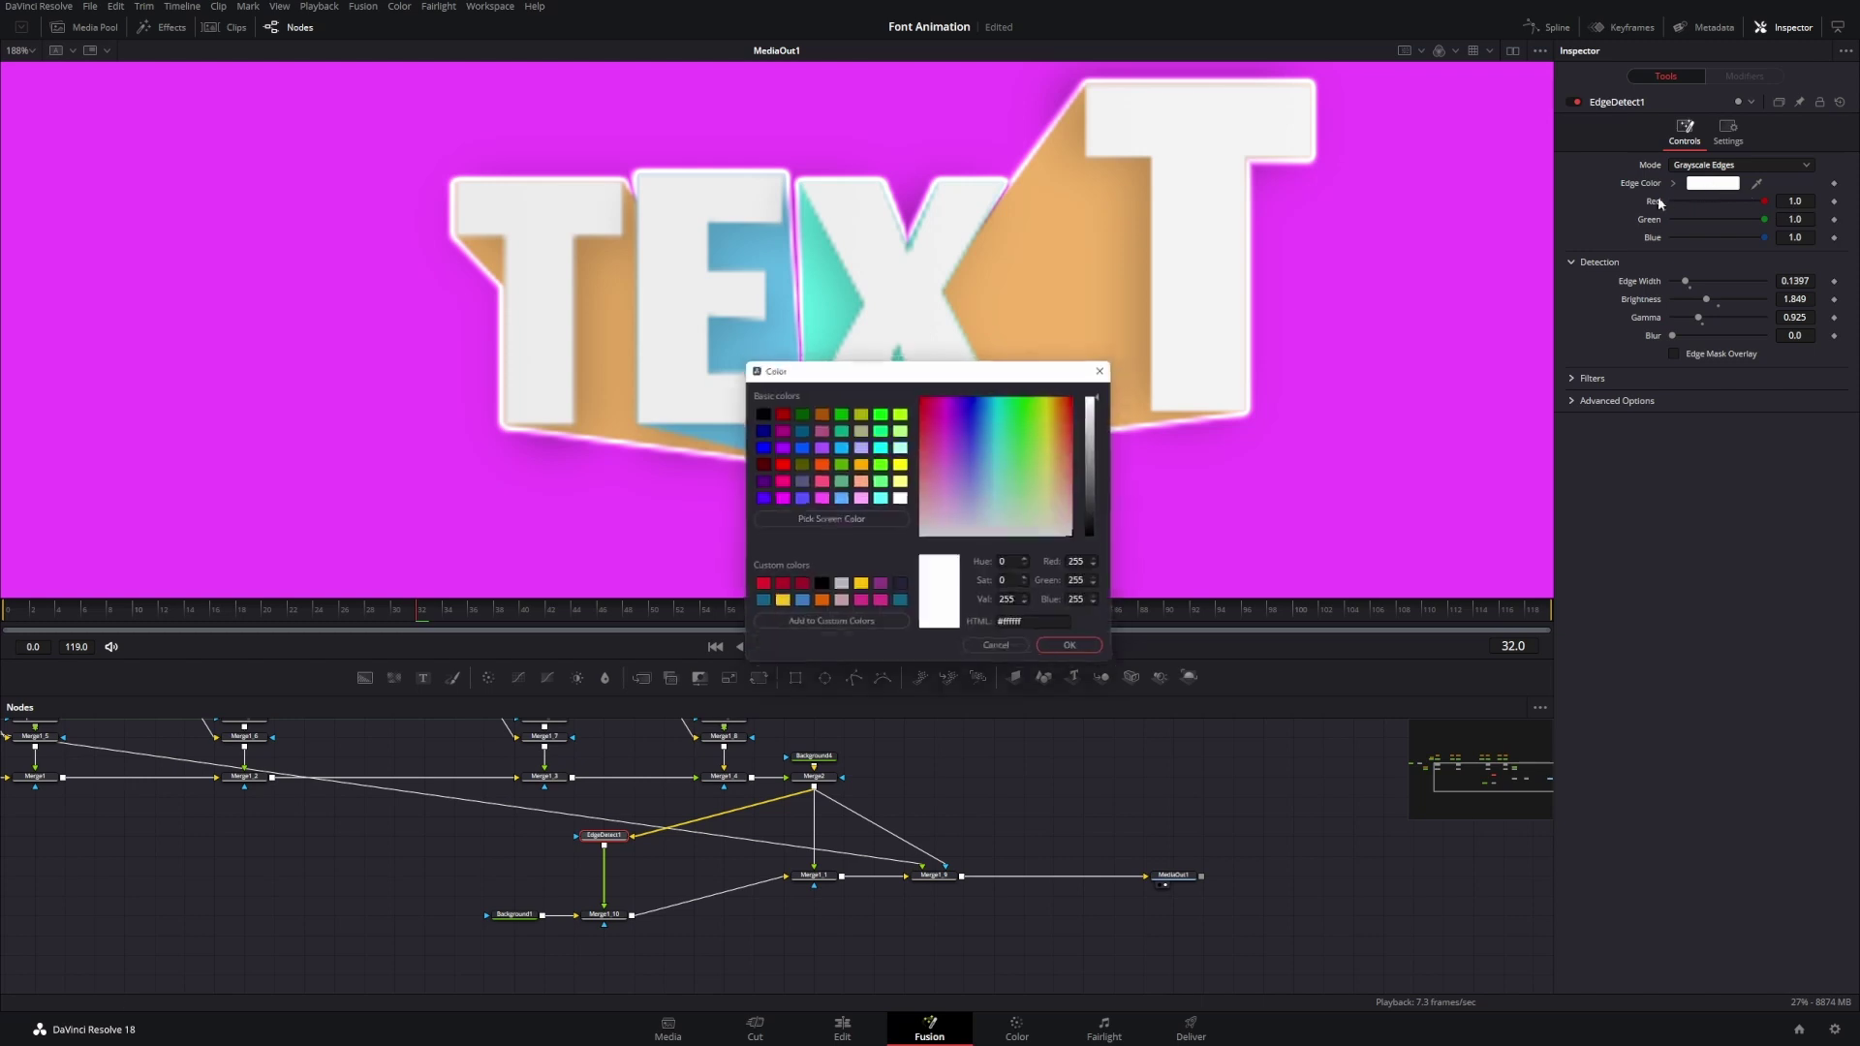
pyautogui.click(1035, 427)
pyautogui.click(1099, 416)
pyautogui.click(1077, 533)
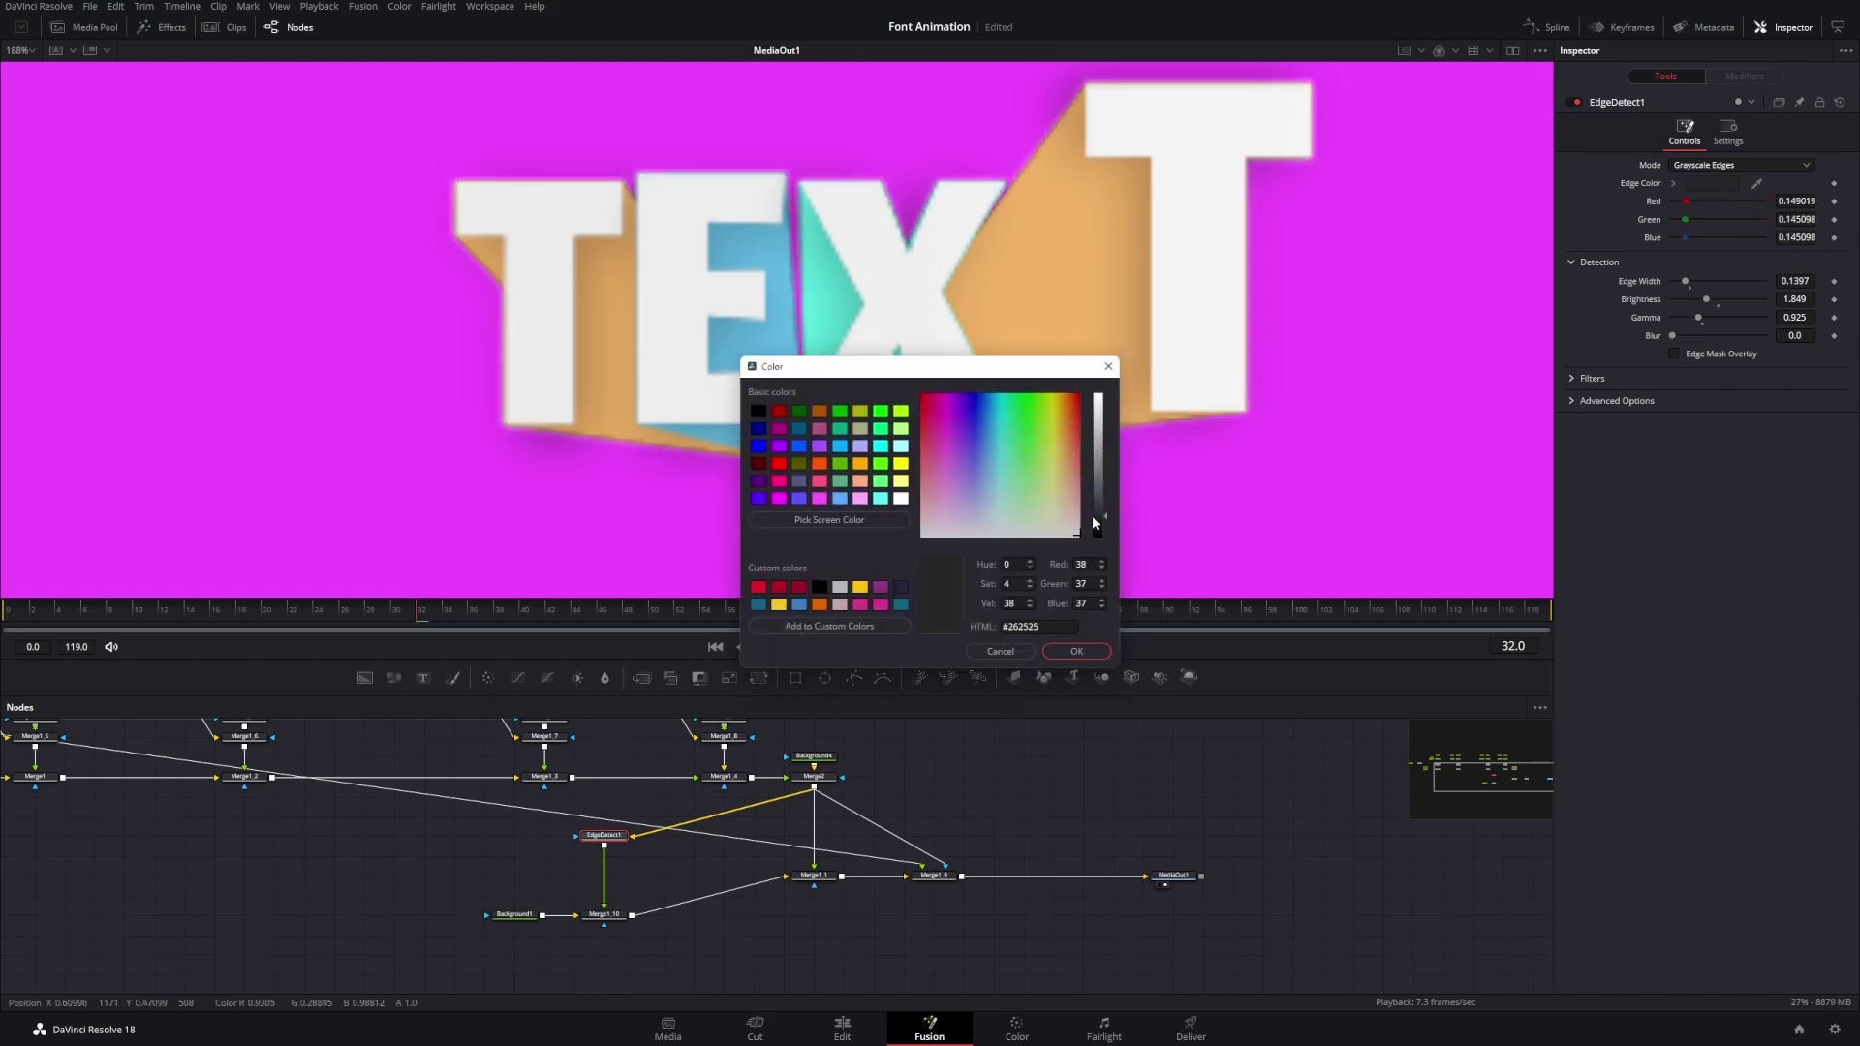
pyautogui.click(1027, 649)
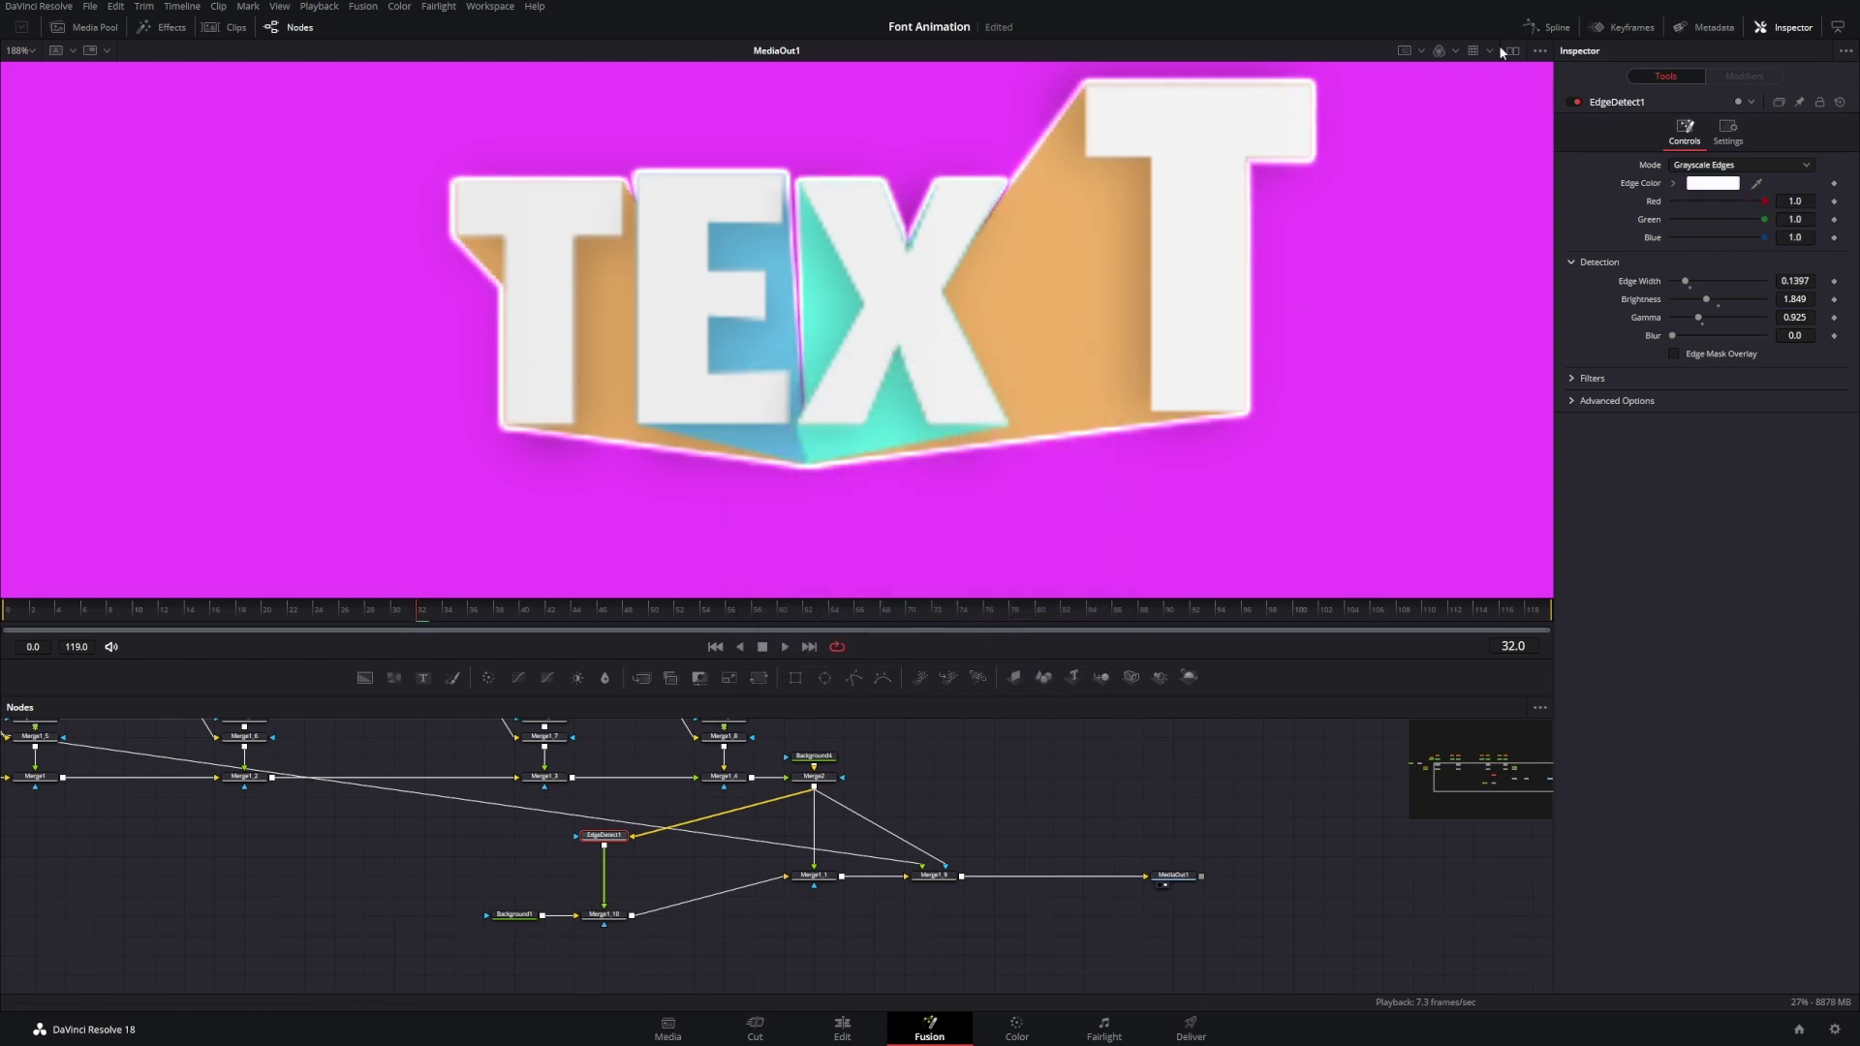
# - Try a brightness of 1.969, a gamma of 0.5 and a black edge color (#000000) on EdgeDetect1
pyautogui.moveTo(1707, 304); pyautogui.dragTo(1662, 321)
pyautogui.click(1734, 180)
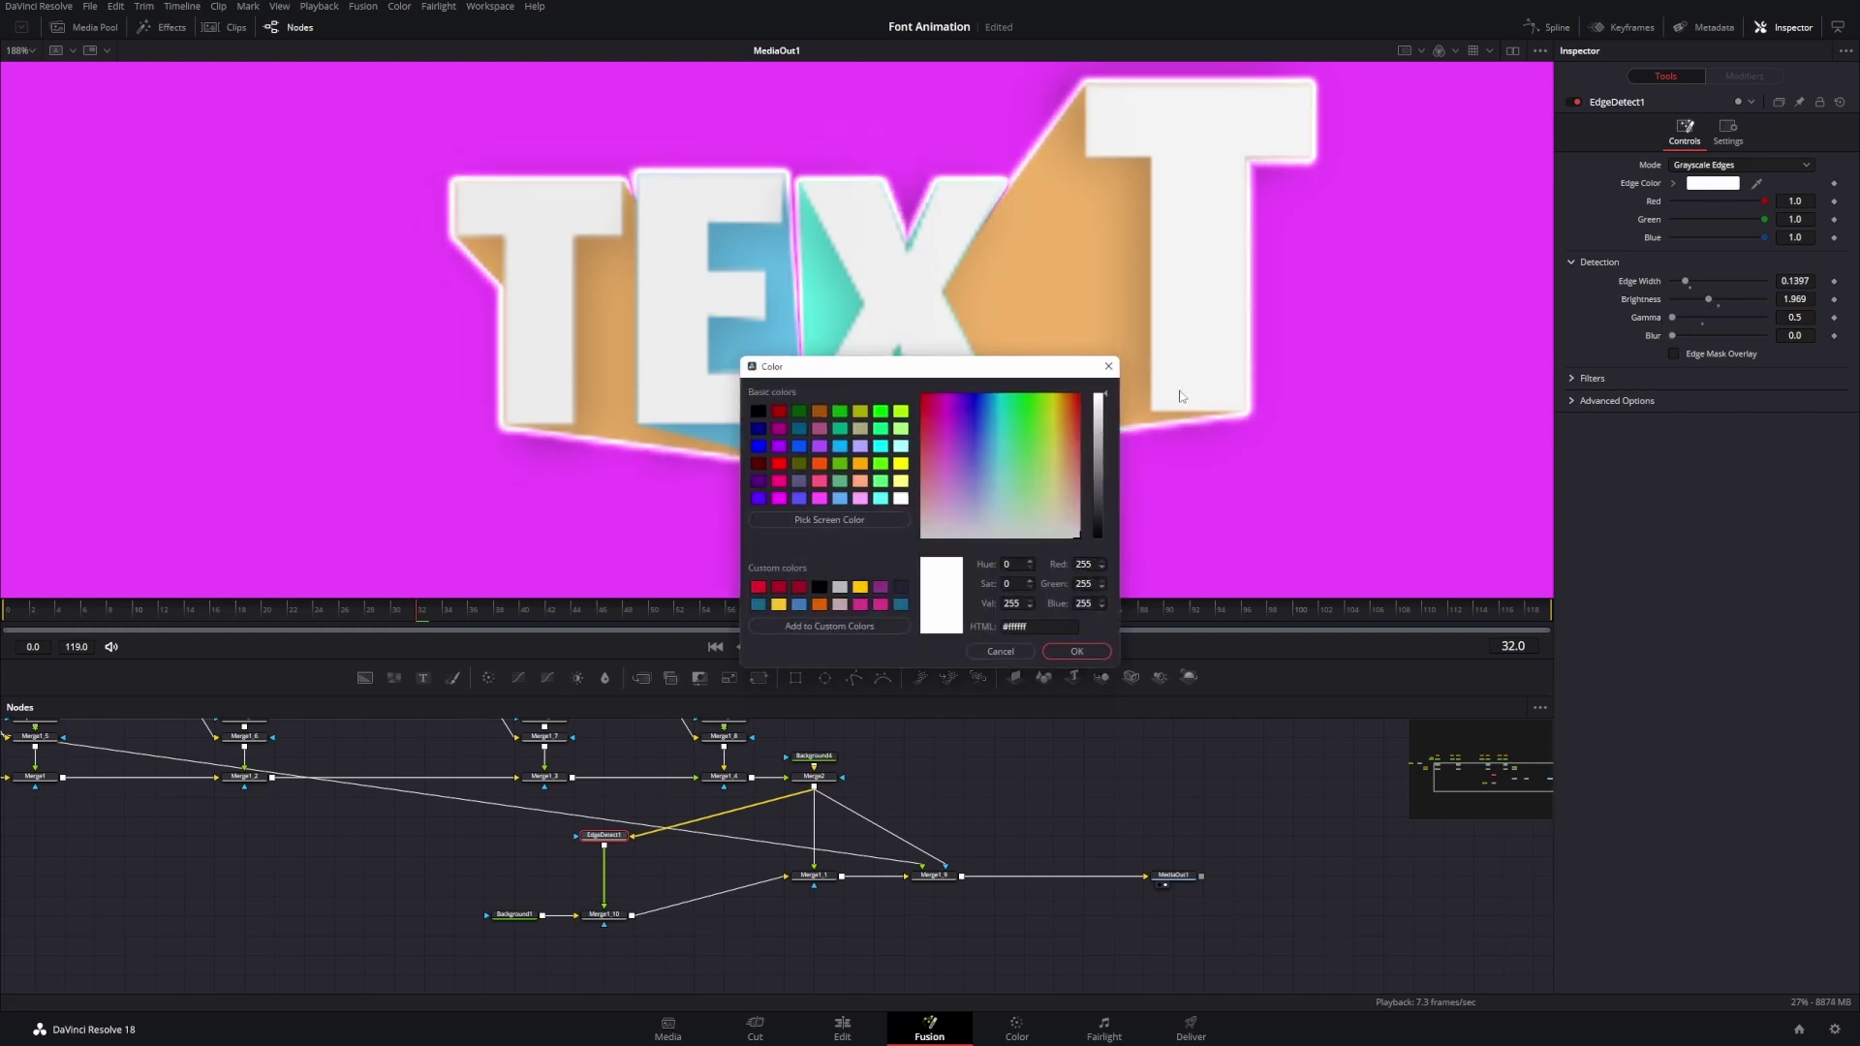
pyautogui.click(1065, 474)
pyautogui.moveTo(1094, 492); pyautogui.dragTo(1107, 560)
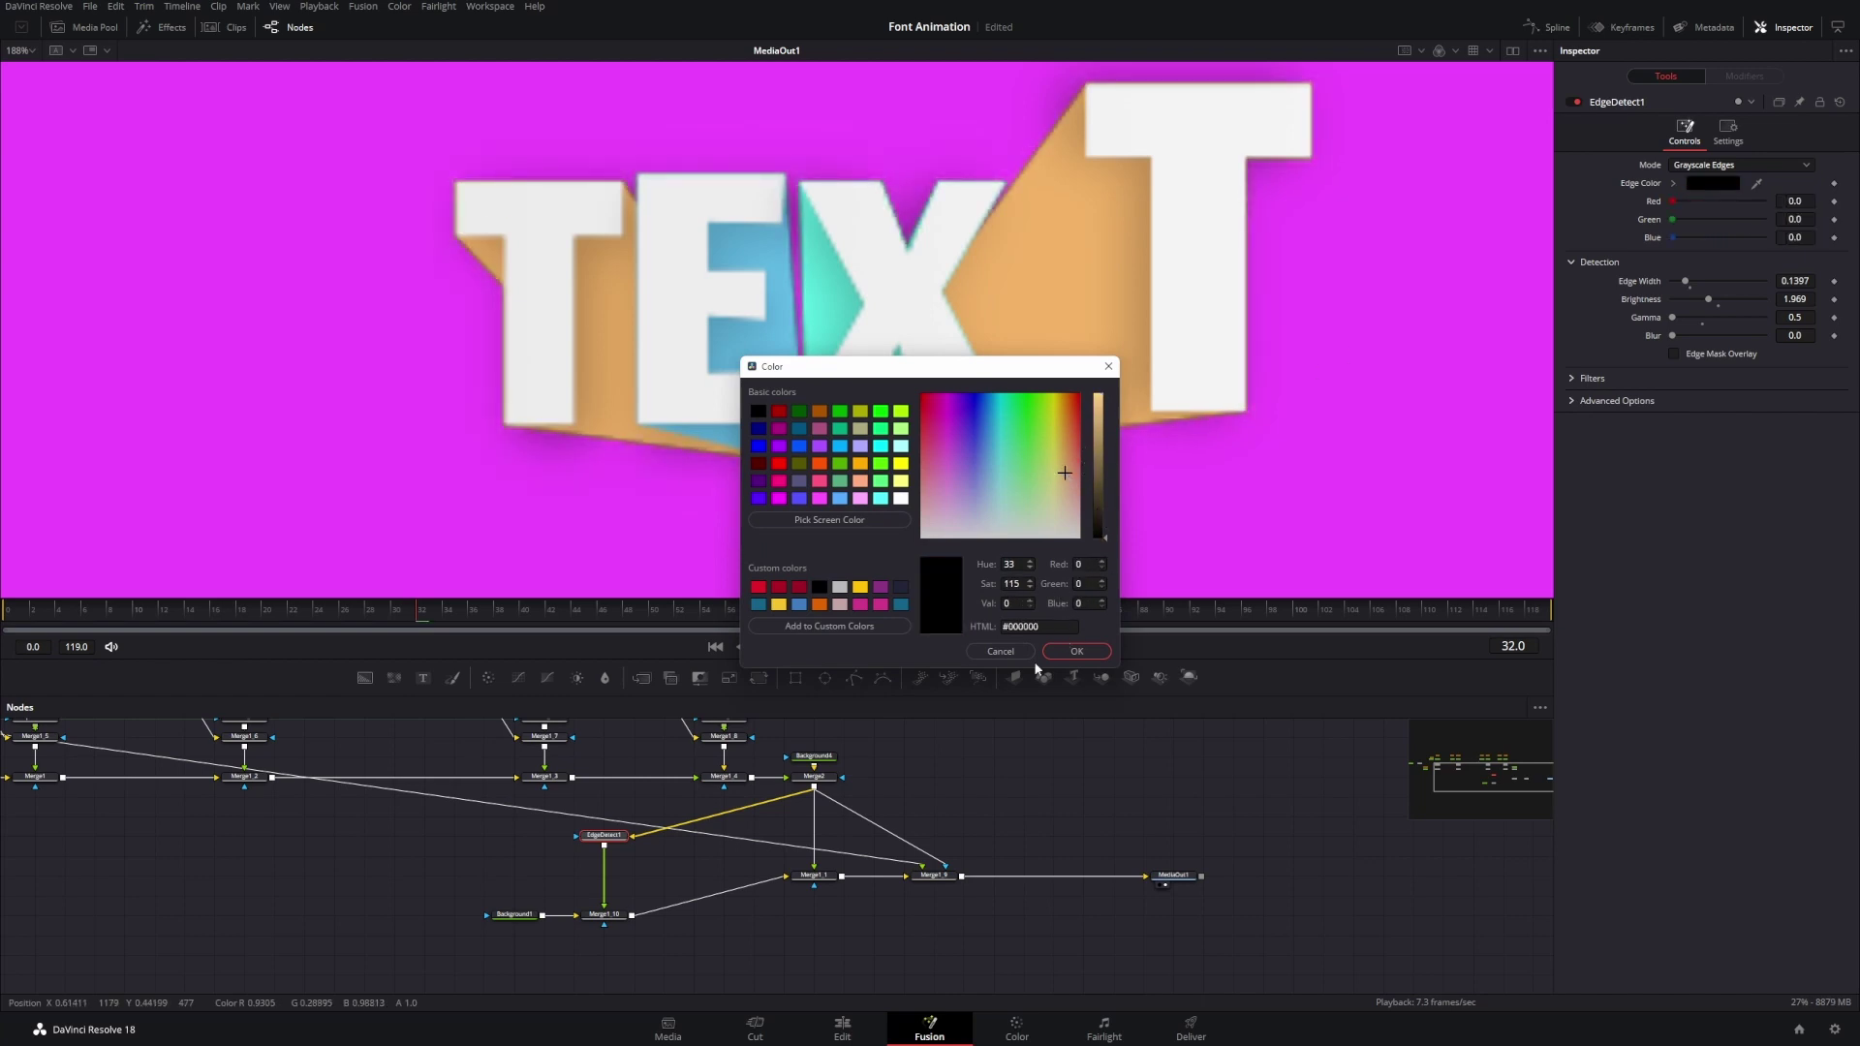
pyautogui.click(1073, 651)
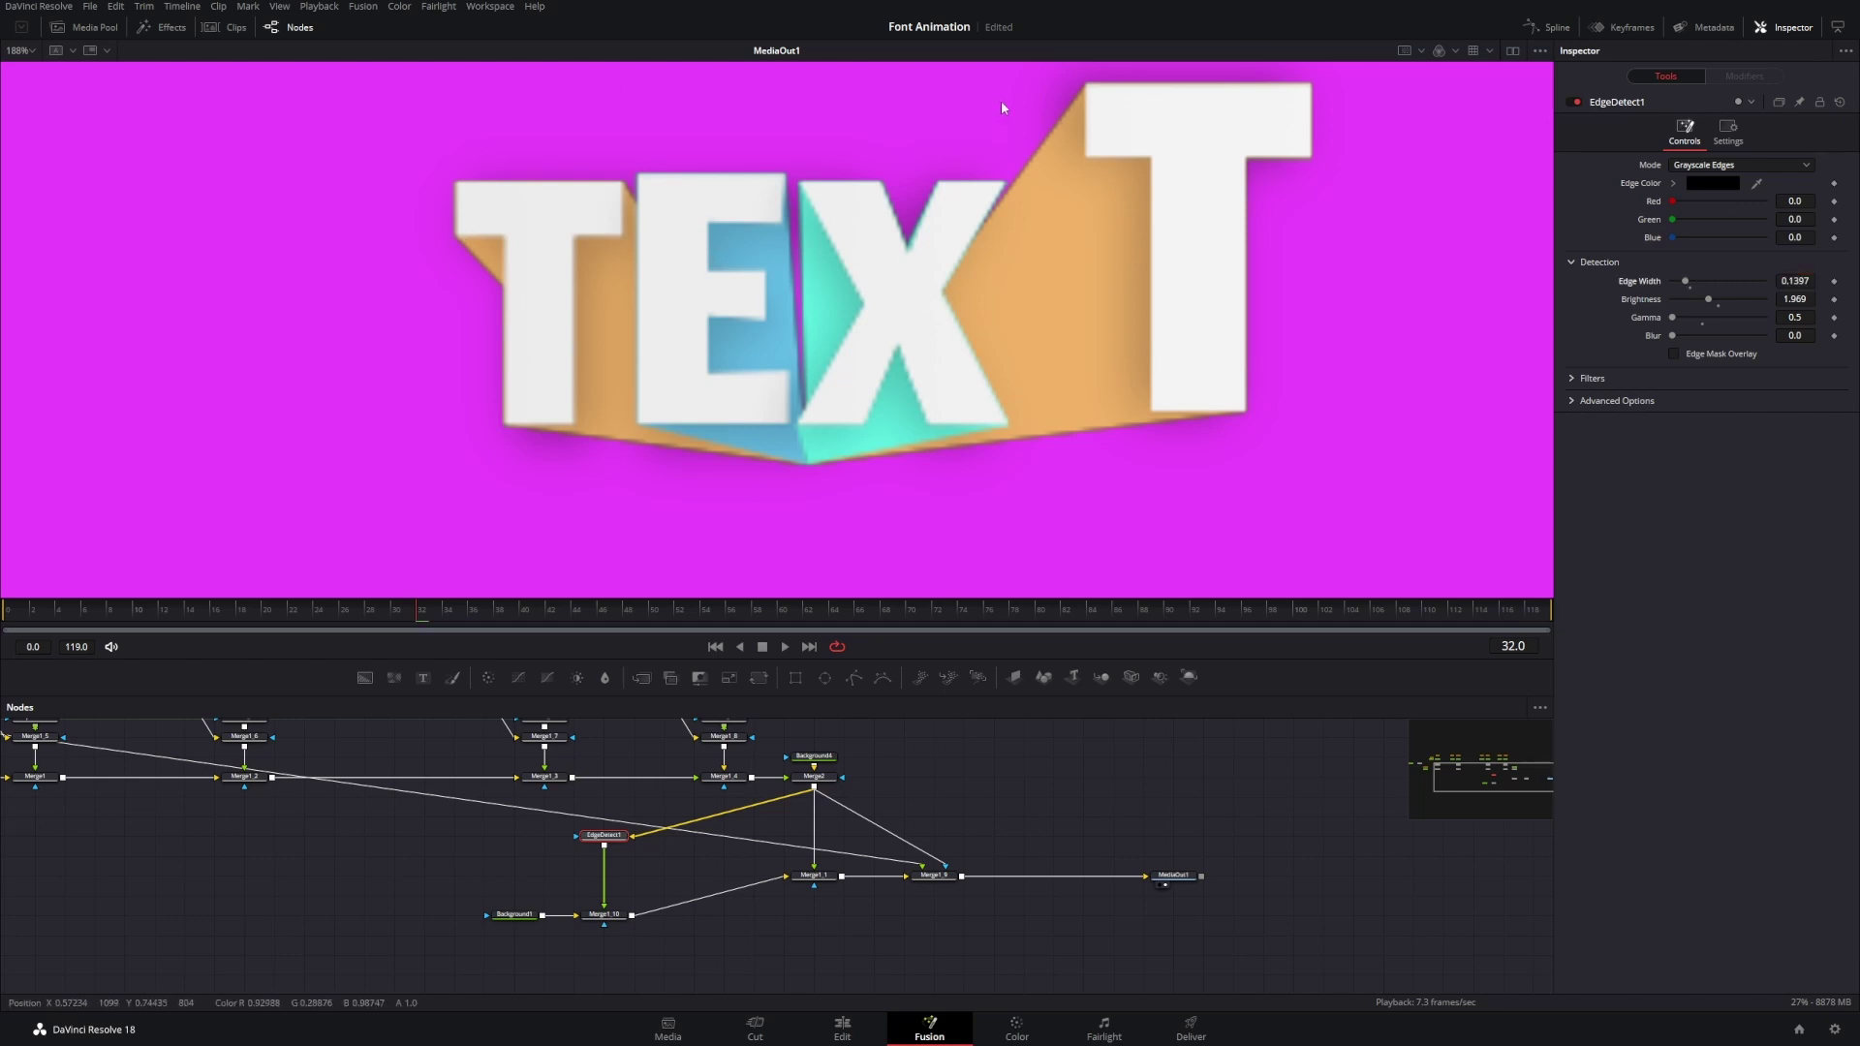
# - Undo the black edge color and the last gamma and brightness changes on EdgeDetect1
pyautogui.hotkey('ctrl', 'z')
pyautogui.hotkey('ctrl', 'z')
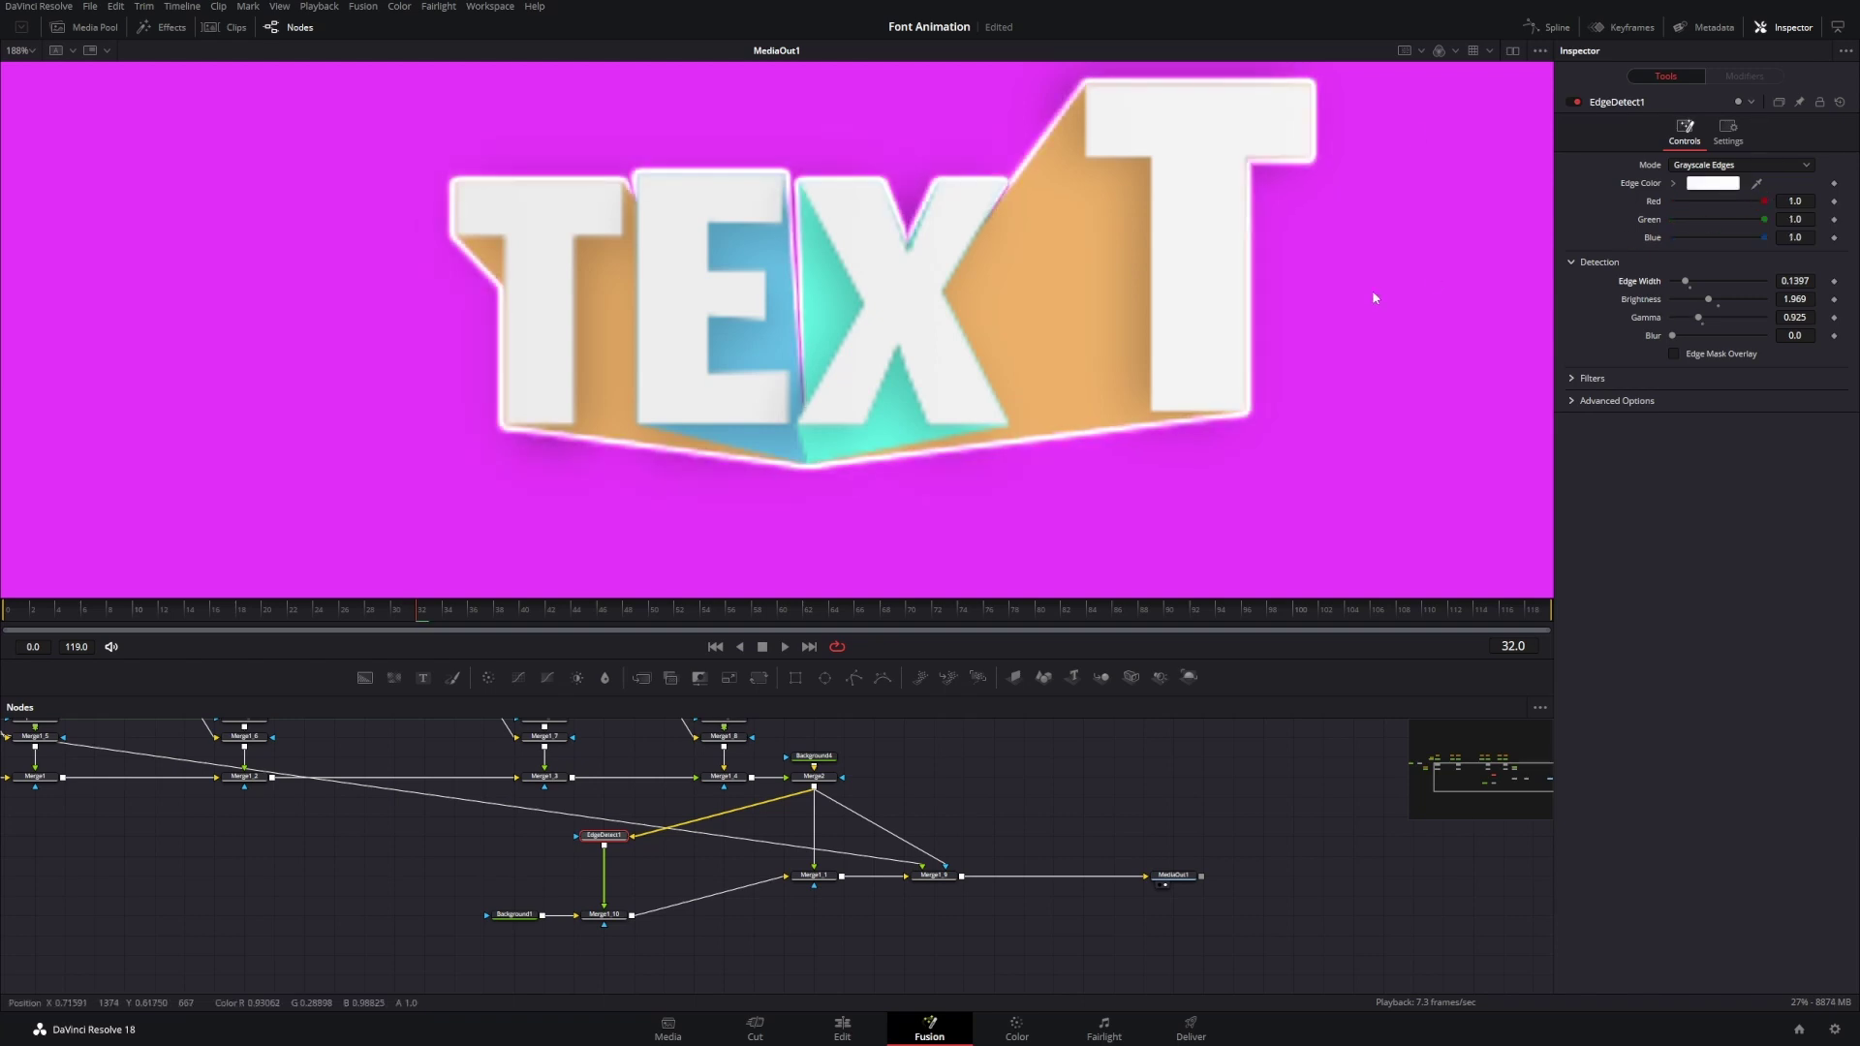
pyautogui.scroll(-6, 961, 397)
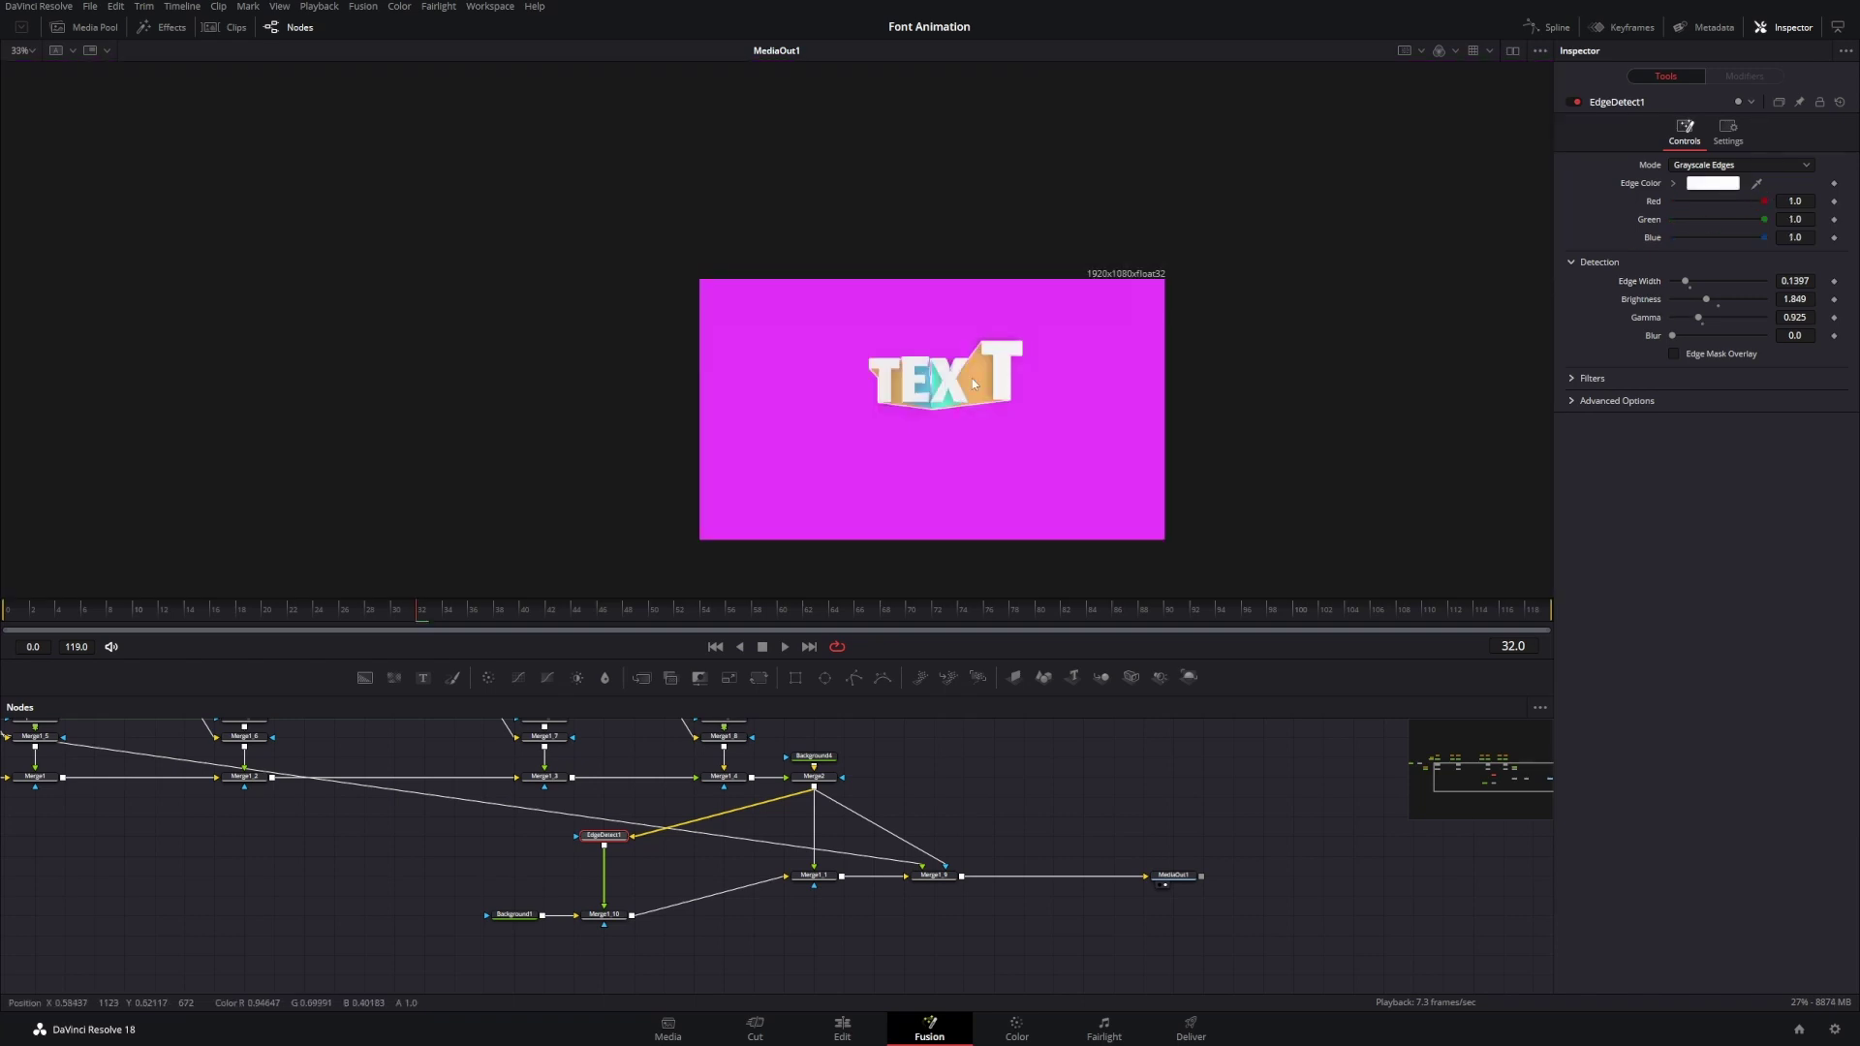